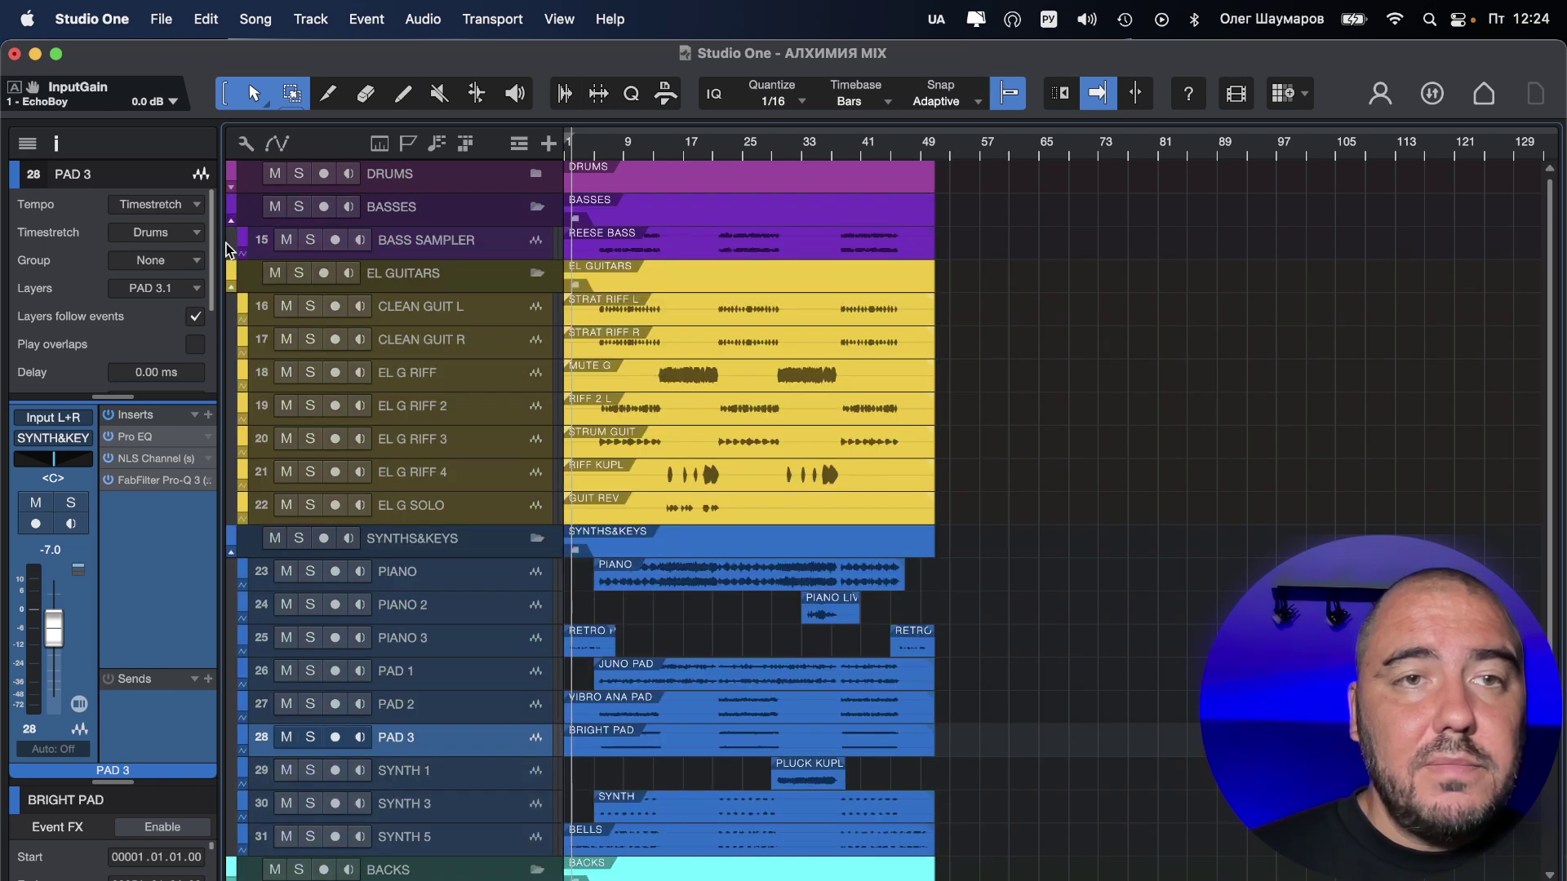
Step: Collapse the BASSES, EL GUITARS, SYNTHS&KEYS and BACKS track folders in the arrangement
left_click(231, 219)
left_click(232, 256)
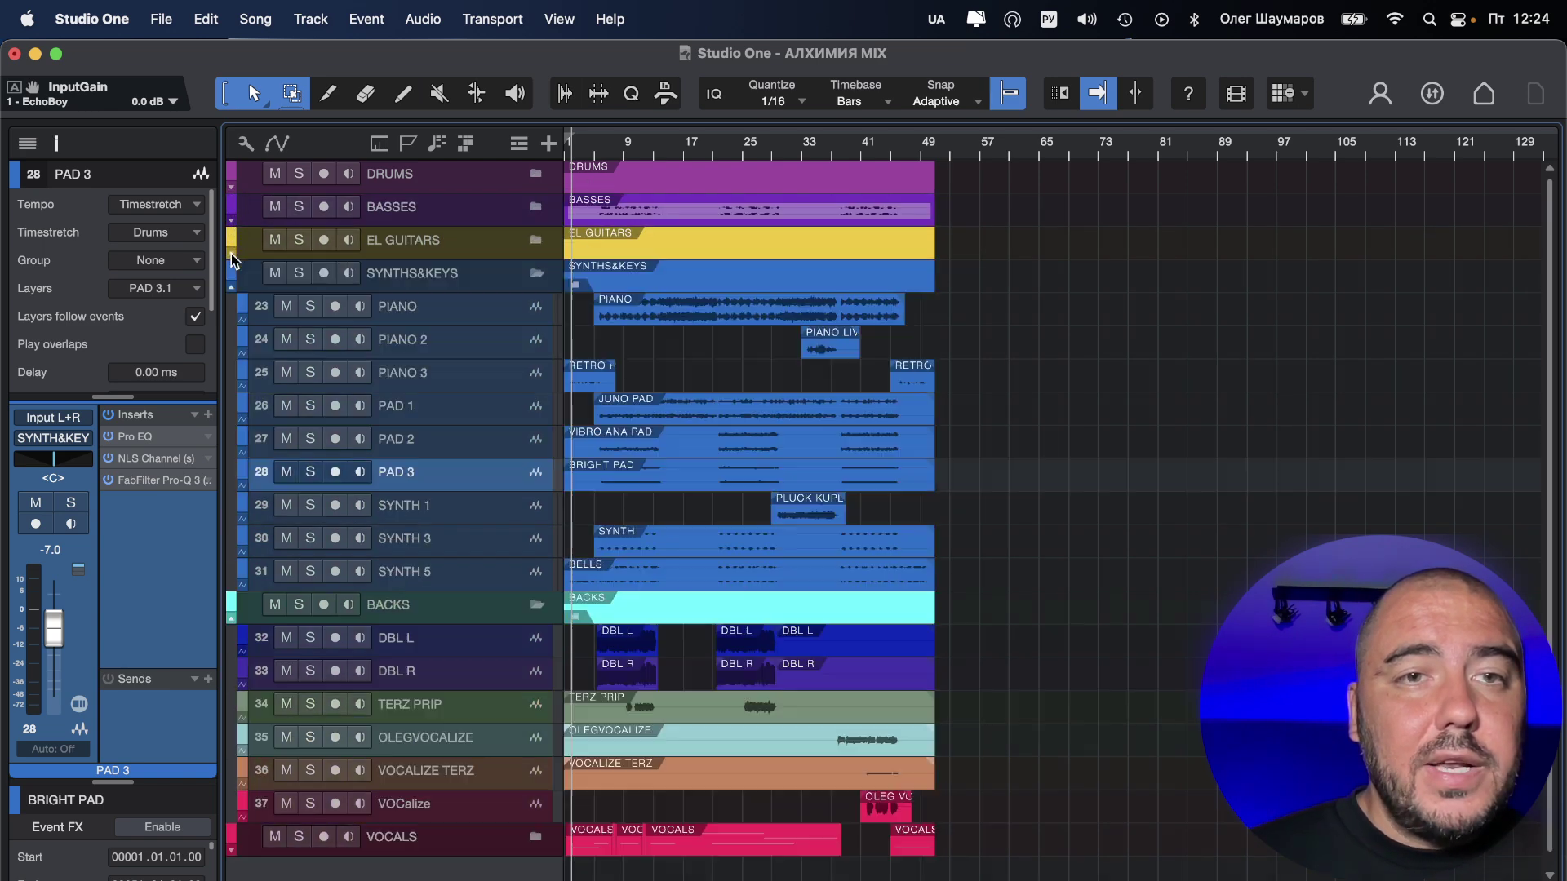
left_click(231, 287)
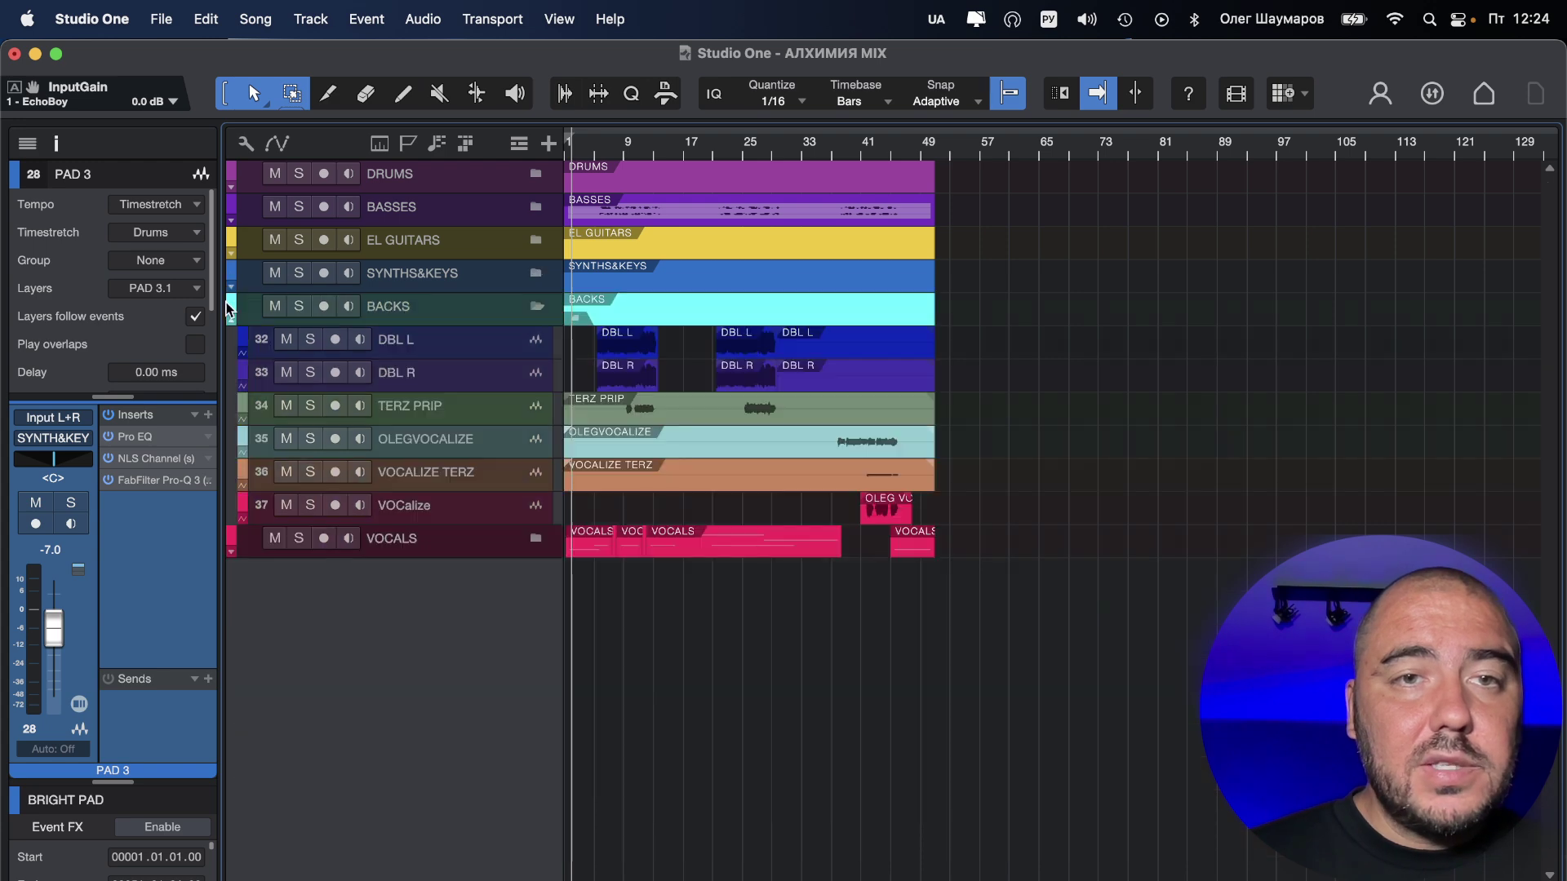
left_click(231, 322)
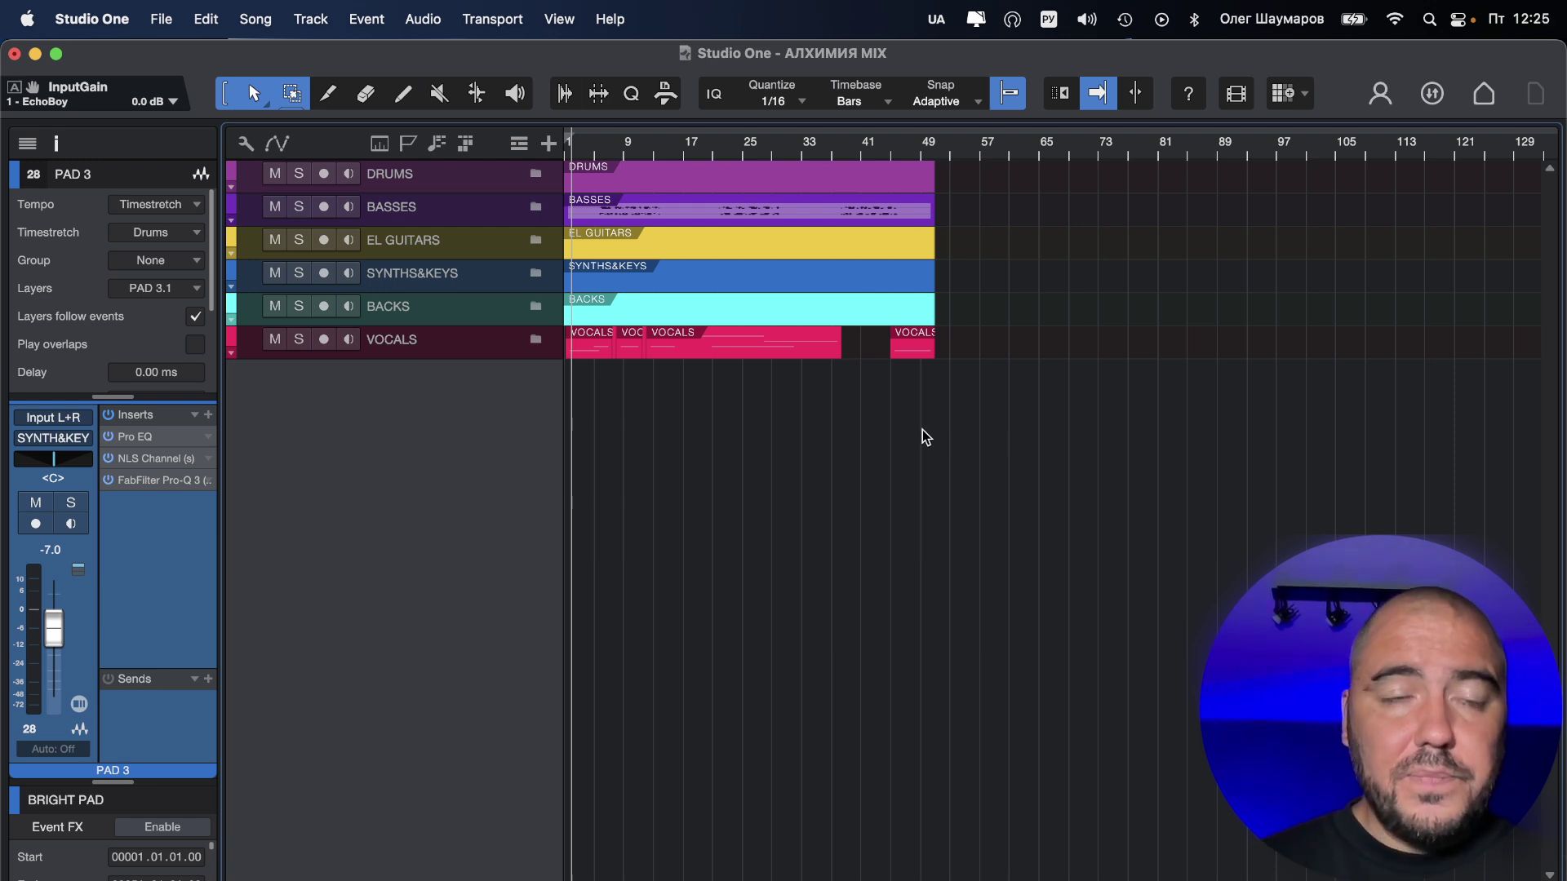
Step: Expand the DRUMS folder and inspect the low-cut and low-frequency boost bands in the KICK track's FabFilter Pro-Q 3
left_click(231, 187)
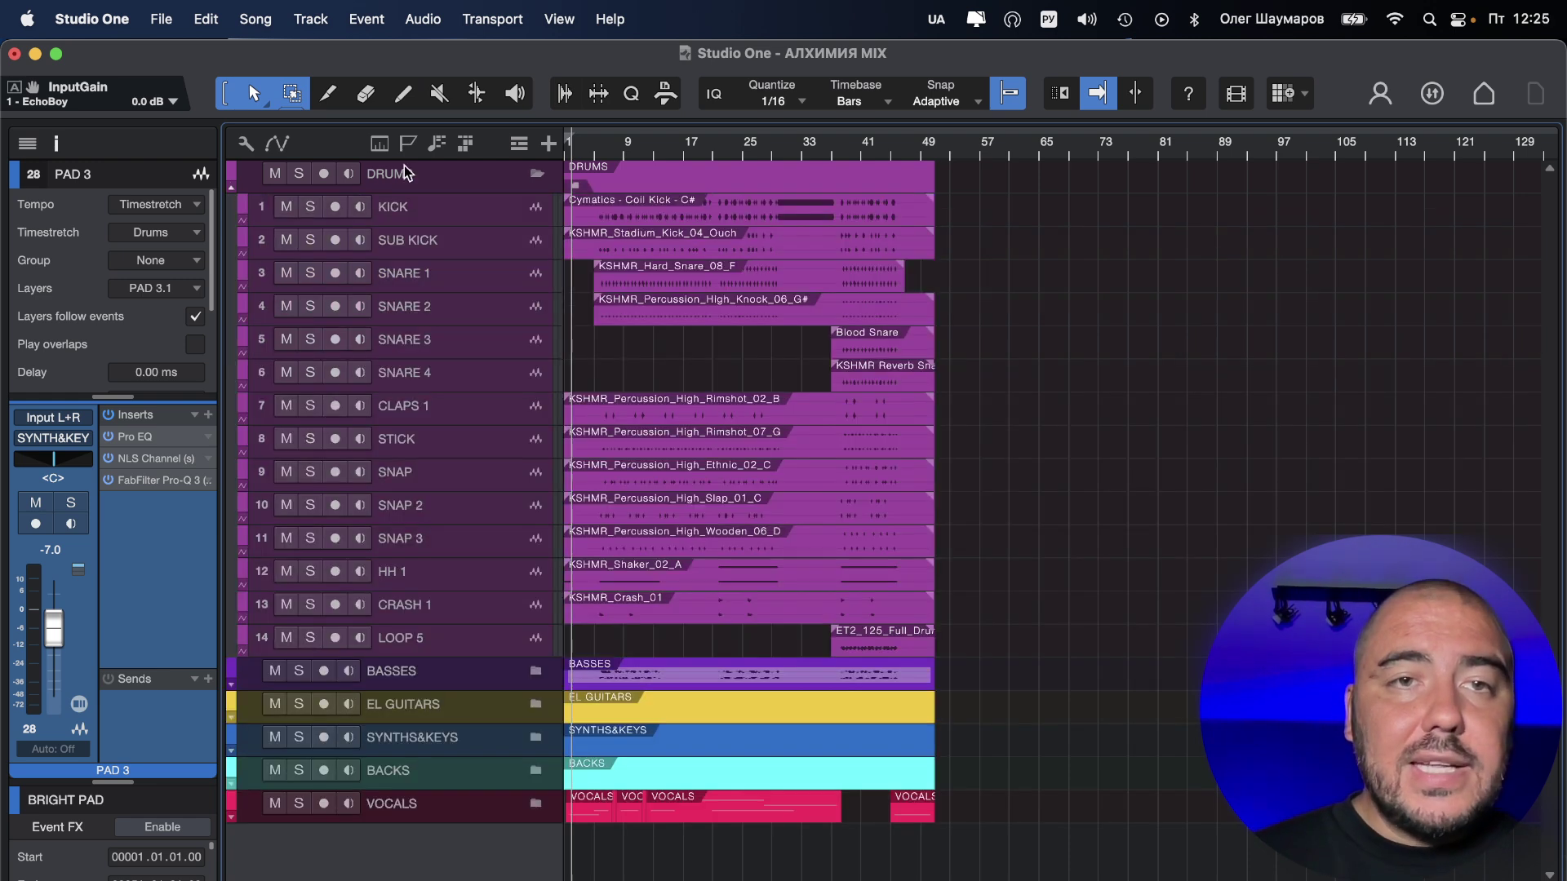
left_click(489, 214)
left_click(488, 251)
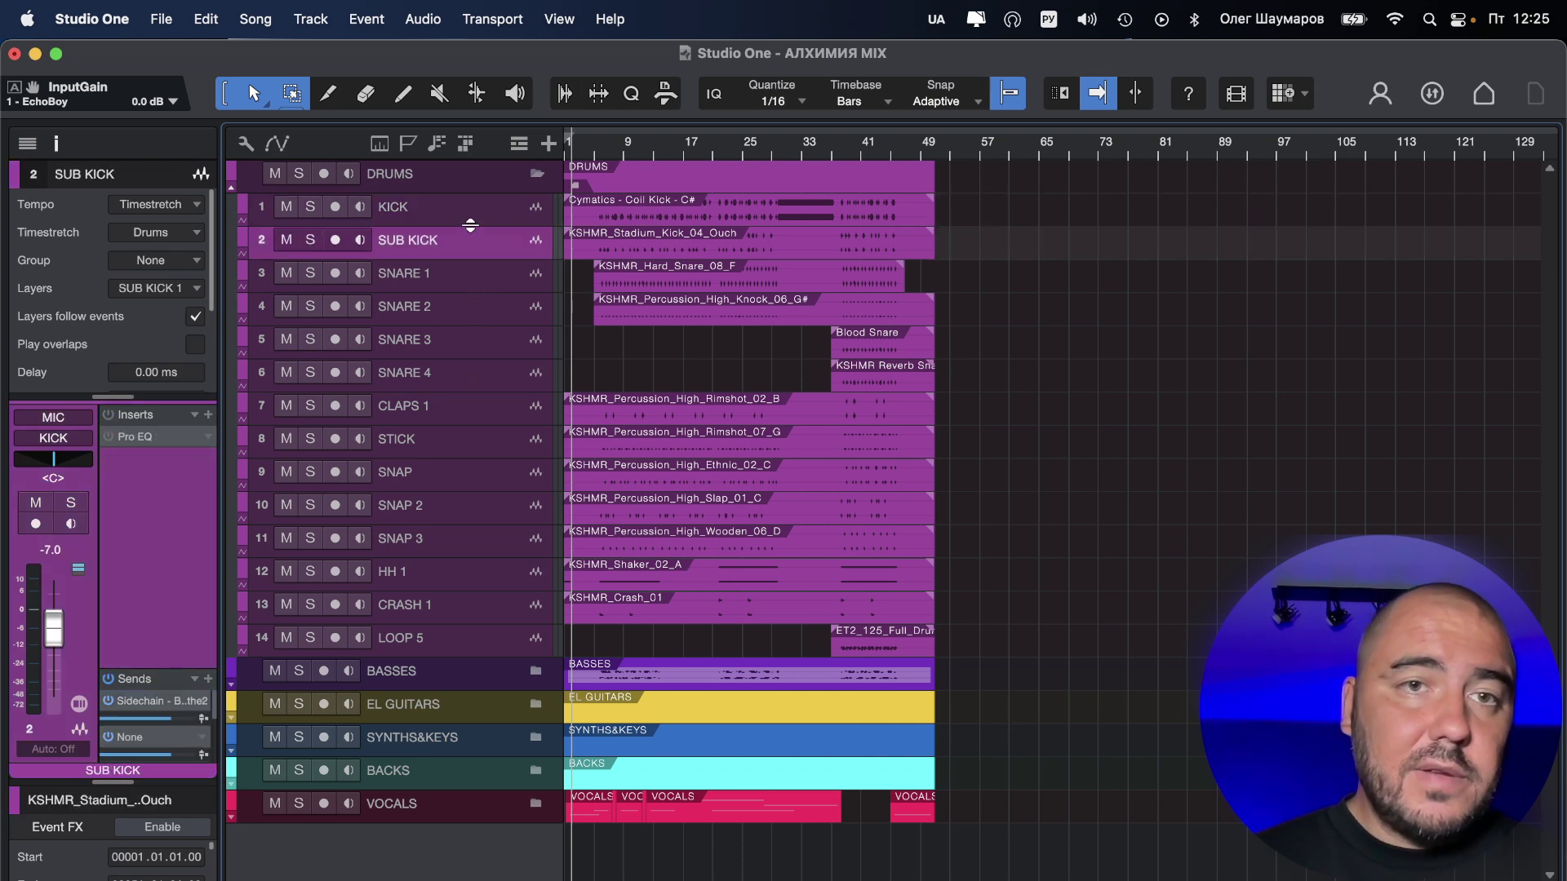
left_click(473, 217)
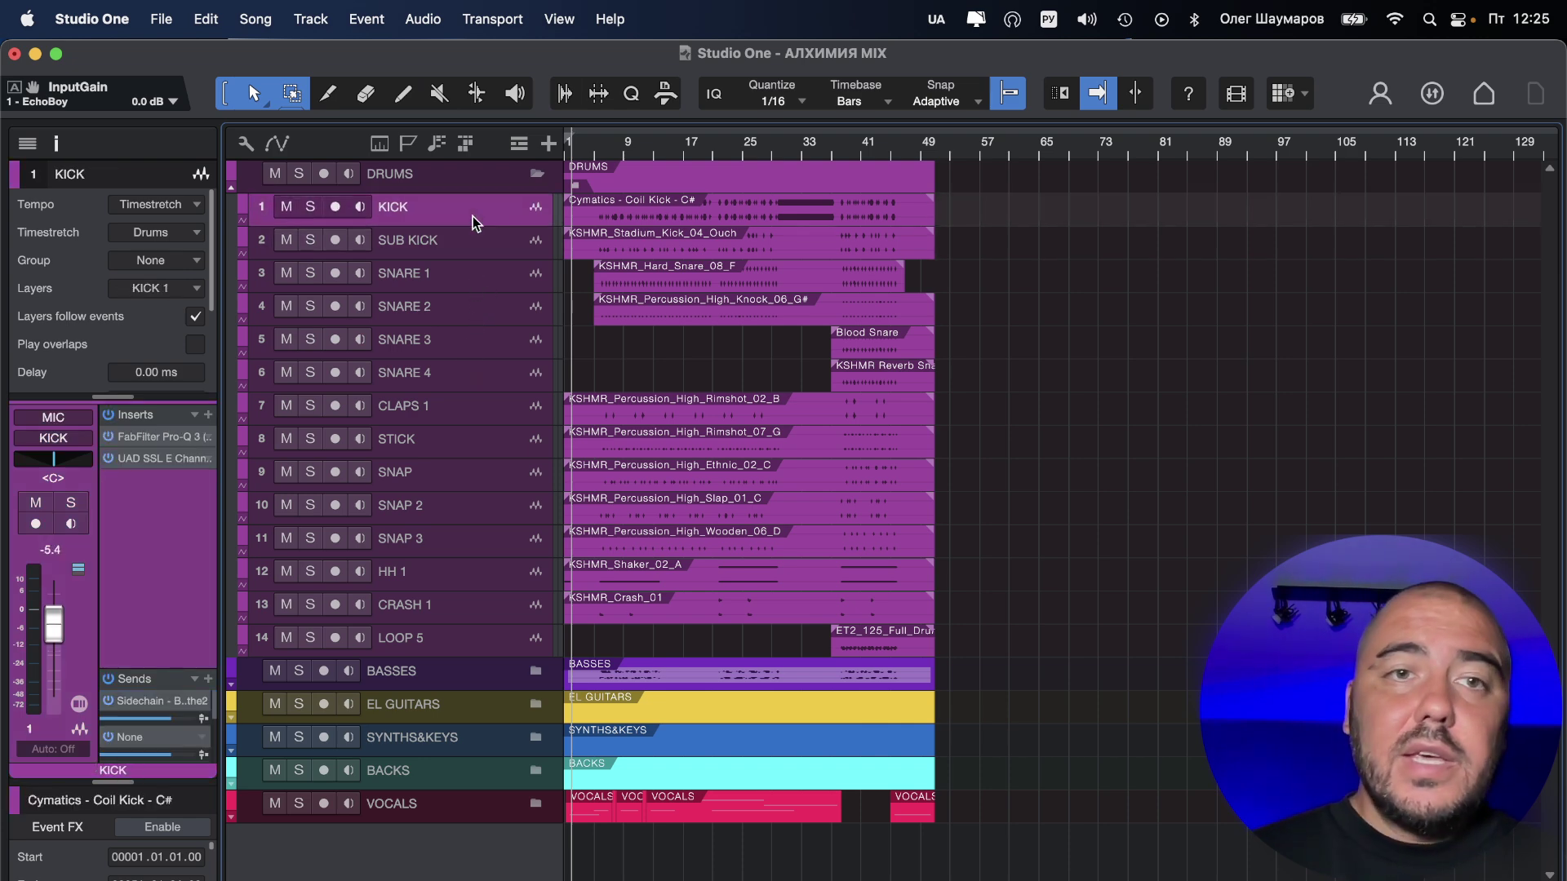
left_click(134, 437)
mouse_move(482, 335)
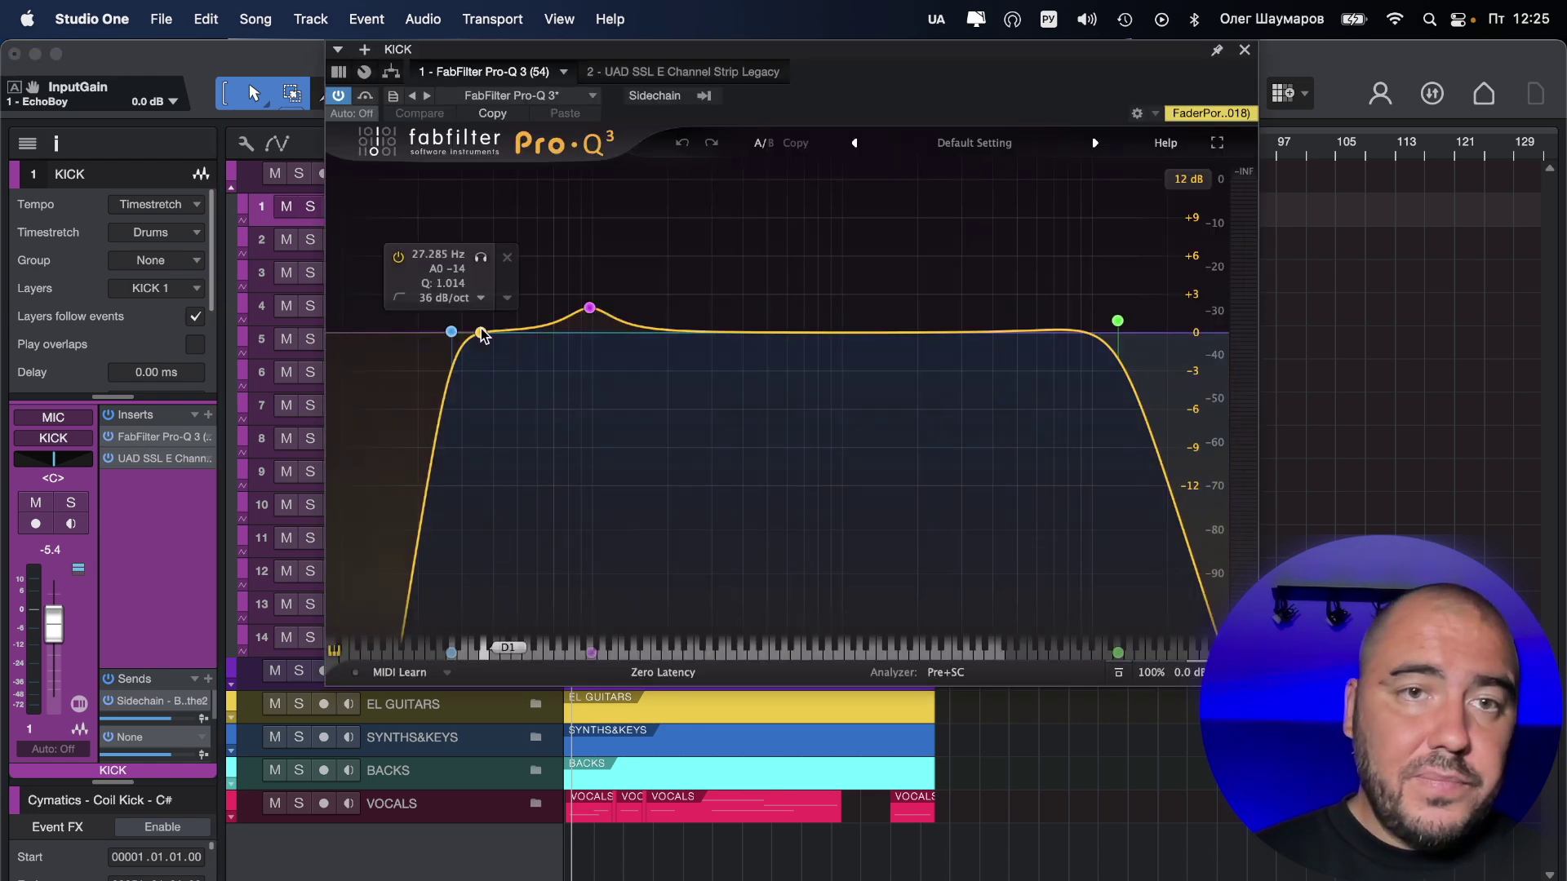
mouse_move(589, 308)
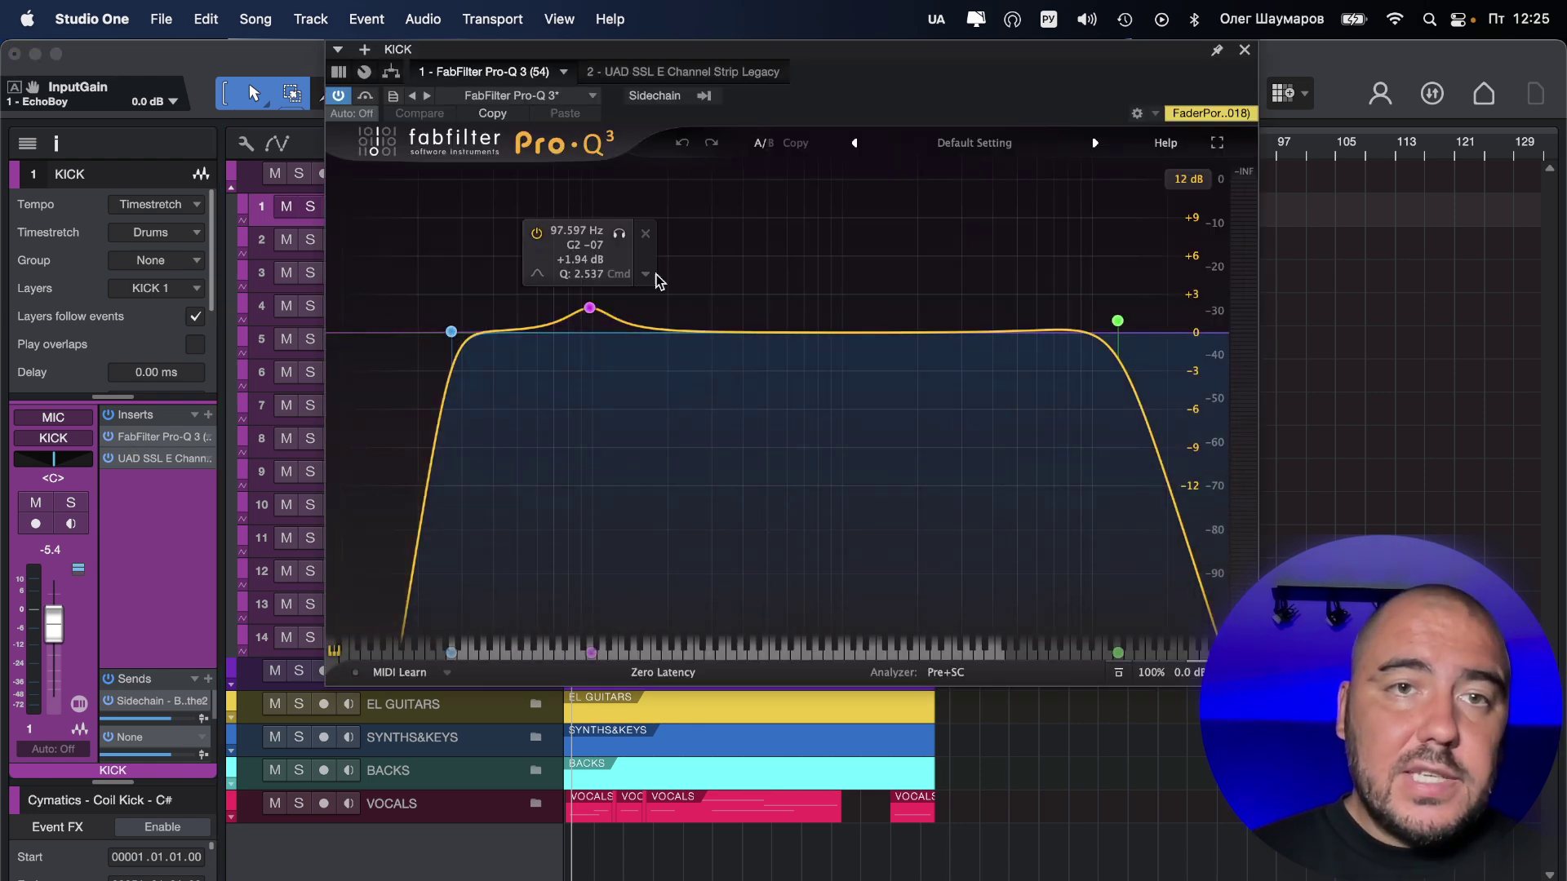
left_click(1244, 53)
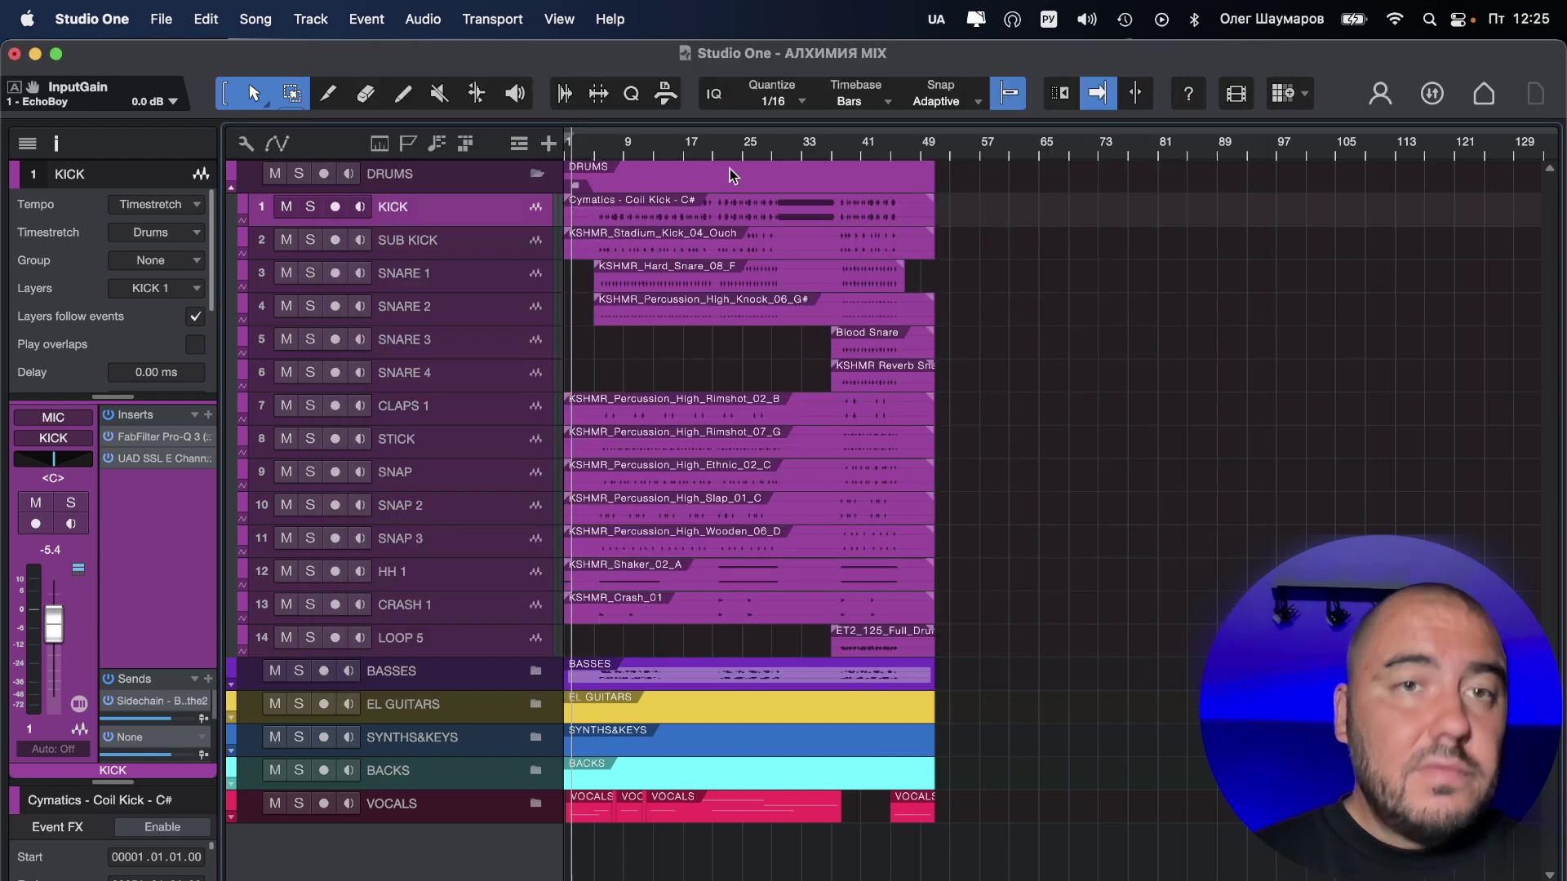
Step: Inspect the UAD SSL E Channel Strip settings on the SNARE 1 track, leaving the plug-in closed
left_click(440, 277)
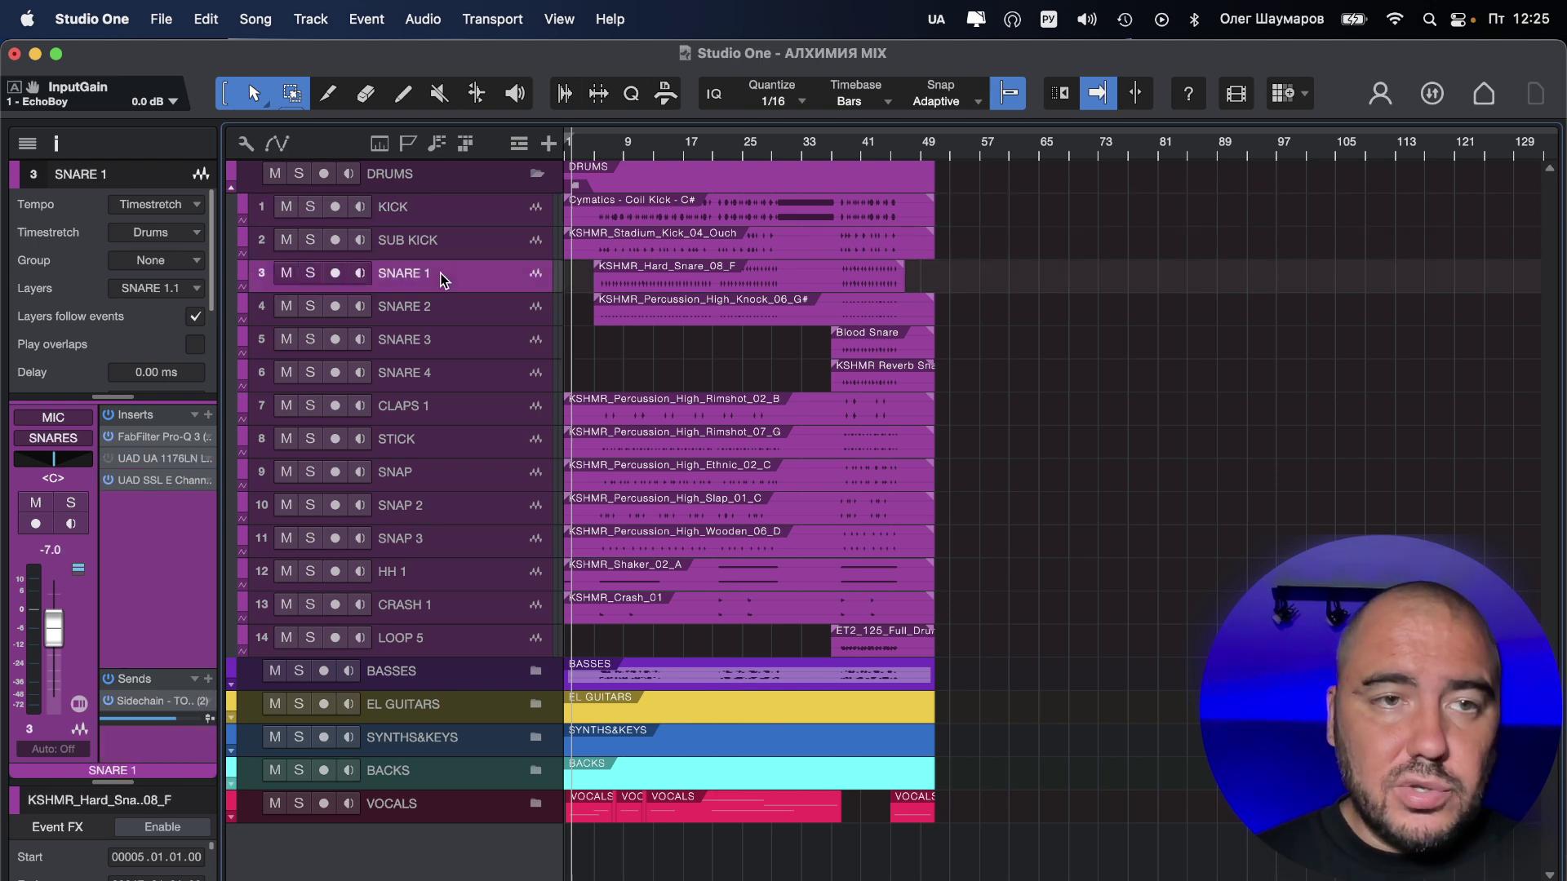
left_click(159, 479)
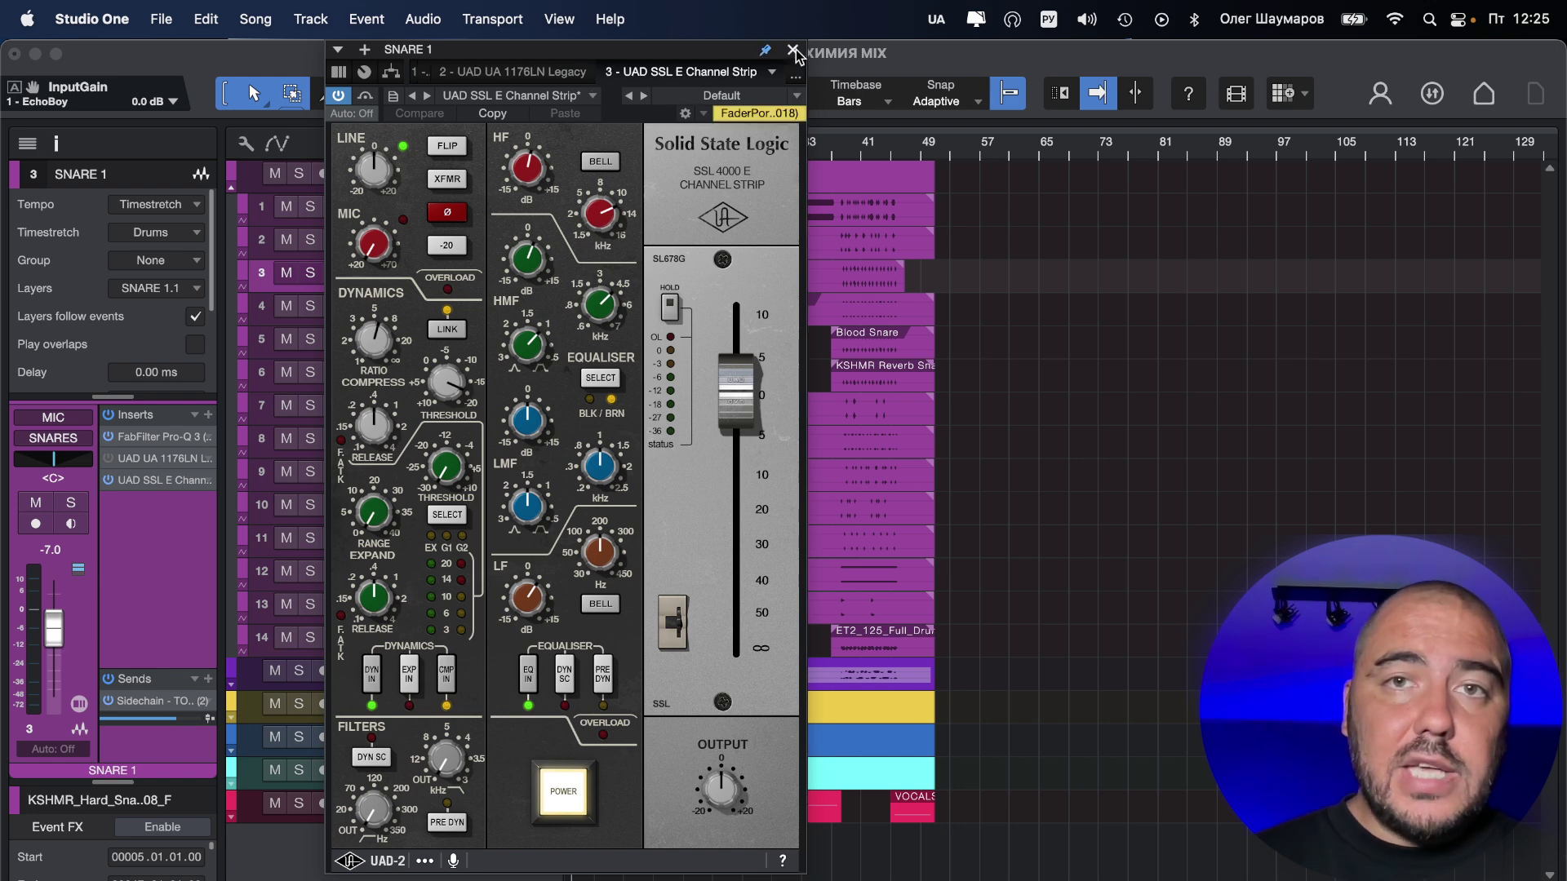
left_click(793, 49)
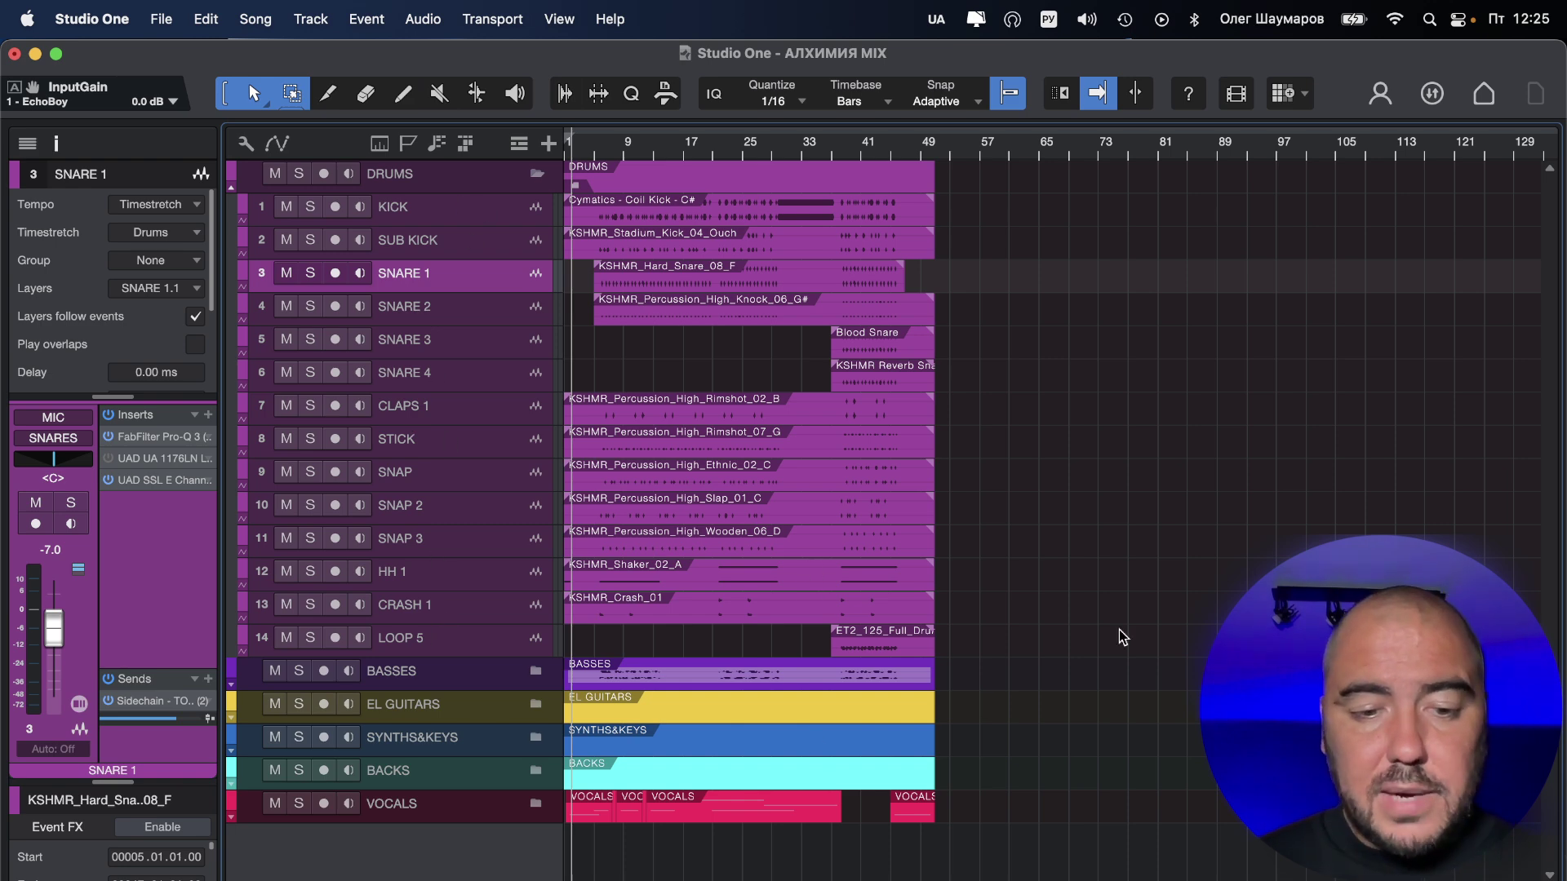
Step: Examine the insert chains and output routing of the FX, drum, instrument and vocal buses in the mixer console
key("ctrl+space")
key("F3")
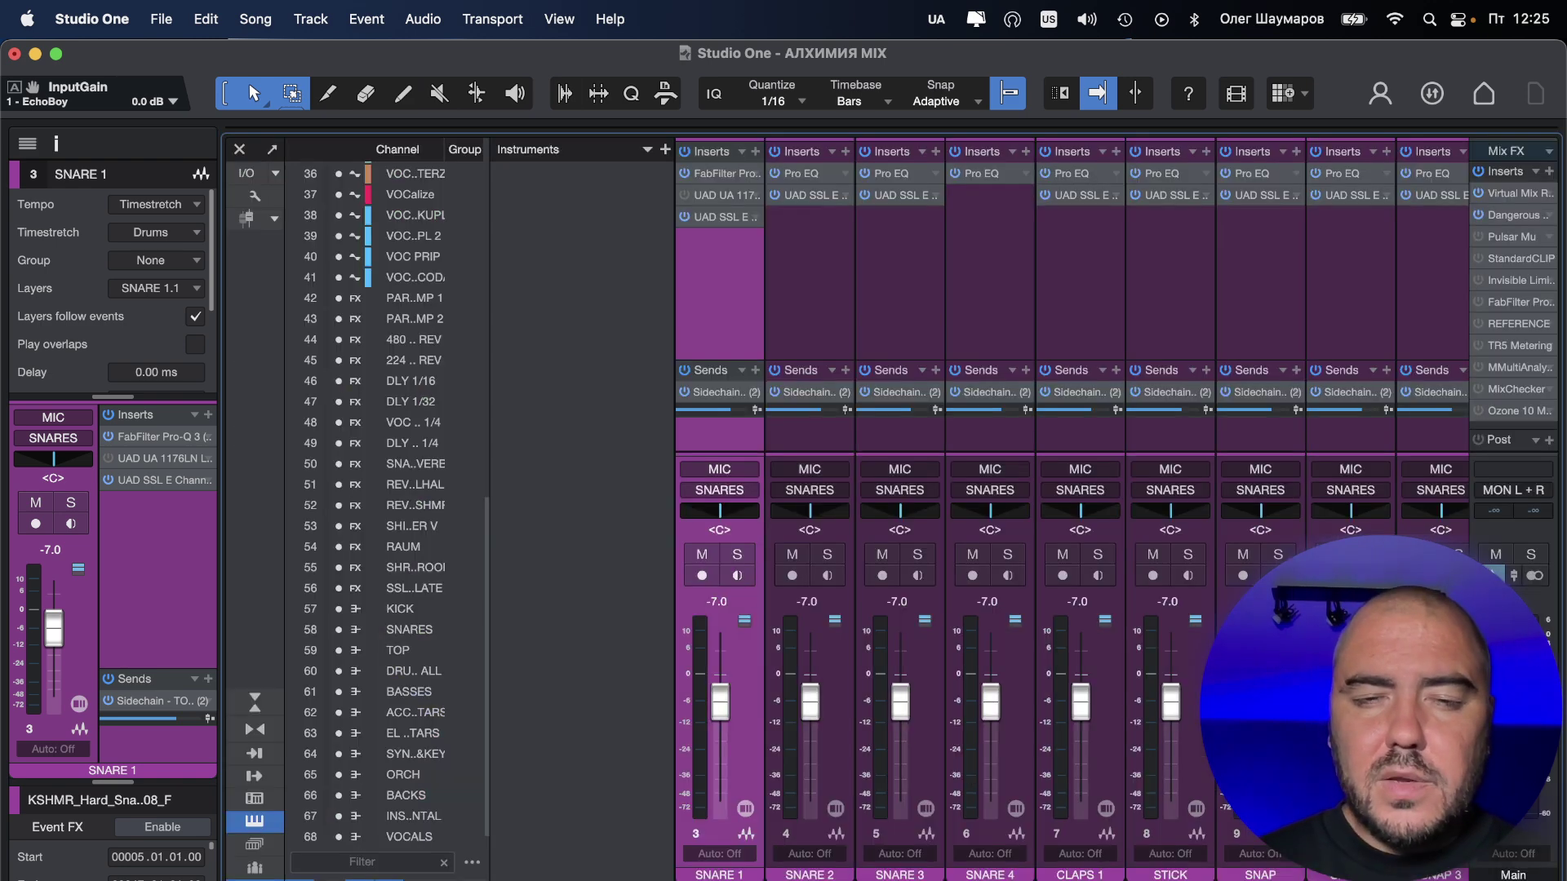
scroll(1073, 509, "right", 15)
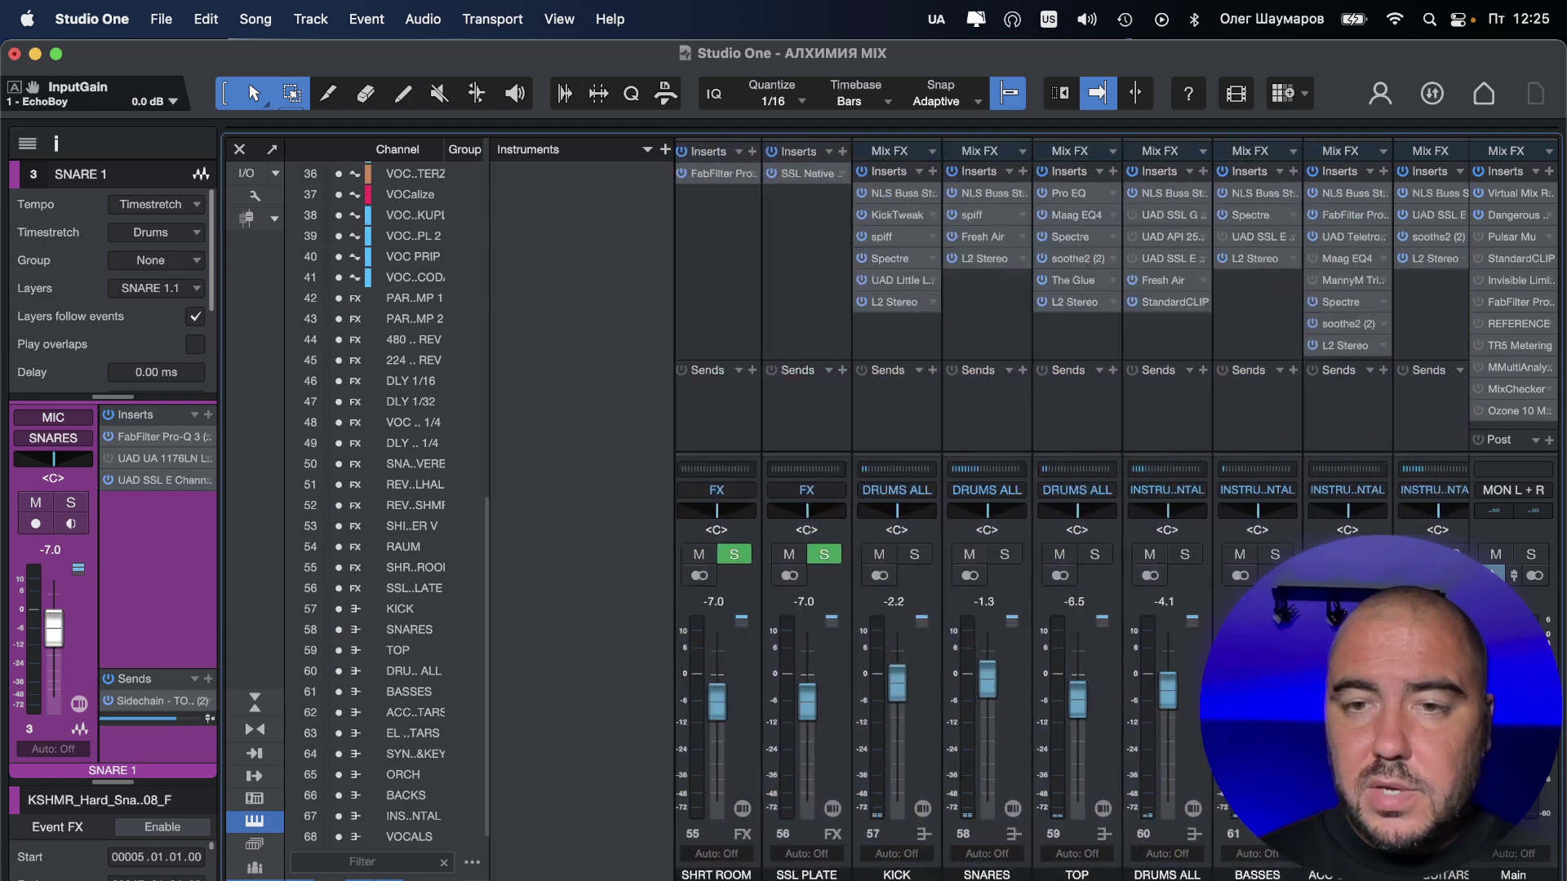
scroll(1073, 509, "right", 5)
scroll(1072, 509, "left", 8)
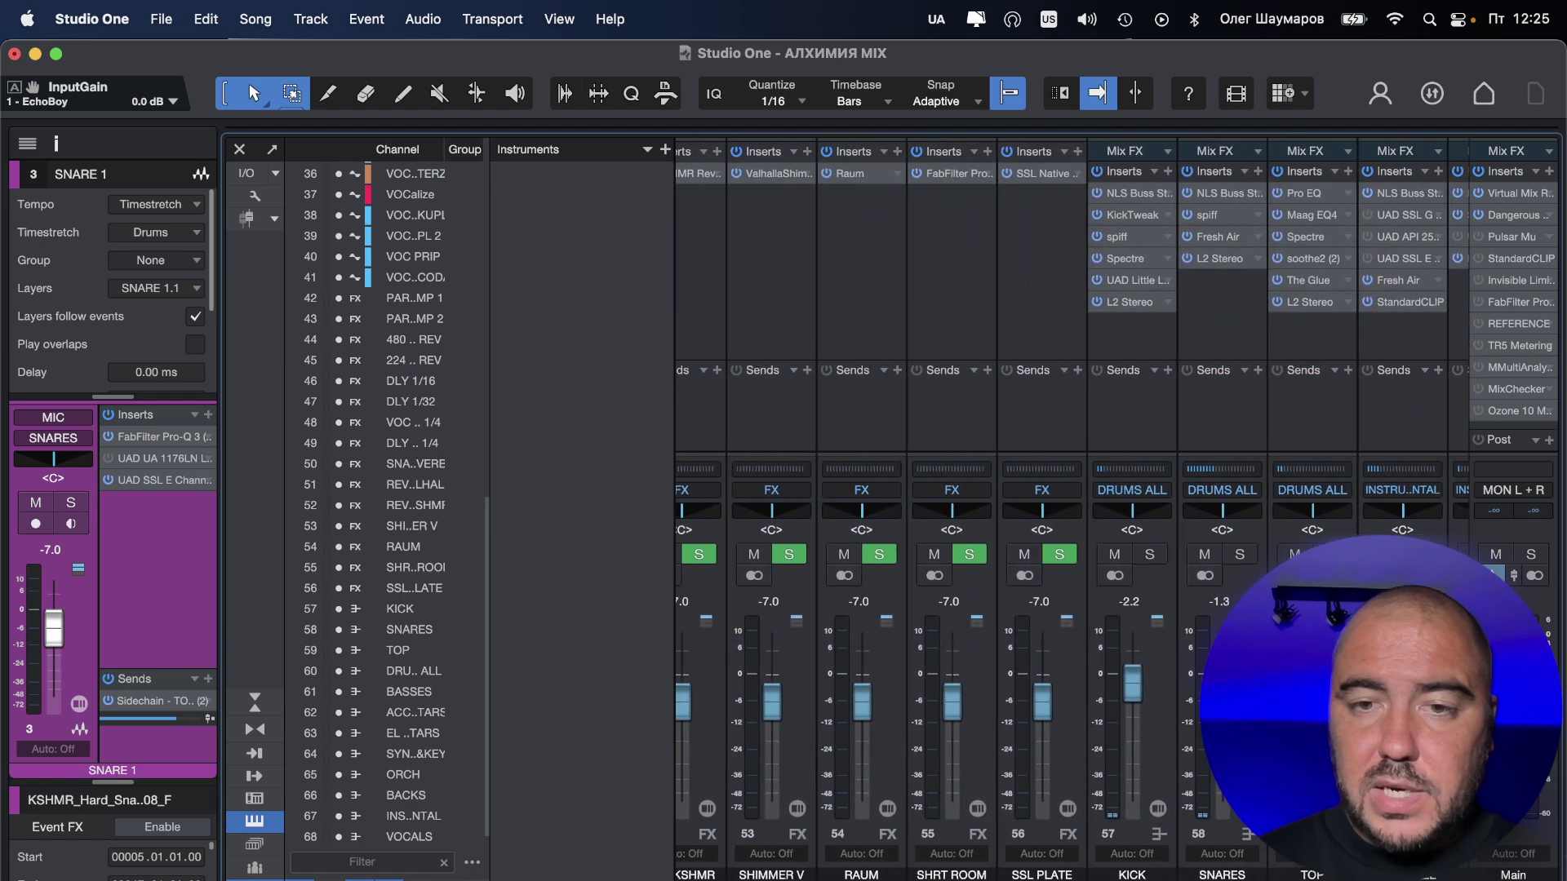
scroll(1072, 509, "right", 2)
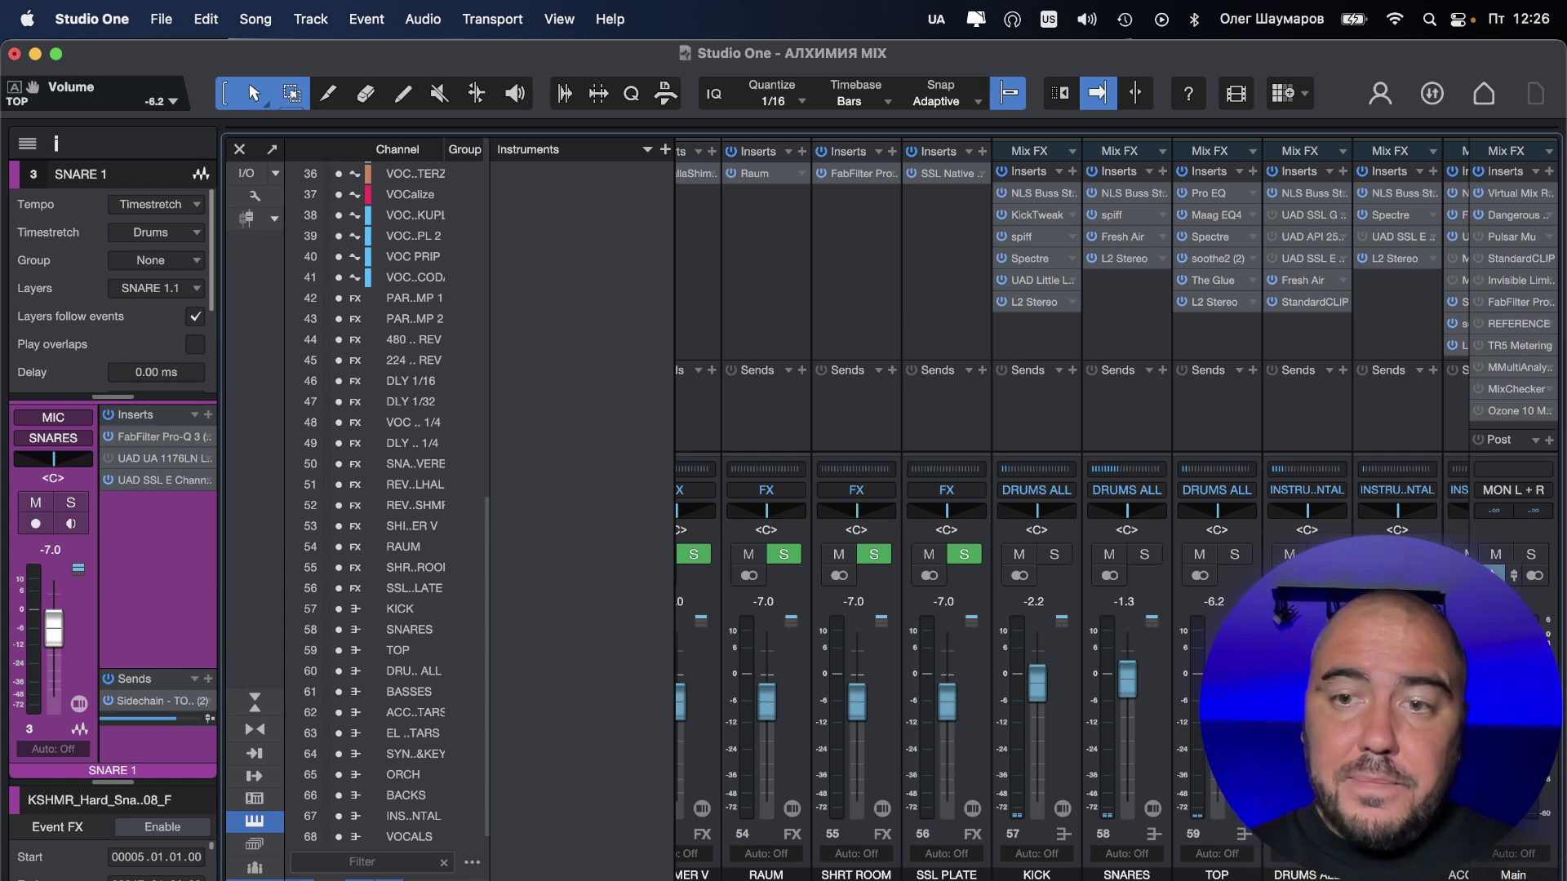
scroll(965, 694, "right", 3)
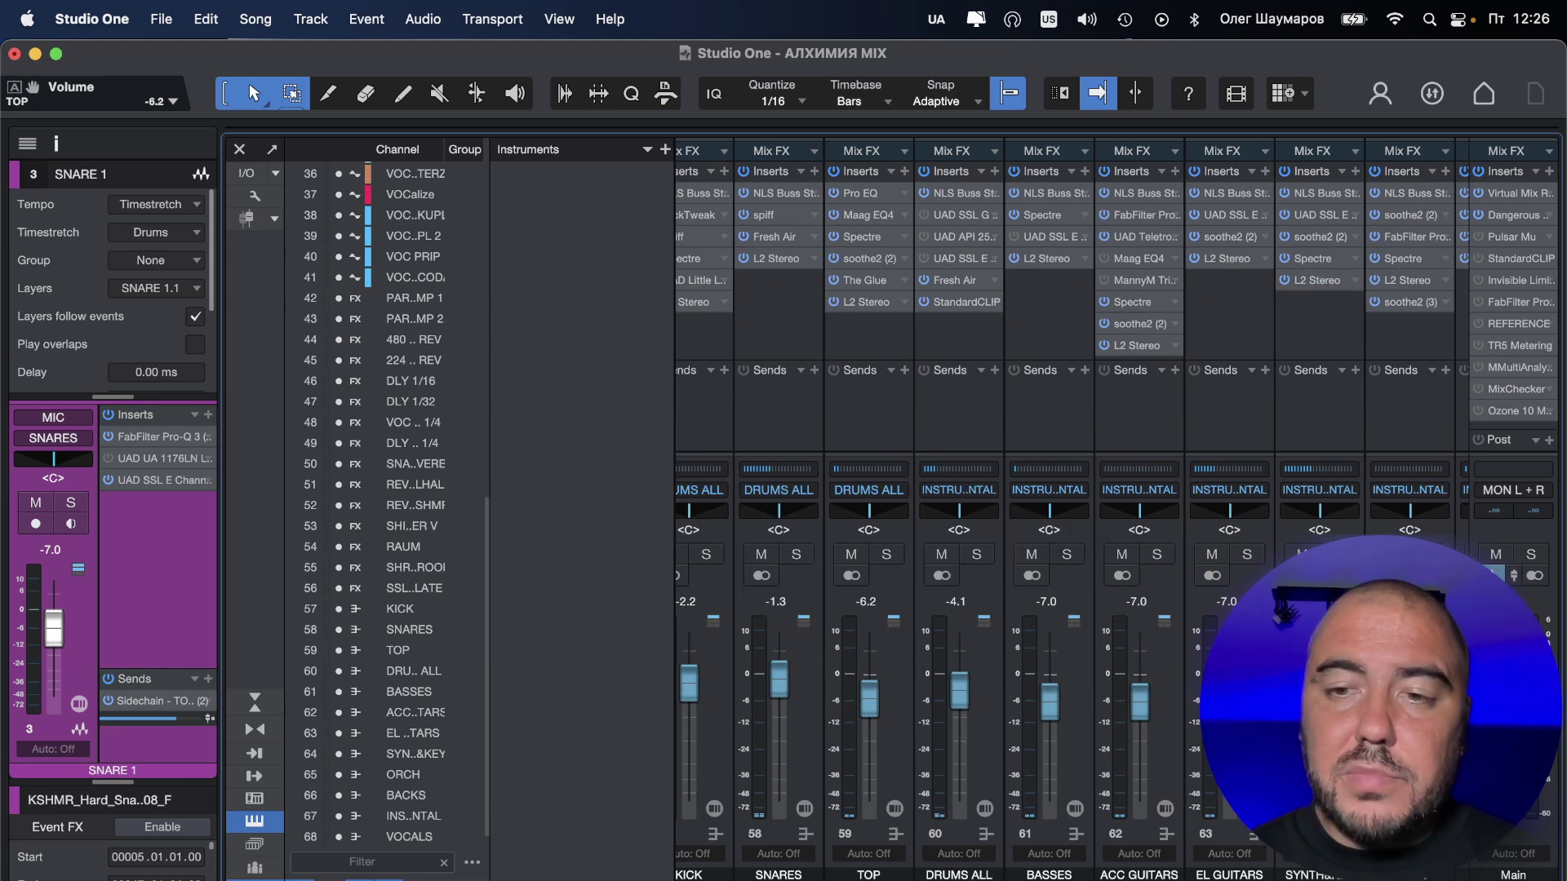
scroll(1072, 510, "right", 4)
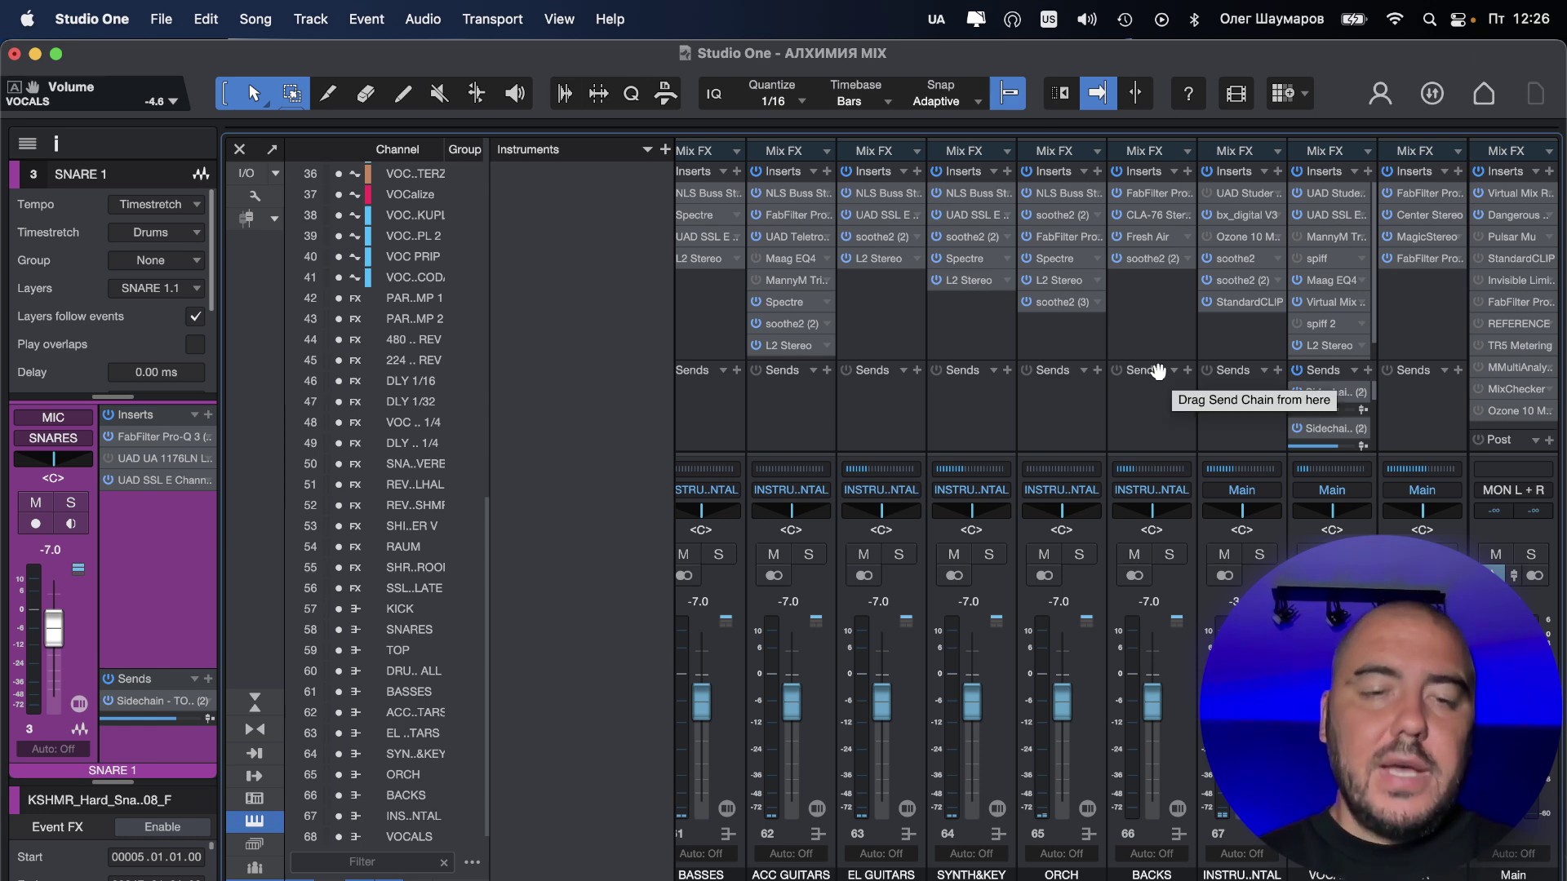
key("F3")
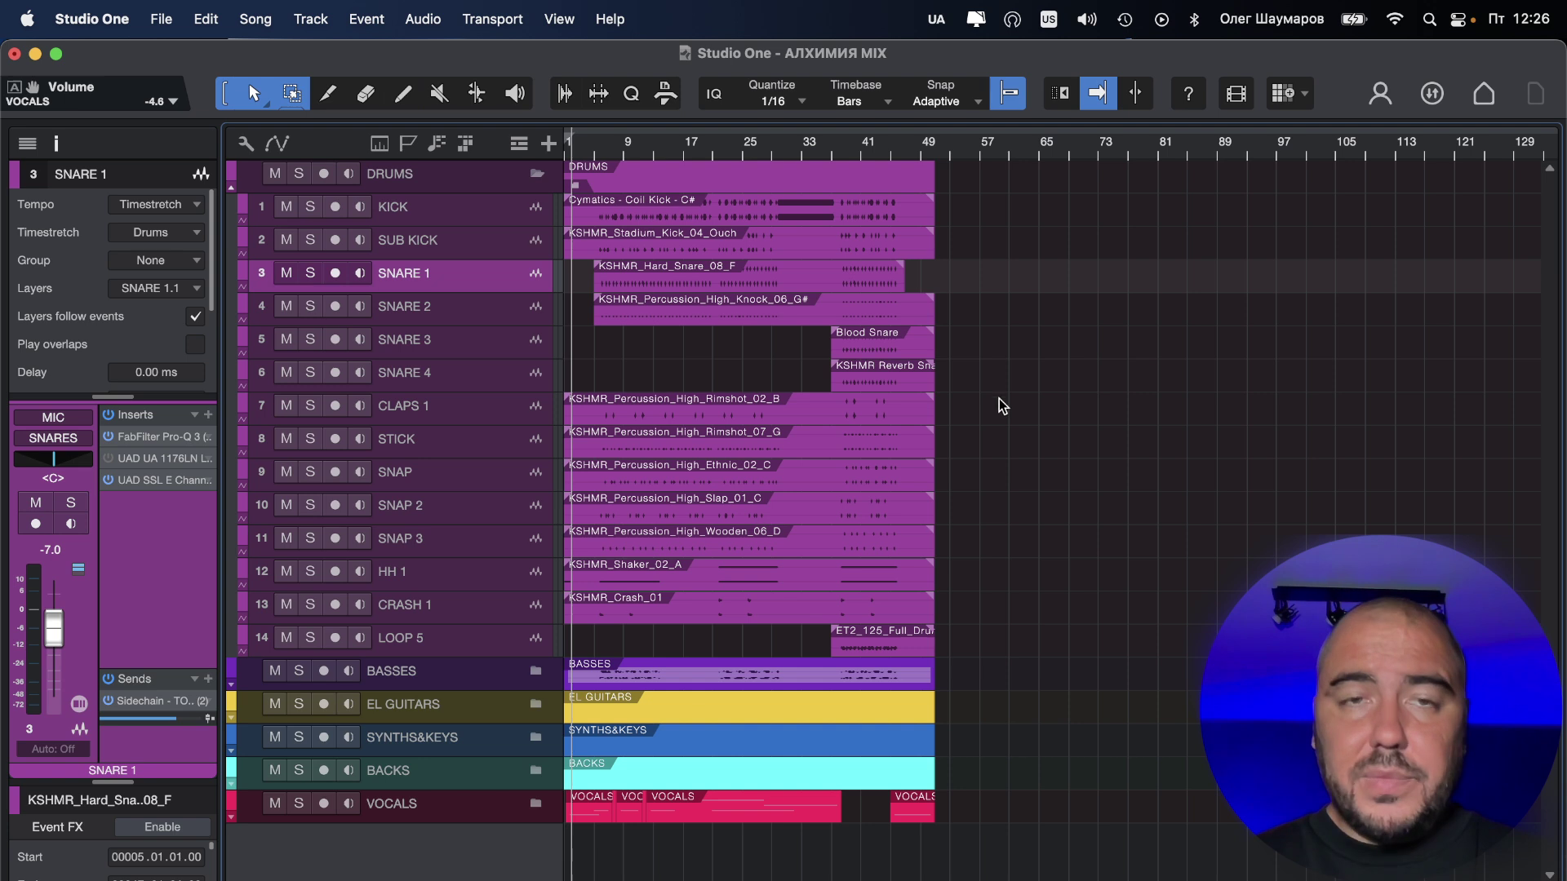
Step: Expand the BASSES, EL GUITARS, SYNTHS&KEYS, BACKS and VOCALS folders and shrink the track heights until all tracks fit on screen
left_click(600, 146)
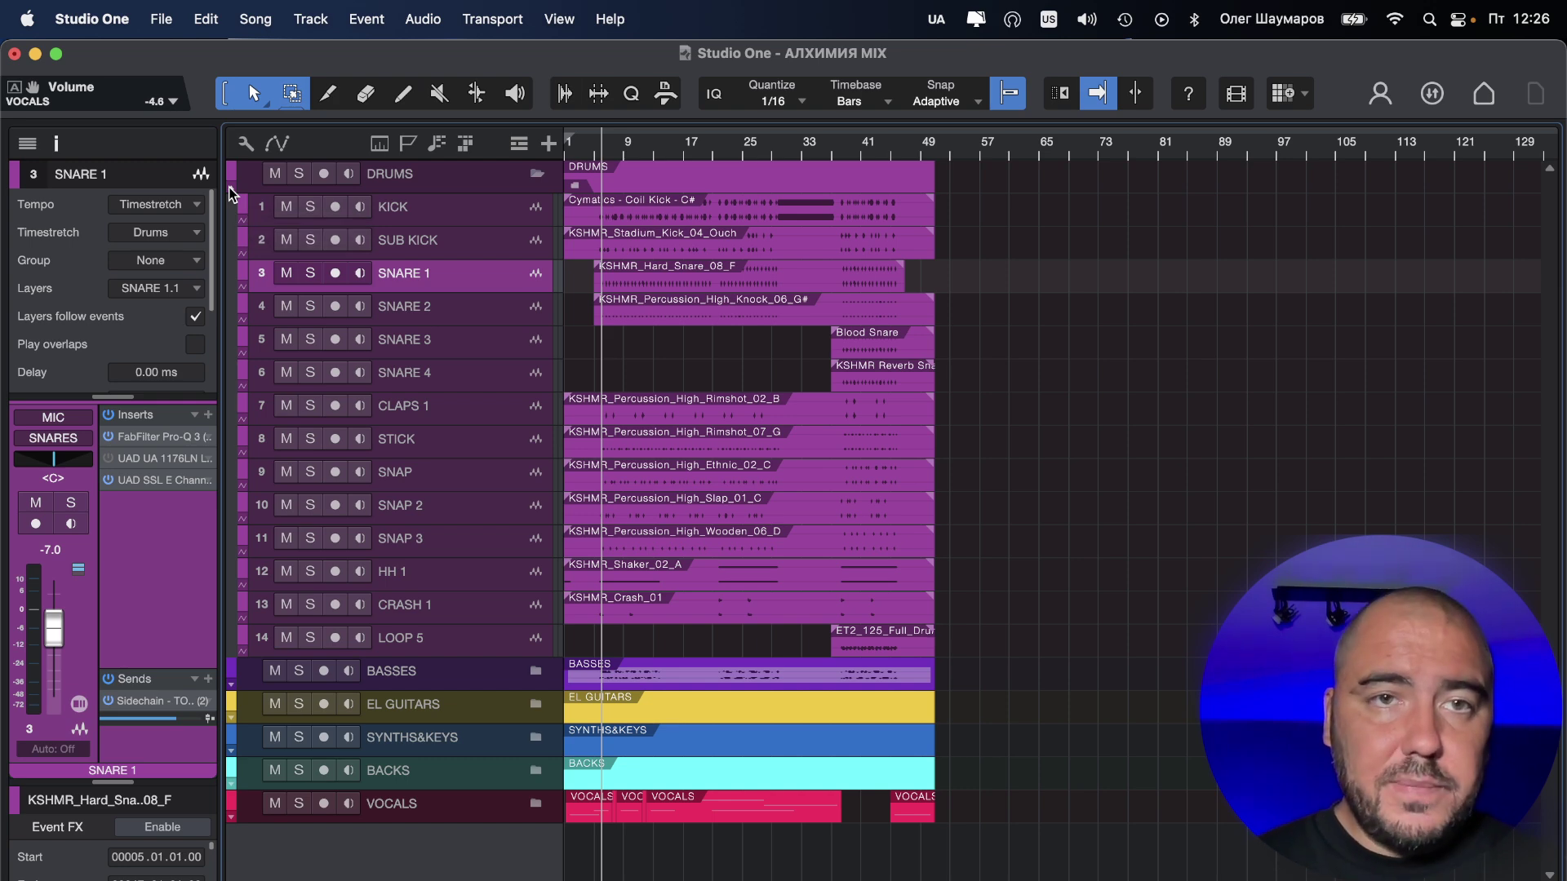
left_click(232, 692)
left_click(229, 723)
scroll(380, 519, "down", 2)
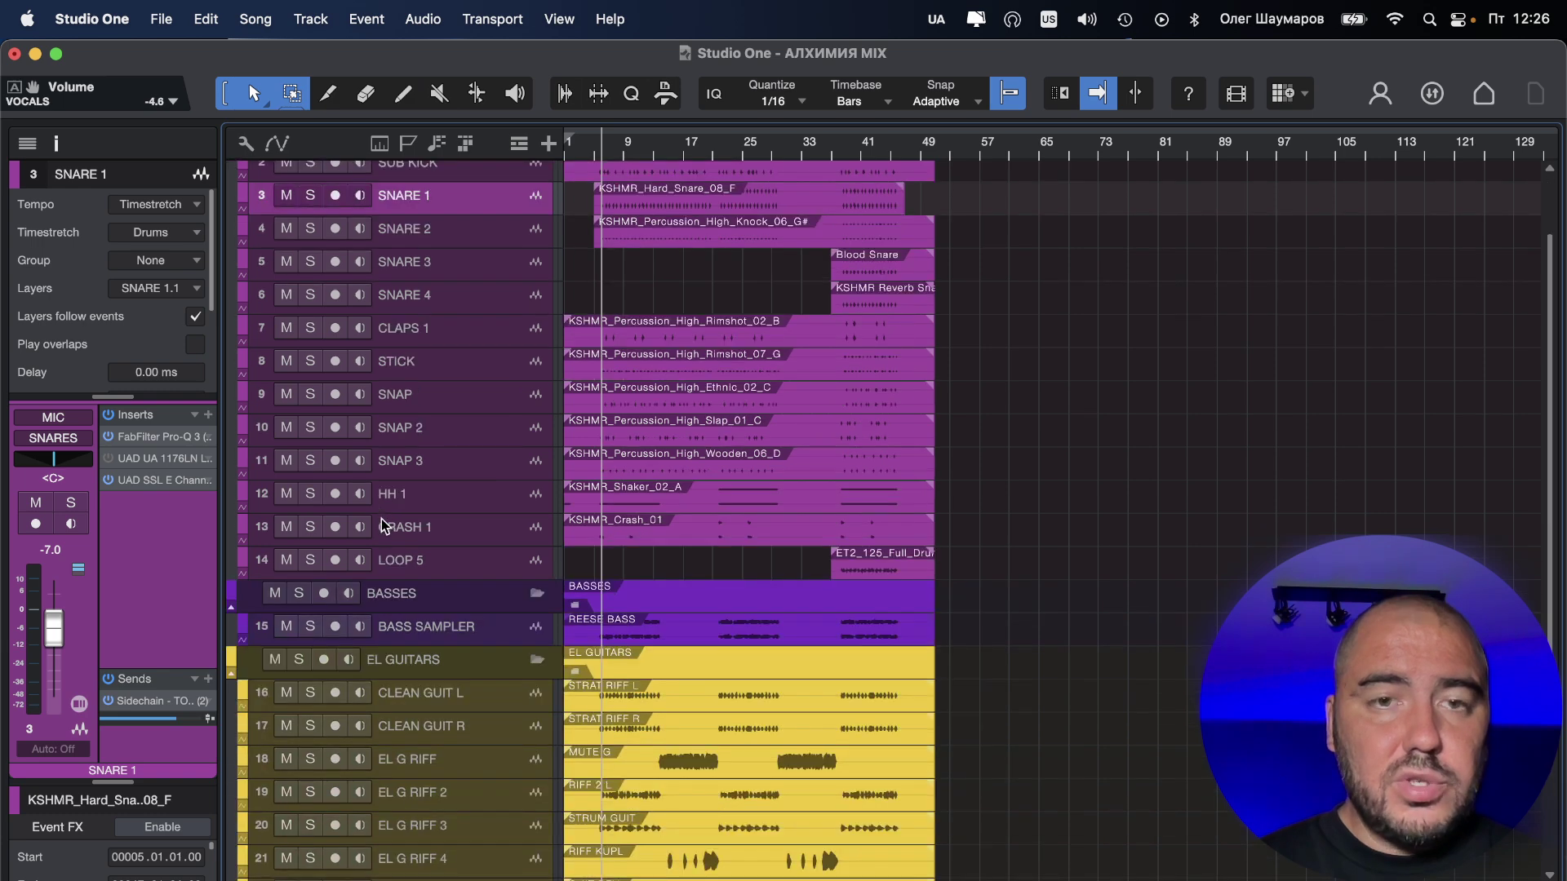
scroll(380, 518, "down", 4)
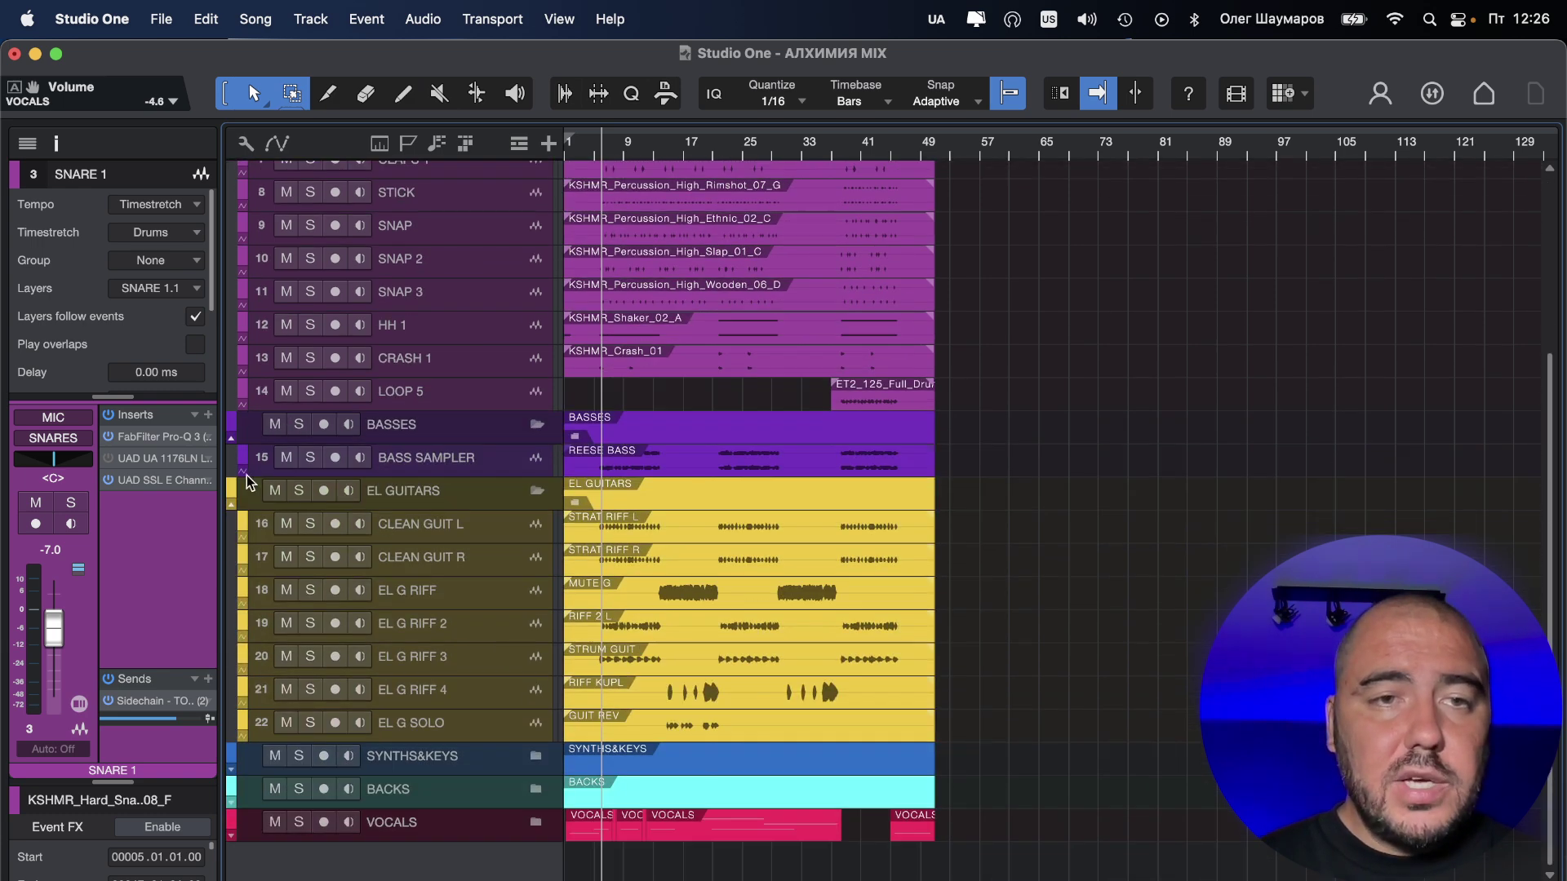
left_click(232, 767)
scroll(391, 628, "down", 7)
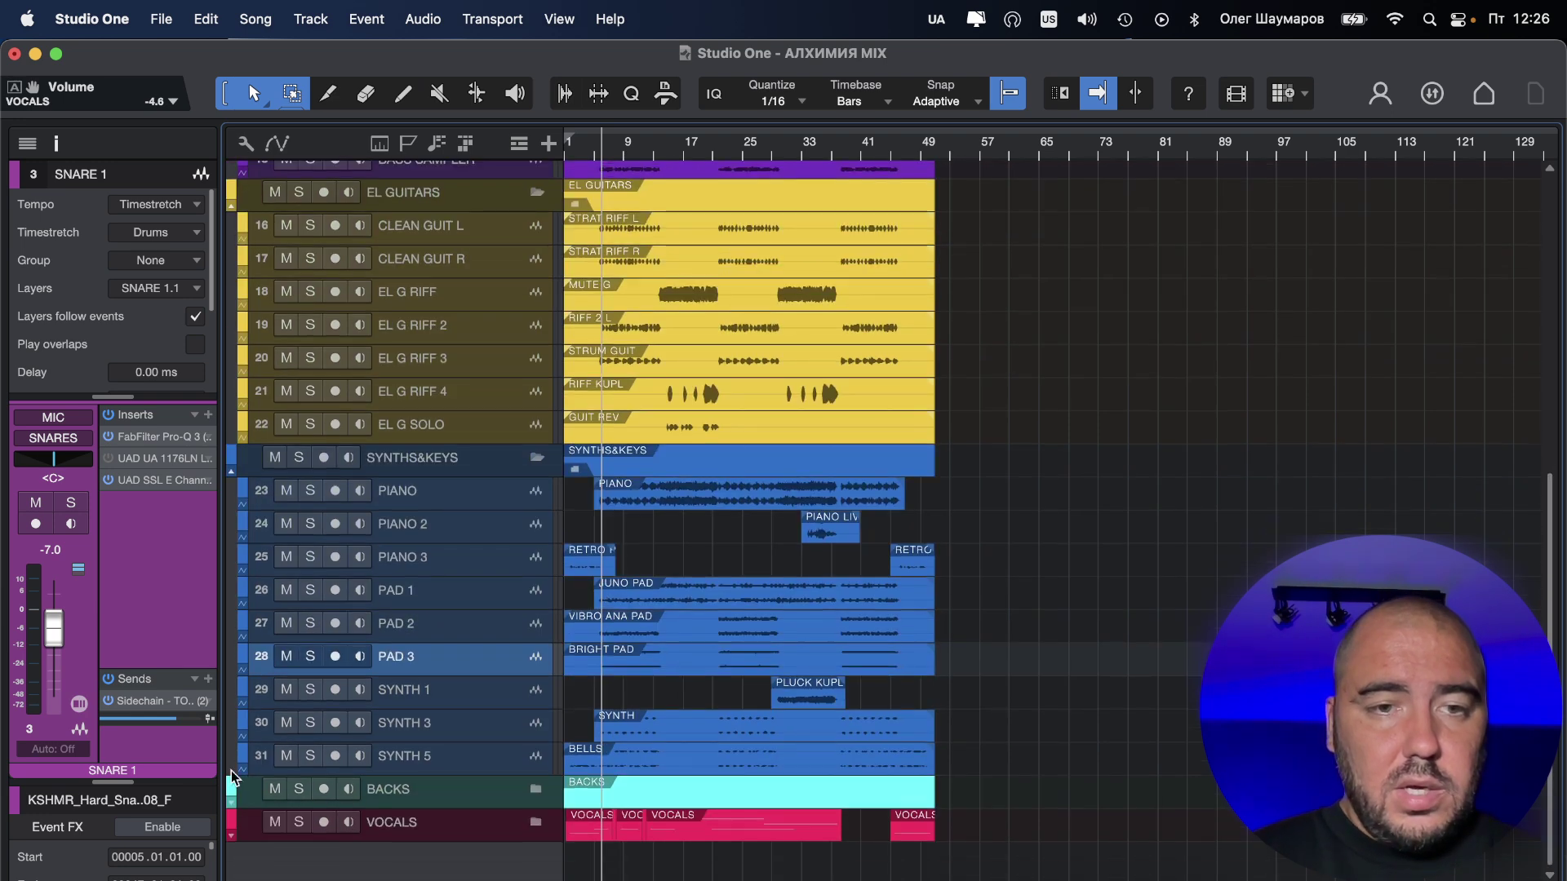
left_click(231, 806)
scroll(311, 568, "down", 5)
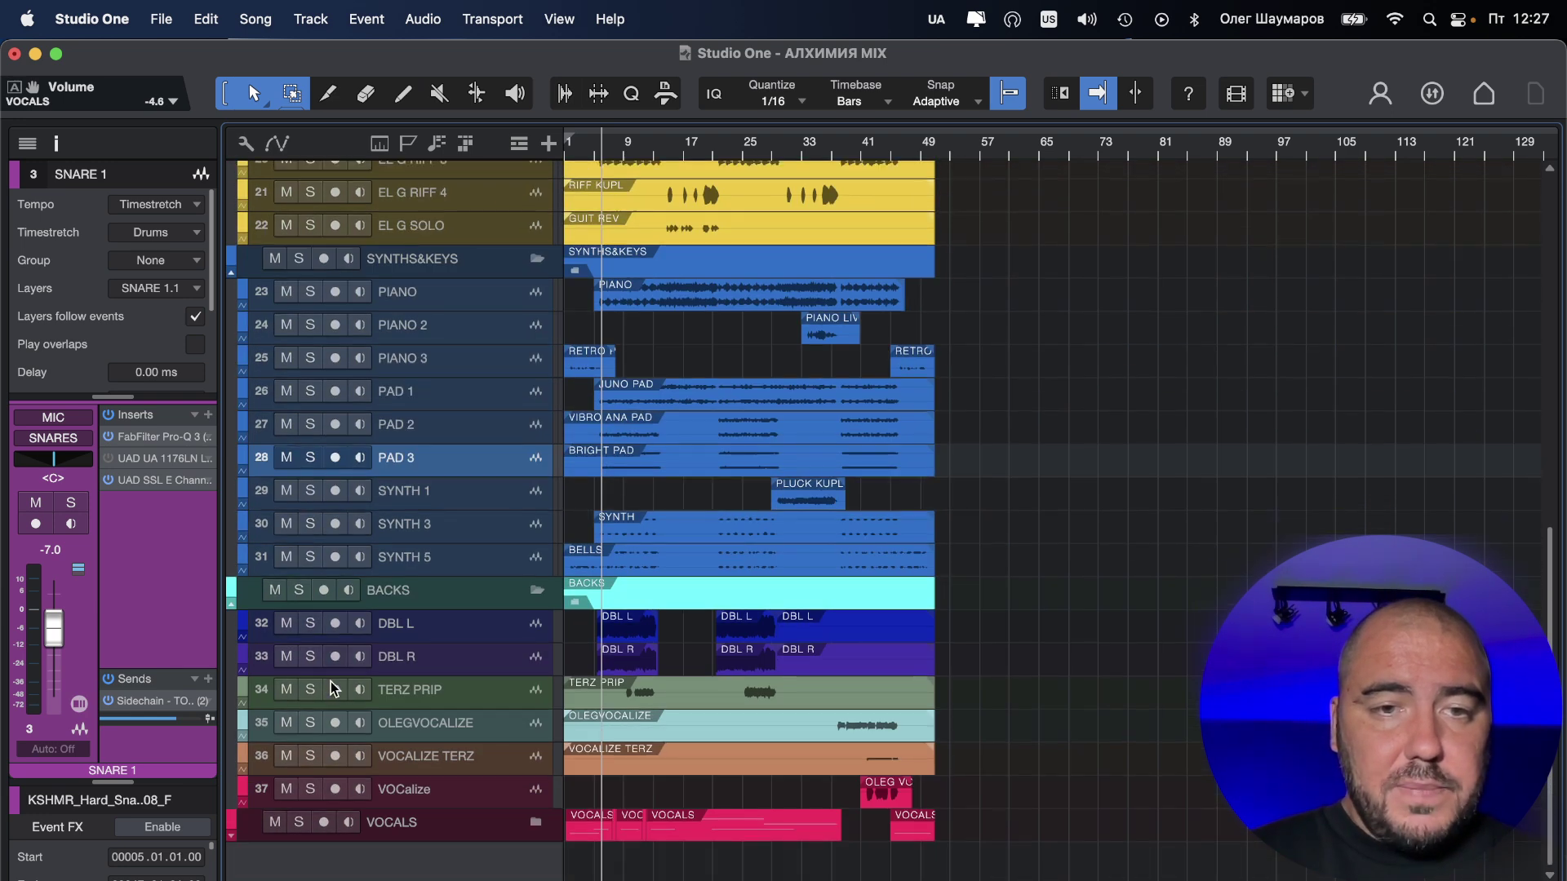
left_click(231, 835)
scroll(687, 606, "down", 4)
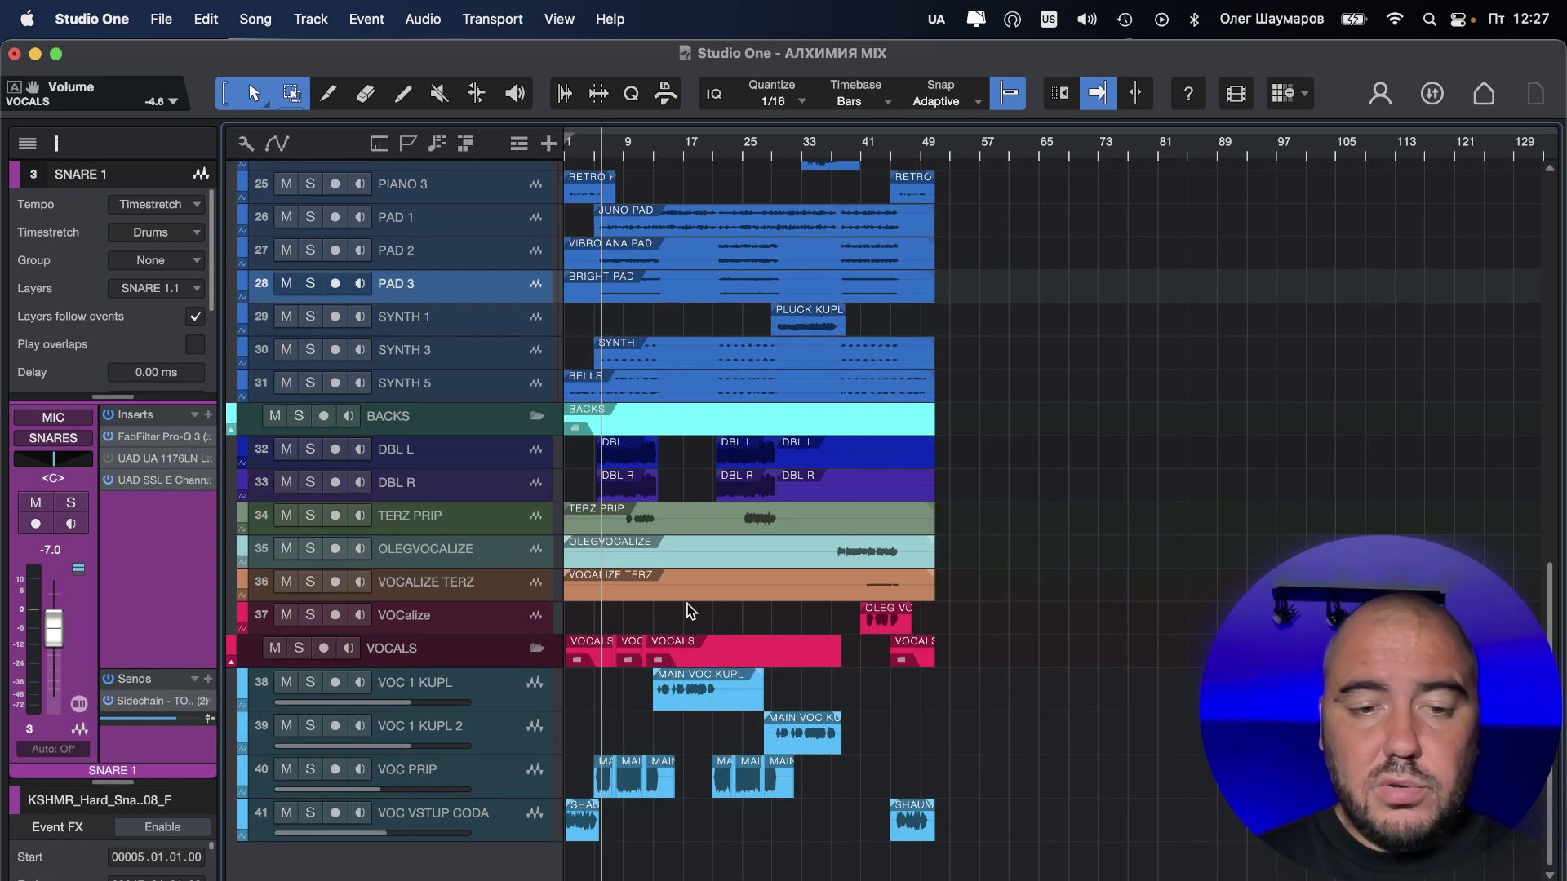
scroll(687, 604, "down", 10)
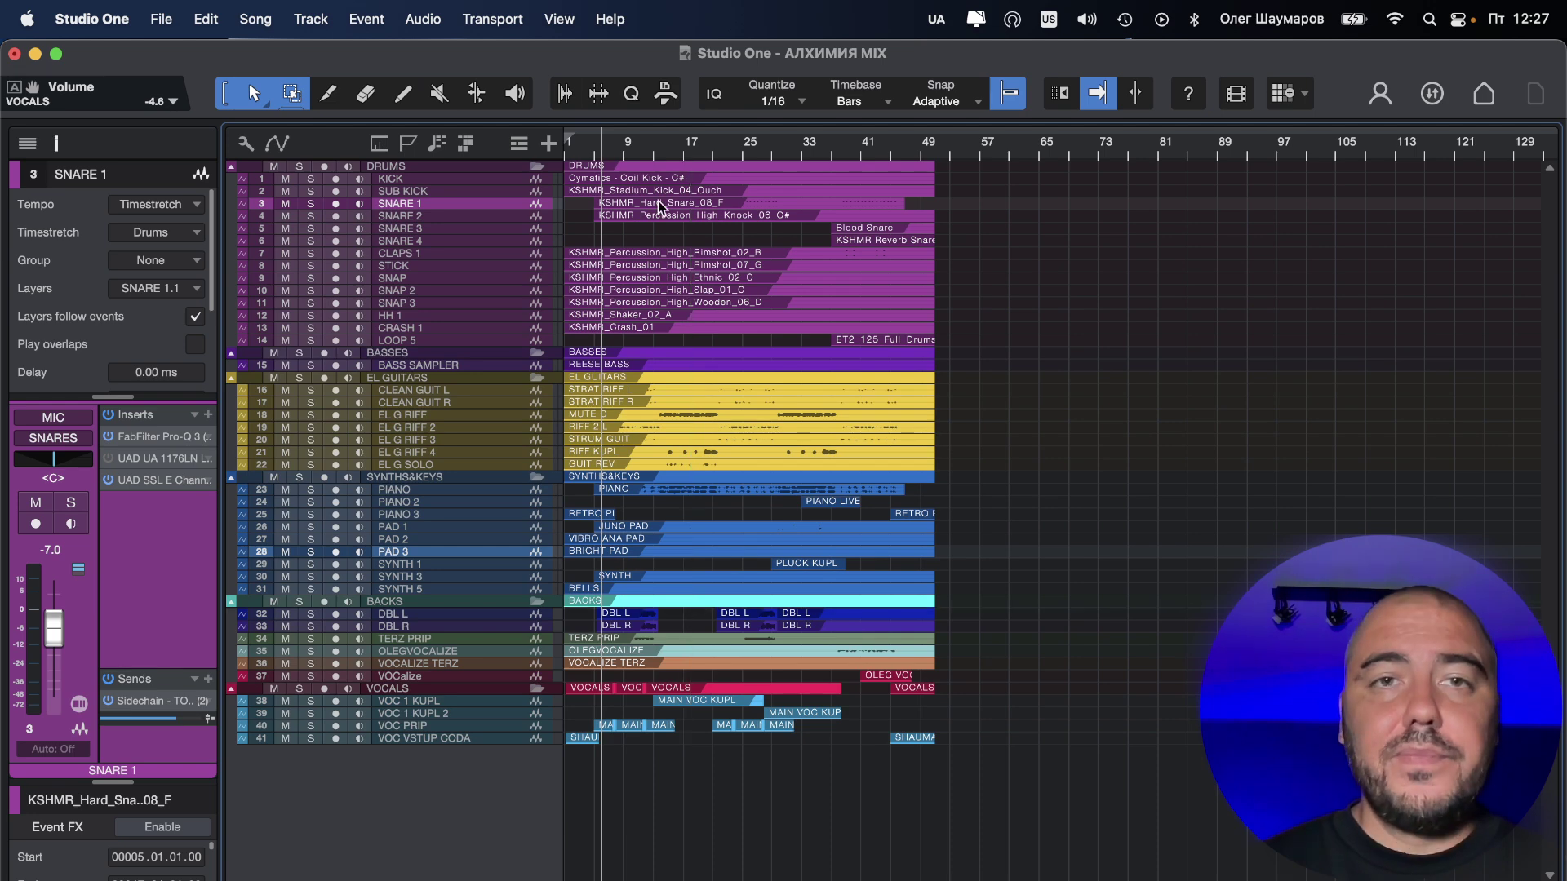
Step: Return the playback cursor to the start of the song and hide the camera source in OBS
left_click(567, 147)
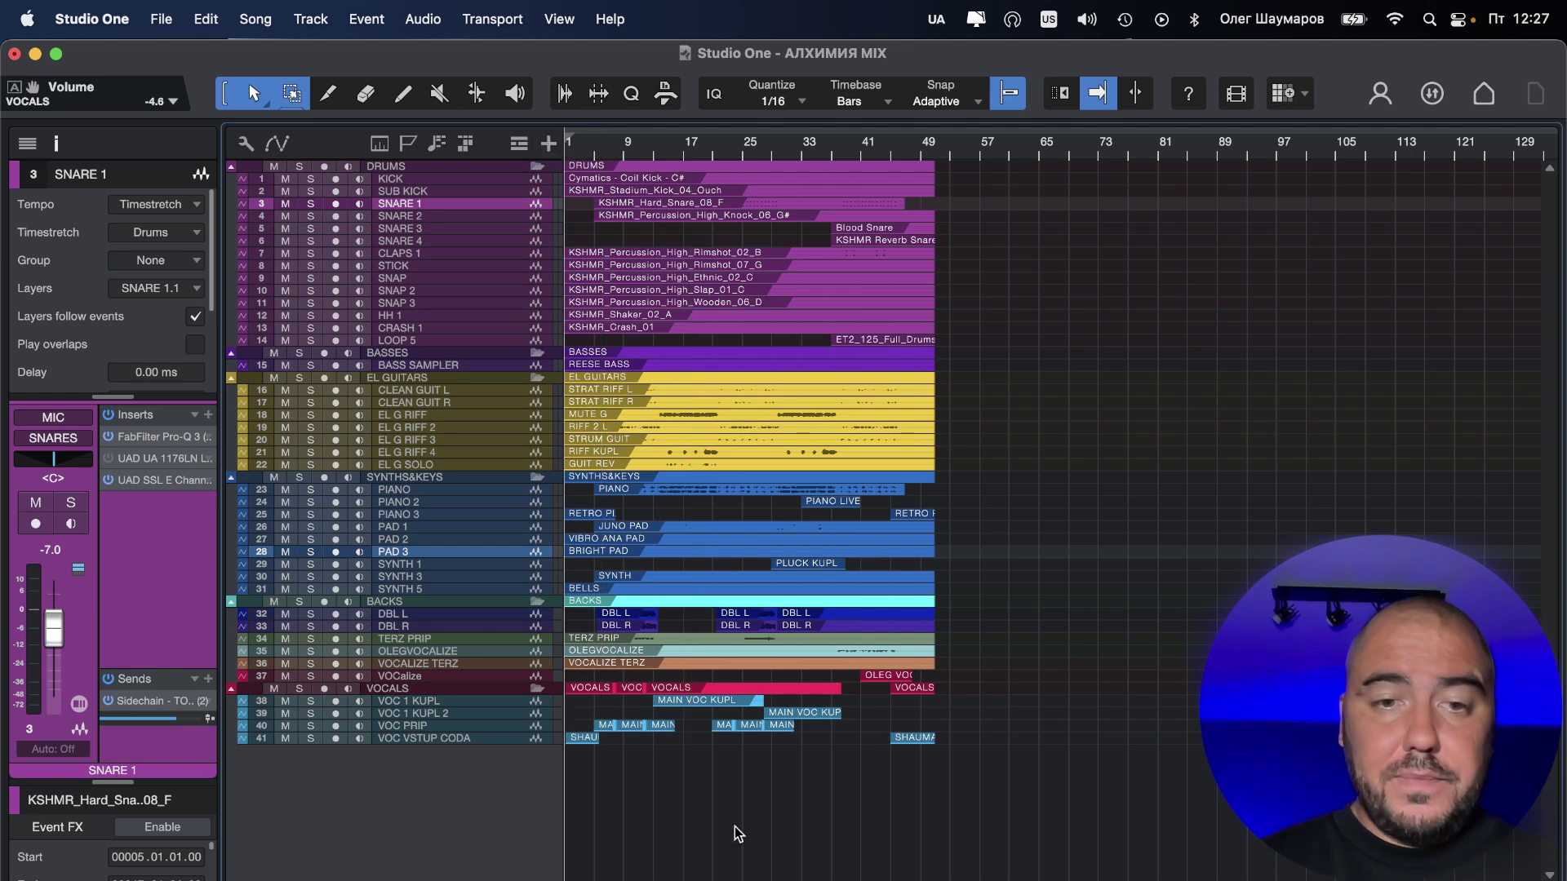
key("super+Tab")
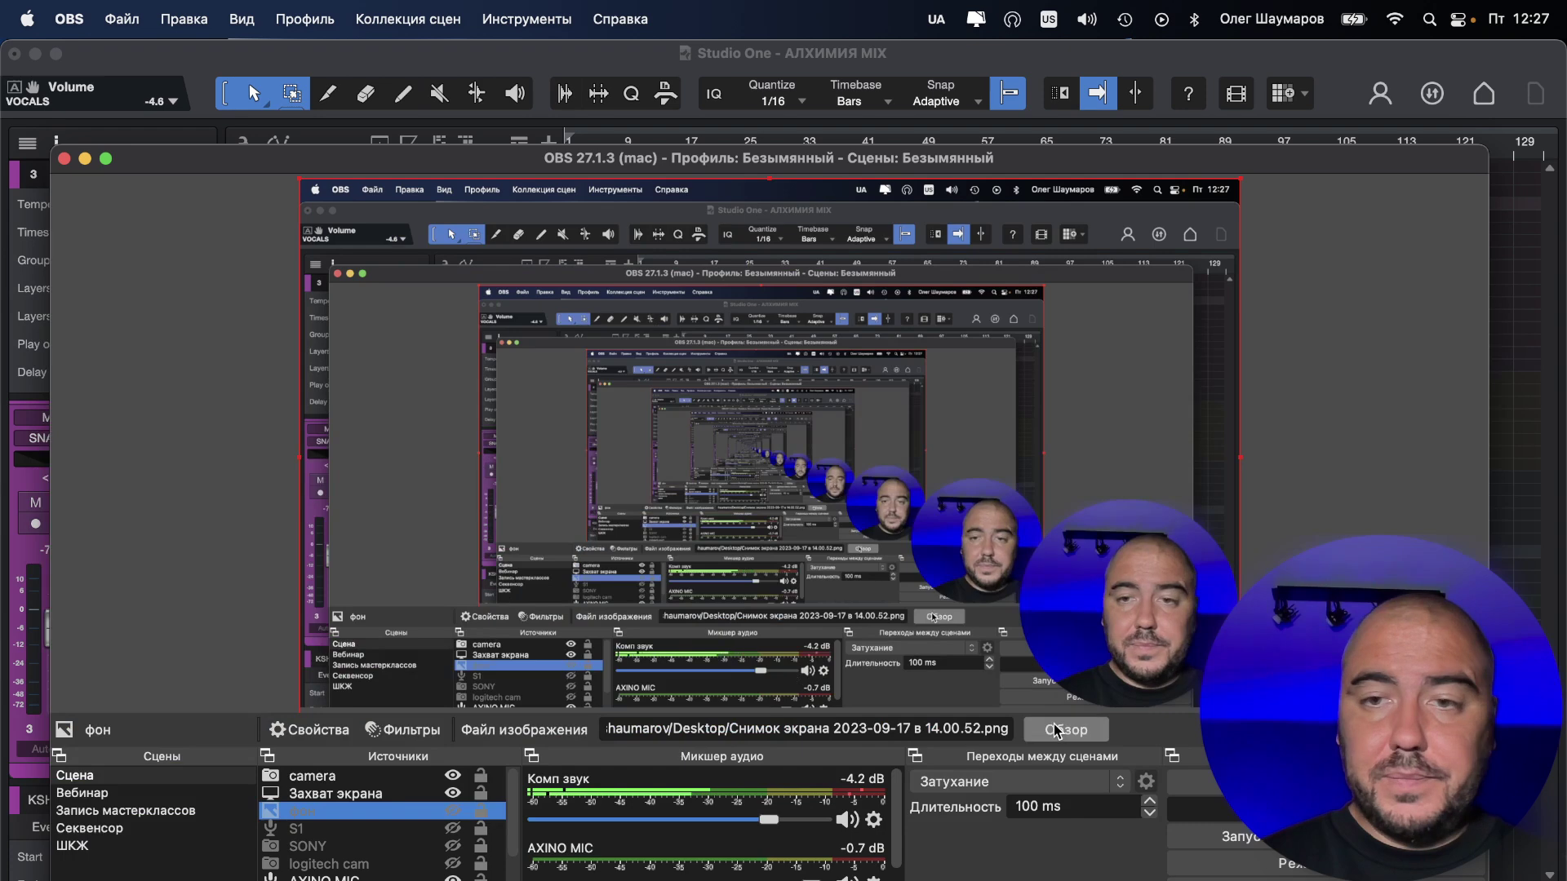
left_click(453, 777)
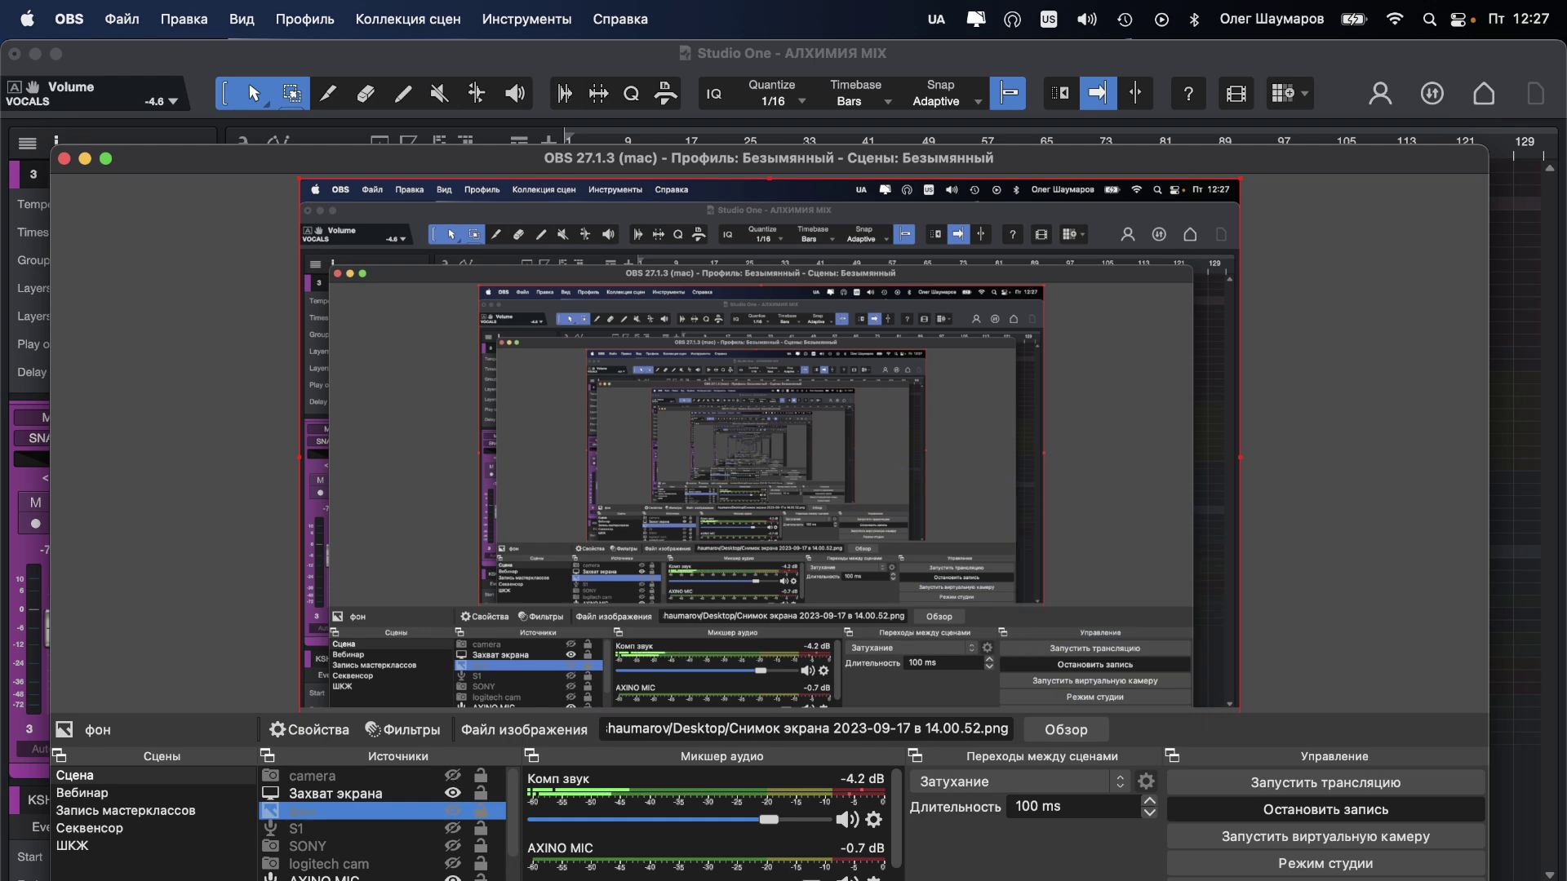
key("super+Tab")
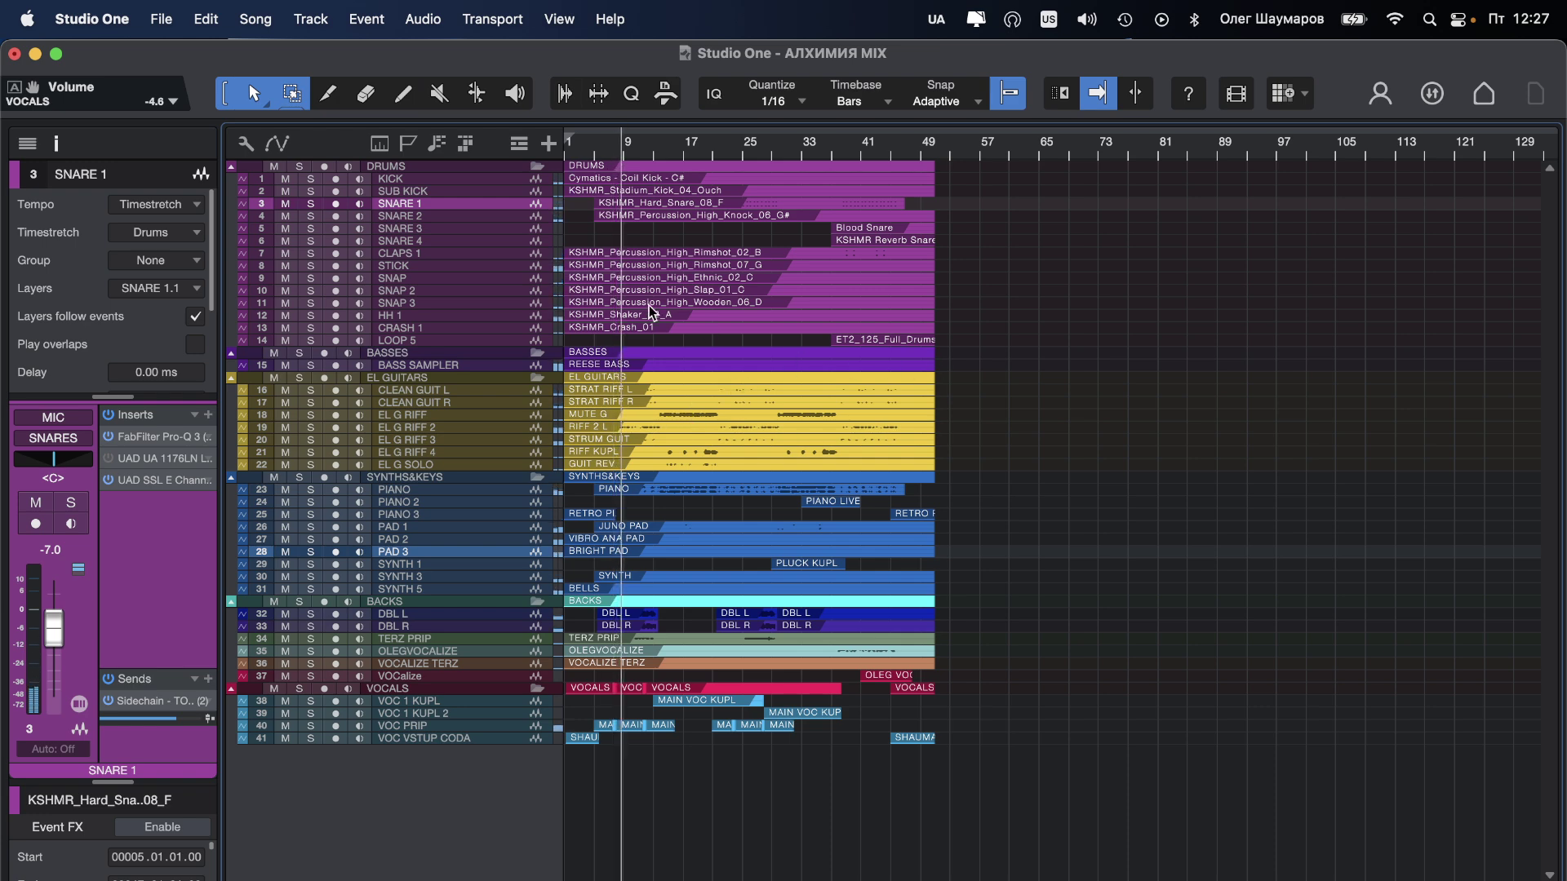
Step: Examine the arrangement in Studio One from DRUMS to VOCALS at different track heights while the song plays
scroll(669, 339, "up", 3)
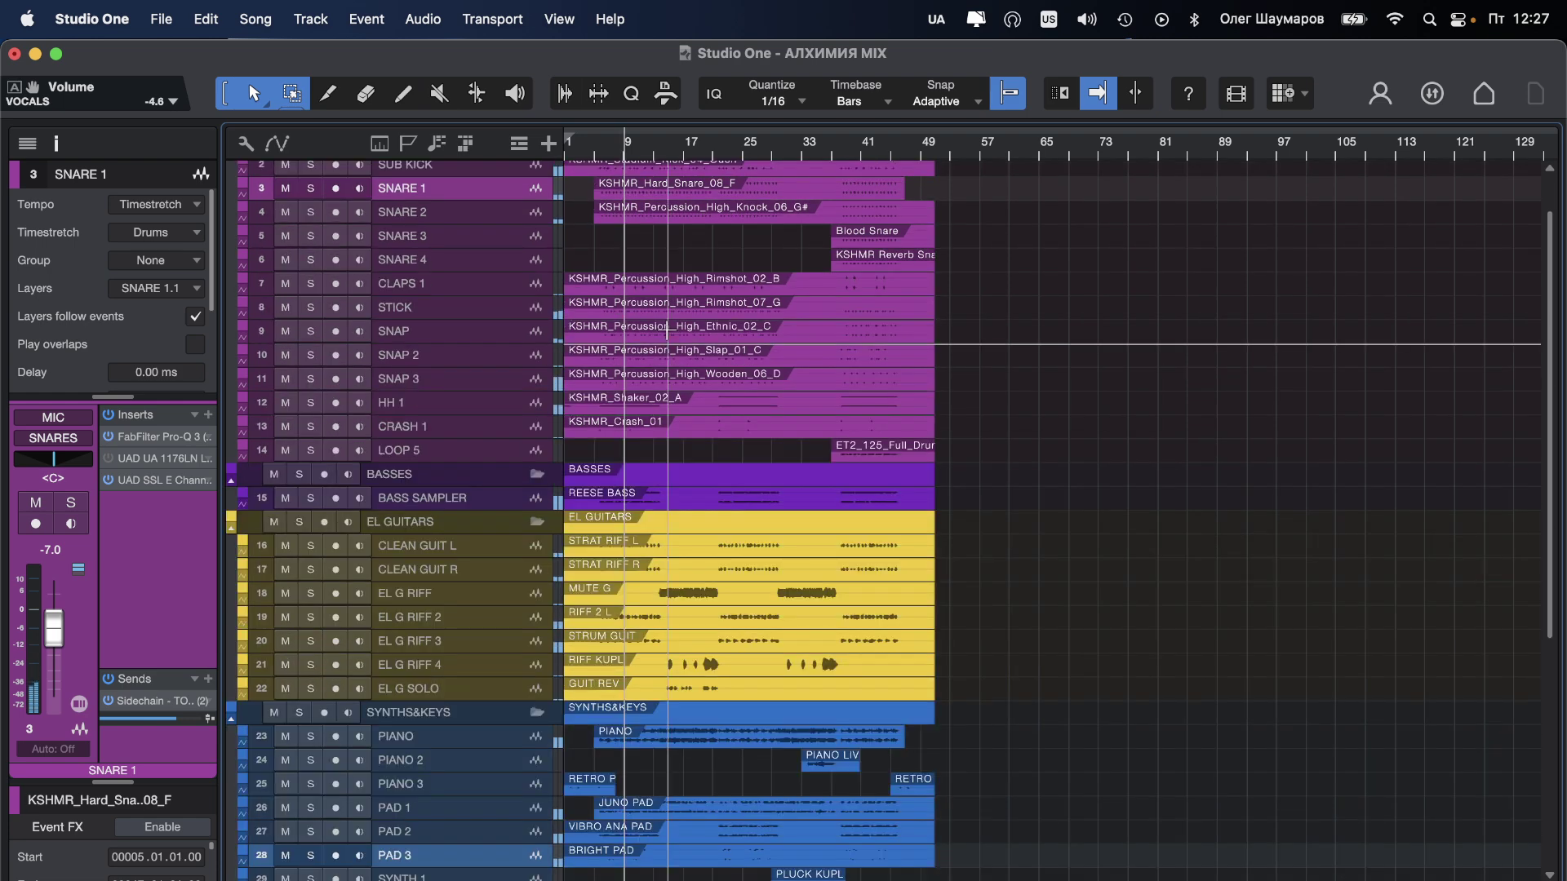
scroll(669, 338, "up", 3)
scroll(668, 333, "down", 3)
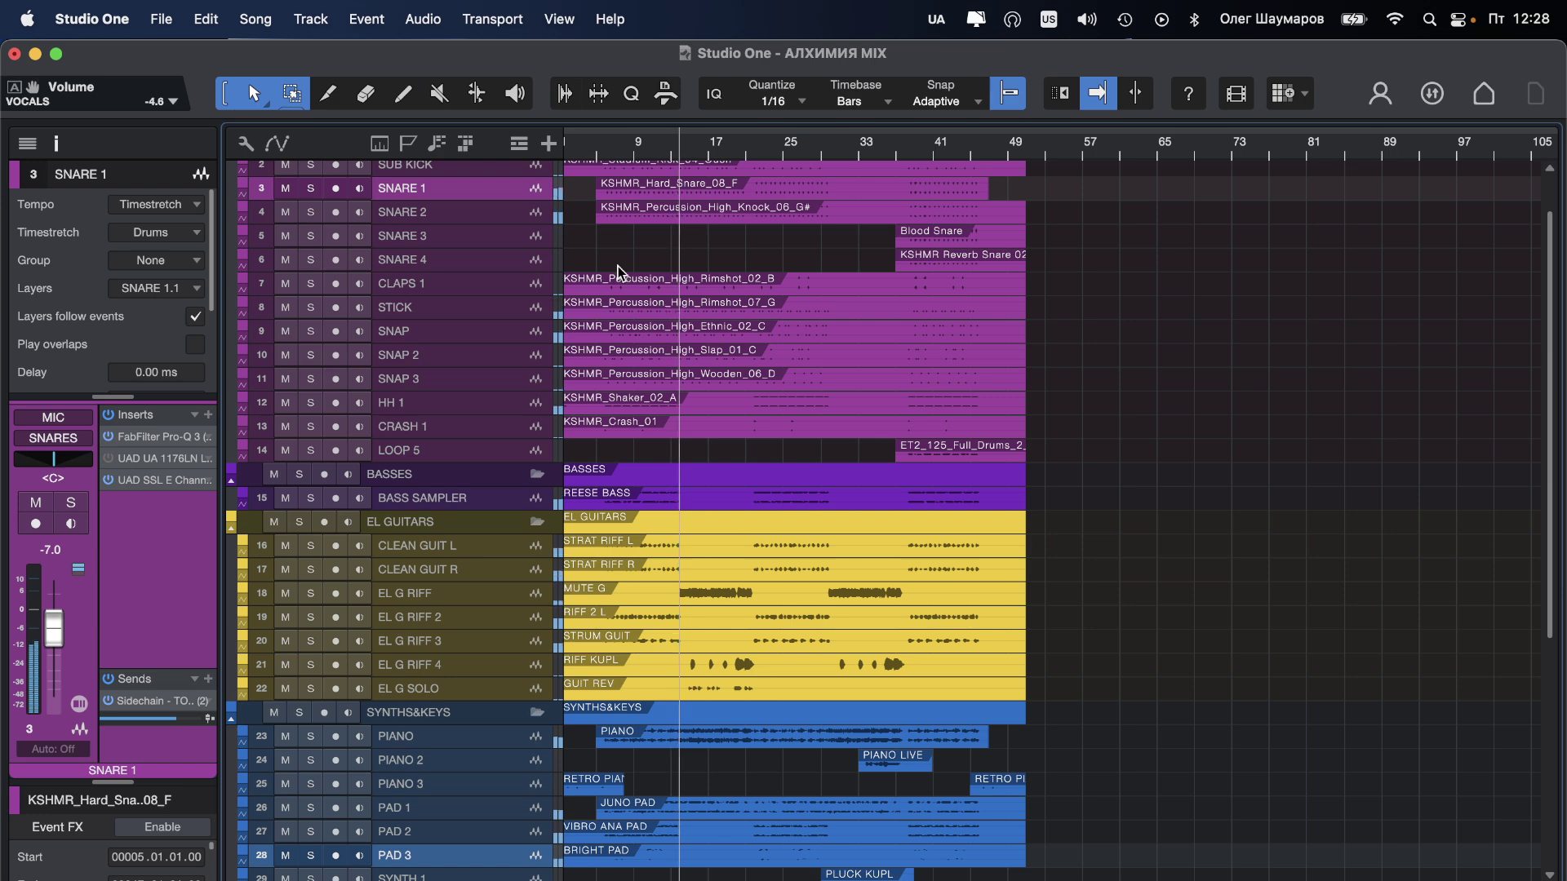
scroll(621, 277, "down", 5)
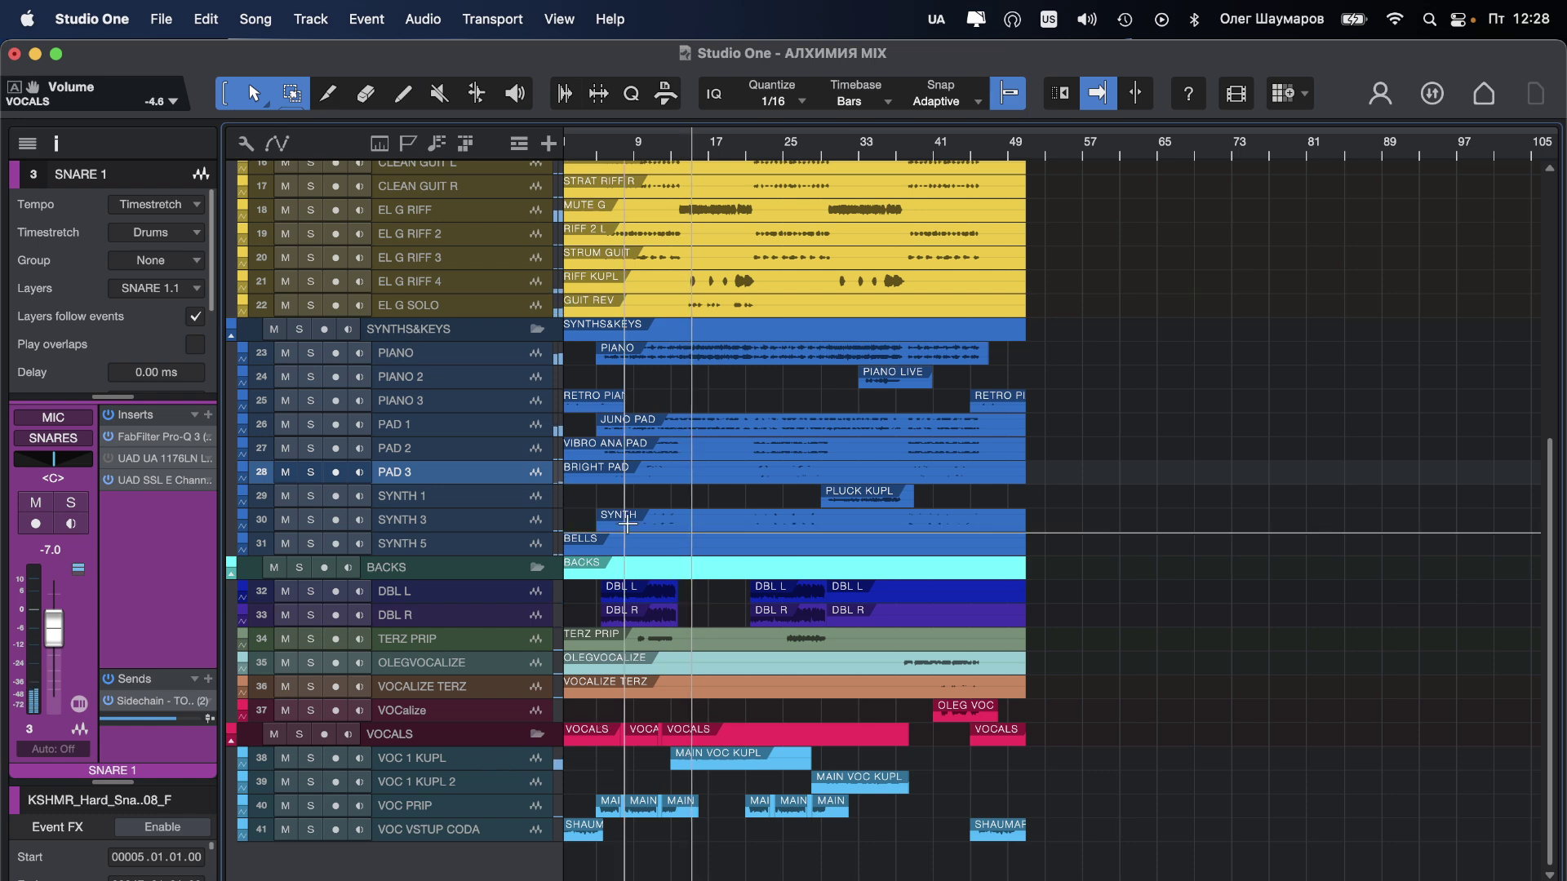
scroll(627, 526, "down", 2)
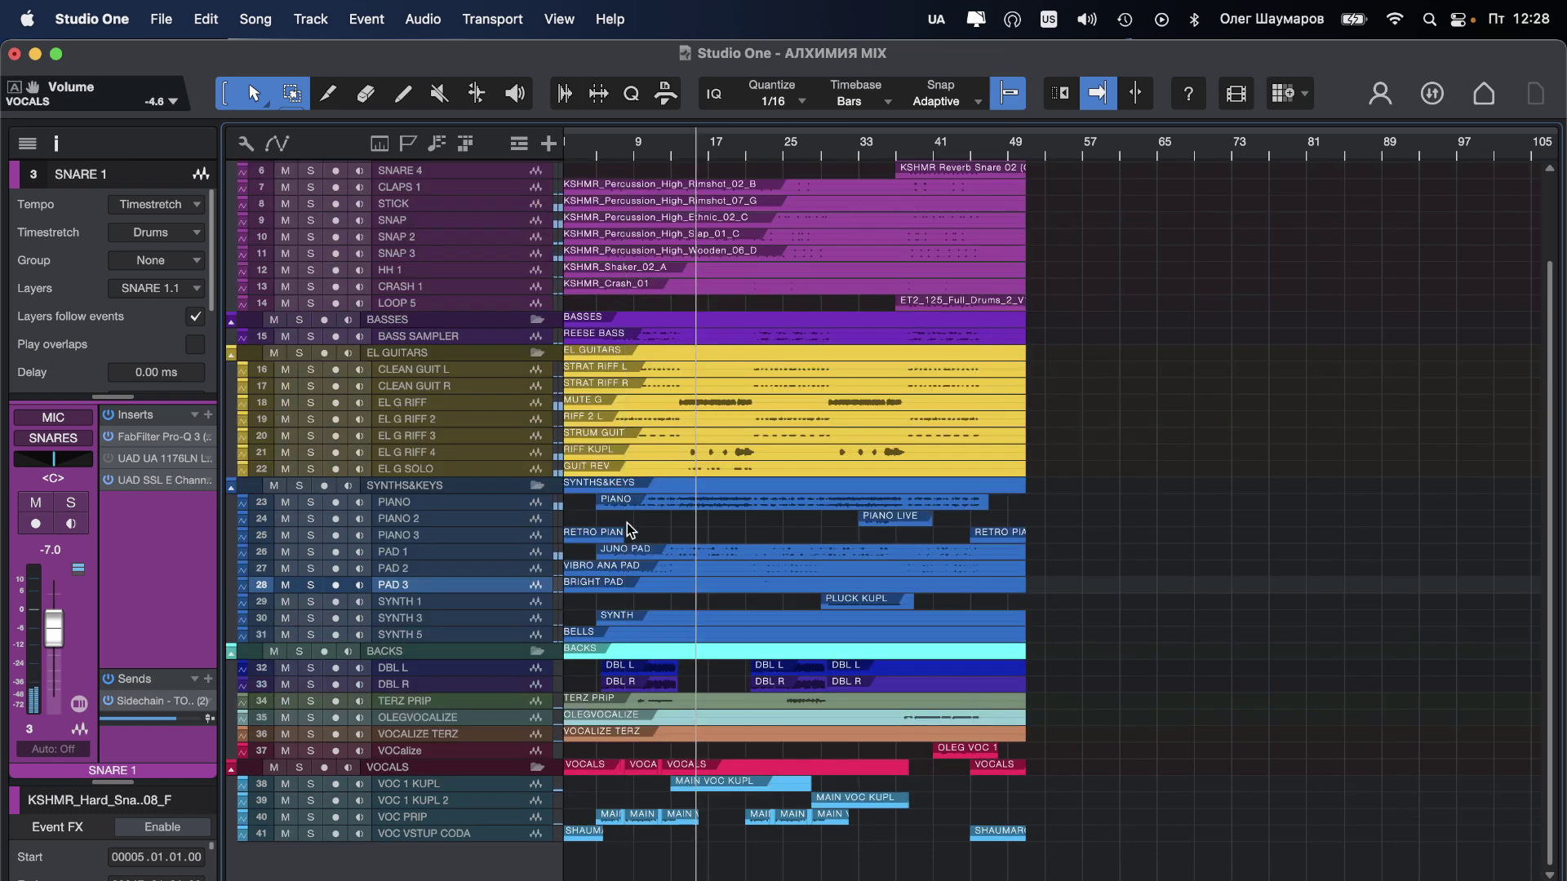
scroll(647, 339, "up", 3)
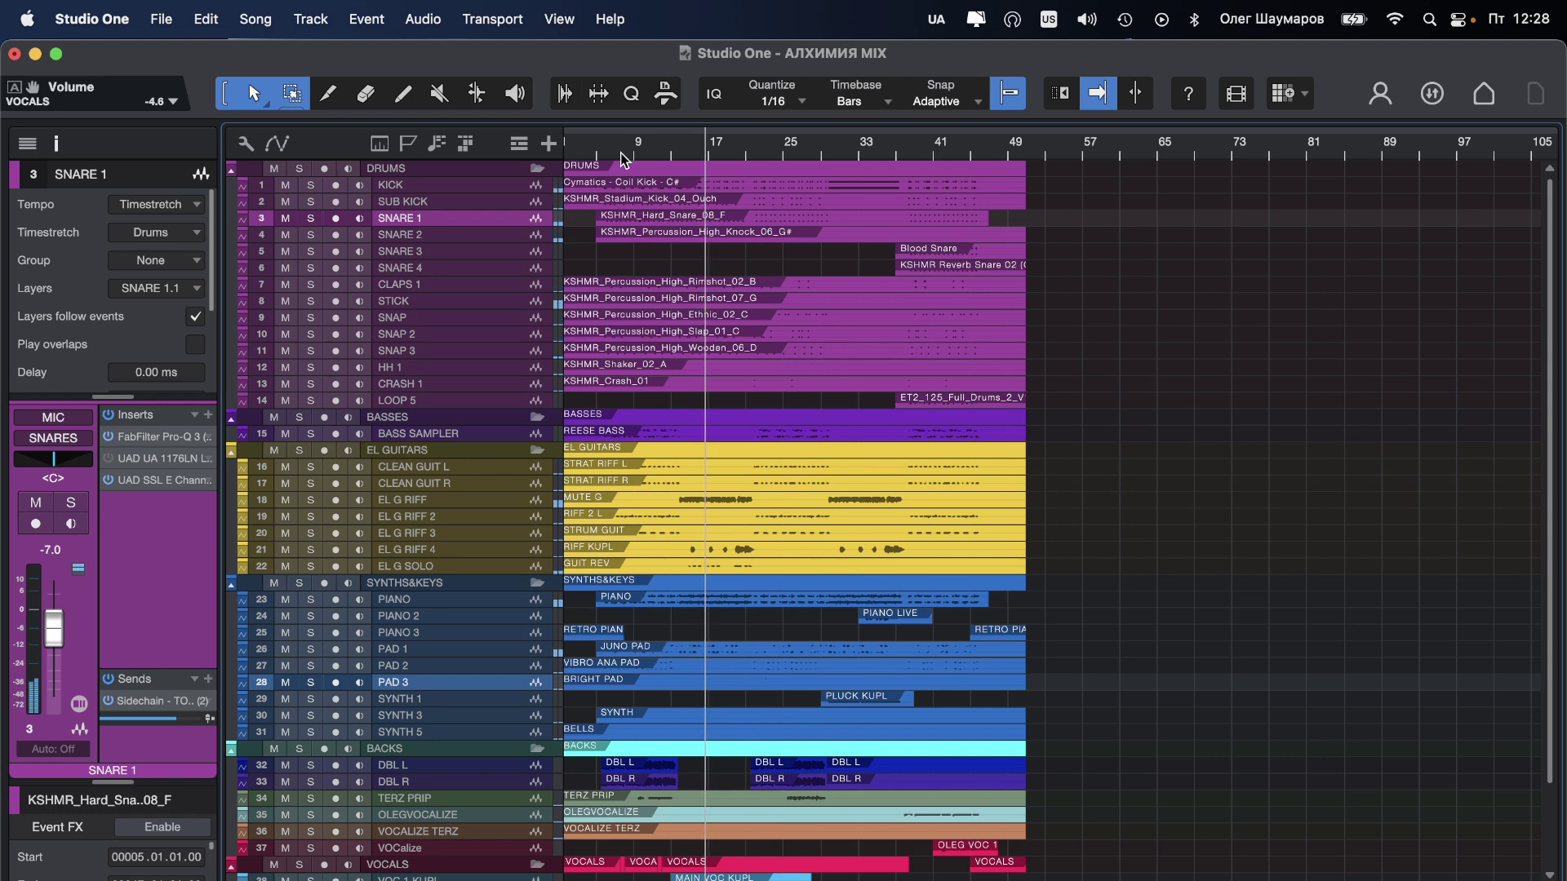
Step: Return the playback cursor to the start of the song and save the project
scroll(653, 428, "down", 3)
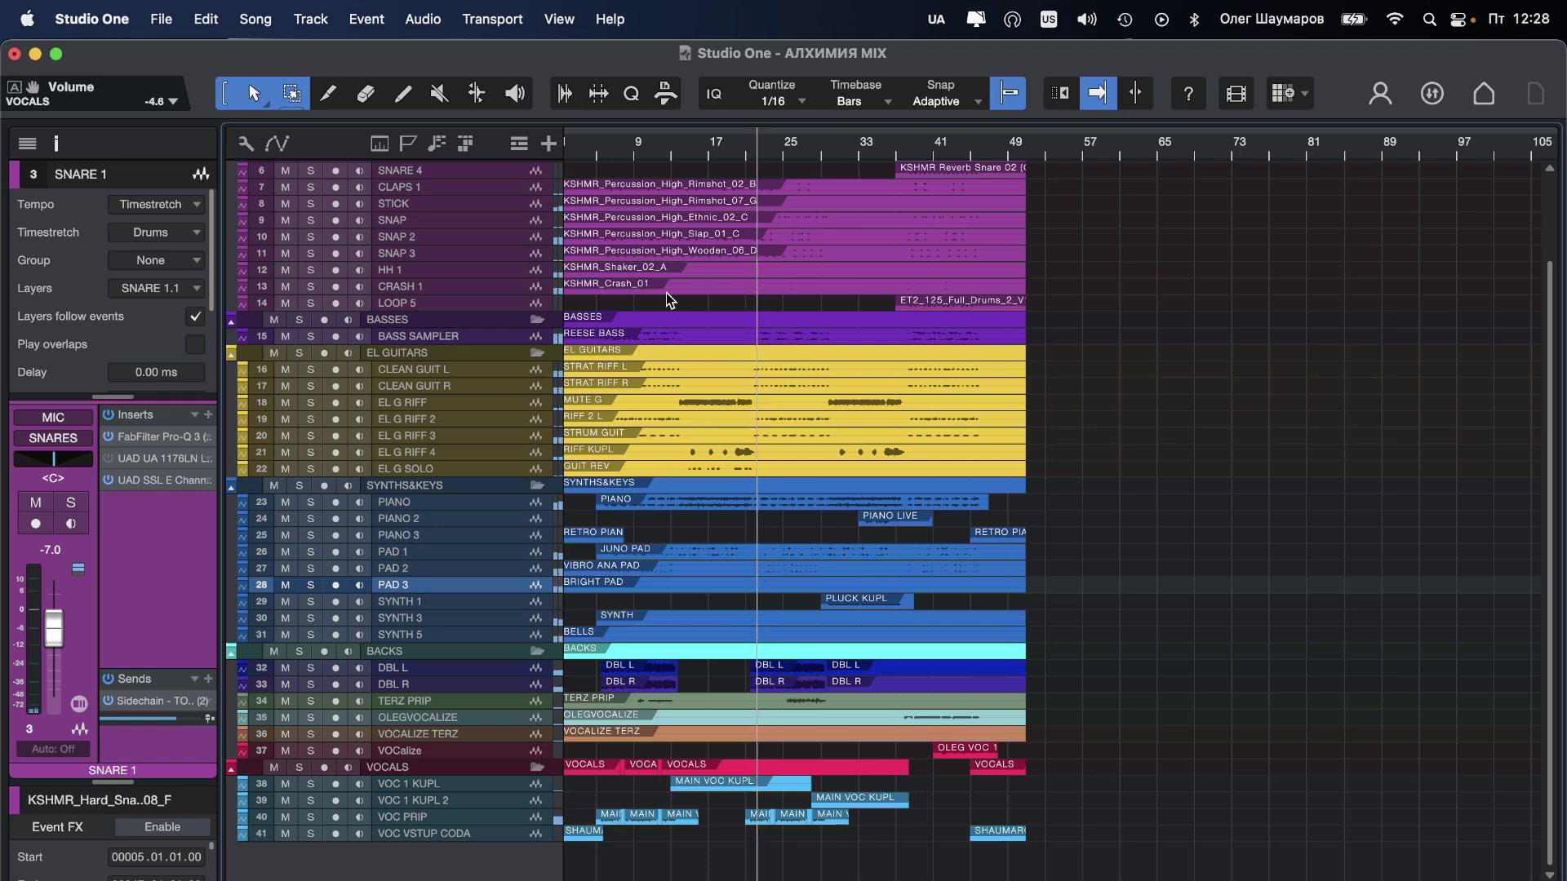
key("Home")
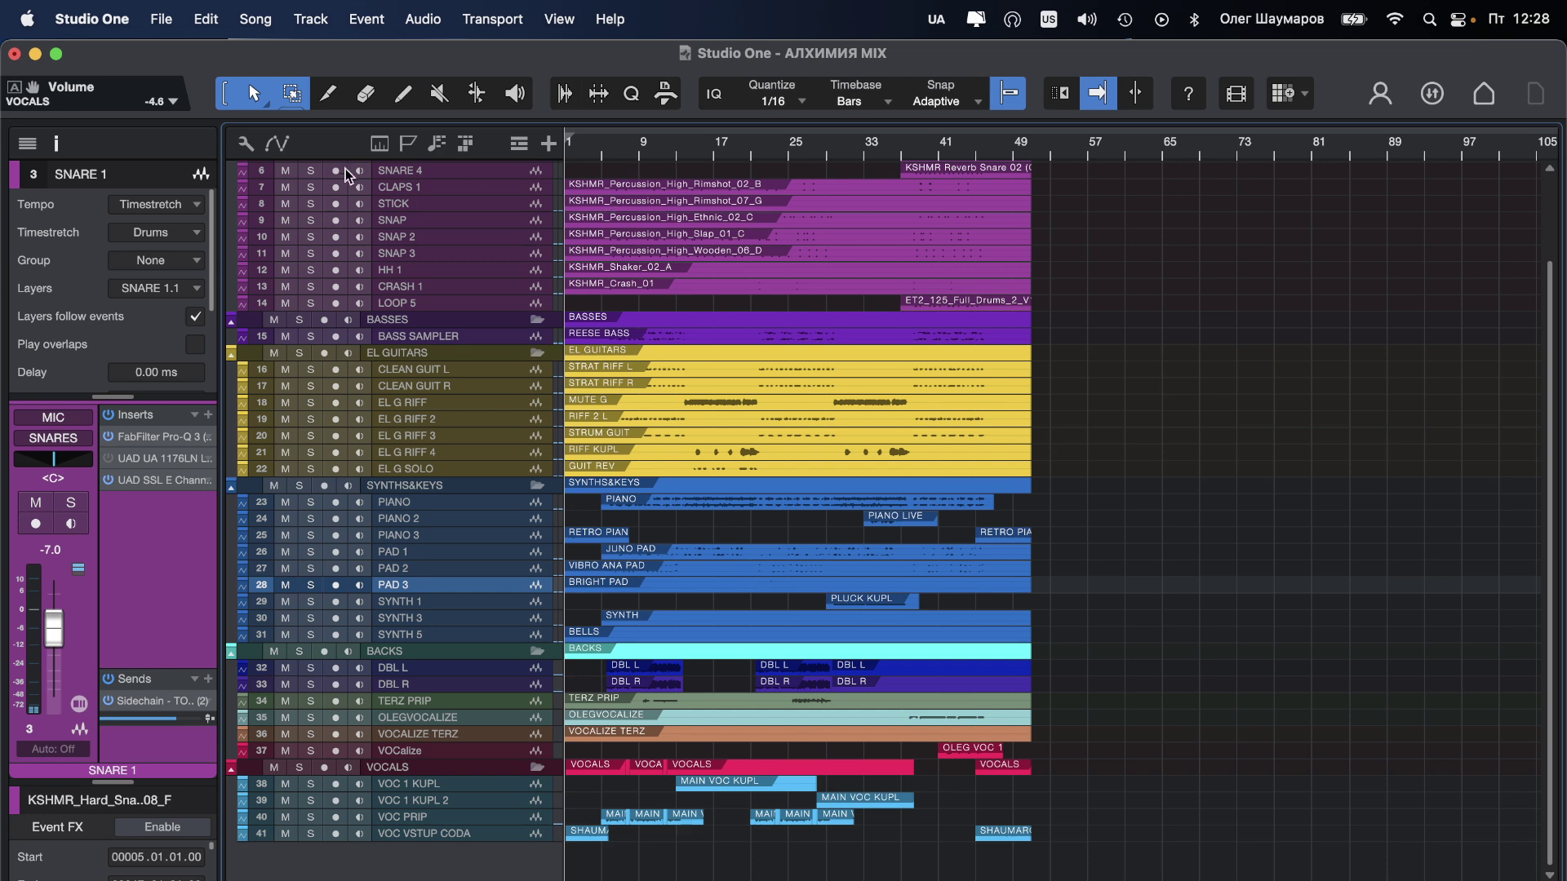
scroll(576, 203, "up", 5)
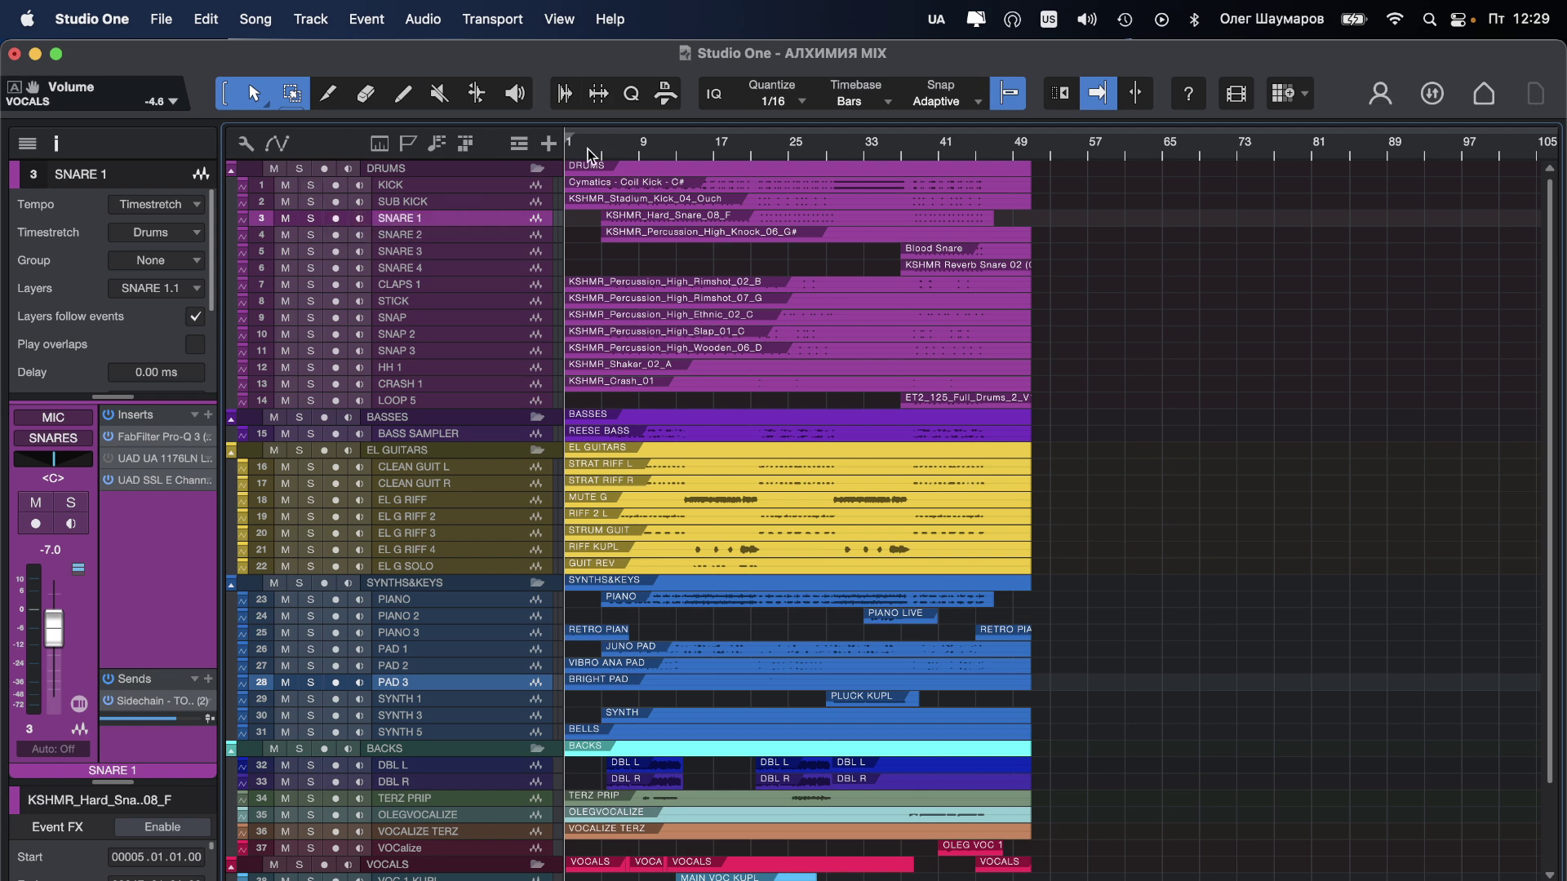
key("super+s")
Step: Solo the DRUMS folder for playback from bar 5 and enlarge the track heights
left_click(600, 144)
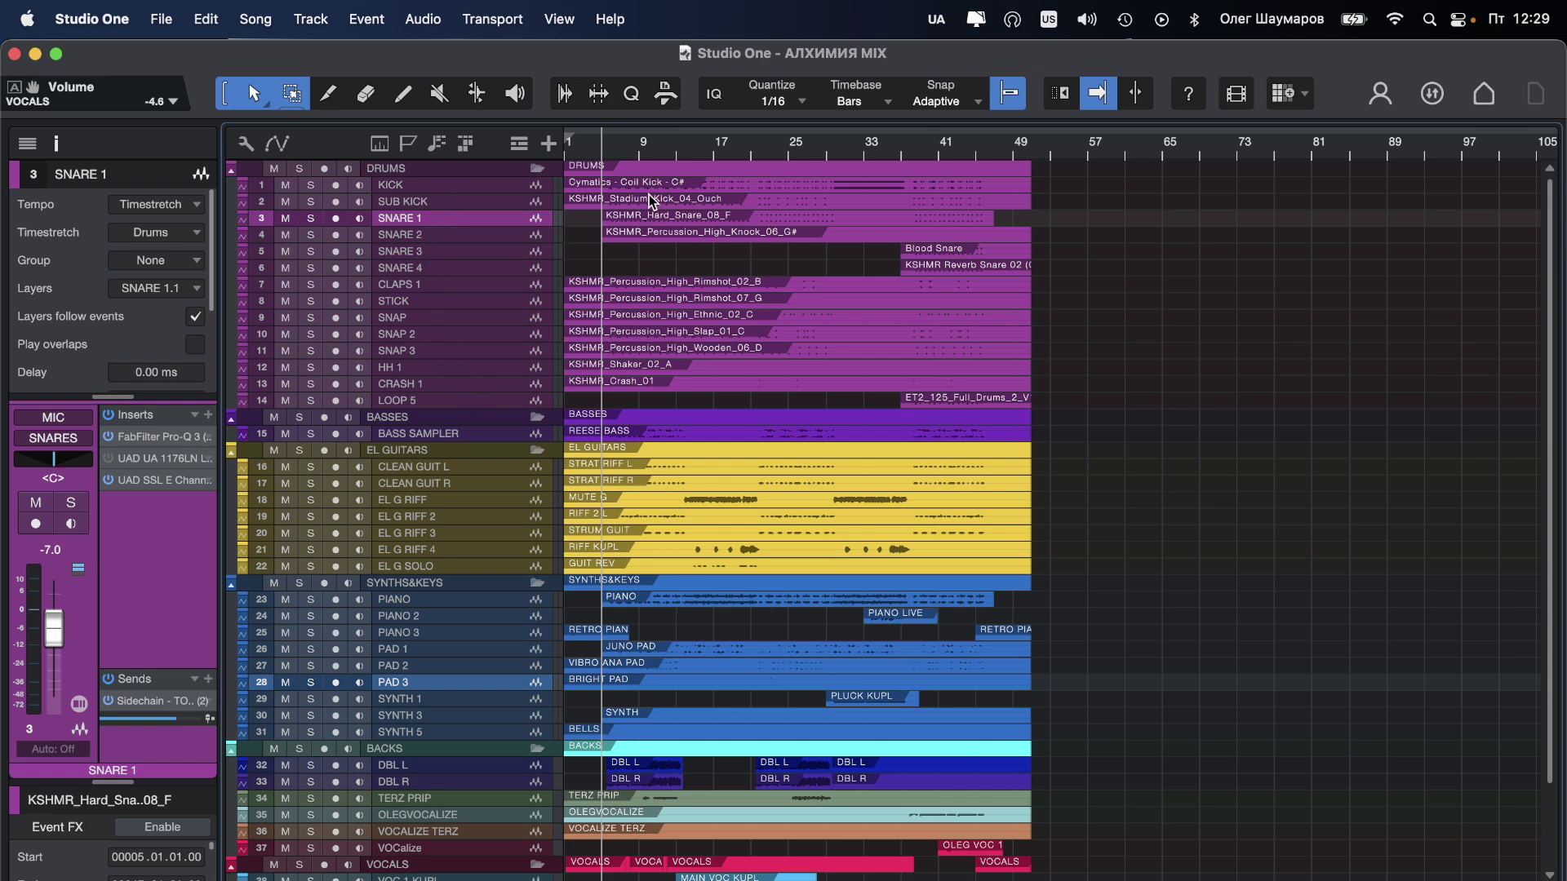
left_click(300, 168)
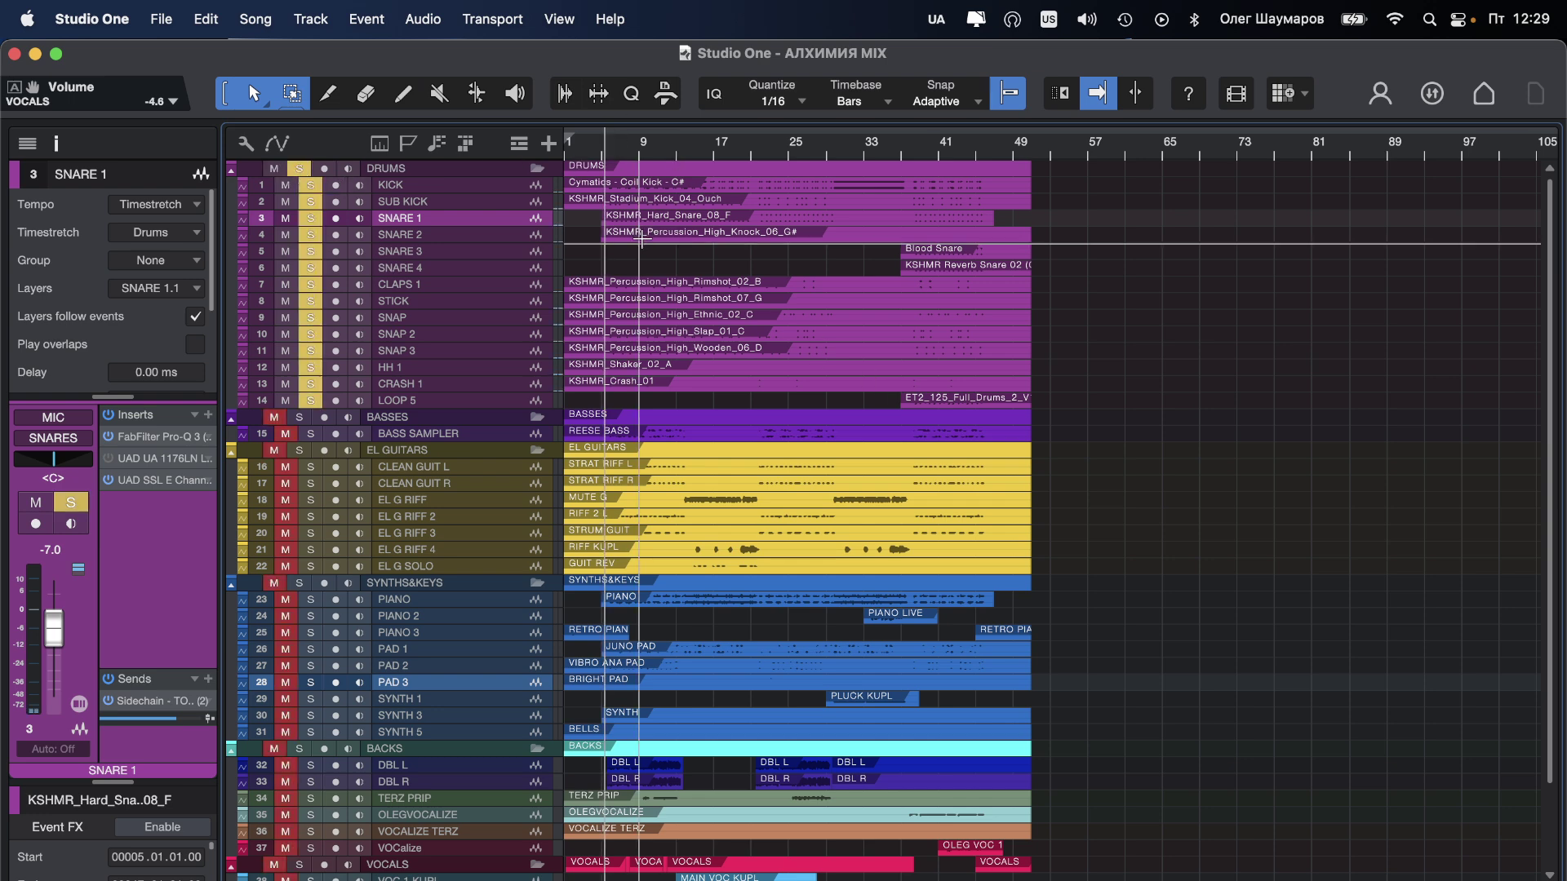
key("shift+e")
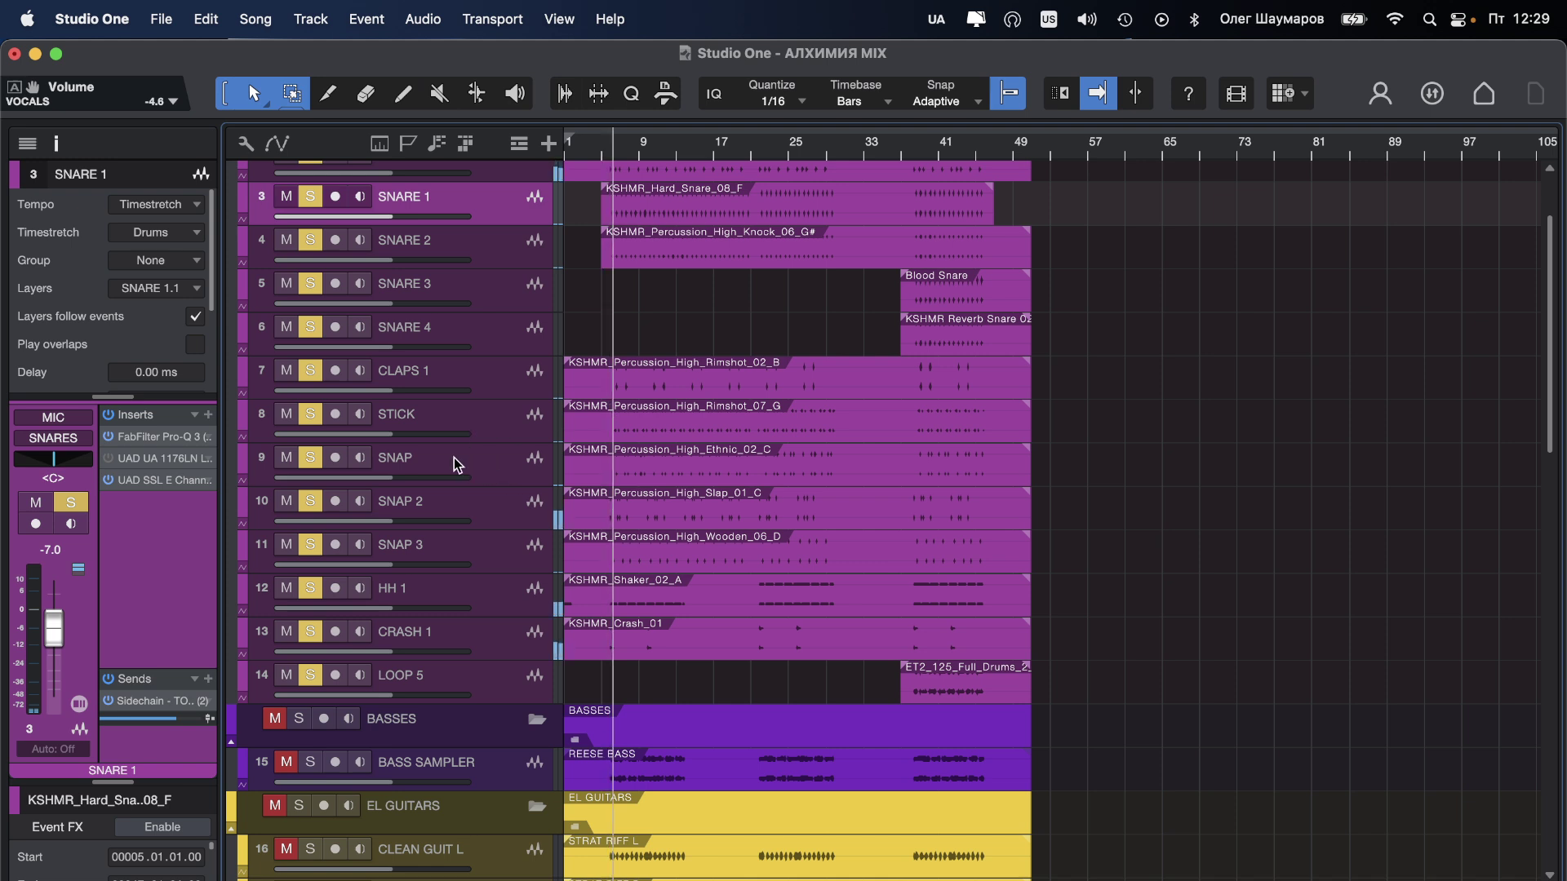
Step: Set the SNARE 2 track volume to -4.7 dB and the SNAP track volume to -8.5 dB
left_click(481, 241)
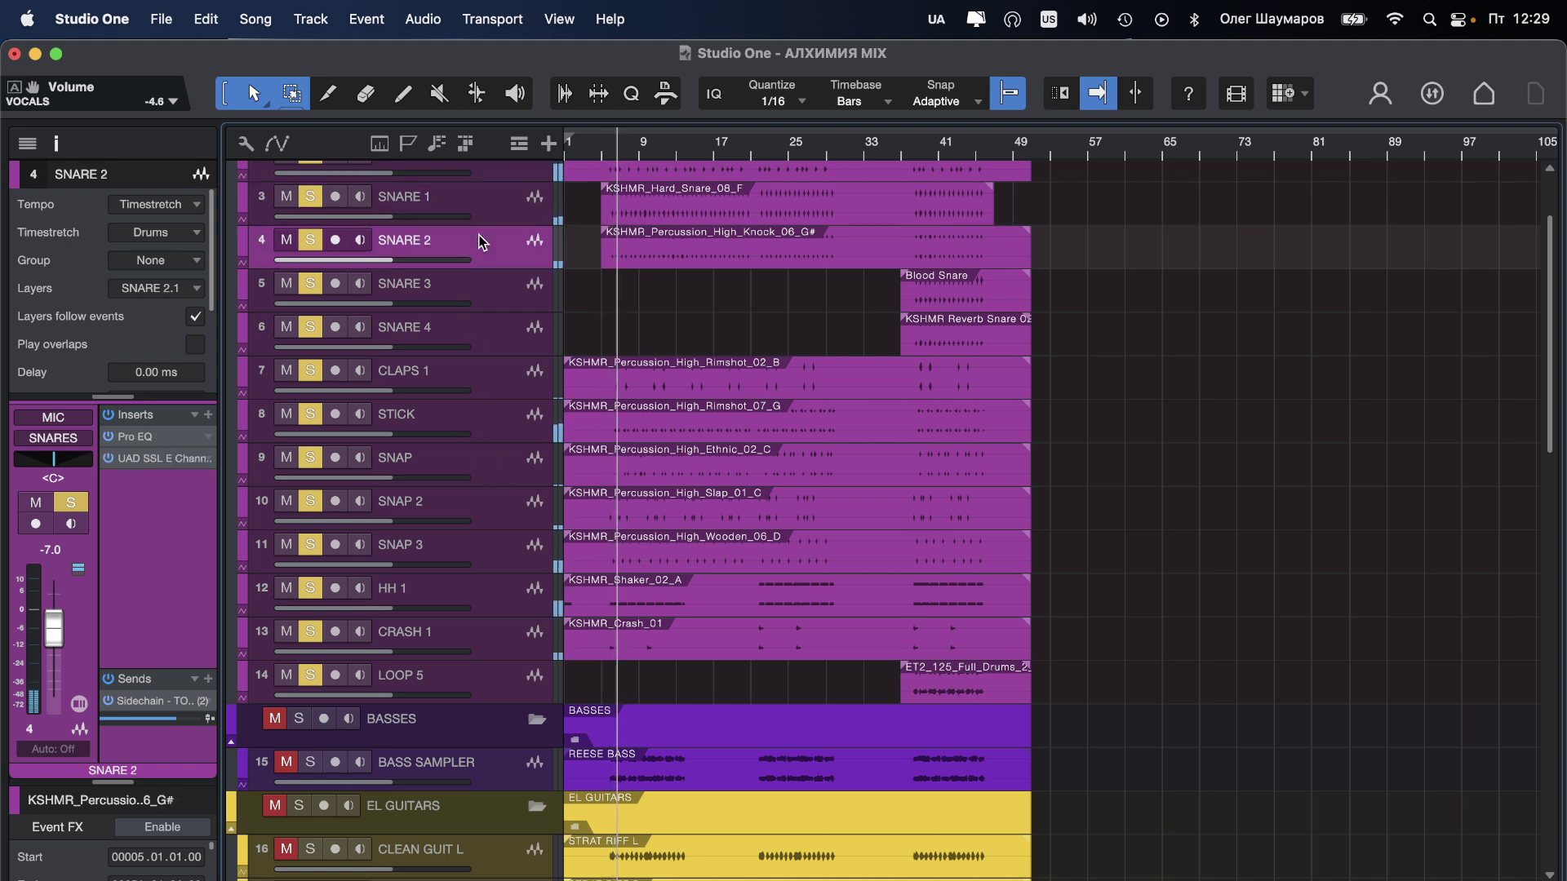
left_click_drag(384, 261, 416, 260)
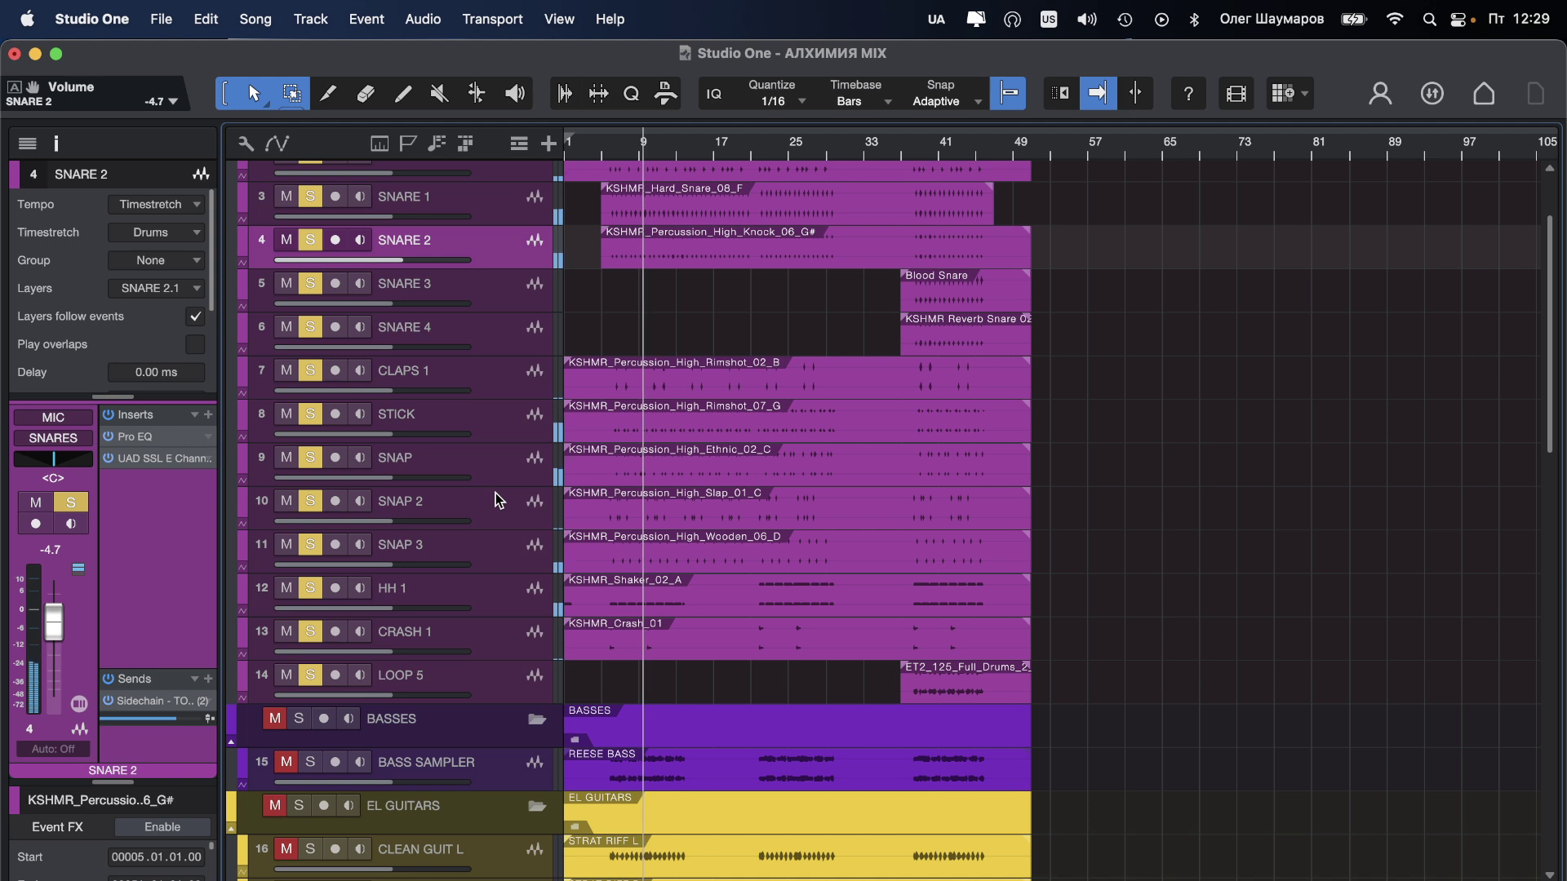
left_click_drag(377, 477, 364, 480)
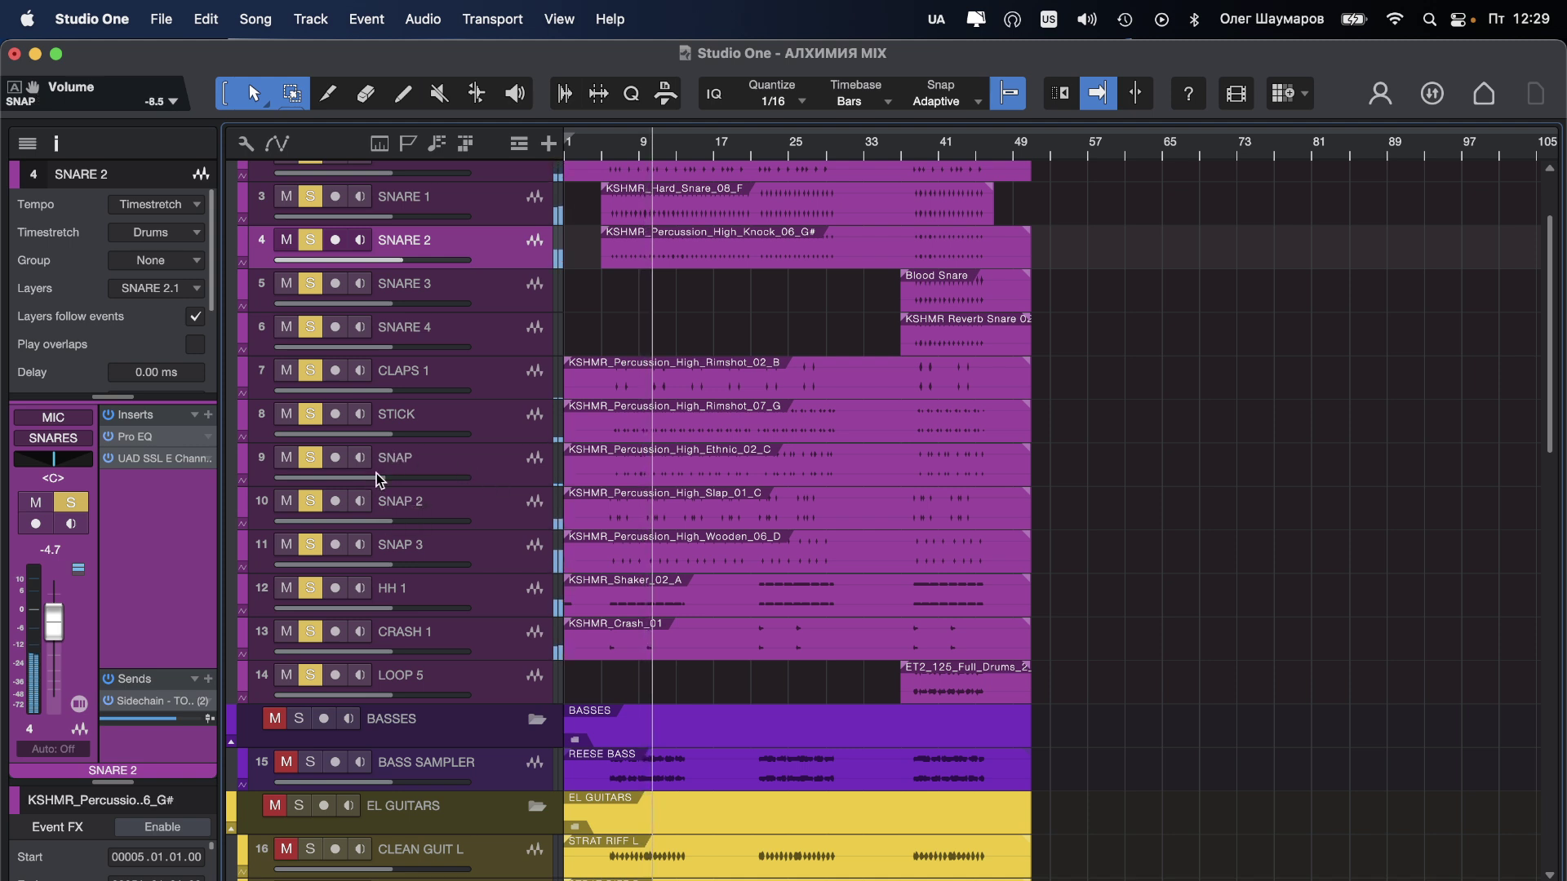
Step: Add sends from the SNARE 2 channel to the SHRT ROOM and RAUM effect channels
left_click(208, 679)
left_click(220, 601)
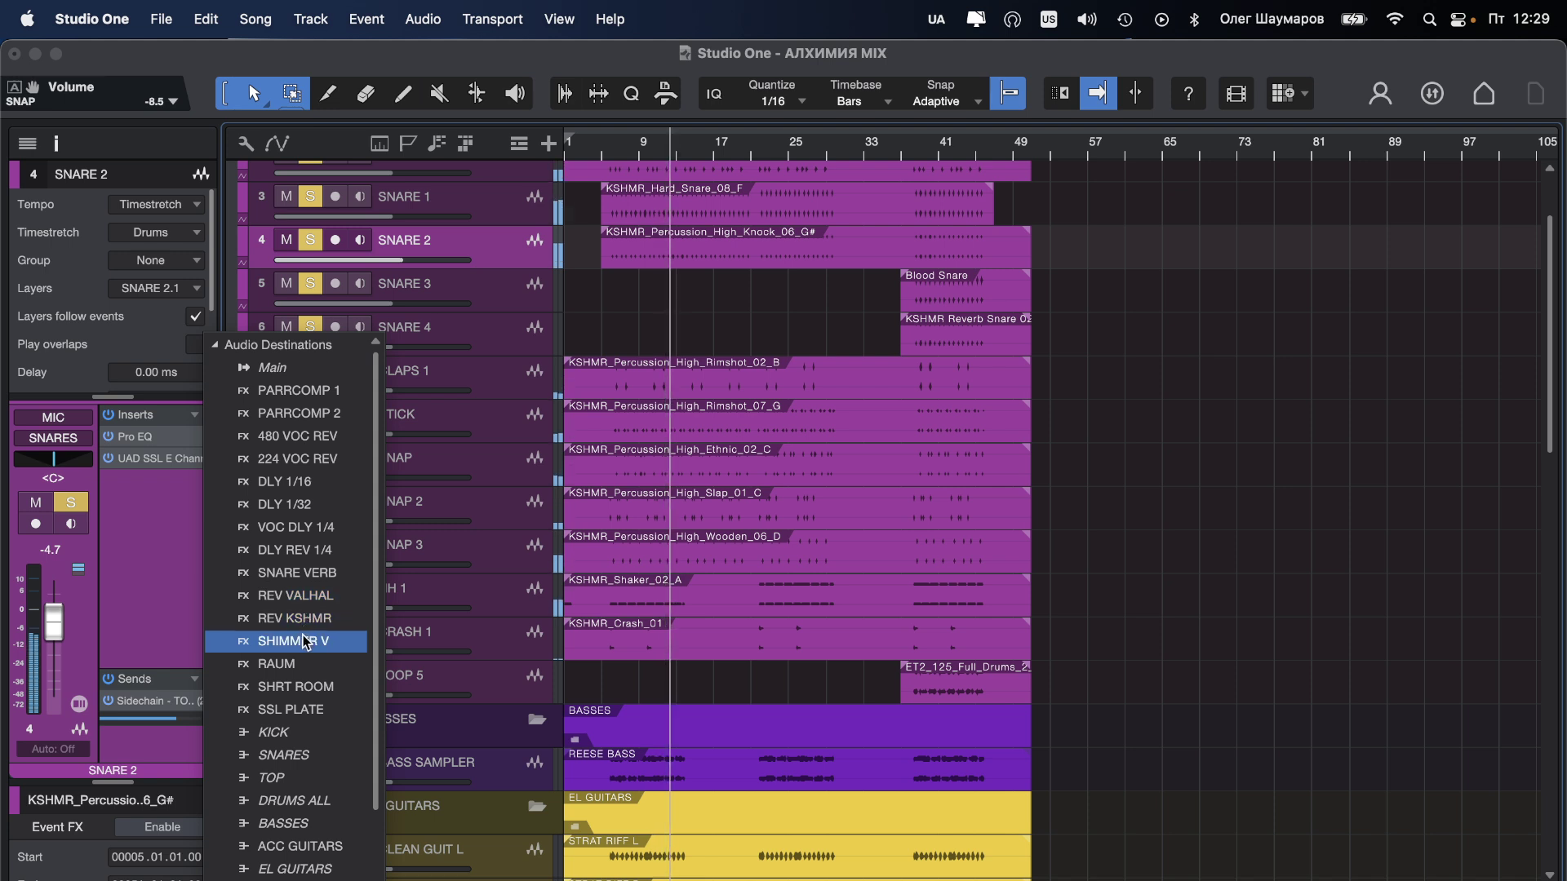
left_click(301, 685)
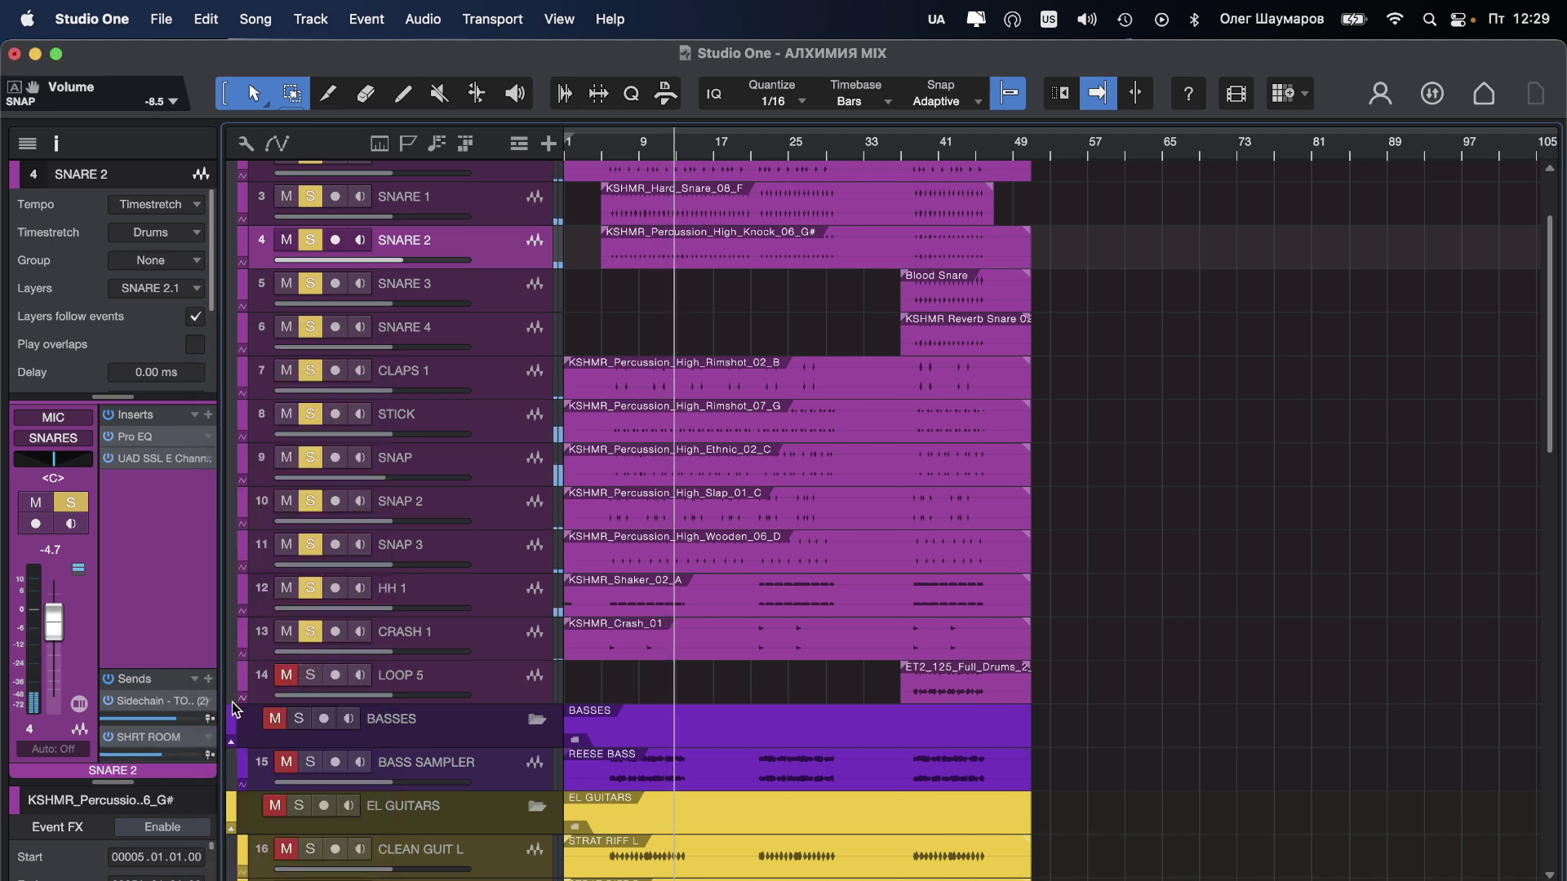
left_click(209, 679)
left_click(233, 693)
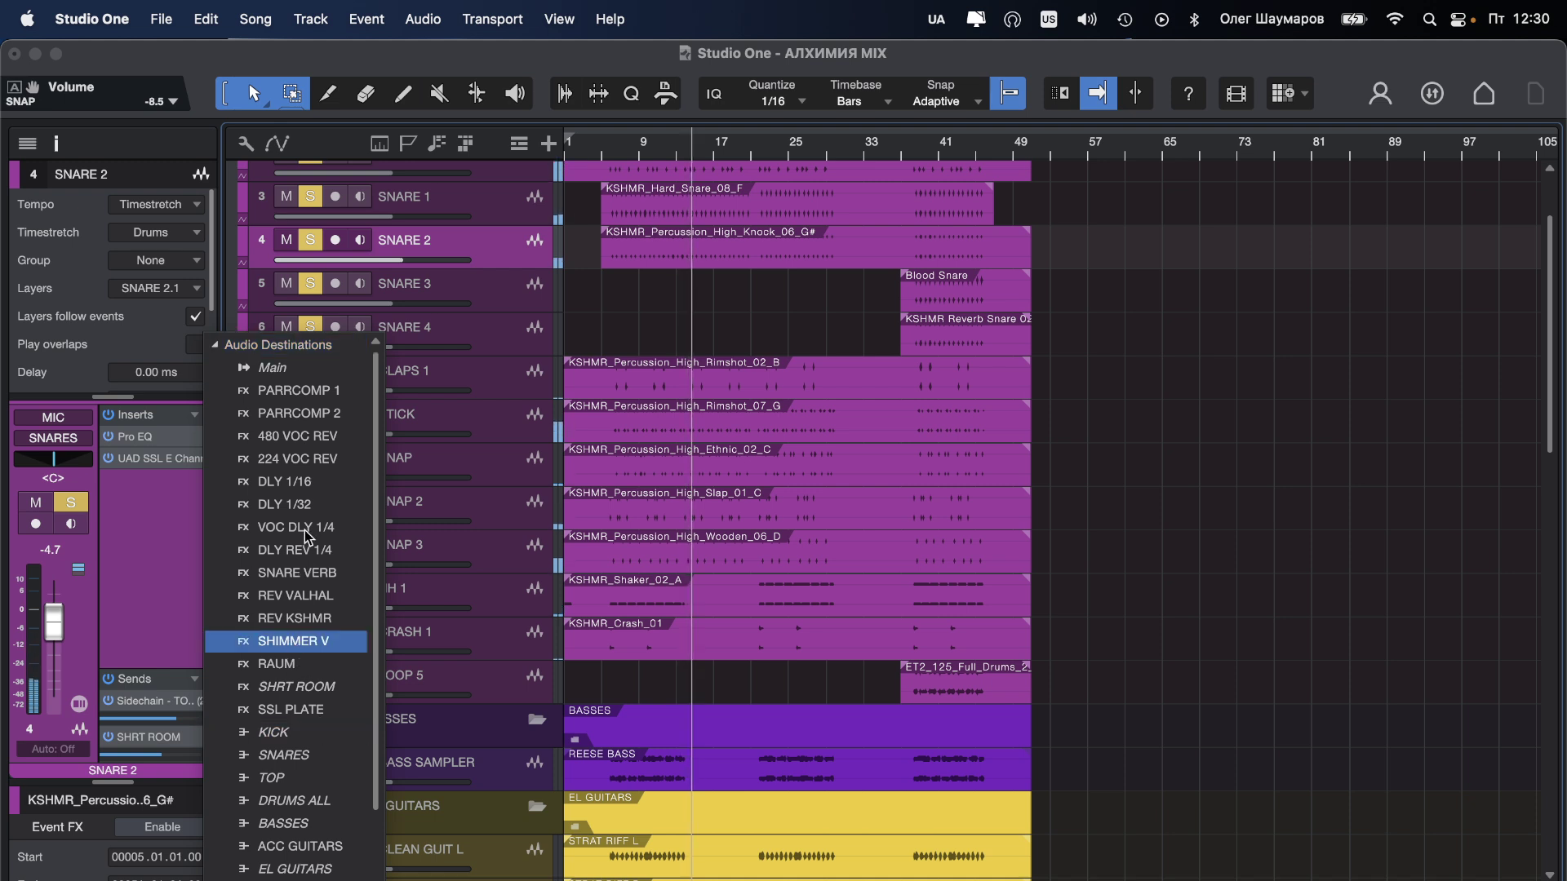
left_click(304, 665)
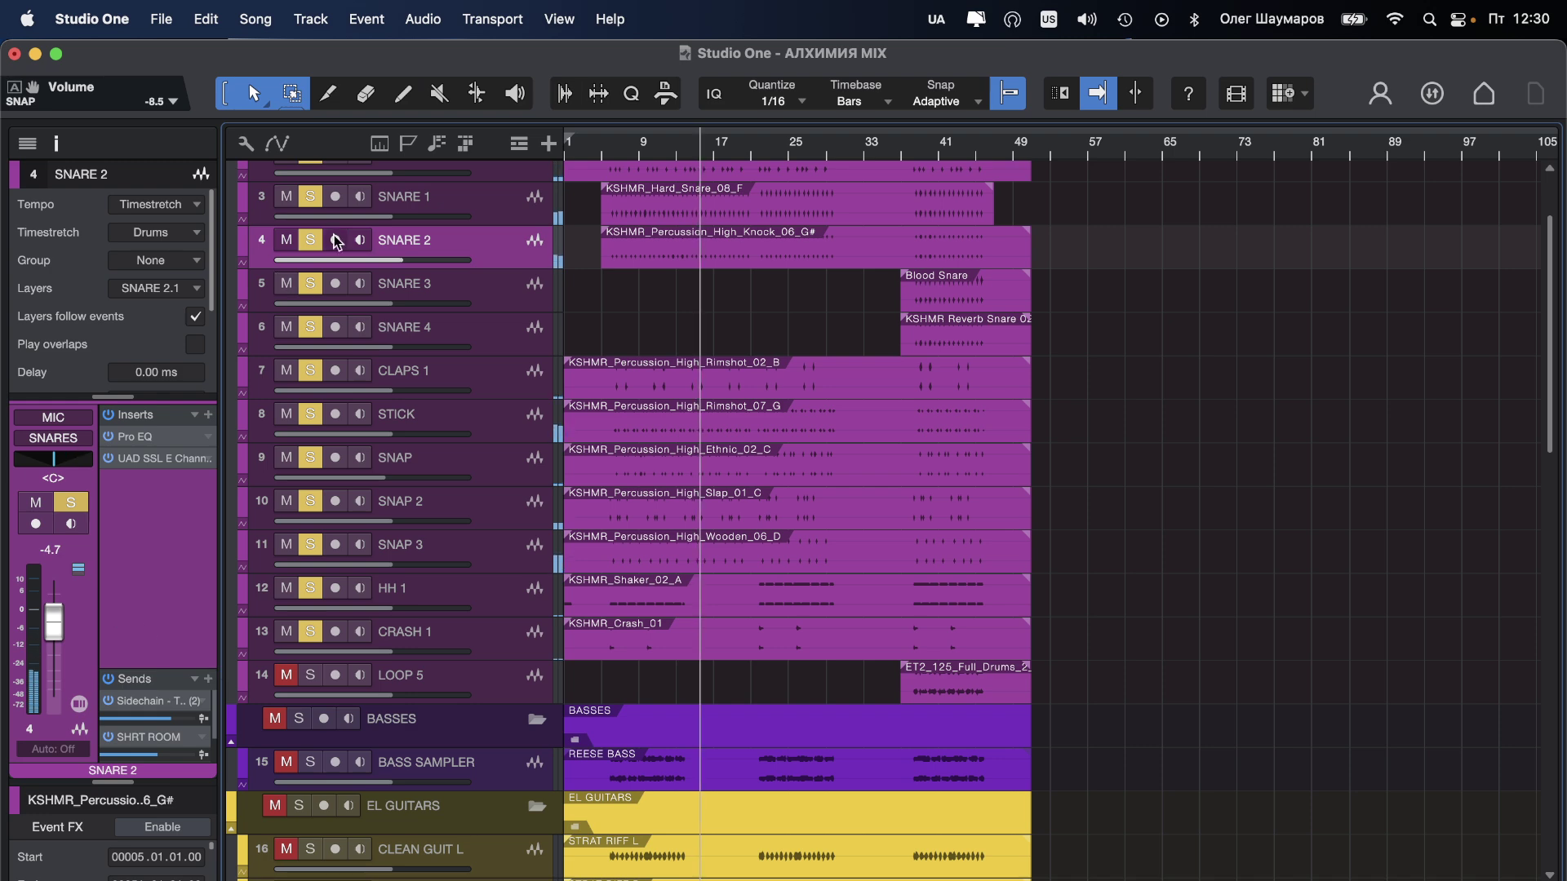
Step: Solo the whole DRUMS folder again and raise SNARE 2's RAUM send level to +4.8 dB
scroll(334, 241, "up", 3)
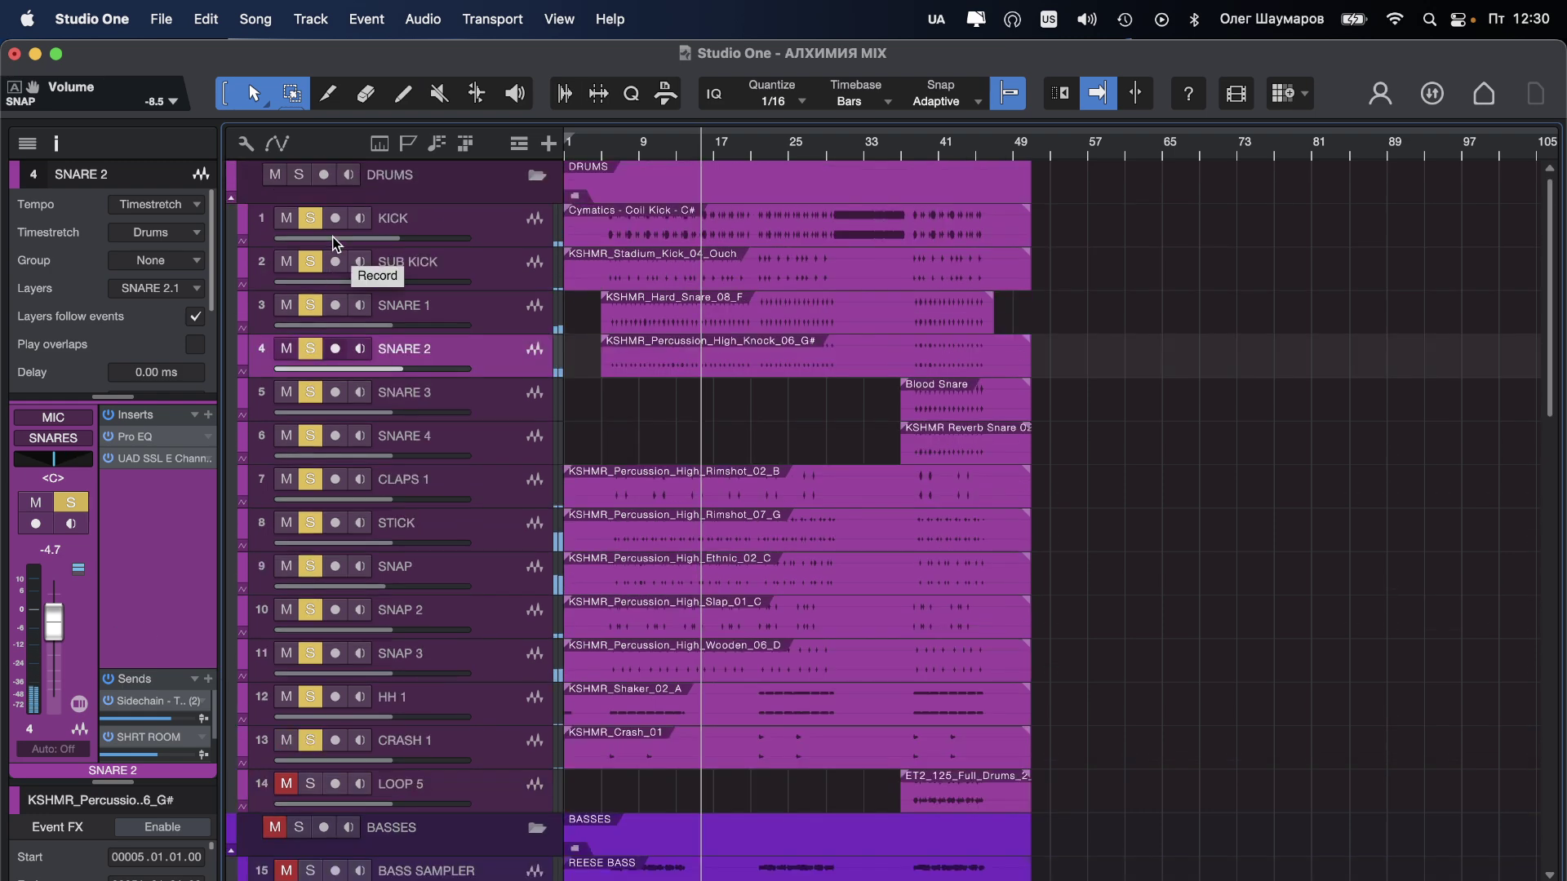
left_click(299, 174)
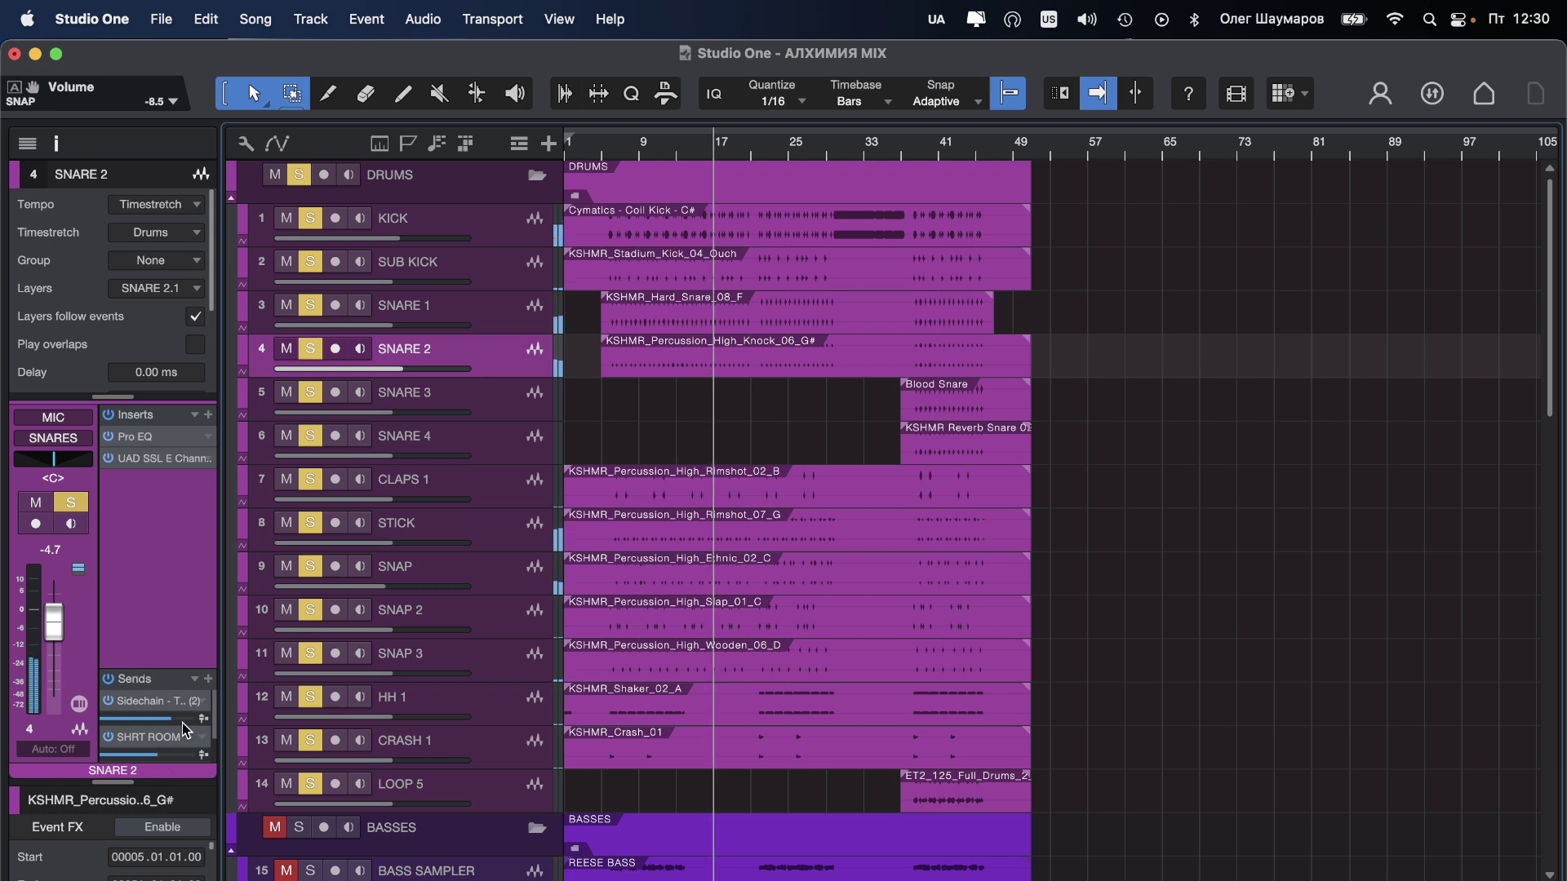
scroll(175, 702, "down", 3)
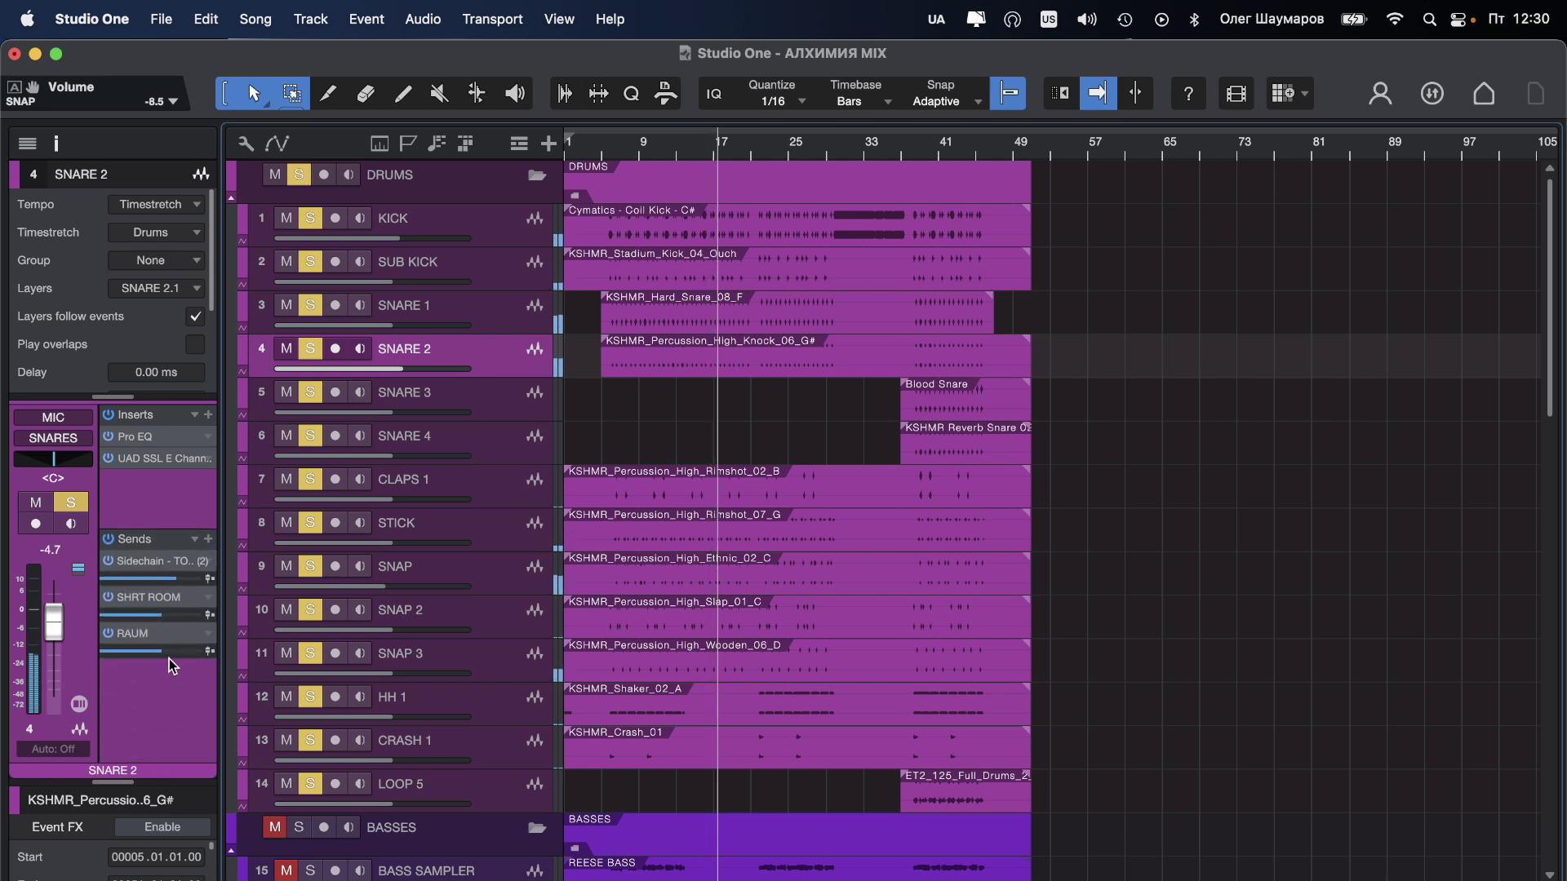
left_click_drag(173, 655, 201, 655)
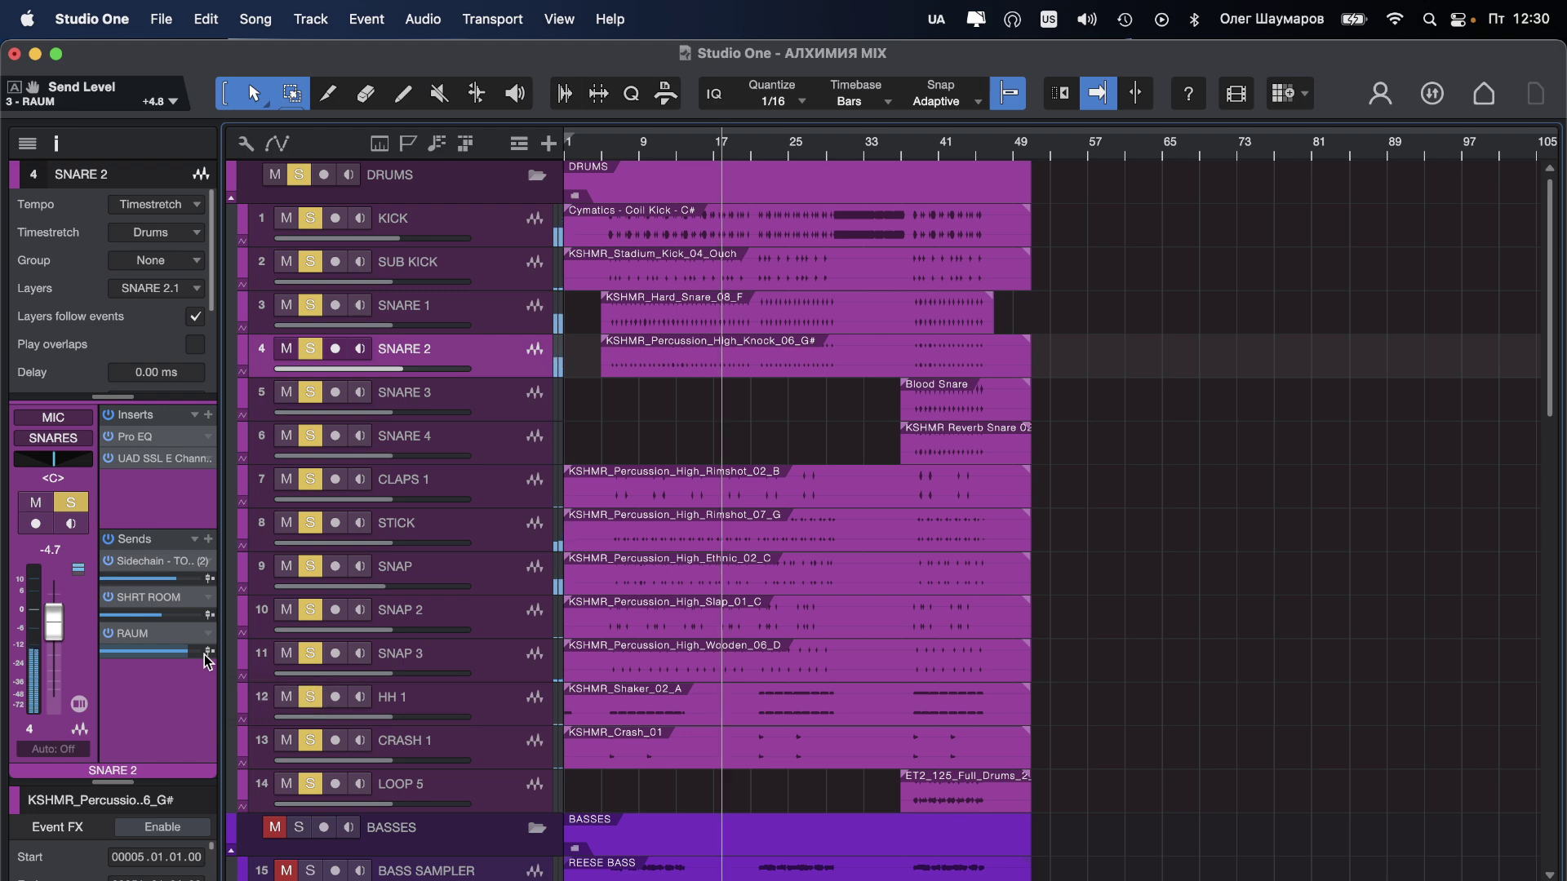
Step: Solo the FX bus in the mixer console and set SNARE 2's RAUM send level to -4.3 dB
key("F3")
scroll(1072, 506, "right", 5)
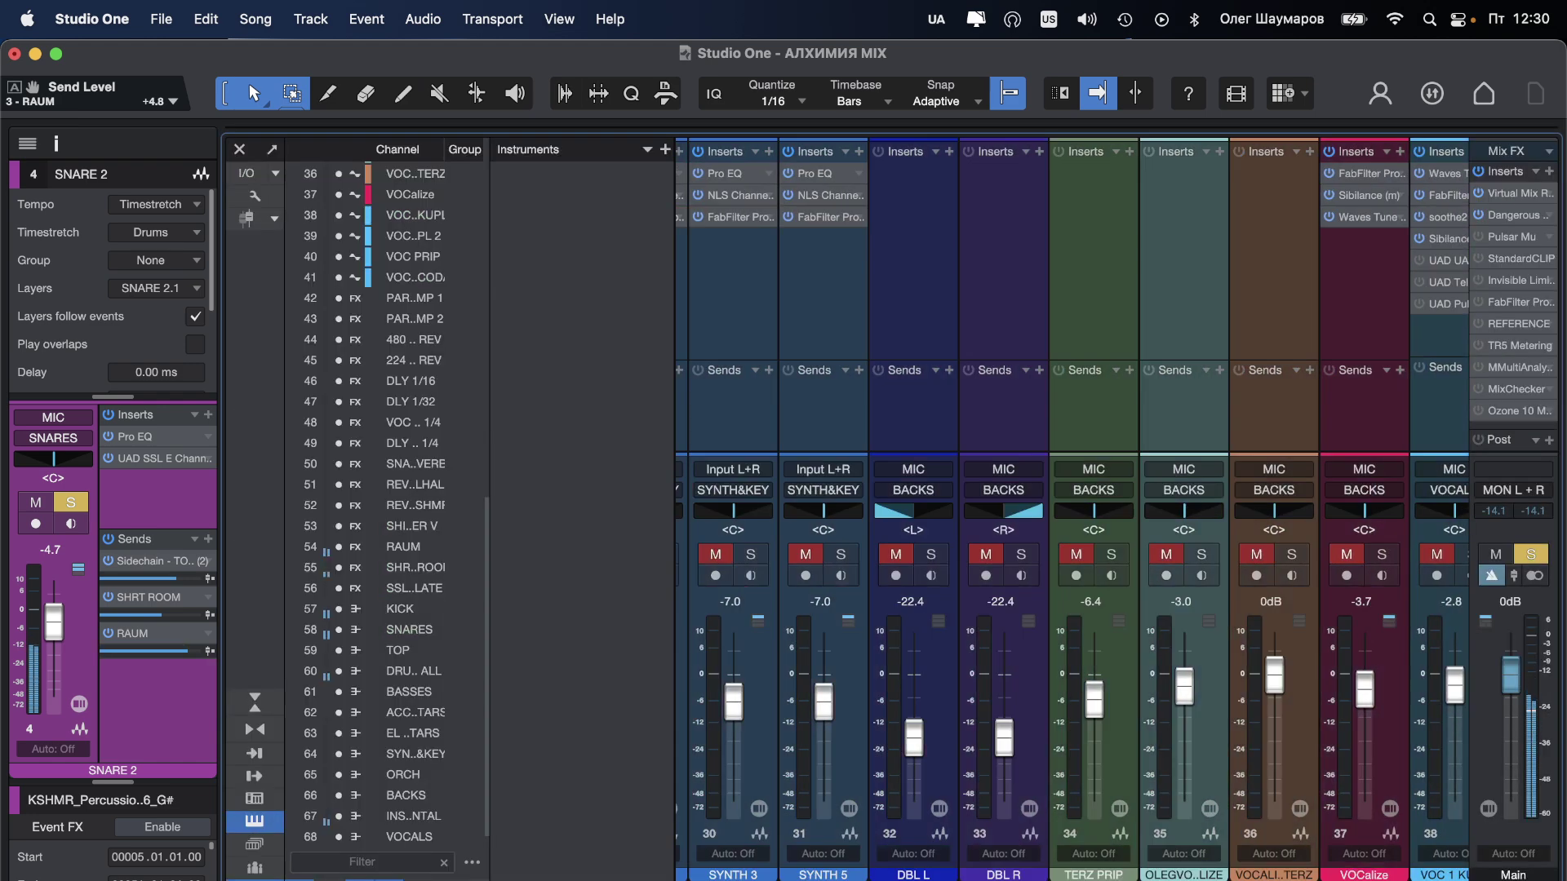
scroll(1072, 509, "right", 10)
left_click(1442, 555)
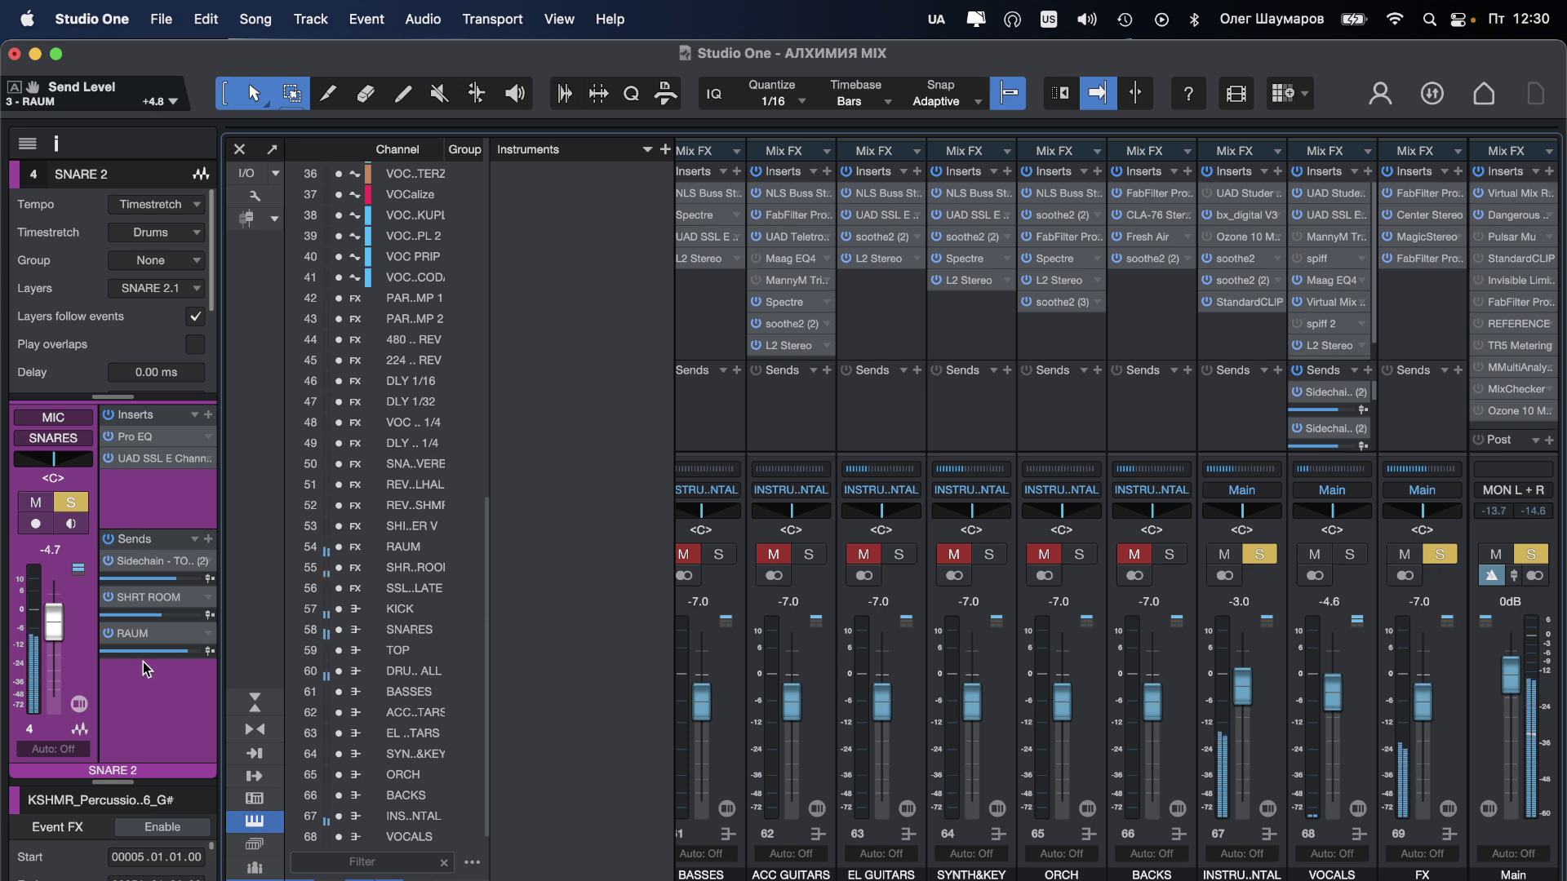
mouse_move(158, 650)
left_mouse_down()
mouse_move(126, 650)
mouse_move(139, 651)
left_mouse_up()
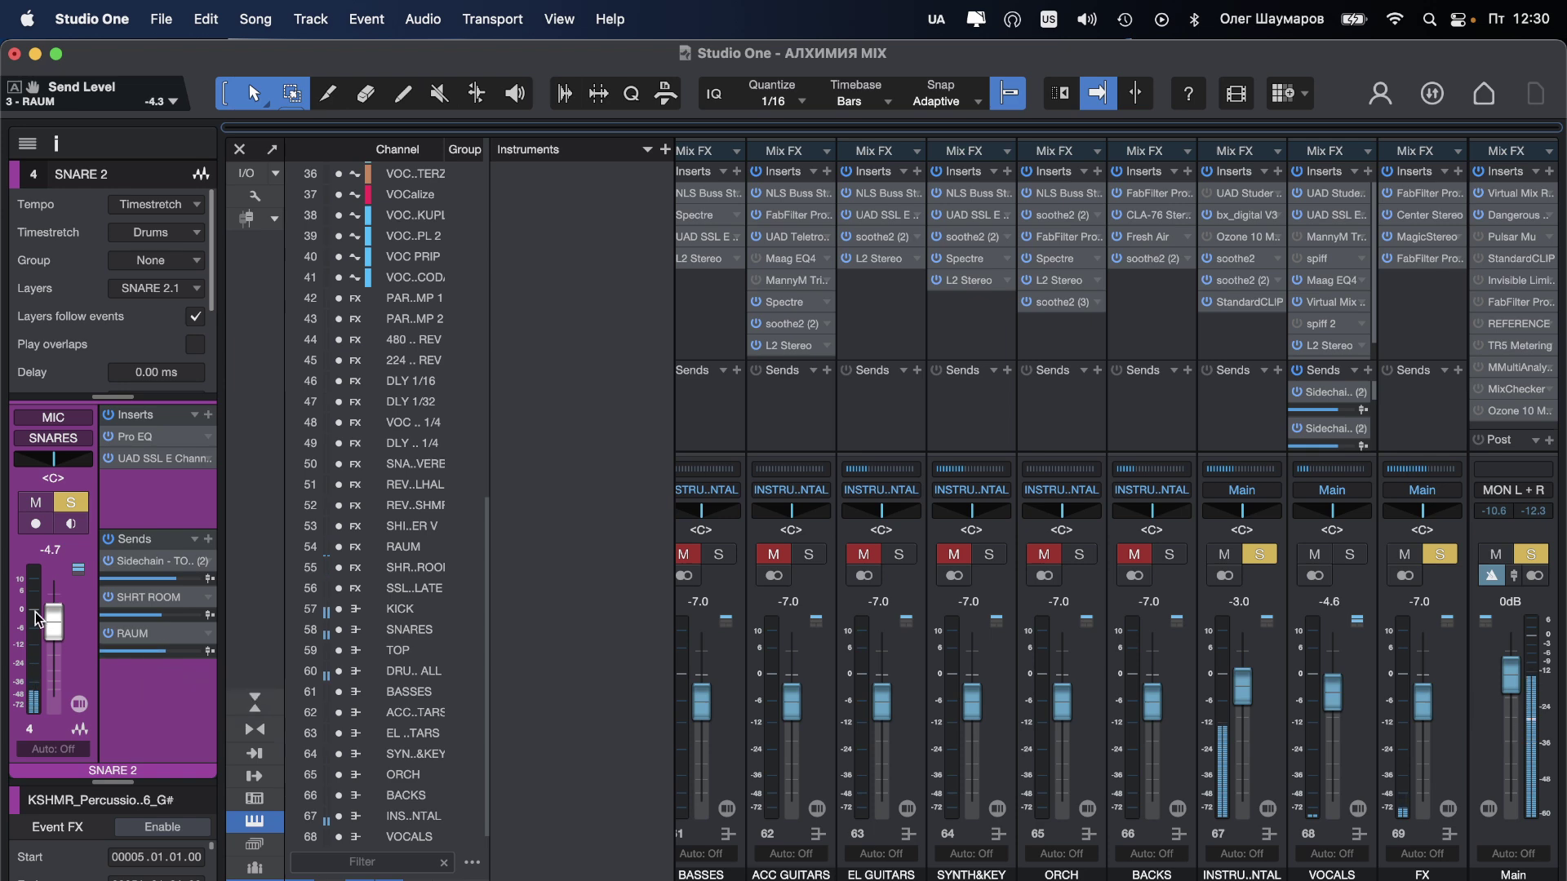
Step: Examine the UAD SSL E Channel Strip settings on SNARE 2 and close the plug-in
left_click(150, 459)
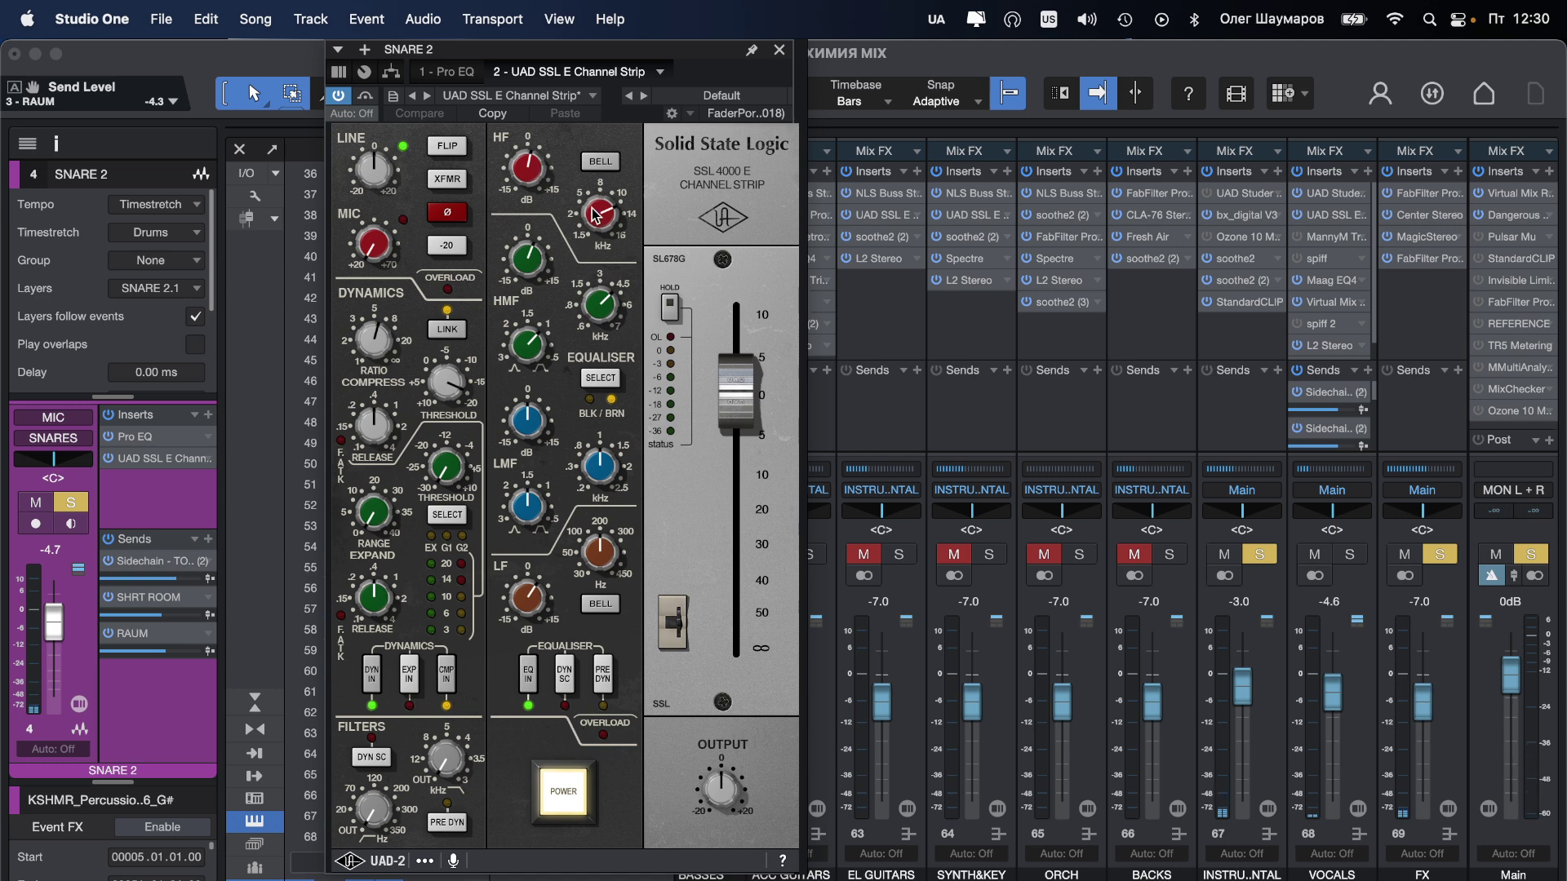
left_click(781, 55)
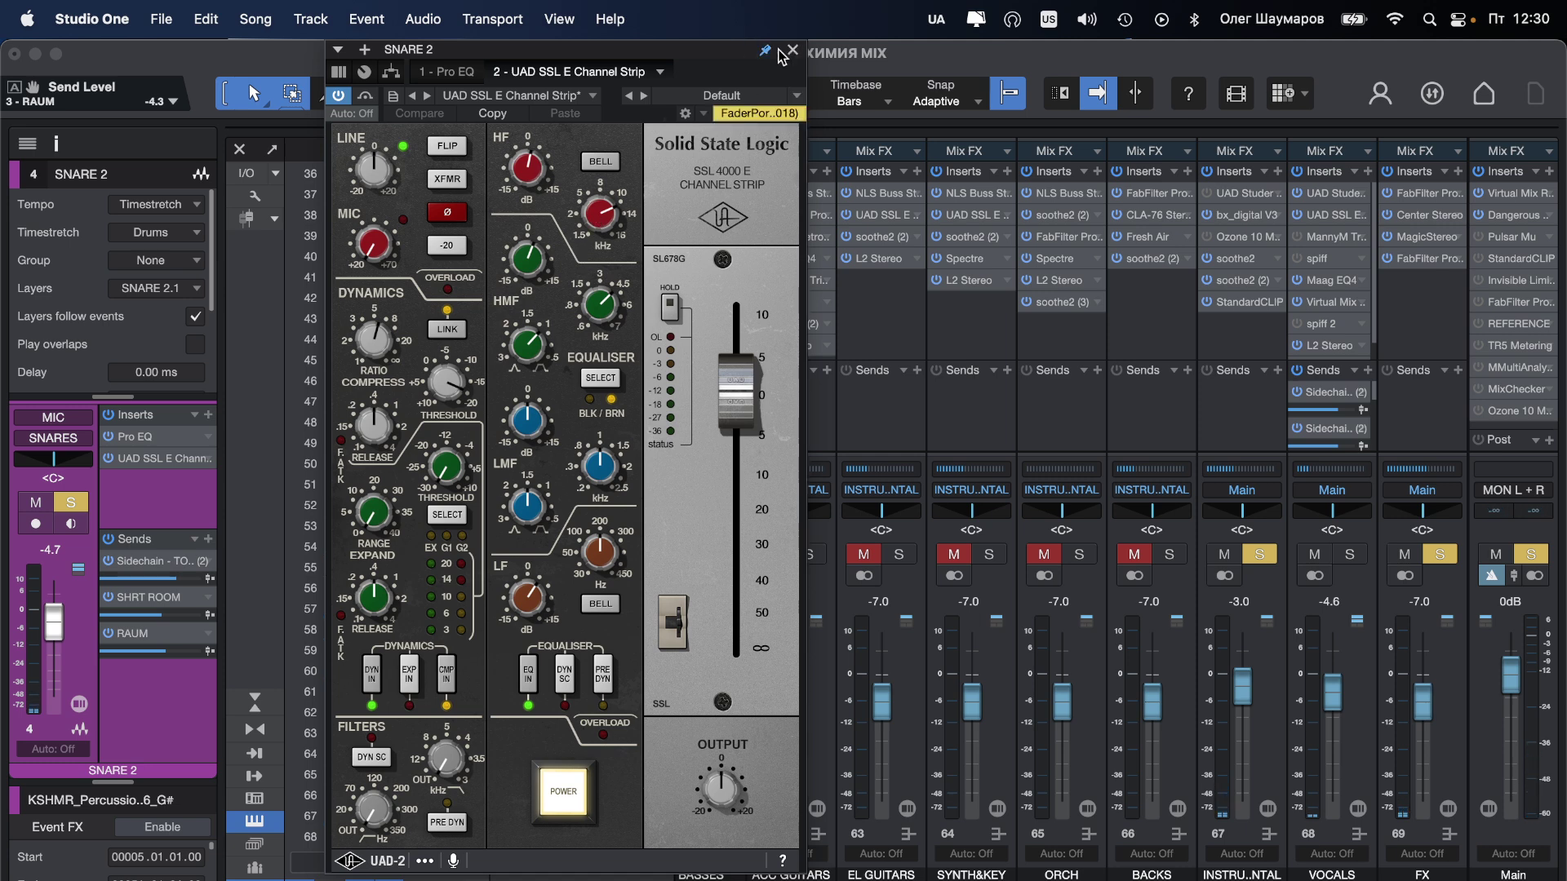
left_click(791, 51)
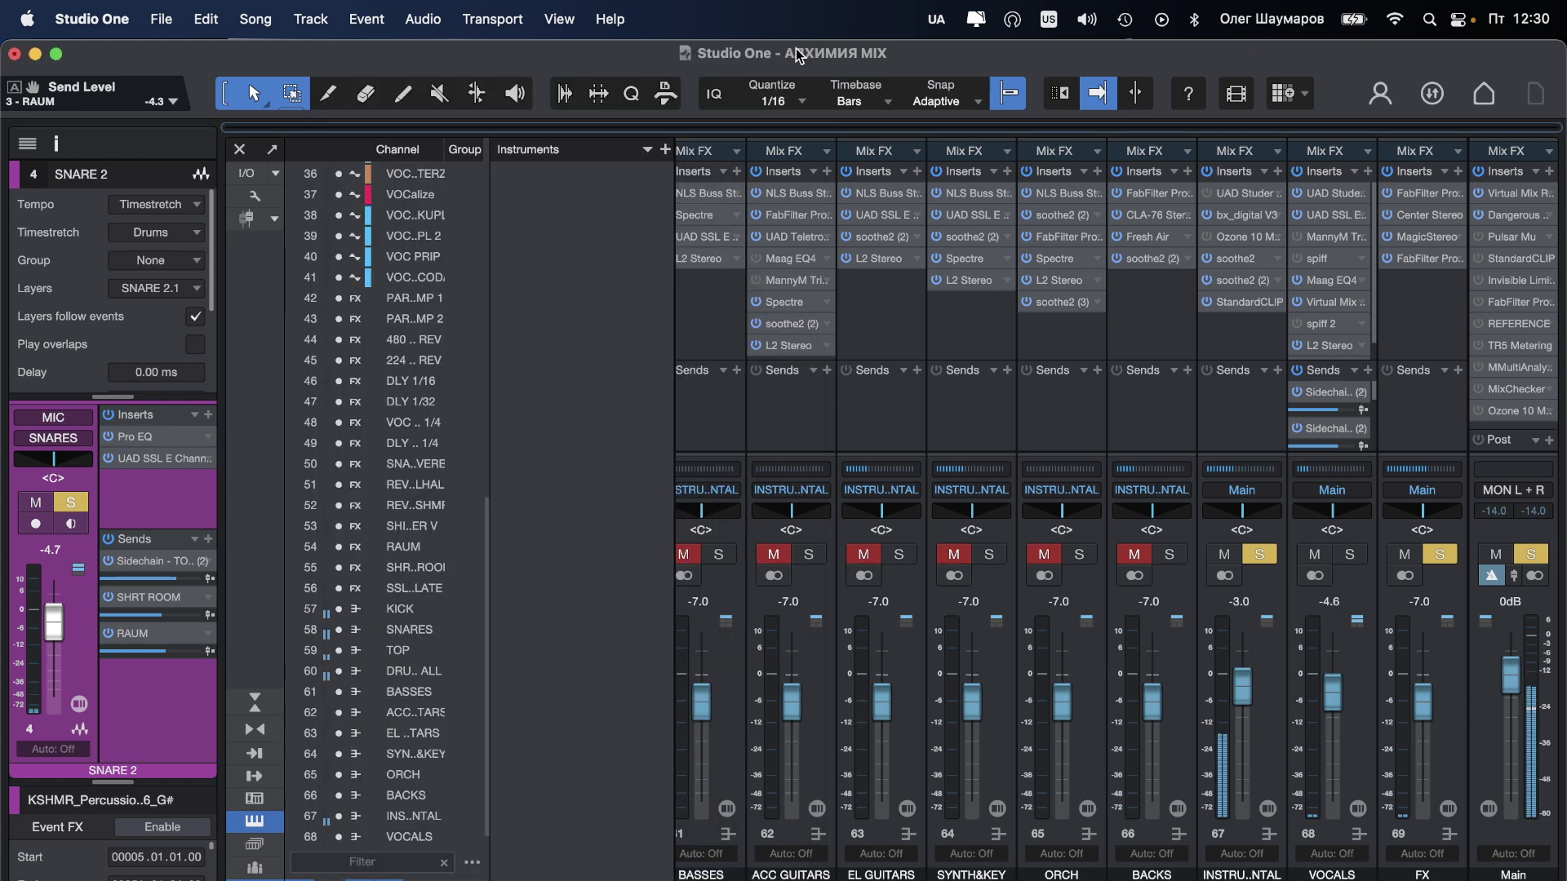
Step: Set the KICK track volume to -3.5 dB in the arrangement
key("F3")
left_click_drag(458, 239, 431, 240)
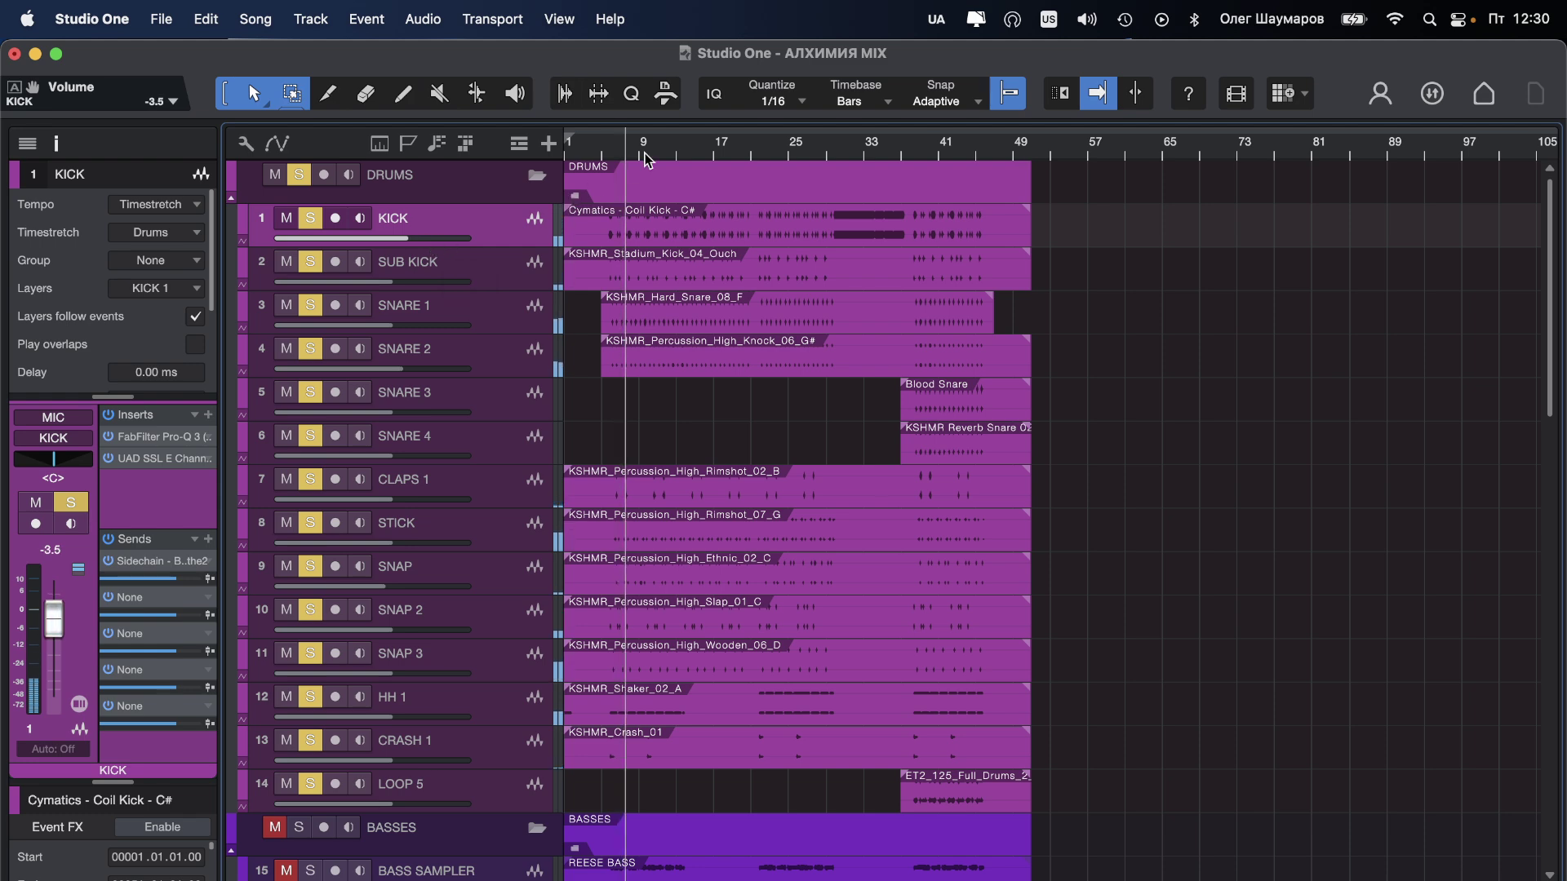
Step: Add a send from the DRUMS ALL bus to the PARRCOMP 2 effect channel in the mixer console
key("F3")
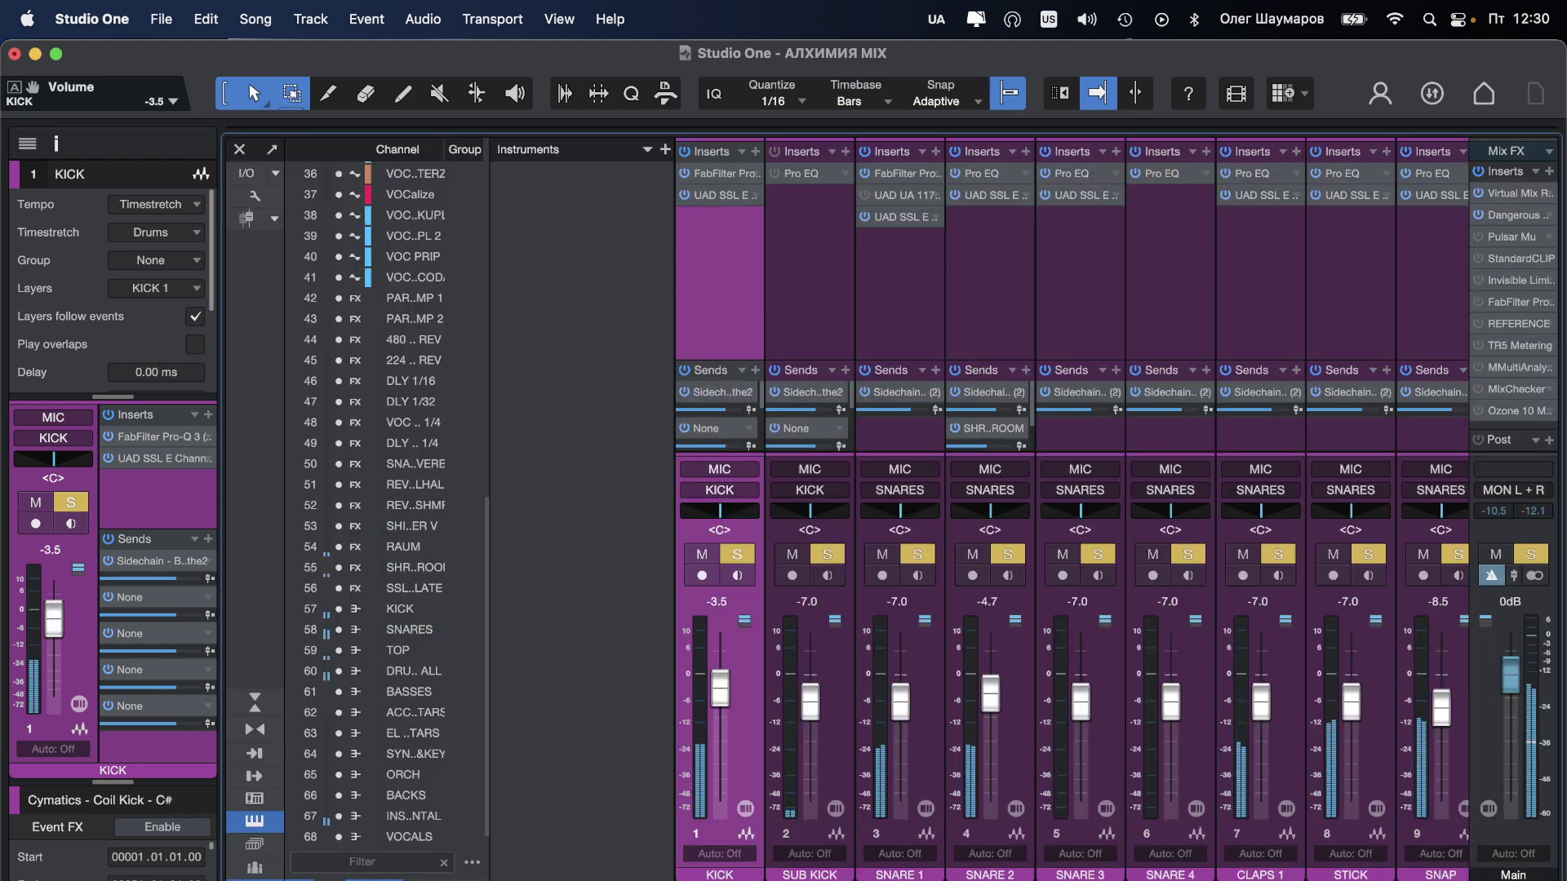
scroll(1061, 747, "right", 10)
scroll(1061, 506, "right", 10)
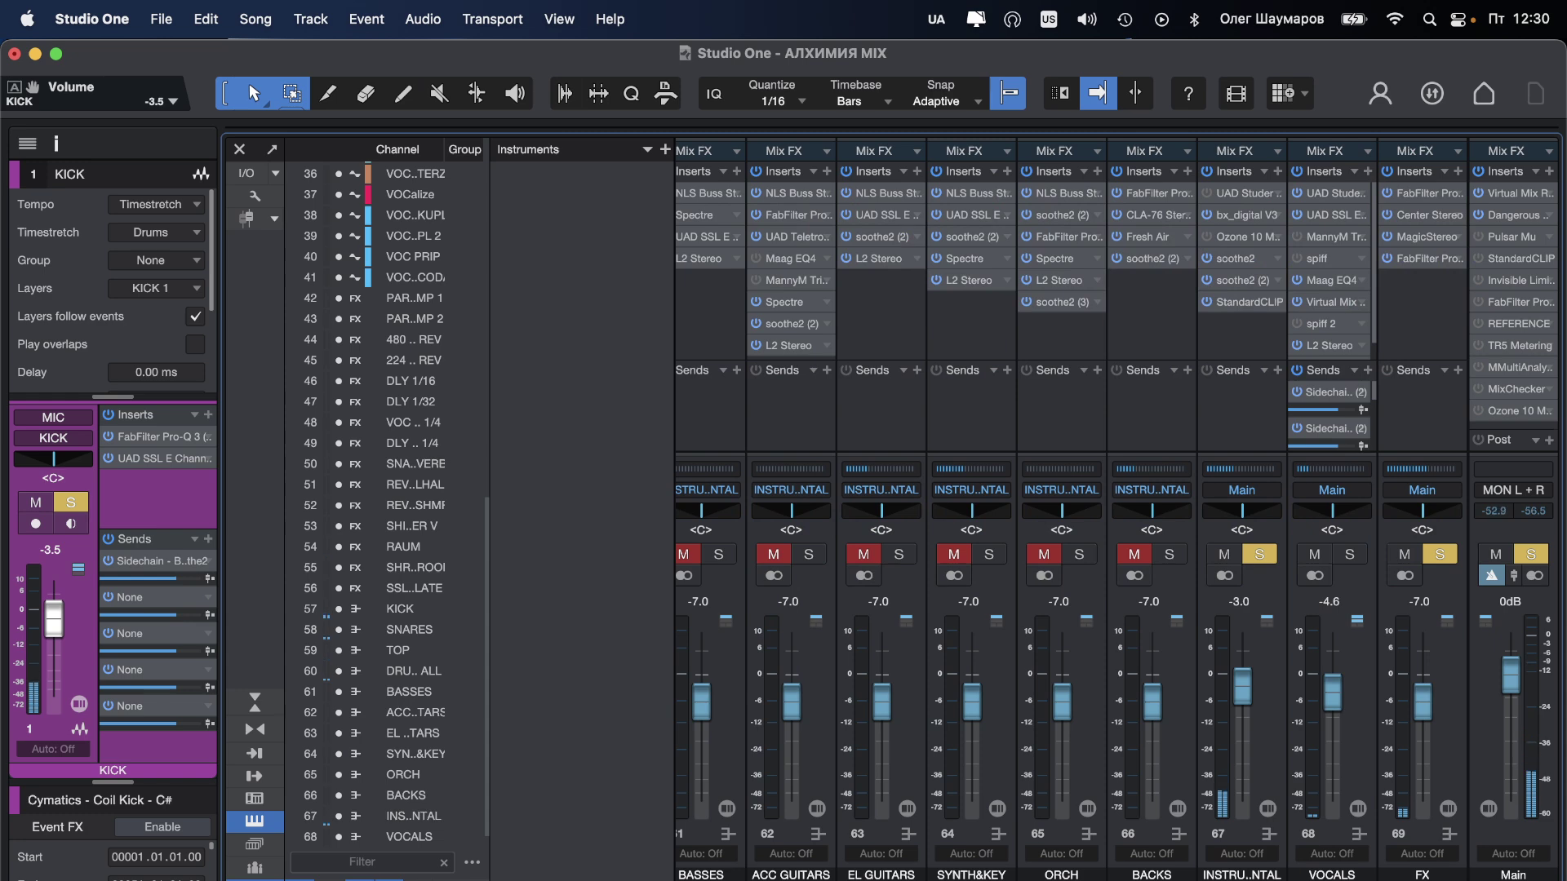
scroll(1061, 506, "left", 8)
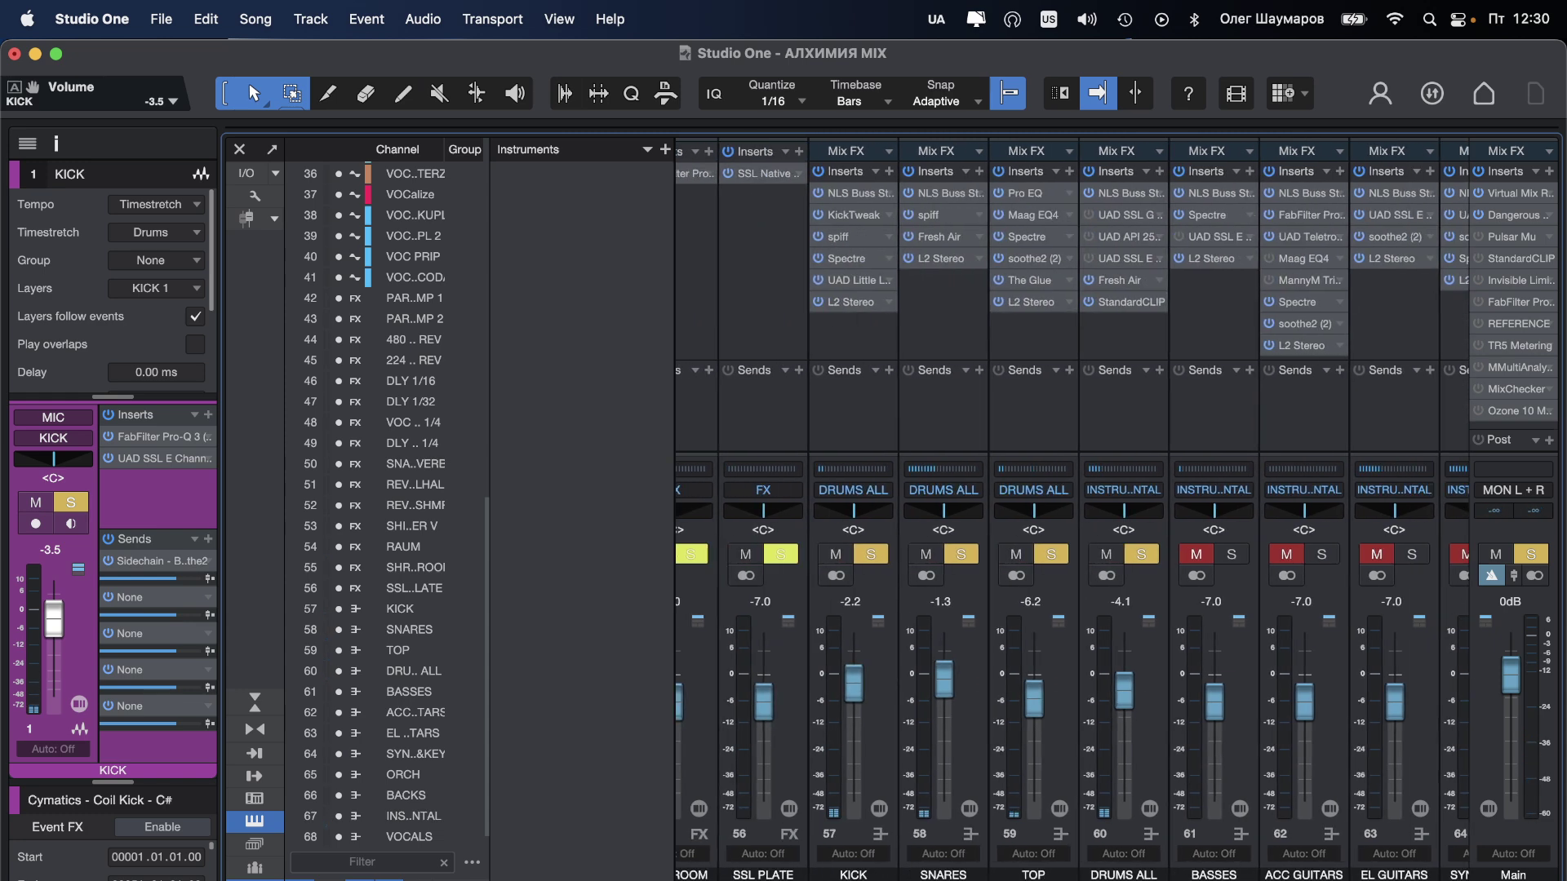
scroll(1342, 873, "right", 8)
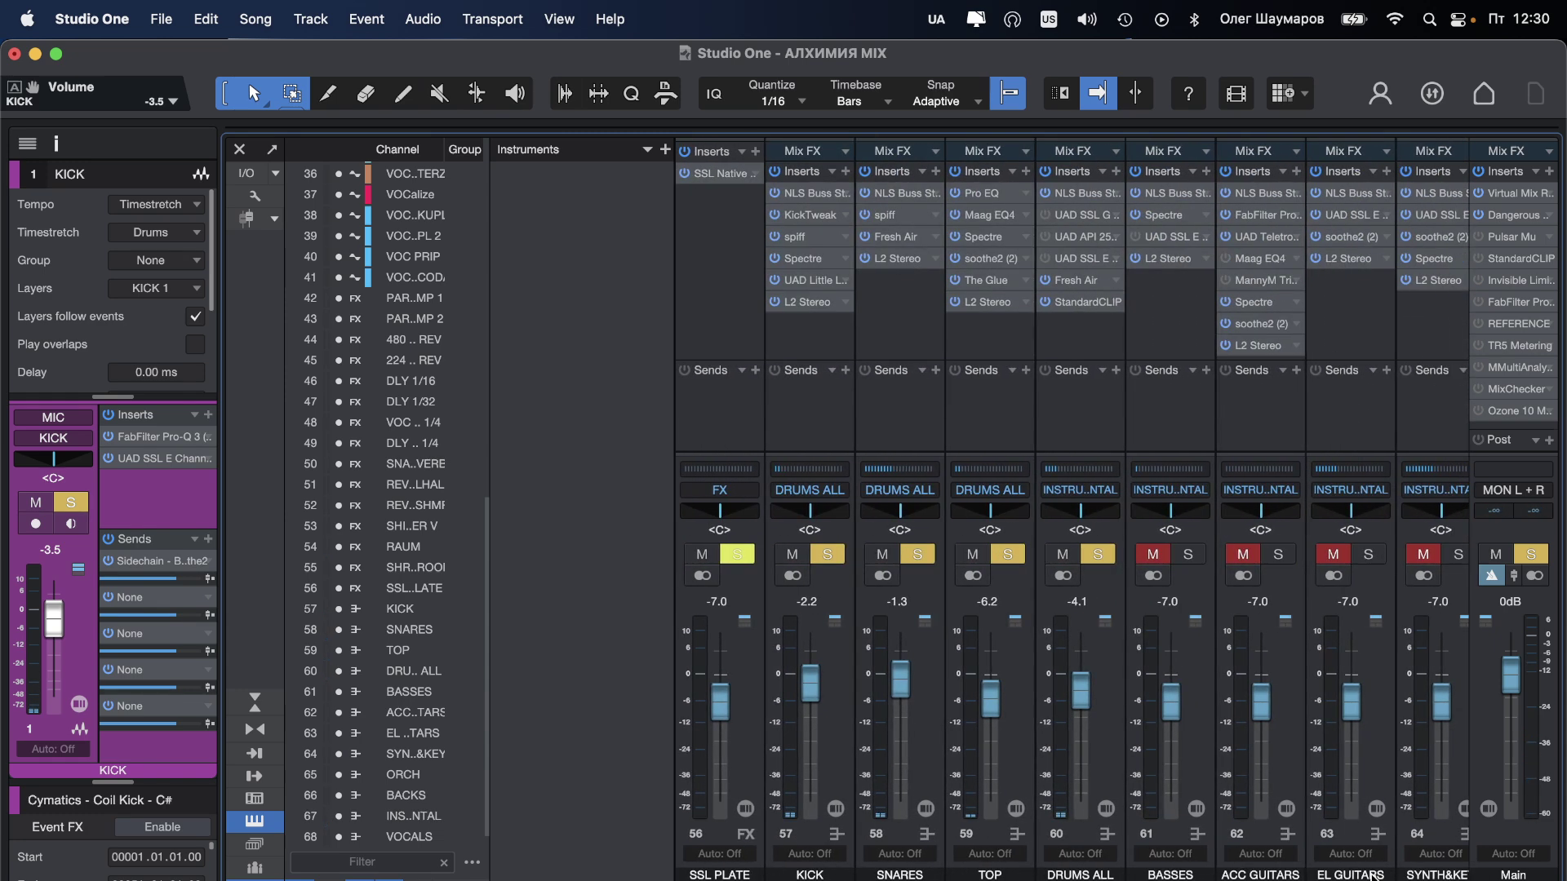
scroll(1342, 873, "left", 3)
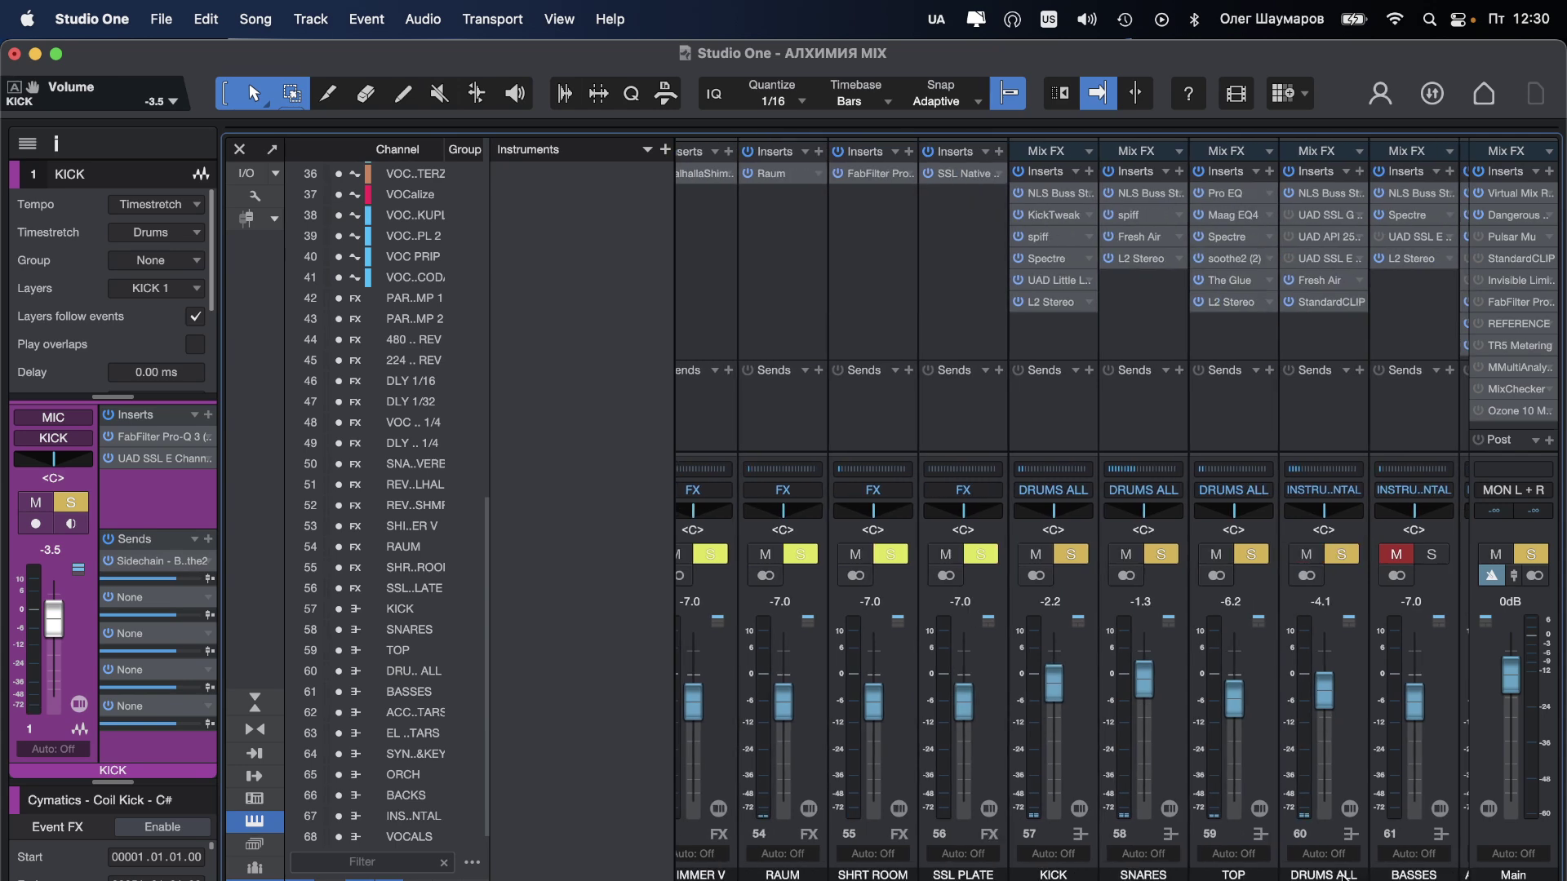
scroll(1342, 875, "right", 1)
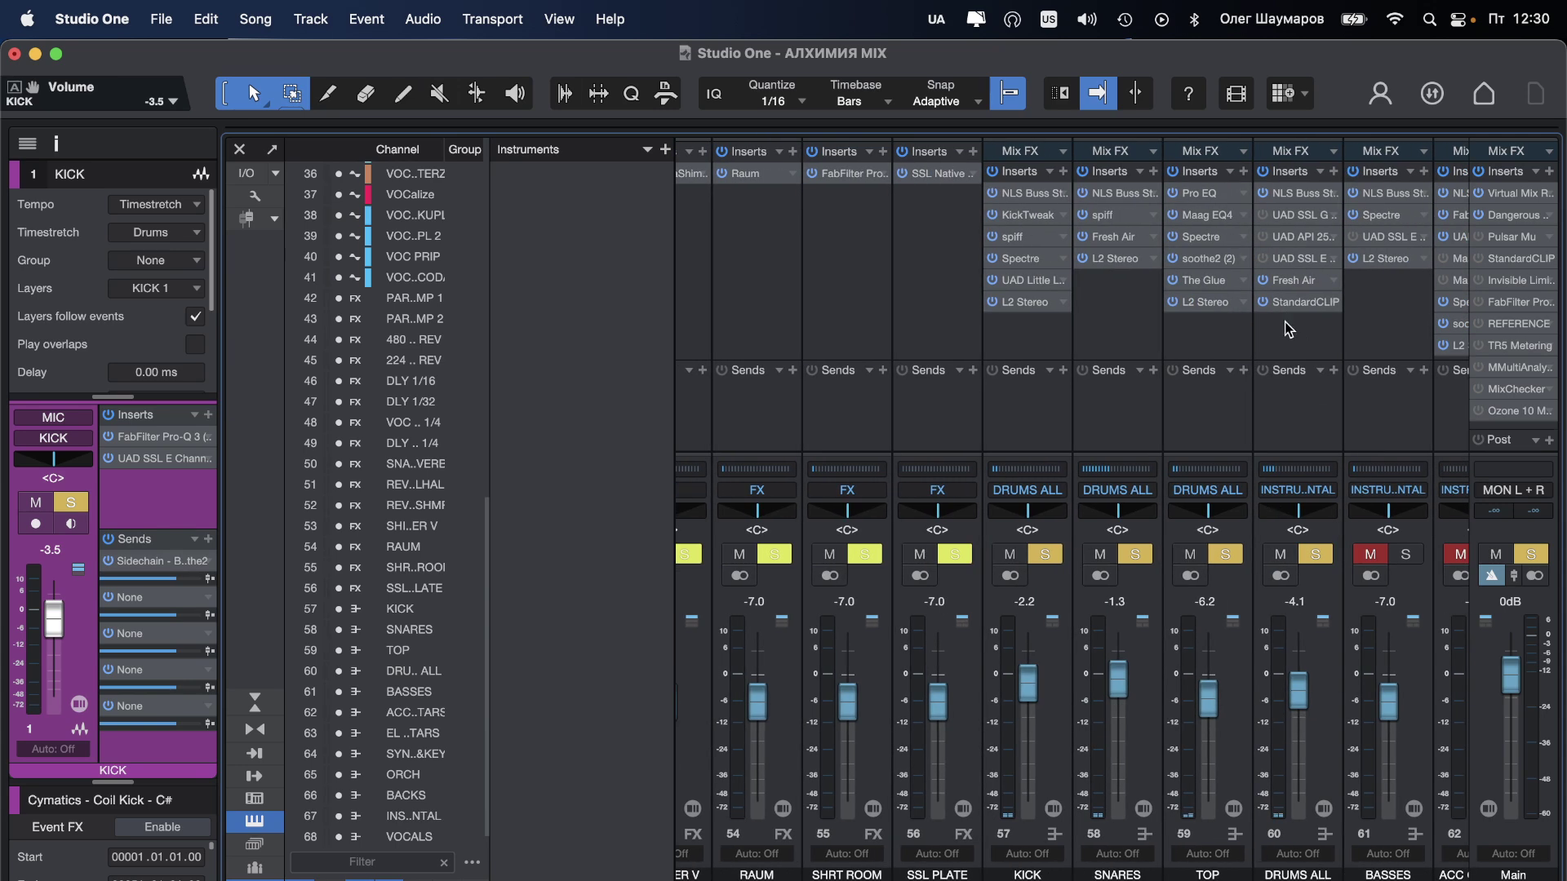
left_click(1332, 371)
mouse_move(1347, 396)
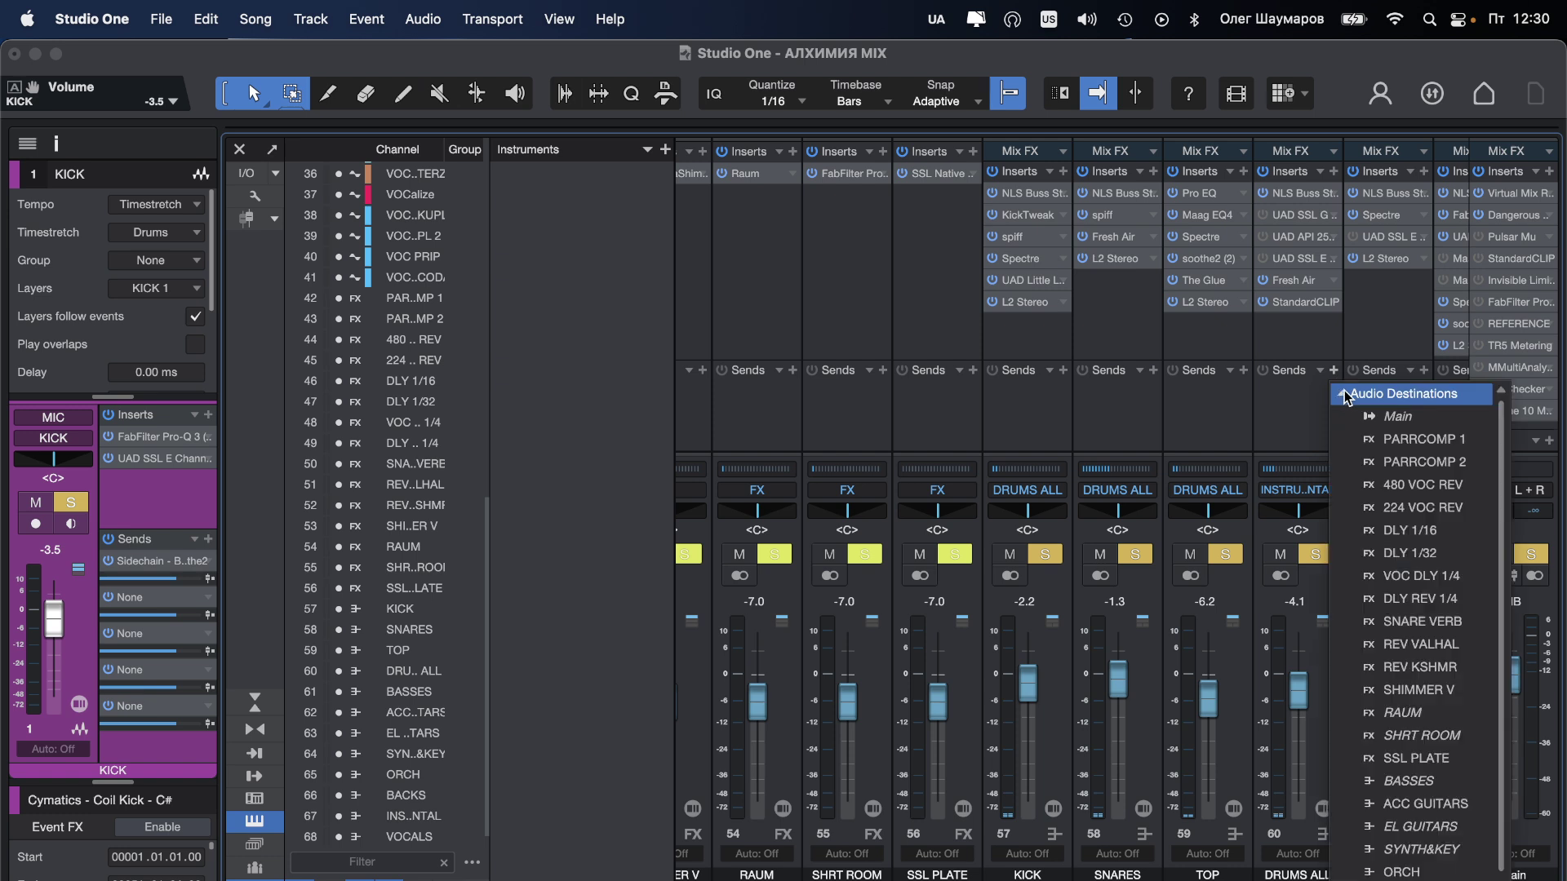
left_click(1443, 462)
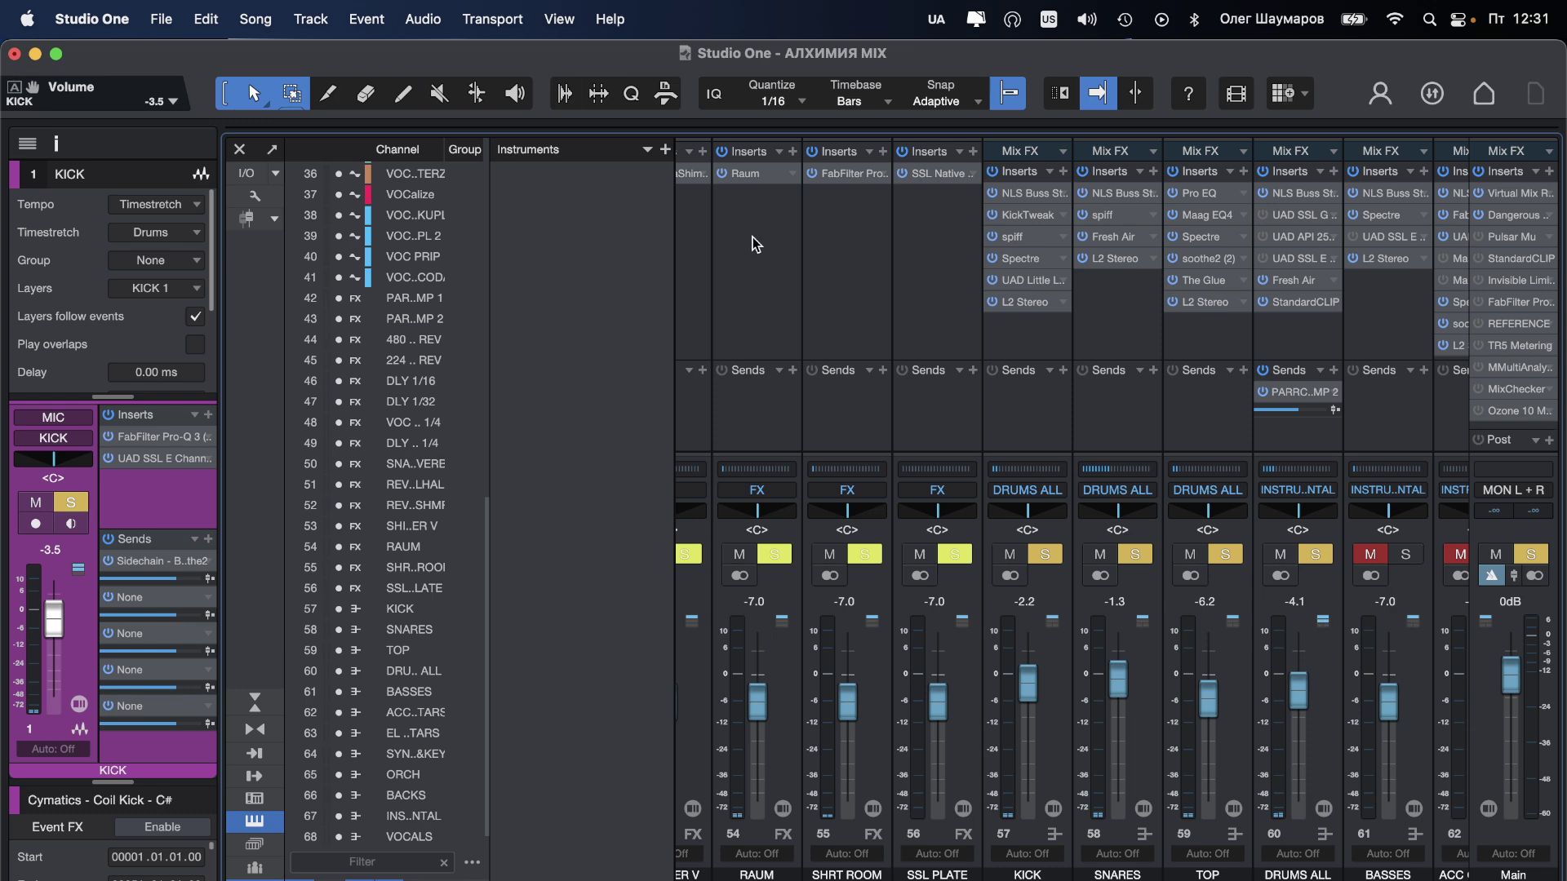
Step: Set the DRUMS ALL bus's send level to PARRCOMP 2 to +3.8 dB in the mixer console
key("F3")
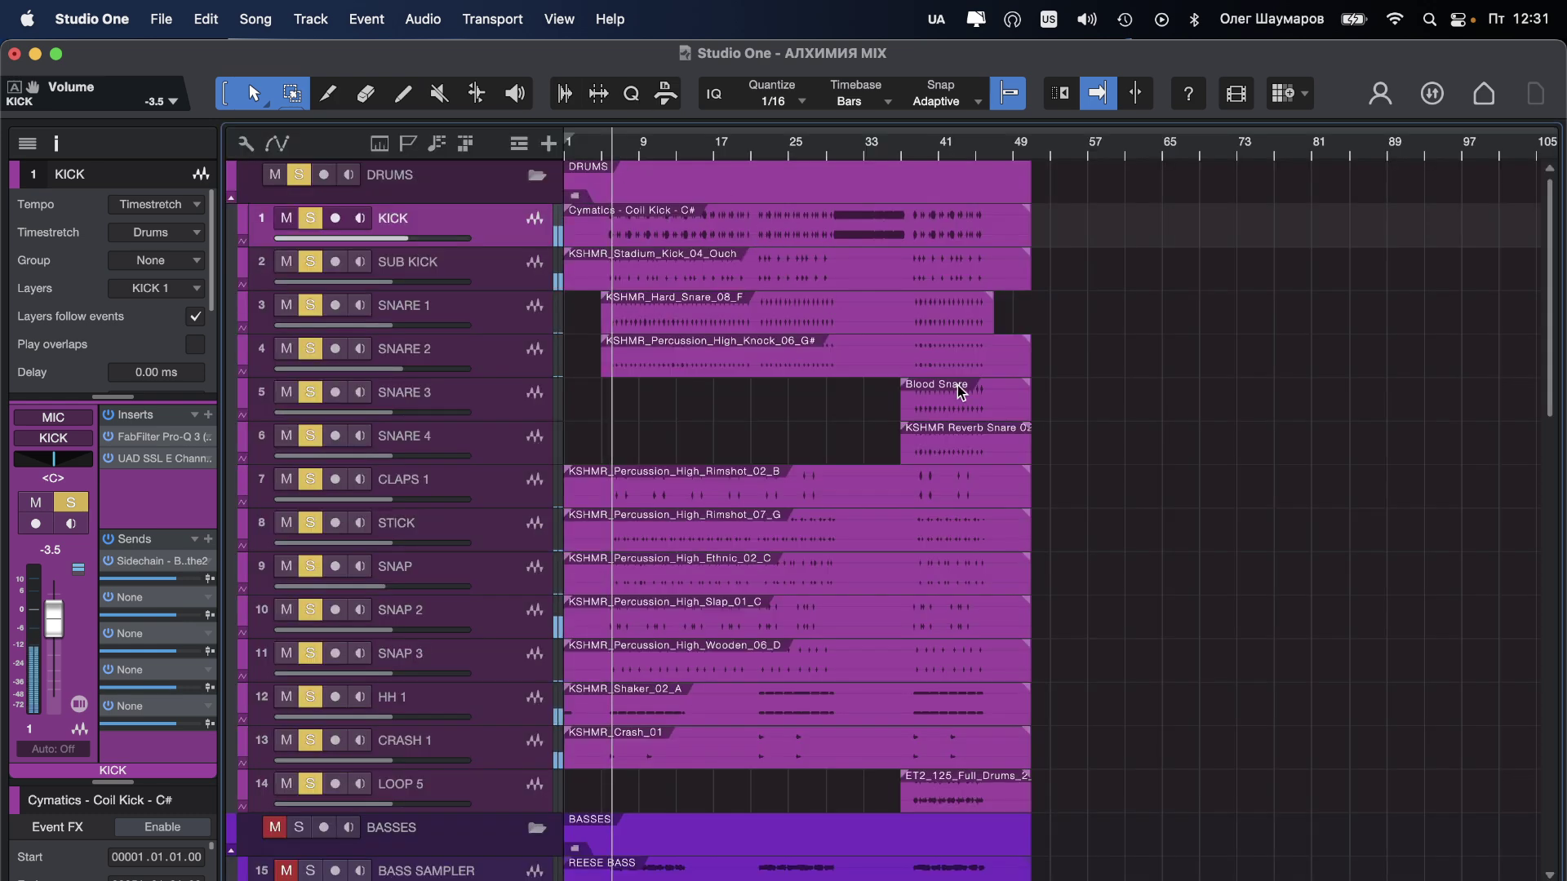
key("F3")
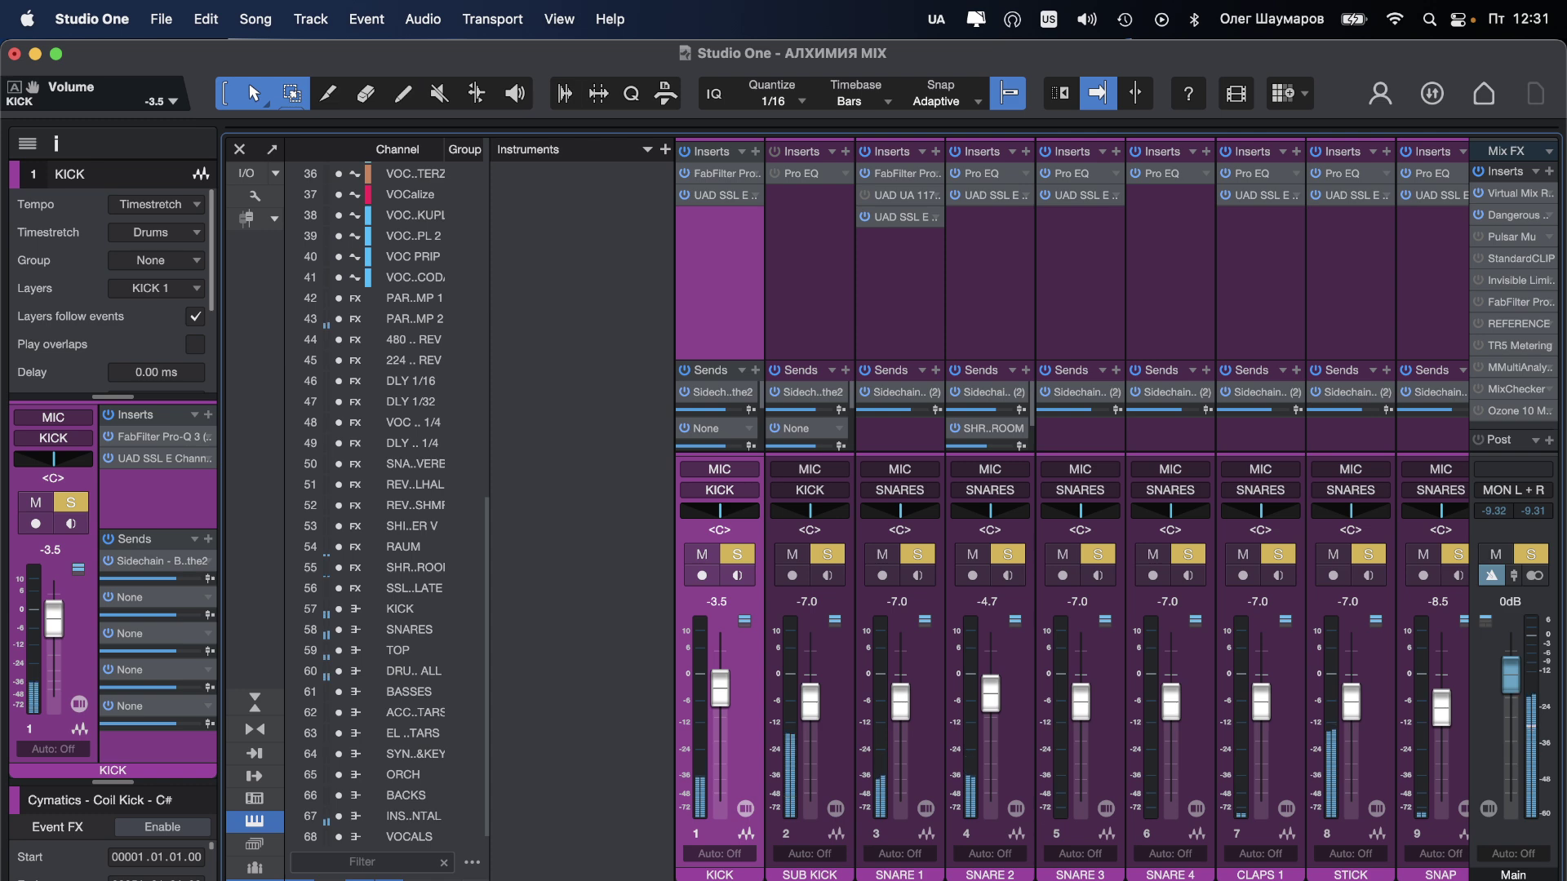
scroll(1069, 506, "right", 15)
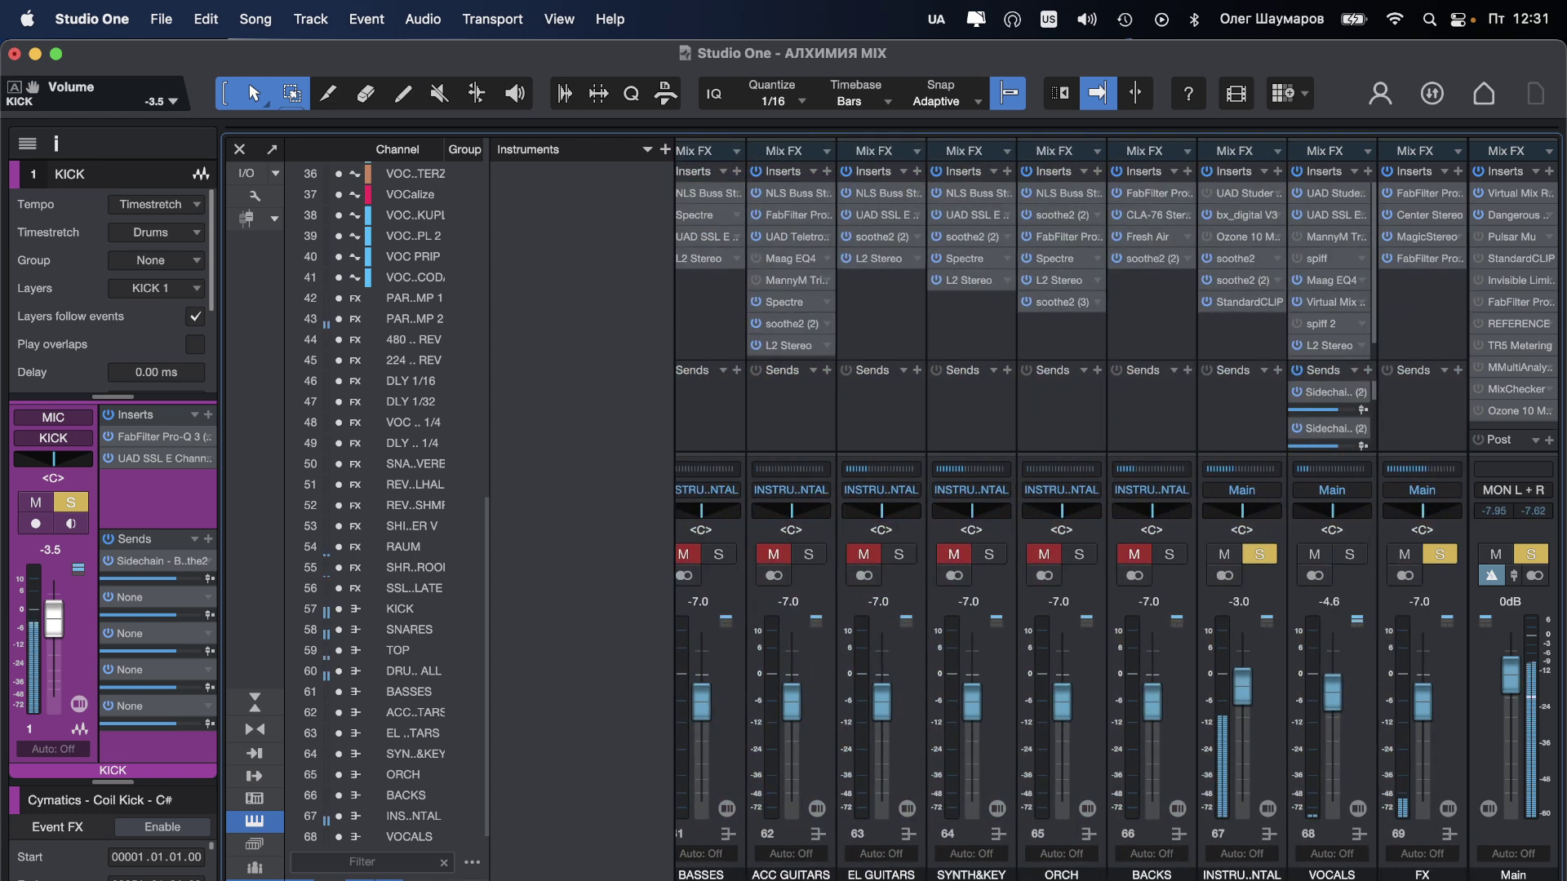
scroll(1395, 877, "left", 3)
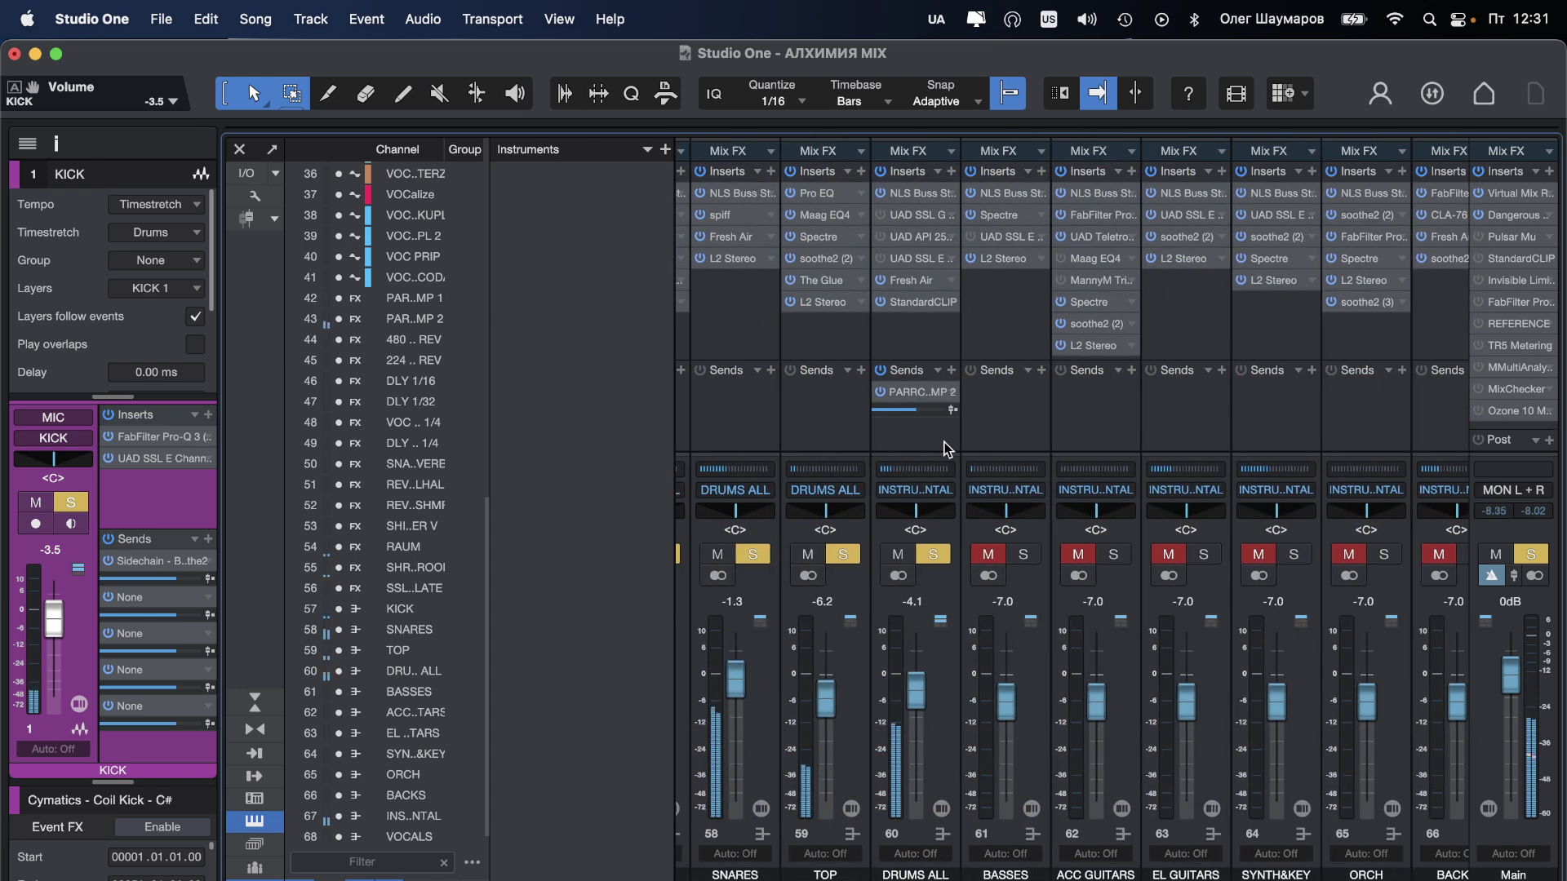
left_click_drag(927, 420, 949, 416)
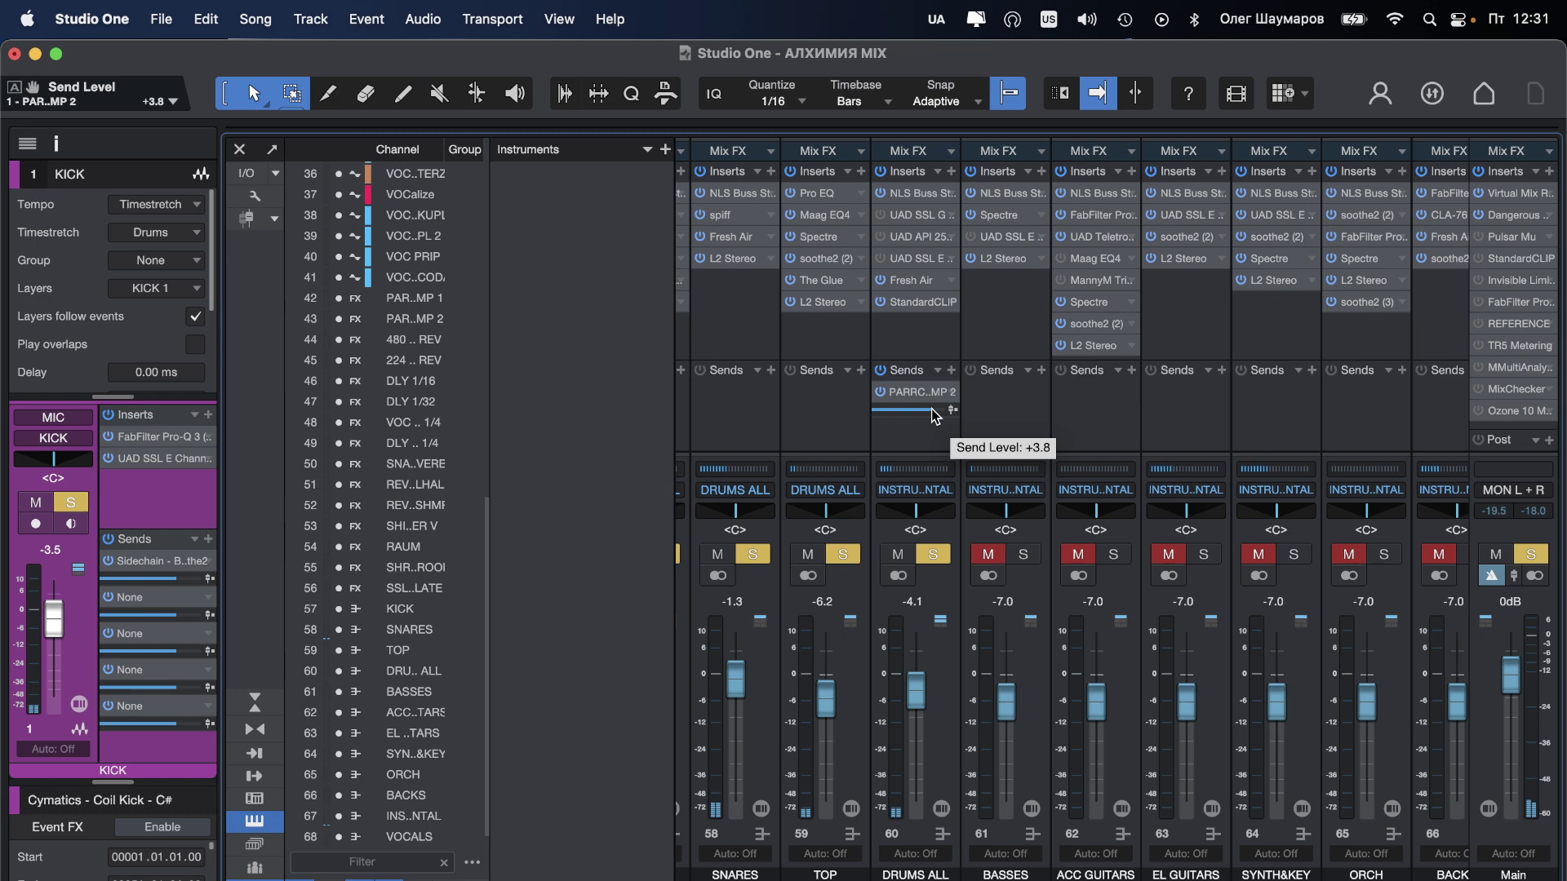
Step: Raise the Drive of the NLS Buss Stereo plug-in on DRUMS ALL to 4.3 and close the plug-in
left_click(920, 198)
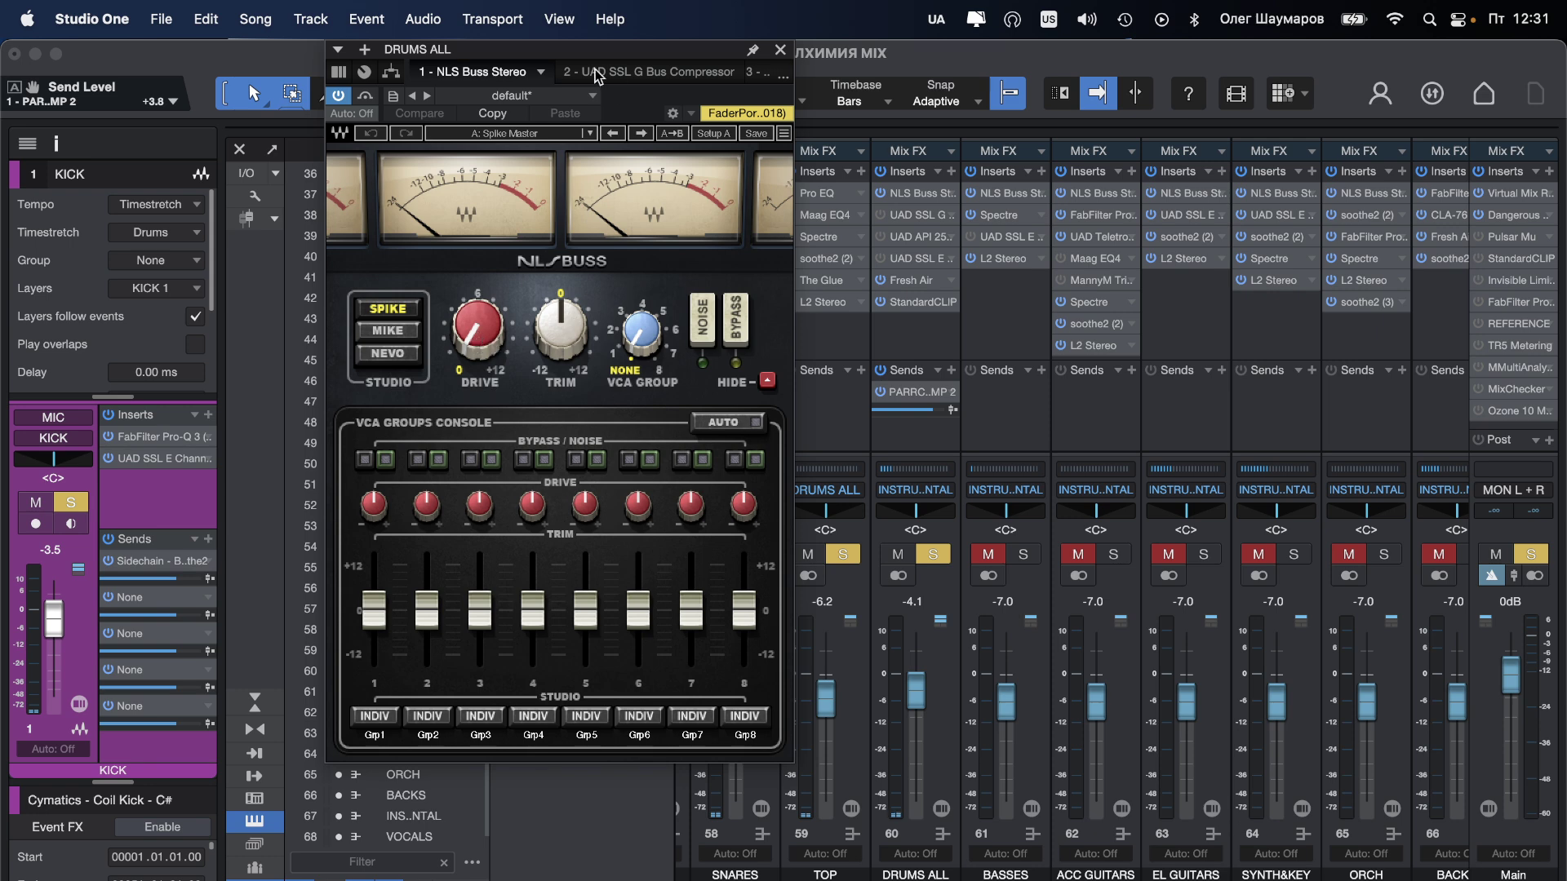
key("F3")
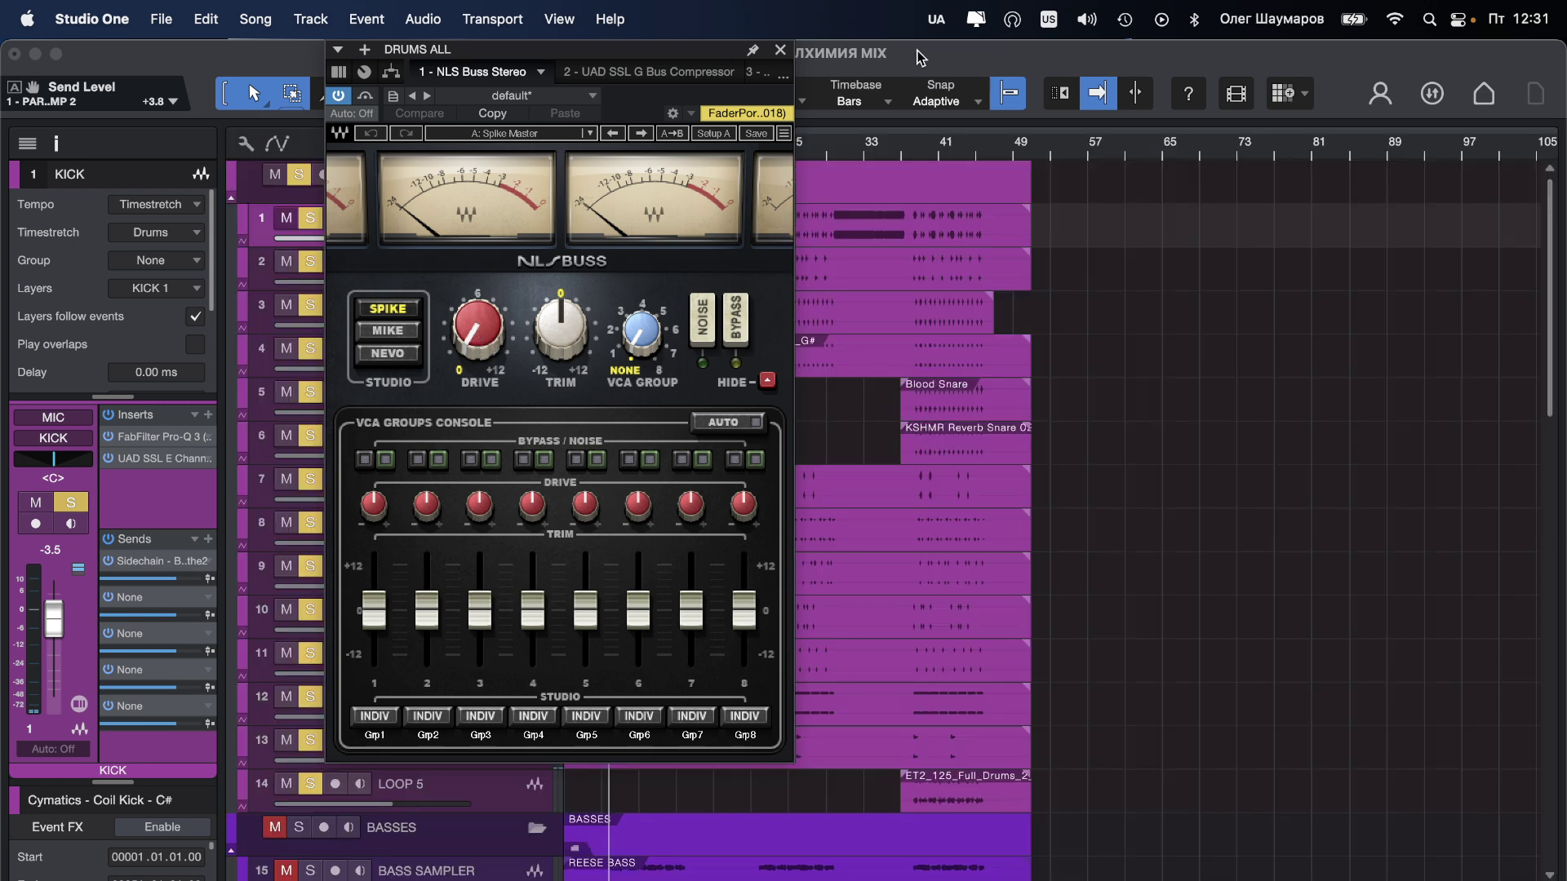
left_click_drag(1133, 116, 1165, 114)
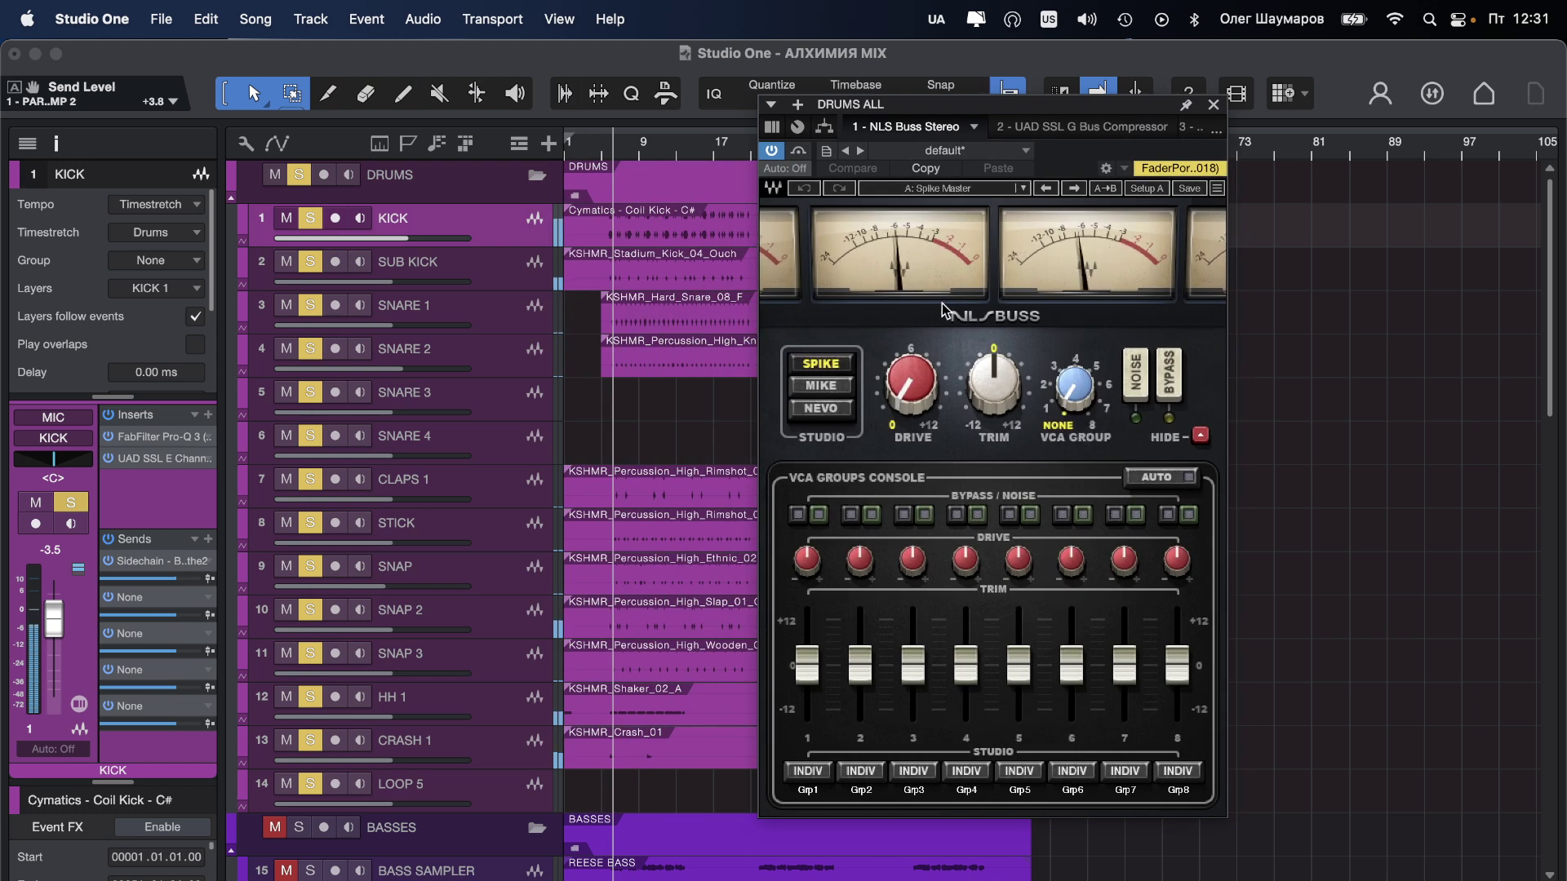
left_click_drag(911, 382, 911, 351)
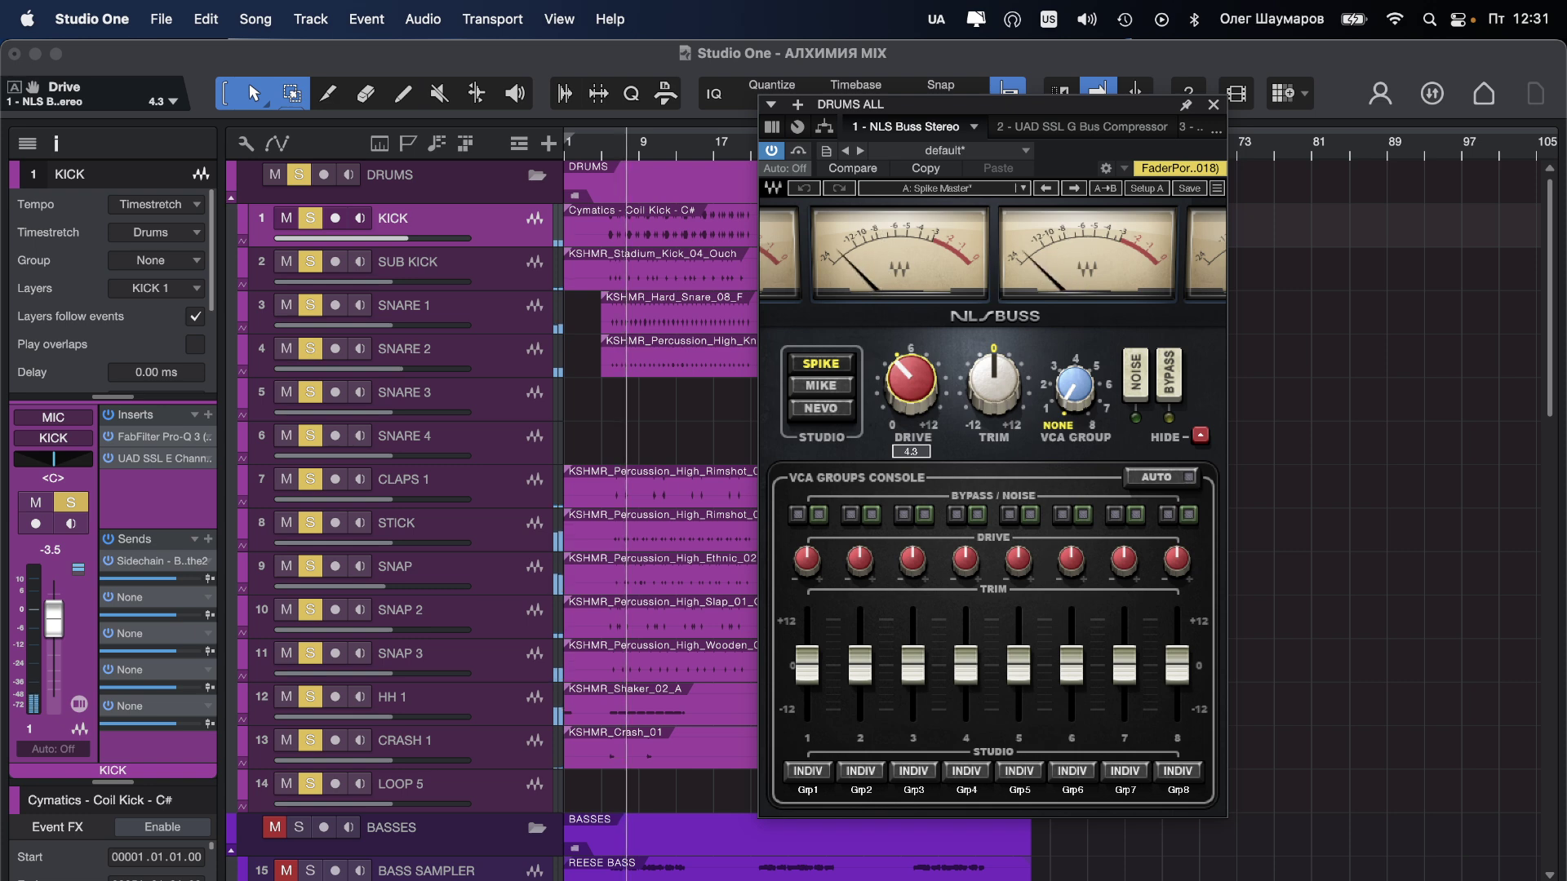
left_click(1214, 105)
Step: Set the input Clip of the StandardCLIP plug-in on the DRUMS ALL bus to -5.20 dB during playback and close the plug-in
key("F3")
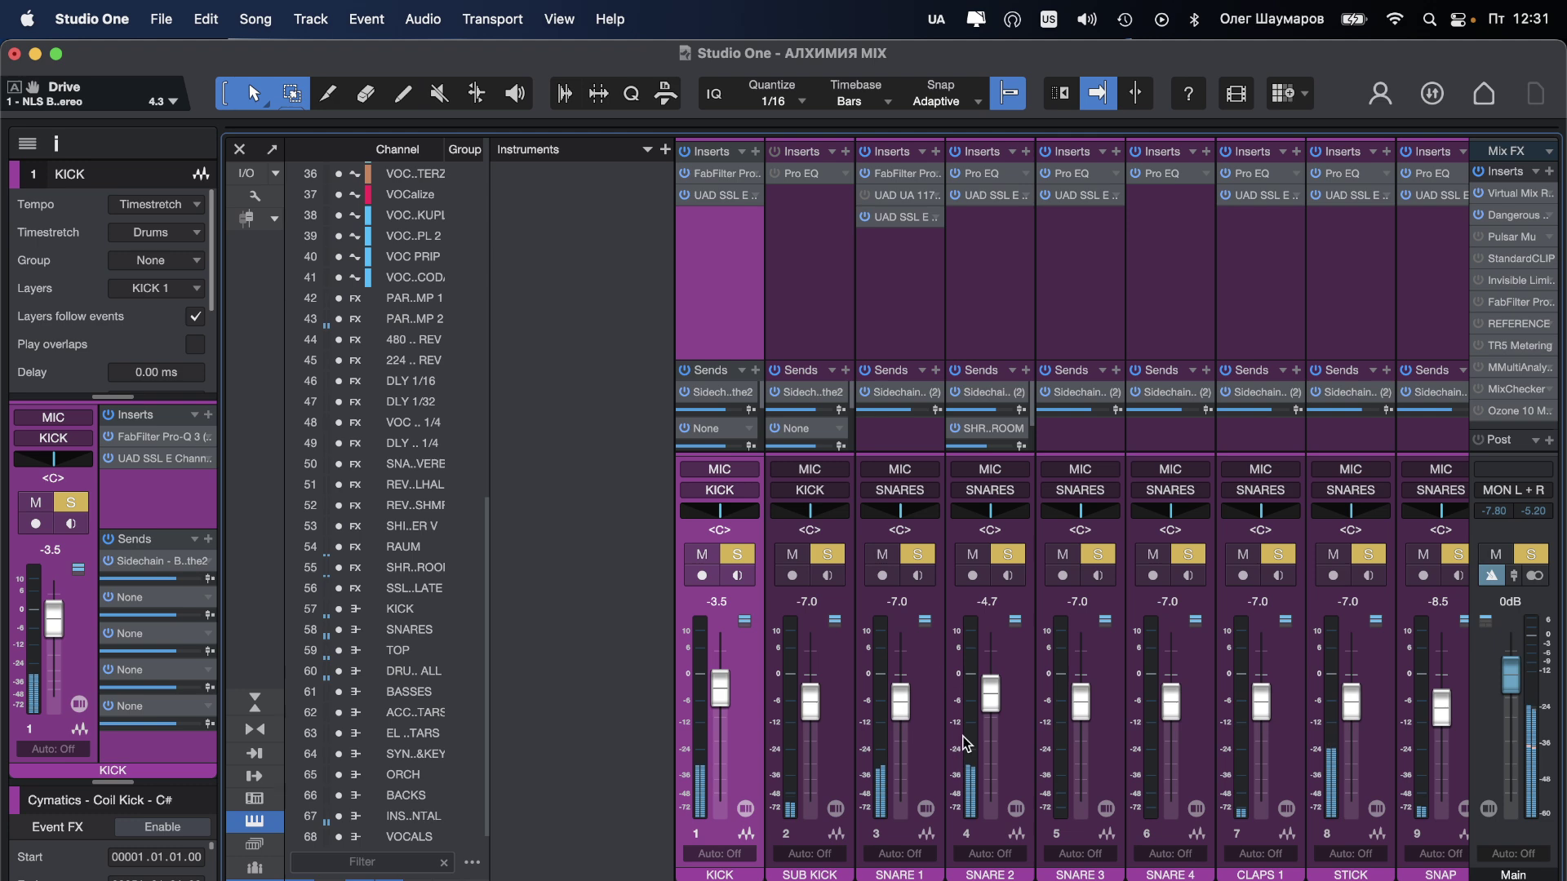
scroll(1069, 506, "right", 15)
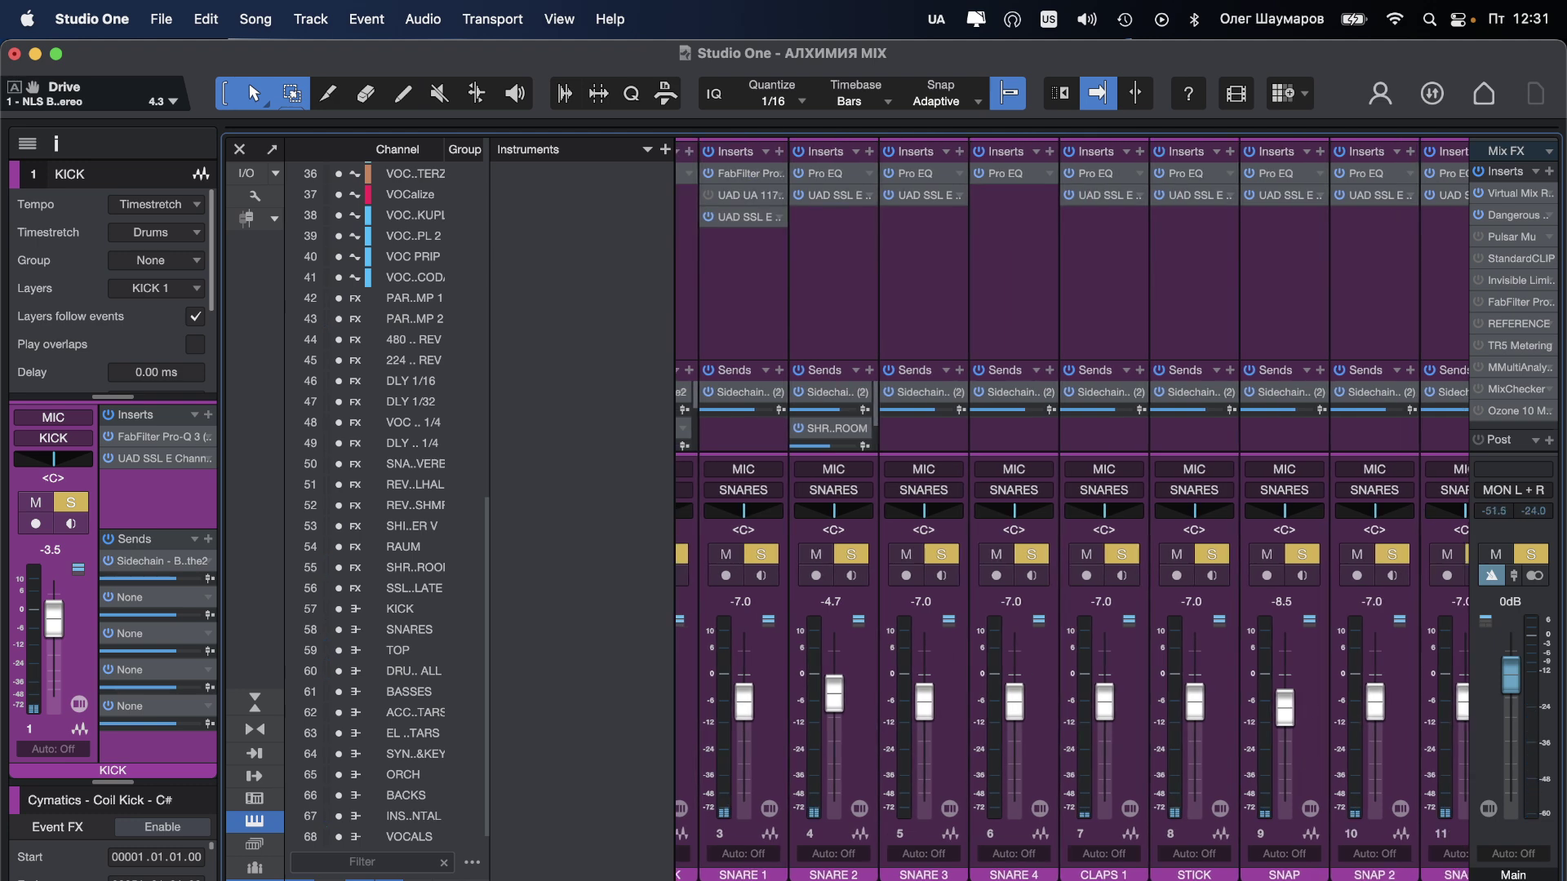
scroll(1069, 506, "left", 8)
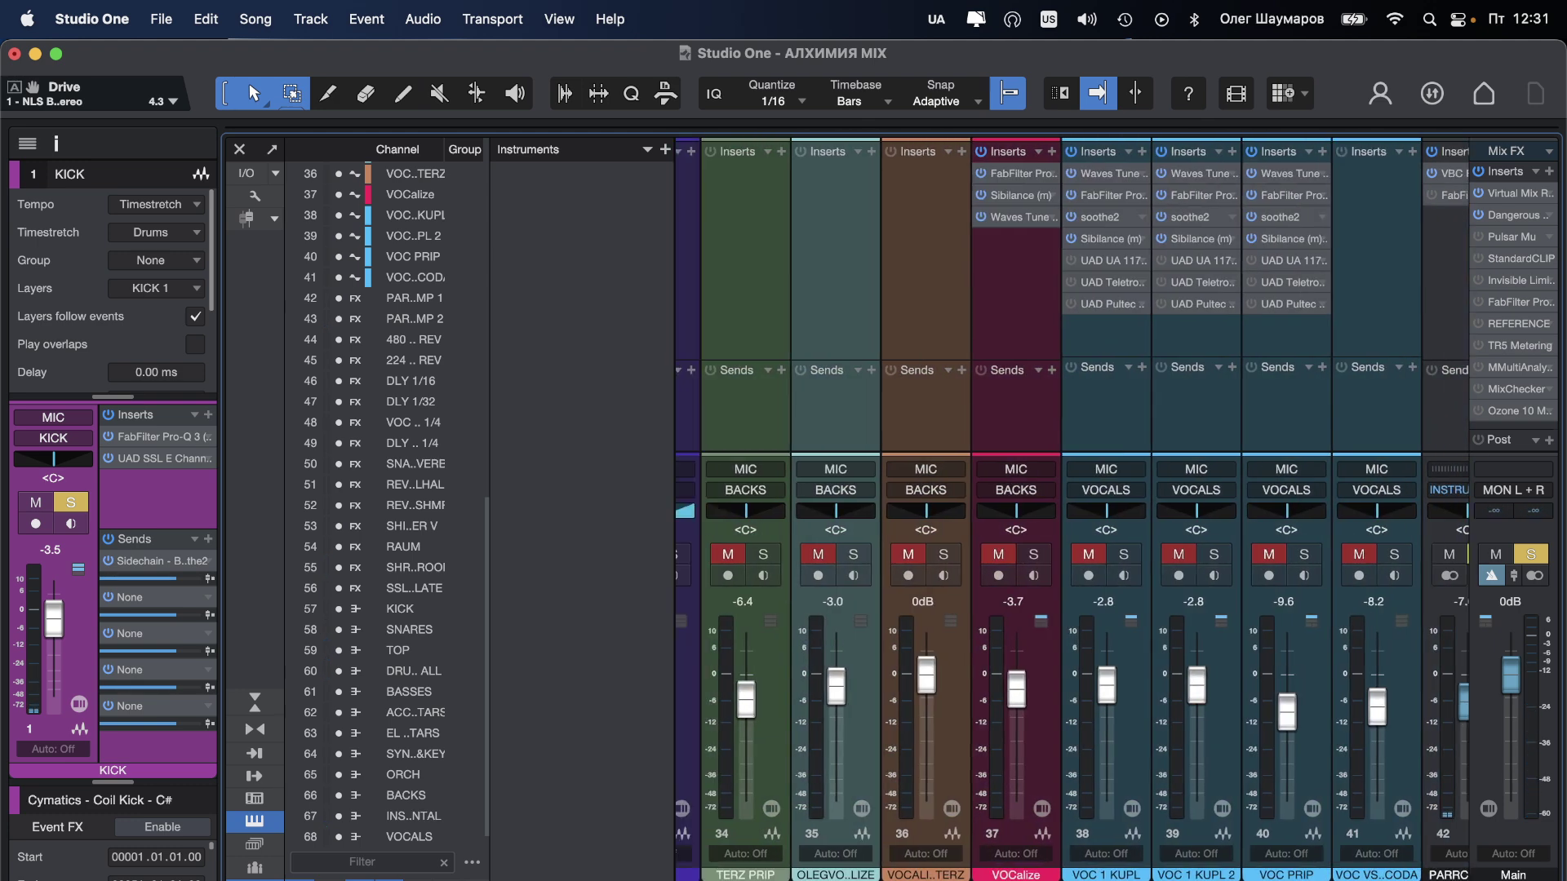
scroll(1069, 506, "right", 9)
scroll(1069, 506, "right", 18)
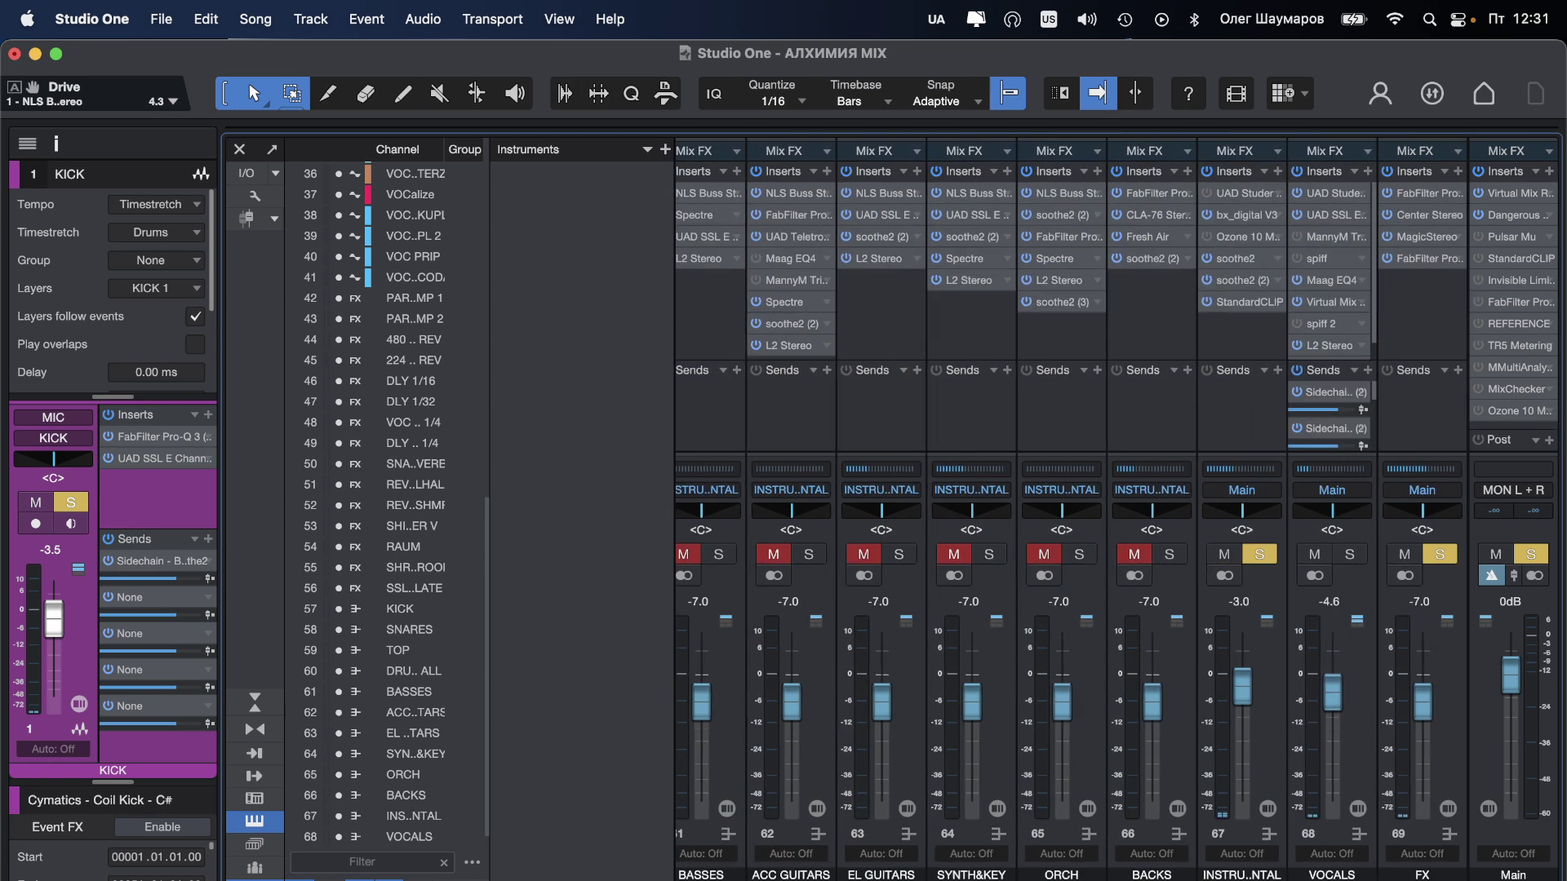
scroll(1069, 506, "left", 4)
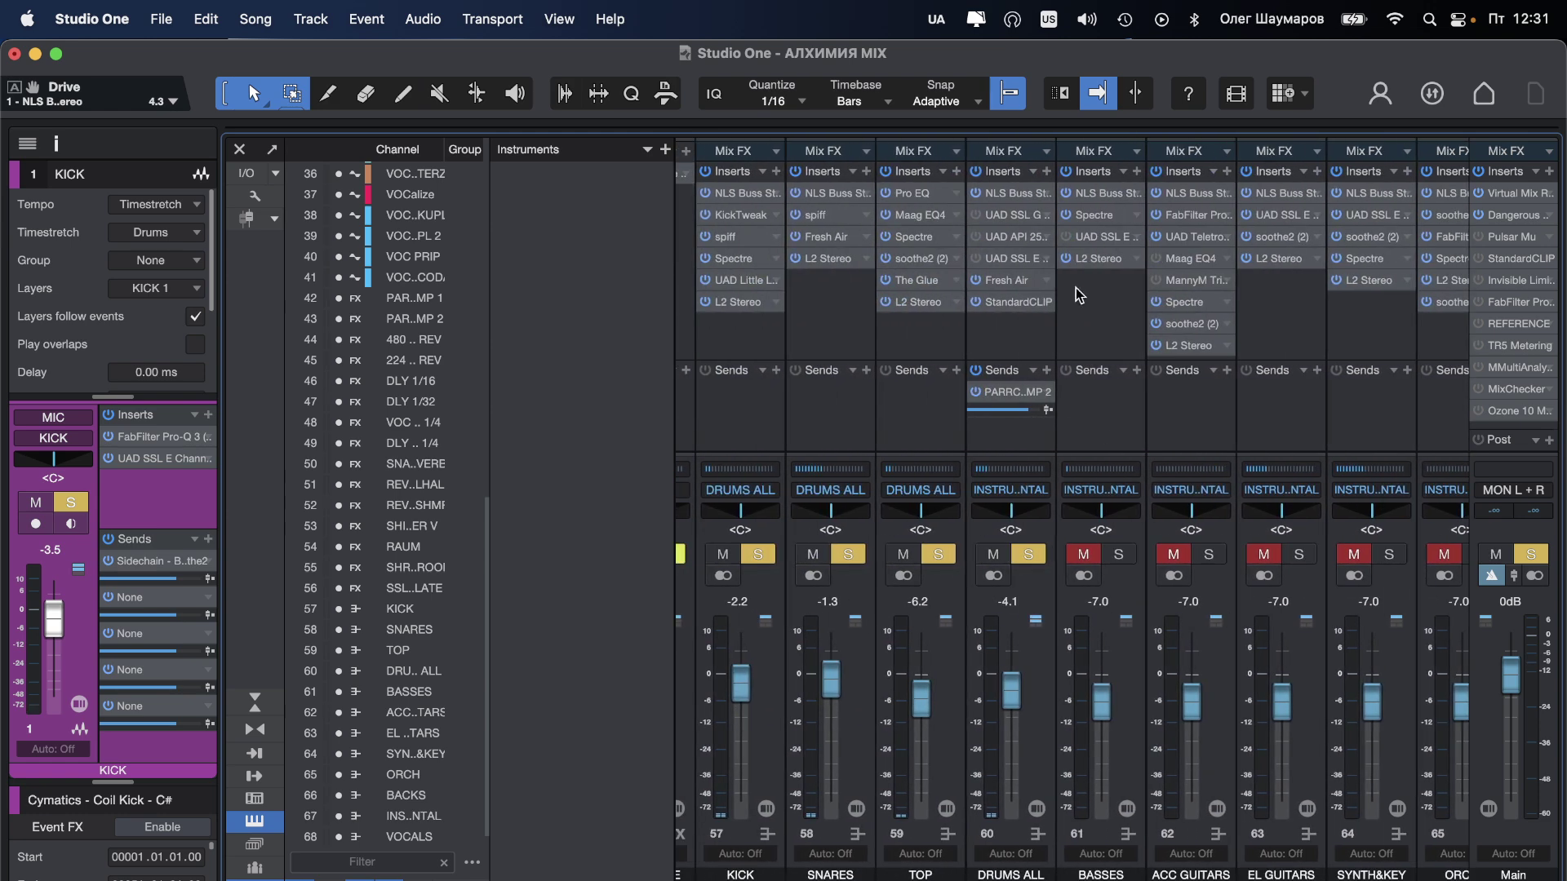
left_click(1021, 301)
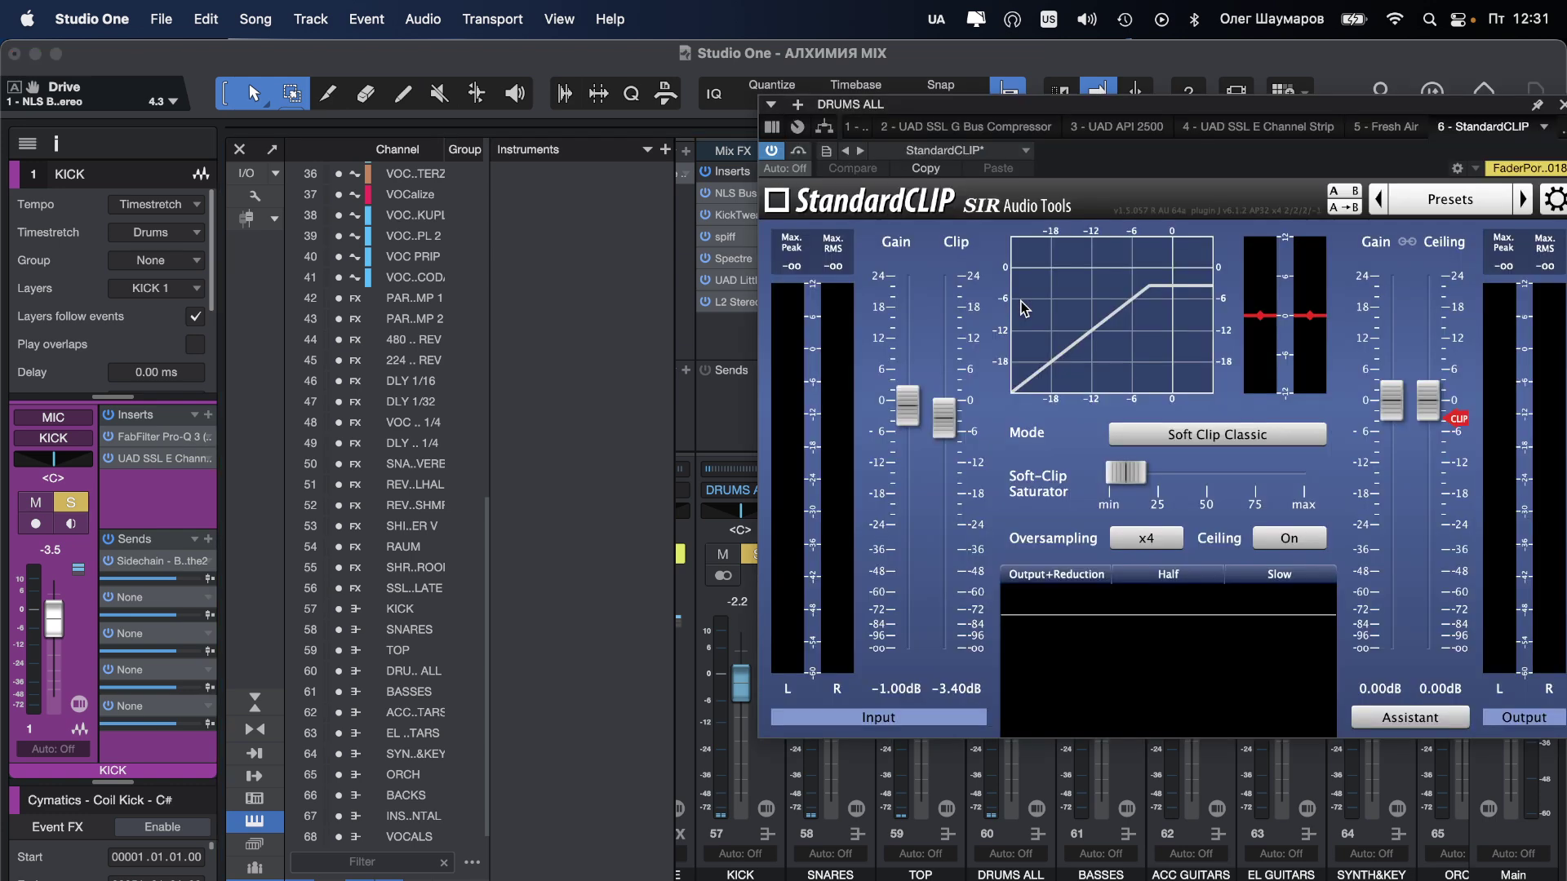
left_click_drag(997, 111, 610, 98)
mouse_move(581, 410)
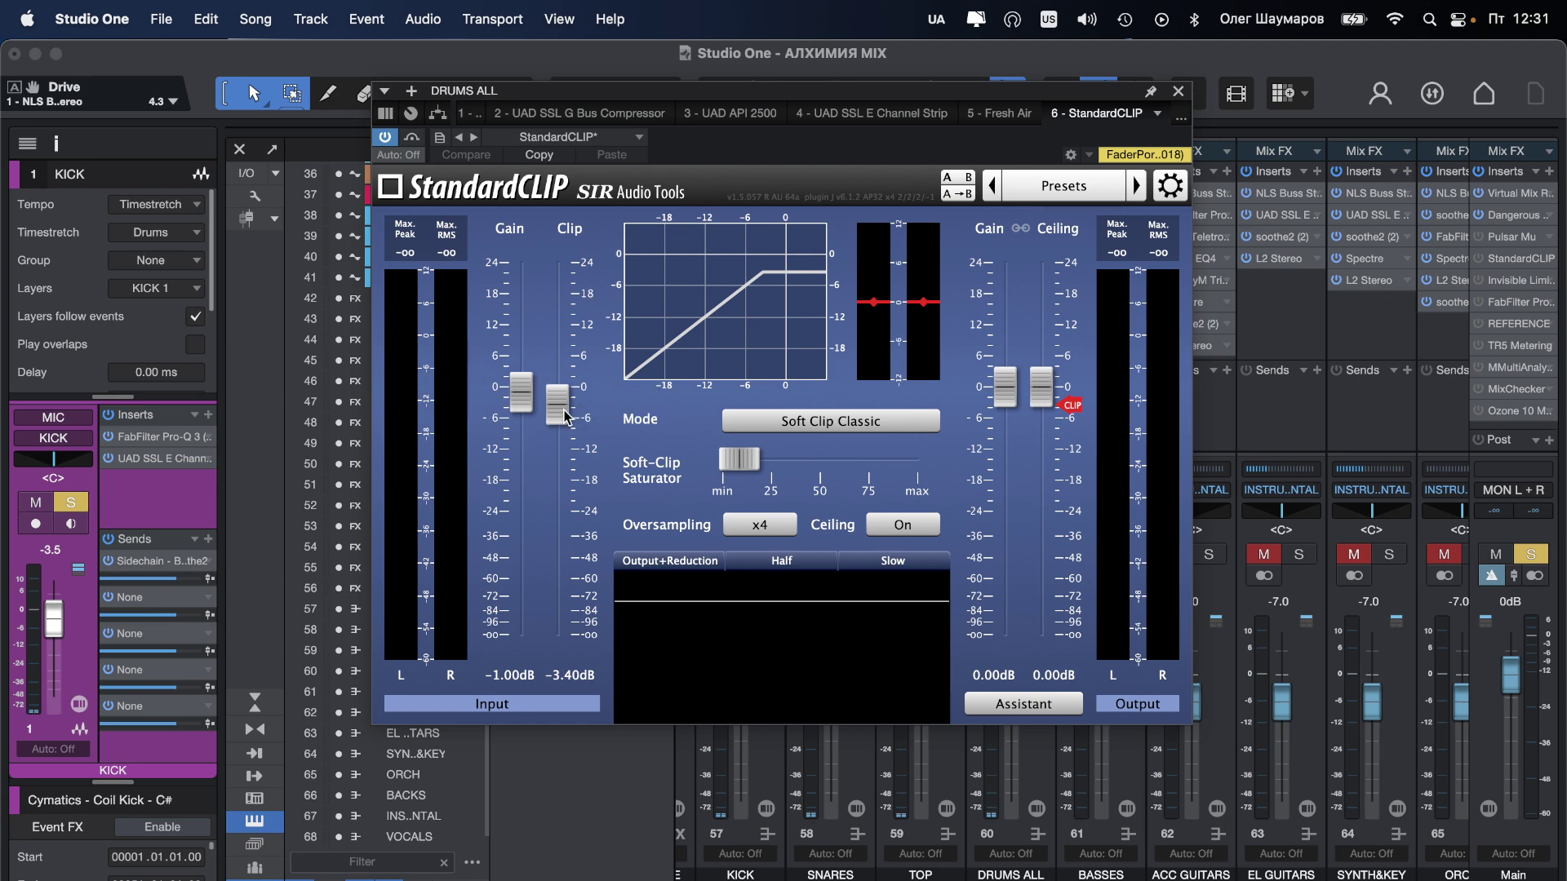
key("space")
left_click_drag(565, 416, 571, 423)
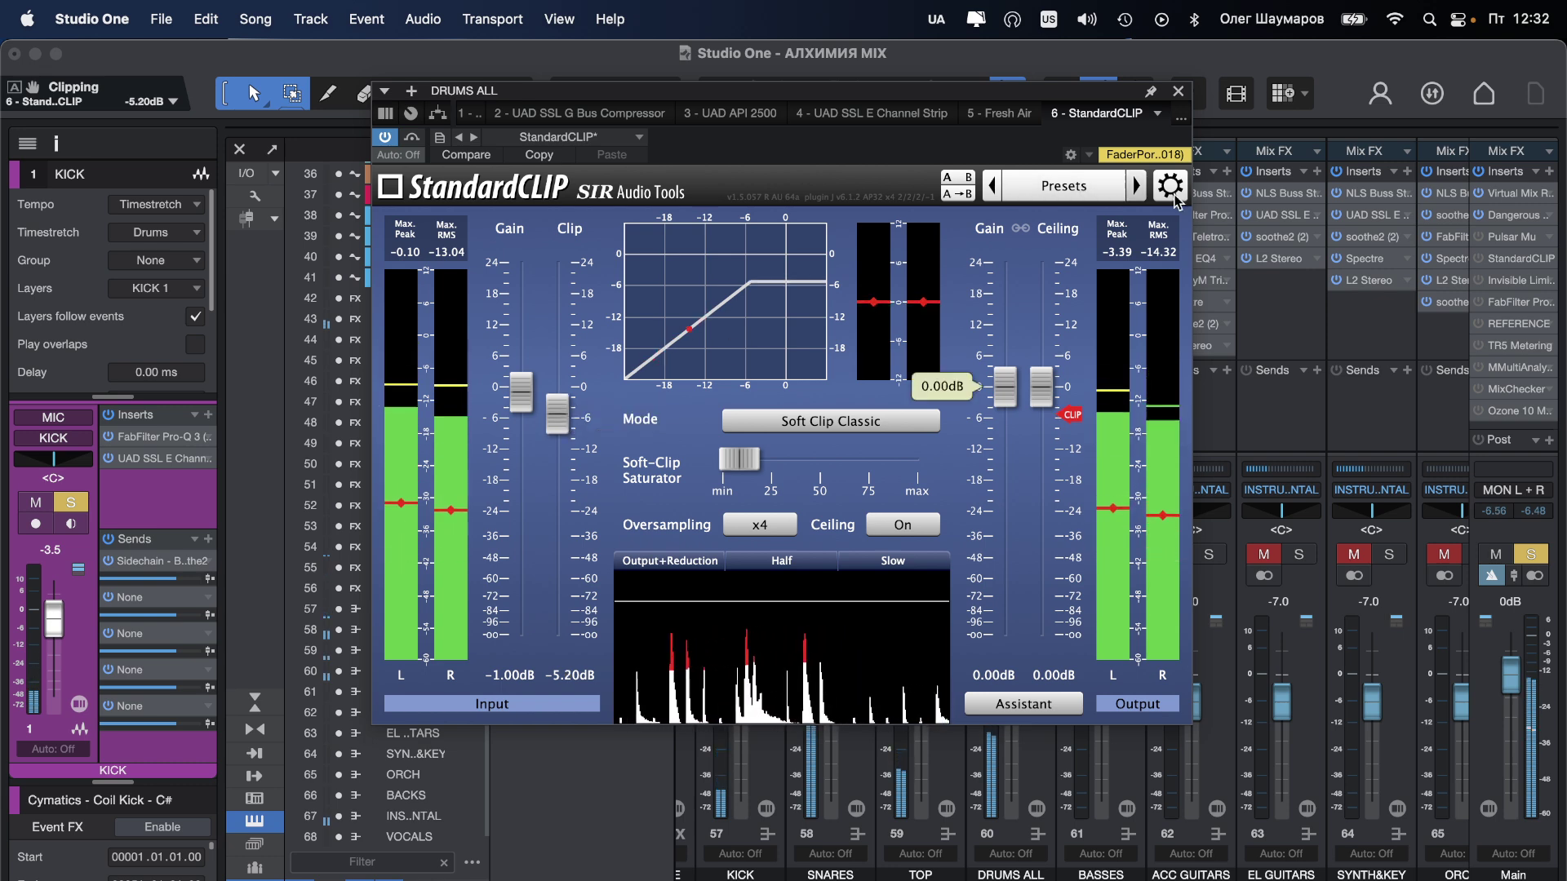
left_click(1178, 91)
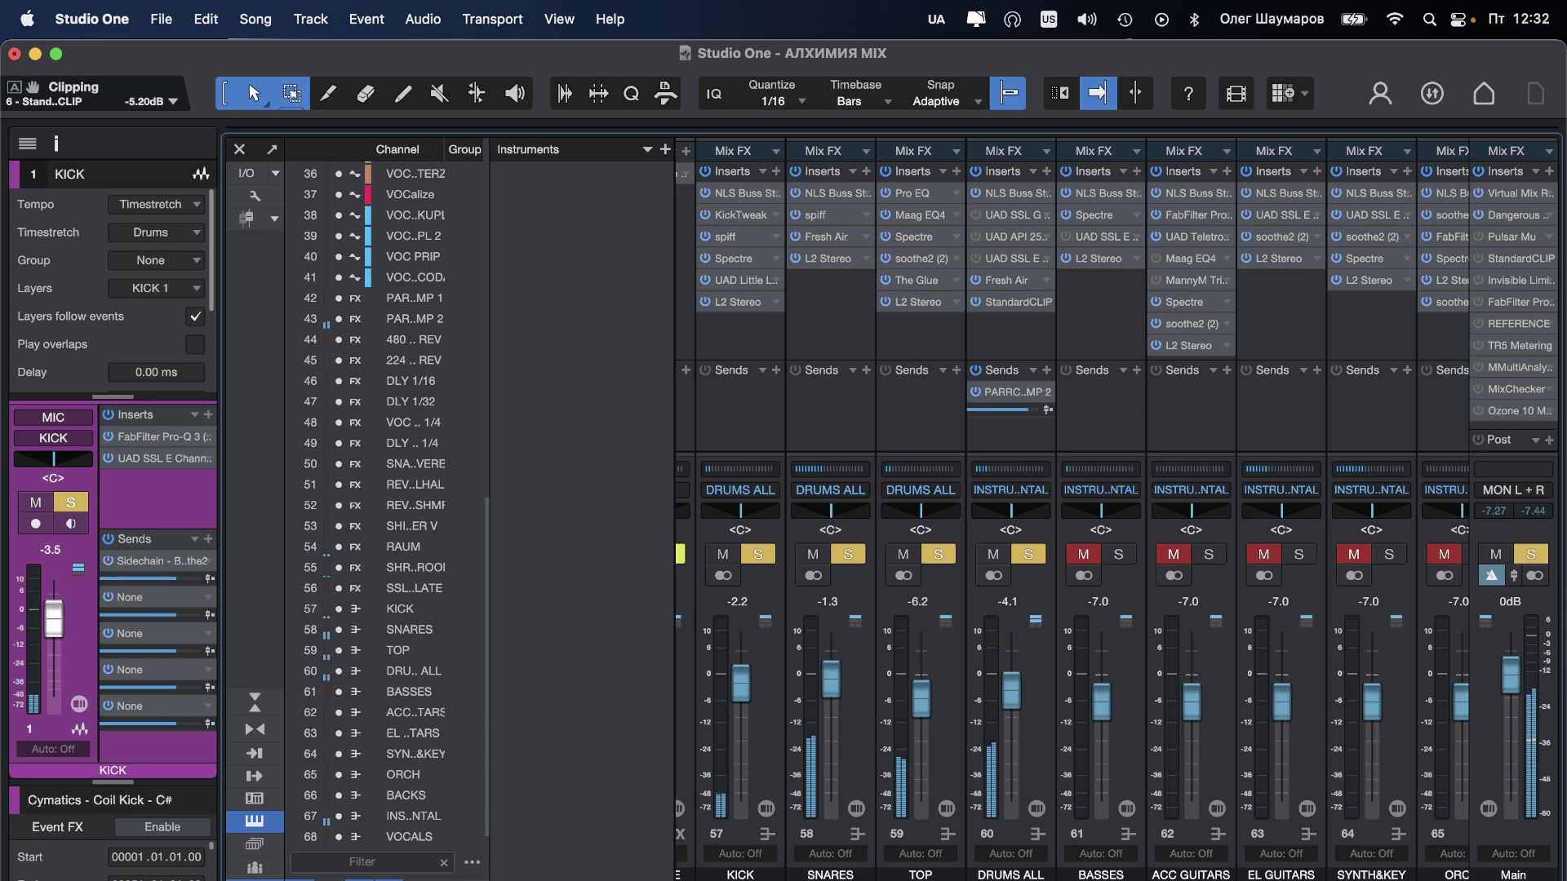
Step: Set the effect mix of the KickTweak plug-in on the KICK bus to 62.9% and close the plug-in
scroll(1072, 506, "left", 4)
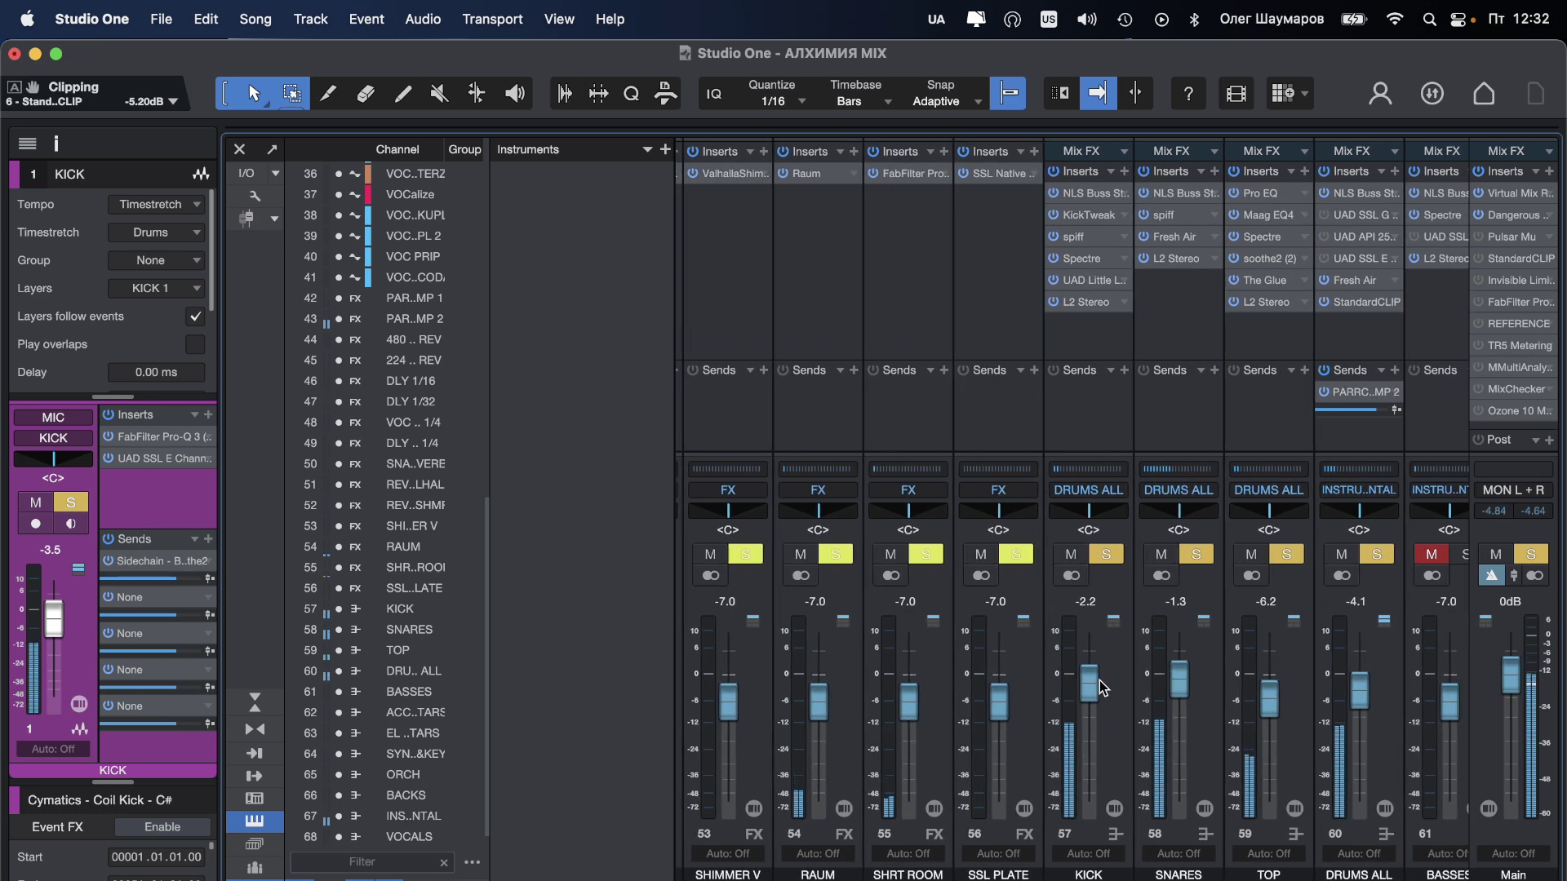
left_click(1096, 217)
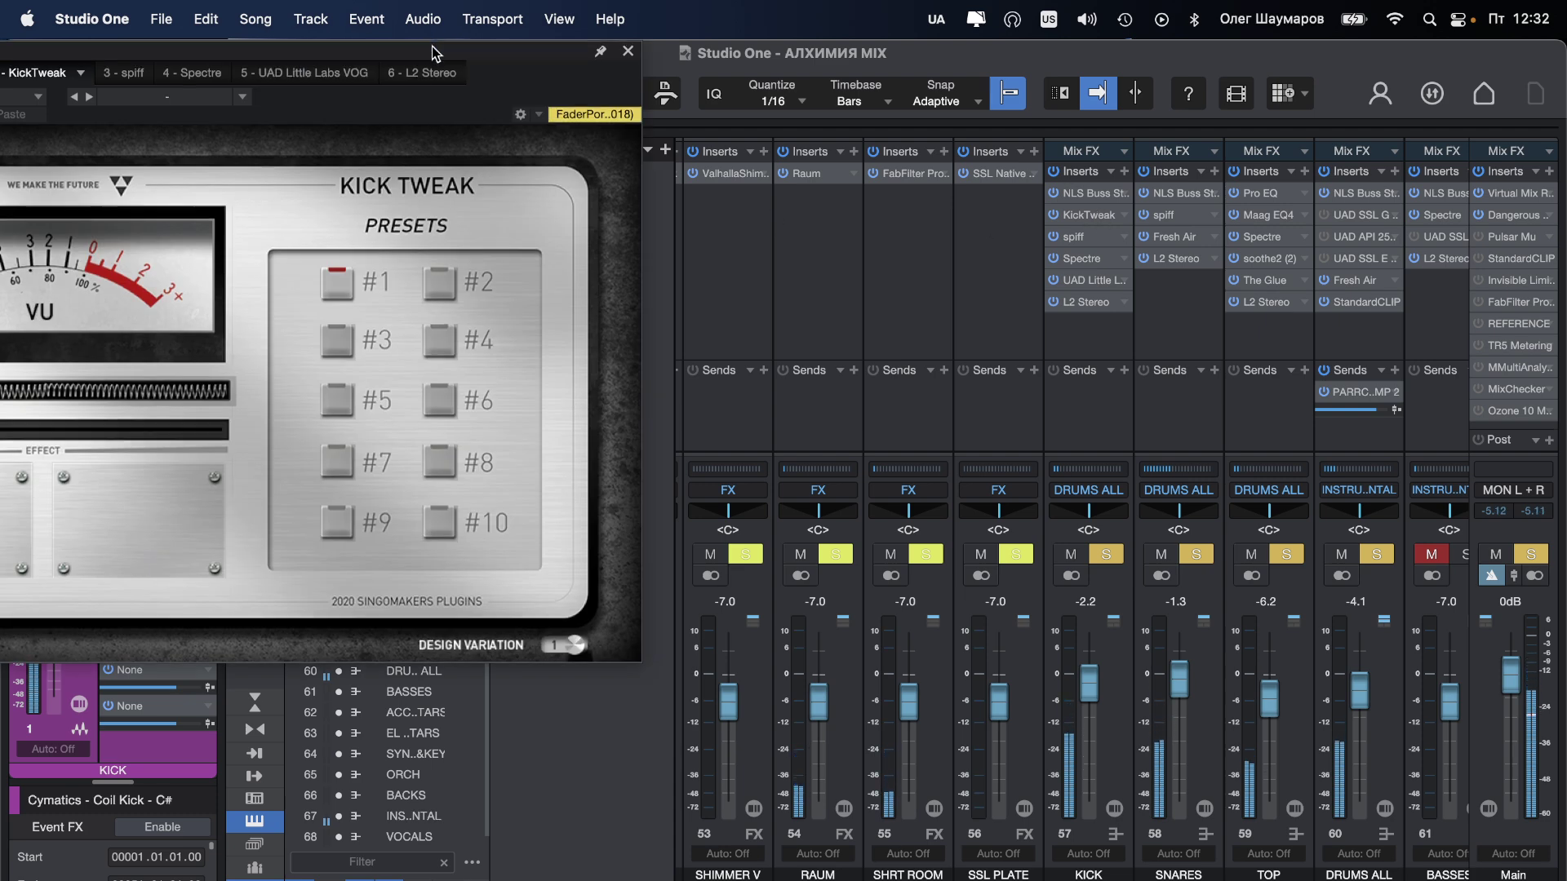
left_click_drag(433, 46, 937, 109)
left_click_drag(390, 491, 600, 493)
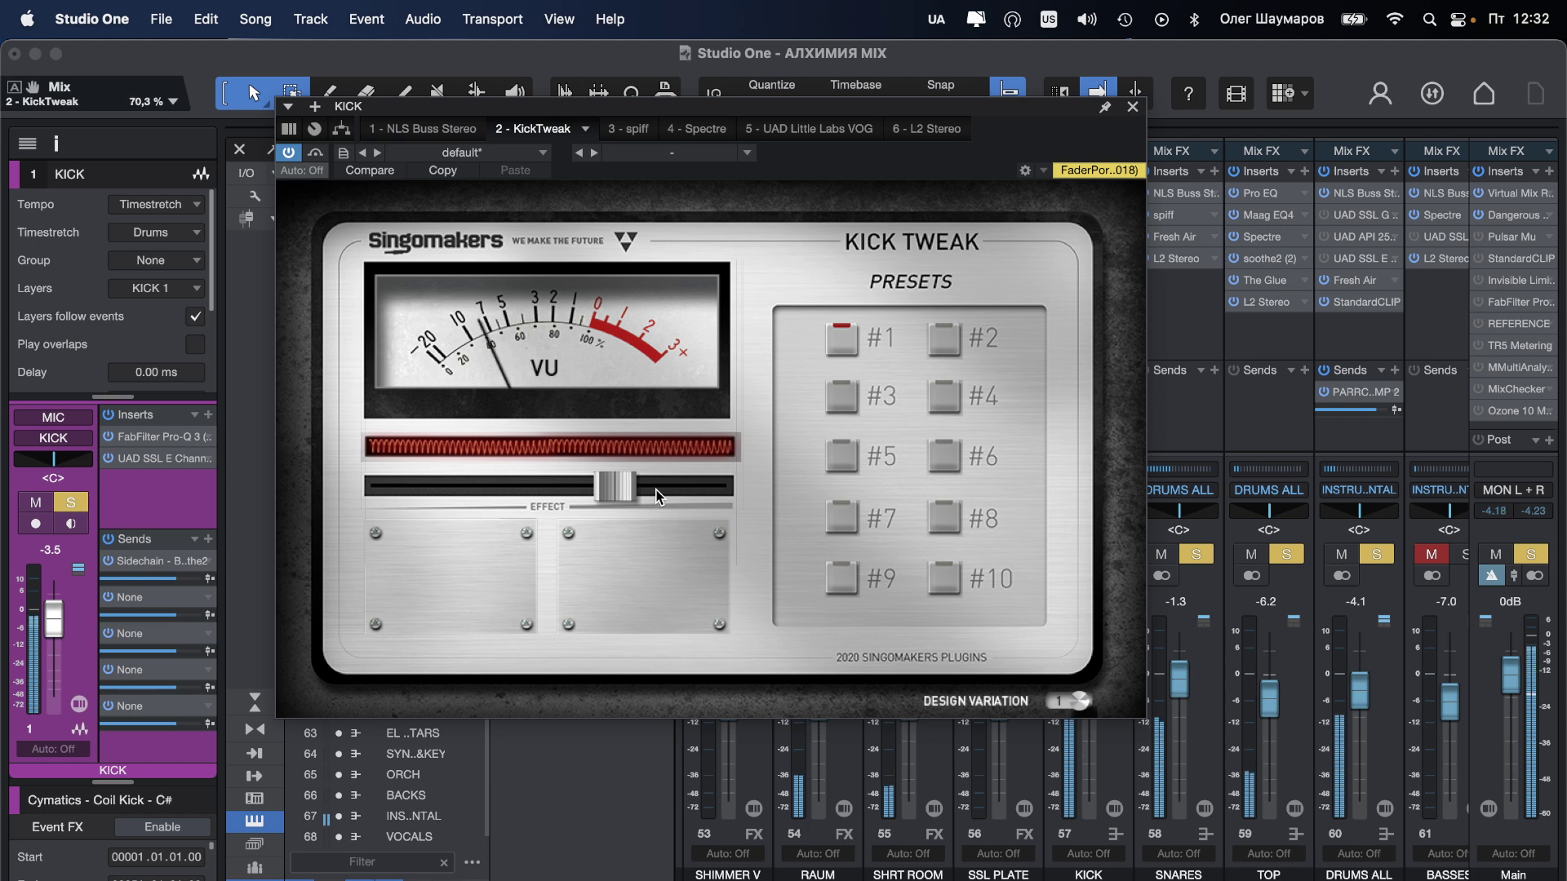
left_click_drag(654, 488, 628, 493)
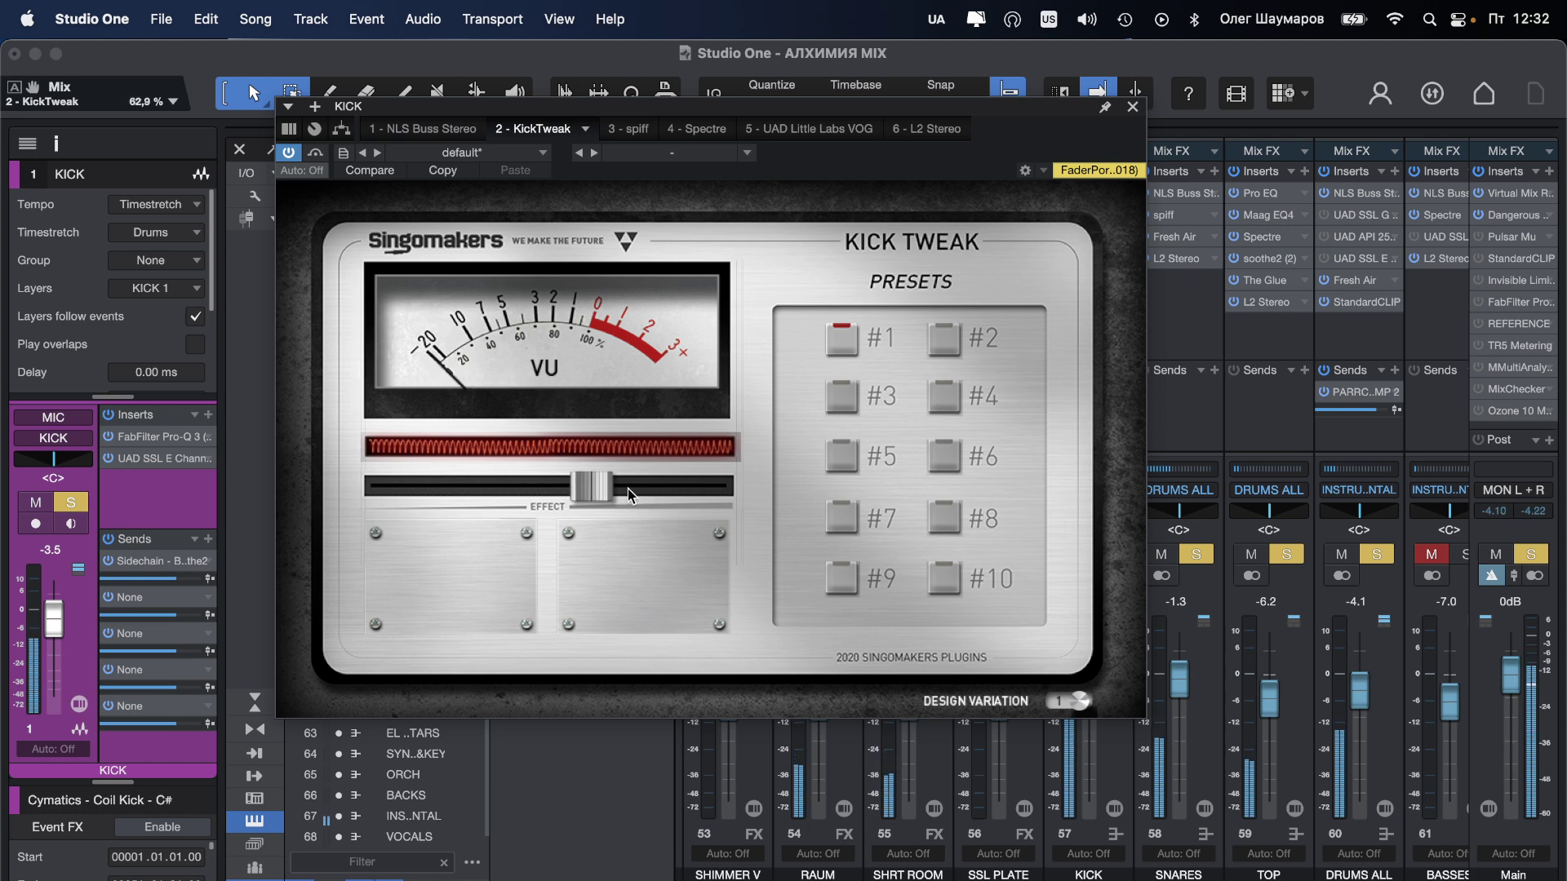
left_click(1133, 107)
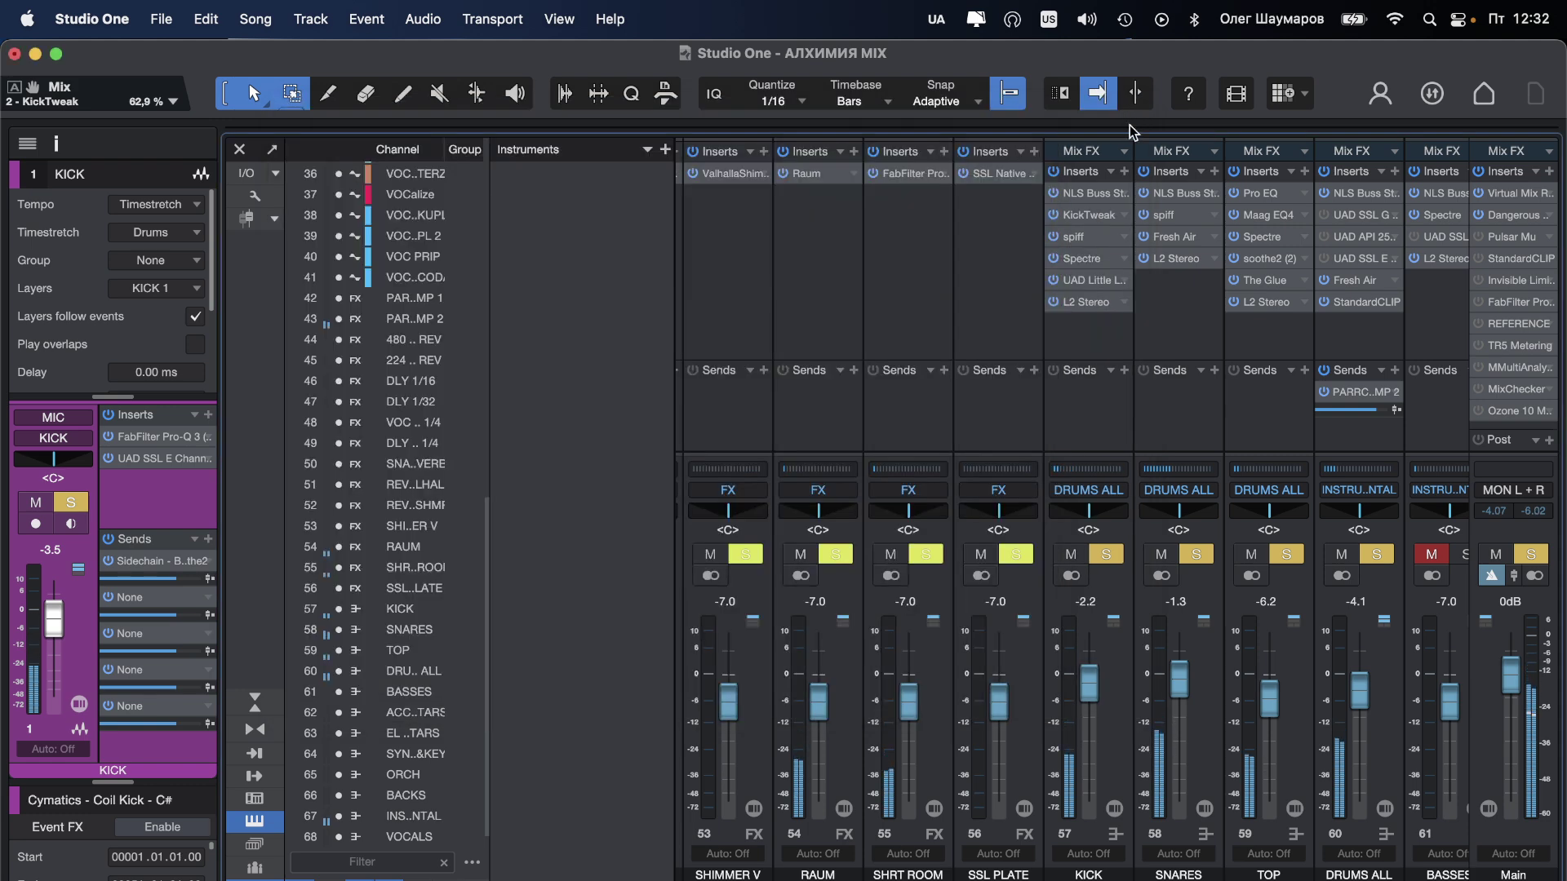
Step: Add a send from the CLAPS 1 track to the REV VALHAL effect channel and set the track volume to -4.2 dB
scroll(1072, 505, "right", 4)
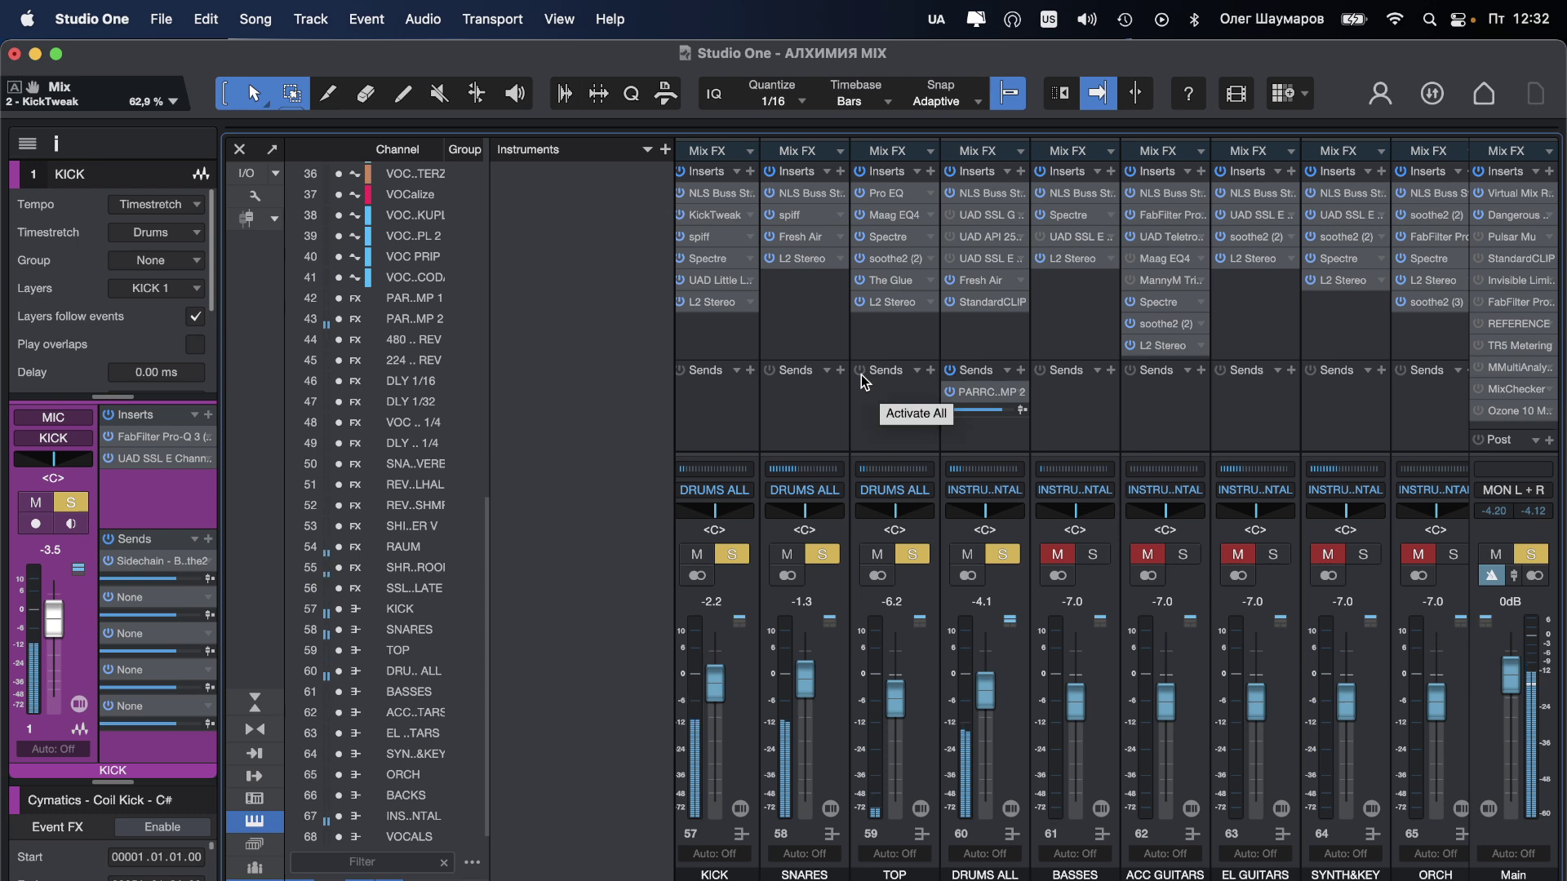
key("F3")
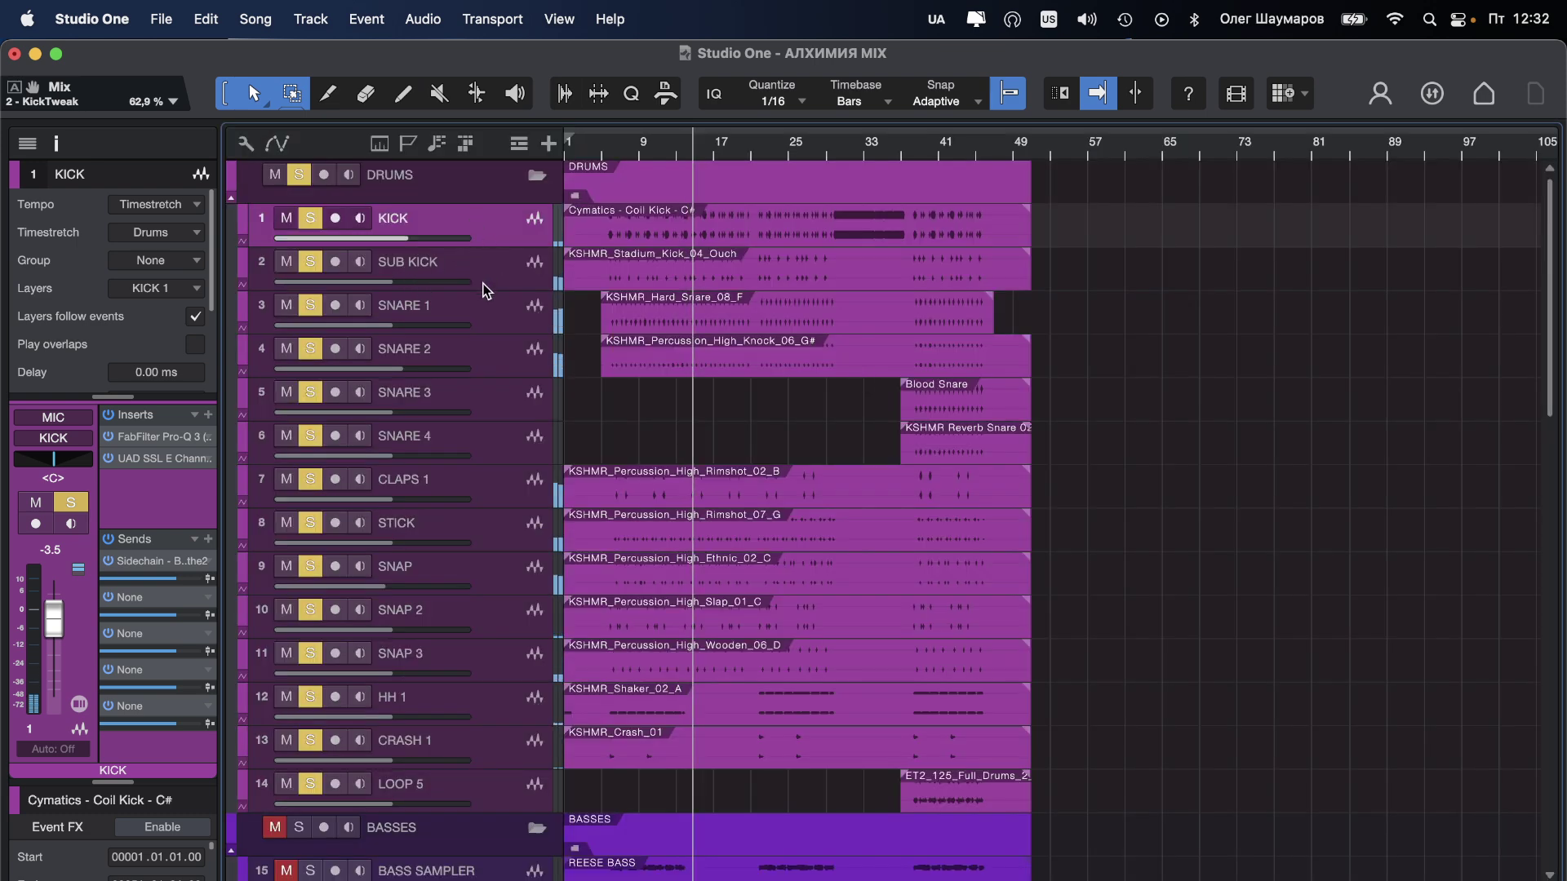
left_click(471, 485)
left_click_drag(411, 493, 459, 499)
left_click(208, 540)
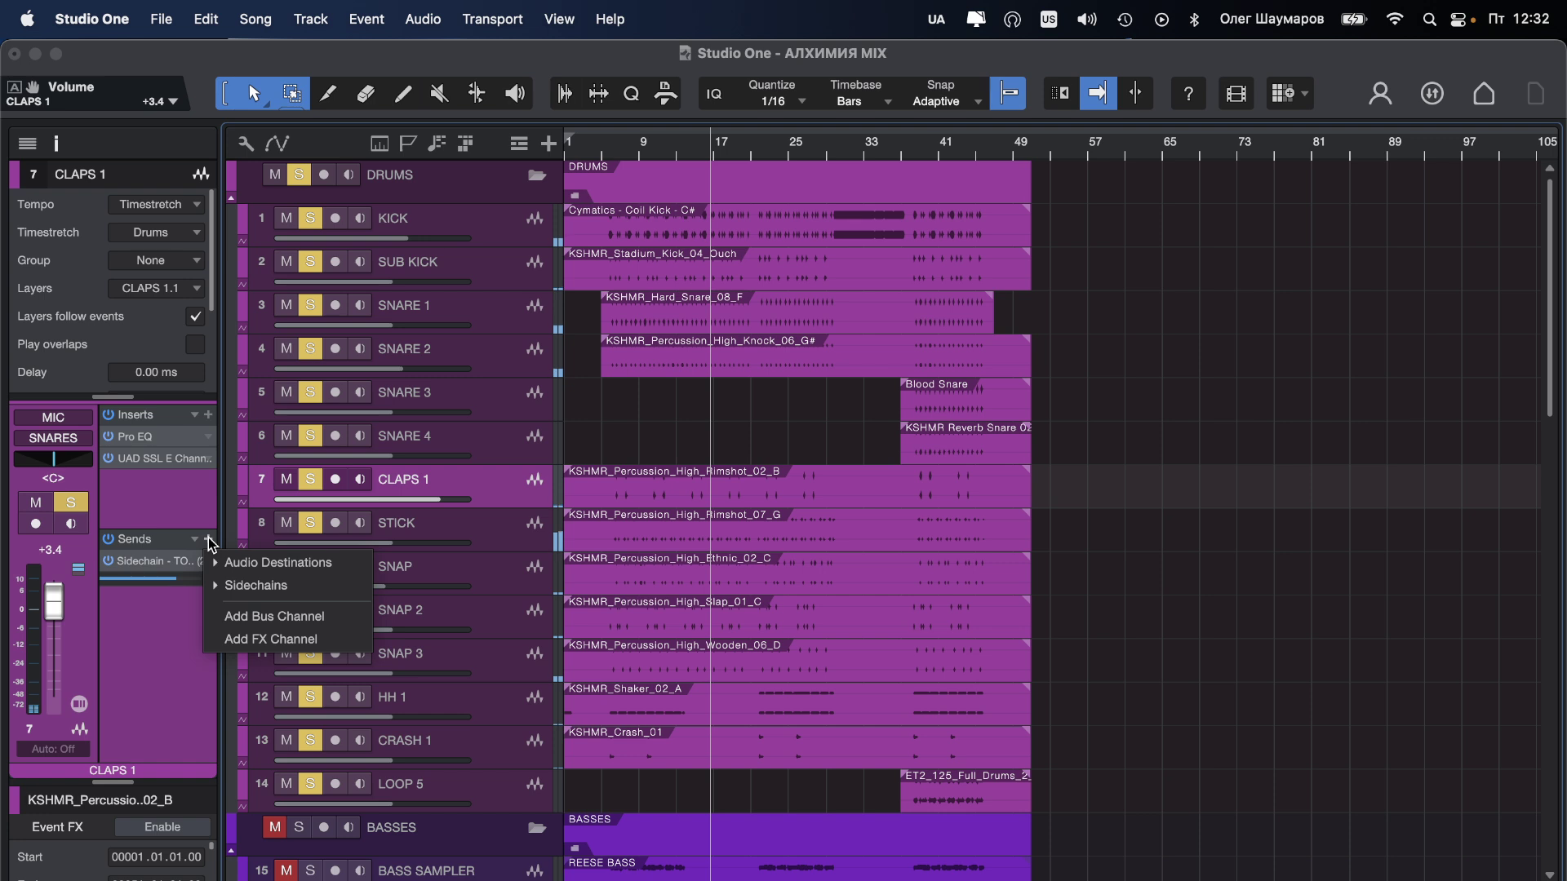
left_click(210, 559)
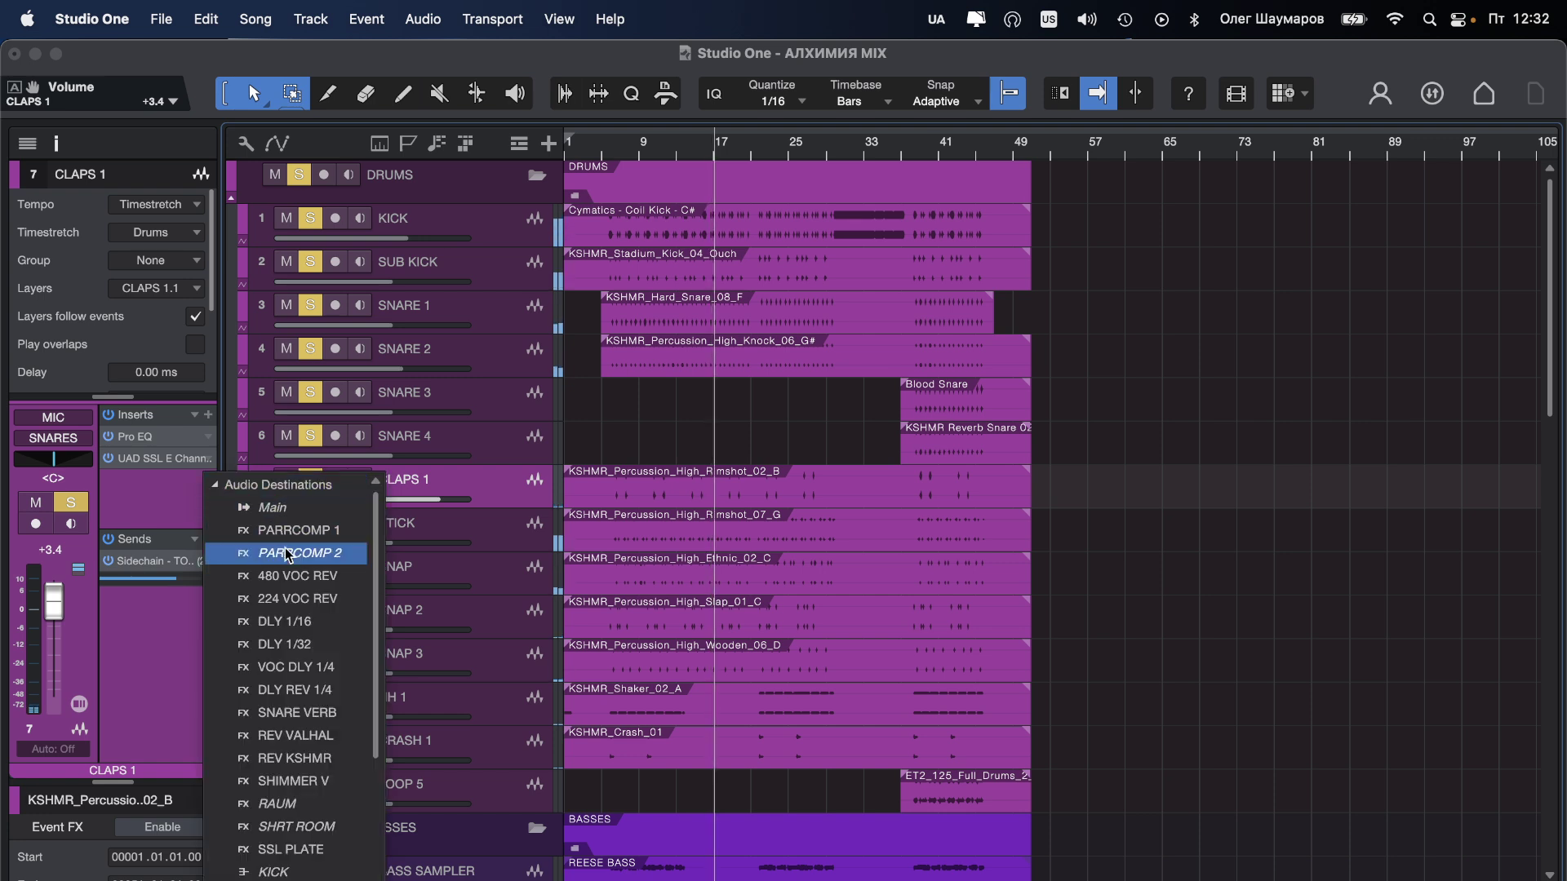
left_click(304, 734)
mouse_move(188, 615)
left_mouse_down()
mouse_move(209, 618)
mouse_move(193, 614)
left_mouse_up()
left_click_drag(54, 604, 56, 637)
Step: Set the STICK track volume to -10.3 dB and add a send to the SHRT ROOM effect channel
left_click(489, 532)
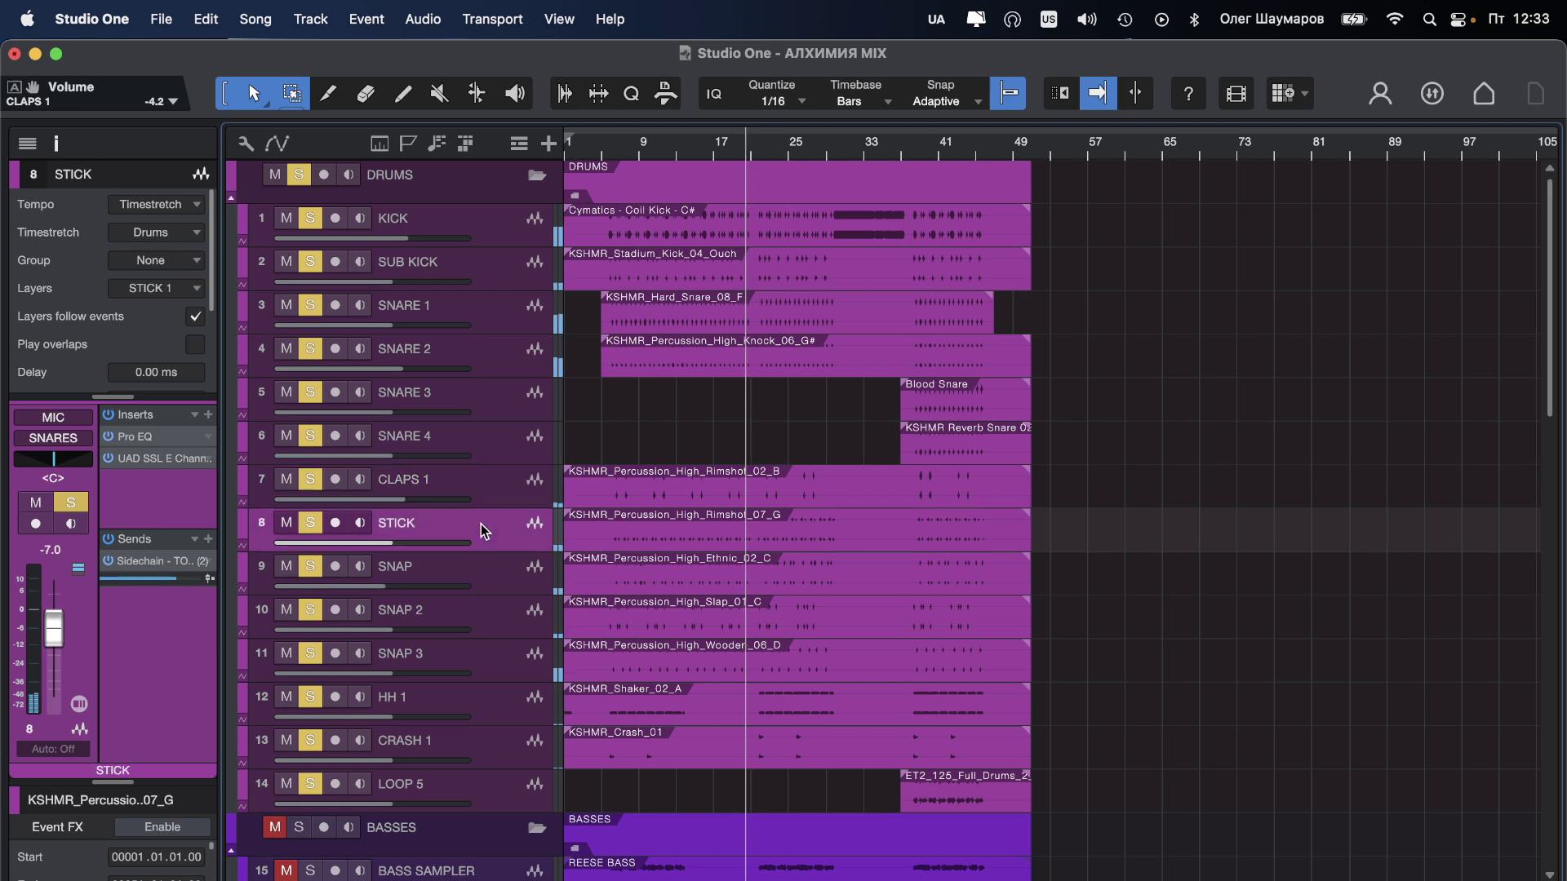
mouse_move(431, 541)
left_mouse_down()
mouse_move(475, 542)
mouse_move(418, 541)
left_mouse_up()
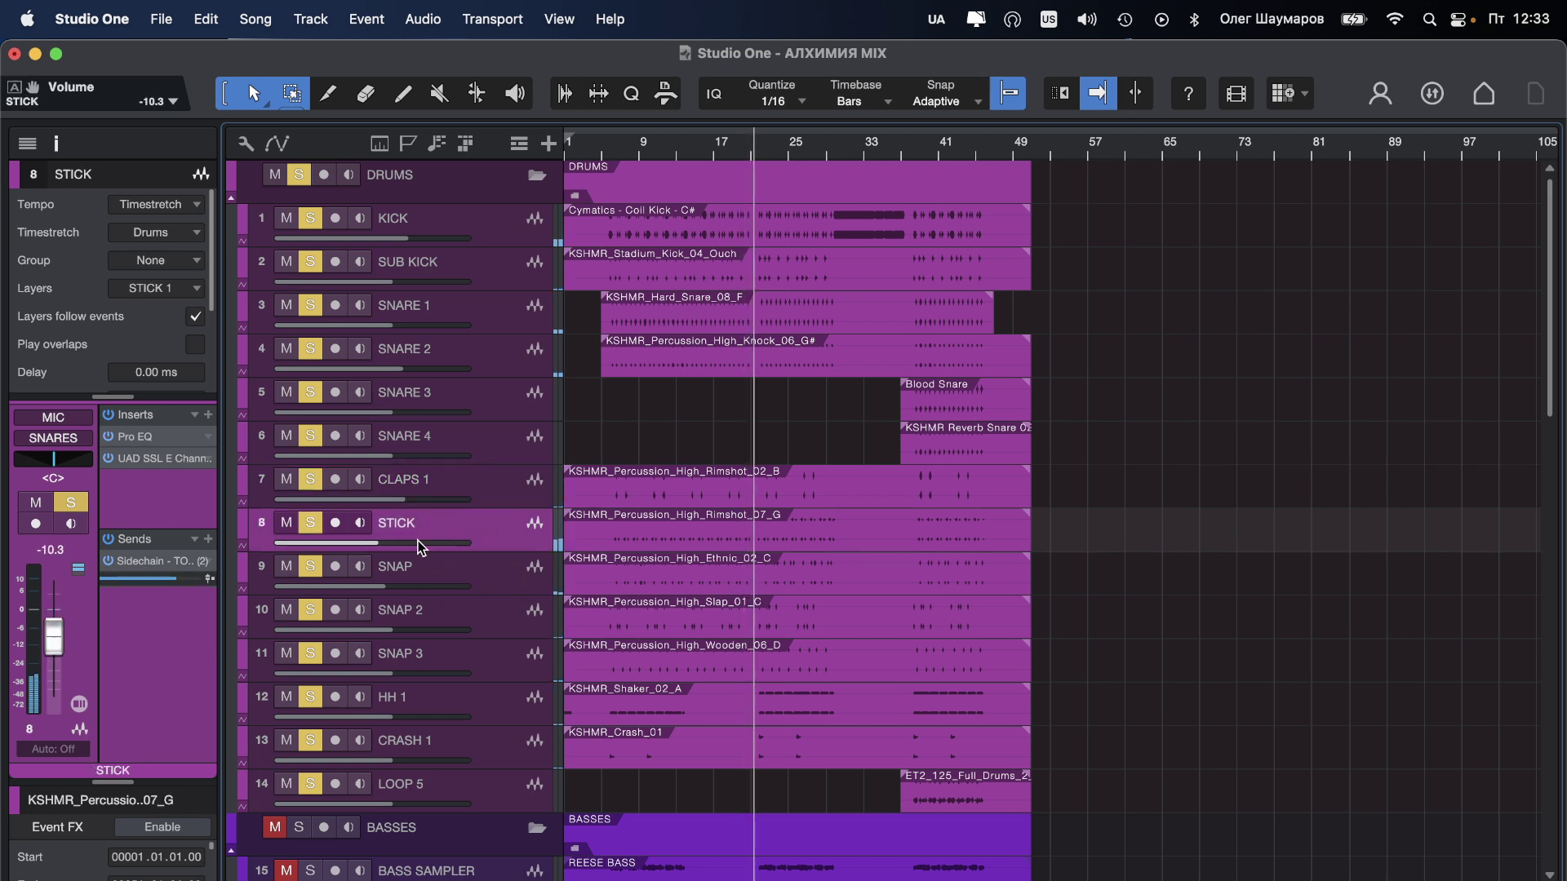
left_click(209, 539)
left_click(277, 562)
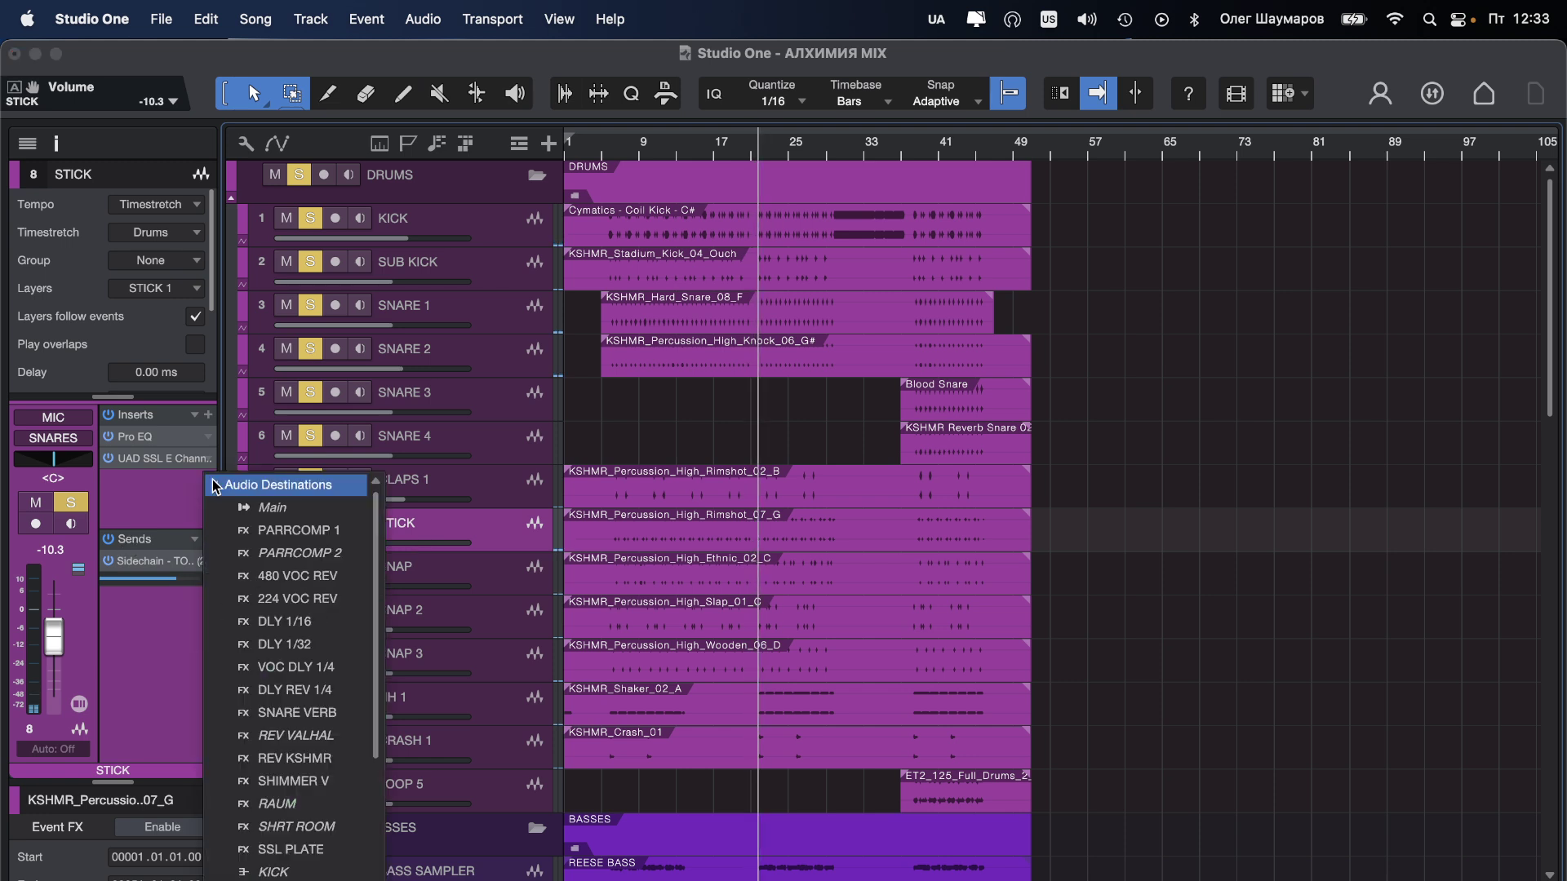
left_click(304, 826)
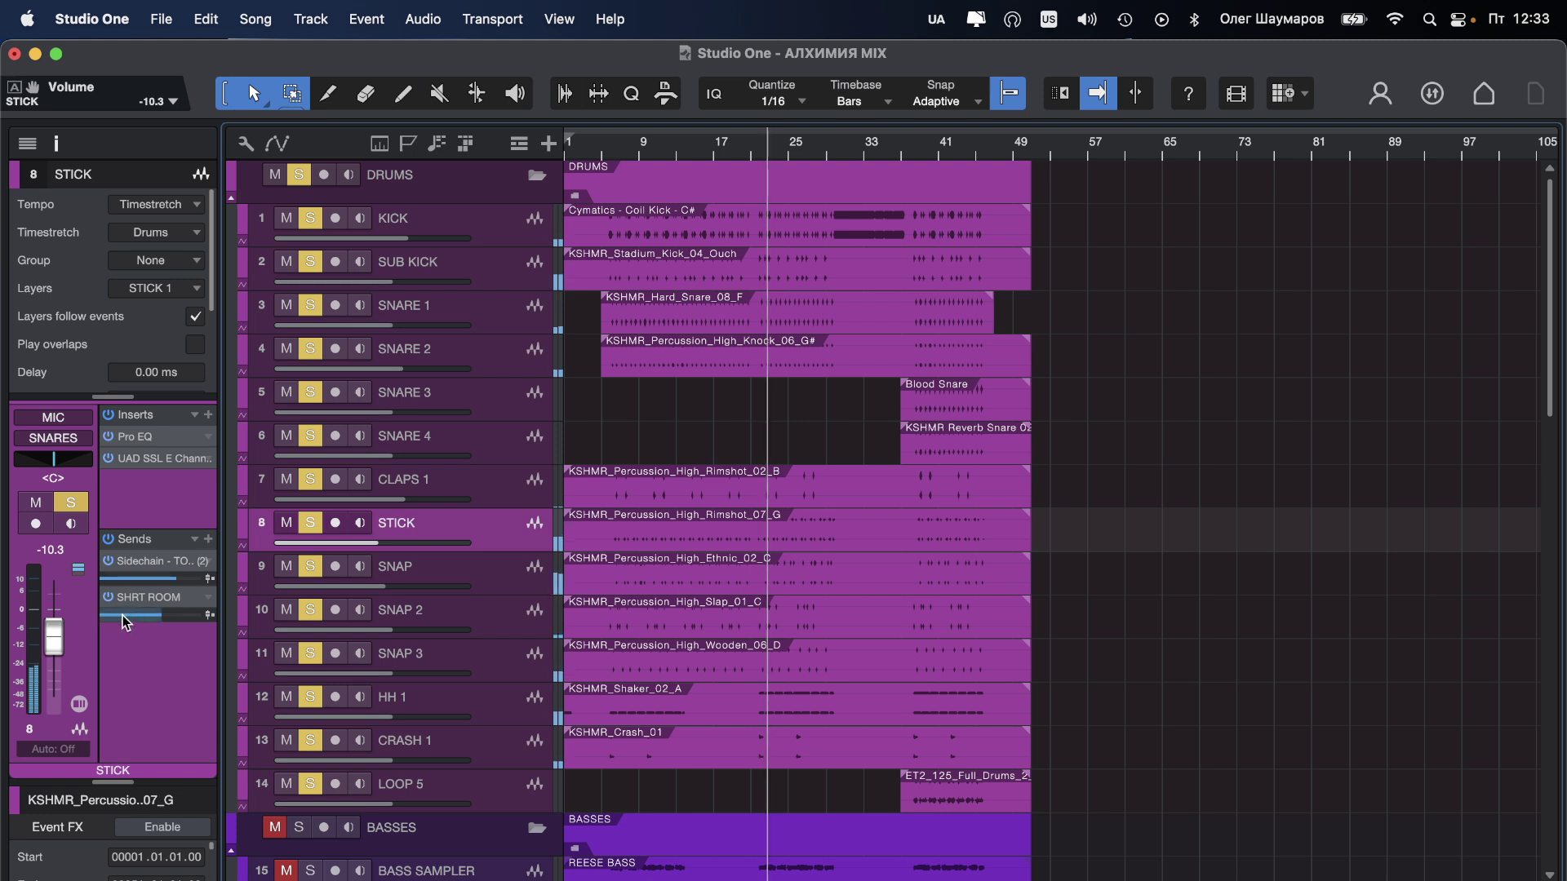
Step: Pan the STICK track to L40 and set its volume to -6.5 dB
left_click_drag(59, 464, 35, 471)
left_click_drag(50, 640, 52, 633)
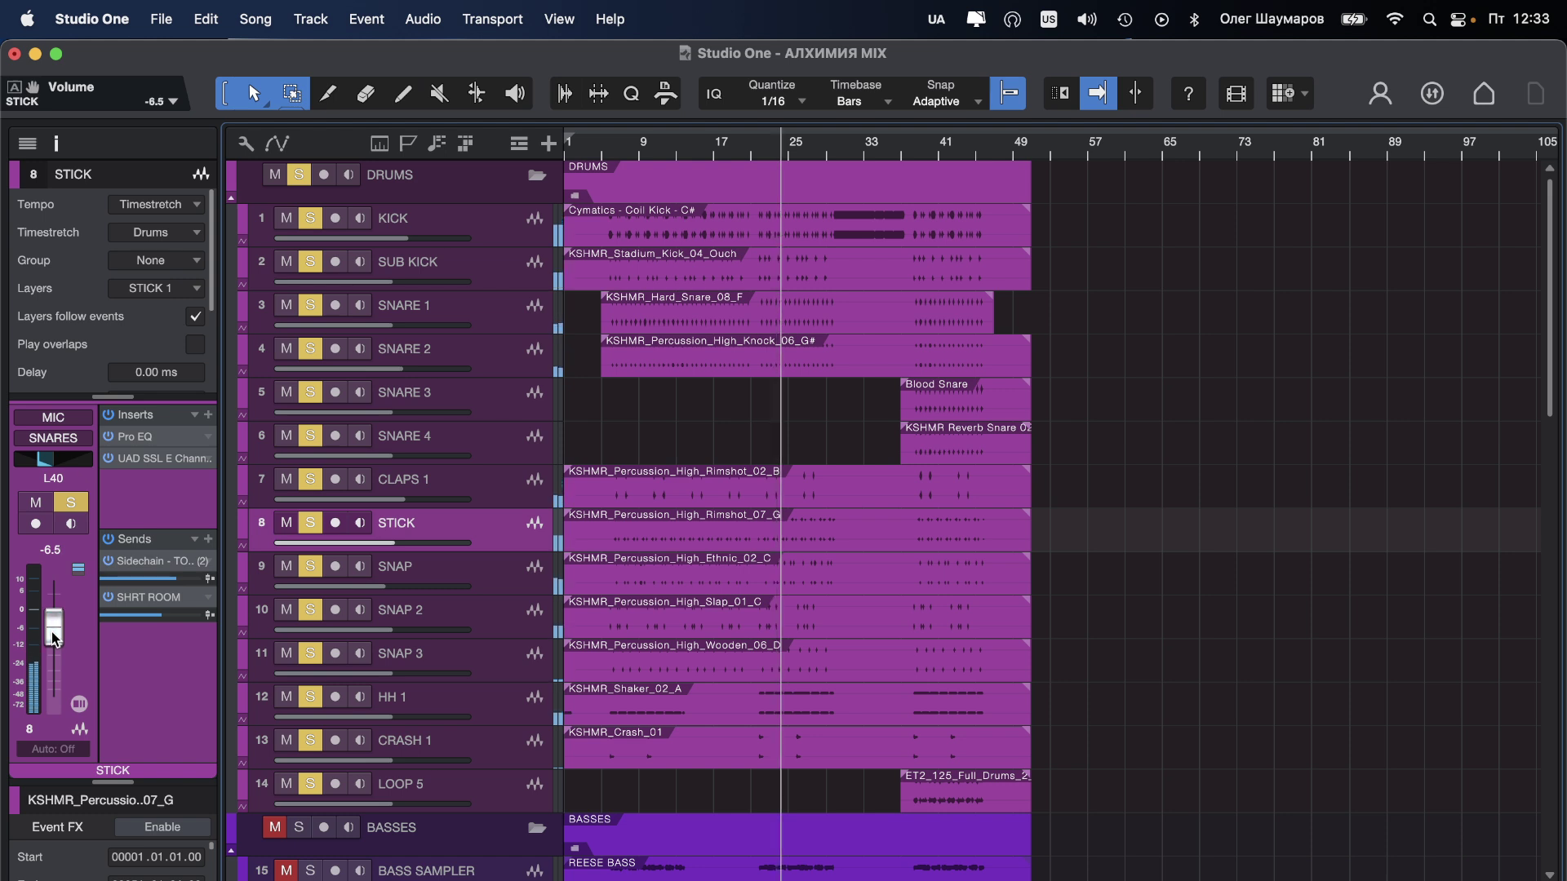
Step: Pan the SNAP track to R64 and set its volume to -8.1 dB
mouse_move(427, 589)
left_mouse_down()
mouse_move(537, 589)
mouse_move(441, 587)
left_mouse_up()
left_click(454, 557)
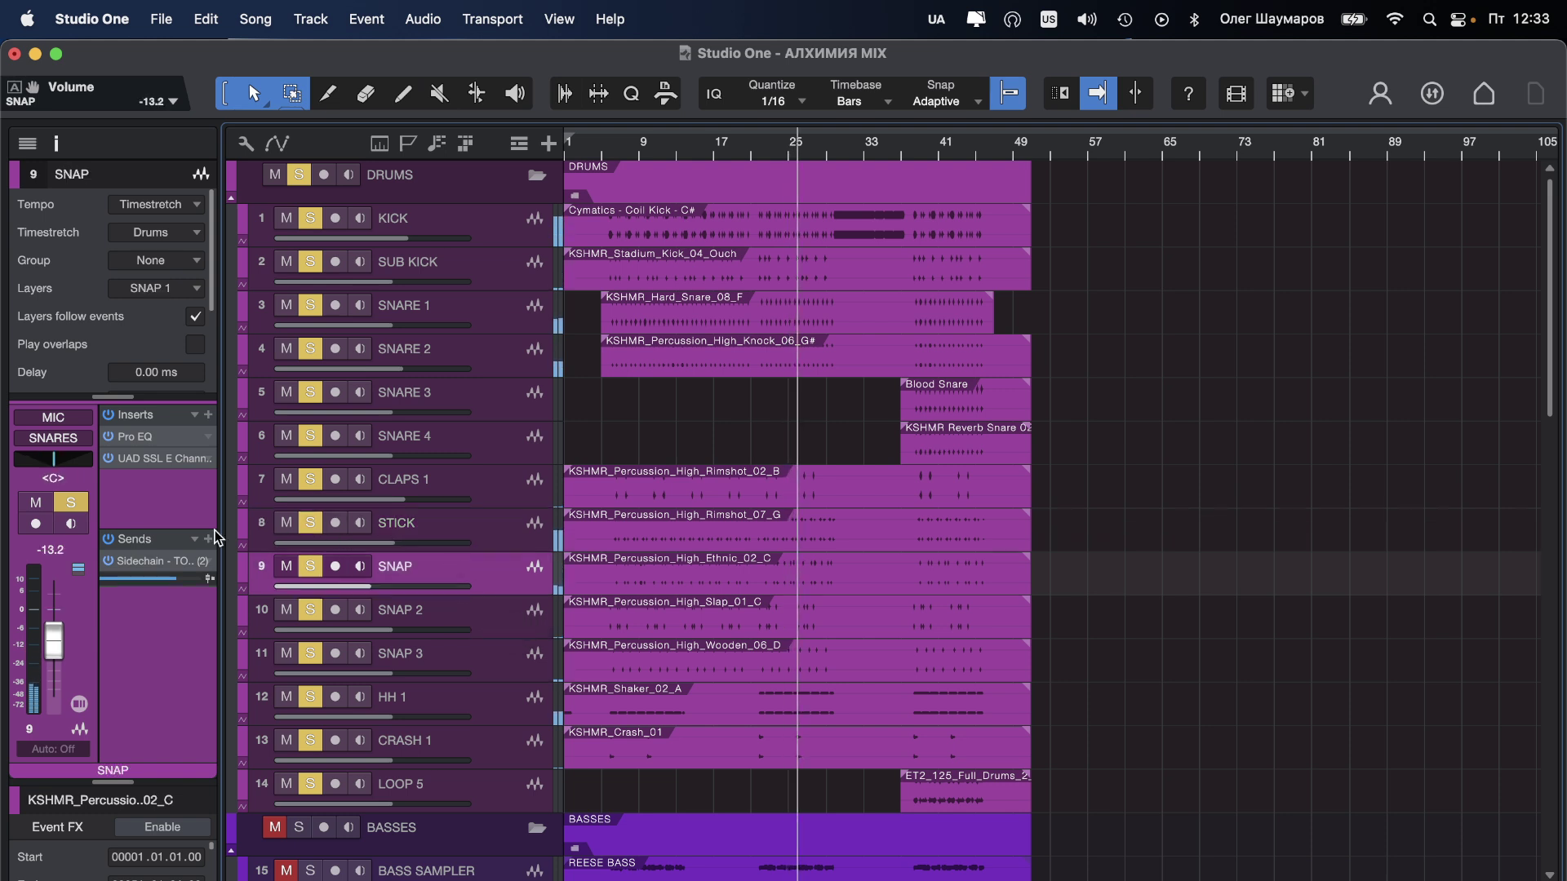
left_click_drag(60, 464, 67, 460)
left_click_drag(66, 612, 59, 621)
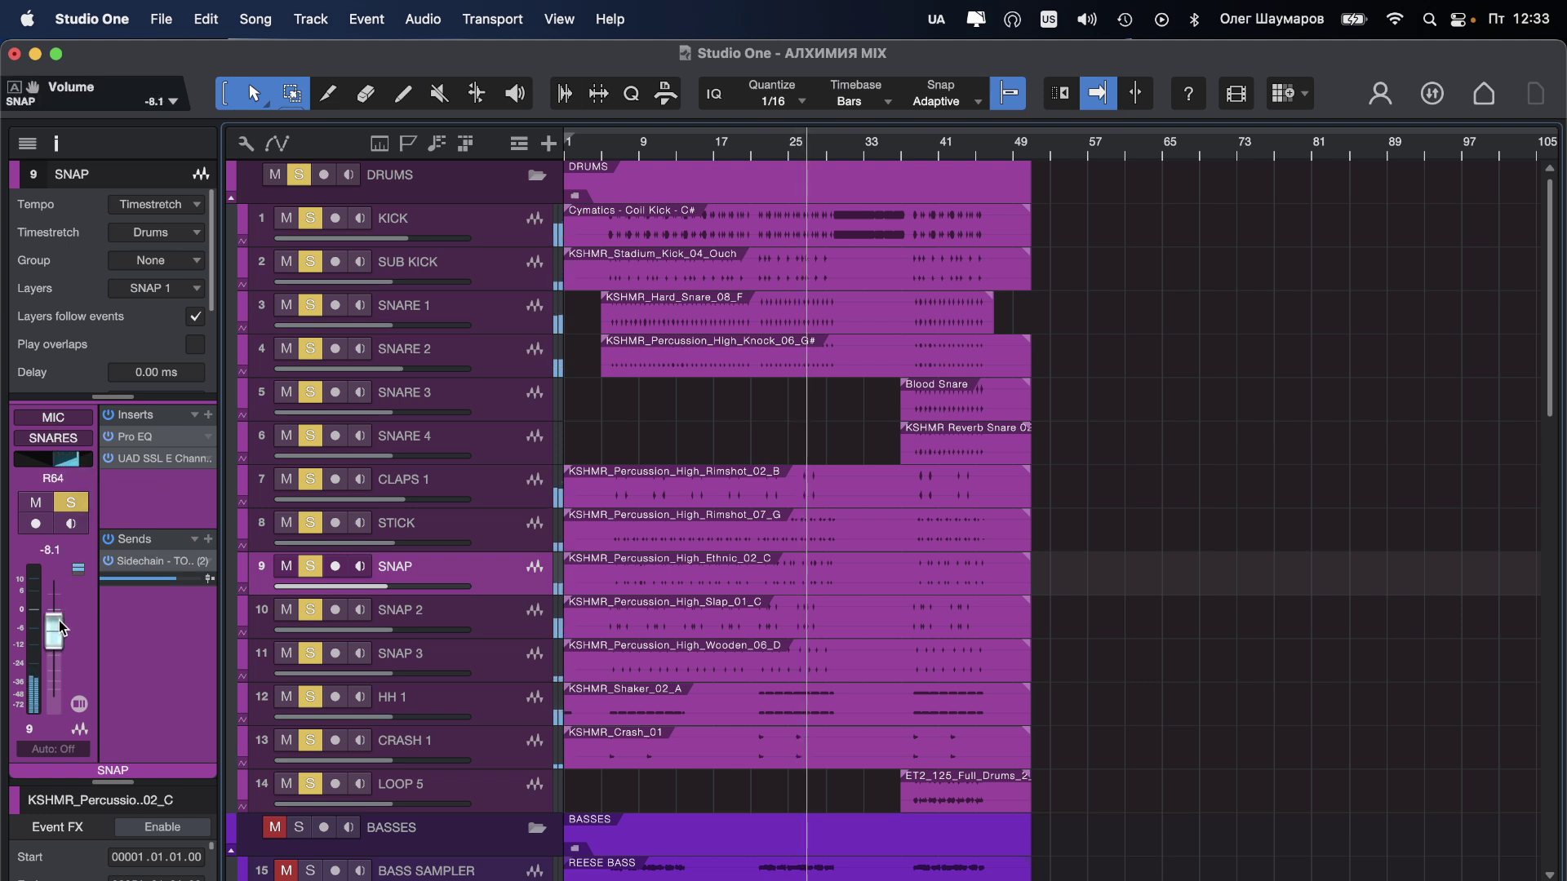
Step: Pan the STICK track to L59 and set its volume to -7.7 dB
left_click(509, 540)
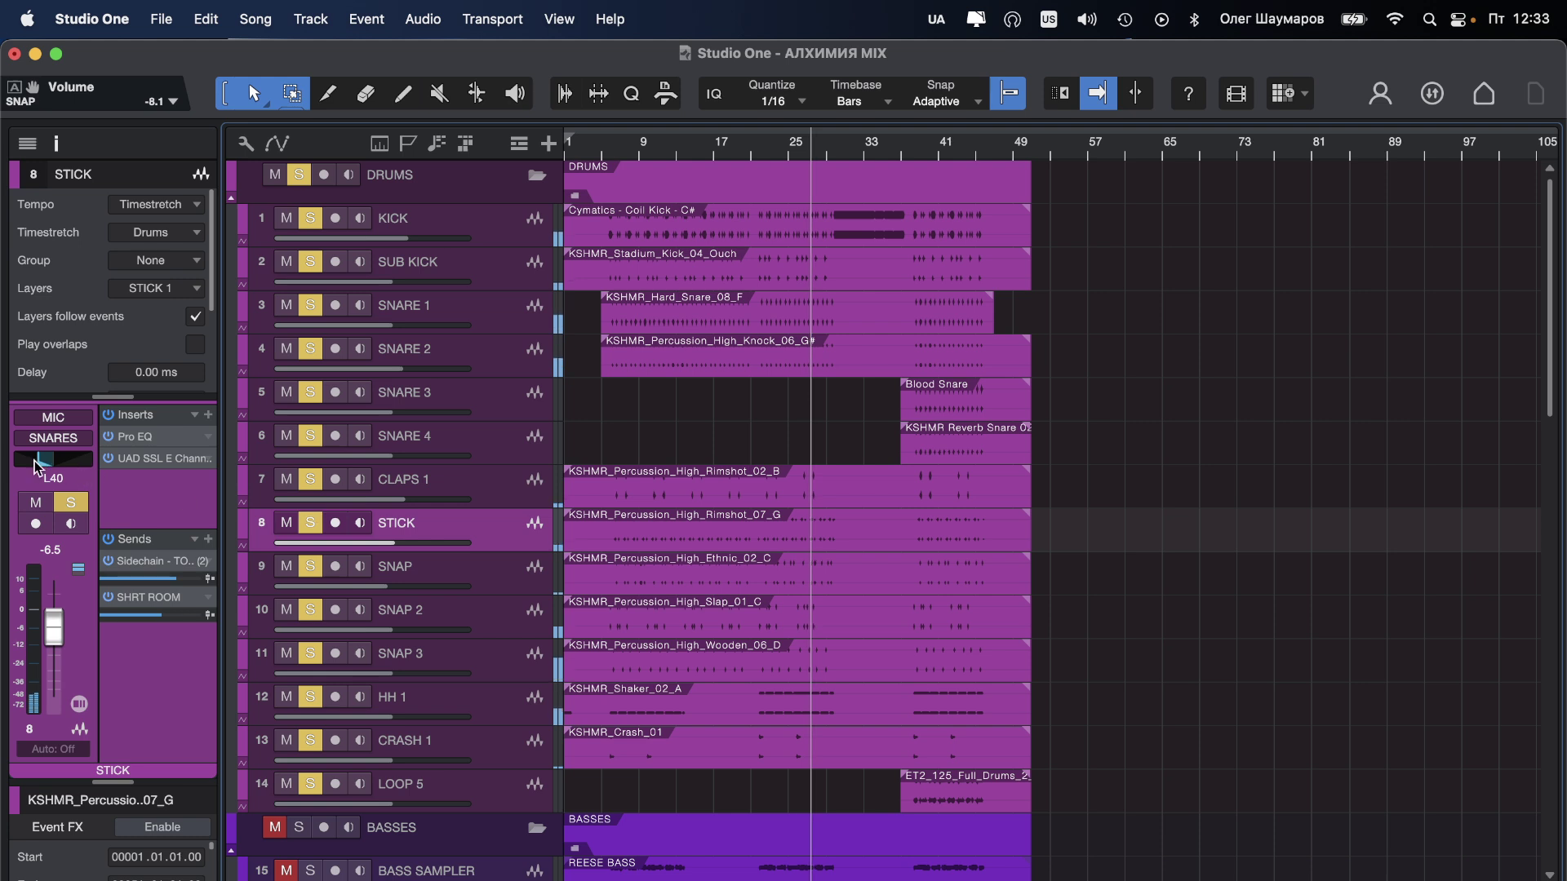
left_click_drag(42, 459, 31, 463)
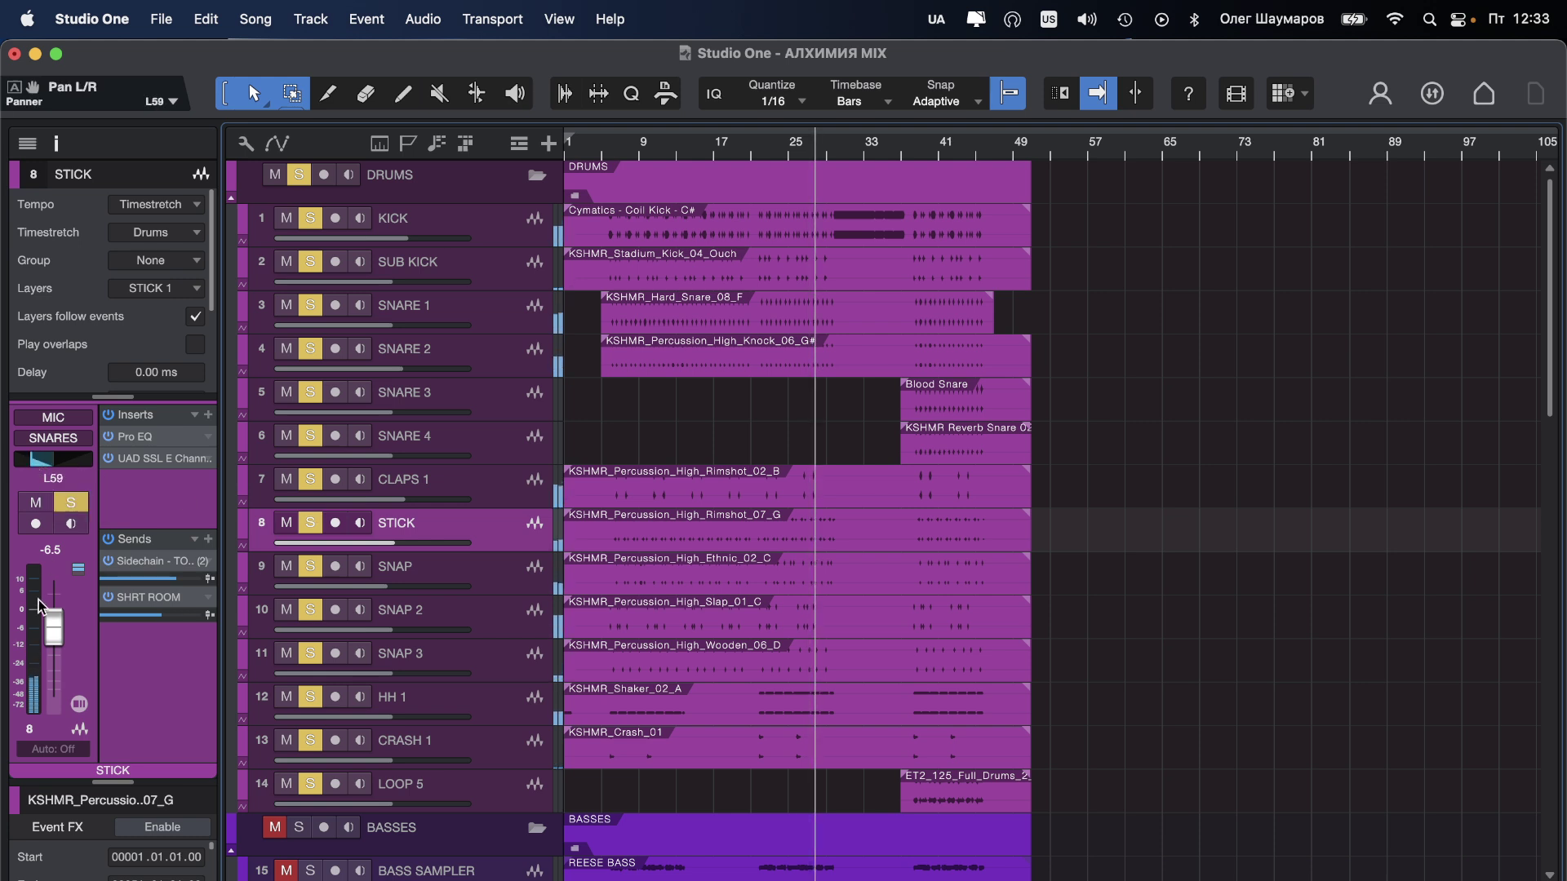
left_click_drag(49, 628, 48, 641)
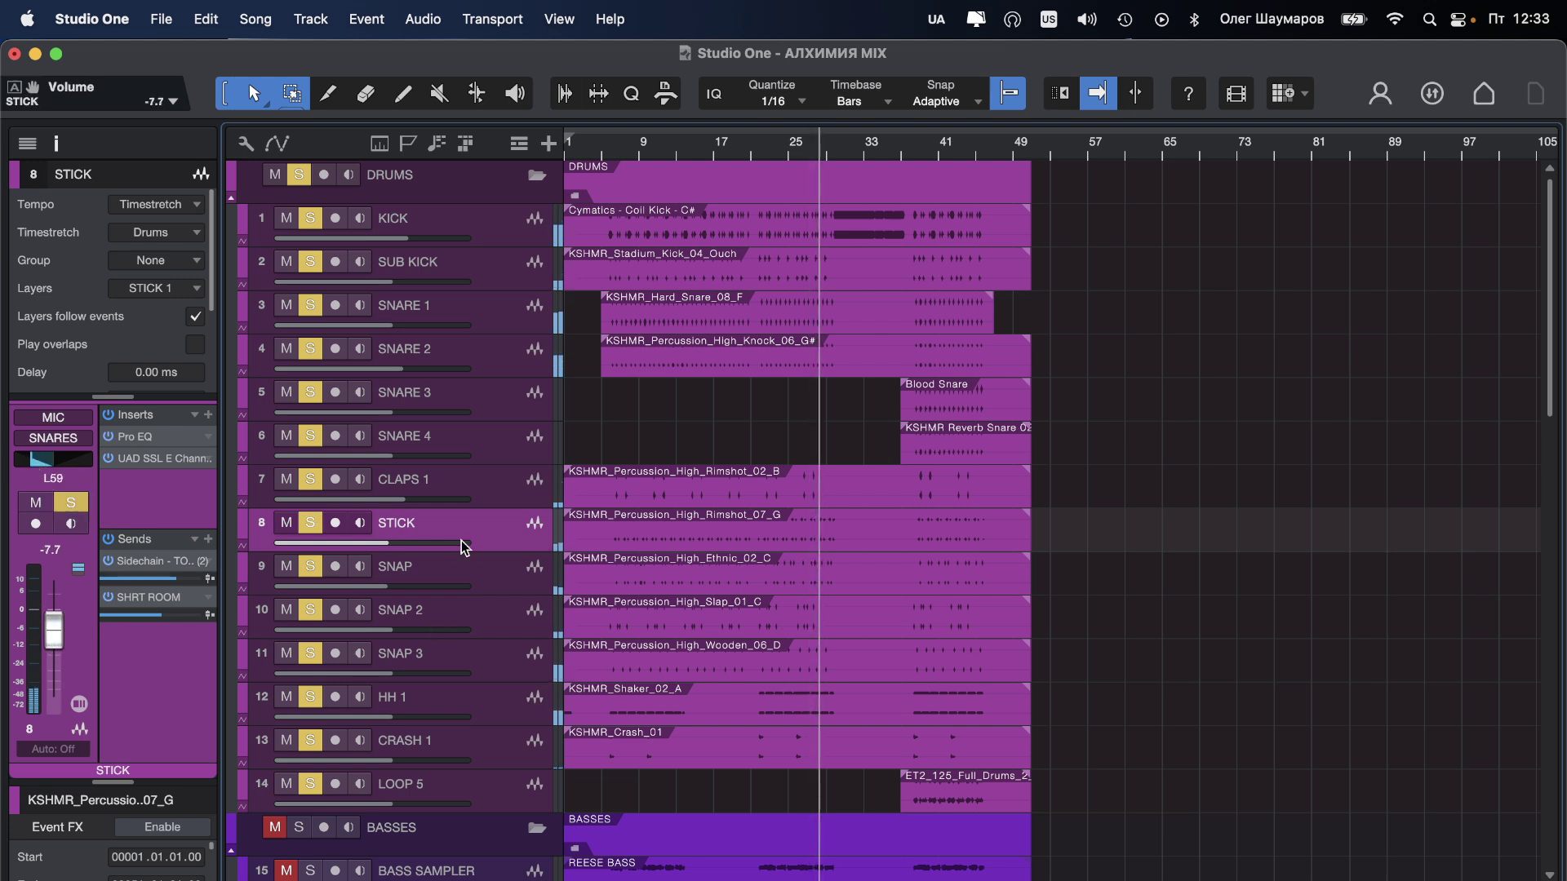
Step: Add a send from the SNAP track to the SHRT ROOM effect channel
left_click(480, 569)
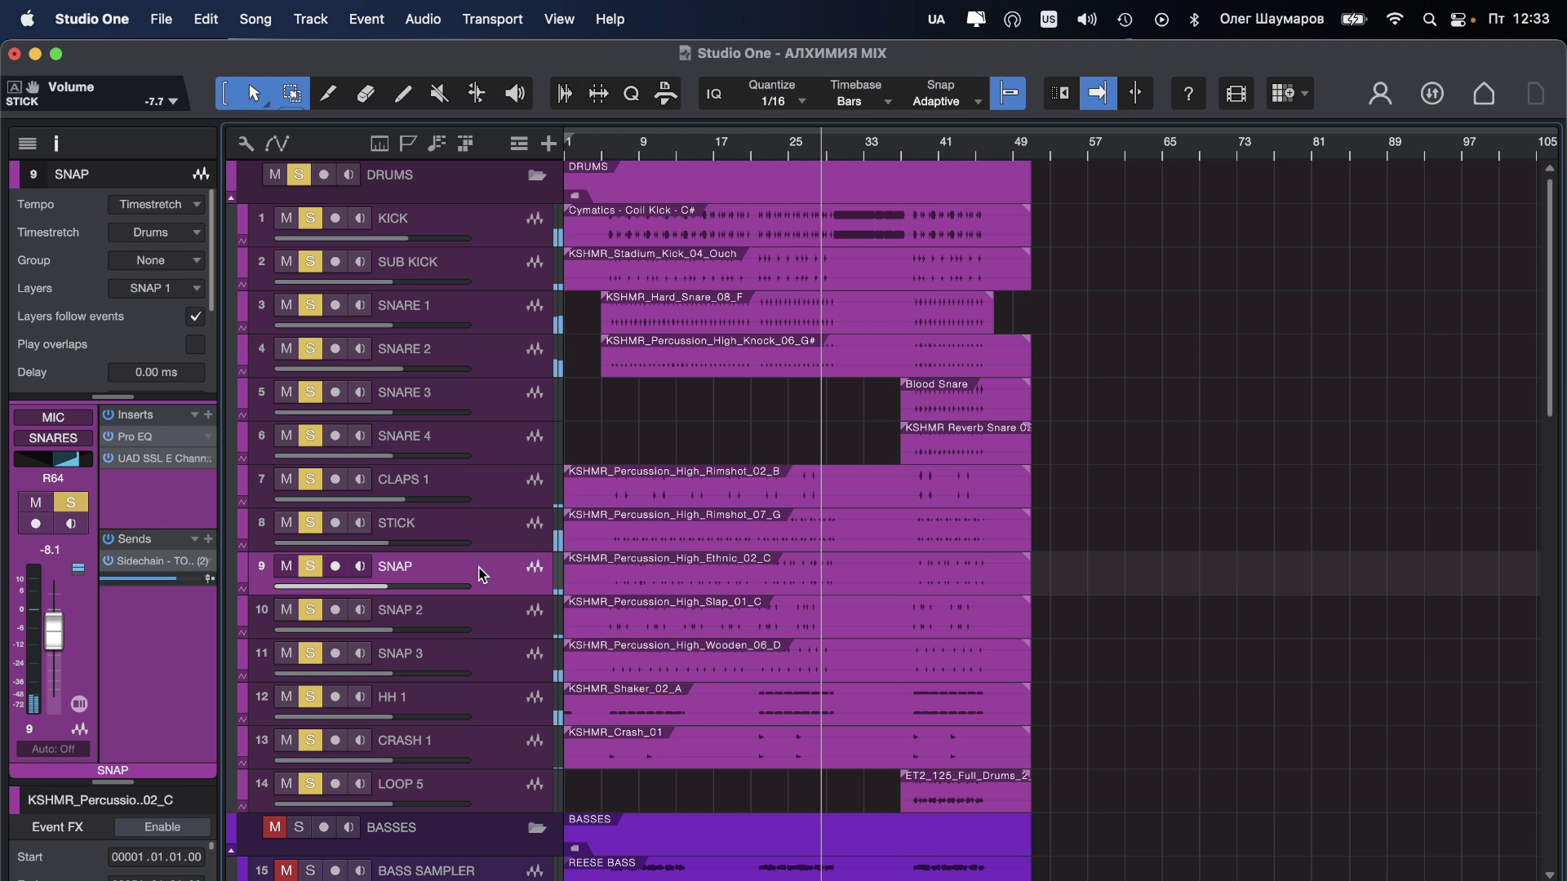
left_click(209, 540)
left_click(220, 563)
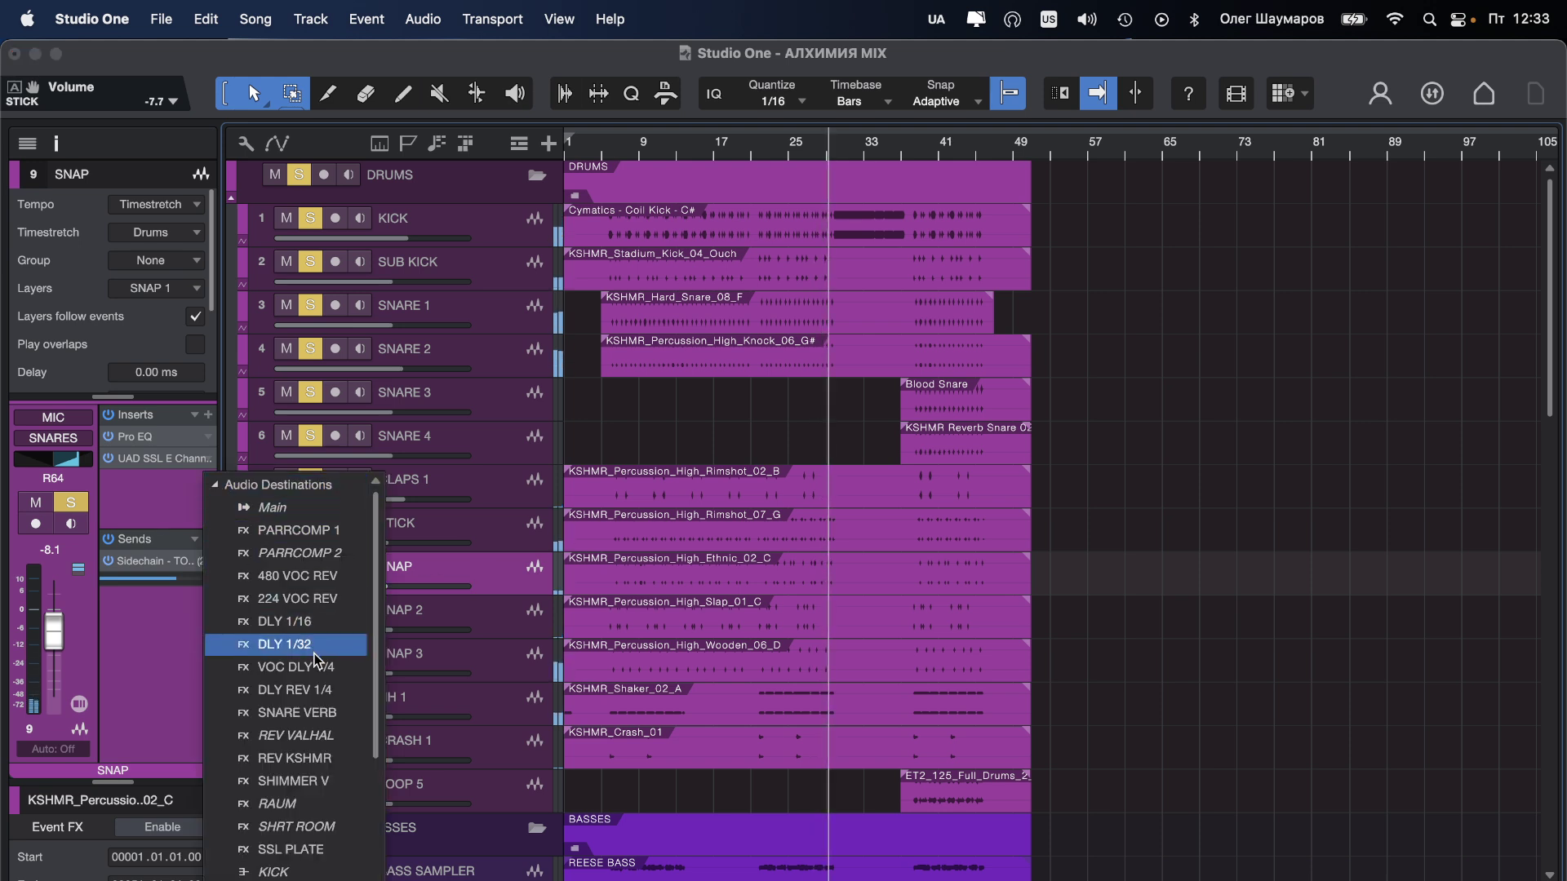
left_click(328, 829)
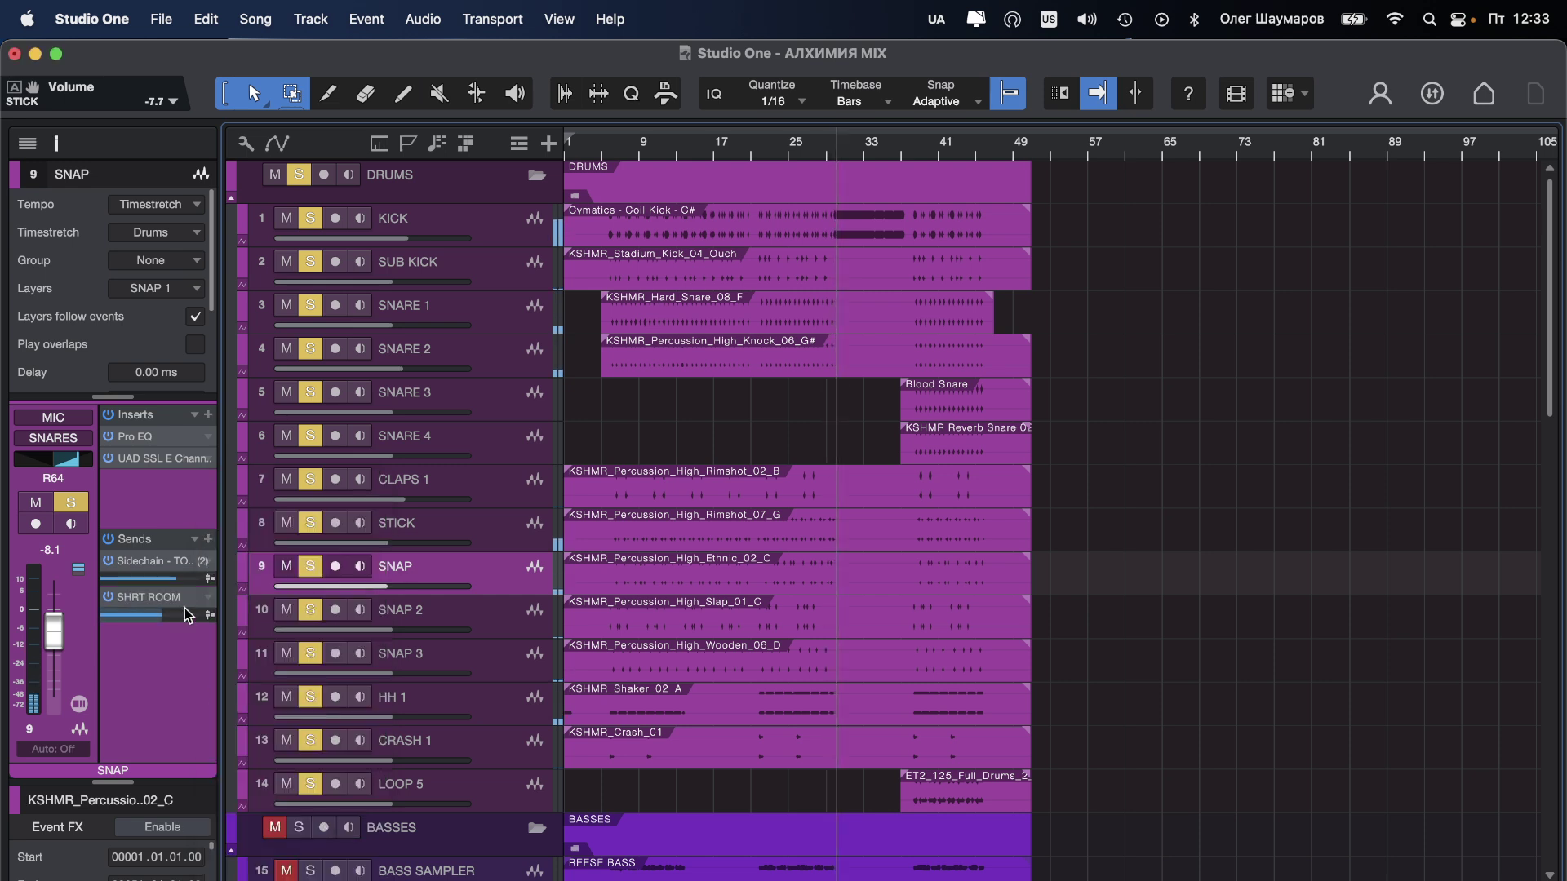
Step: Replay the drum section, pan the SNAP track to R70 and set its volume to -9.3 dB
left_click(758, 153)
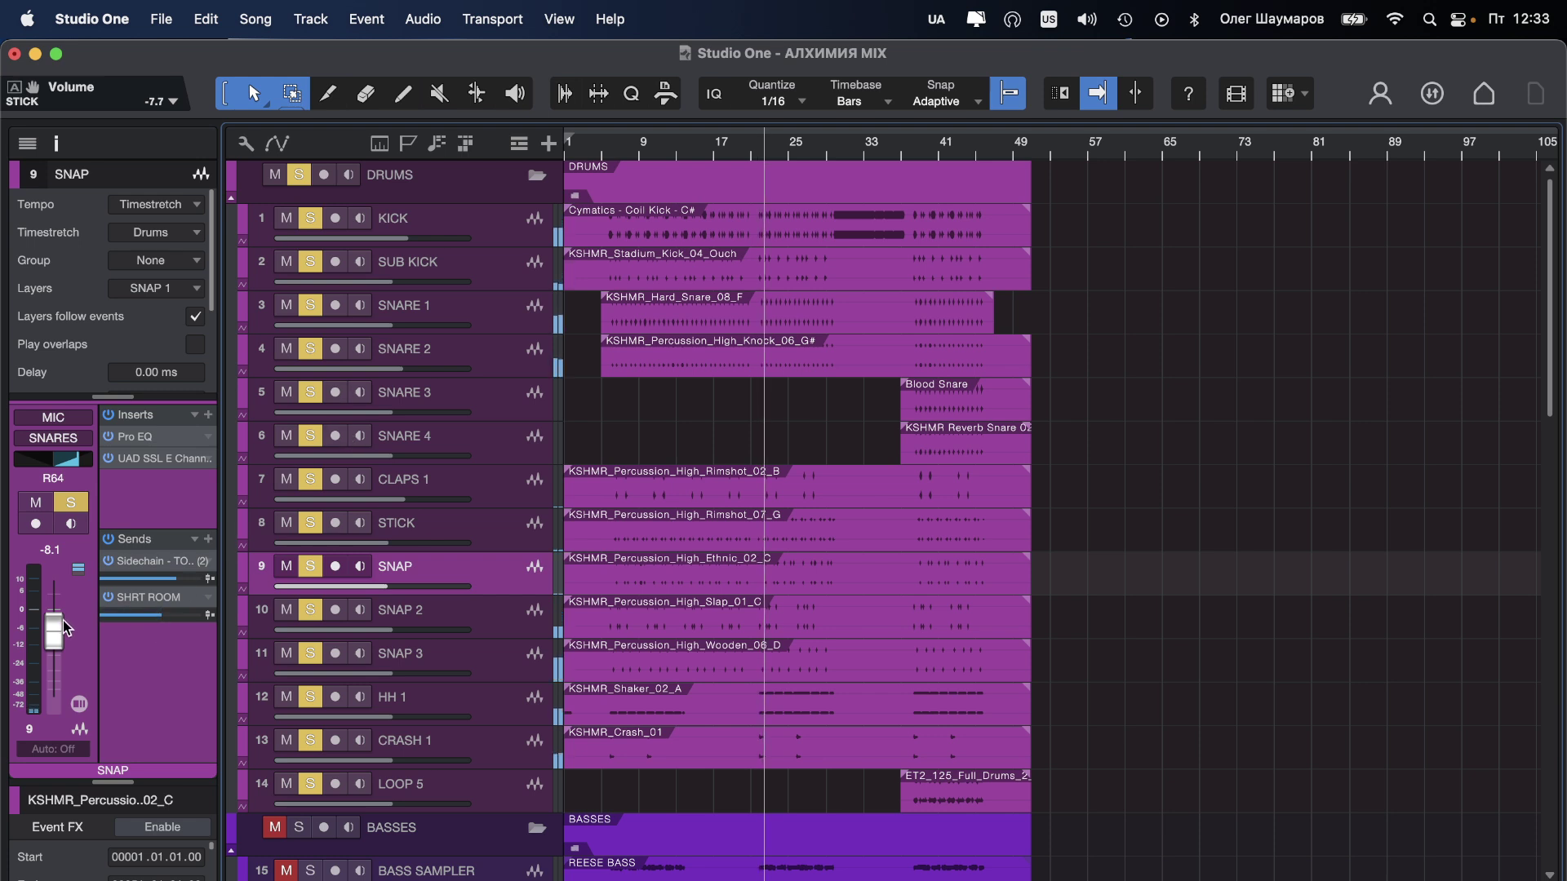
mouse_move(82, 472)
scroll(82, 472, "up", 6)
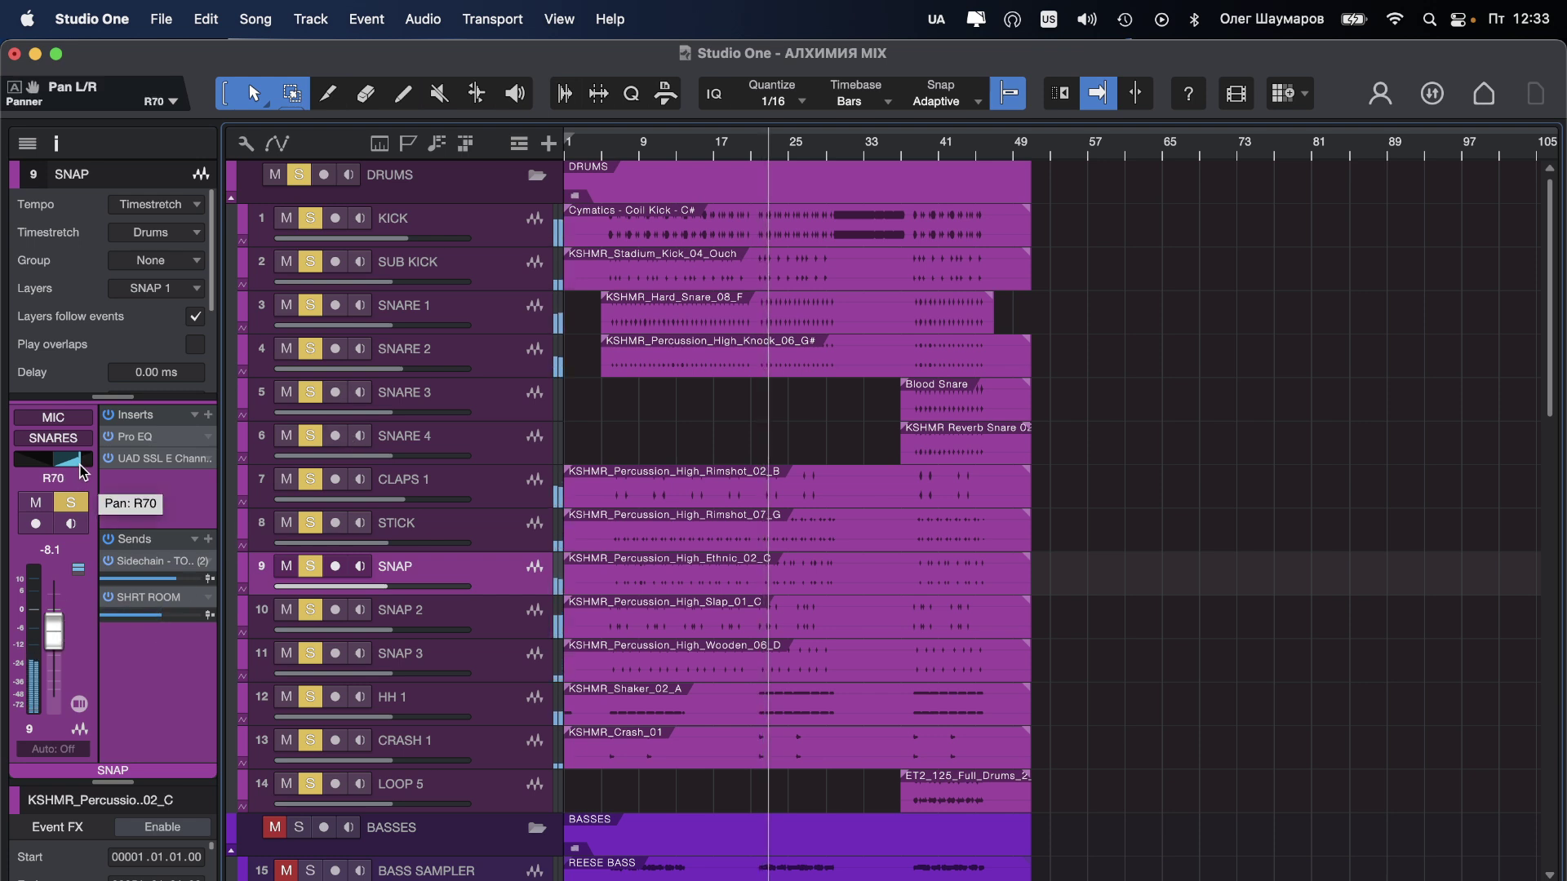
scroll(51, 646, "down", 3)
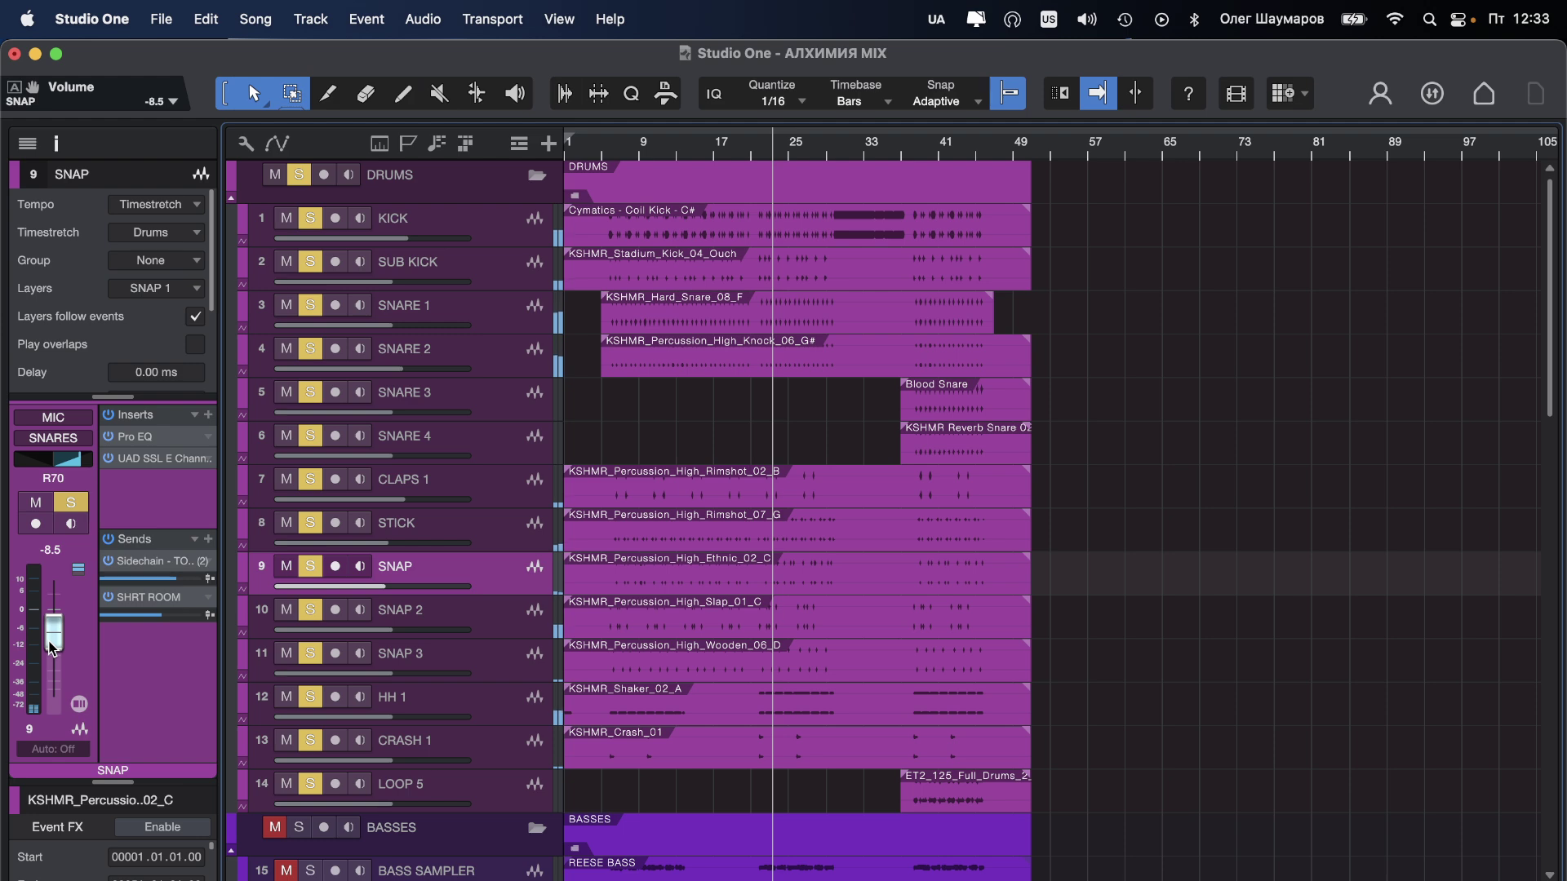
left_click(620, 153)
Step: Show the mixer console and set the TOP bus volume to -5.7 dB
key("F3")
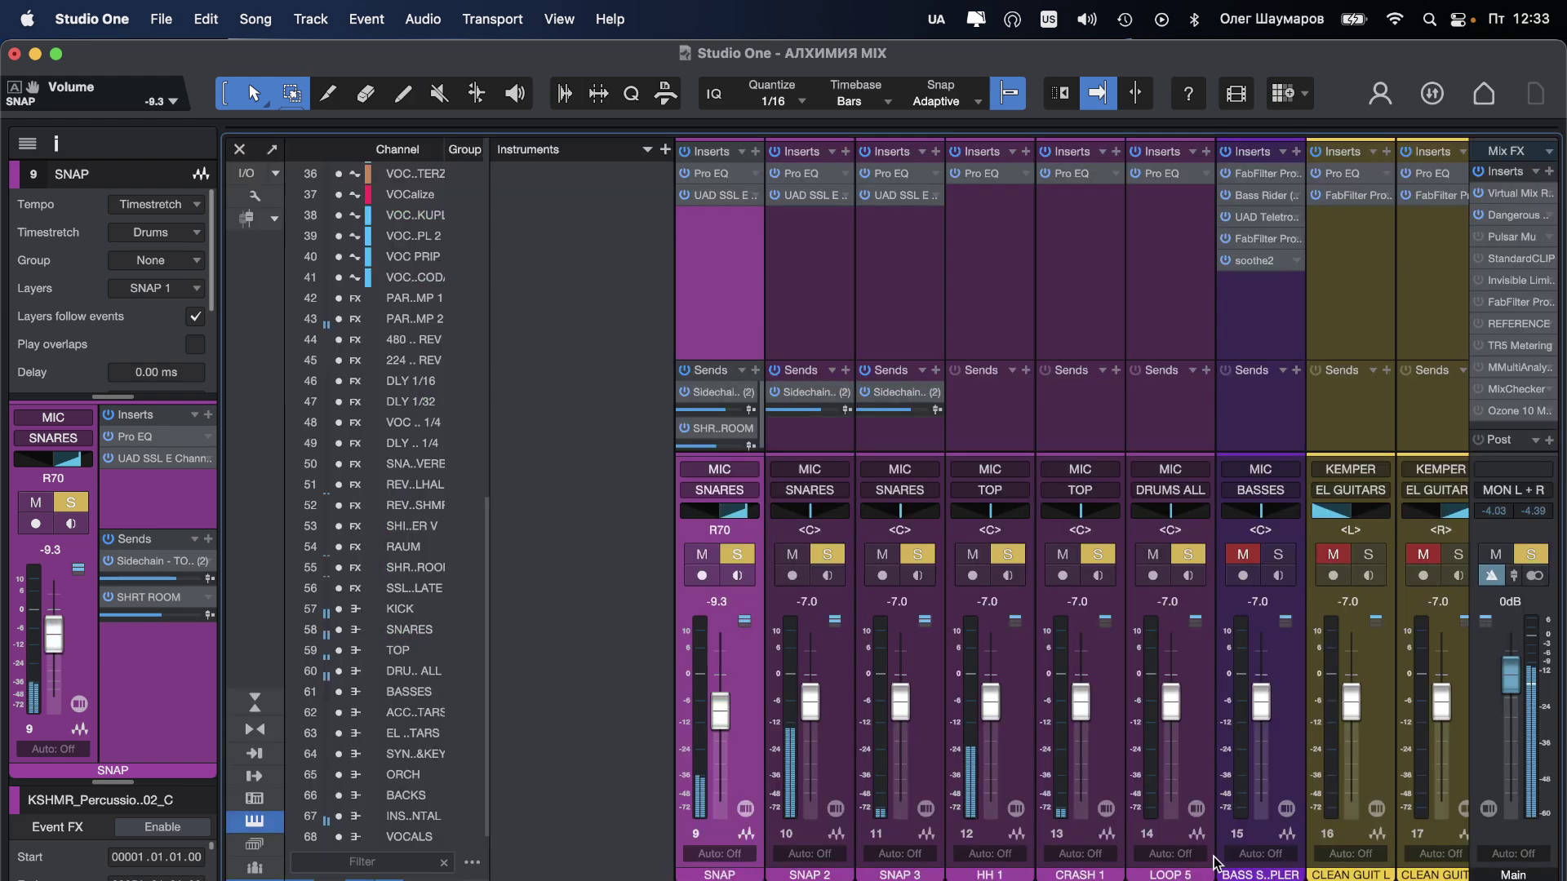
scroll(826, 863, "right", 15)
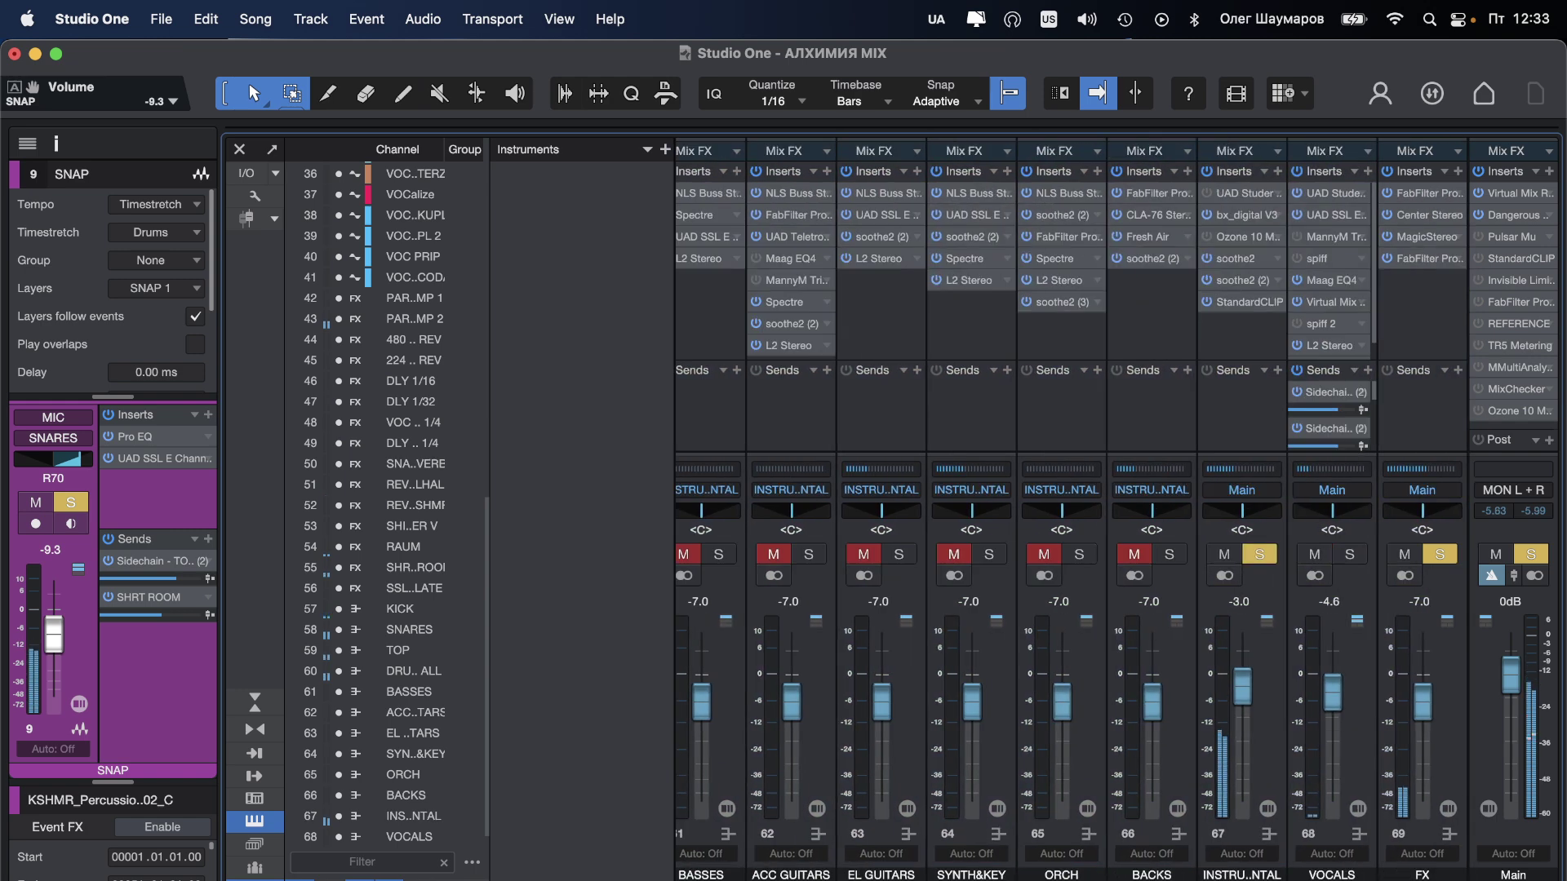
scroll(1324, 879, "left", 5)
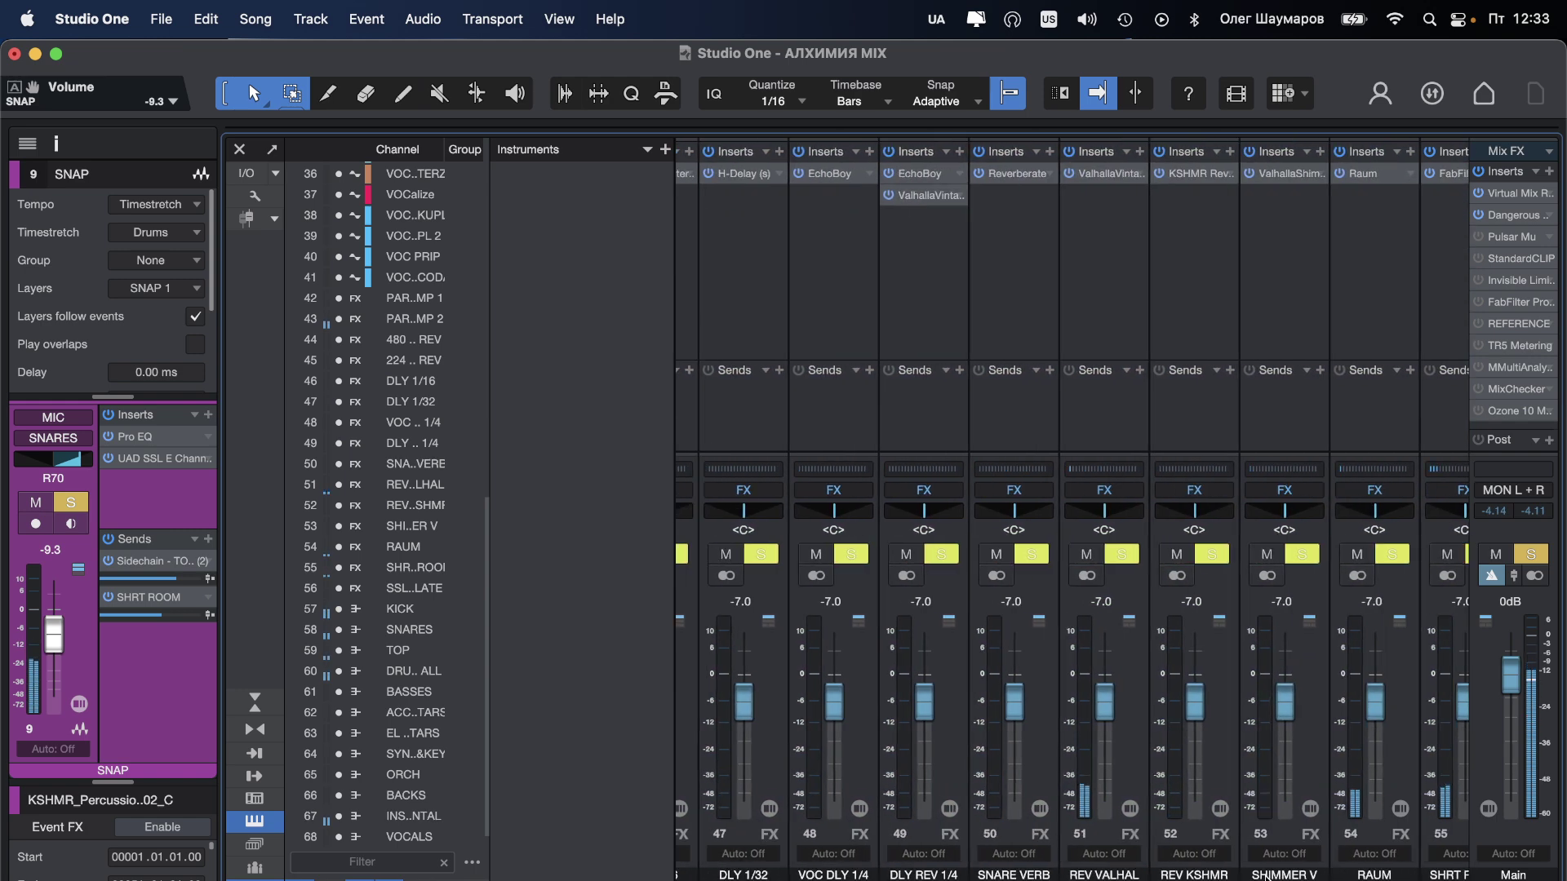
scroll(1324, 879, "right", 2)
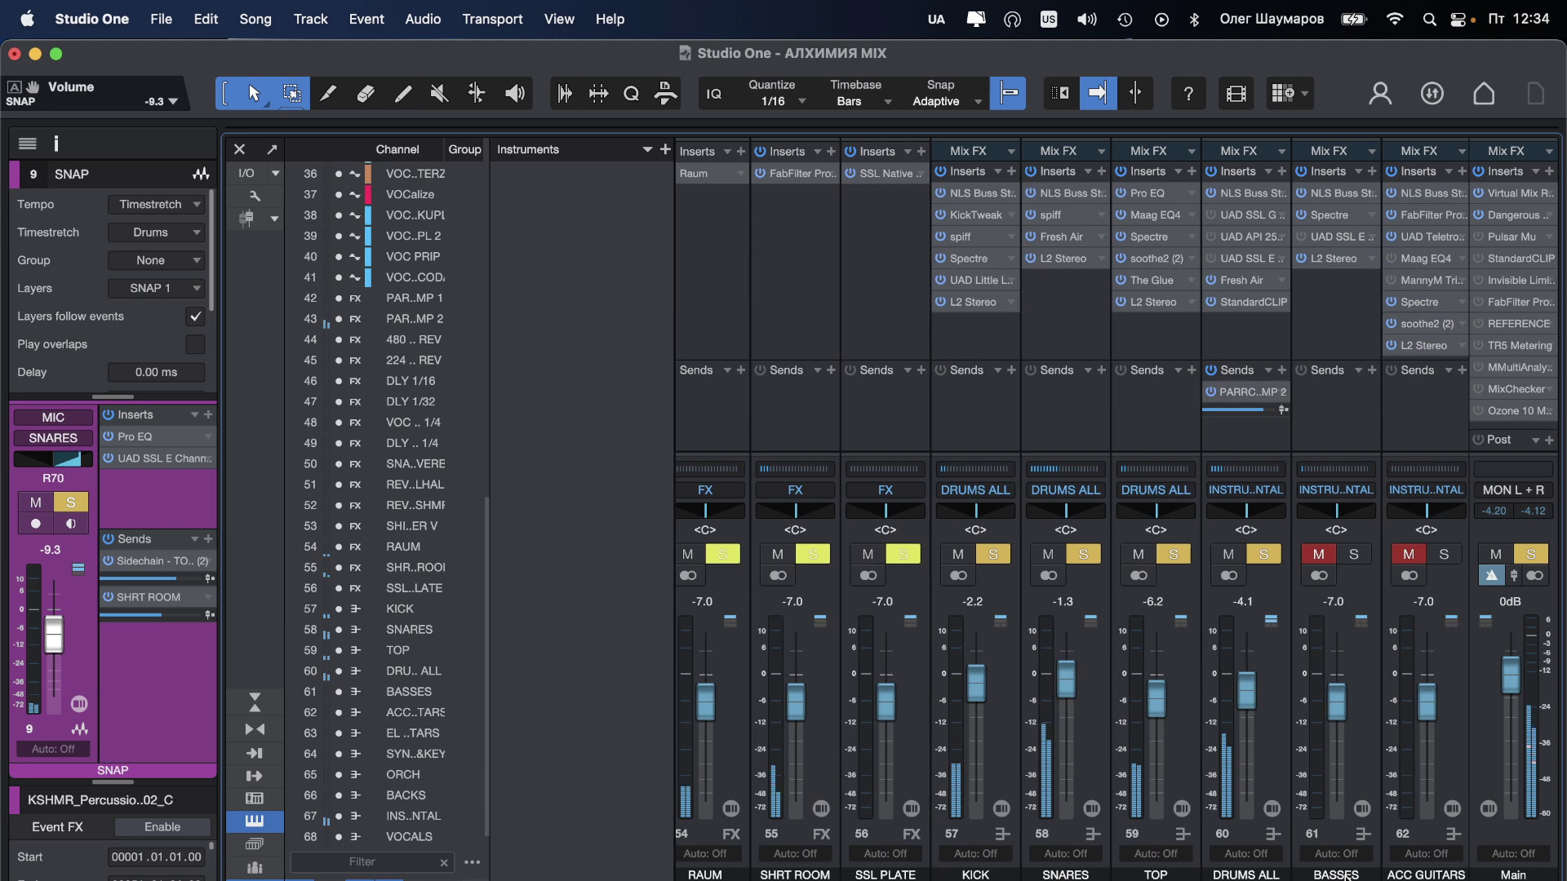
left_click_drag(1156, 698, 1156, 695)
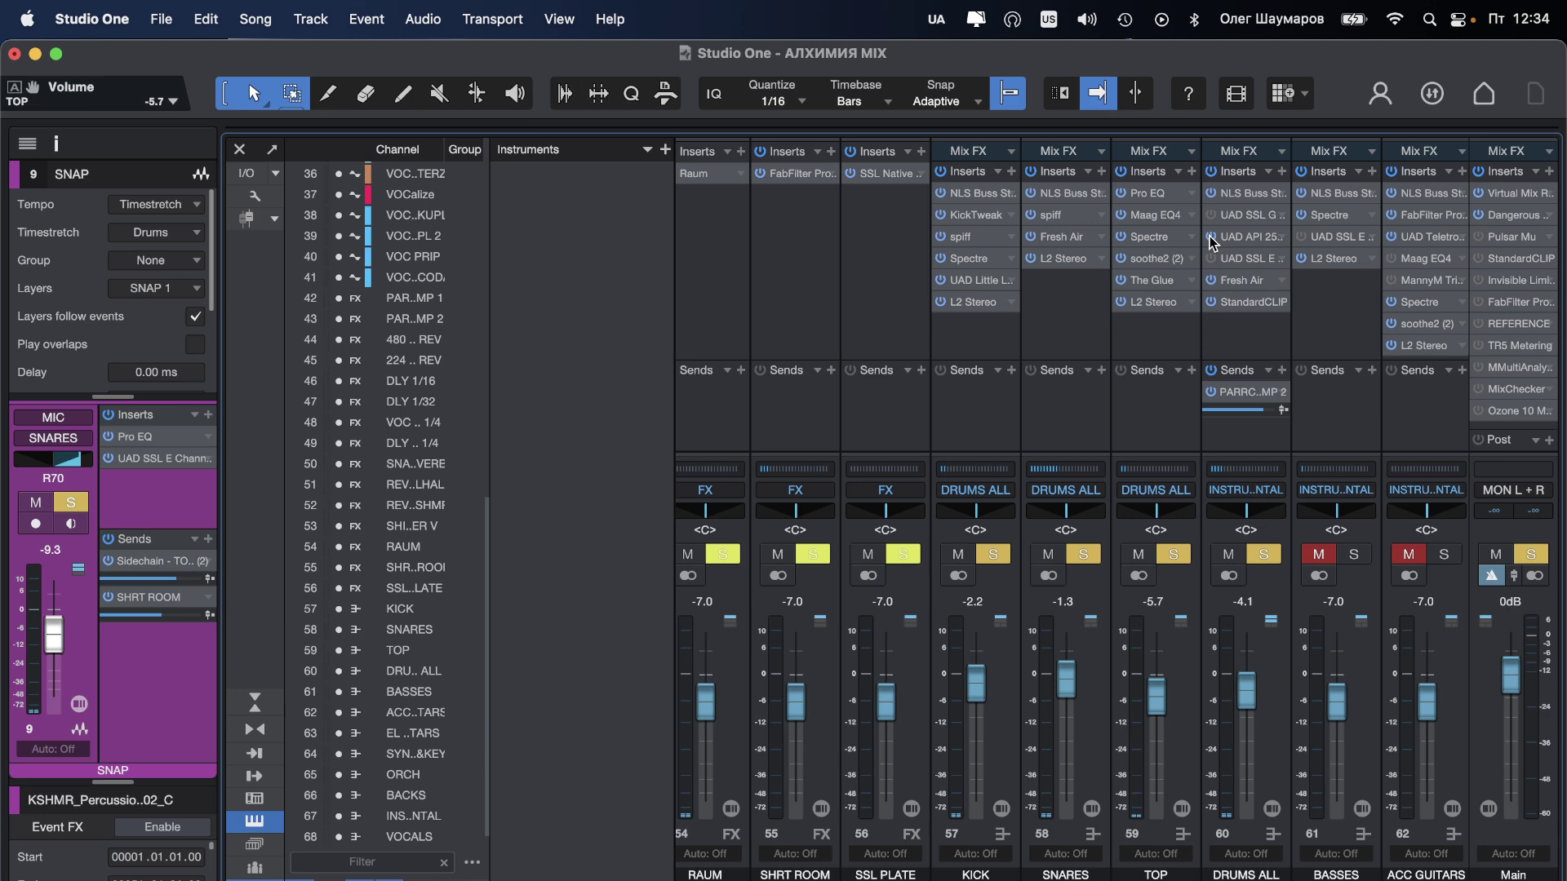
Step: Adjust the UAD API 2500 on the DRUMS ALL bus to threshold -1.3 dB, mix 36 % and gain 3.5 dB during playback
left_click(1241, 244)
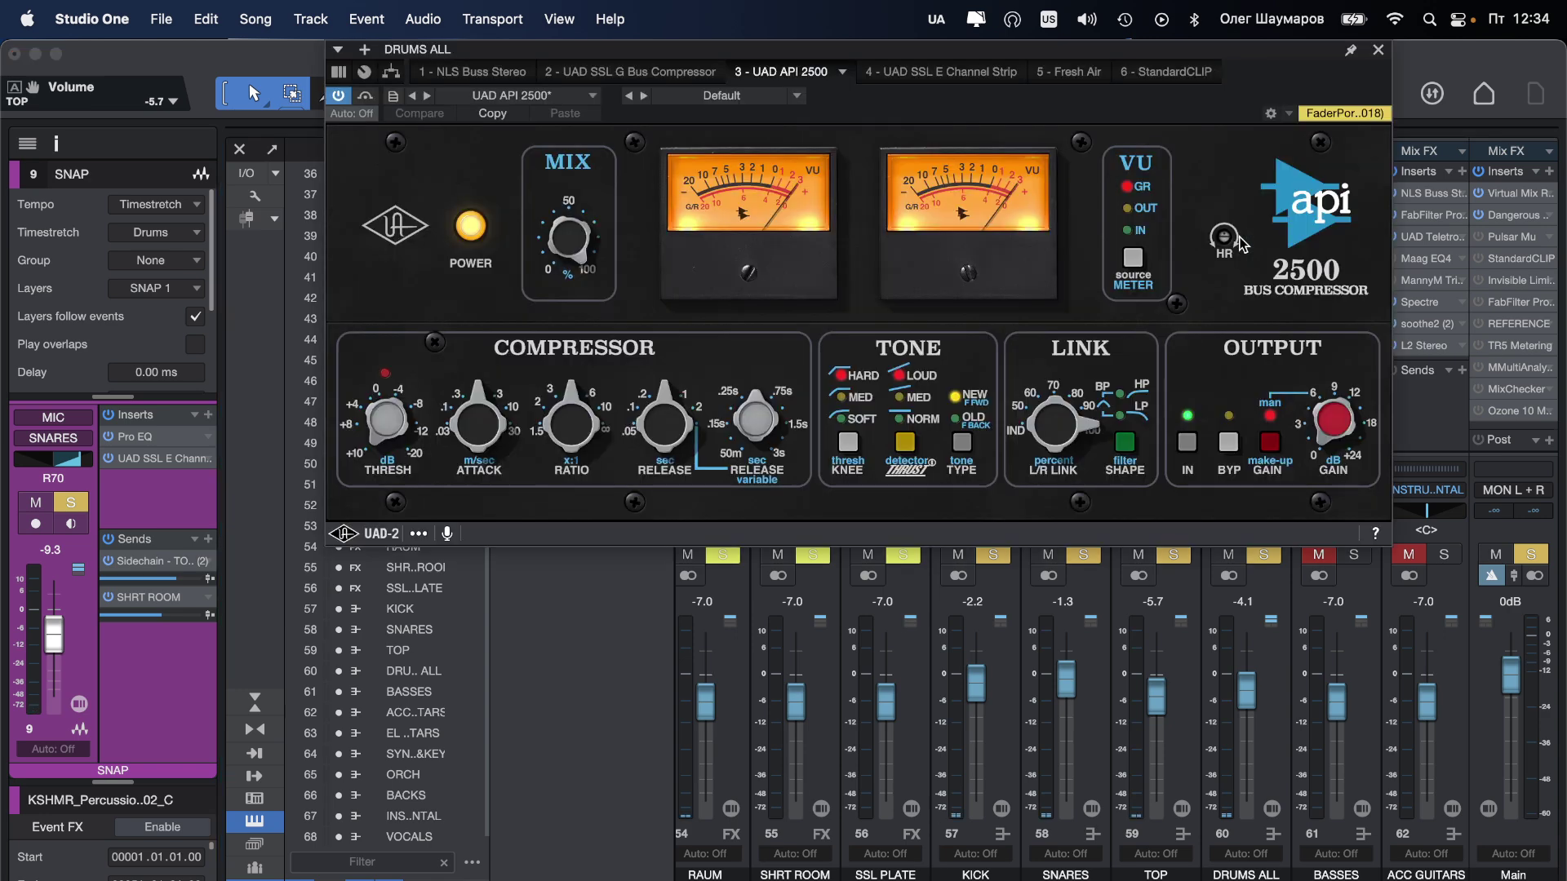
key("space")
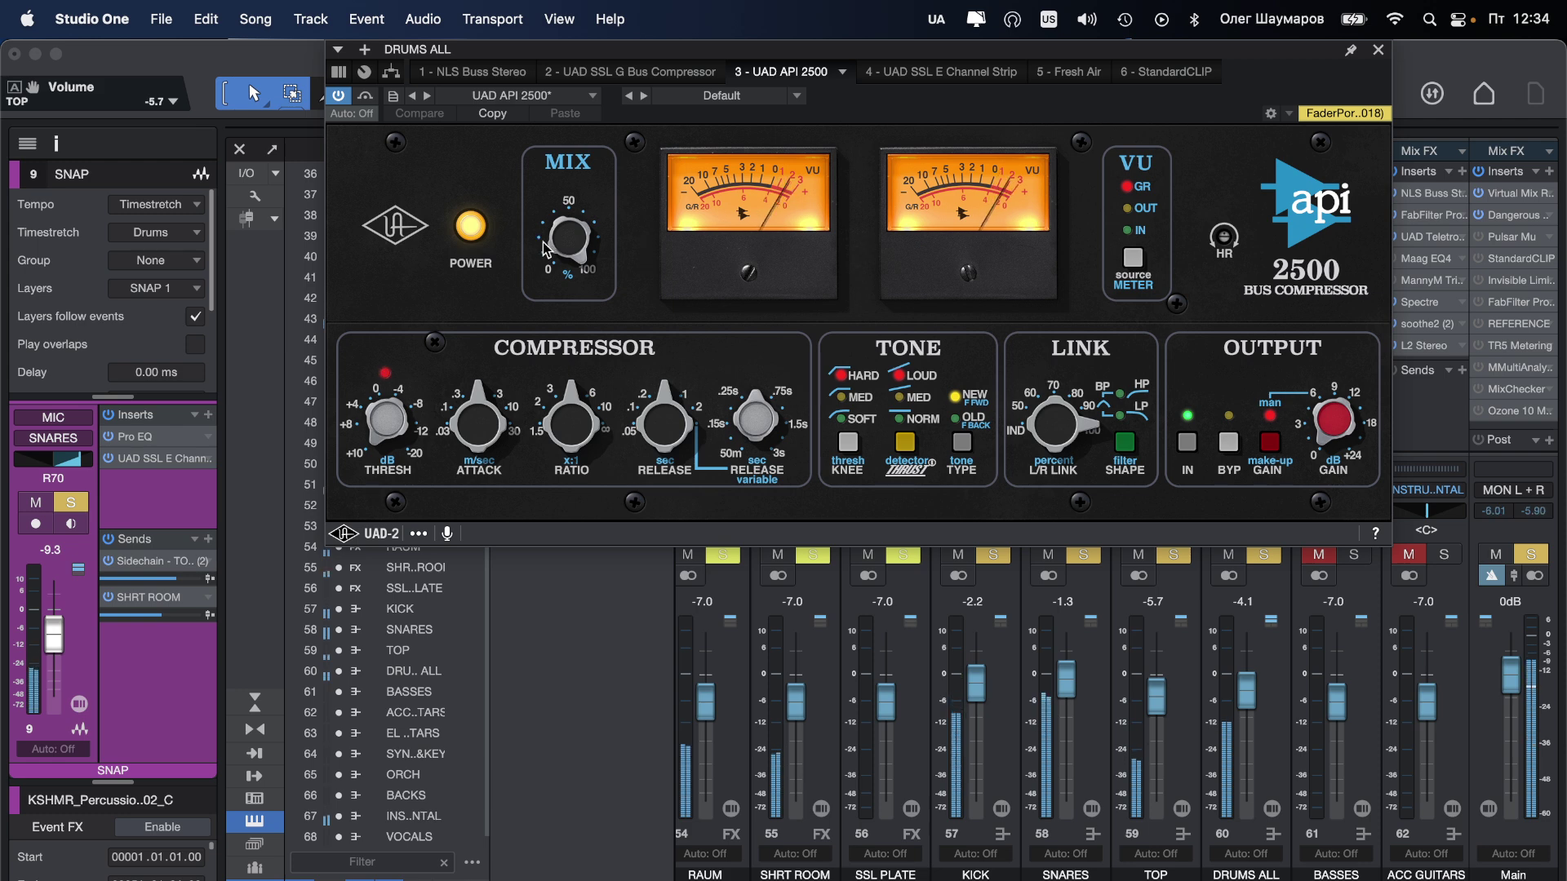
left_click_drag(585, 233, 581, 238)
left_click_drag(560, 393, 563, 466)
left_click_drag(385, 417, 385, 327)
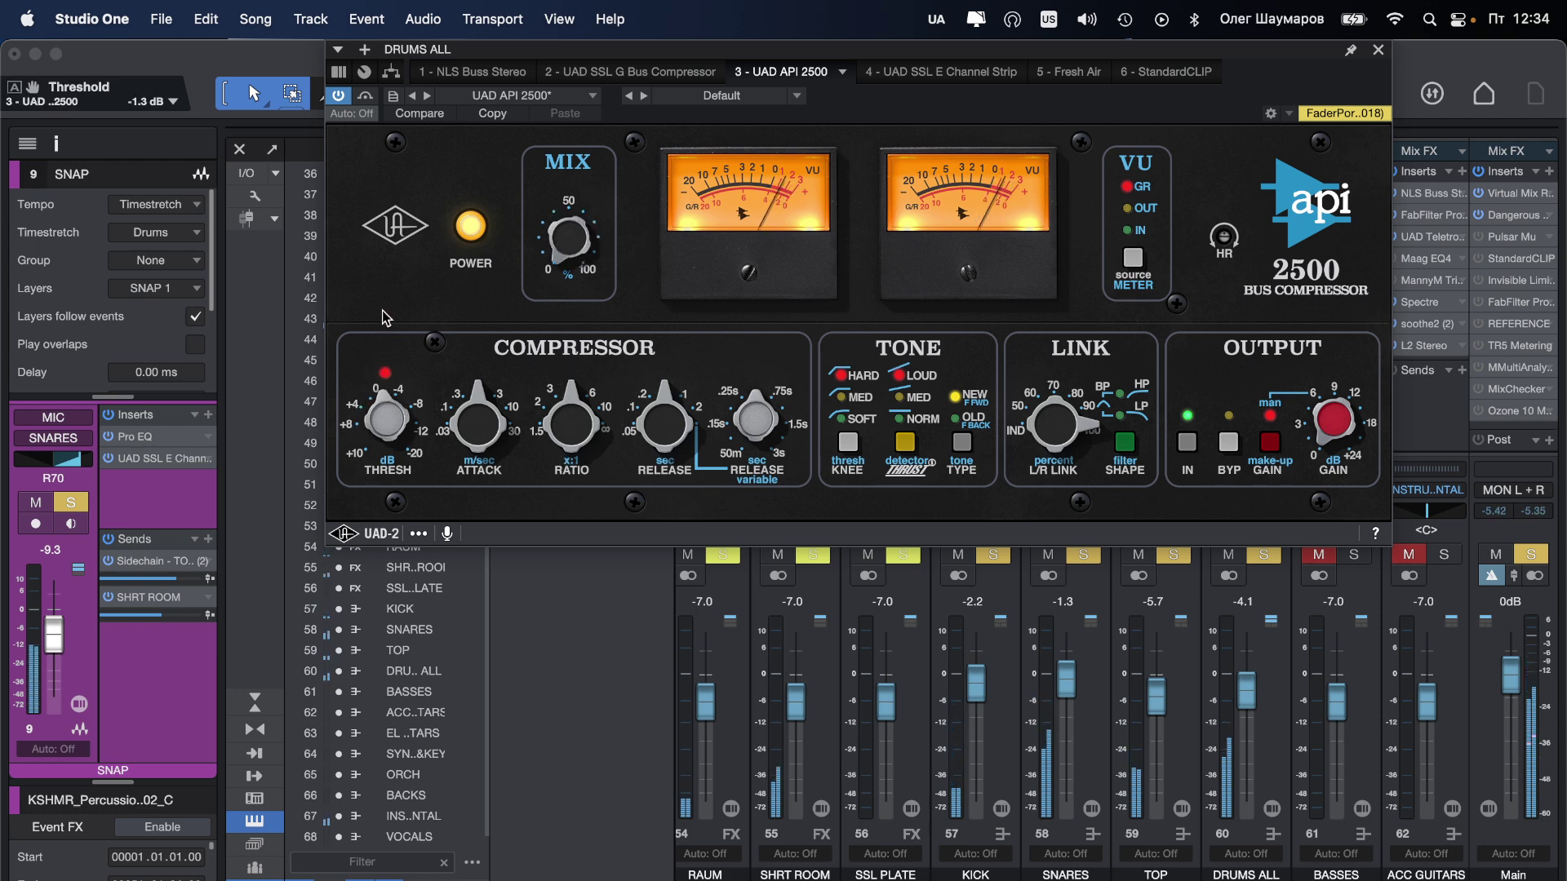
left_click_drag(593, 265, 574, 86)
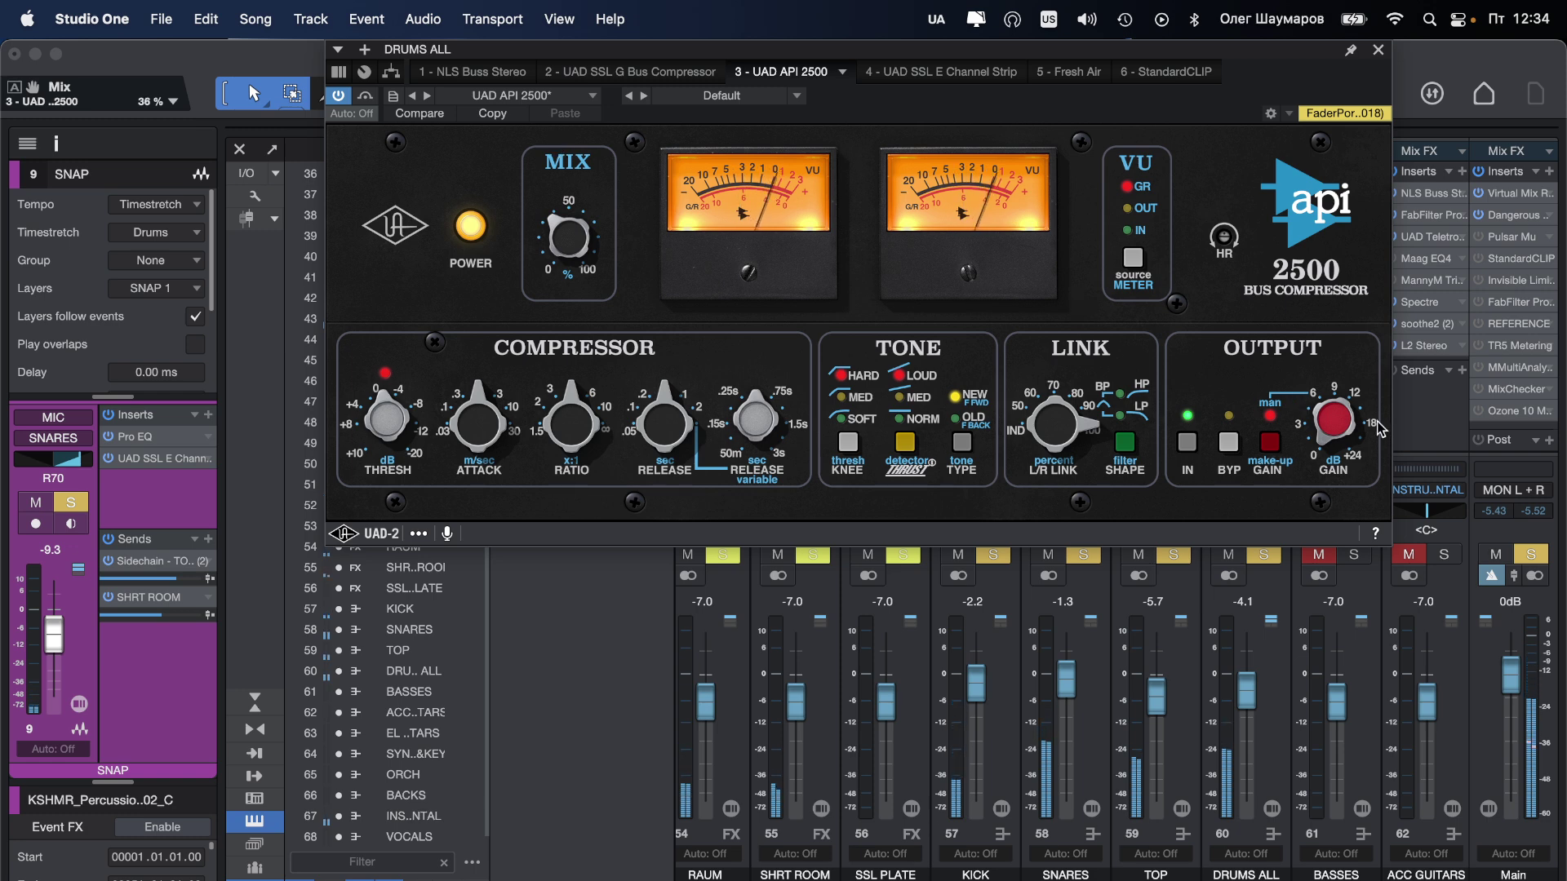
left_click_drag(1338, 420, 1338, 380)
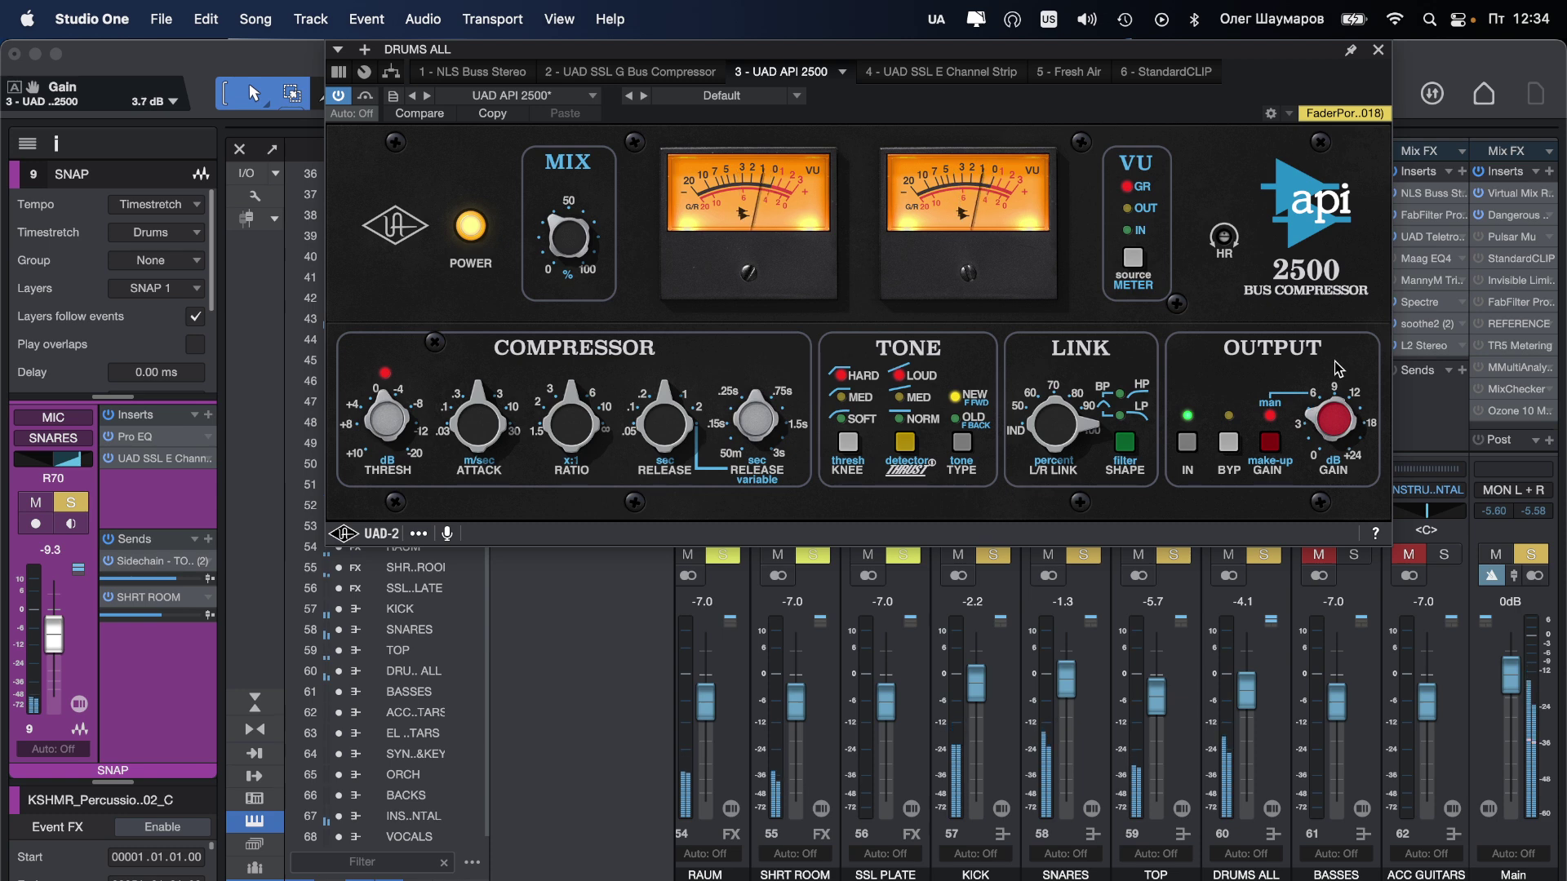
left_click(1379, 49)
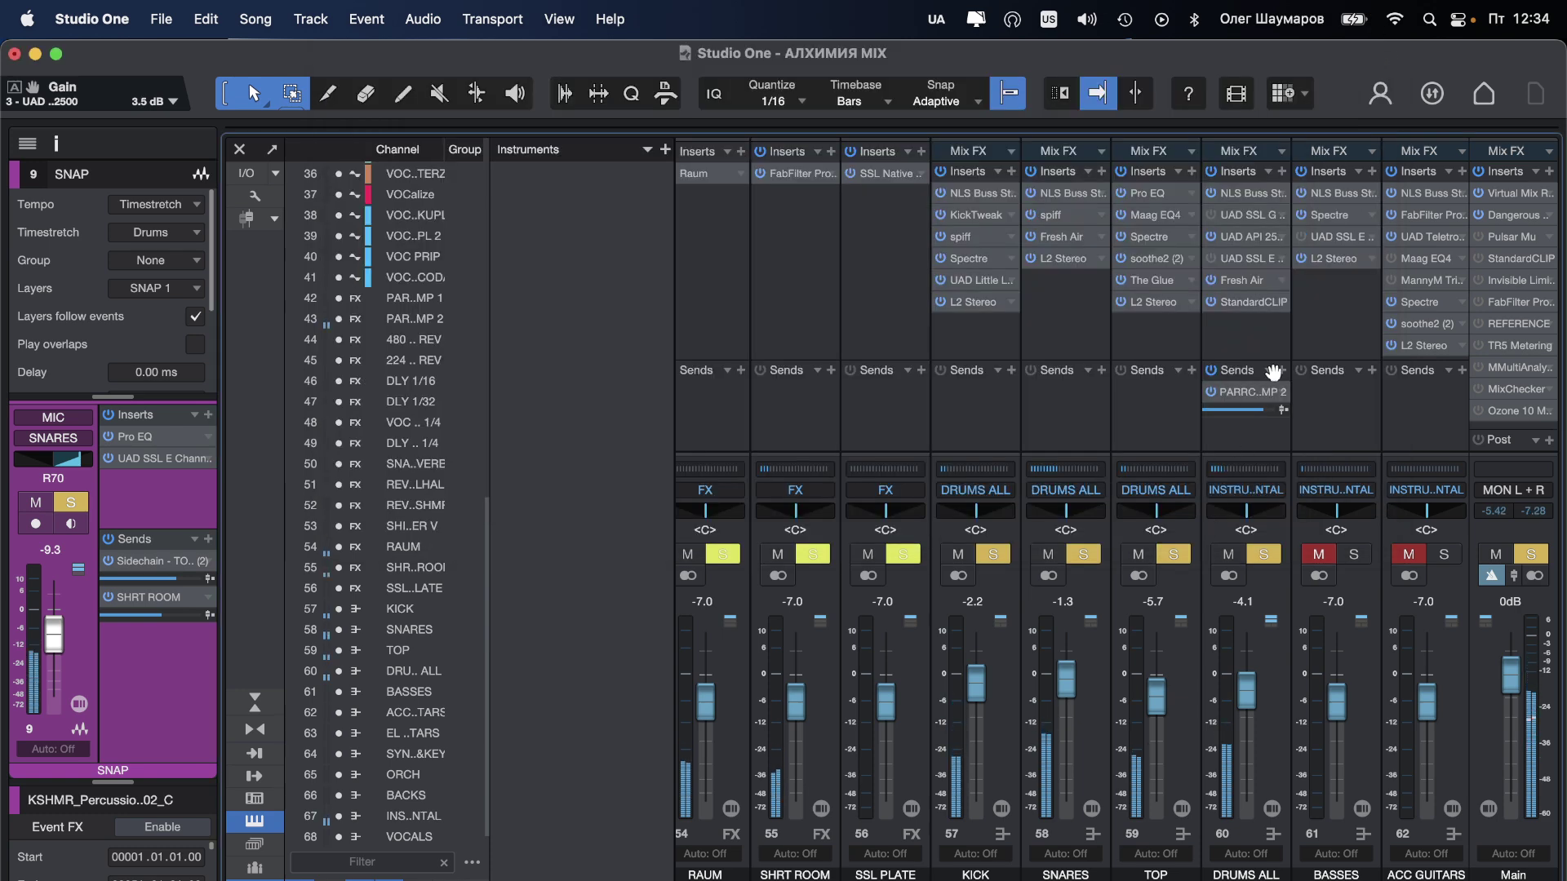
Step: On the DRUMS ALL bus, set StandardCLIP's clipping level to -4.80 dB and the UAD API 2500 attack to 10 ms
left_click(1250, 301)
left_click_drag(557, 415, 557, 410)
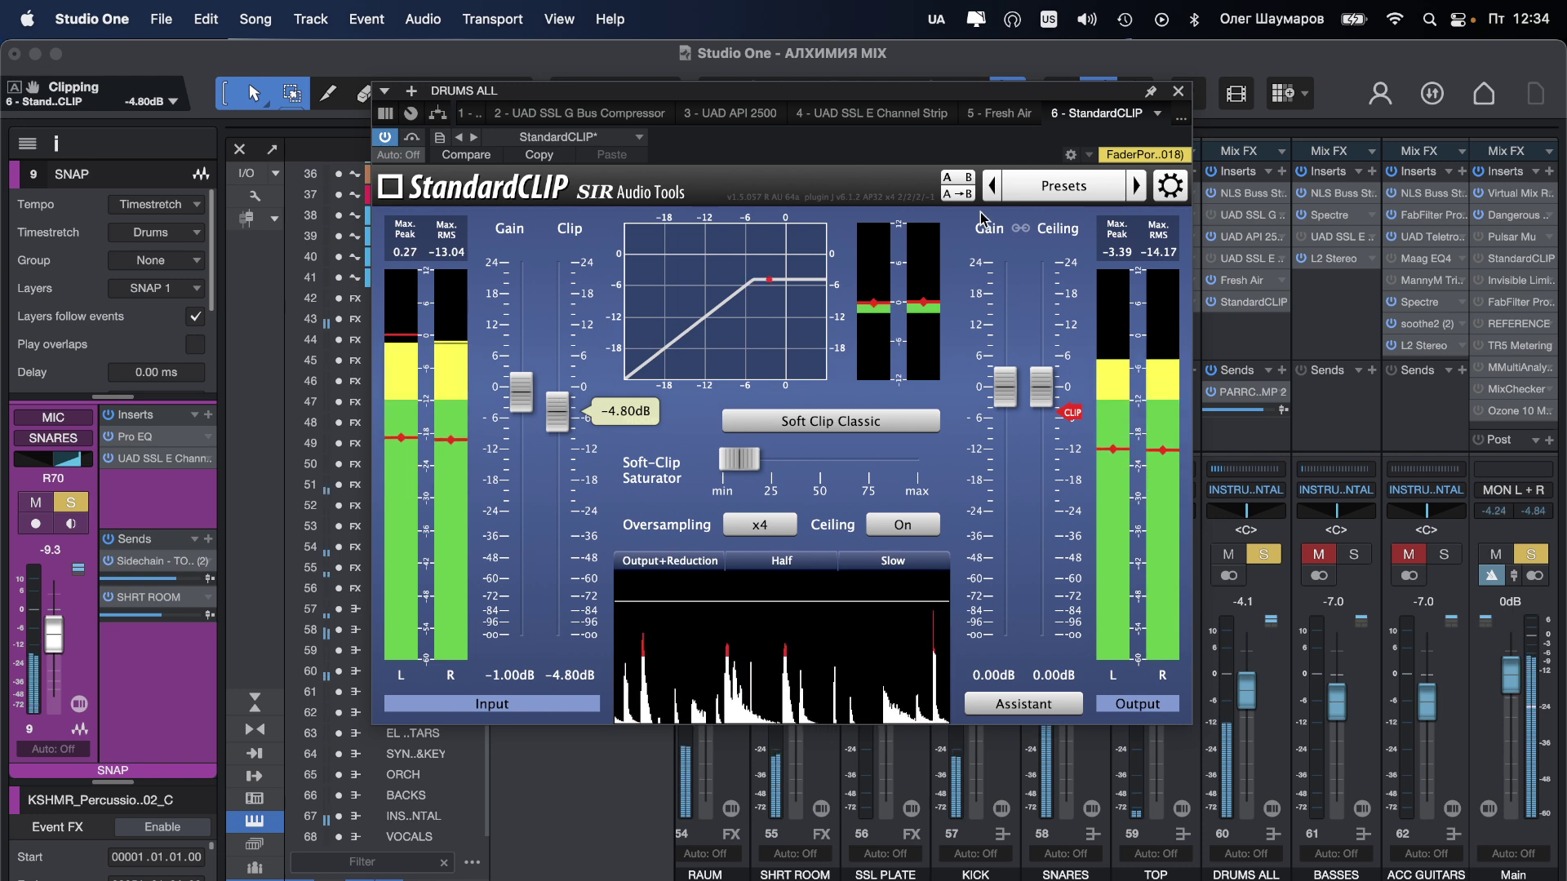
left_click(1247, 237)
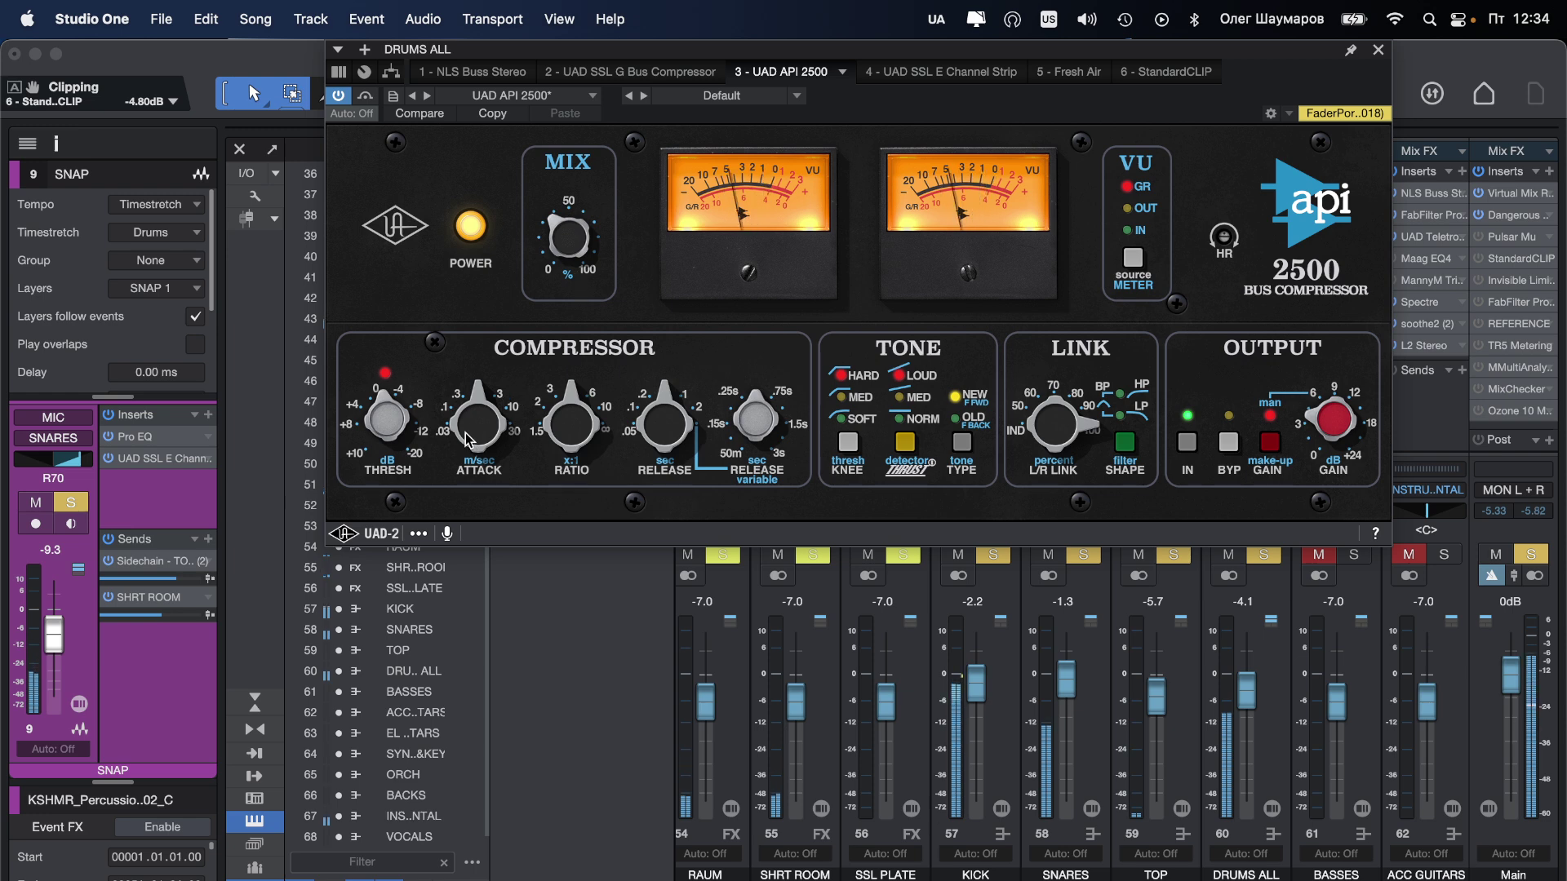
scroll(463, 383, "up", 1)
scroll(462, 377, "up", 1)
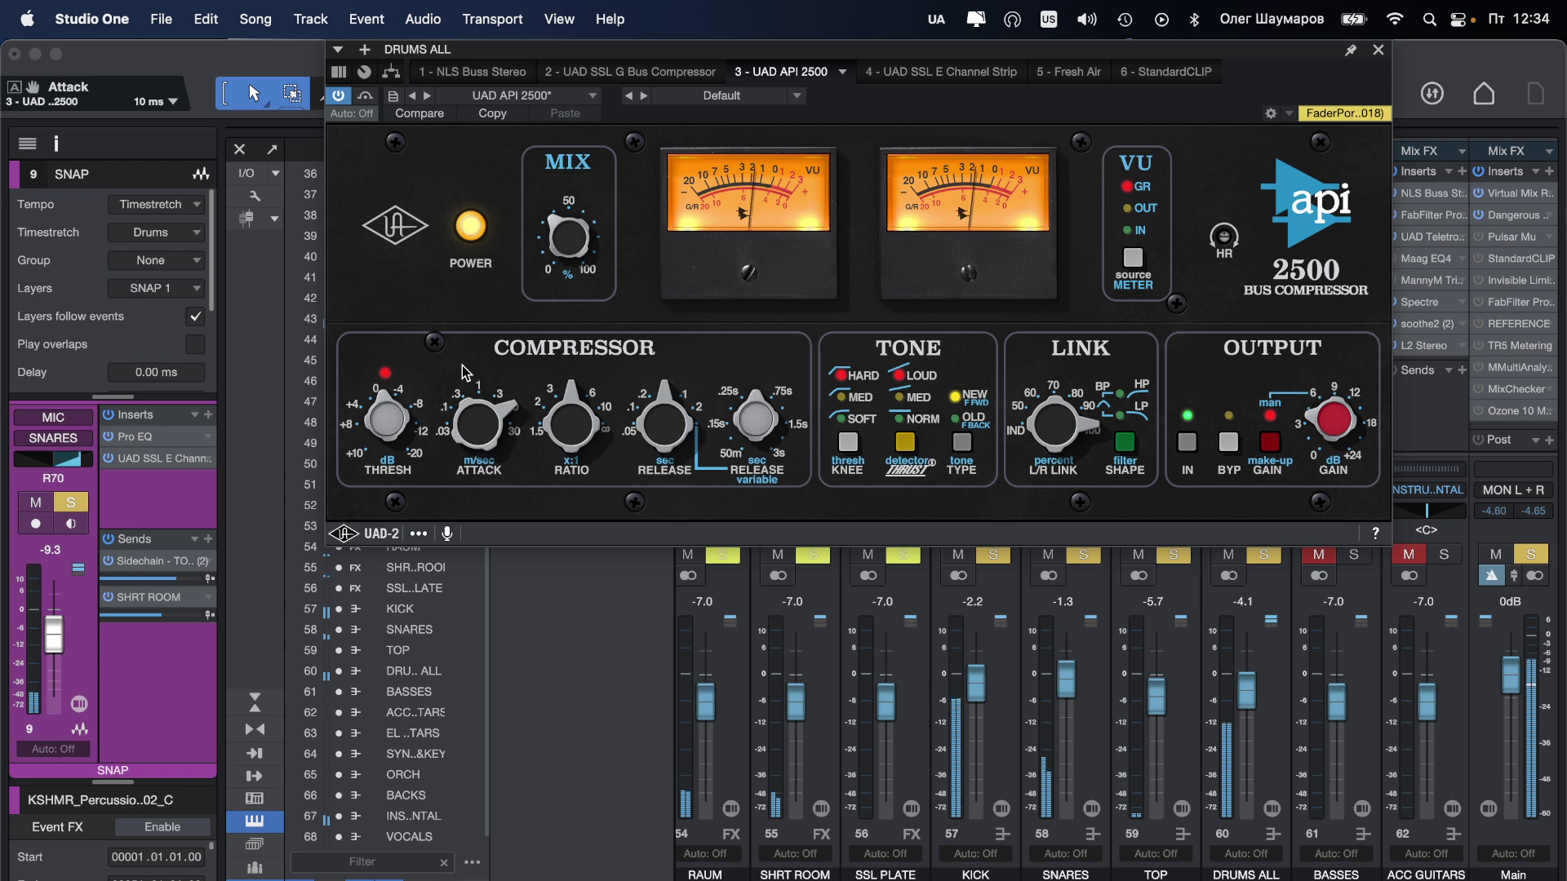
left_click(1377, 50)
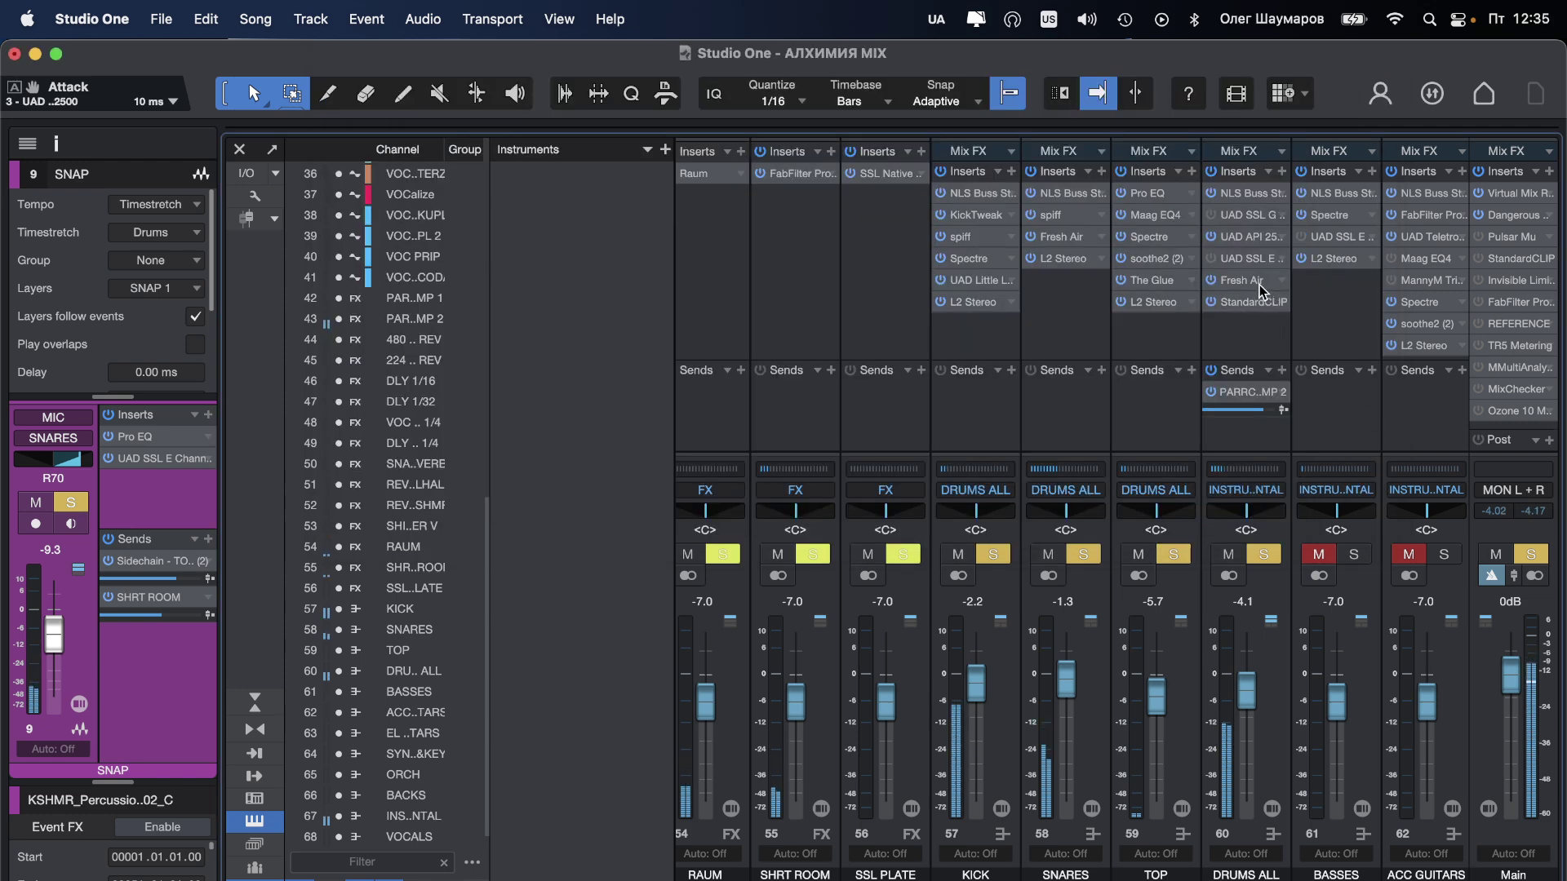
Step: Try to activate the UAD SSL E Channel Strip on the DRUMS ALL bus and inspect its plug-in window
left_click(1220, 259)
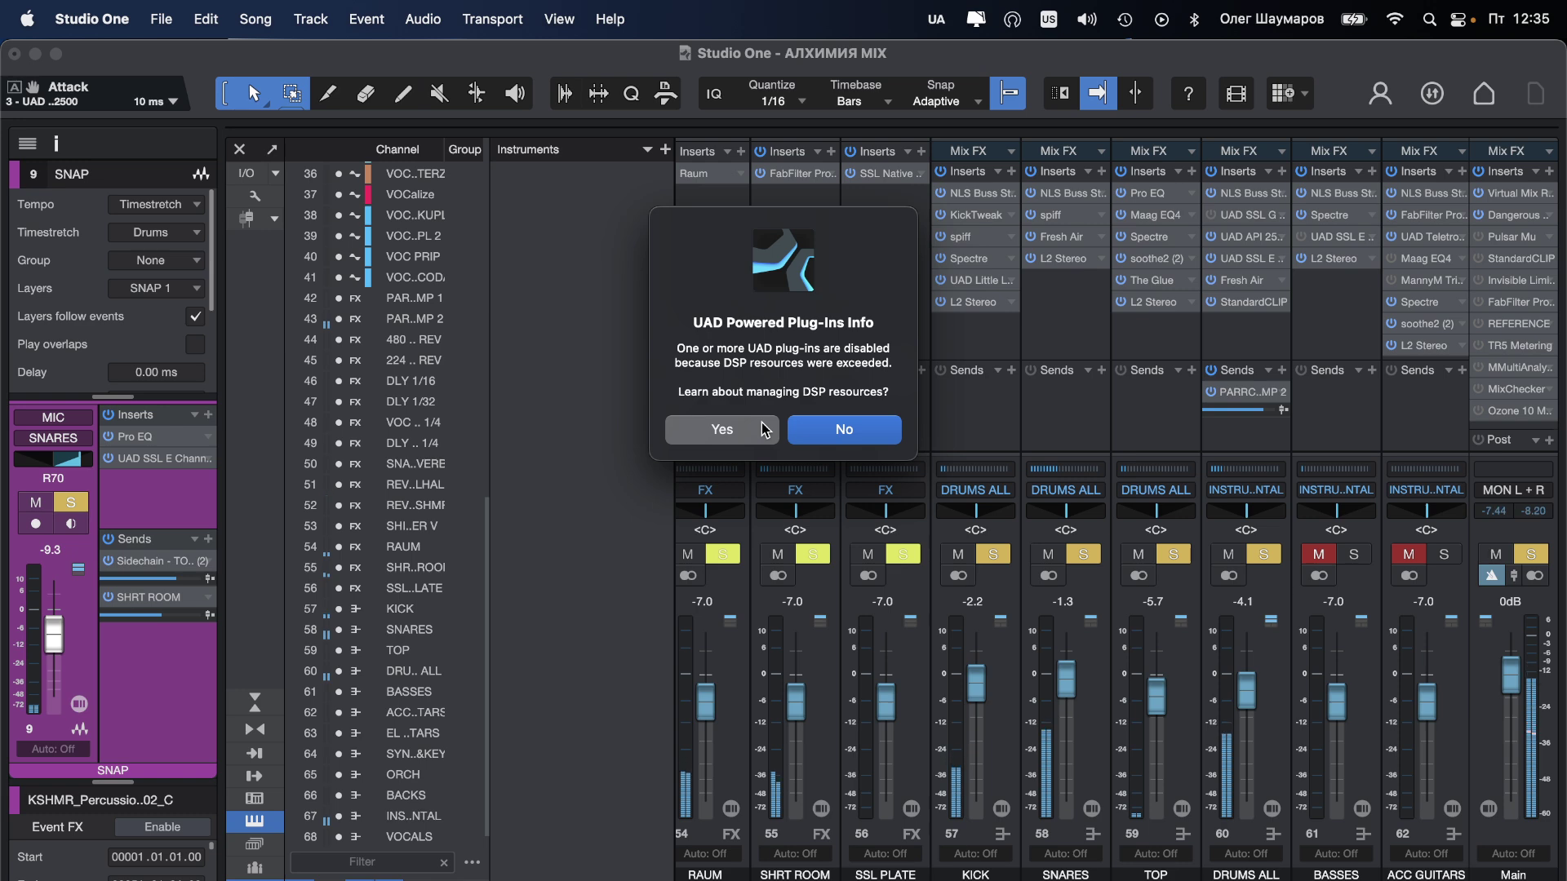
left_click(827, 427)
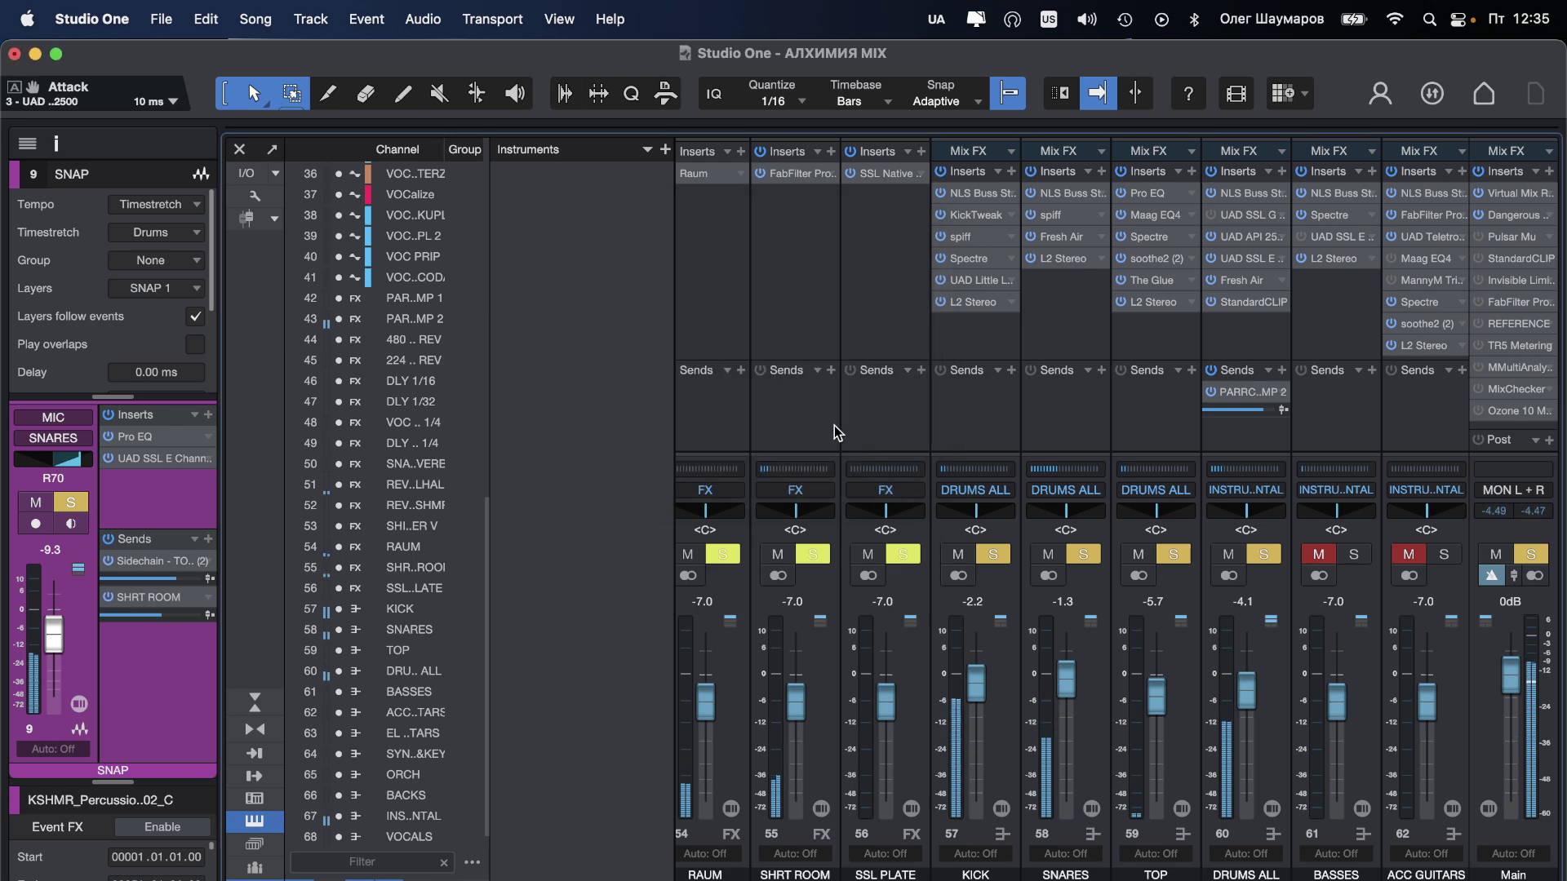
left_click(1240, 262)
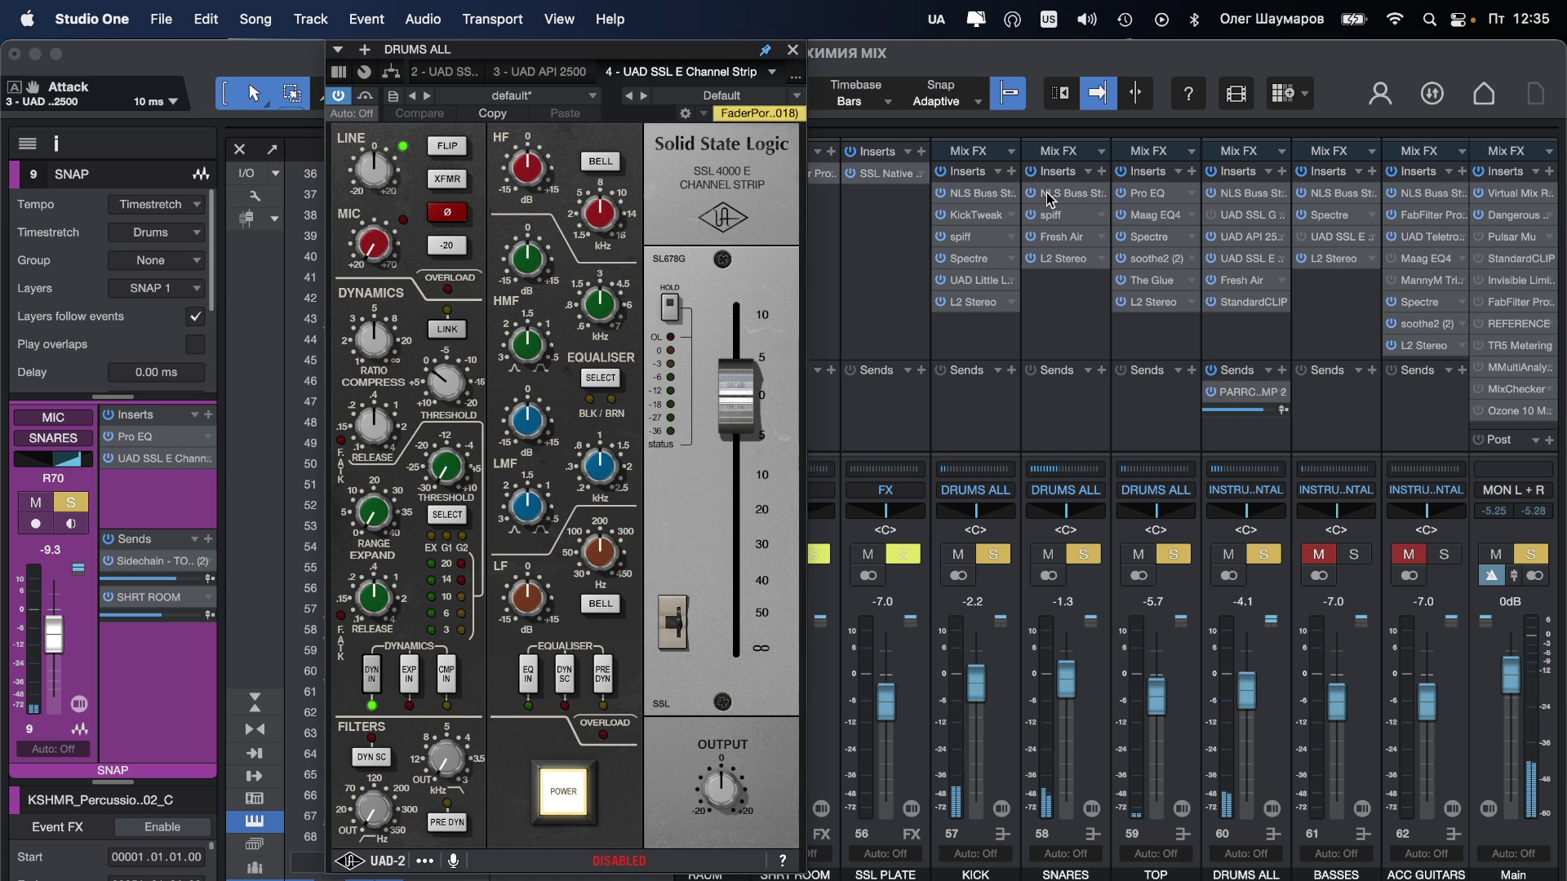
left_click(792, 52)
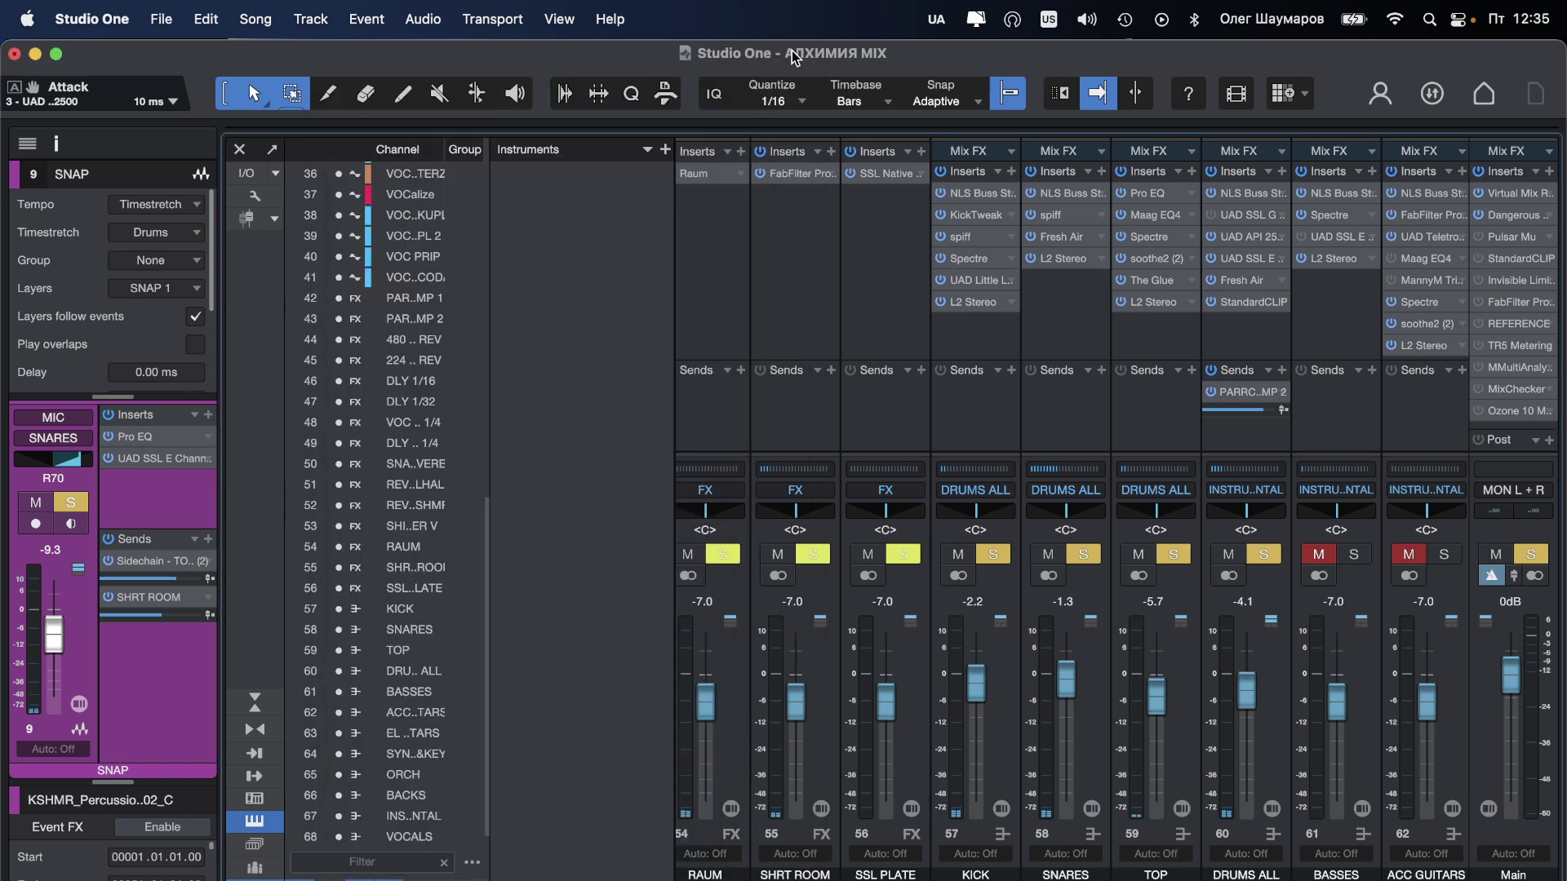
Step: Remove the UAD SSL E Channel Strip and UAD SSL G Bus Compressor inserts from the DRUMS ALL bus
left_click(1282, 260)
left_click(1343, 513)
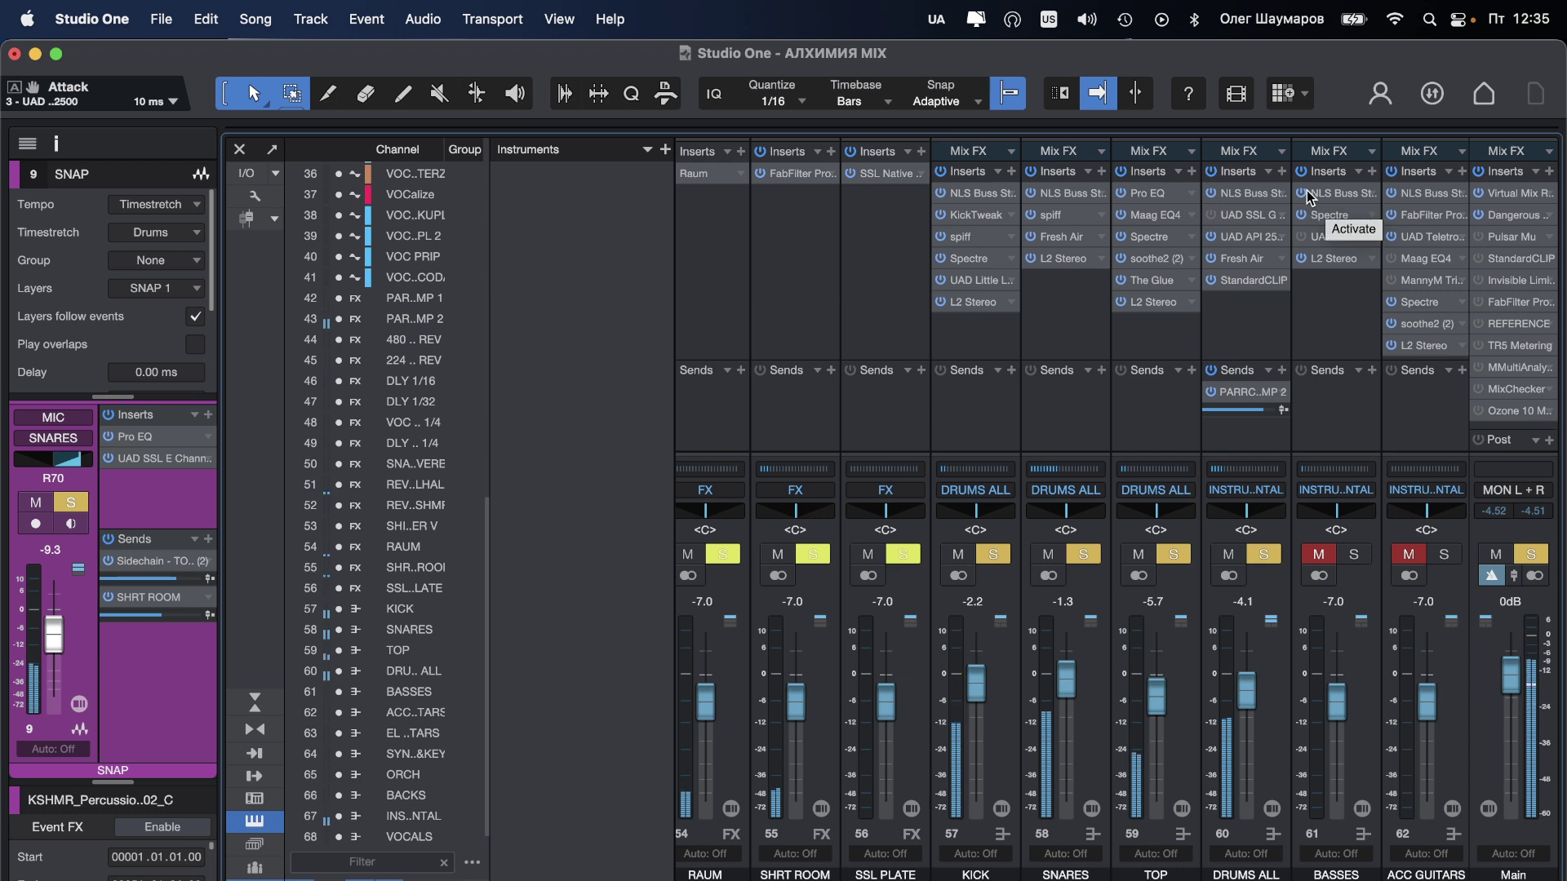
left_click(1283, 216)
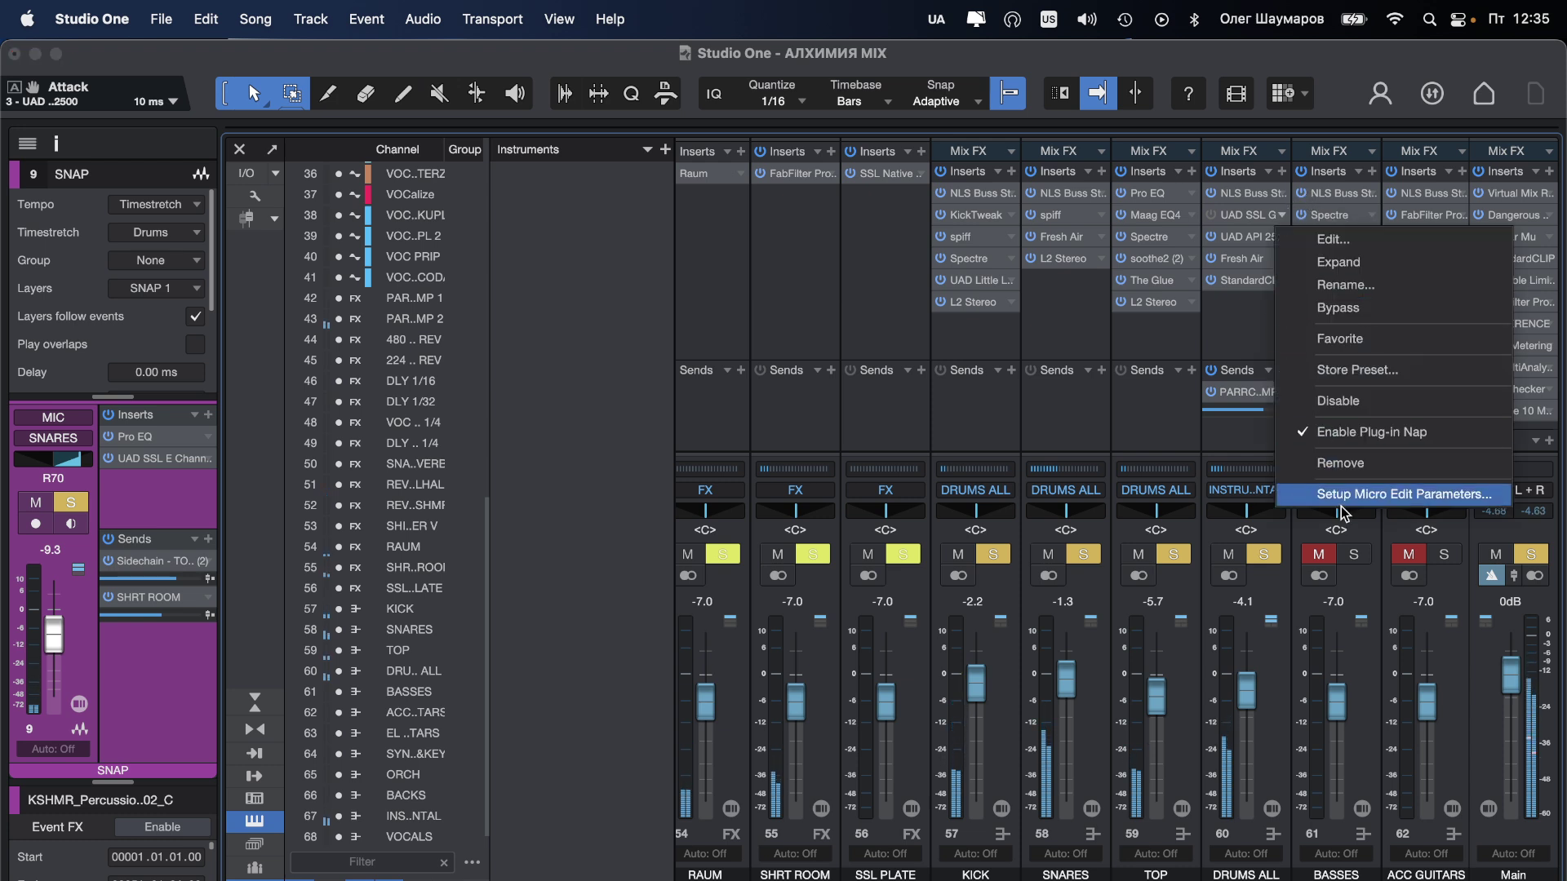
left_click(1343, 464)
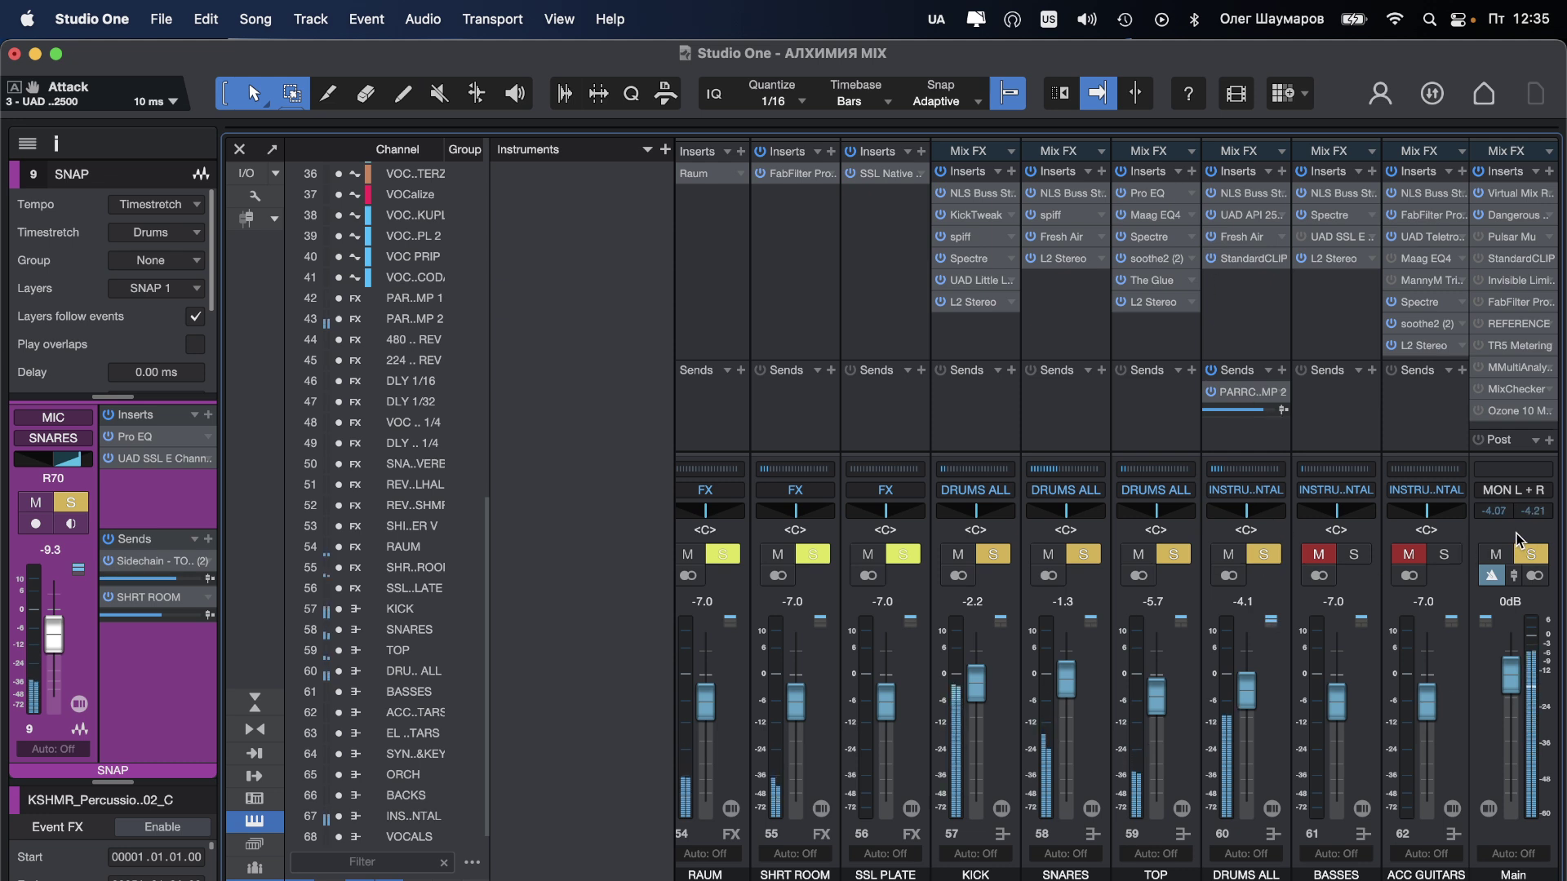
Step: Bring the full mix back into playback and set the DRUMS ALL bus's PARRCOMP 2 send to -0.1 dB and its volume to -4.9 dB
left_click(1531, 555)
left_click(1532, 555)
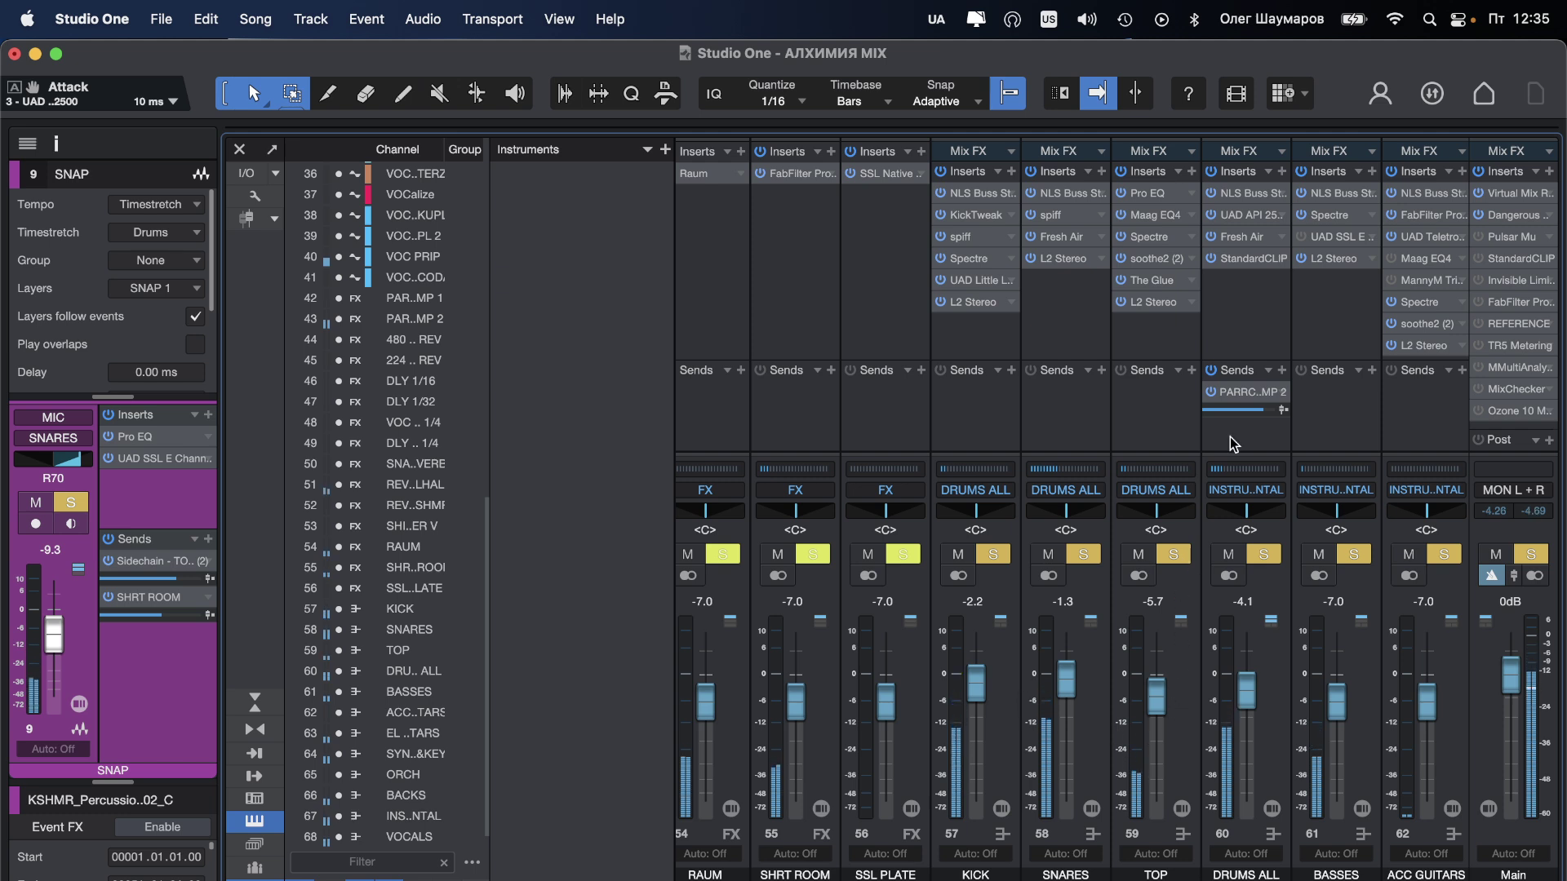
mouse_move(1244, 412)
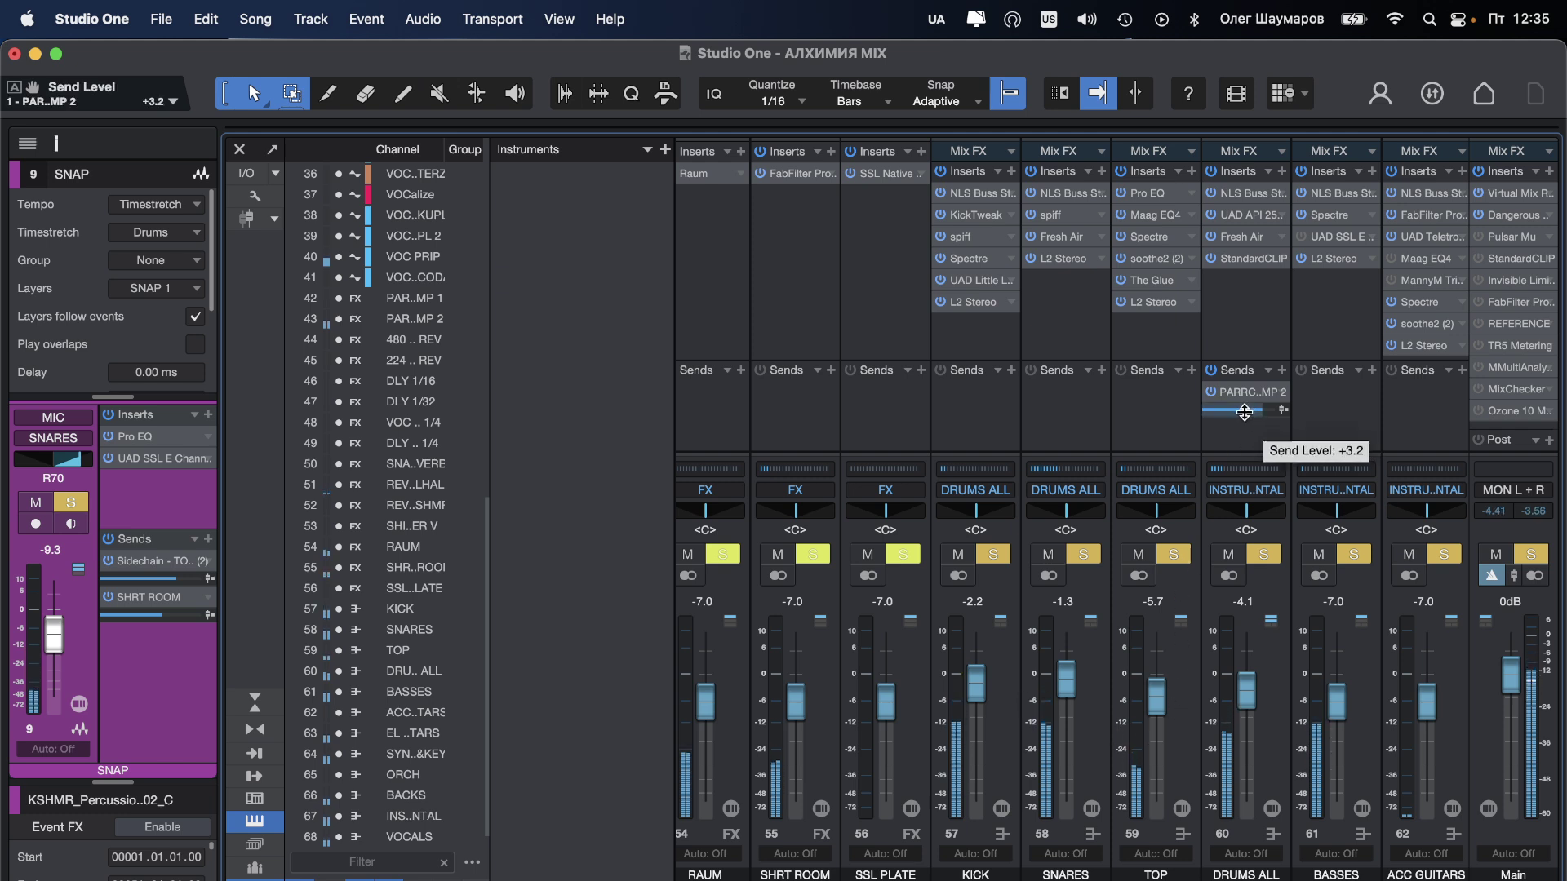
left_click_drag(1244, 412, 1241, 416)
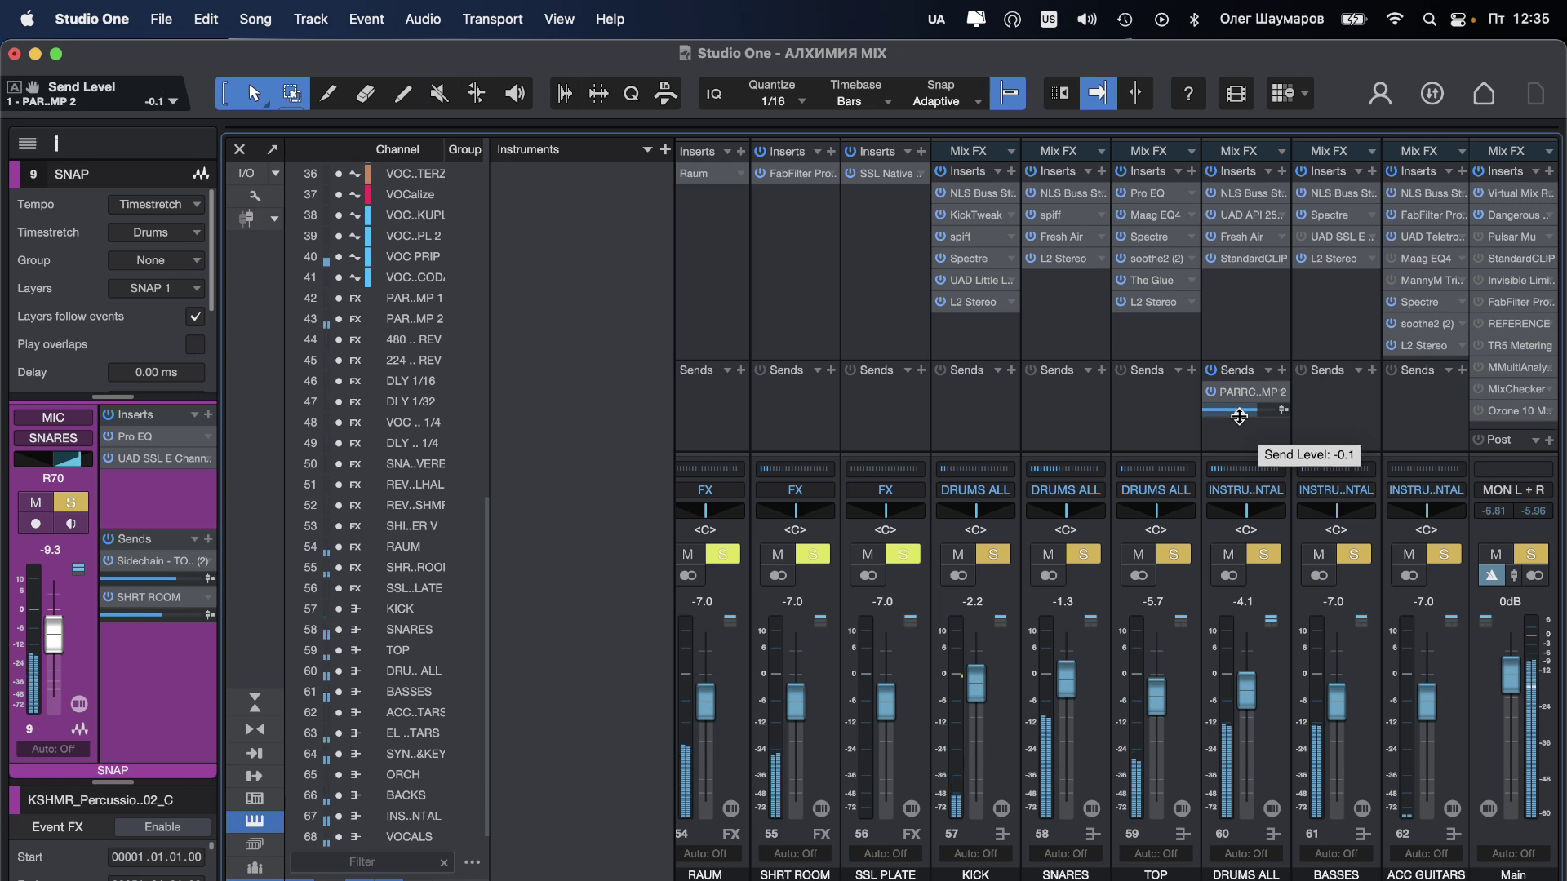
left_click_drag(1252, 705, 1253, 706)
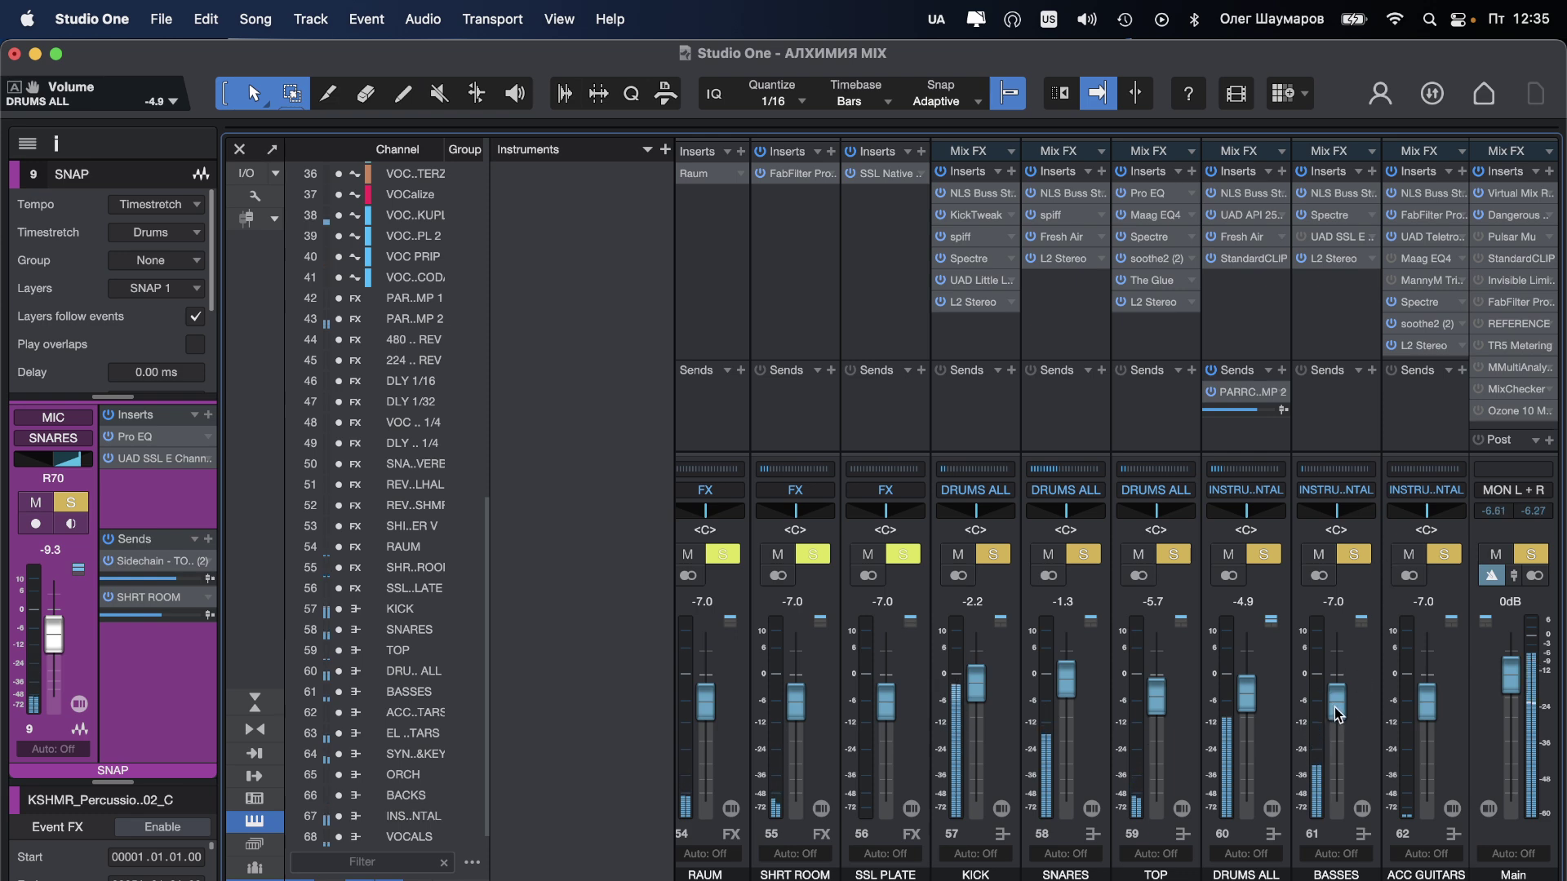
Step: Return to the arrangement and set the SUB KICK track's volume to -2.7 dB
key("F3")
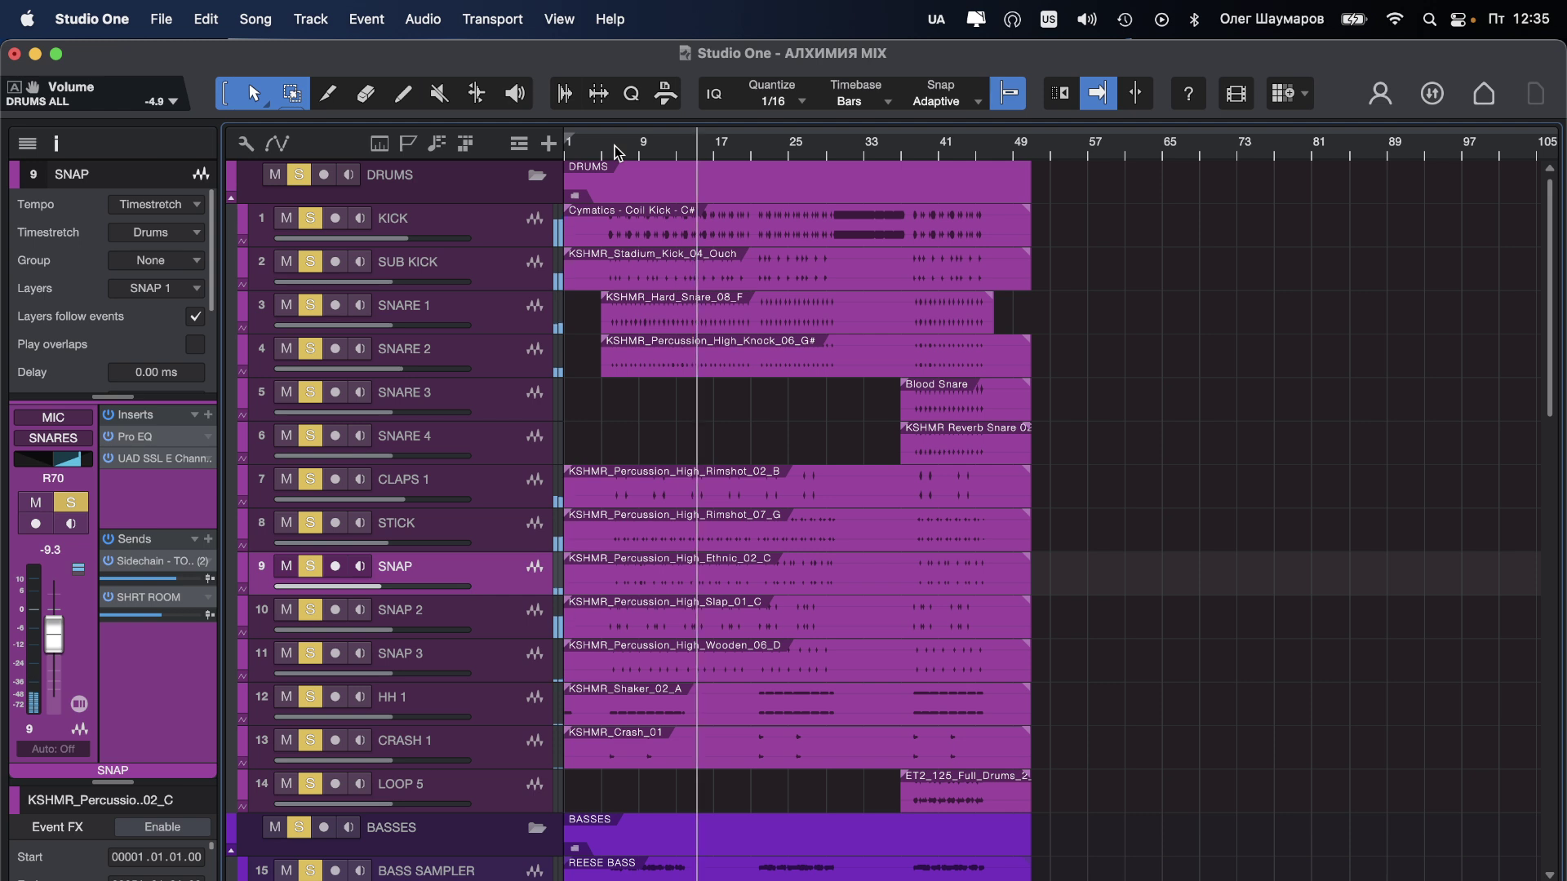
left_click_drag(410, 287, 447, 282)
left_click(486, 260)
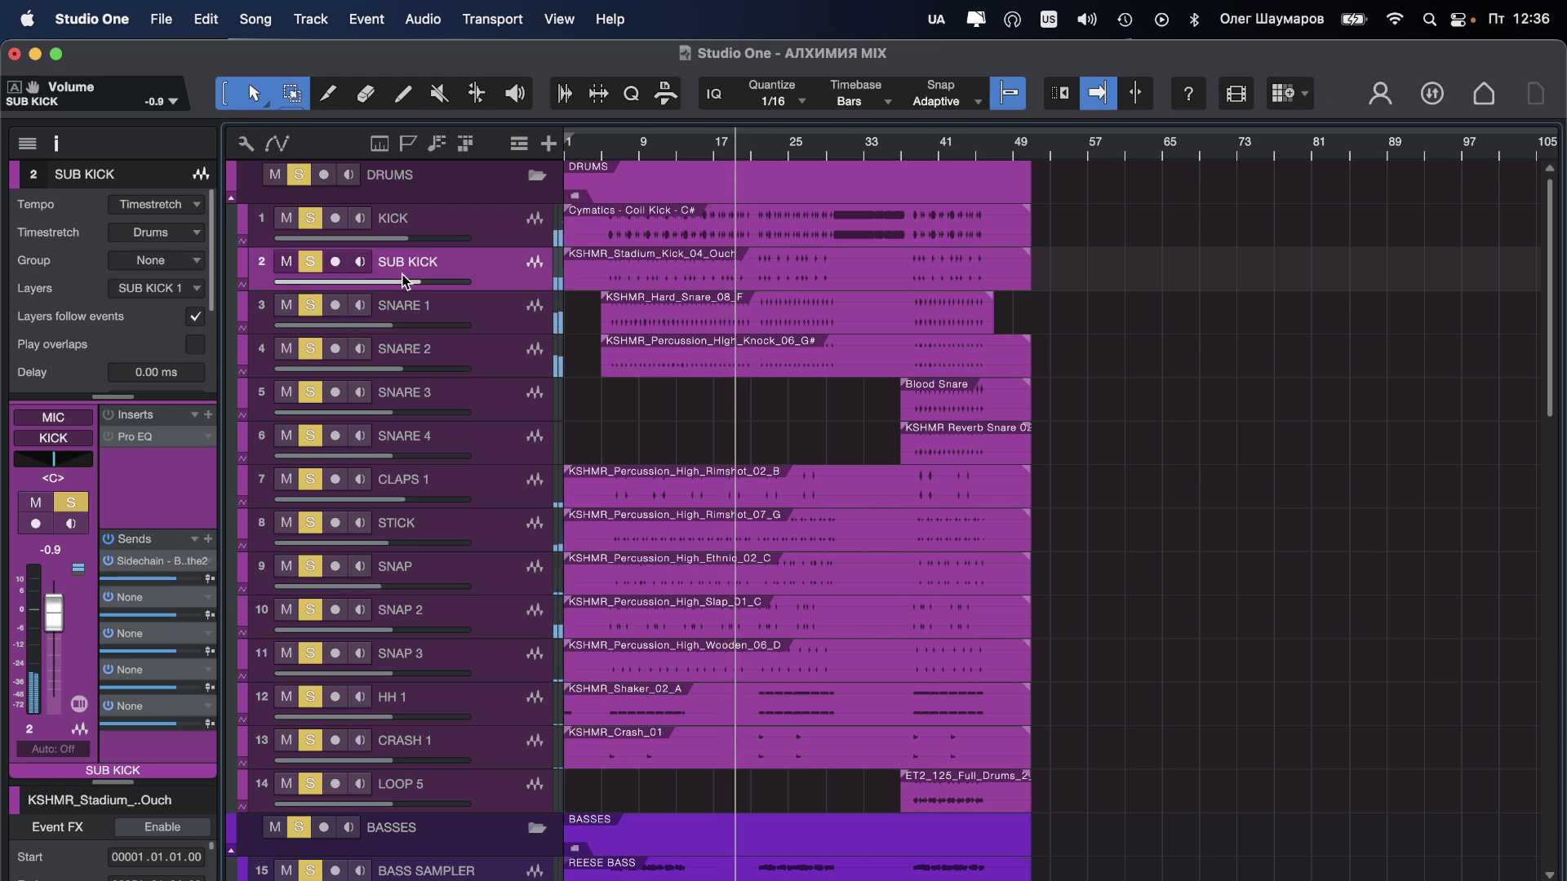
left_click_drag(398, 282, 389, 287)
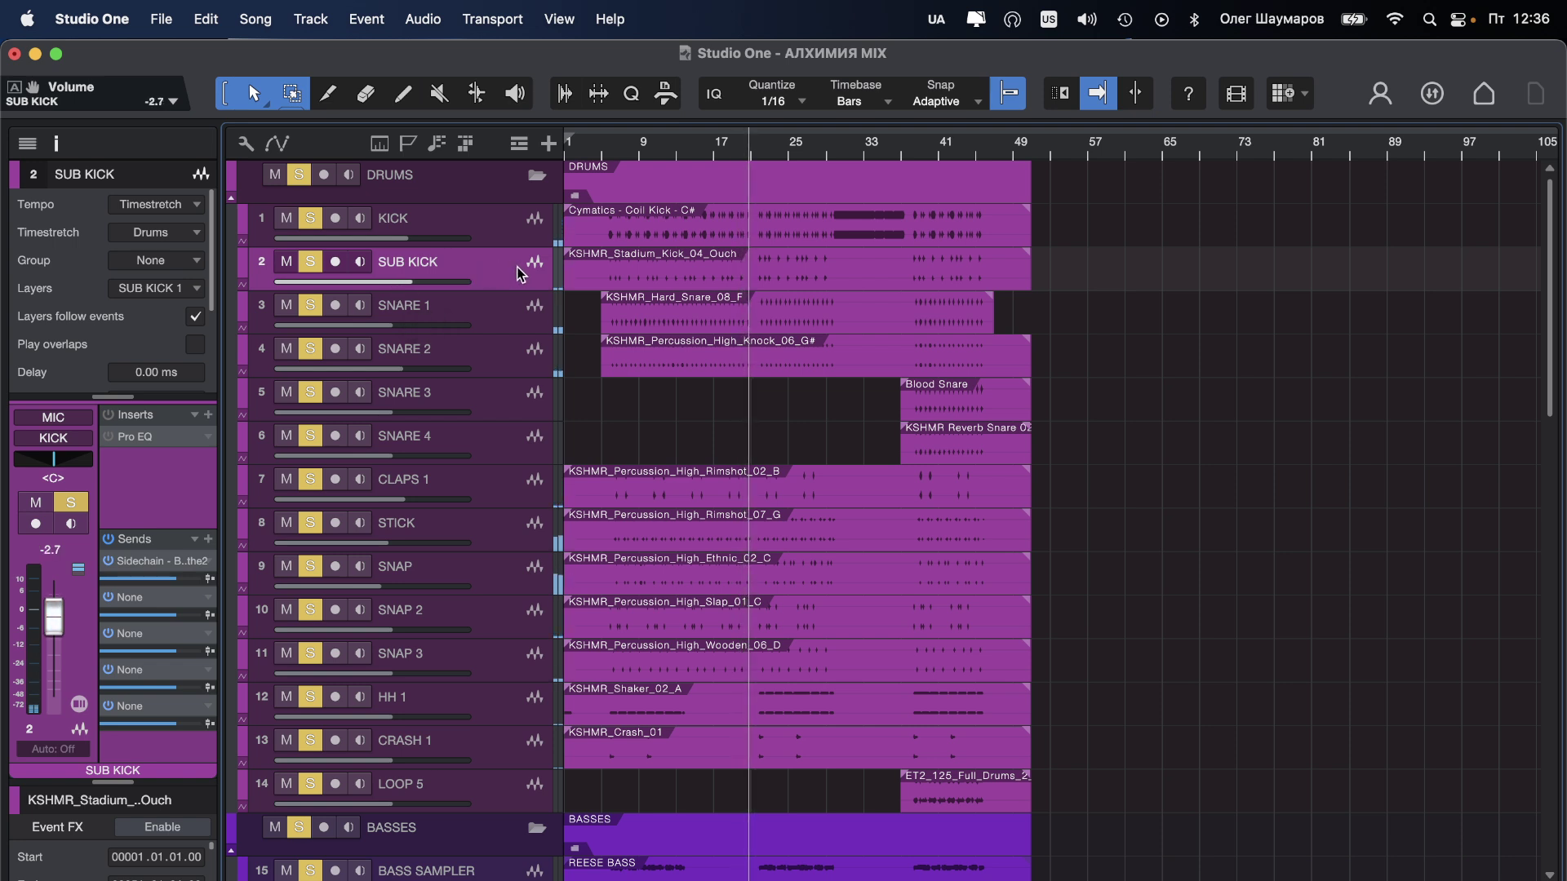
Step: On the SNARE 2 track, set the RAUM send level to +5.2 dB and the volume to -3.8 dB during playback
left_click(507, 360)
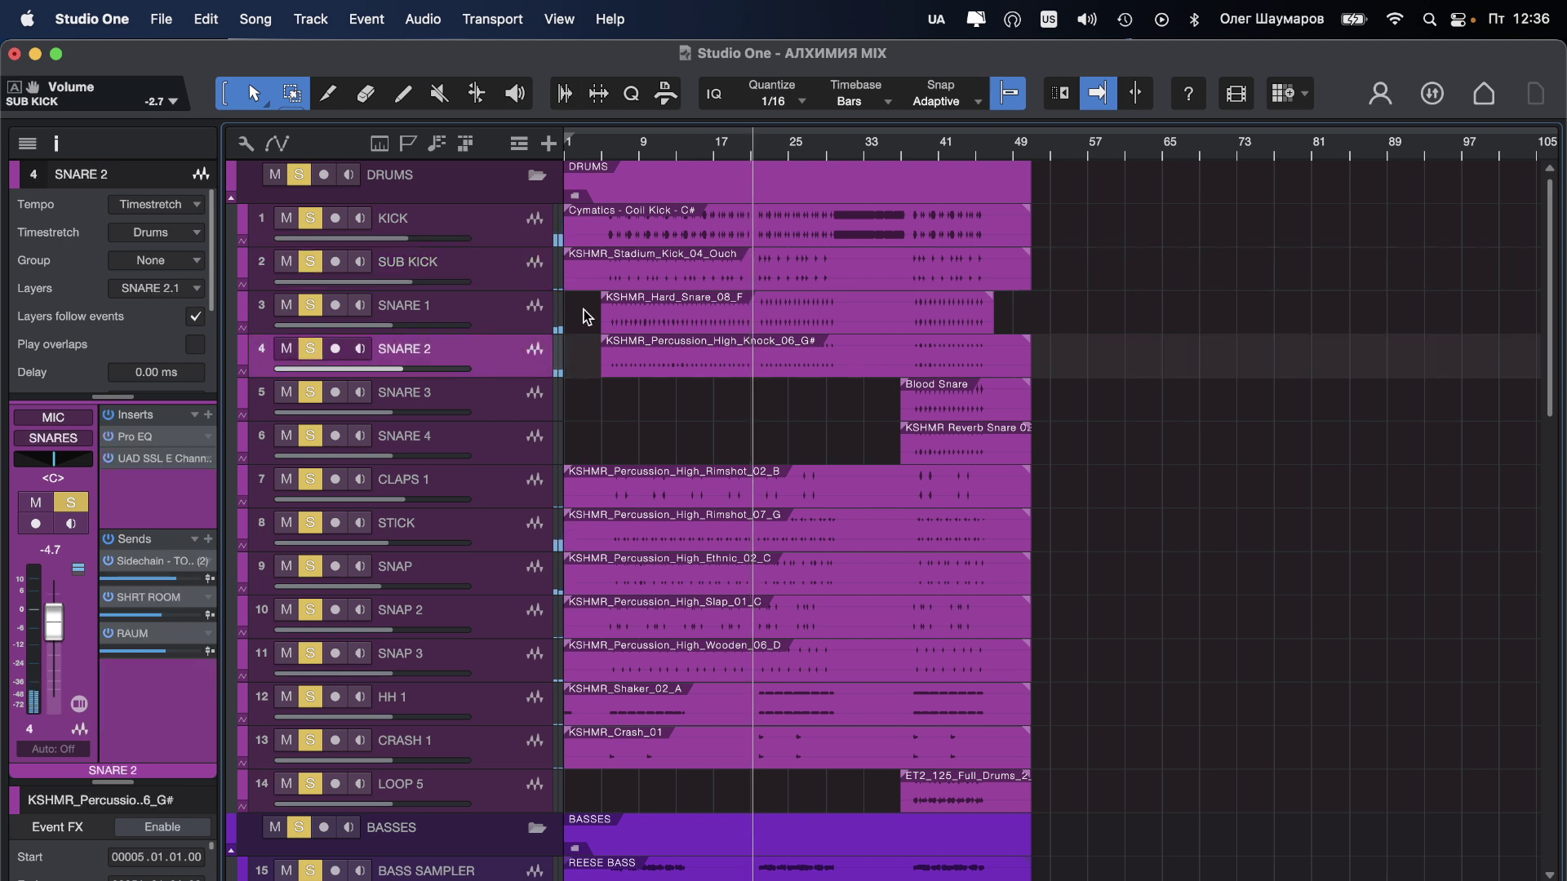
left_click(619, 150)
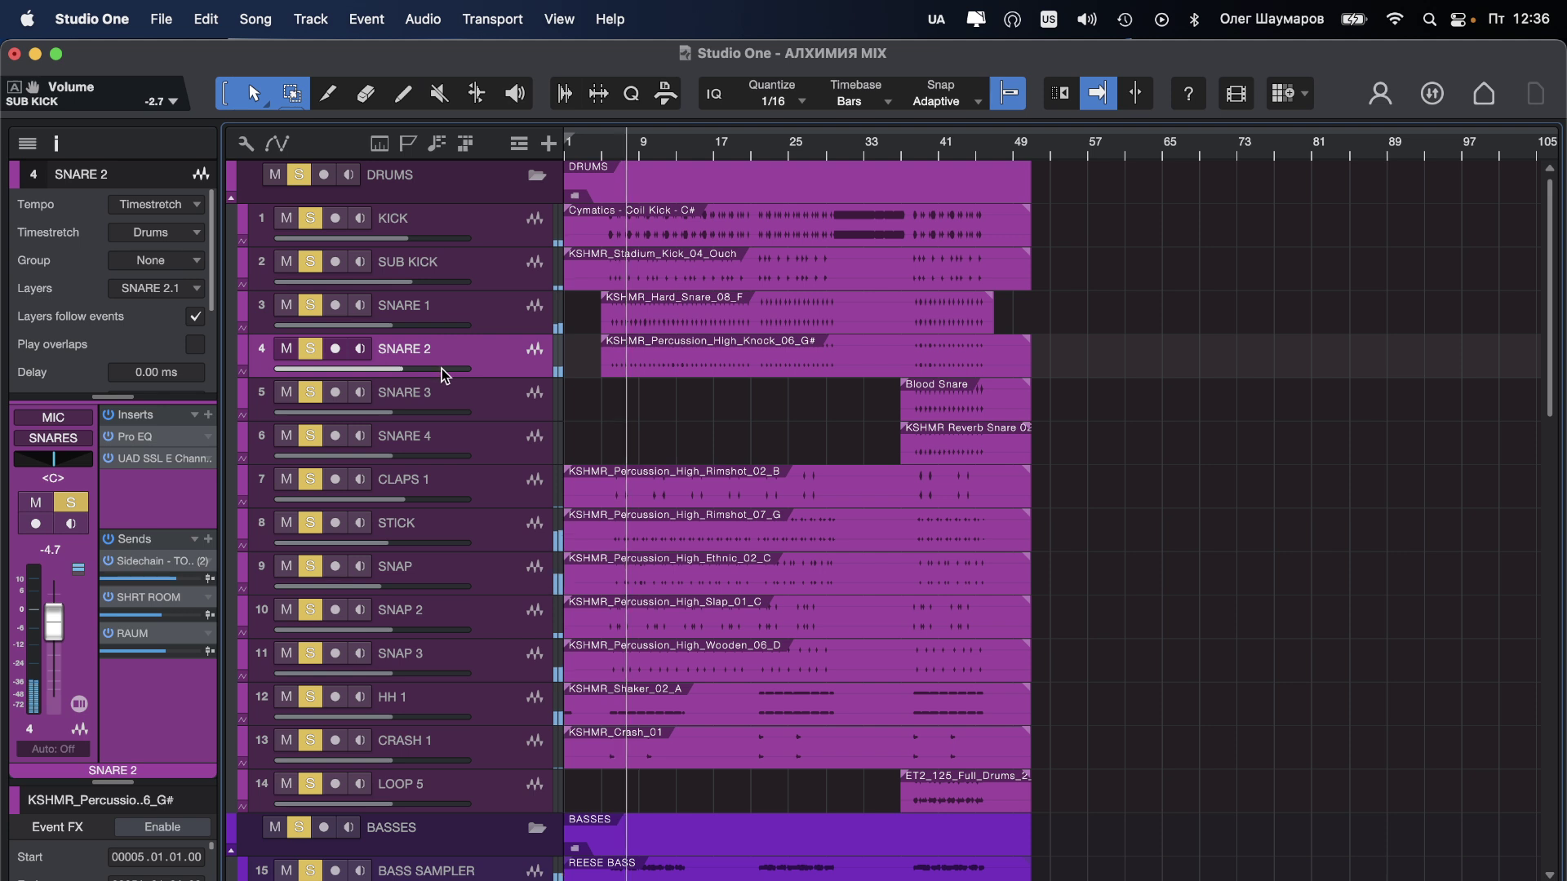
left_click_drag(173, 648, 210, 657)
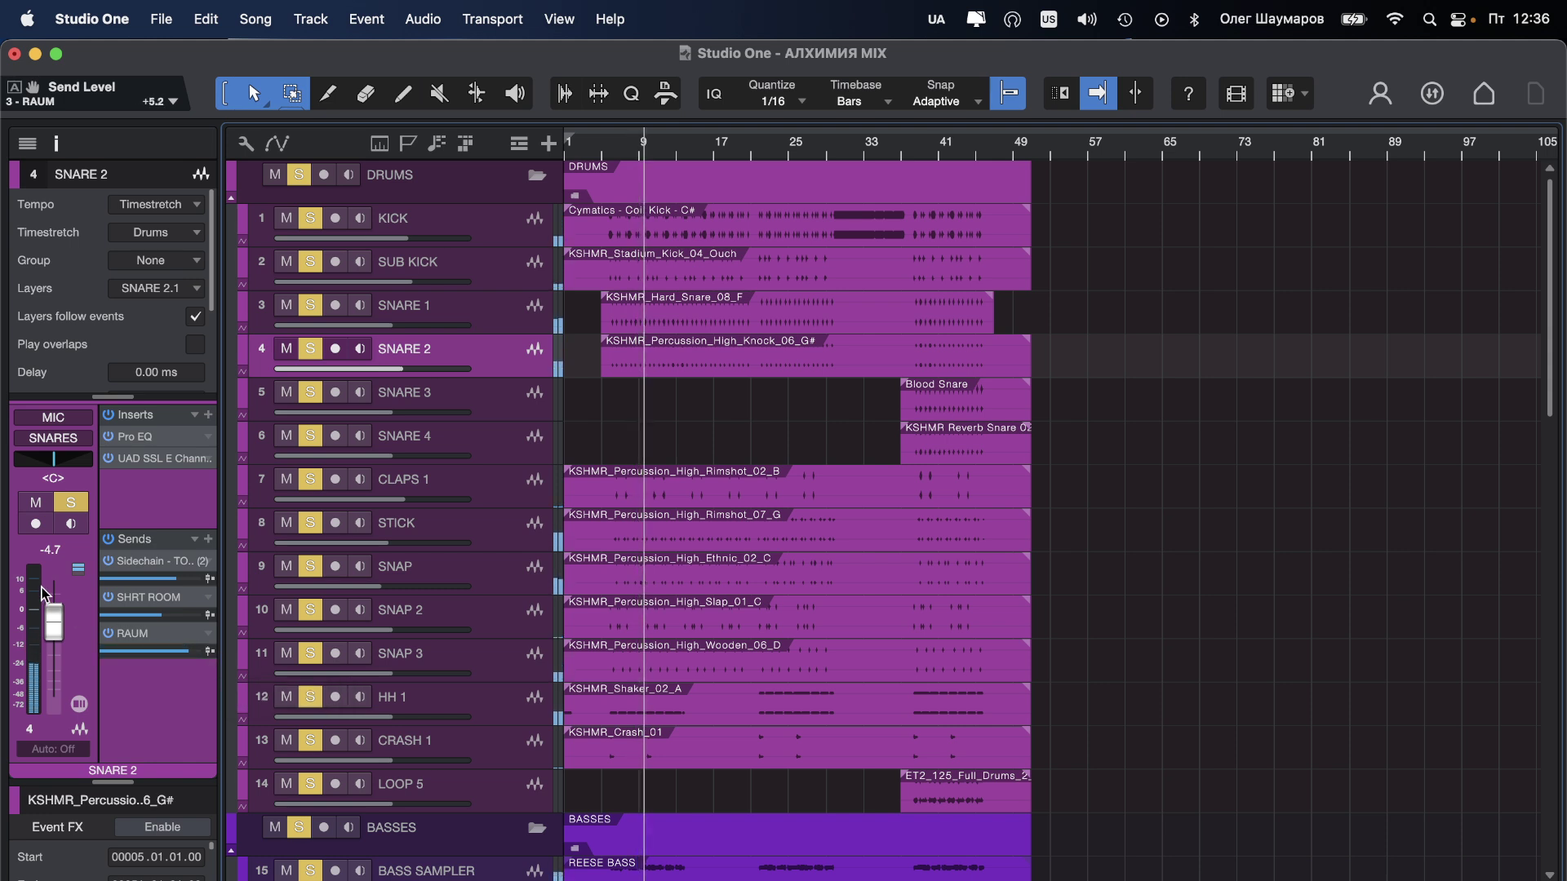
left_click_drag(55, 609, 56, 607)
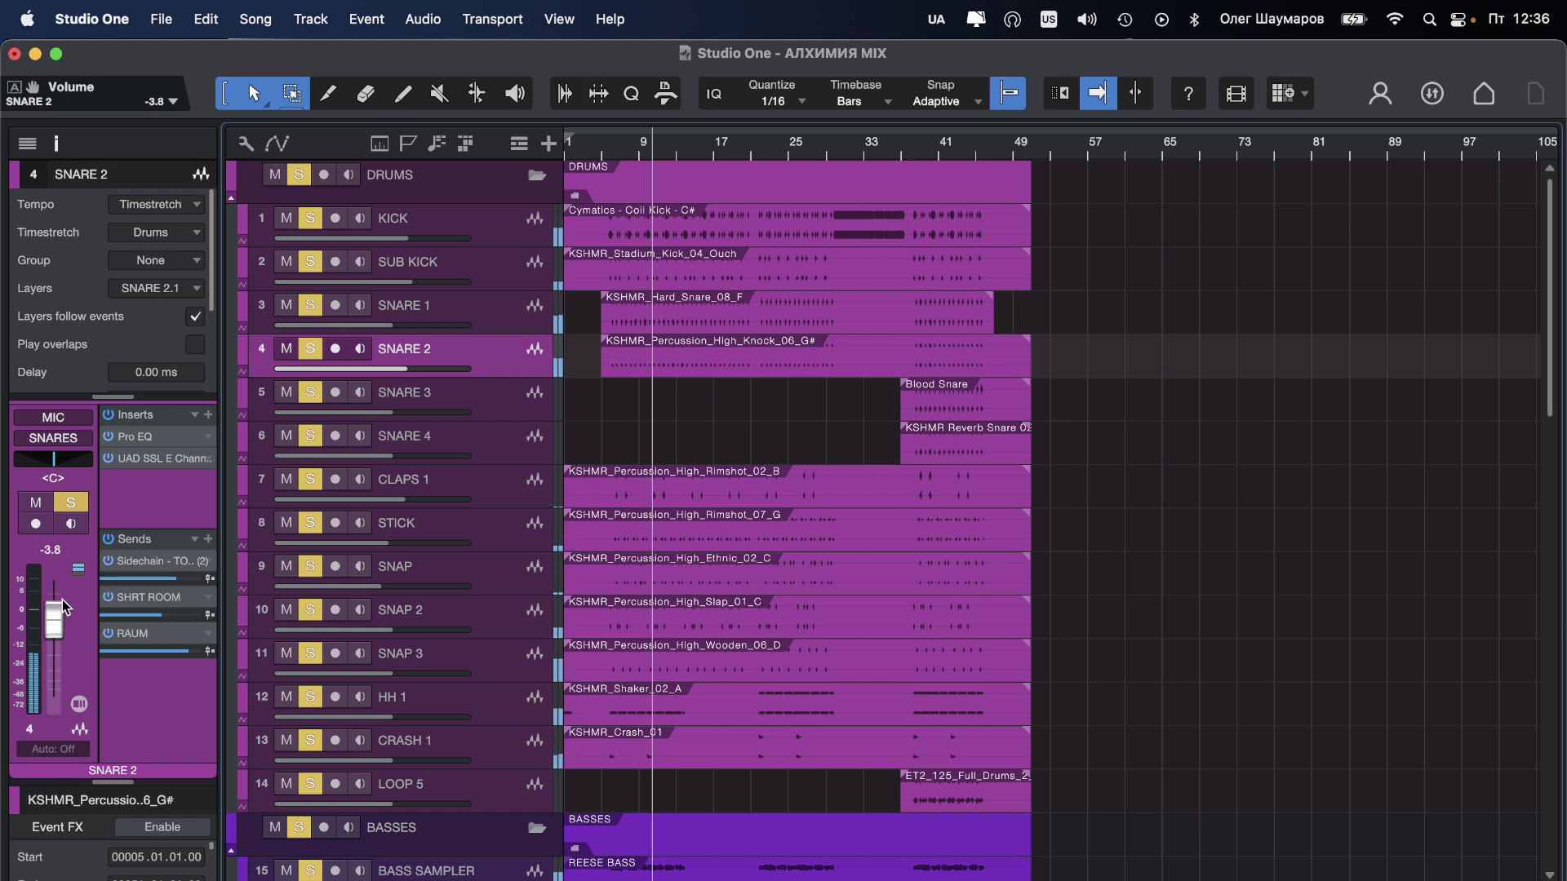
Step: Insert S1 Imager (s) on the SNARE 2 track with its width at 0.00, and save the song
left_click(209, 415)
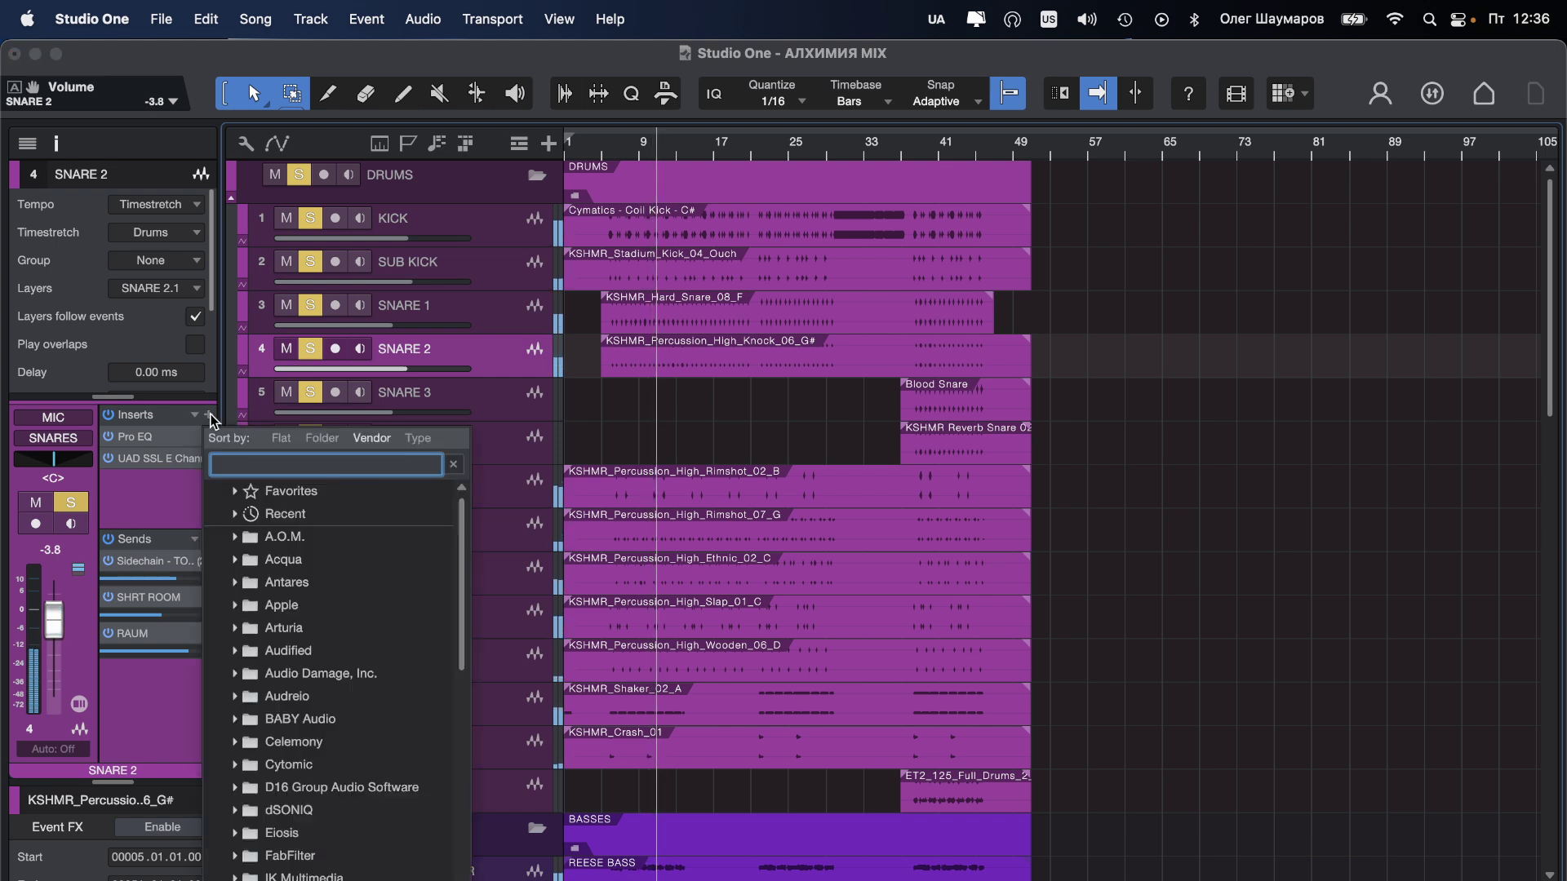
type("s1")
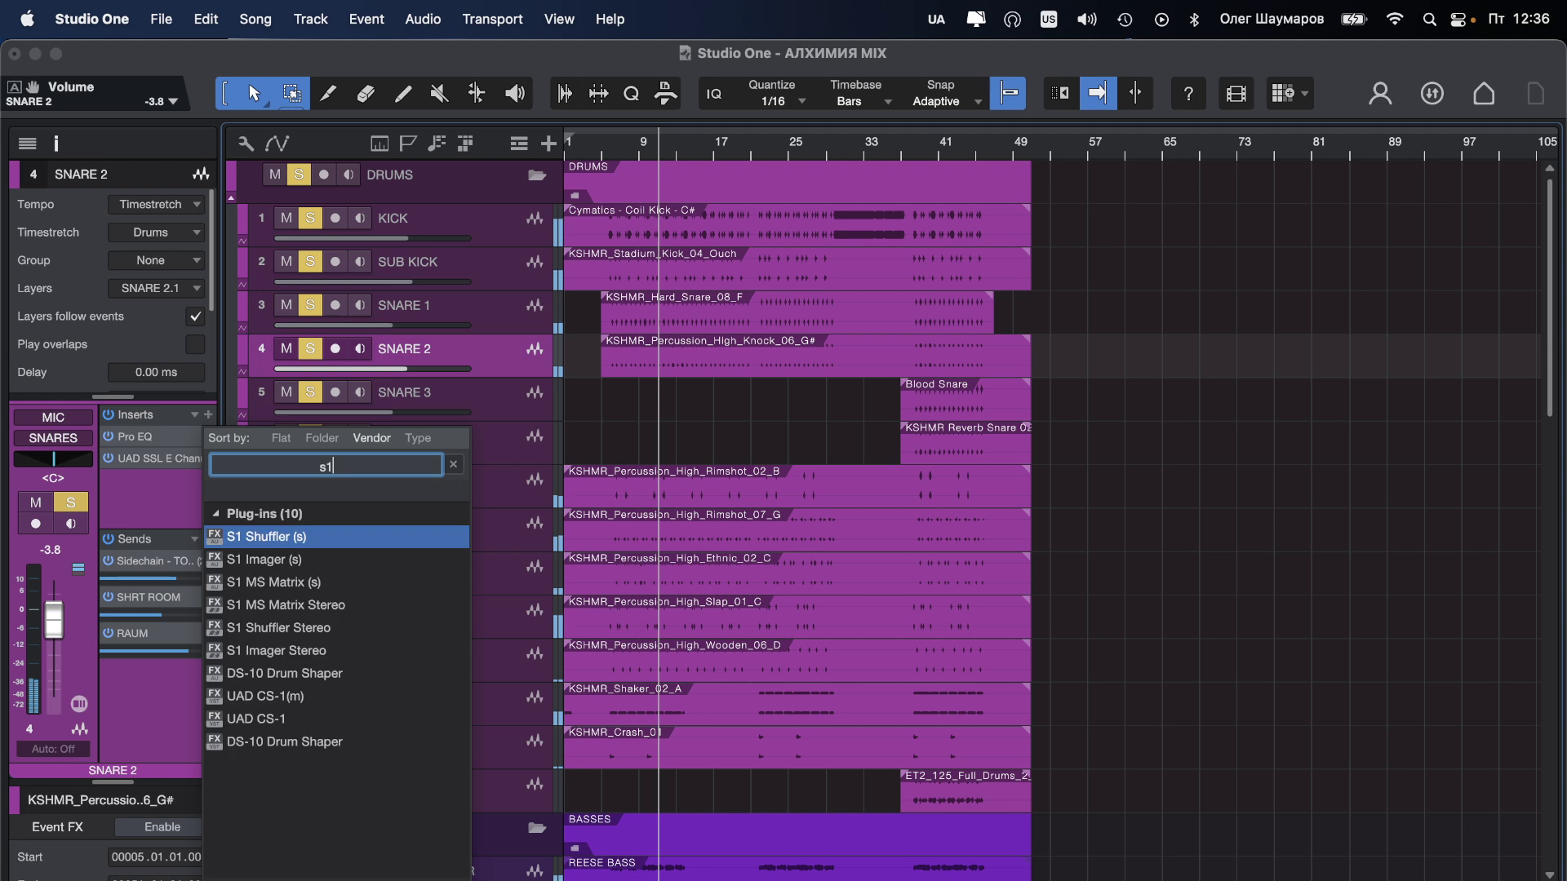
left_click(286, 566)
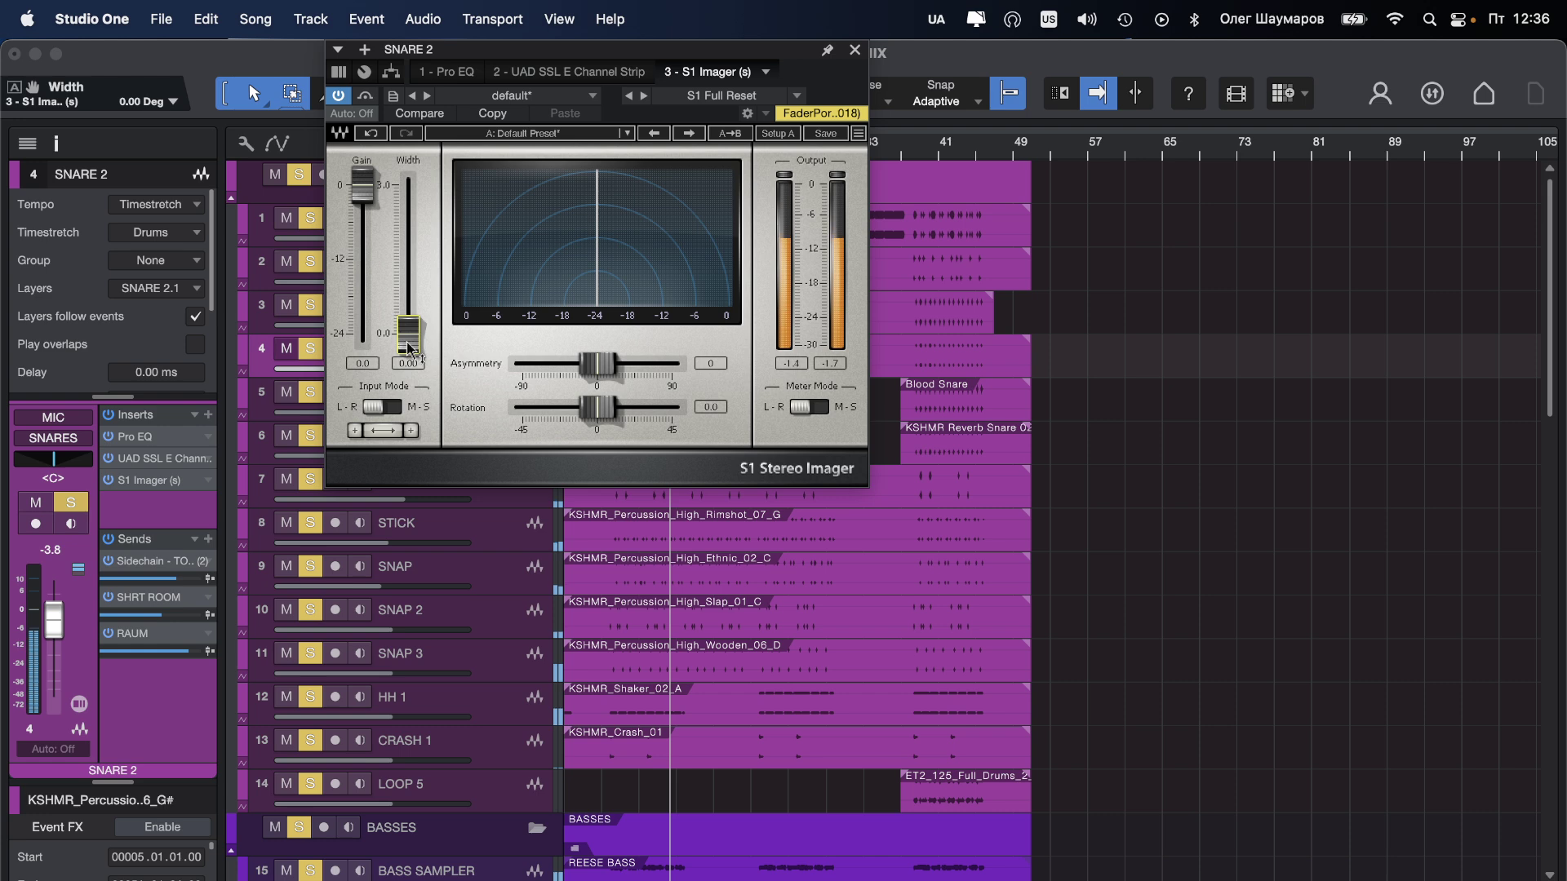
left_click(854, 50)
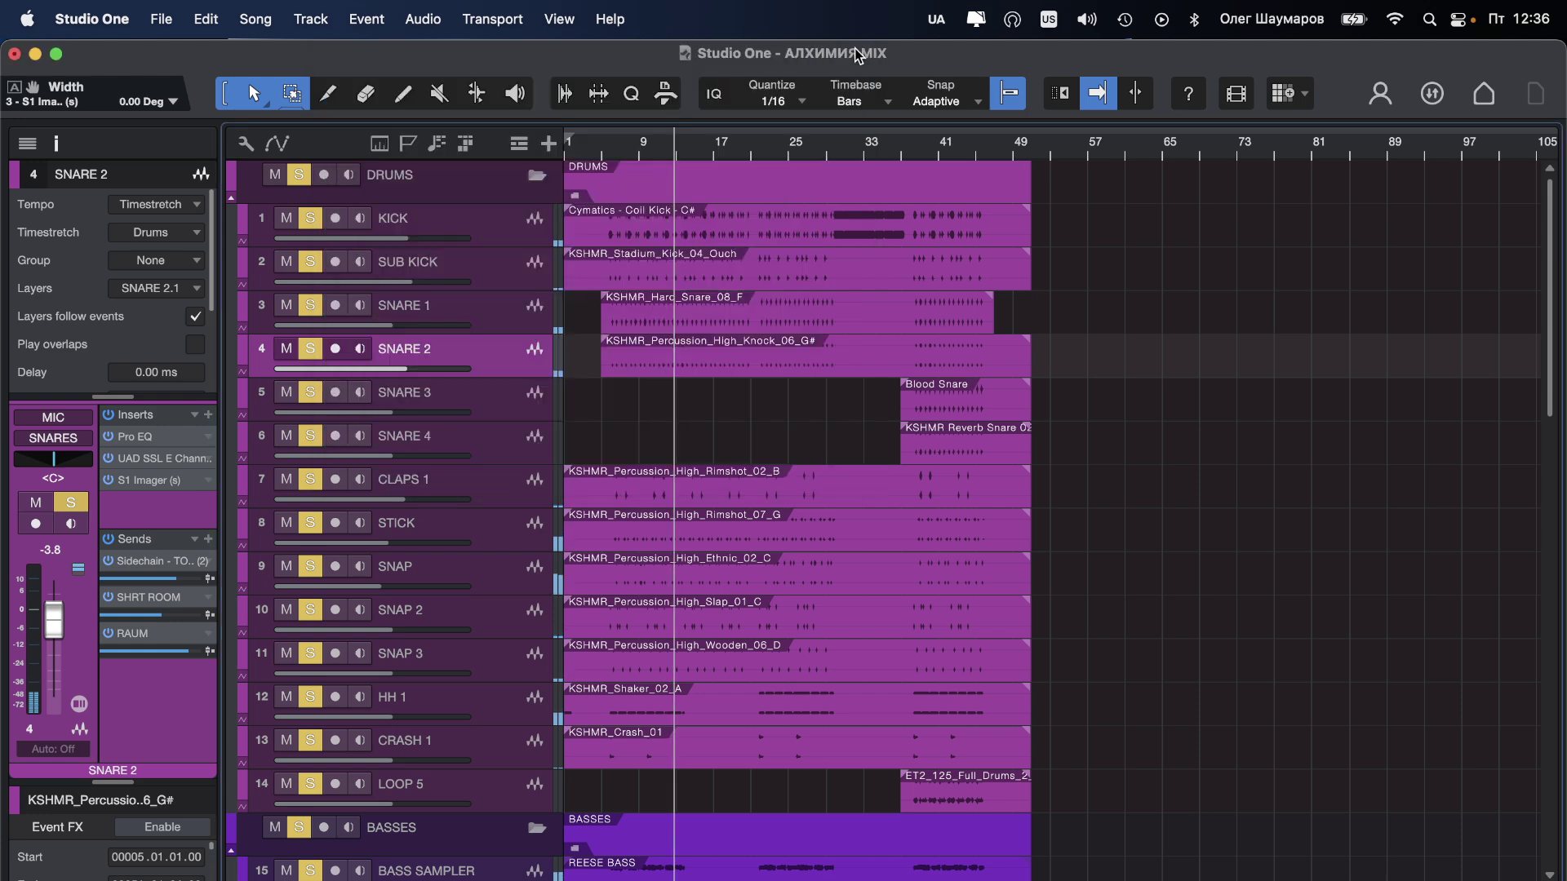
key("super+s")
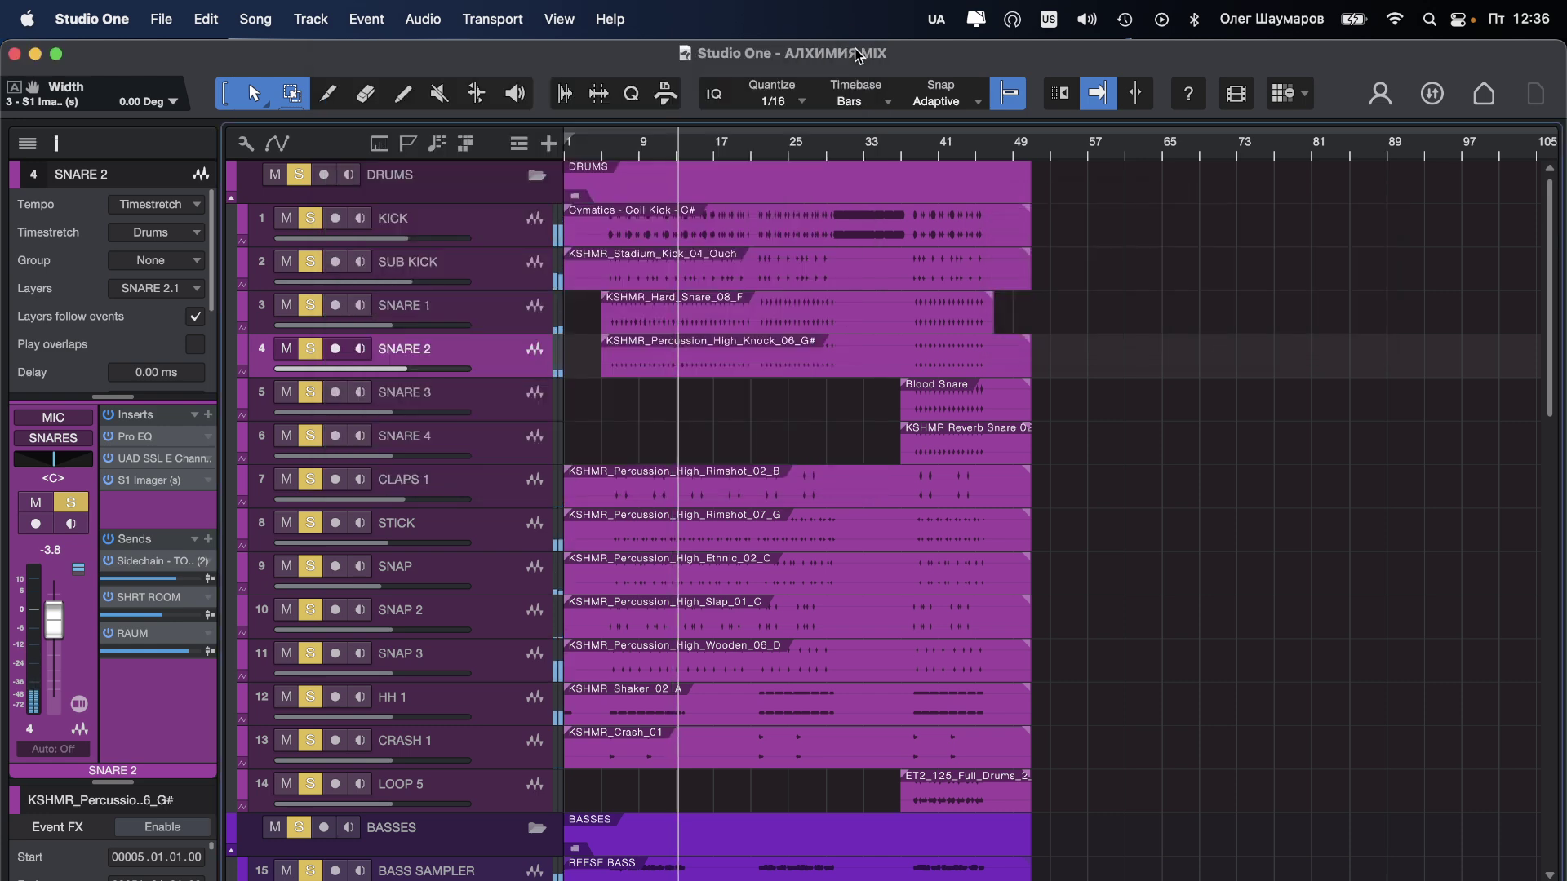
Step: Set the HH 1 track's volume to -7.4 dB and the SNAP 3 track's volume to -7.3 dB
scroll(666, 404, "down", 6)
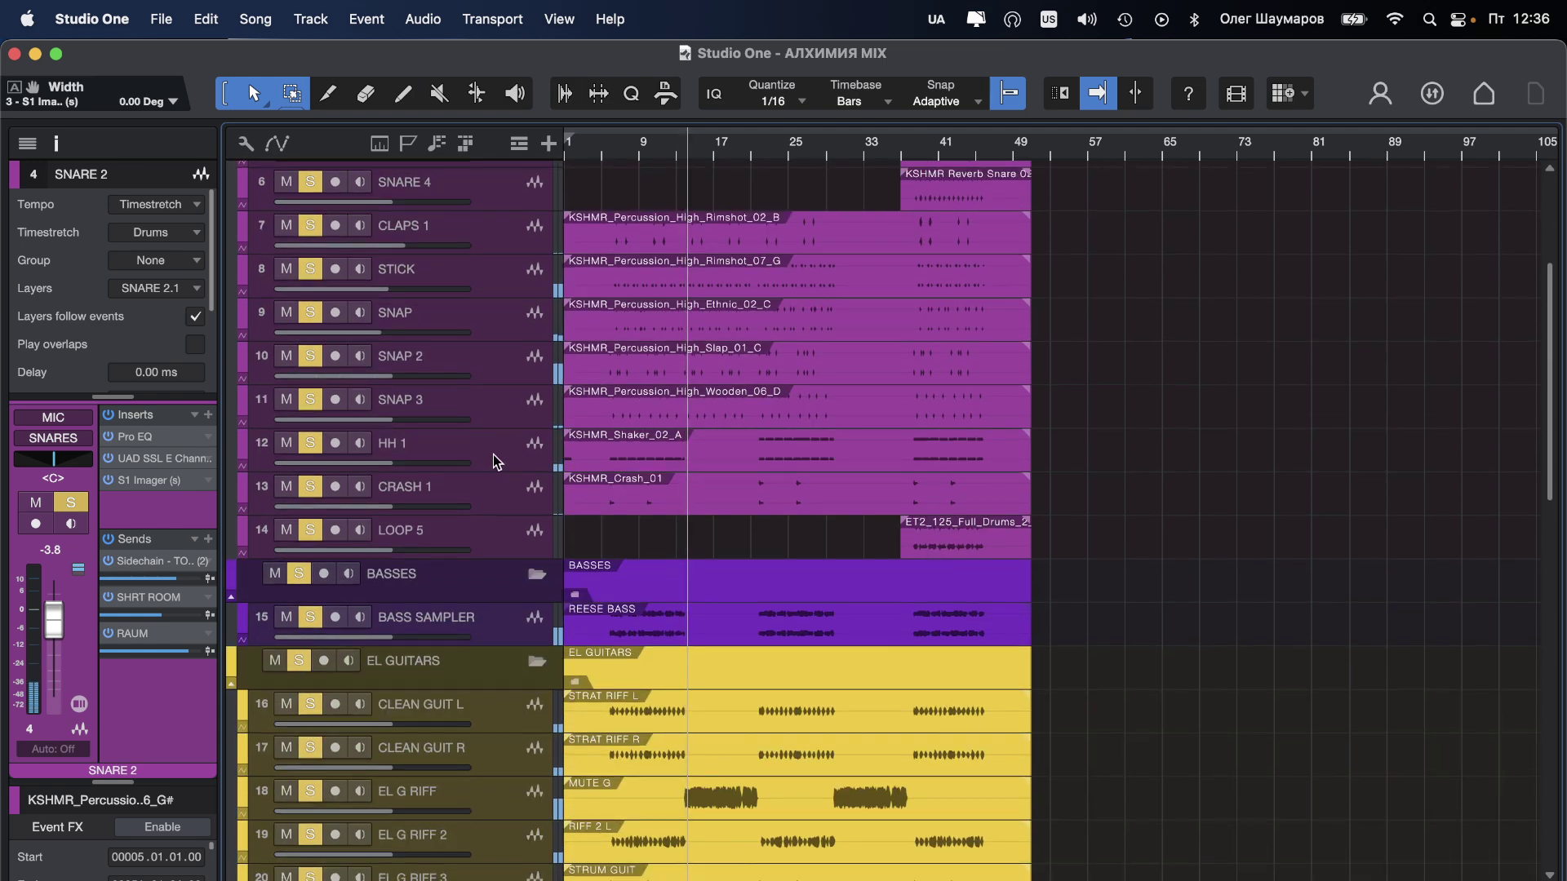
left_click(461, 451)
left_click_drag(374, 462, 372, 462)
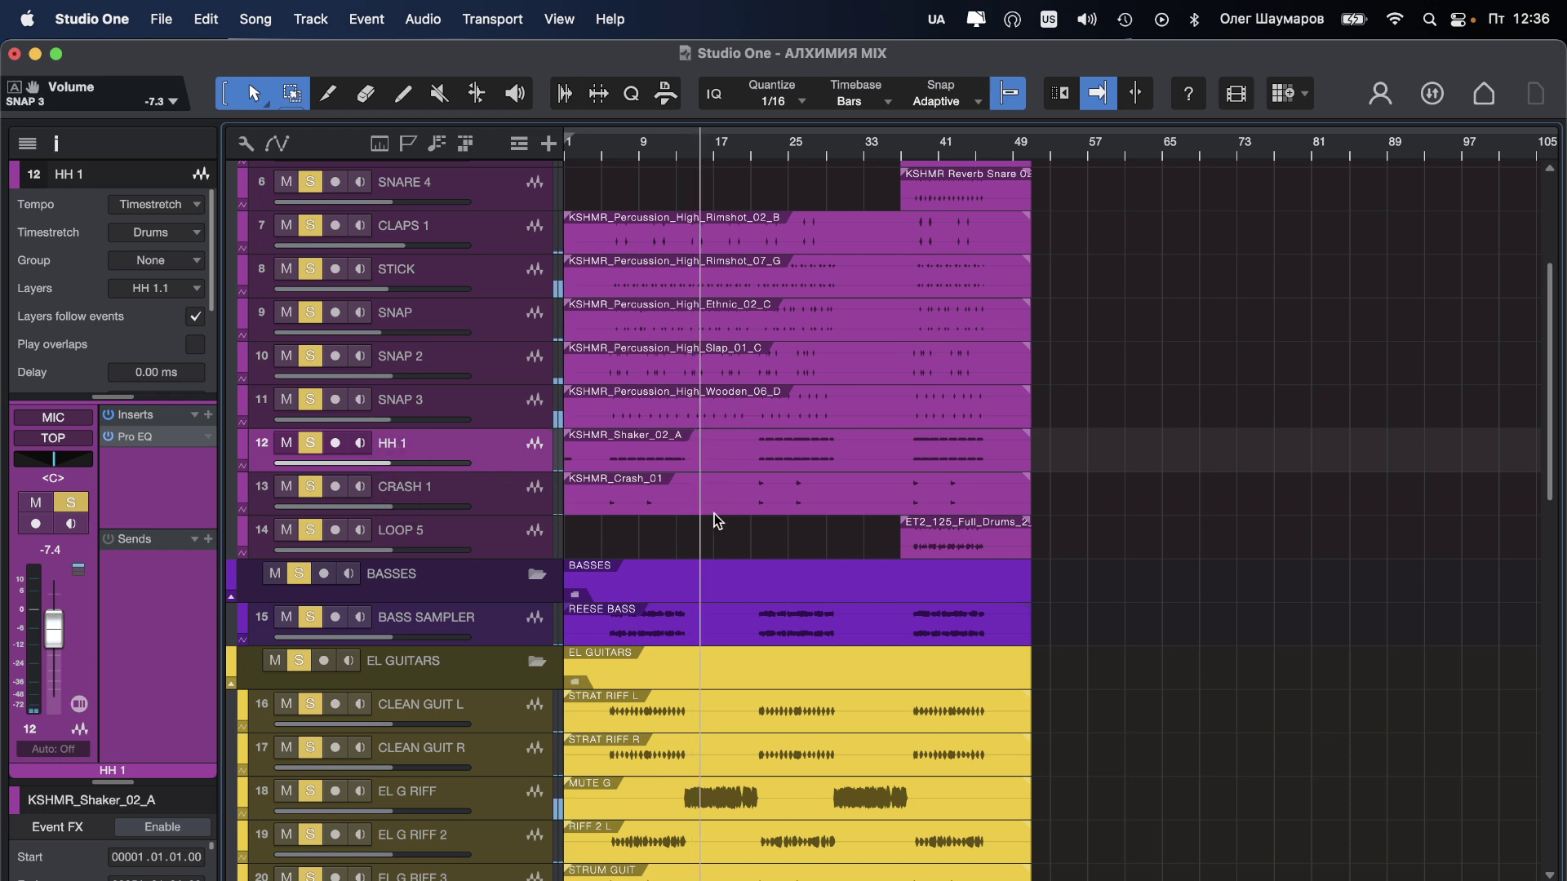
Step: Replay the song from around bar 7 and set the BASS SAMPLER track's volume to -5.7 dB
scroll(715, 516, "down", 4)
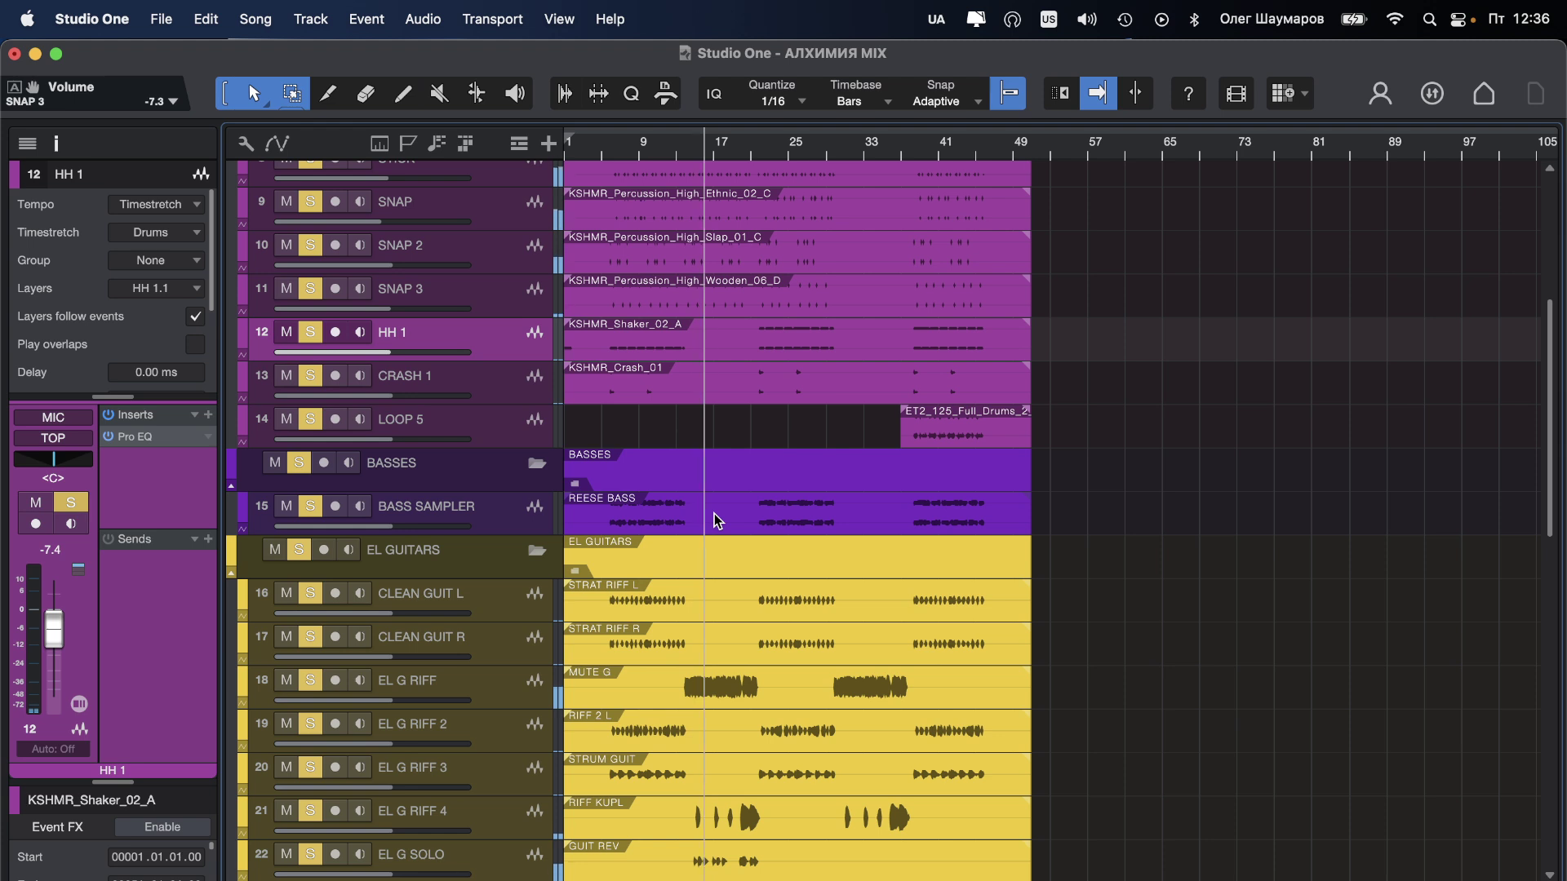
left_click(623, 147)
left_click(484, 510)
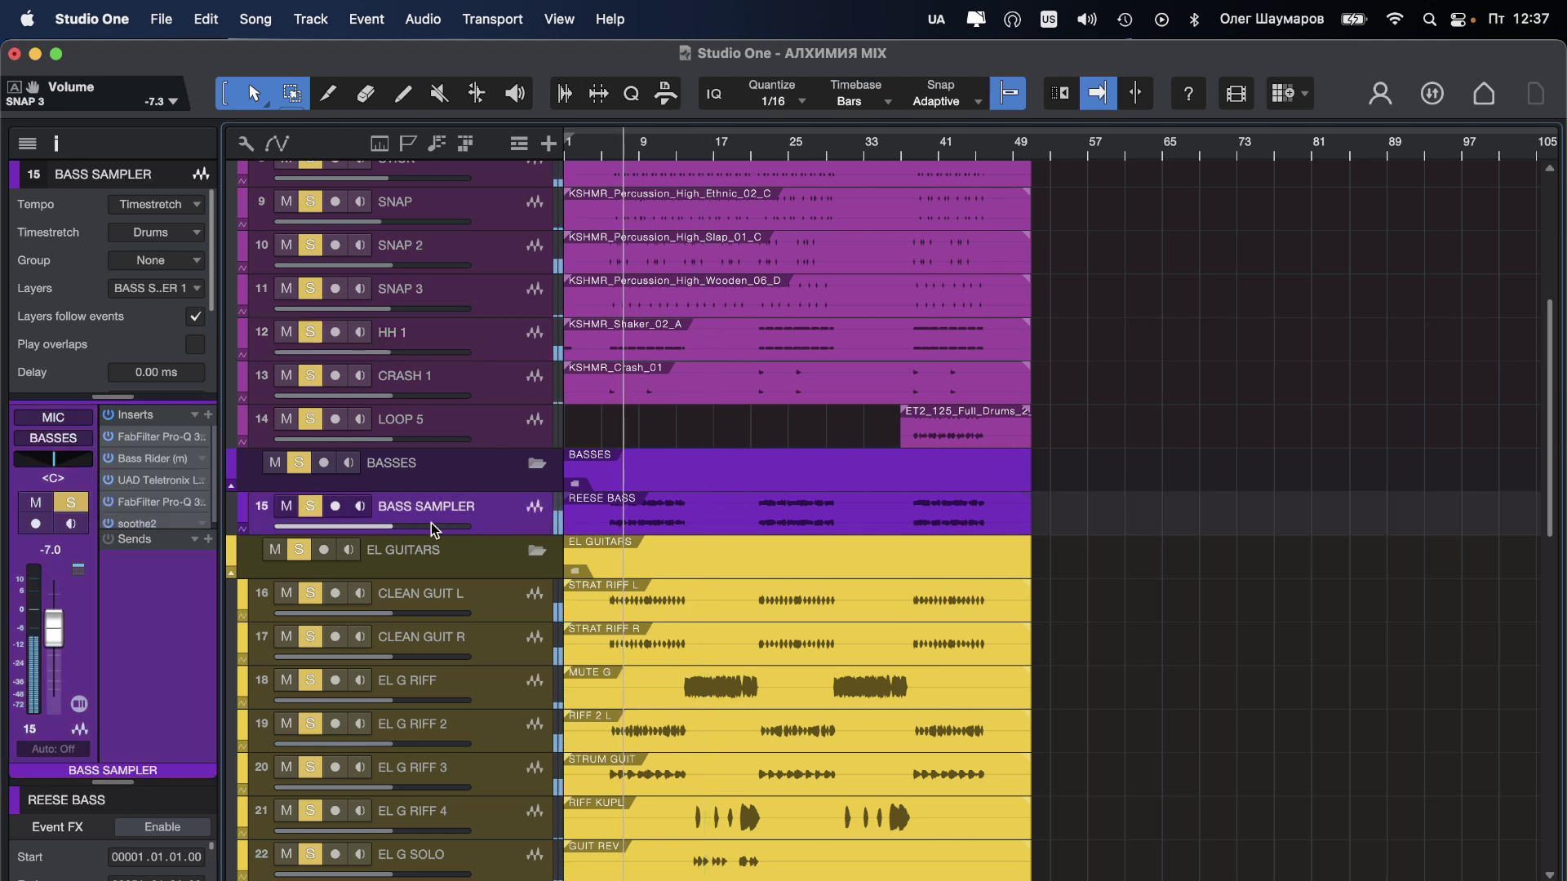
left_click_drag(430, 524, 439, 526)
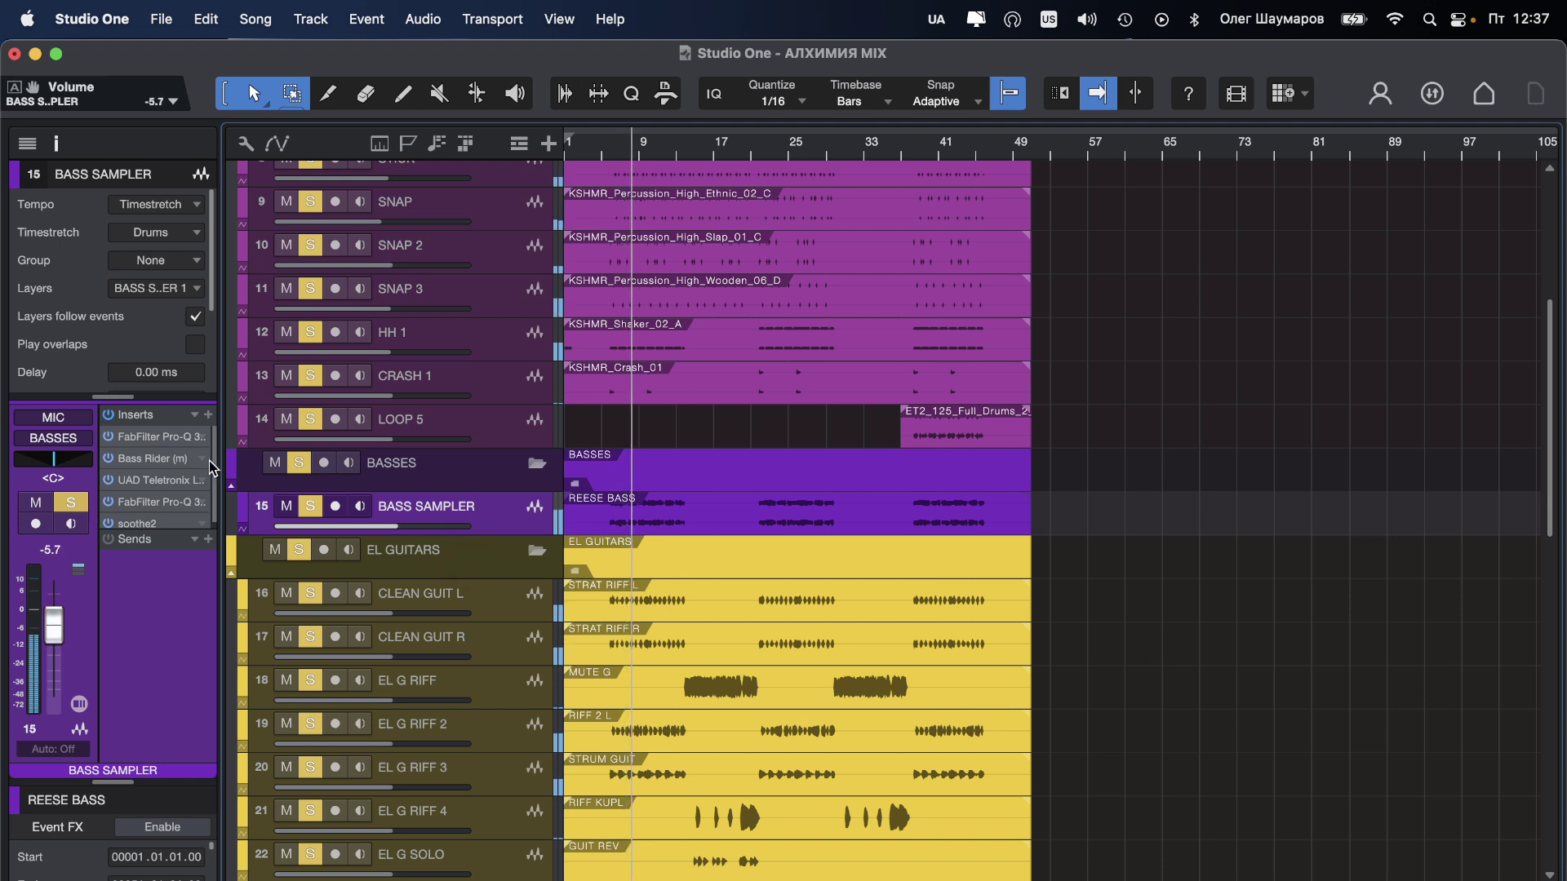
Step: In BASS SAMPLER's first FabFilter Pro-Q 3, move the low cut to about 13 Hz with a Q of 0.968
left_click(140, 442)
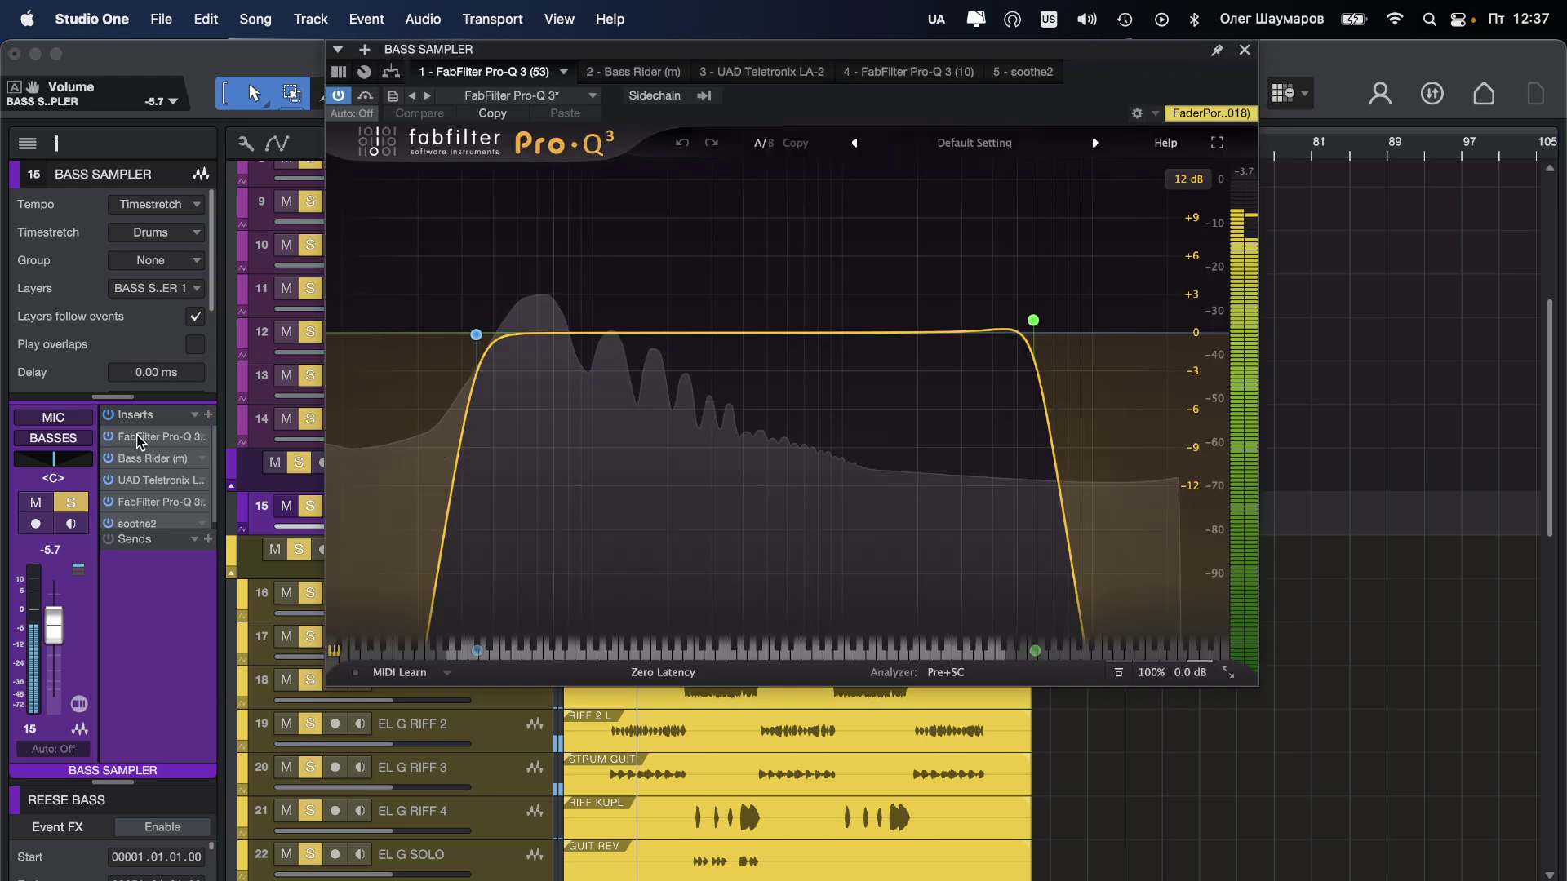
left_click_drag(473, 339, 369, 336)
scroll(371, 336, "down", 1)
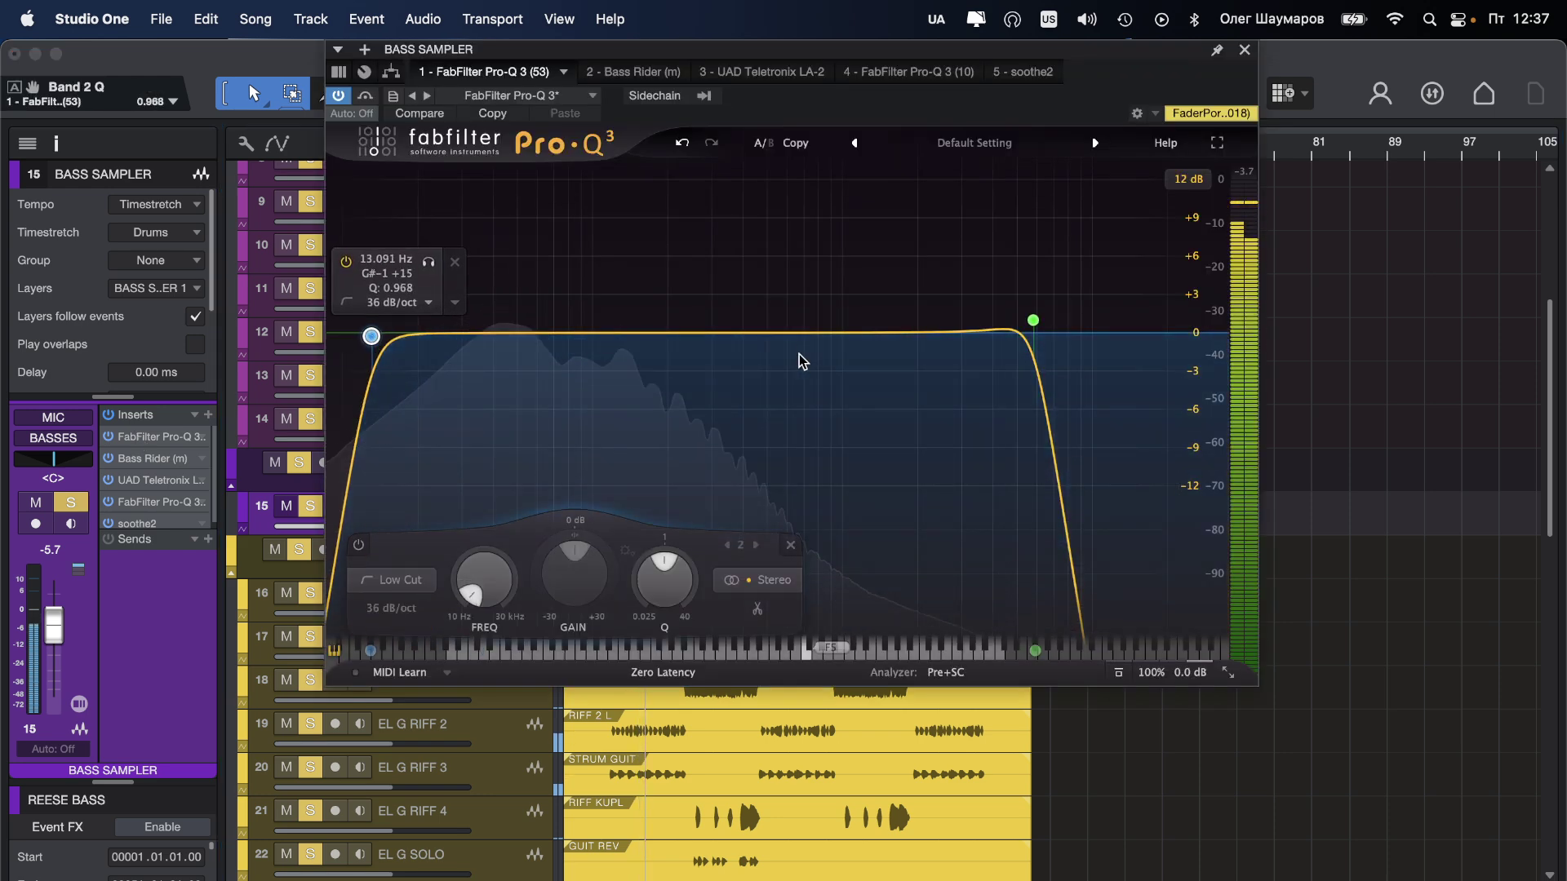
left_click(1244, 51)
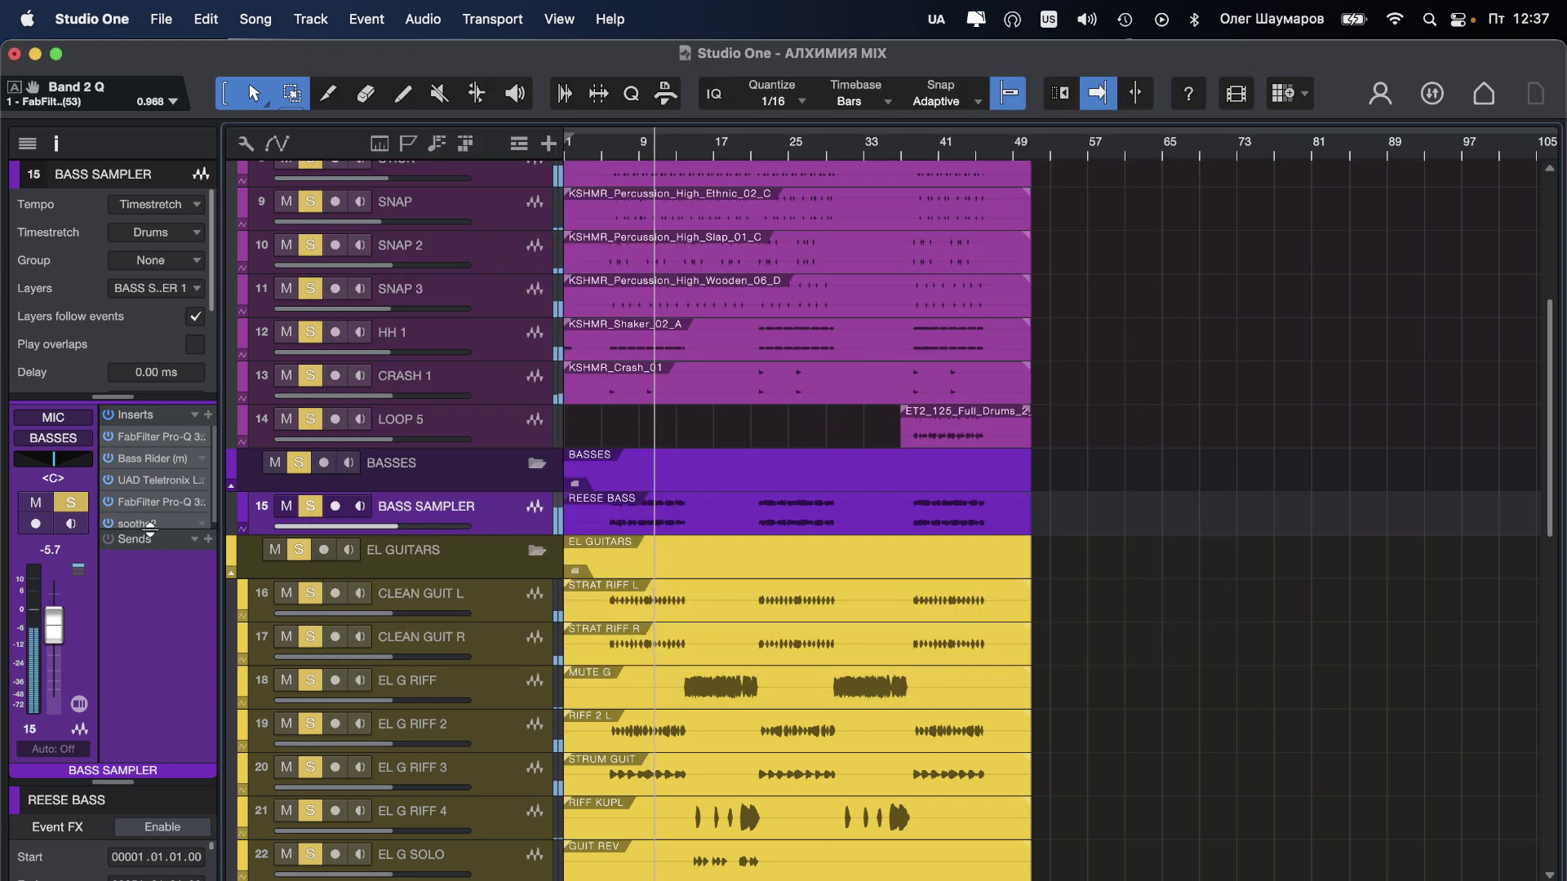
Step: Enlarge the BASS SAMPLER inserts area and inspect the Bass Rider (m) plug-in's settings
left_click_drag(150, 529, 158, 577)
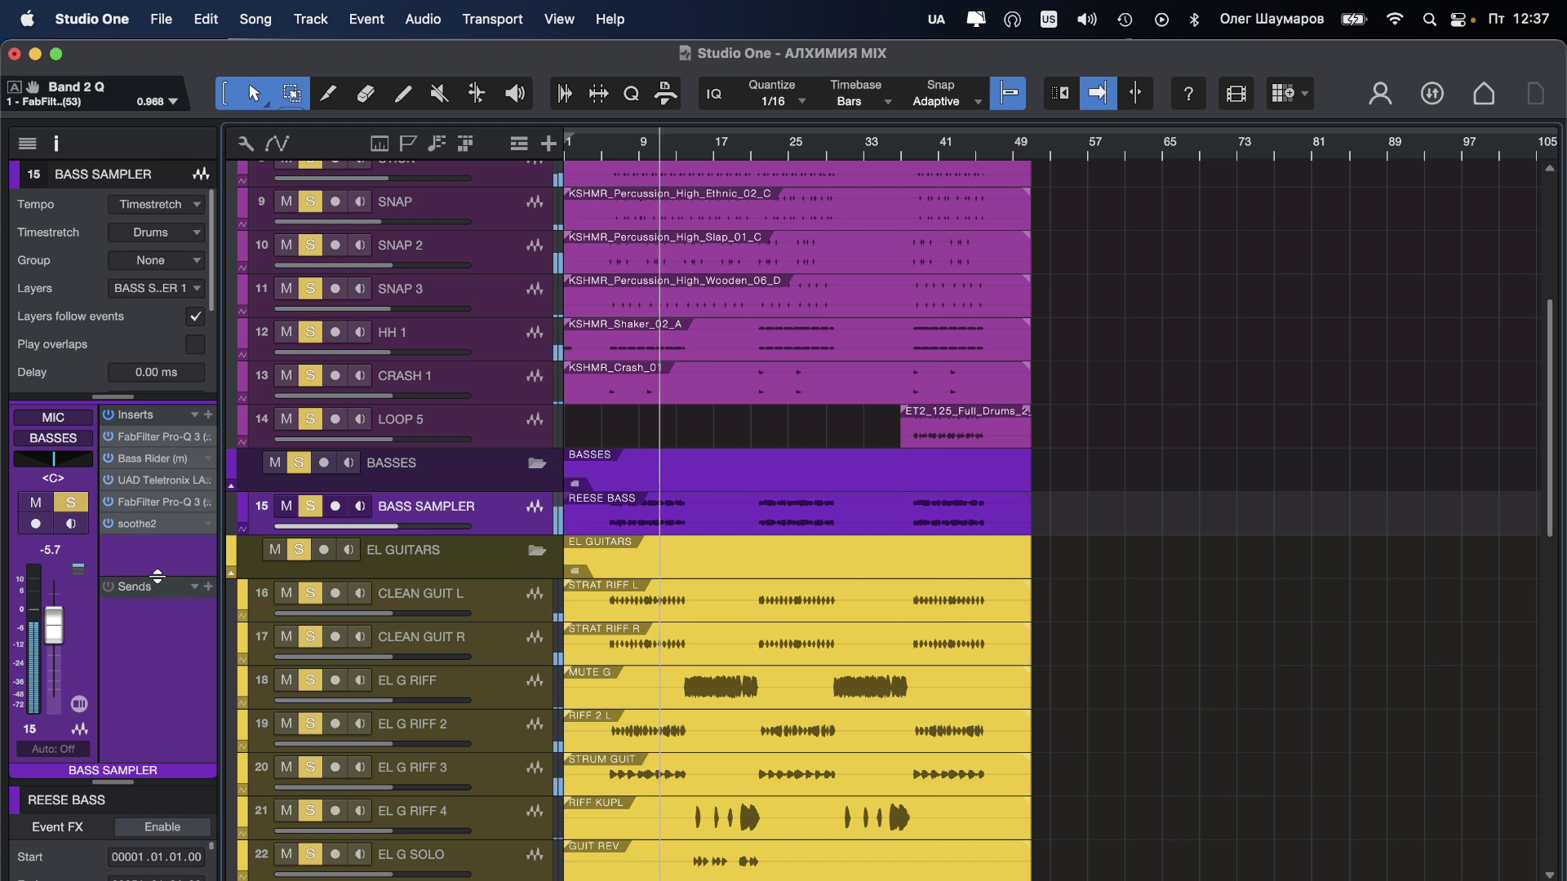
left_click(163, 460)
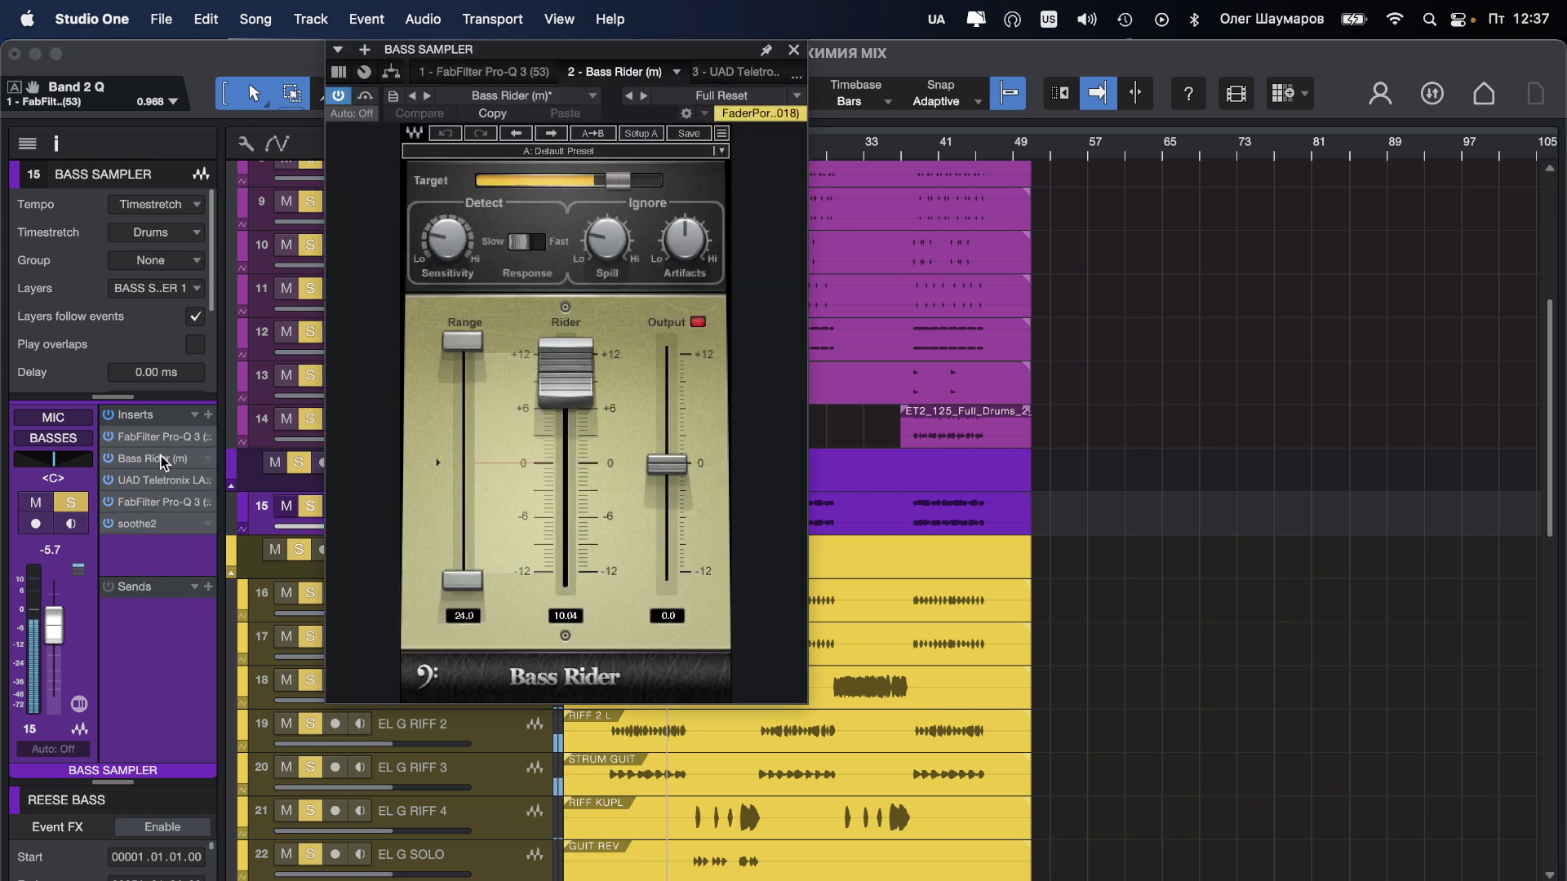
left_click(796, 52)
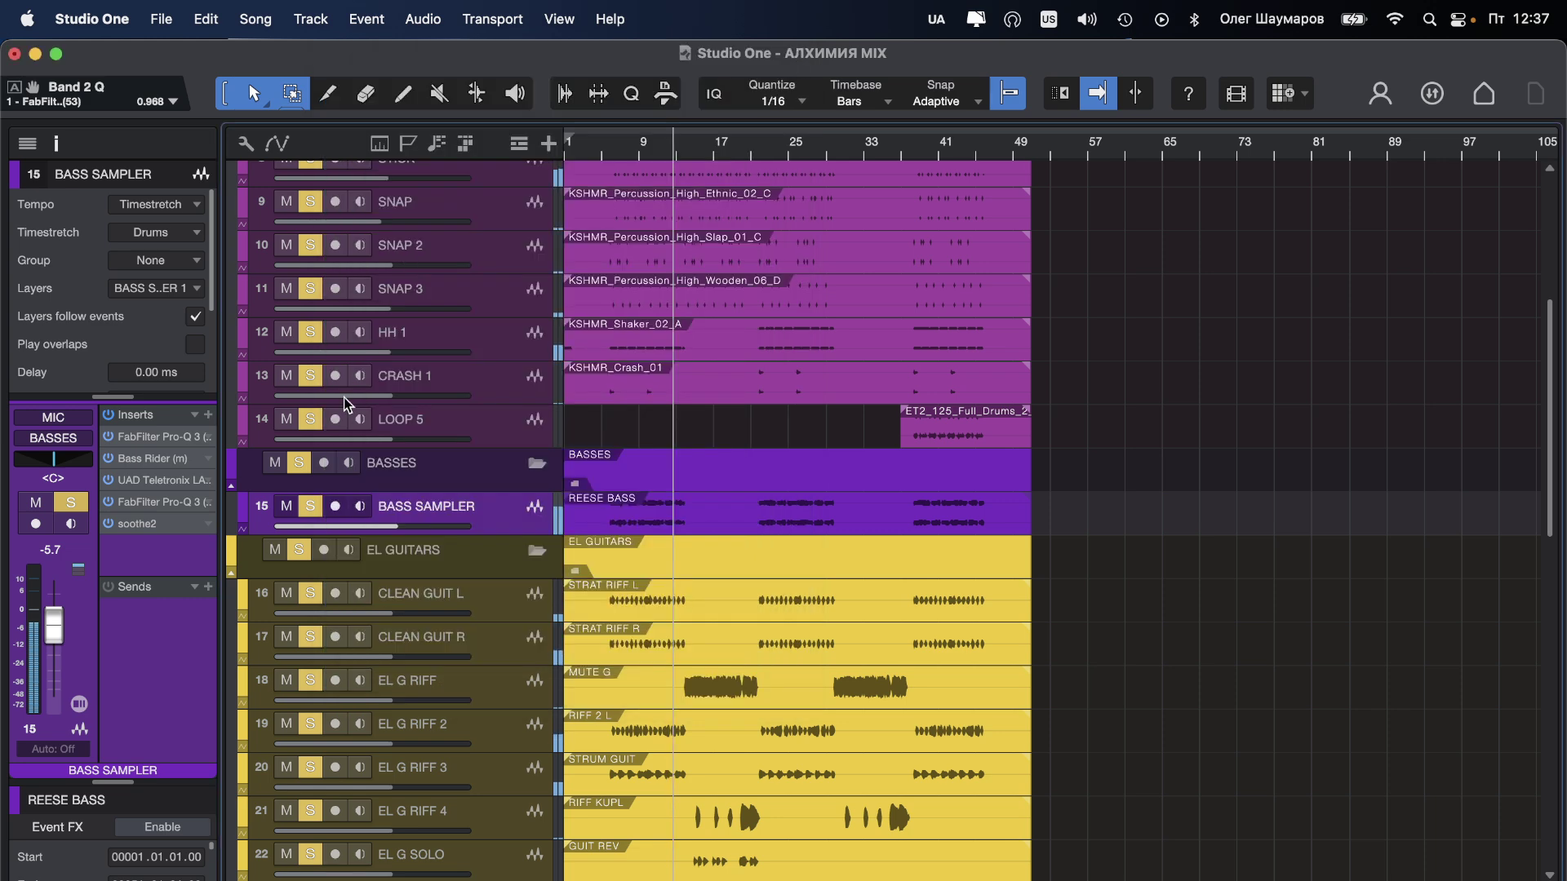
Step: Bypass and remove the UAD Teletronix LA-2 insert from BASS SAMPLER, and set the track's volume to -8.1 dB
left_click(164, 483)
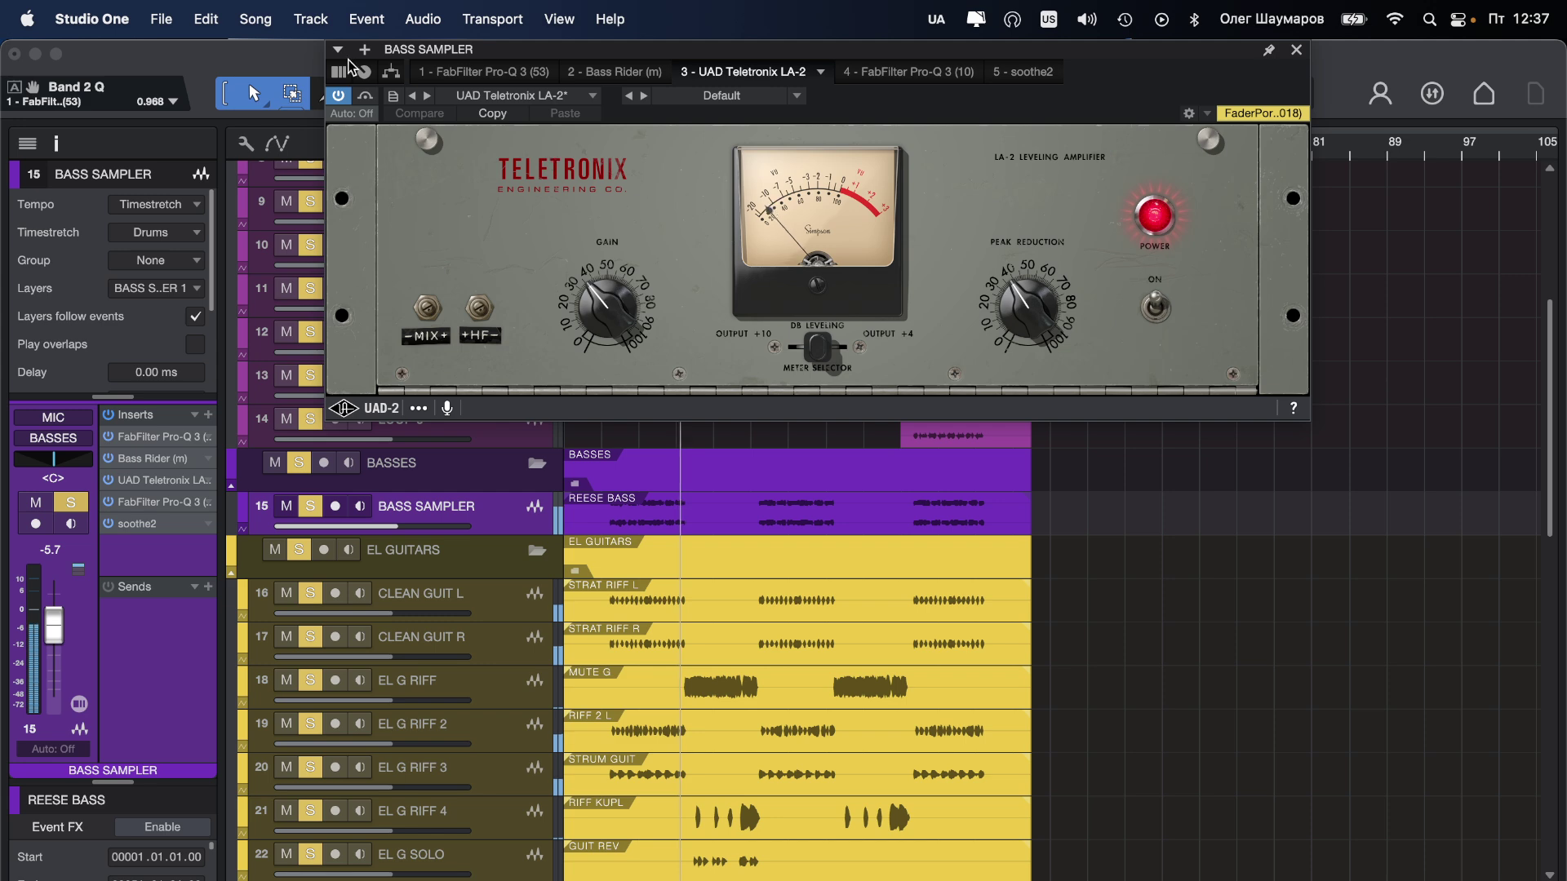
left_click(365, 95)
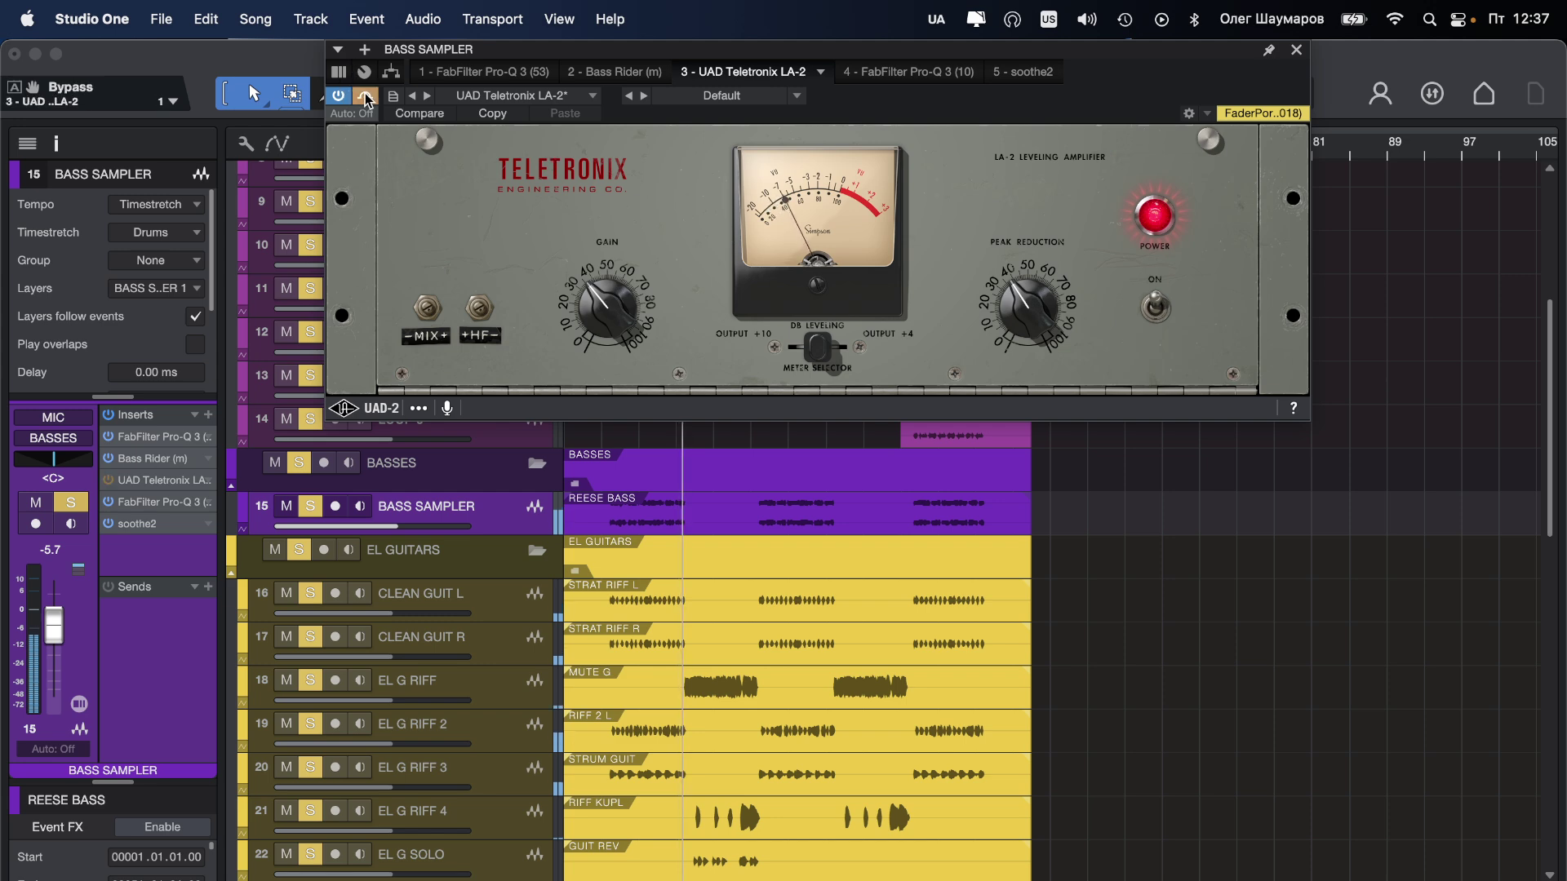
left_click(1294, 51)
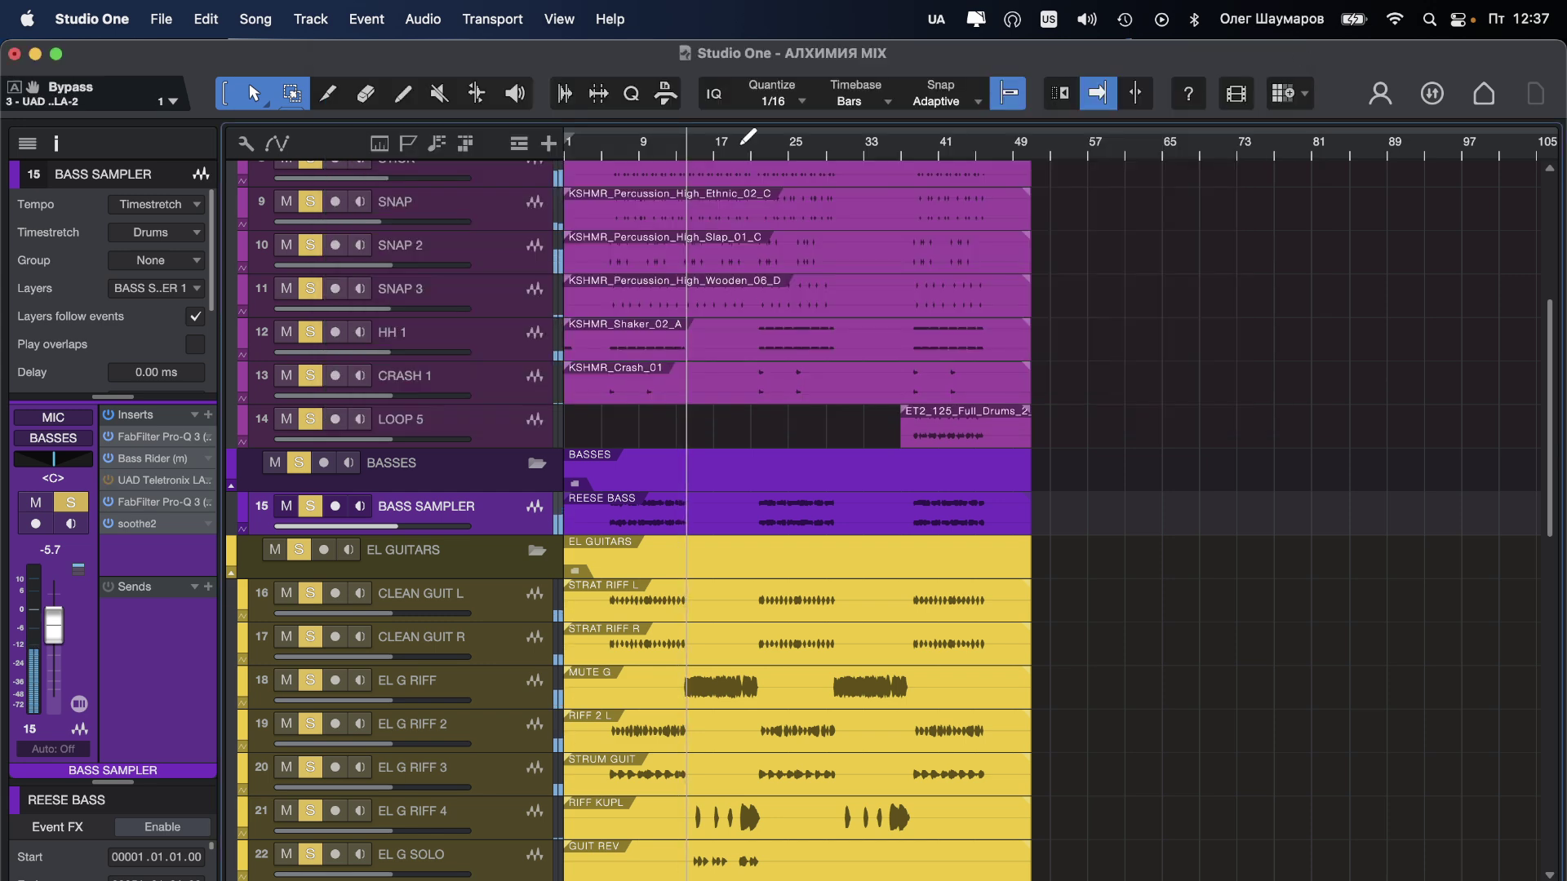
left_click(210, 487)
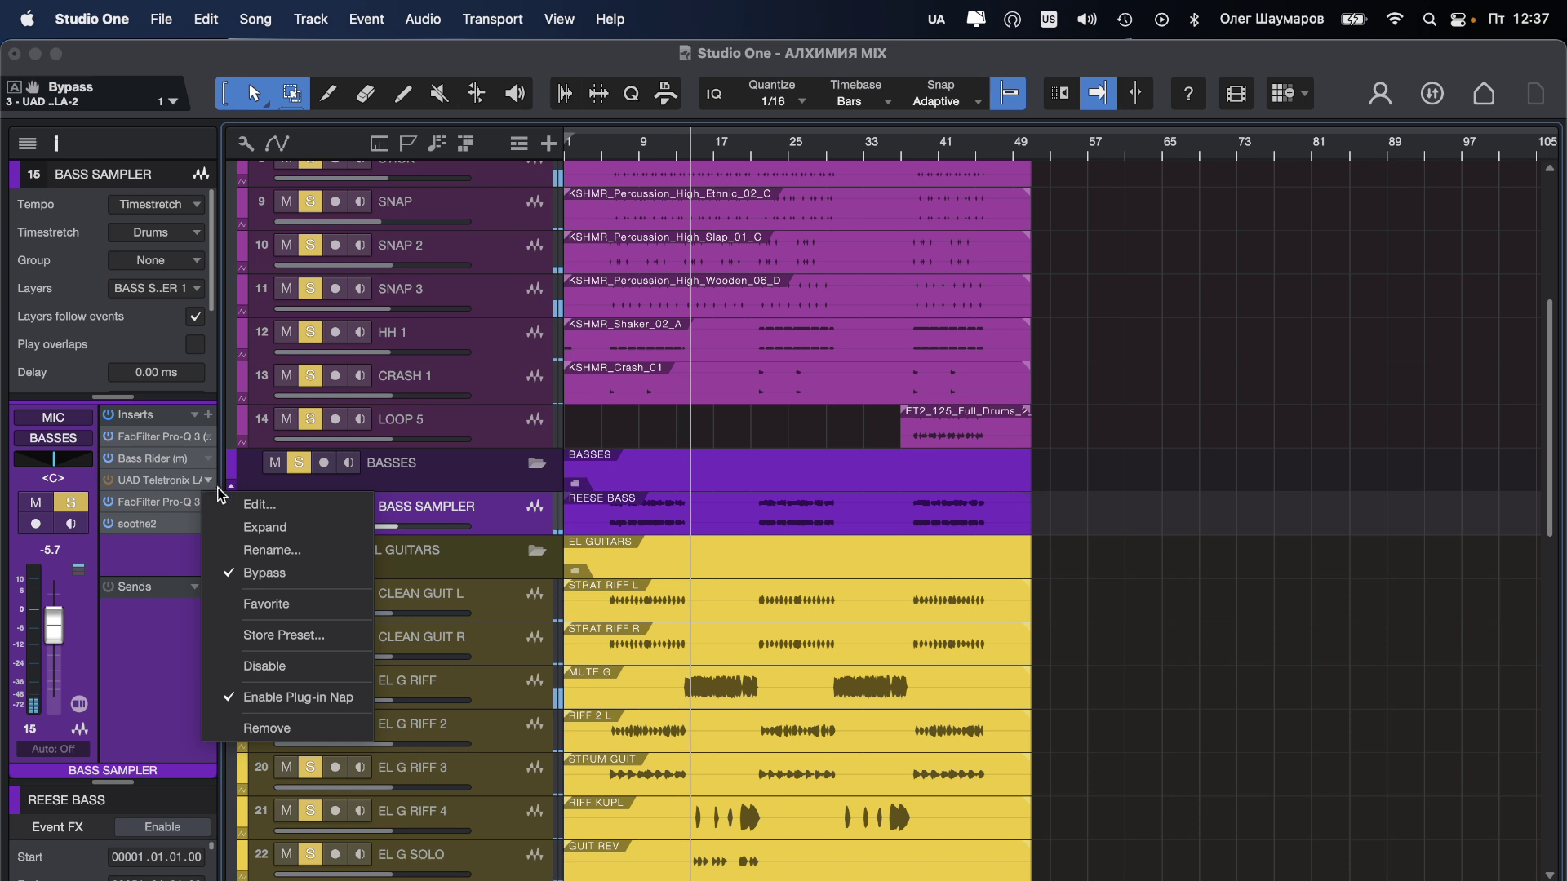
left_click(261, 737)
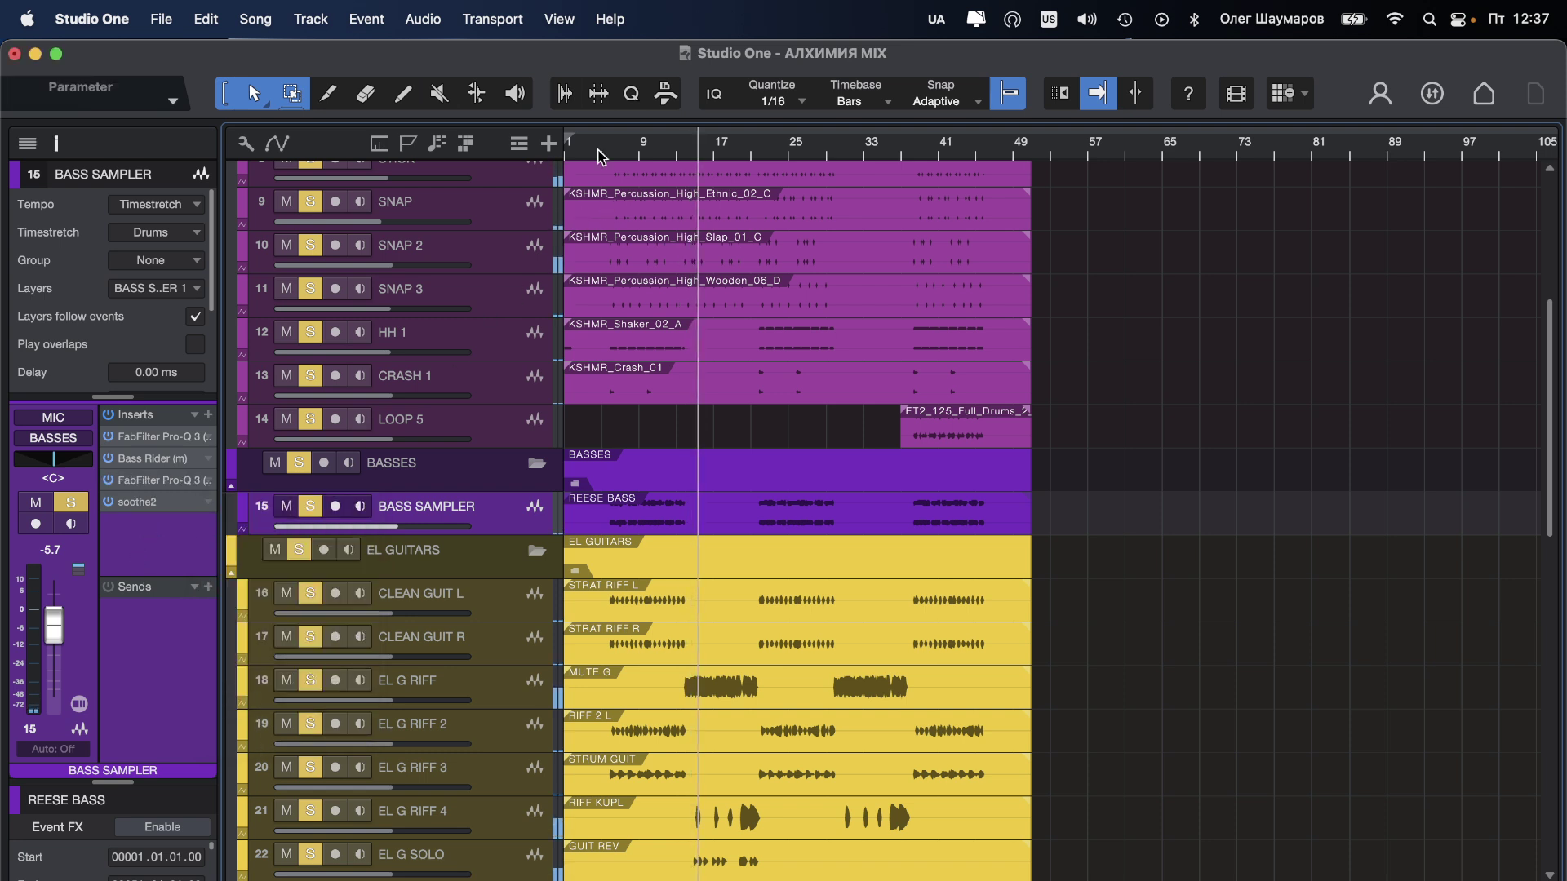
left_click(630, 147)
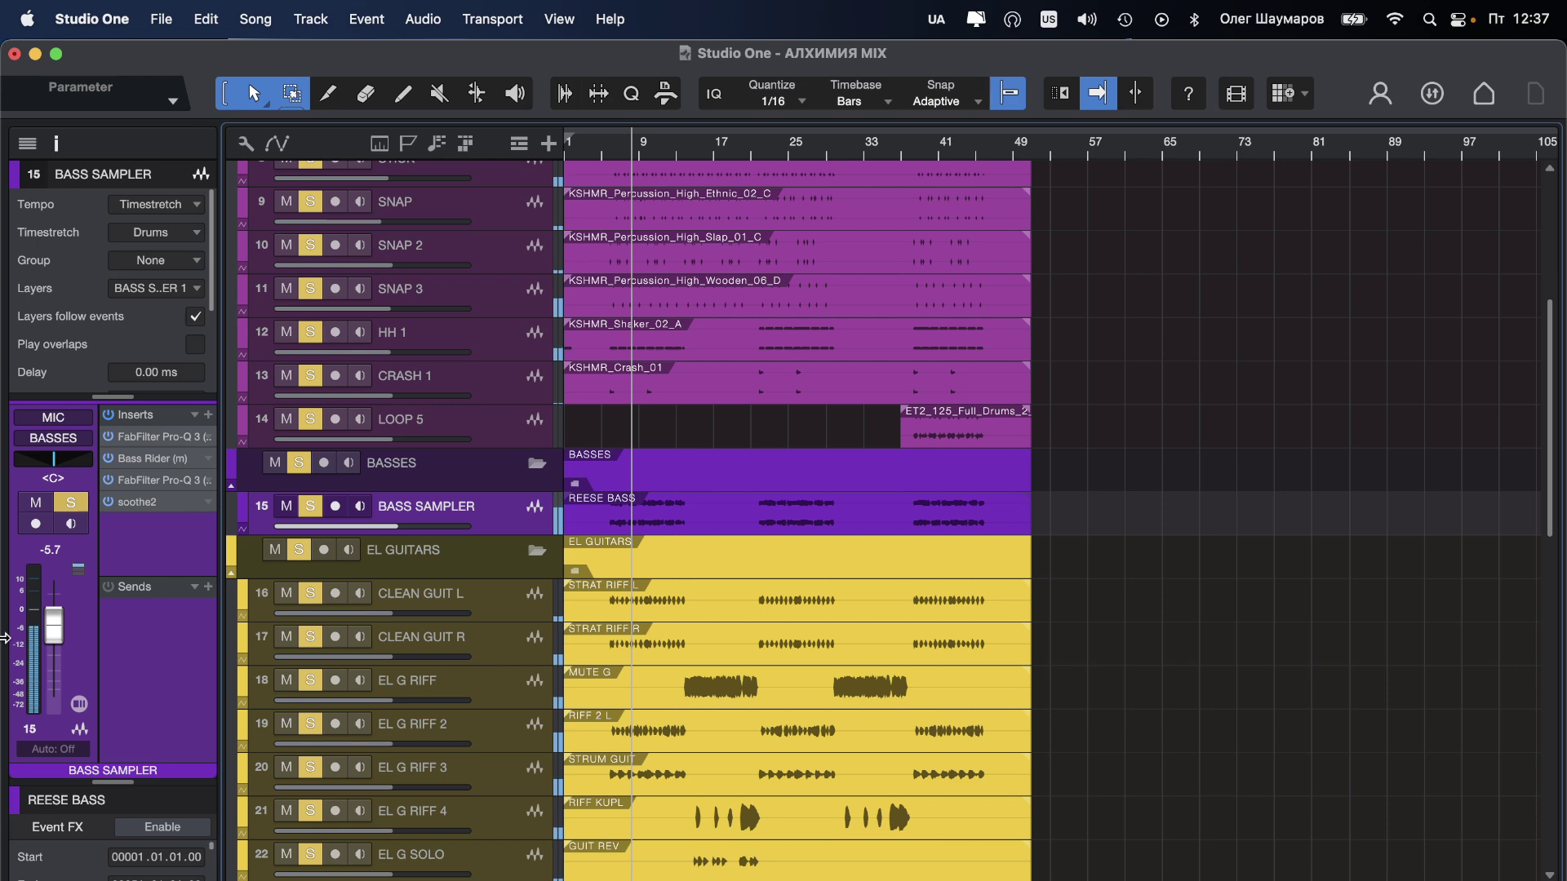
left_click_drag(56, 639, 58, 652)
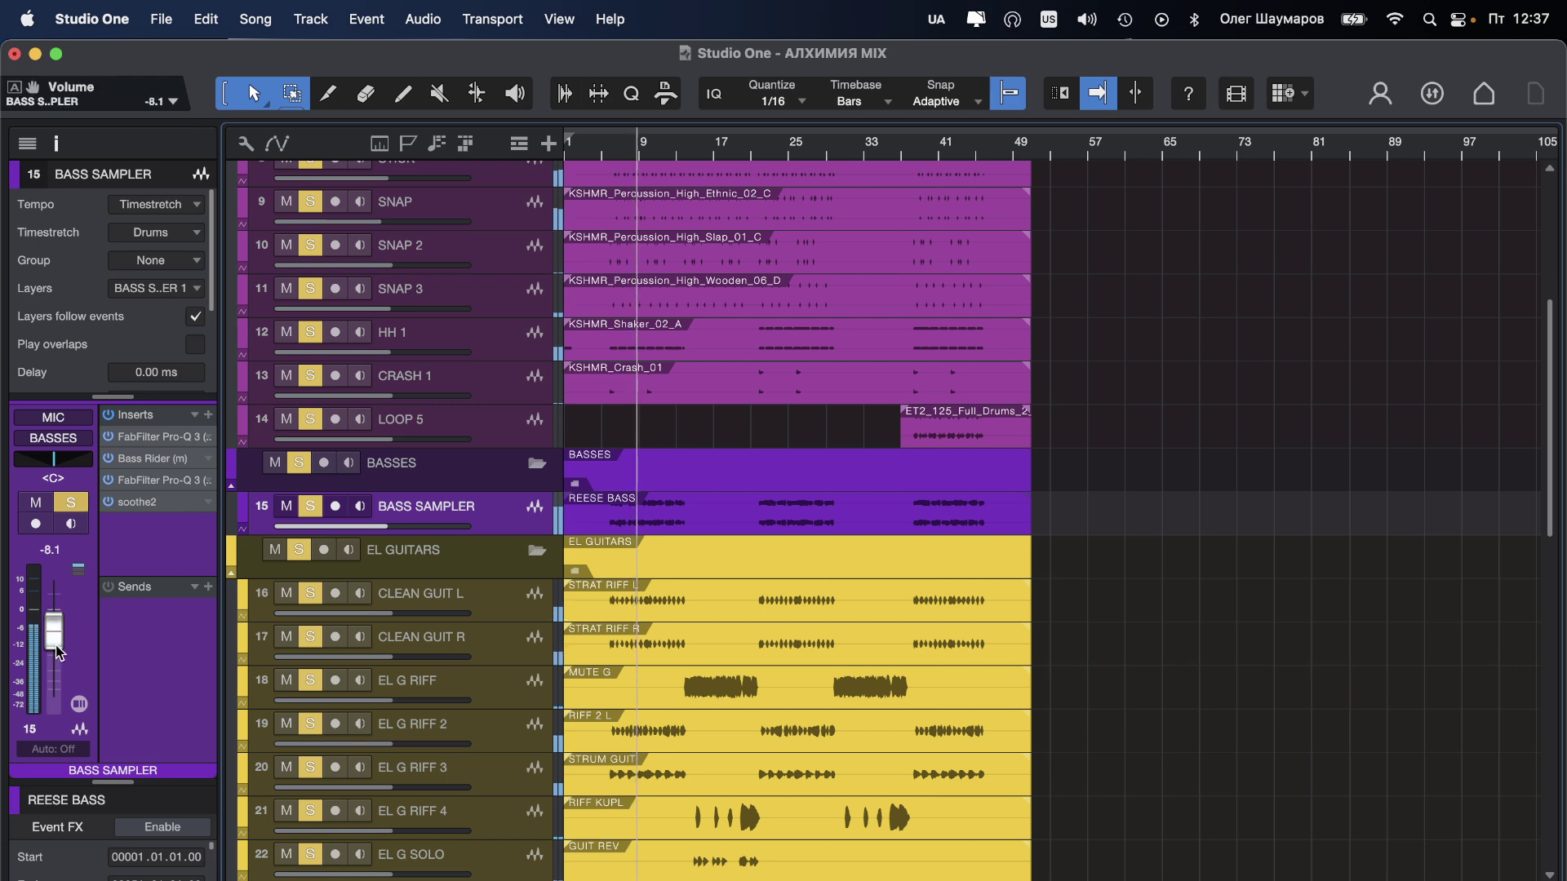
Step: Find the BASSES bus in the mixer console and set its volume to -6.5 dB
key("F3")
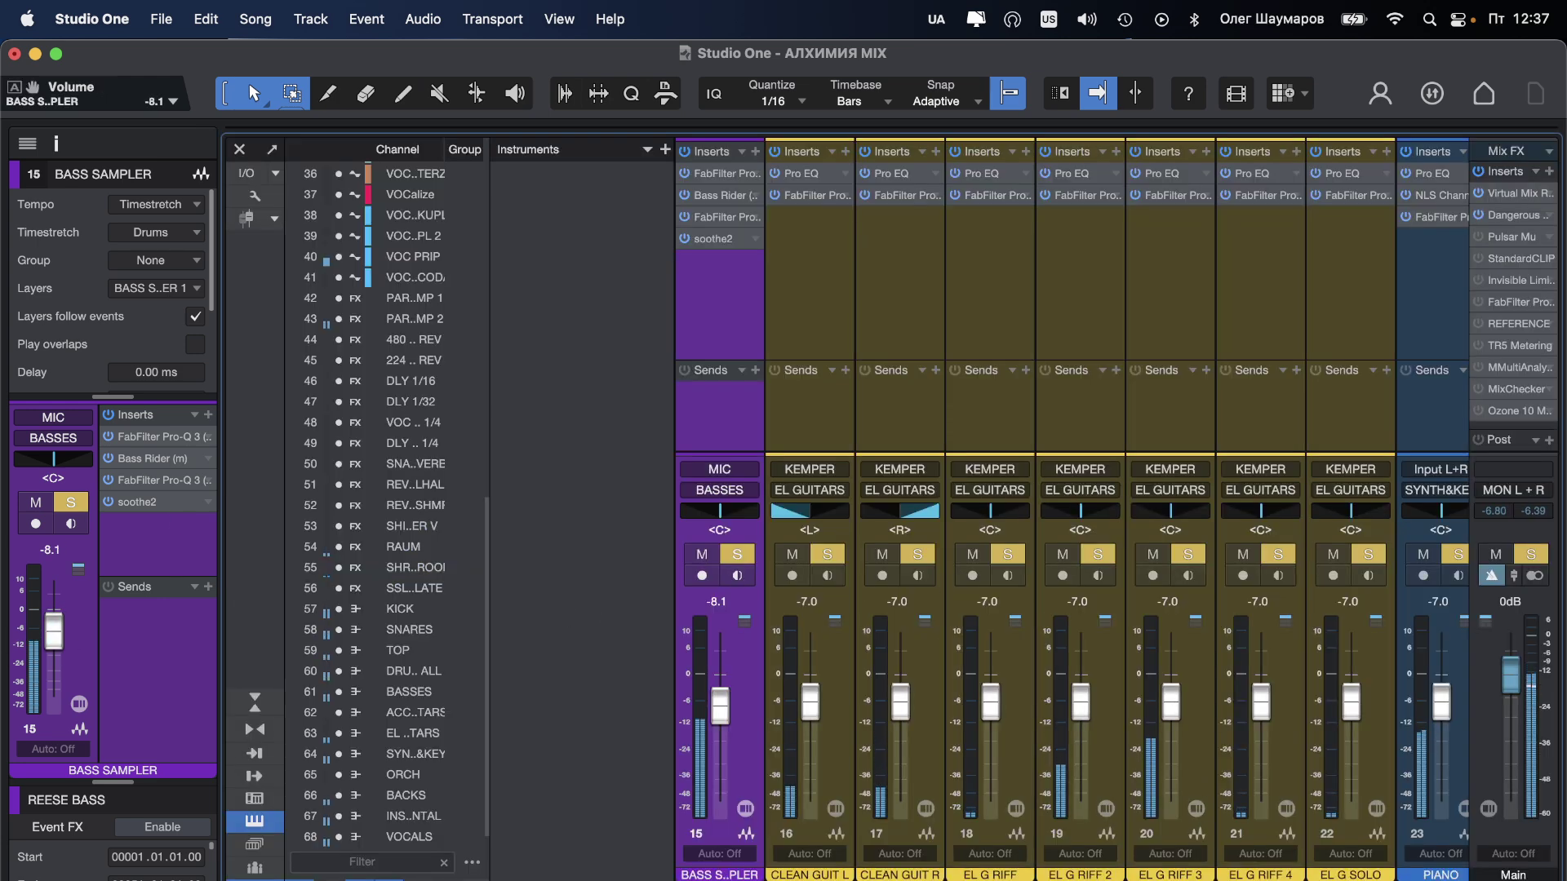
scroll(1072, 506, "right", 10)
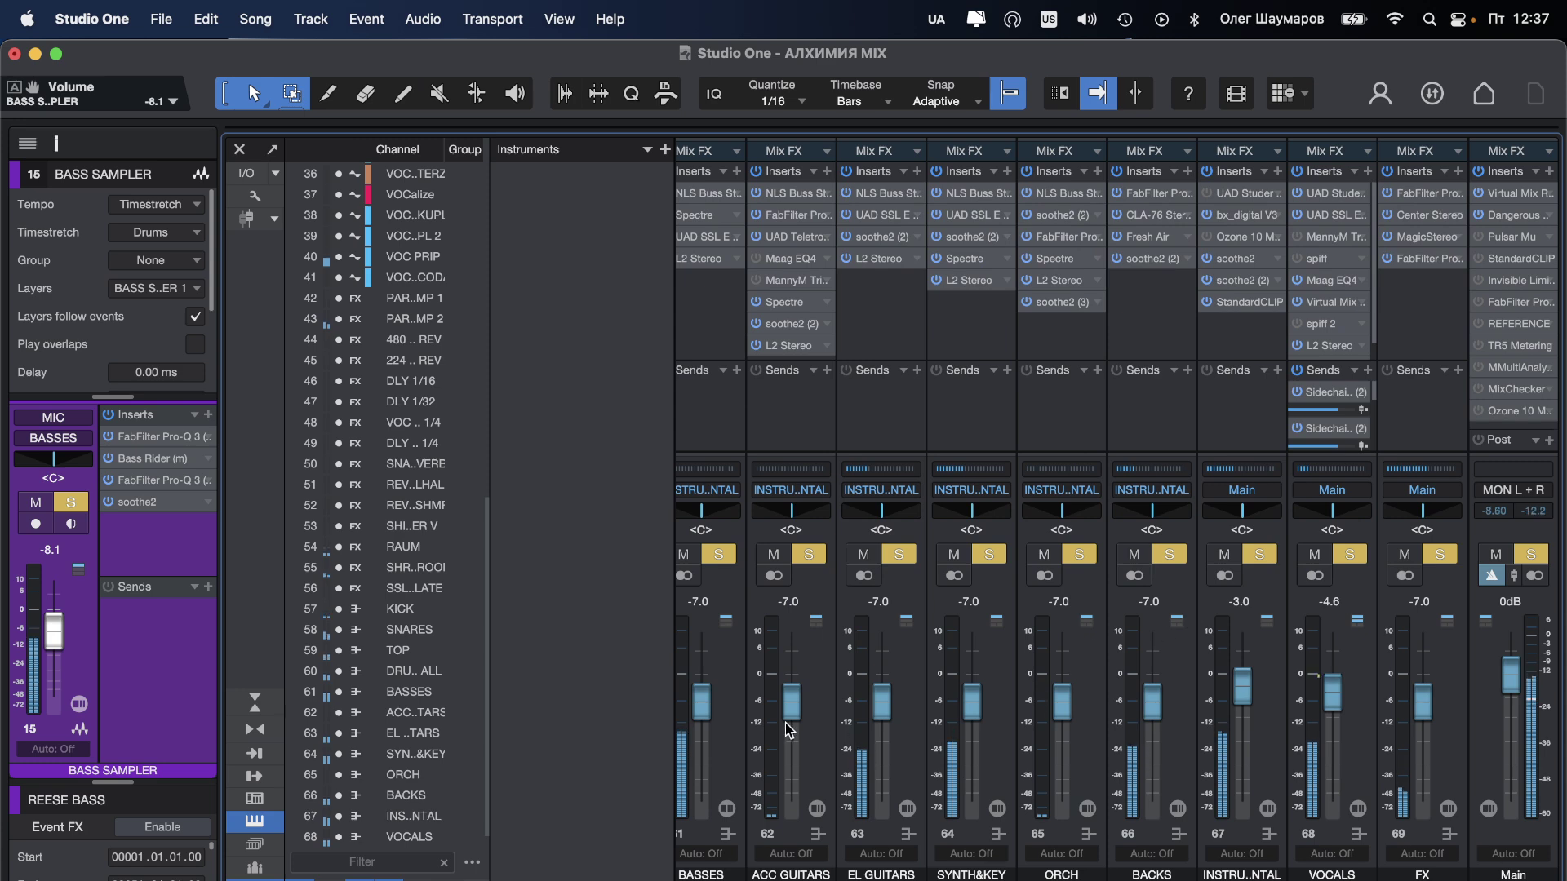
scroll(1308, 873, "left", 3)
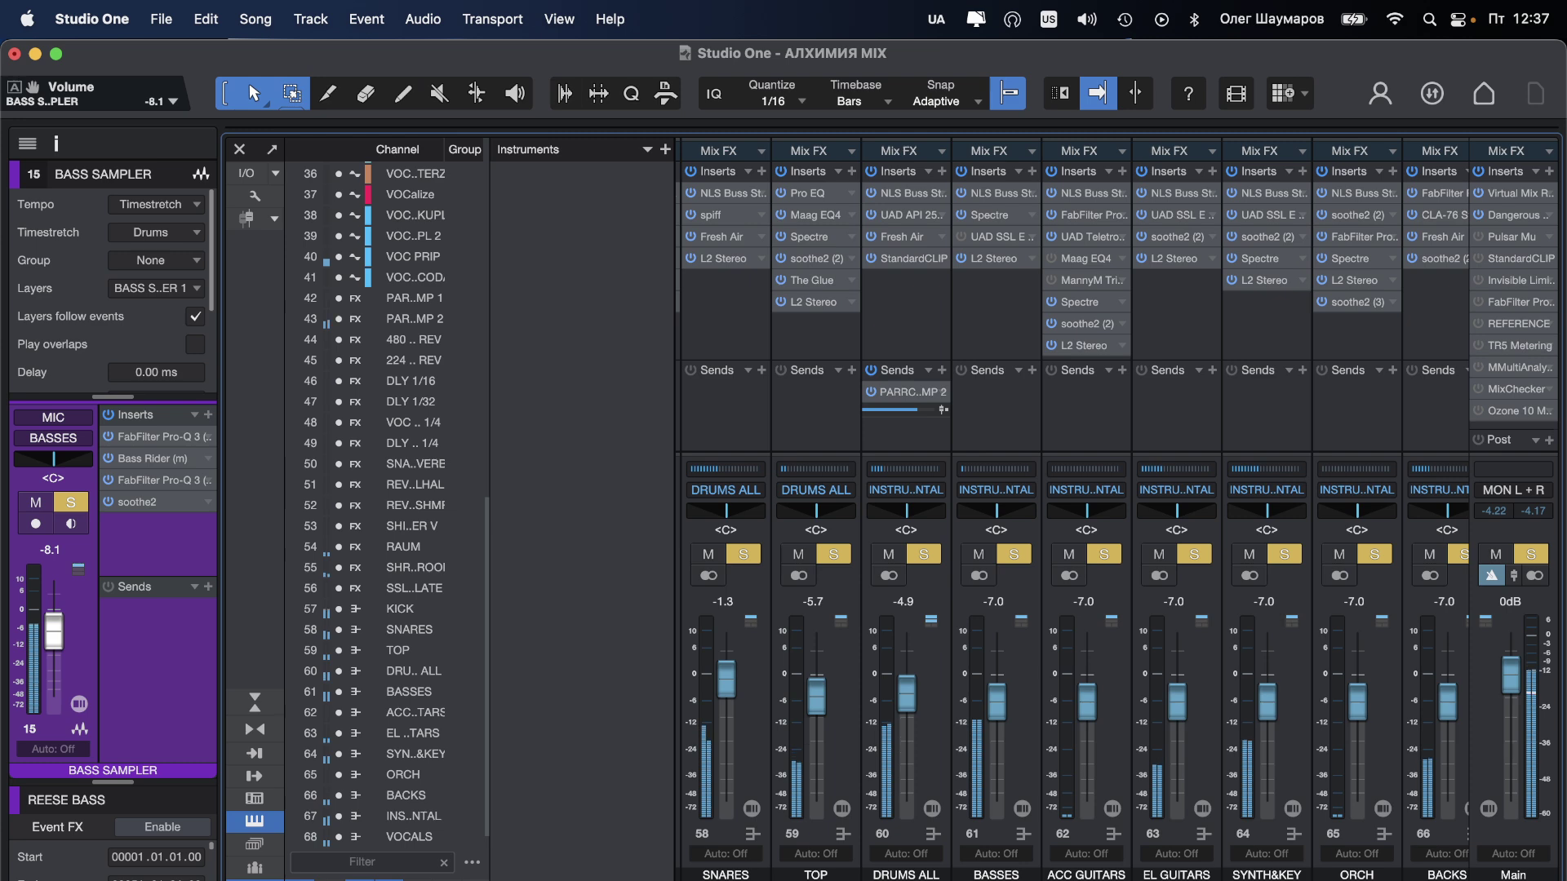
scroll(1072, 506, "right", 3)
scroll(1072, 505, "left", 4)
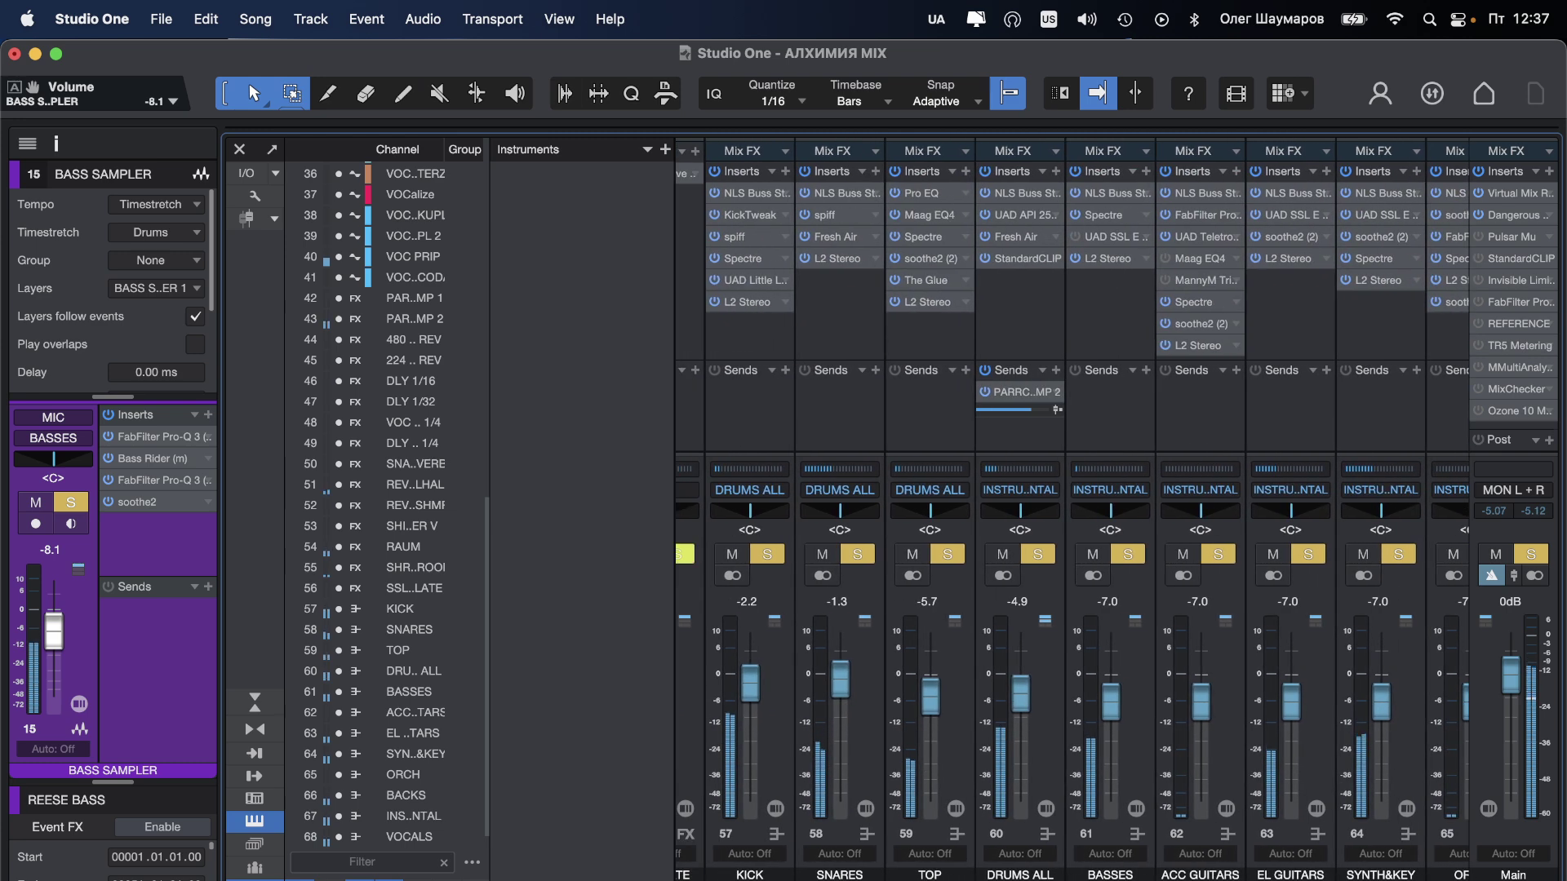
scroll(1072, 506, "left", 2)
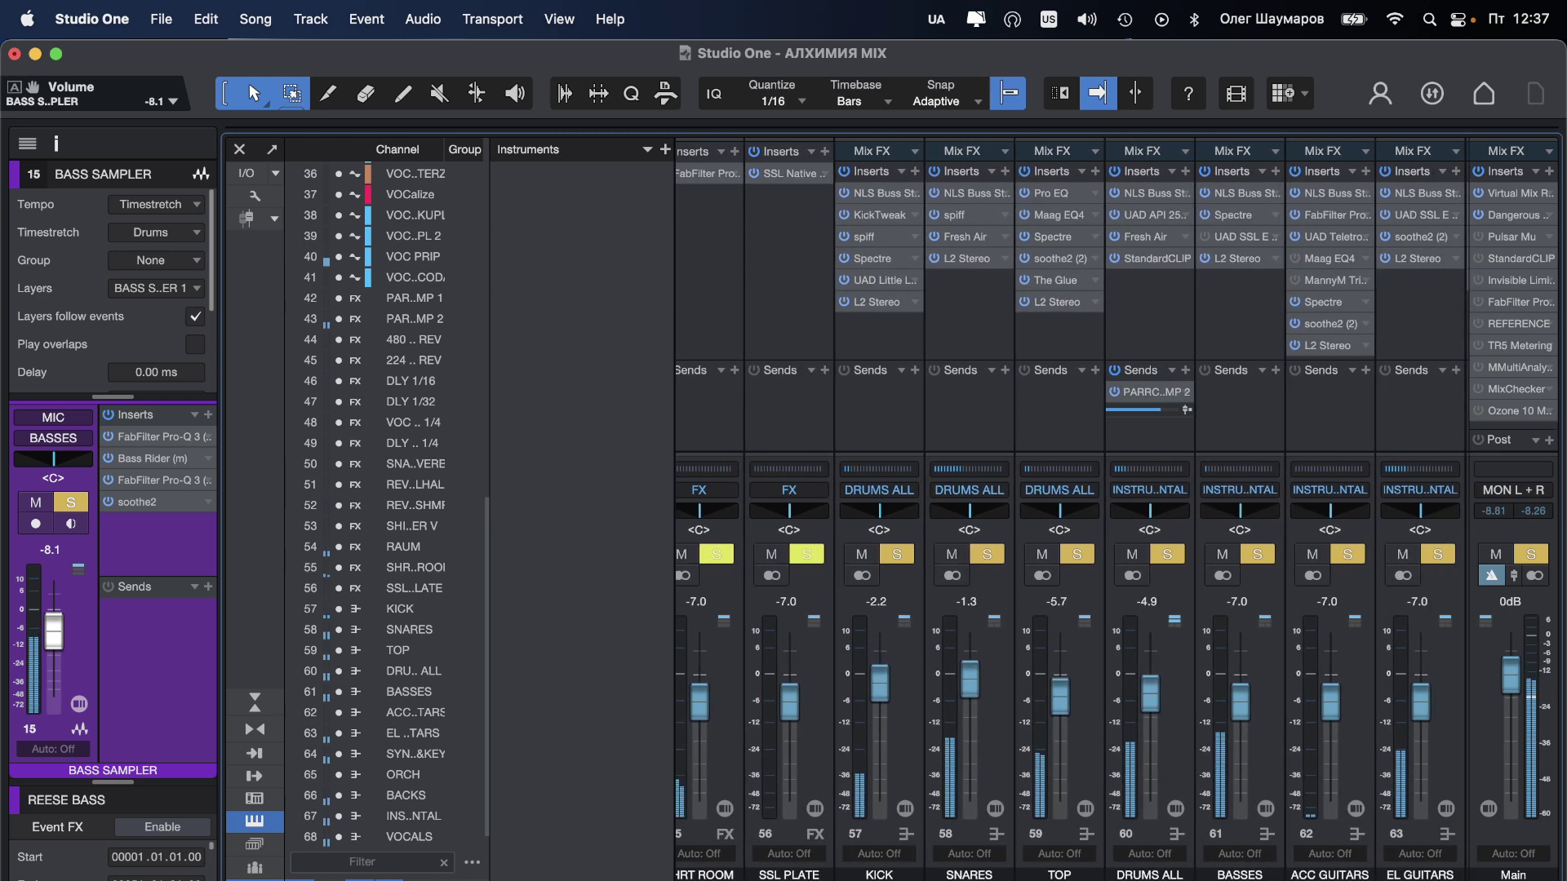
left_click_drag(1240, 704, 1241, 698)
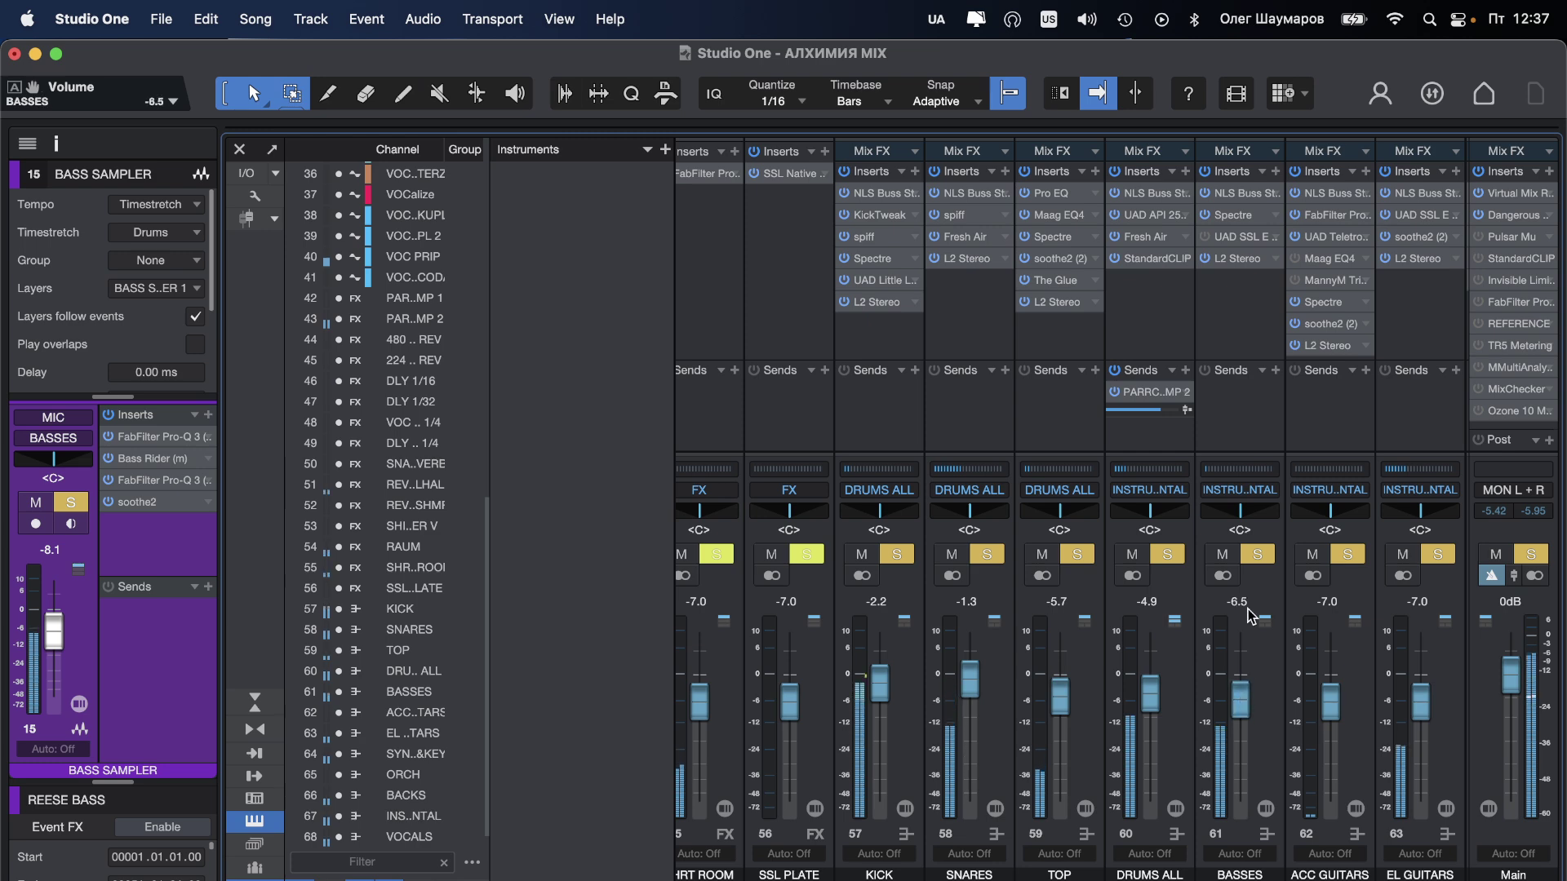
Step: Set the Drive of the BASSES bus's NLS Buss Stereo insert to 6.5, and return to the arrangement
left_click(1244, 196)
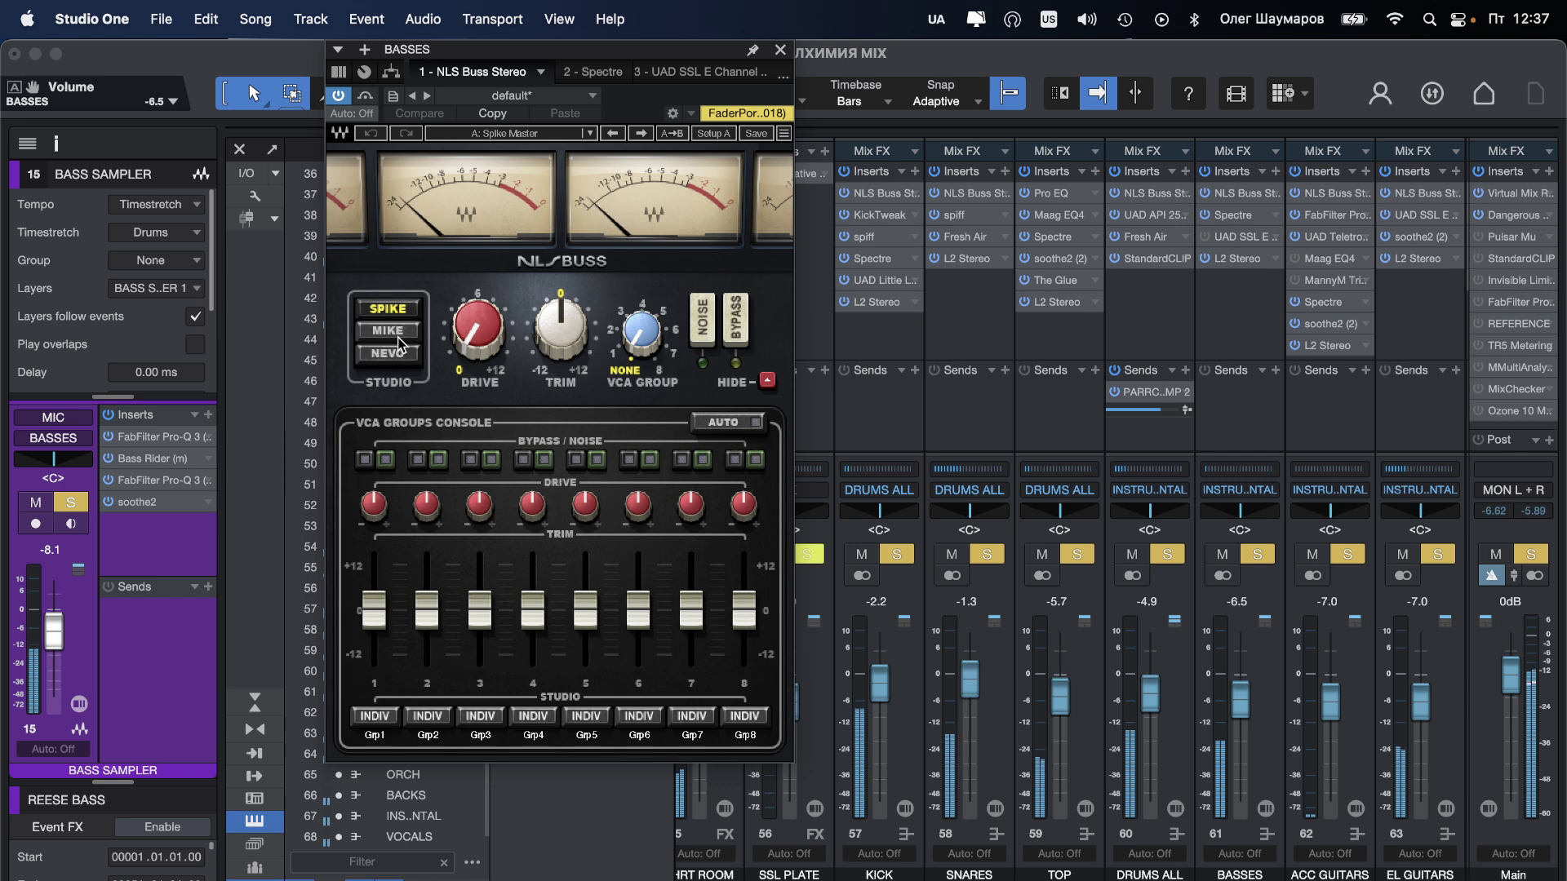
left_click_drag(478, 327, 478, 268)
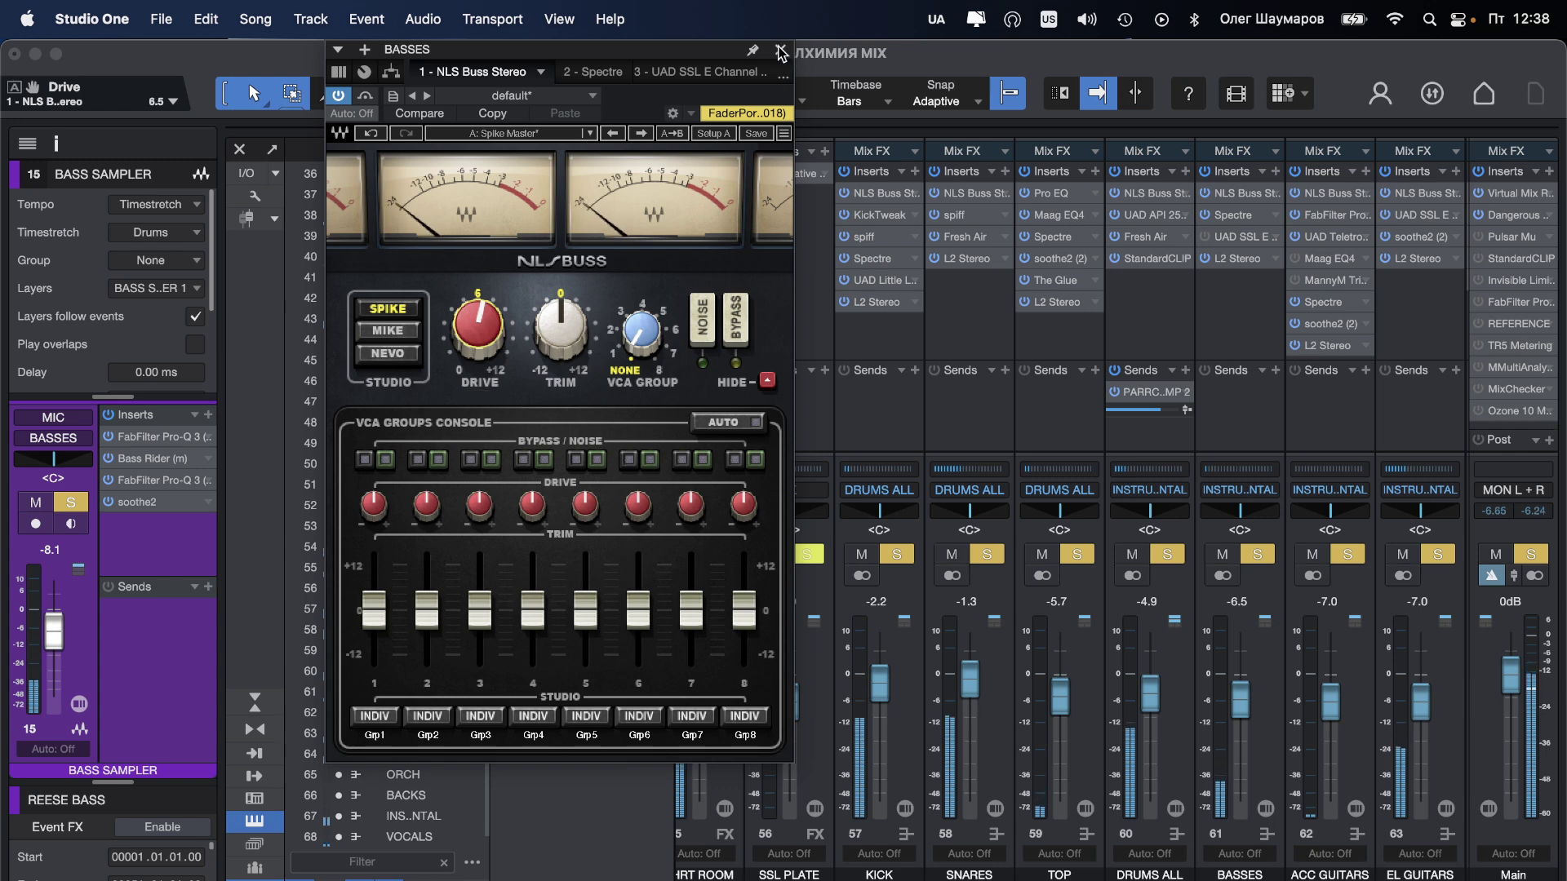
left_click(781, 50)
key("F3")
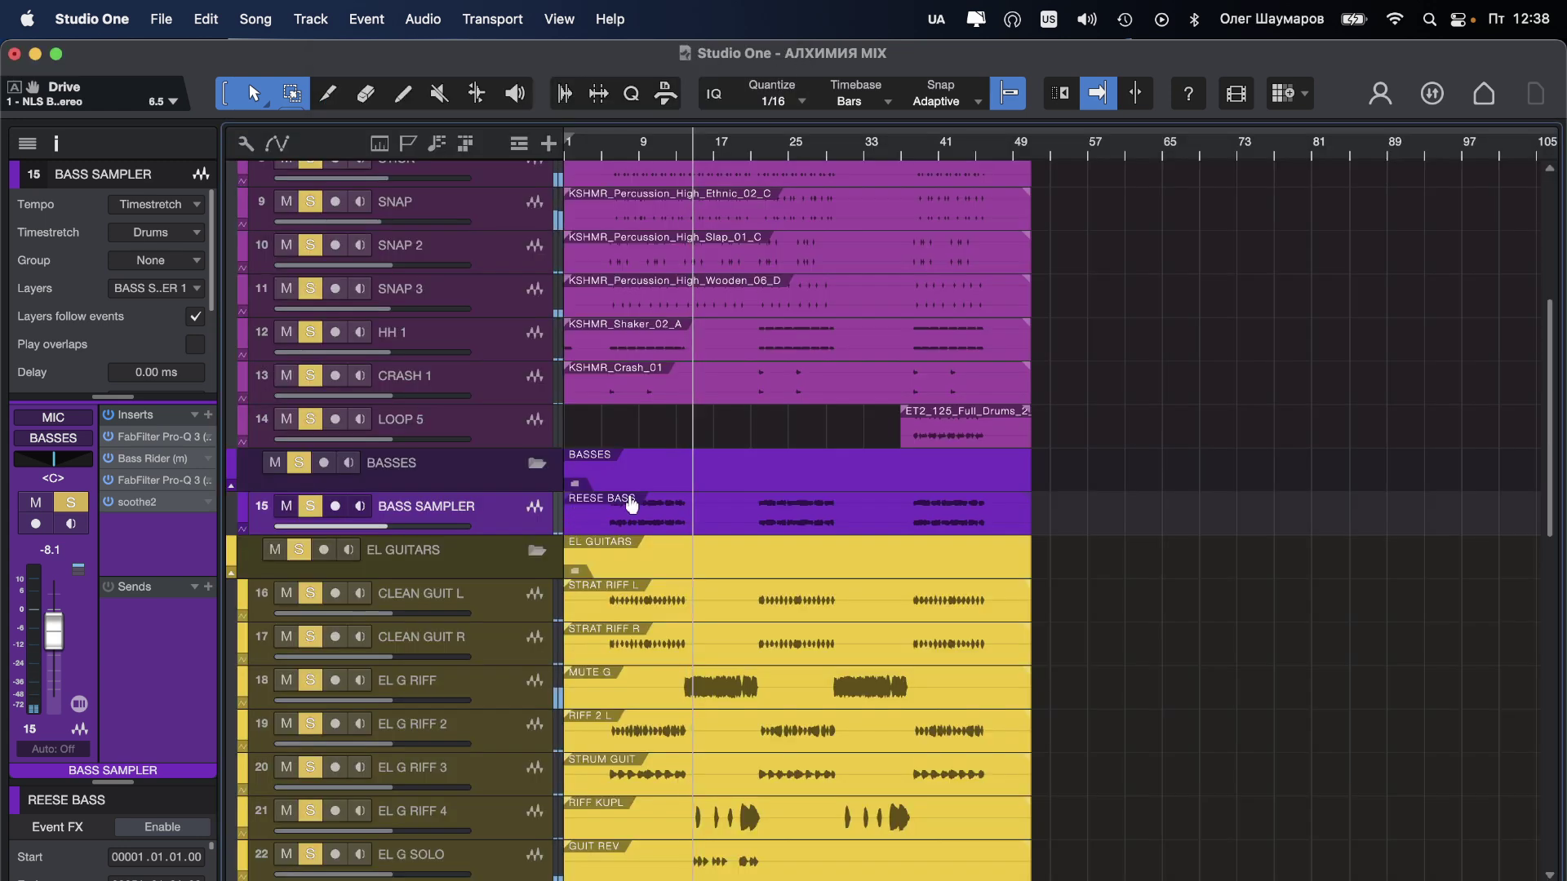
Step: Mute the VOCALS folder and all tracks of the BACKS folder, from DBL L to VOCalize
scroll(653, 496, "down", 3)
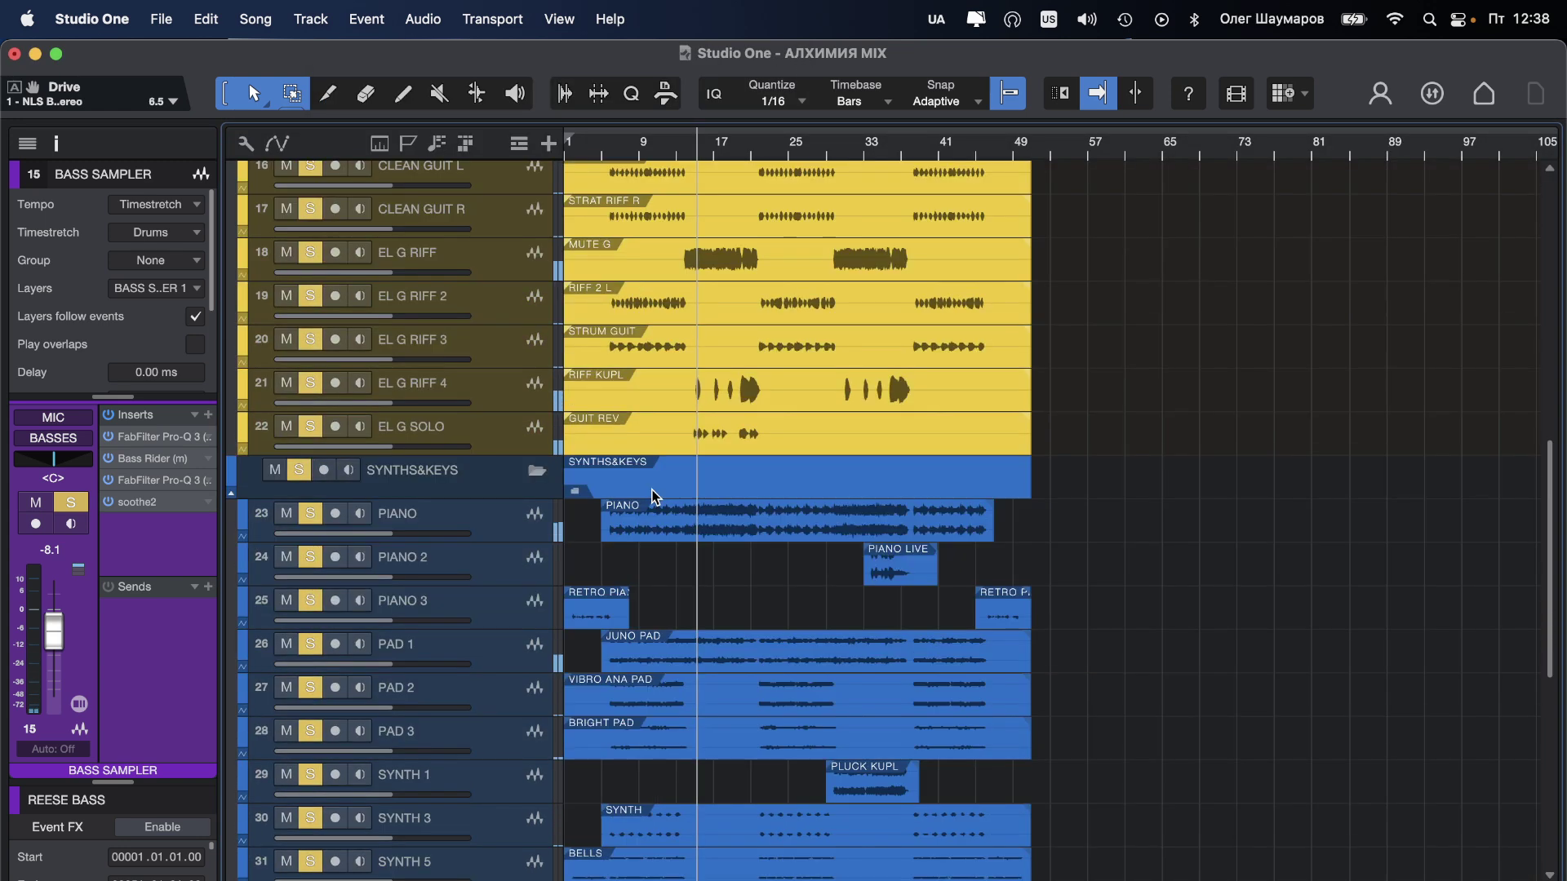
scroll(653, 496, "down", 10)
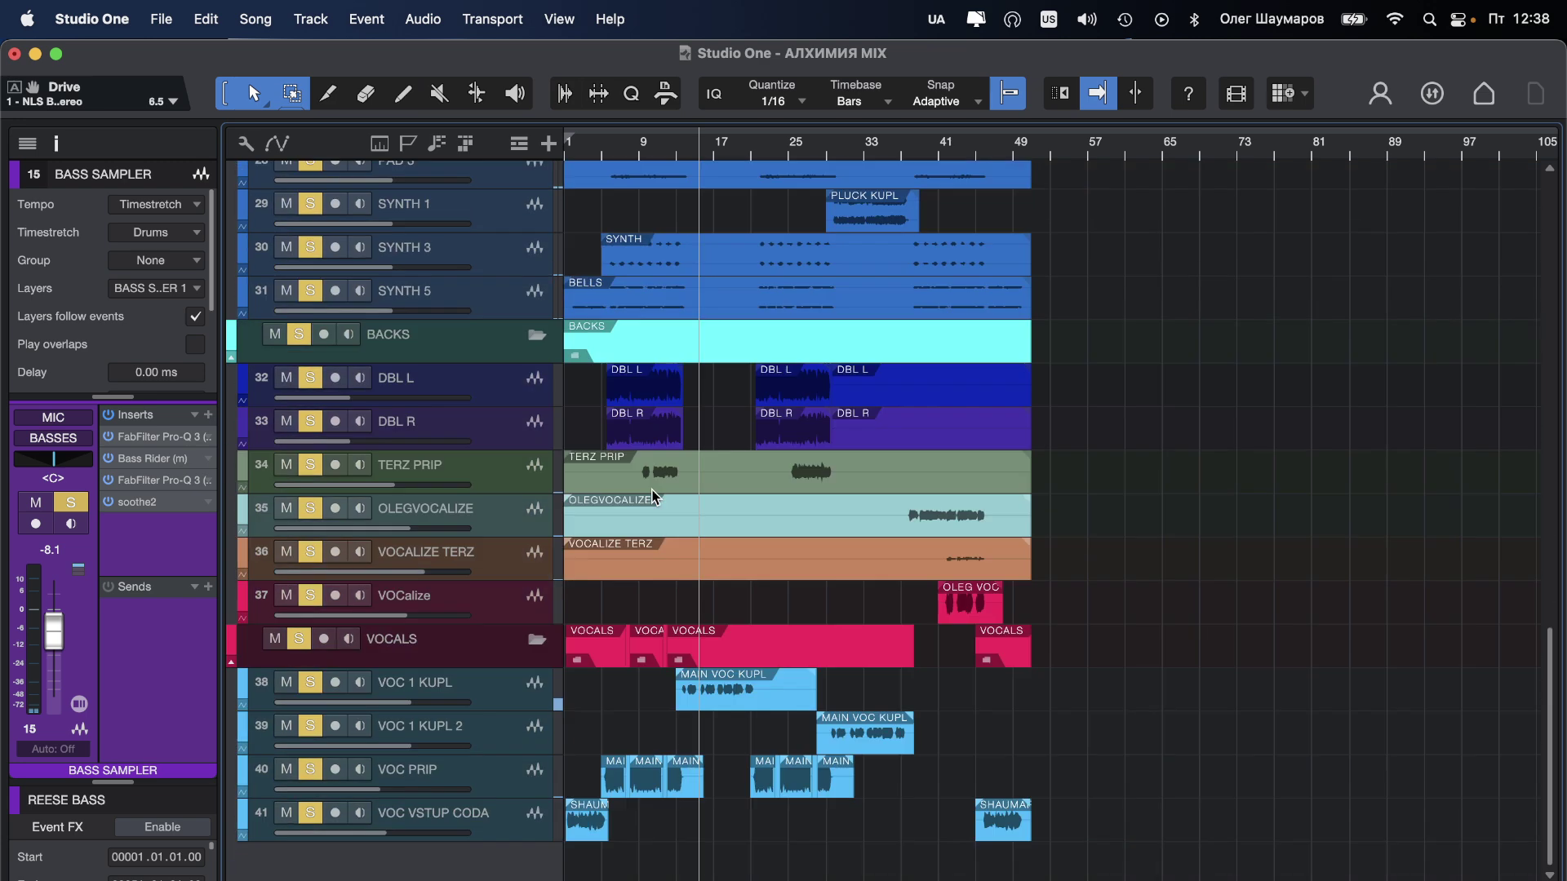
left_click(300, 639)
left_click(276, 639)
scroll(676, 480, "up", 2)
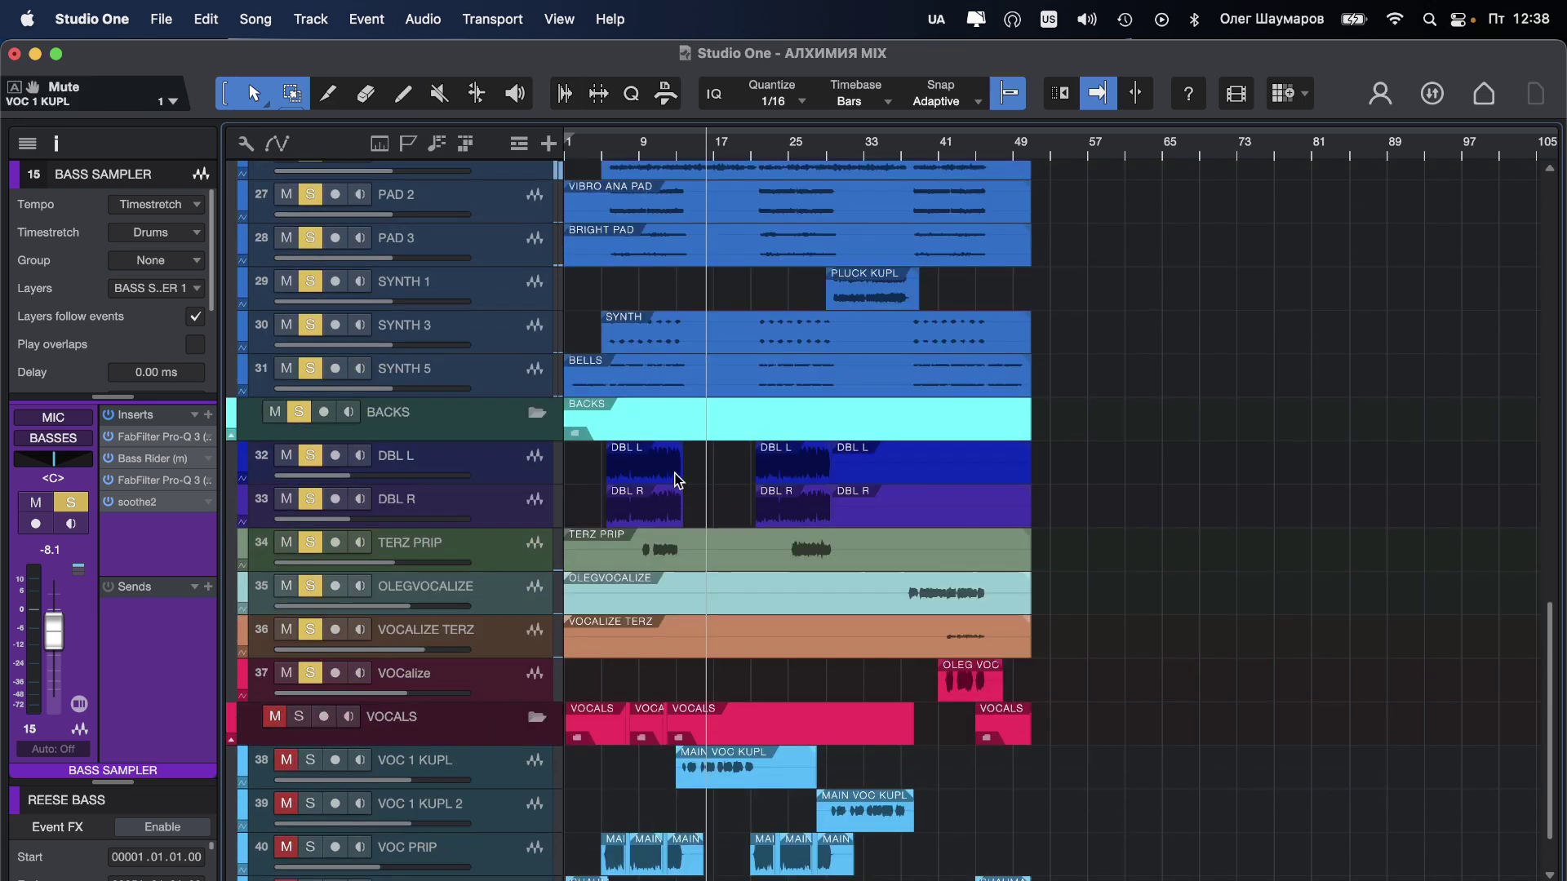
scroll(676, 480, "up", 7)
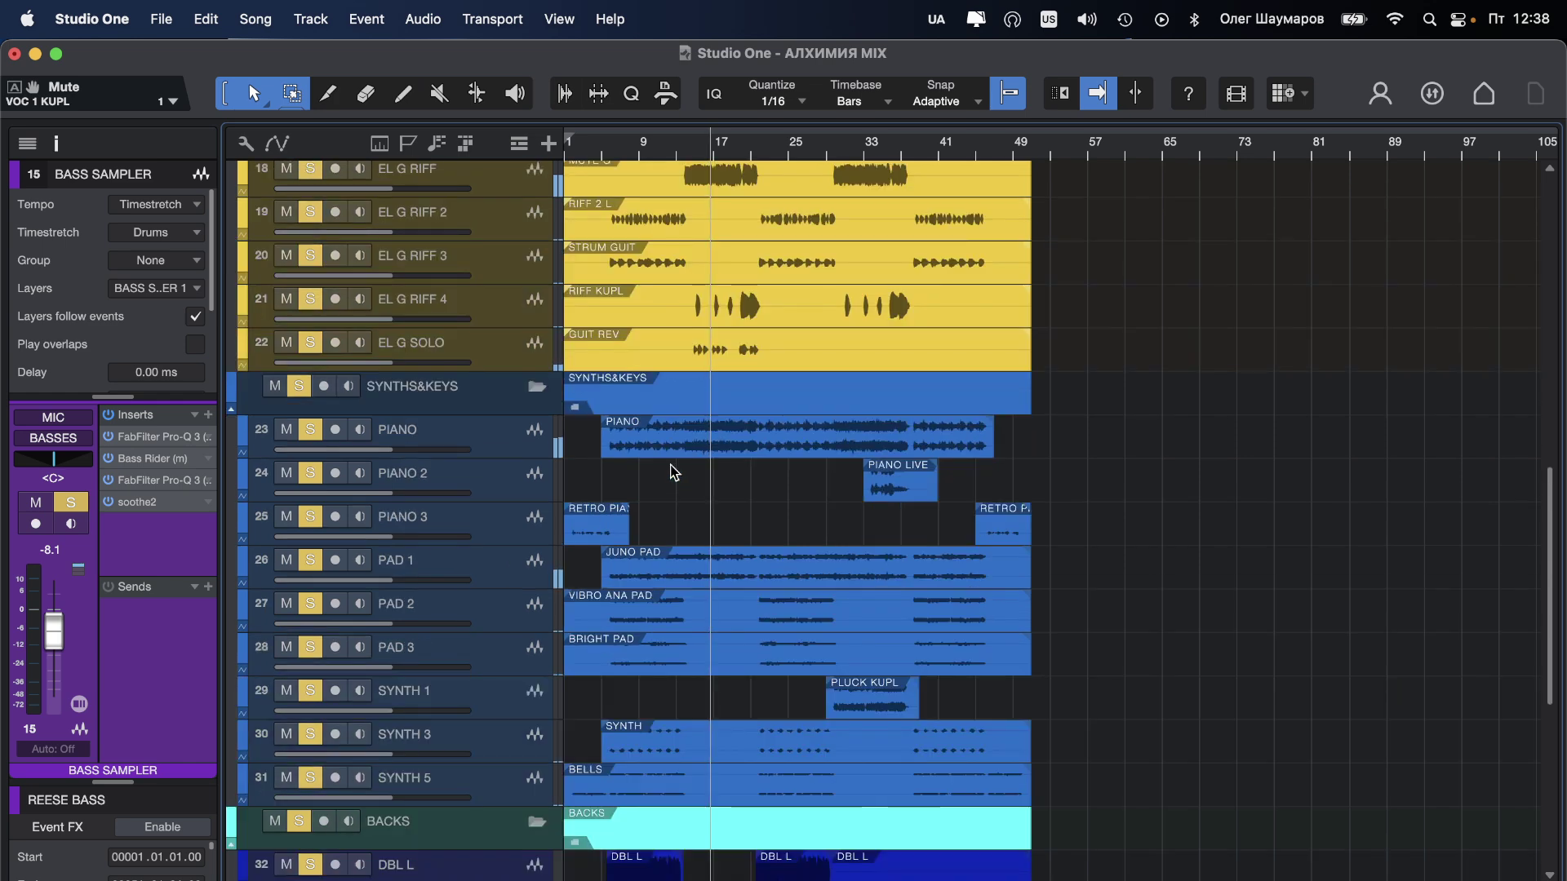
scroll(639, 510, "down", 1)
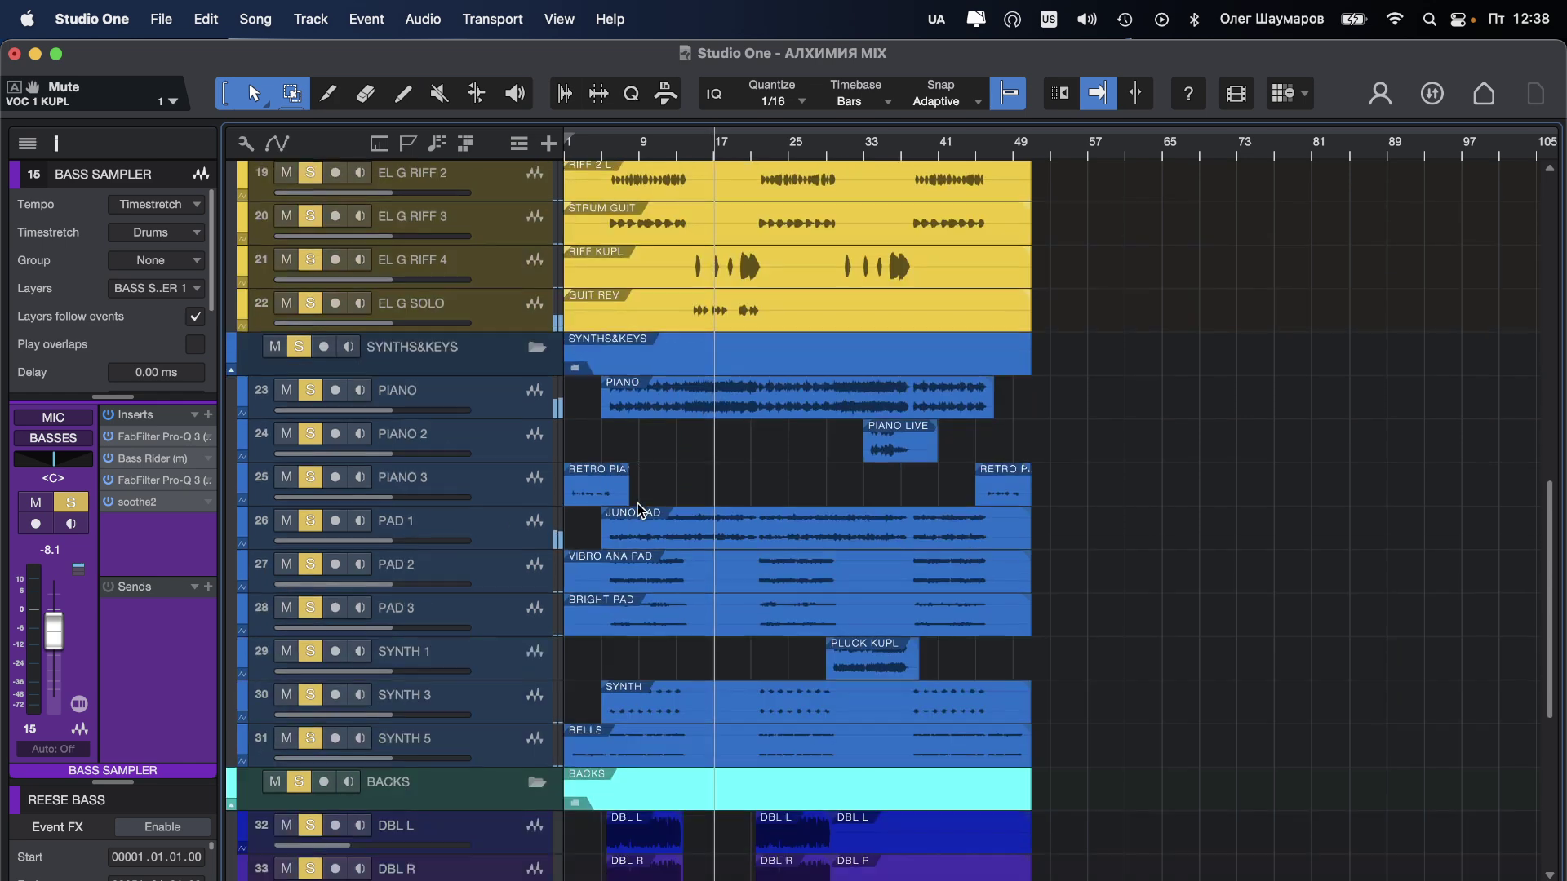
scroll(639, 510, "down", 11)
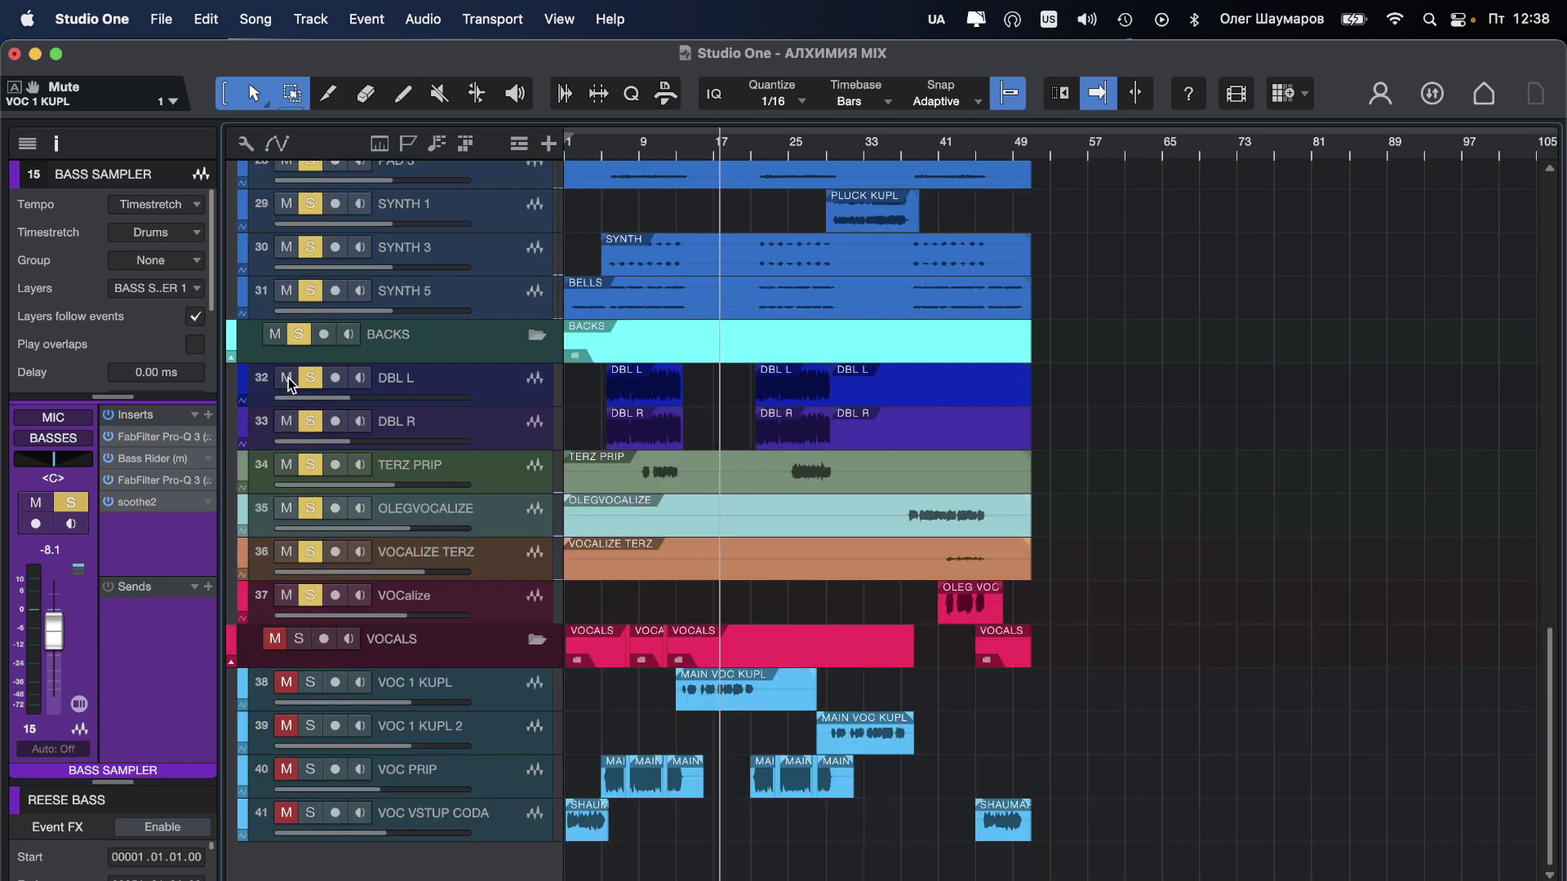
left_click_drag(287, 379, 287, 595)
Step: Mute the SYNTHS&KEYS folder
scroll(342, 388, "up", 7)
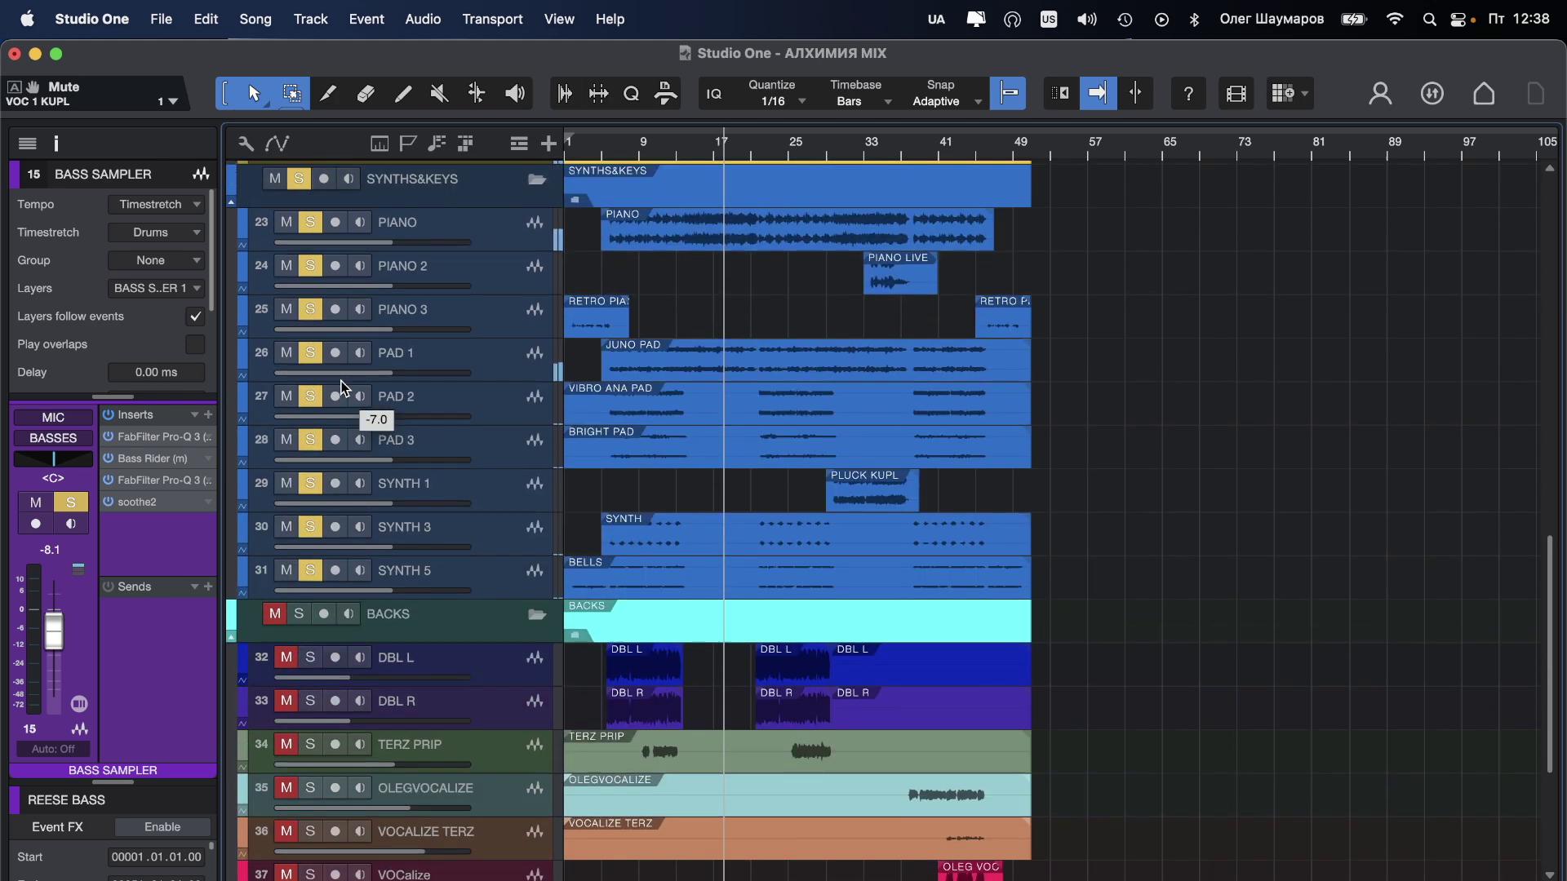
scroll(343, 388, "up", 1)
scroll(343, 388, "up", 2)
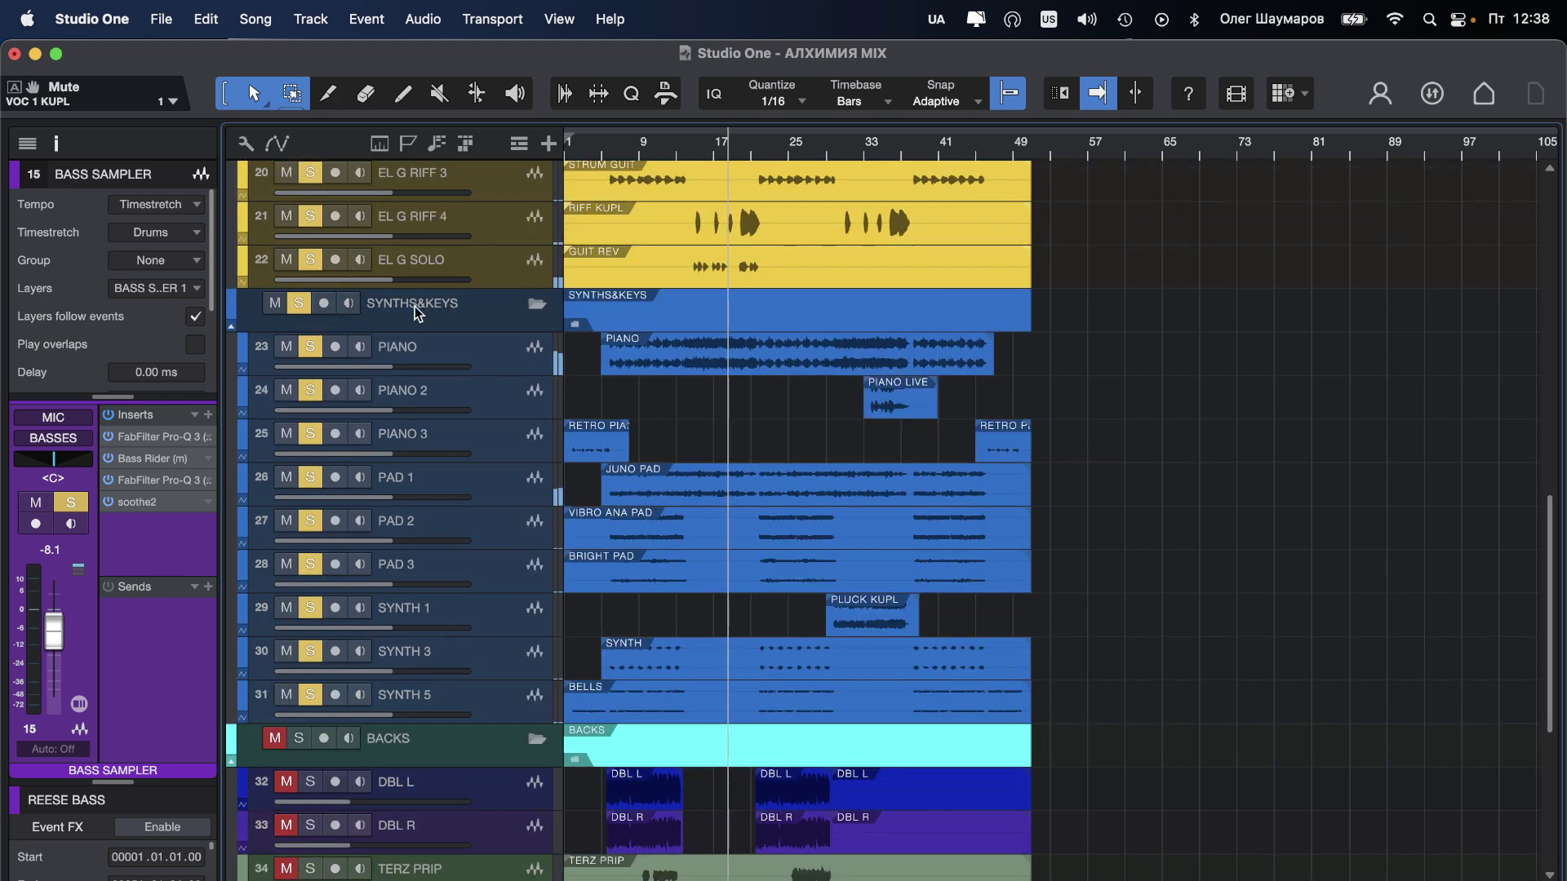
left_click(297, 305)
Step: Save the song during playback from around bar 6, and set the EL G RIFF 2 track's volume to +0.4 dB
scroll(640, 388, "up", 8)
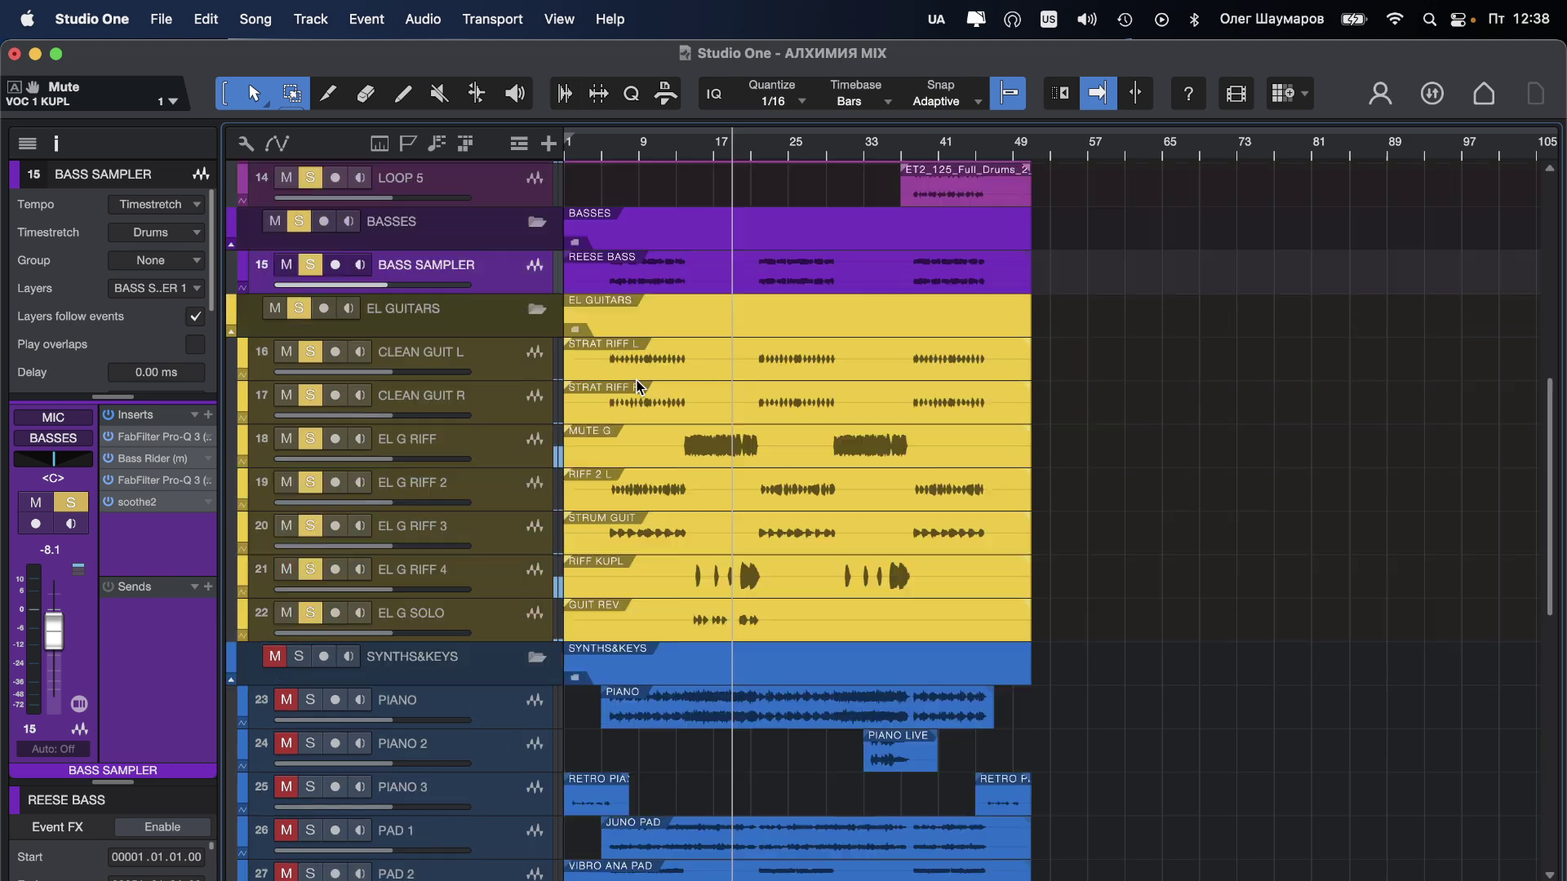
left_click(612, 149)
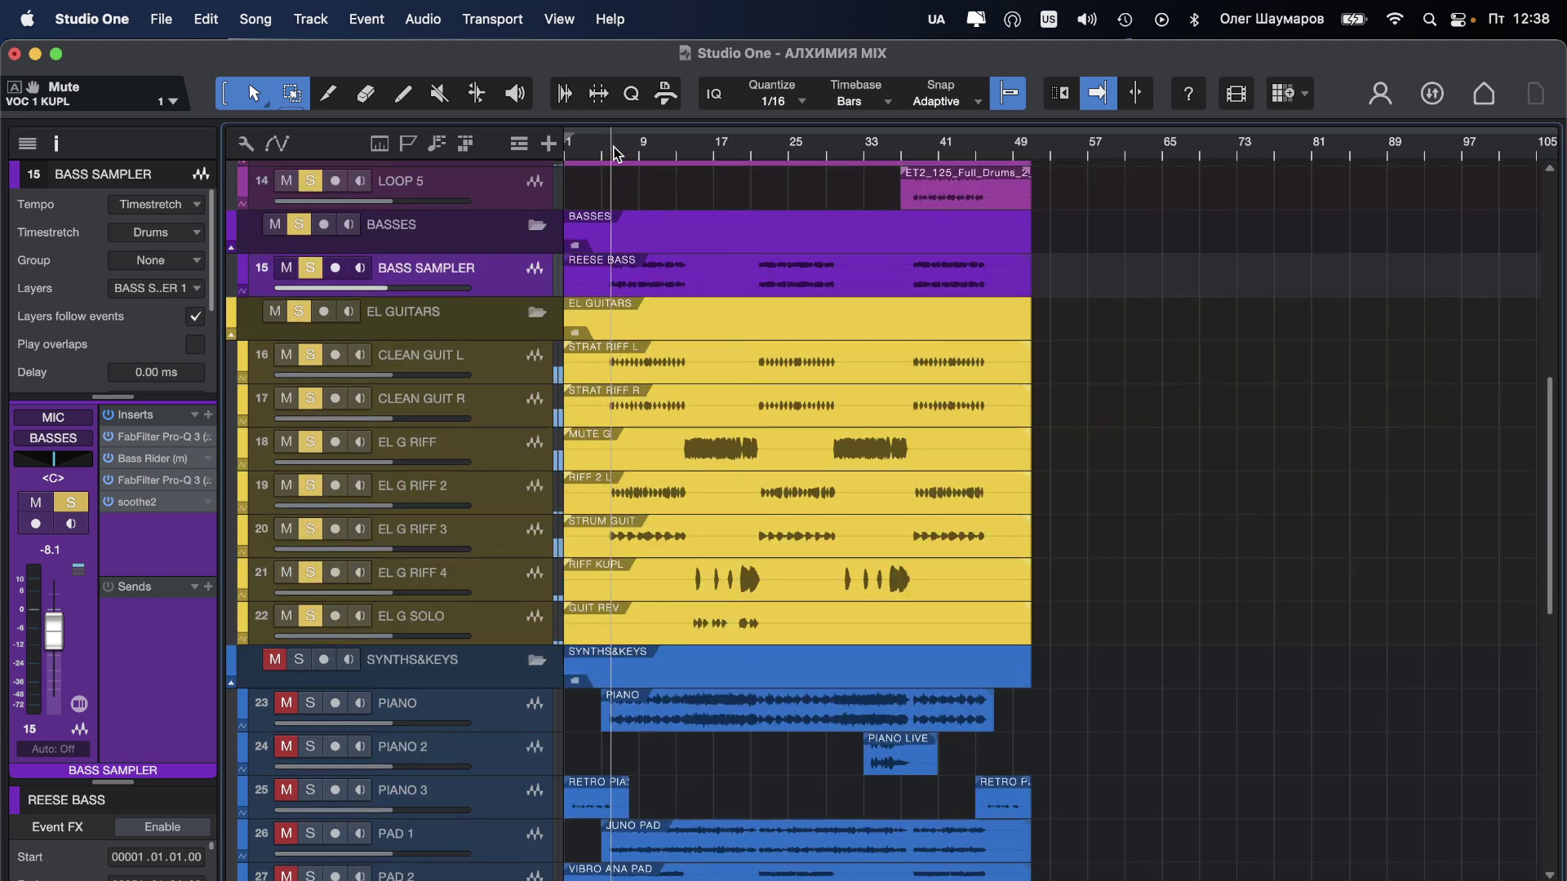
key("super+s")
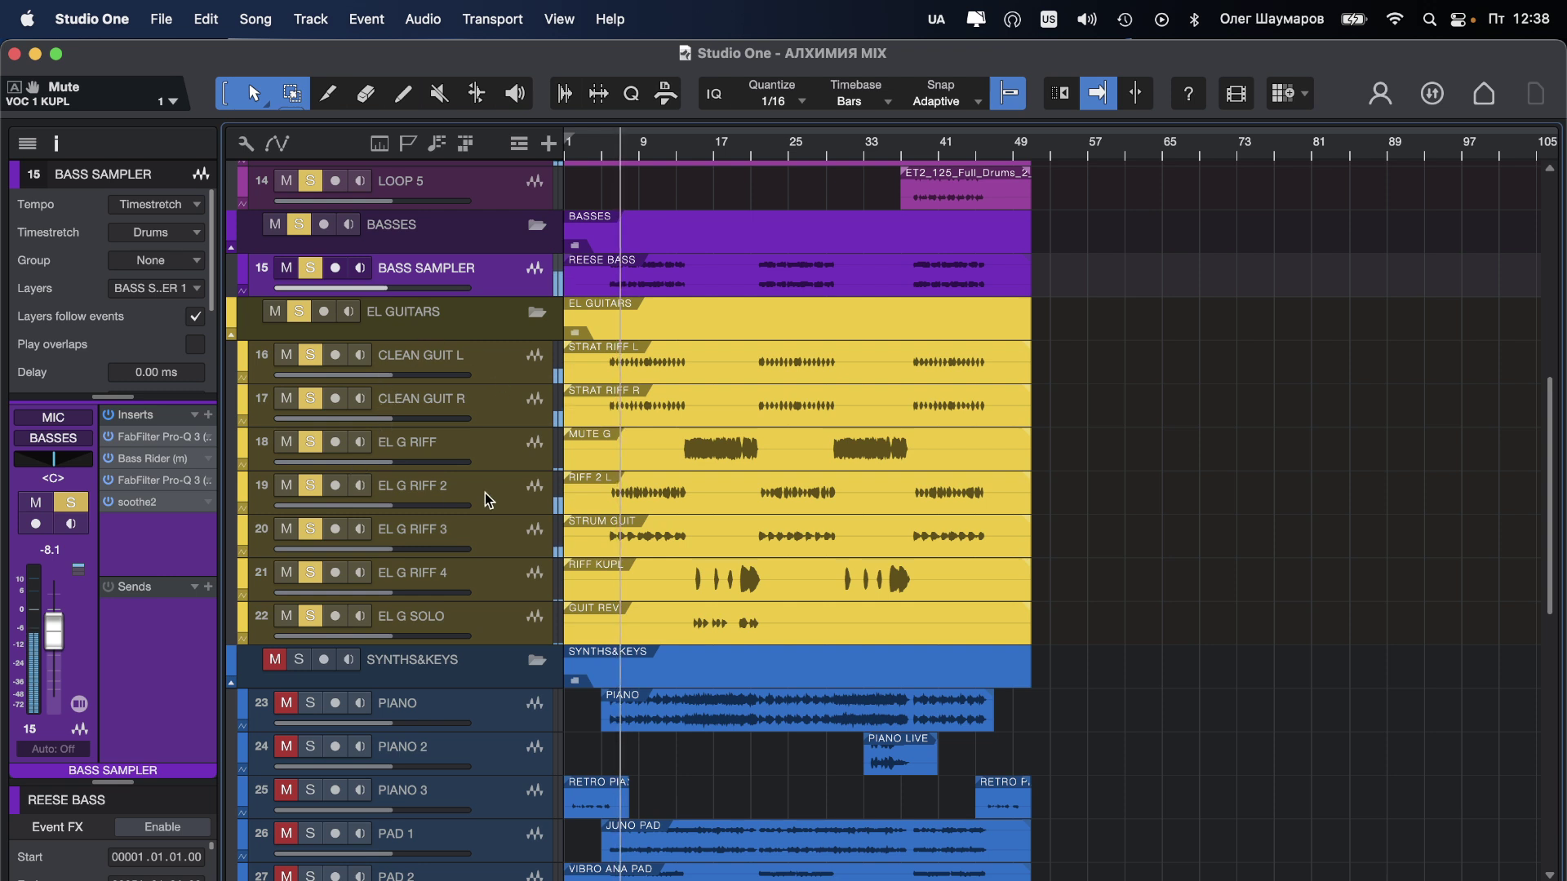
left_click(457, 484)
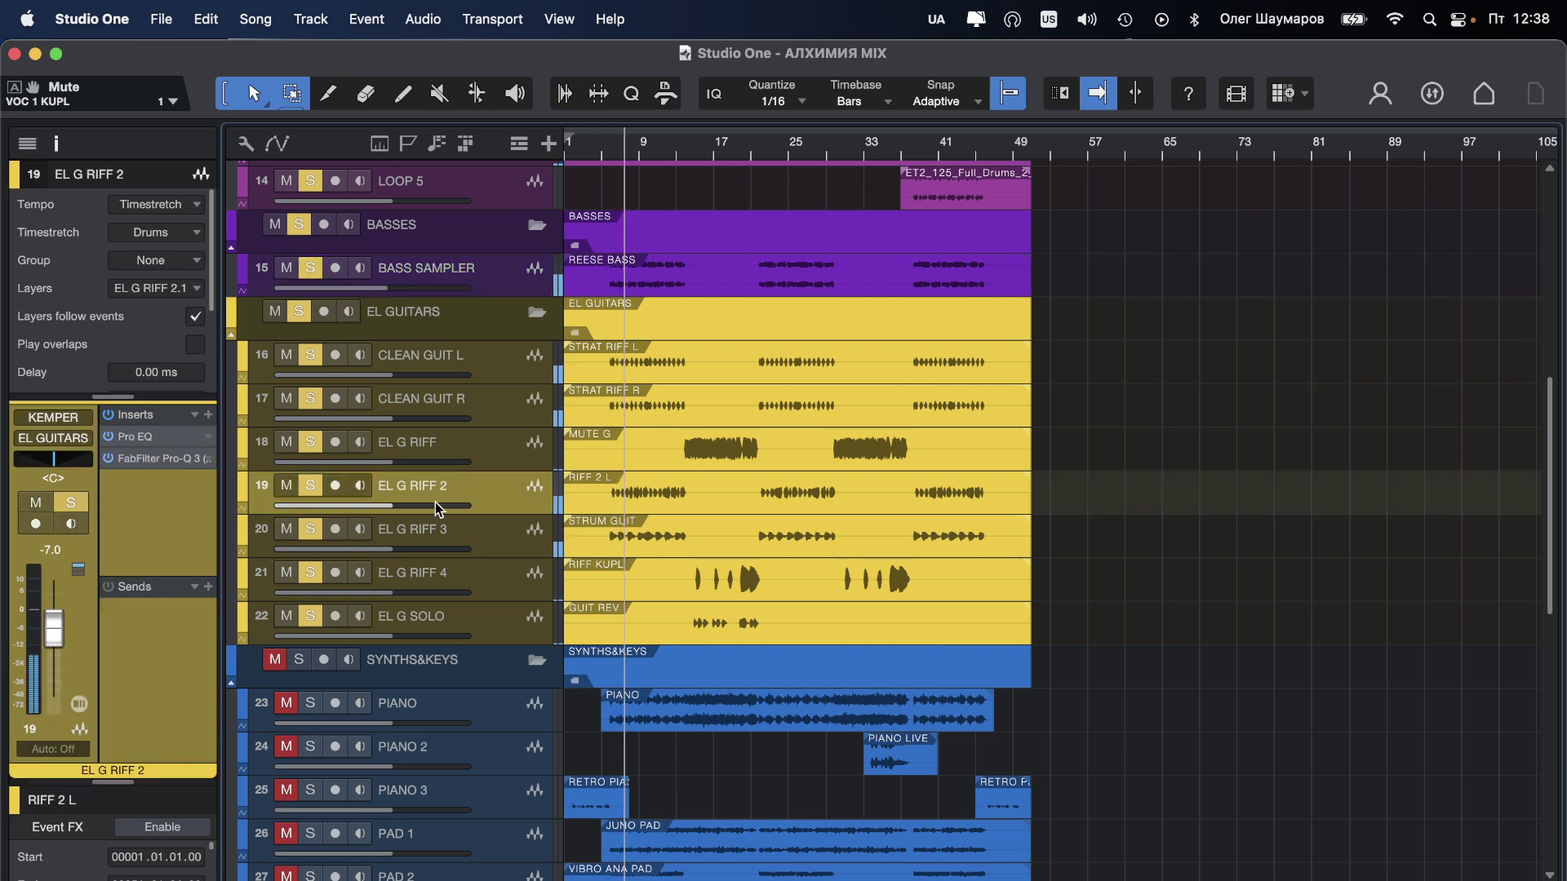
left_click_drag(434, 503, 469, 509)
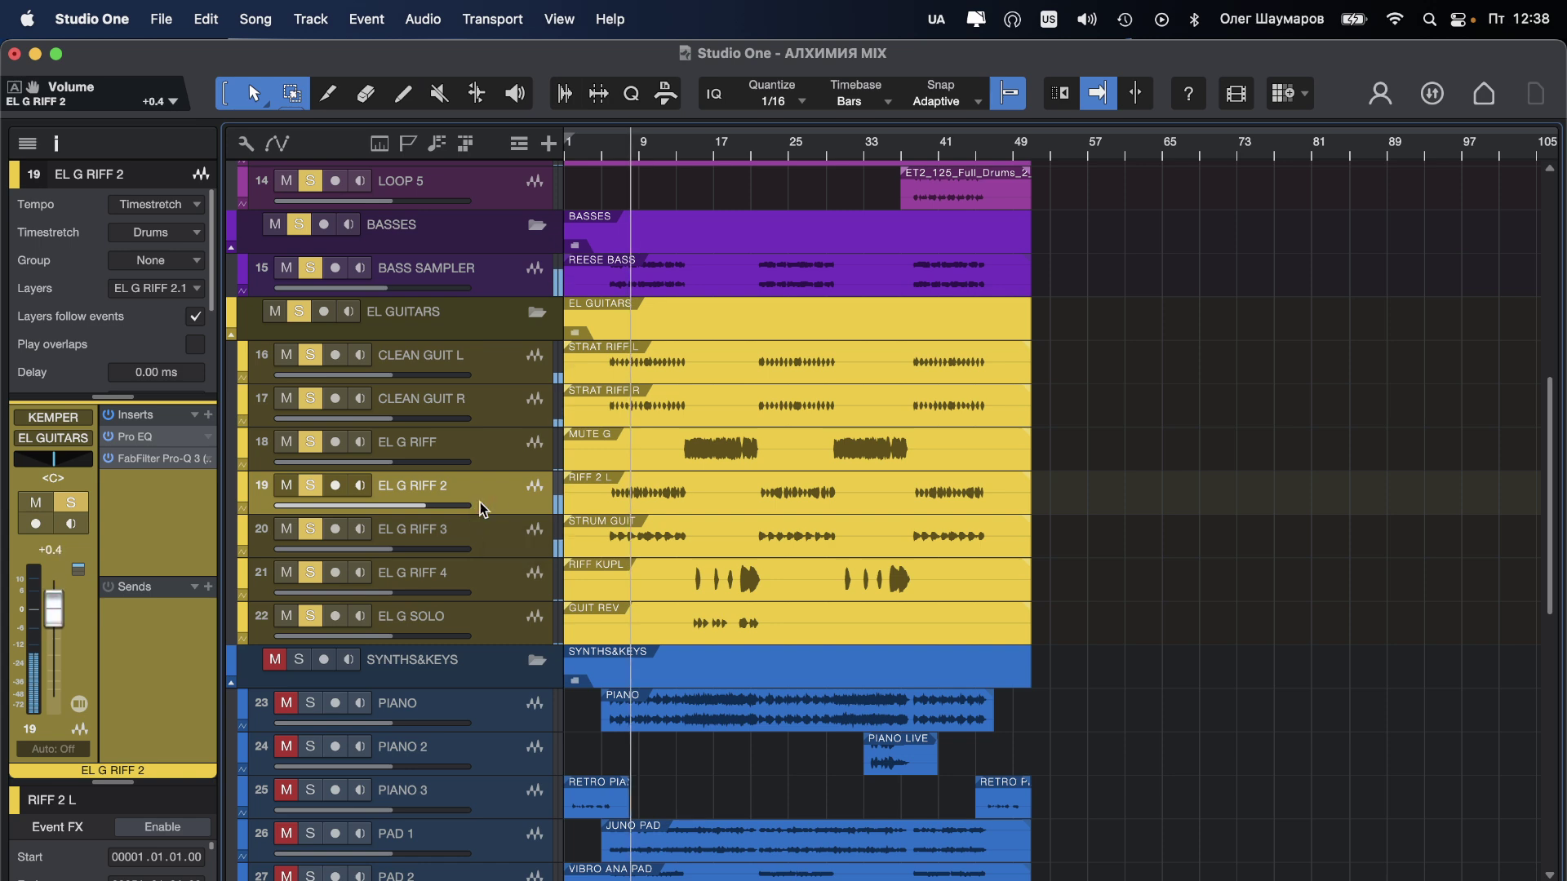
Step: In EL G RIFF 2's FabFilter Pro-Q 3, add a low cut near 166 Hz and a dynamic bell near 391 Hz with a -2.21 dB range
left_click(155, 459)
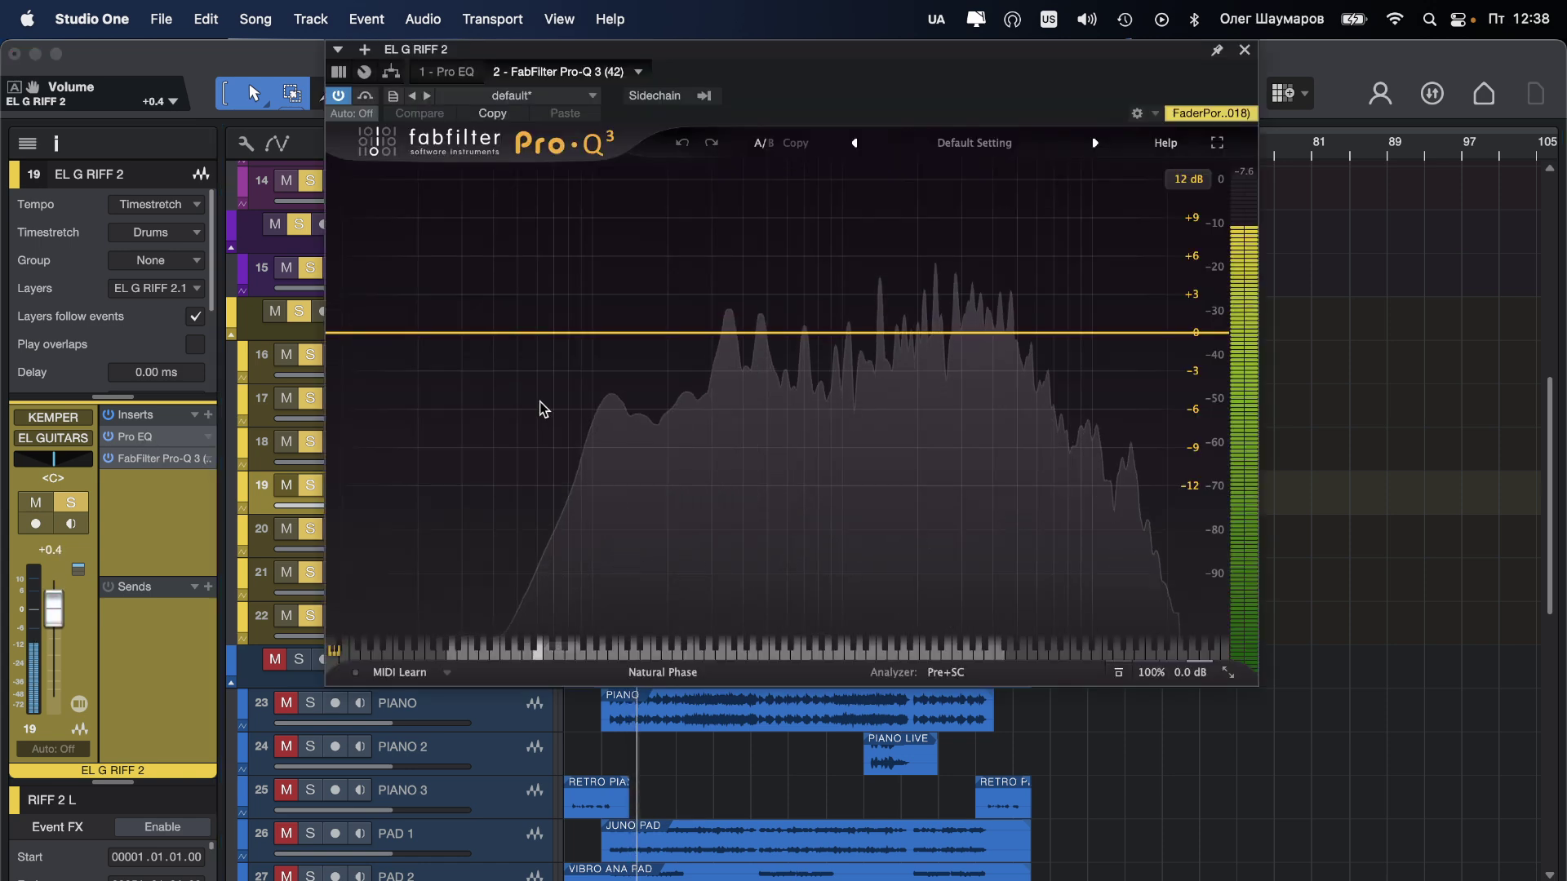
key("space")
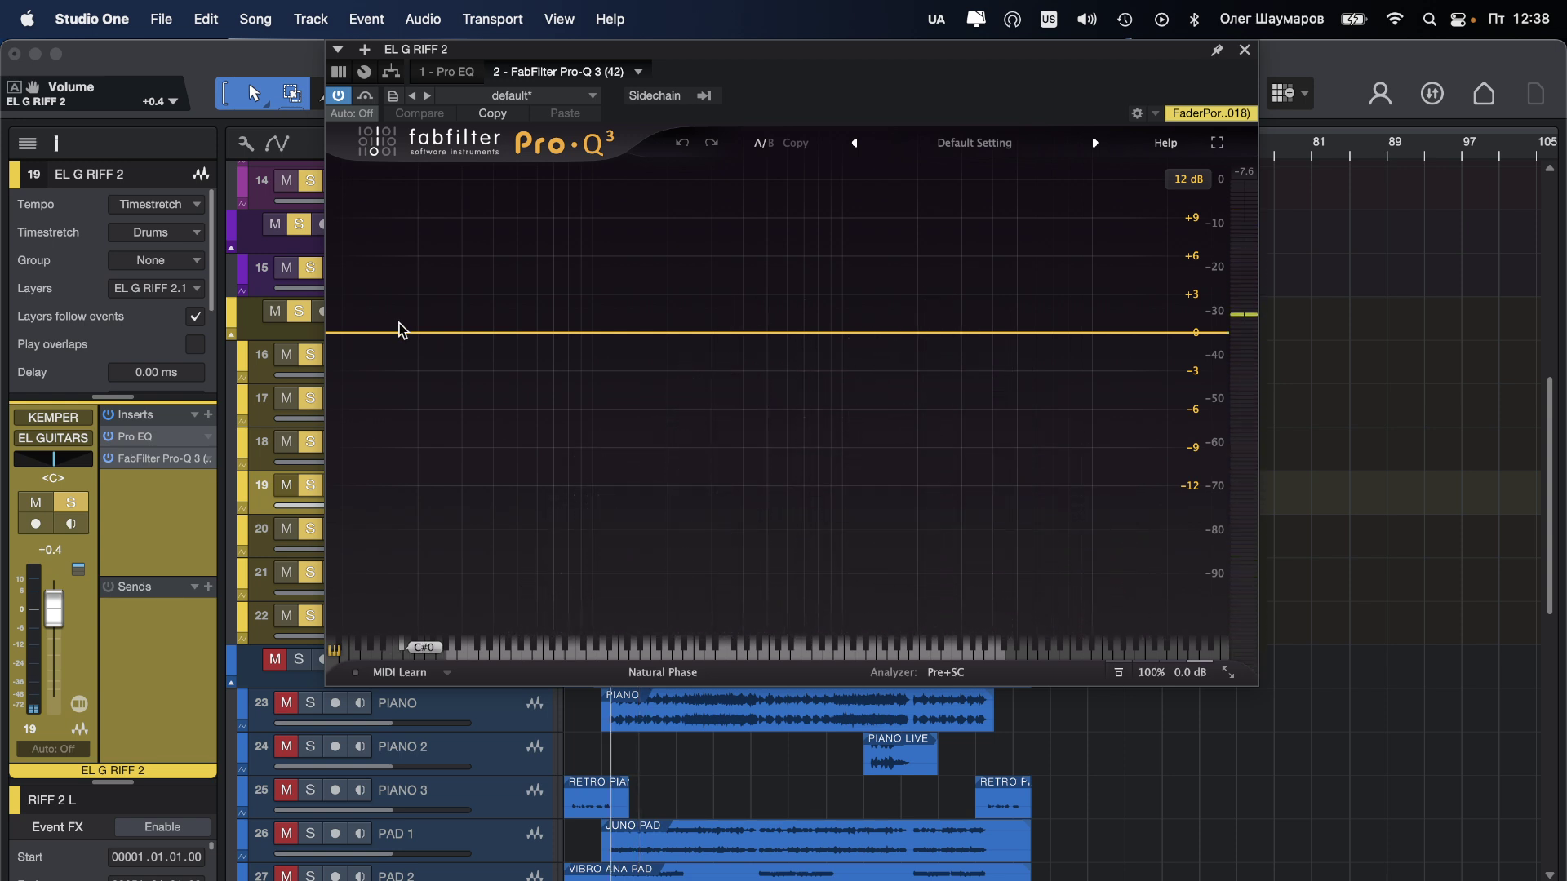
double_click(351, 339)
left_click_drag(351, 338, 618, 325)
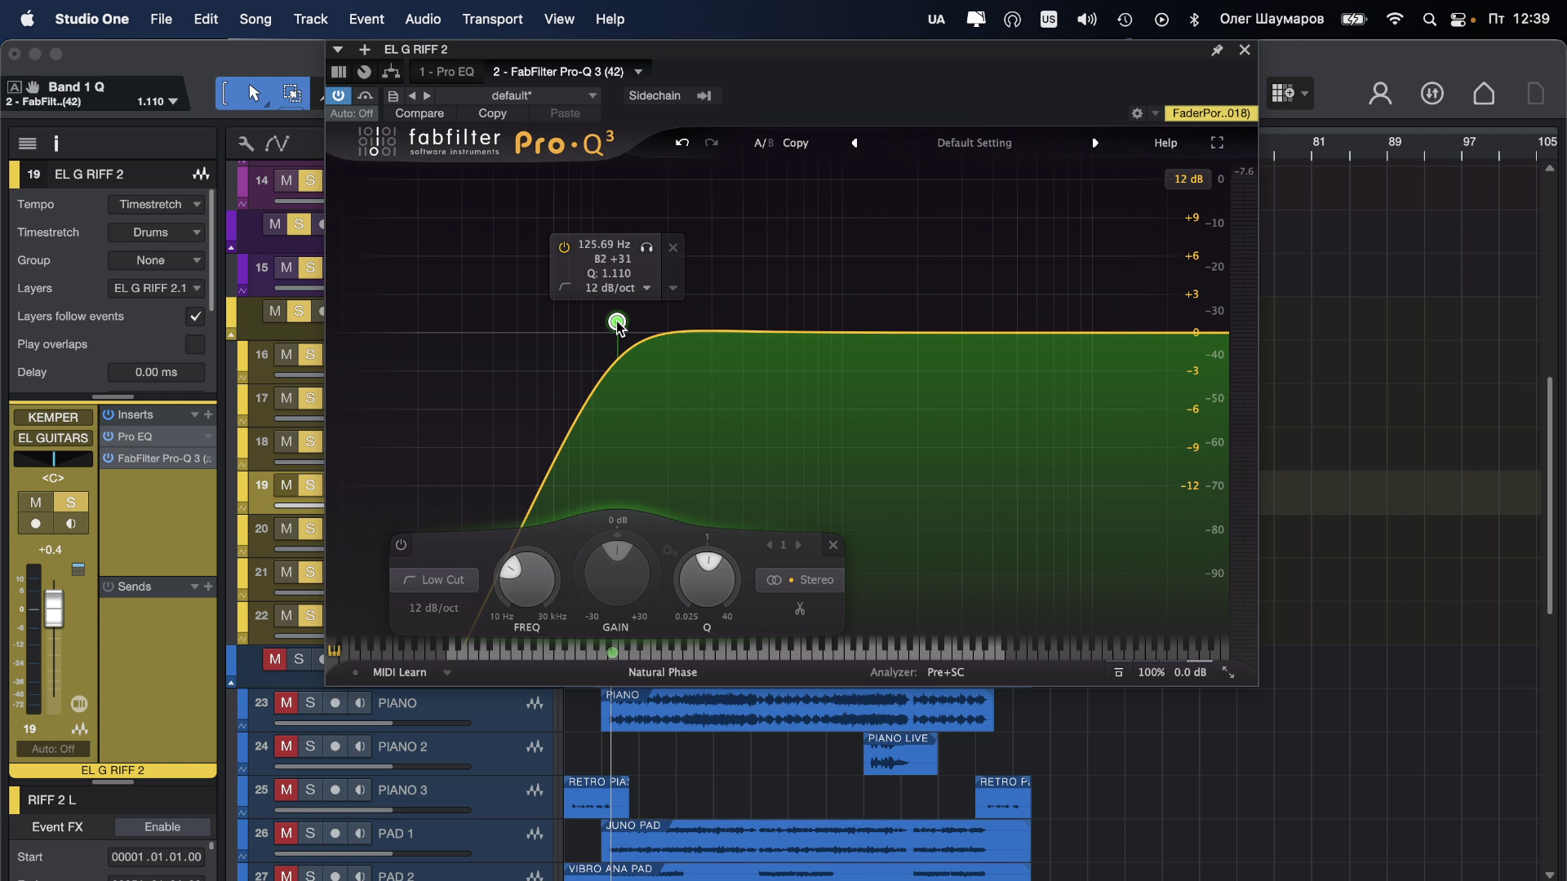
left_click_drag(620, 326, 621, 337)
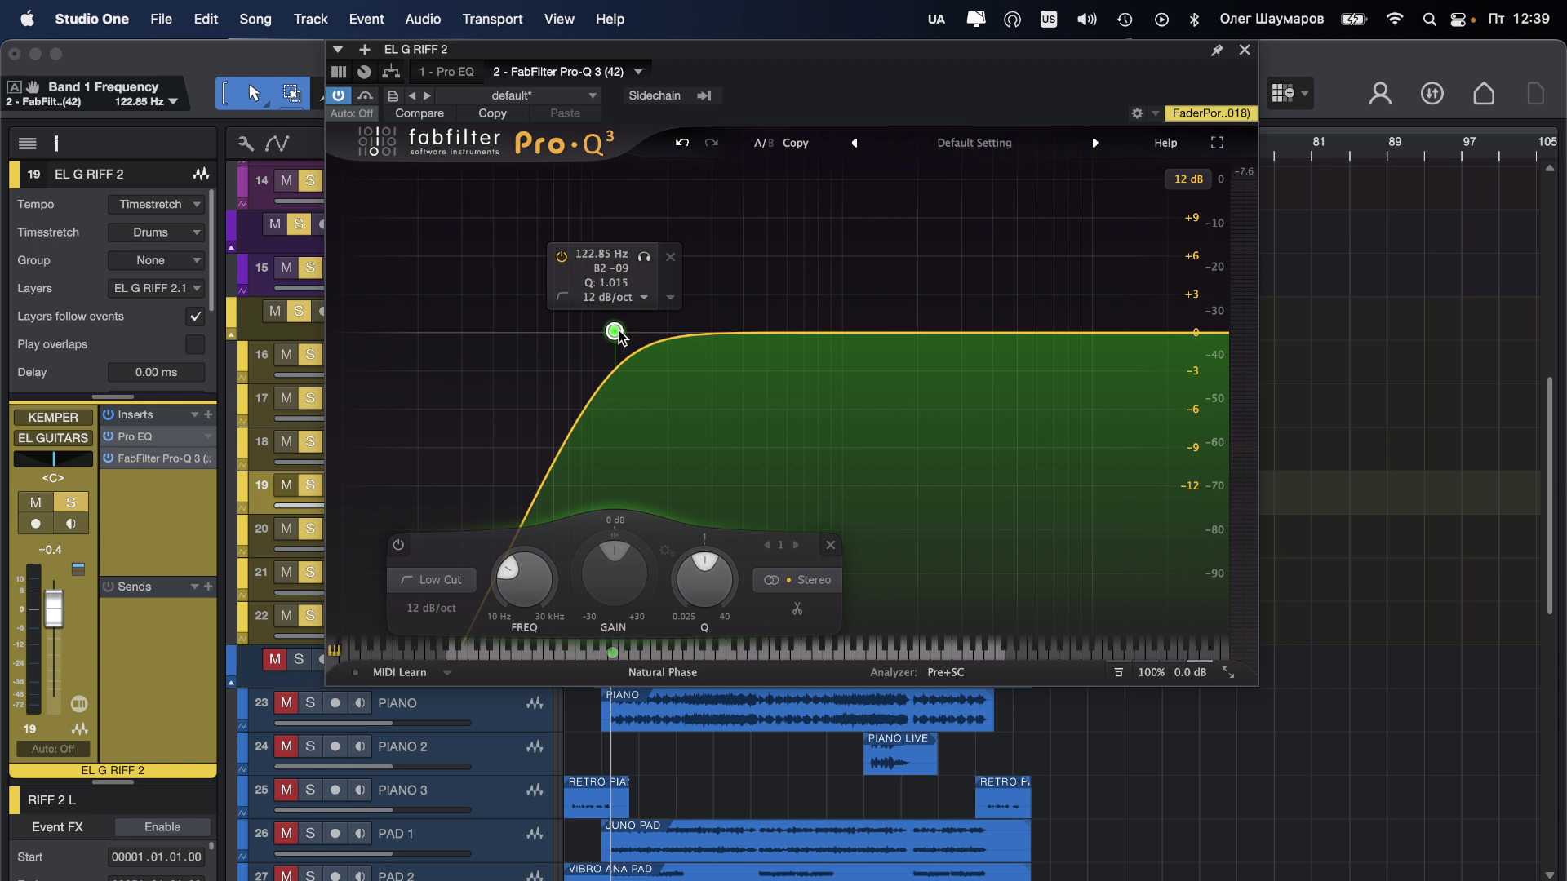
left_click_drag(619, 333, 647, 331)
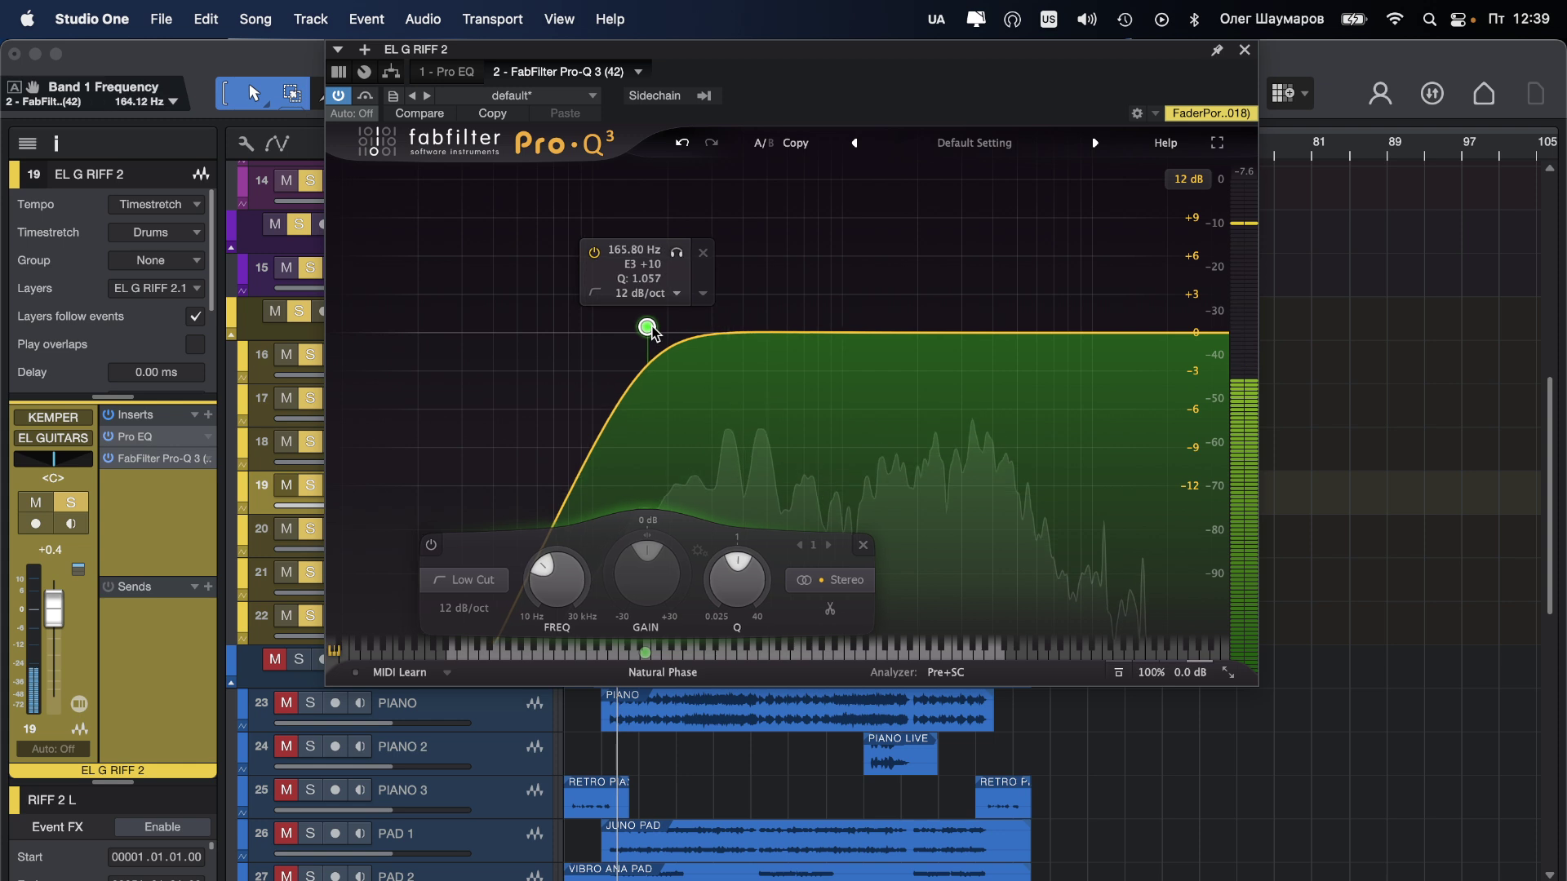
left_click(740, 333)
left_click_drag(722, 546, 665, 595)
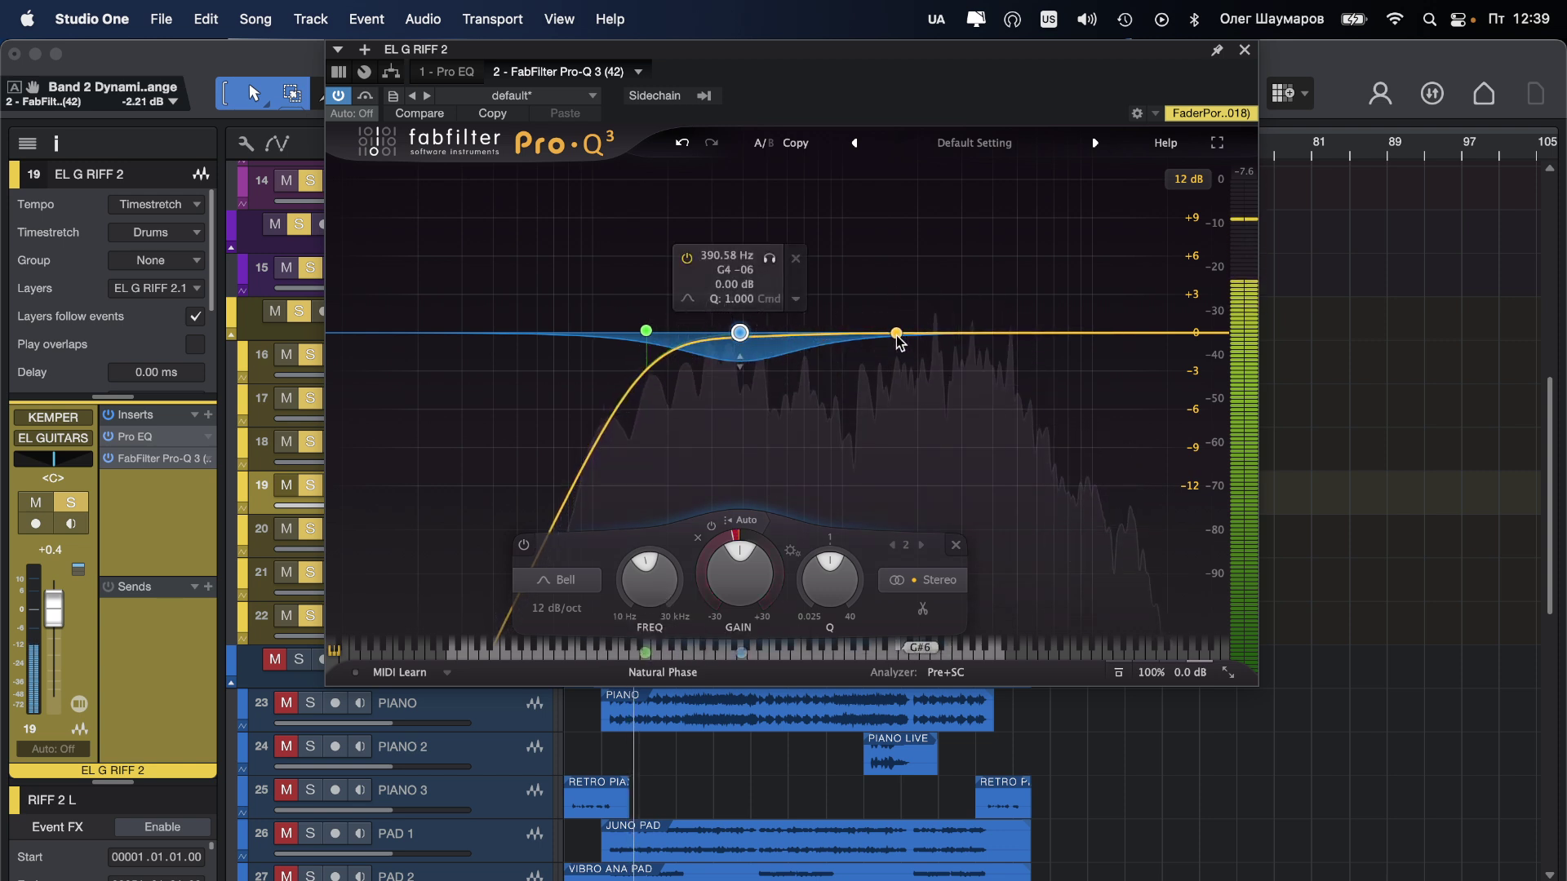
Step: Add bell boosts of +2.07 dB near 1586 Hz and +0.85 dB near 3112 Hz to EL G RIFF 2's equalizer, and close it
left_click(899, 333)
left_click_drag(899, 333, 892, 308)
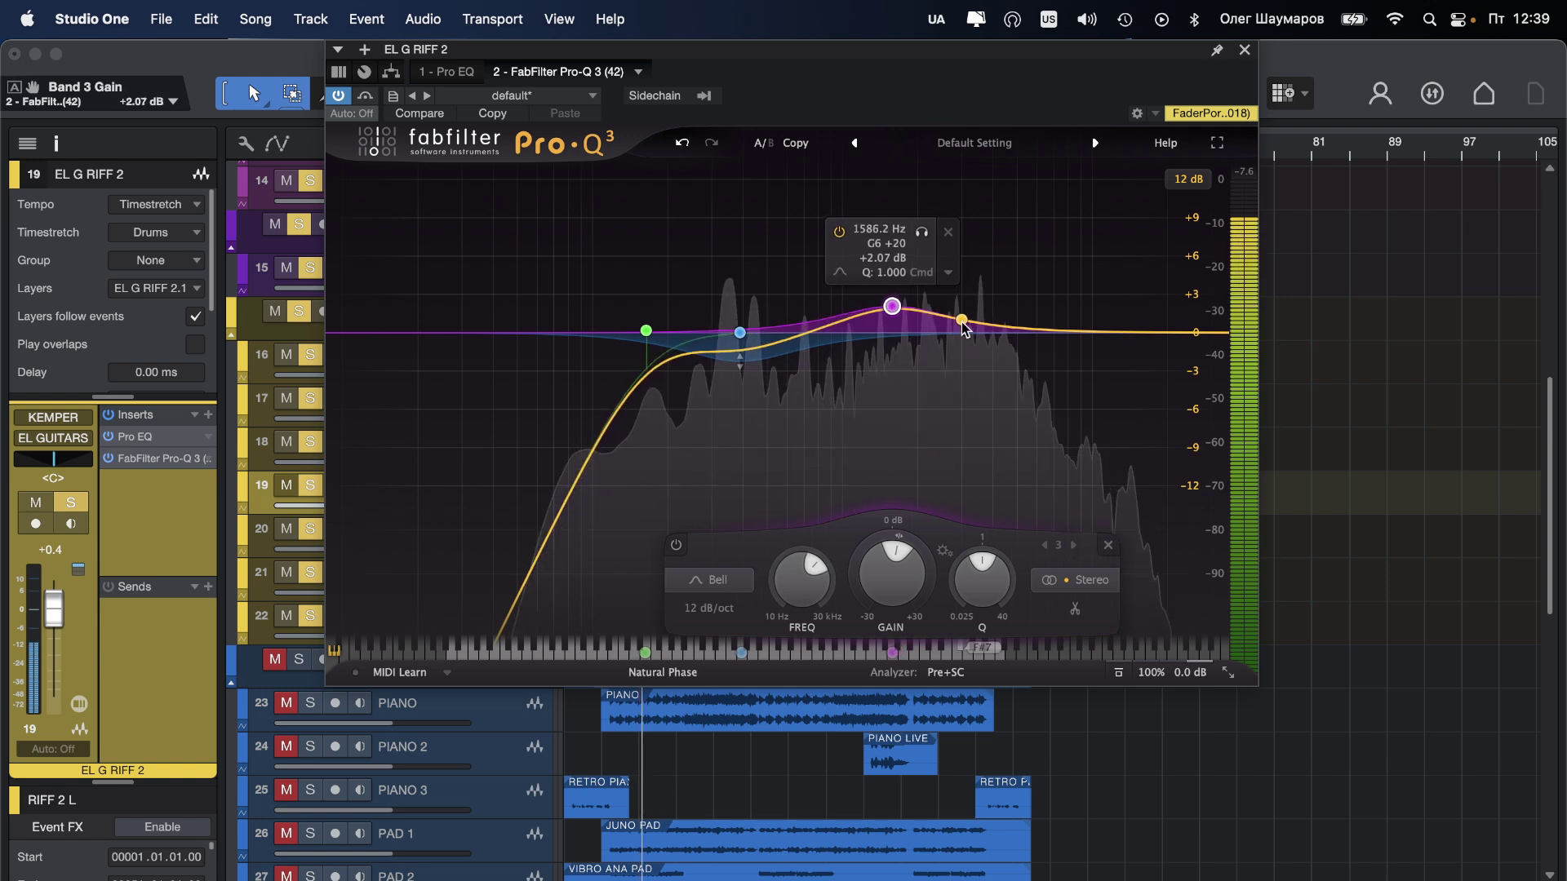
left_click(965, 322)
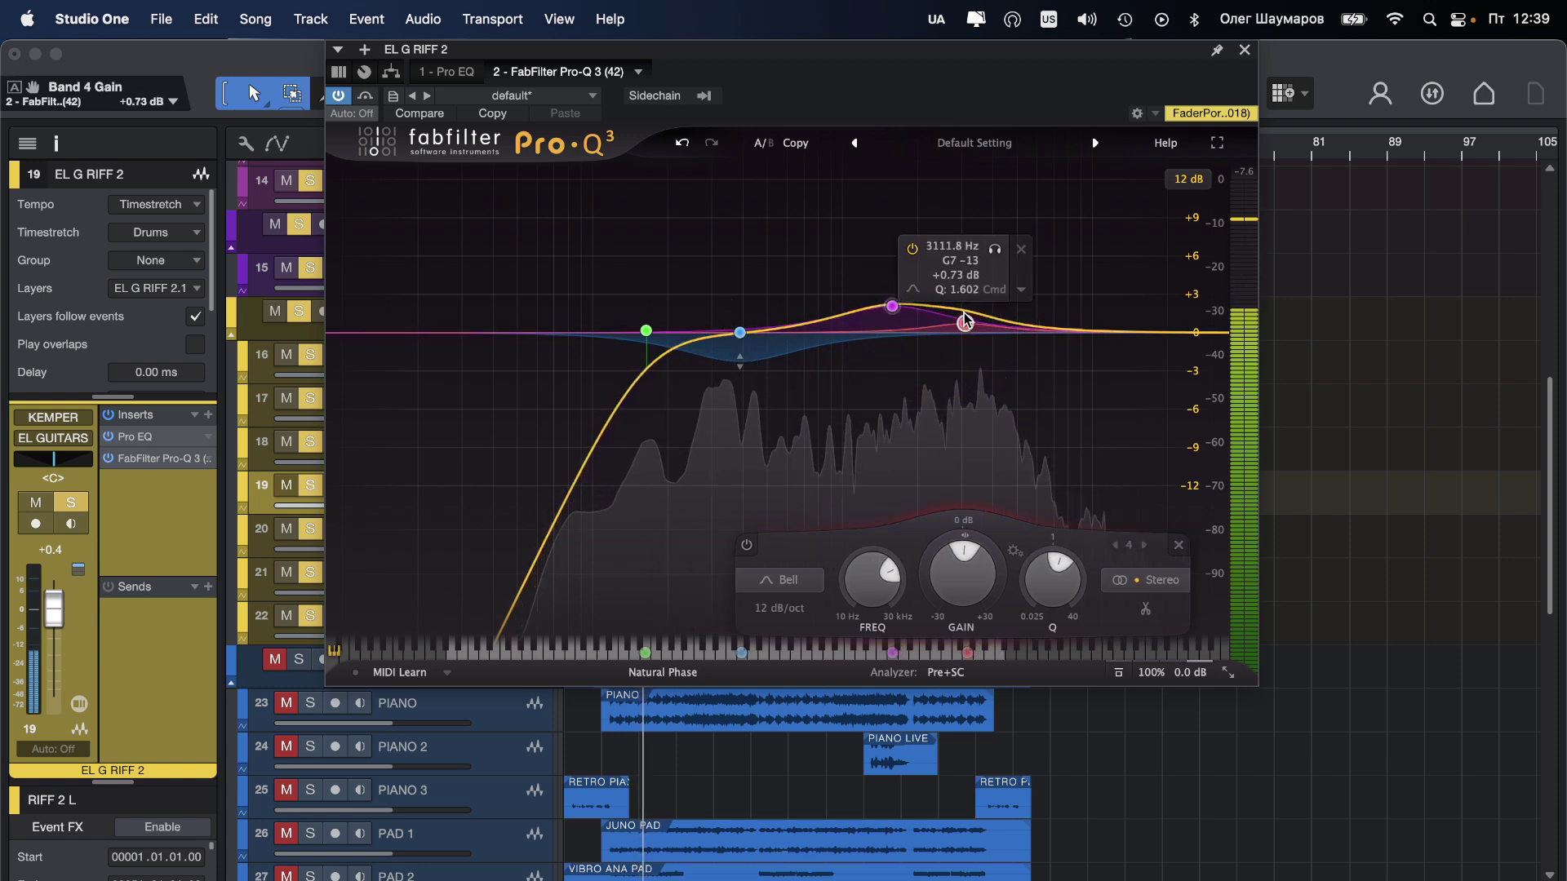
left_click(1245, 52)
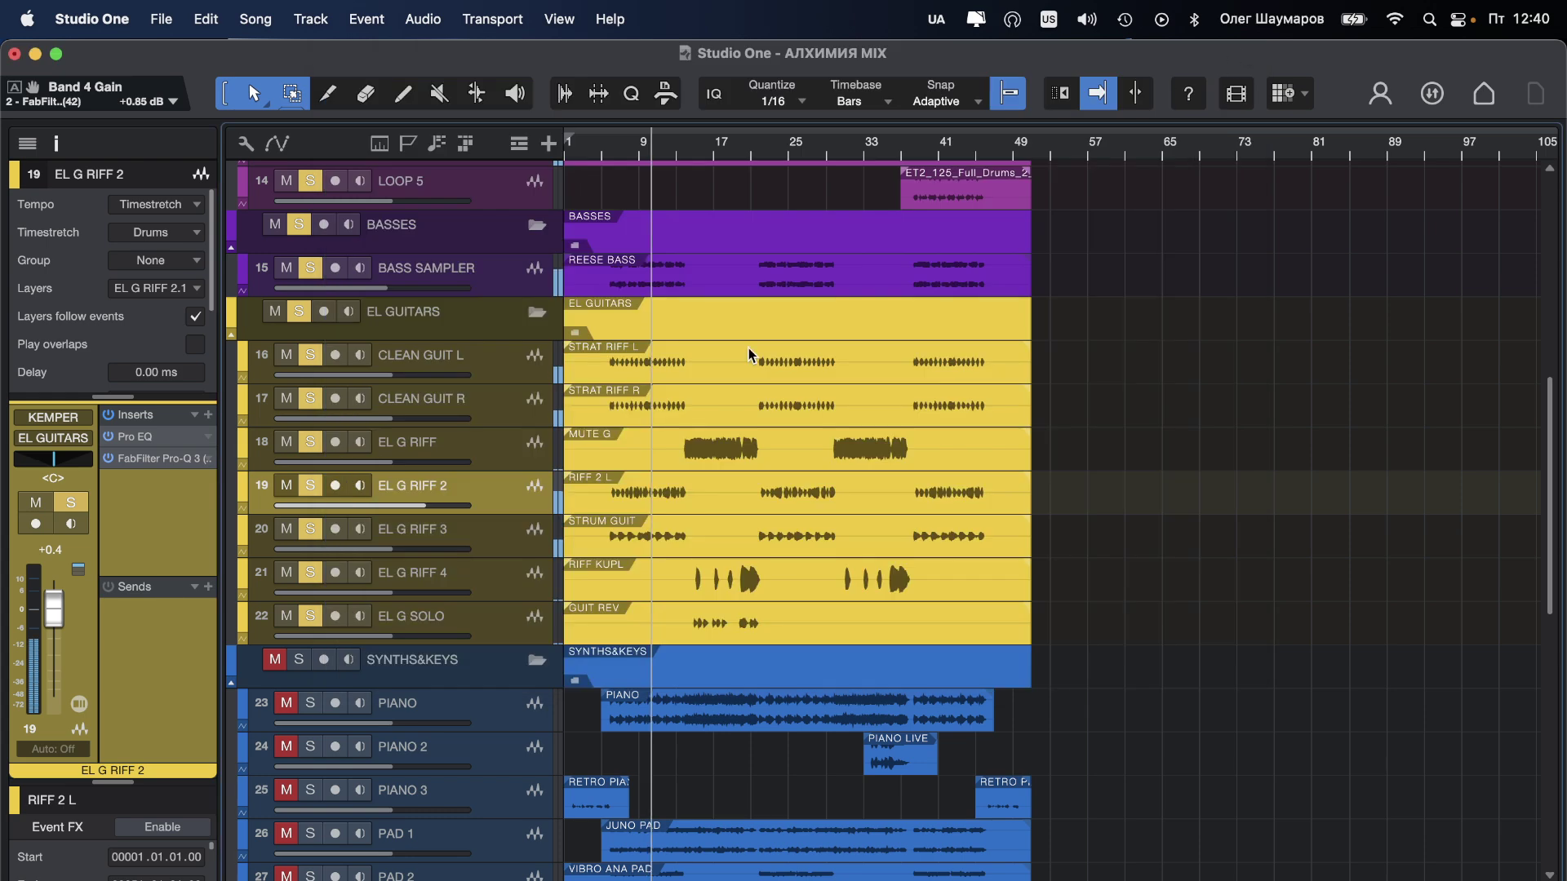
Step: Pan EL G RIFF 2 to L58 and add a send to 224 VOC REV at a level of +0.1 dB
left_click_drag(62, 460, 27, 468)
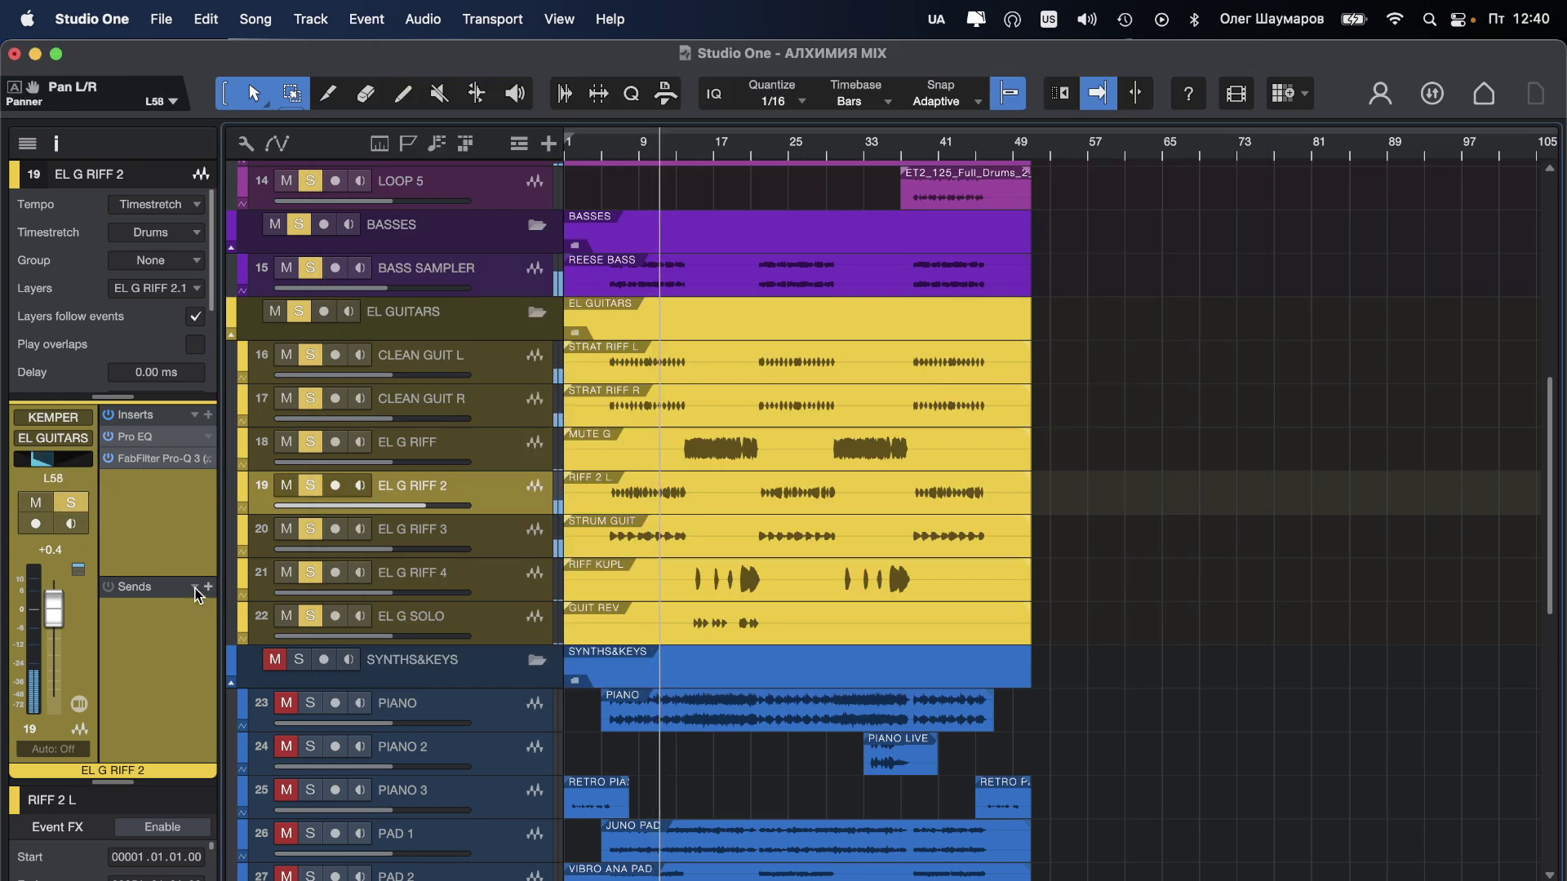
left_click(208, 587)
left_click(253, 618)
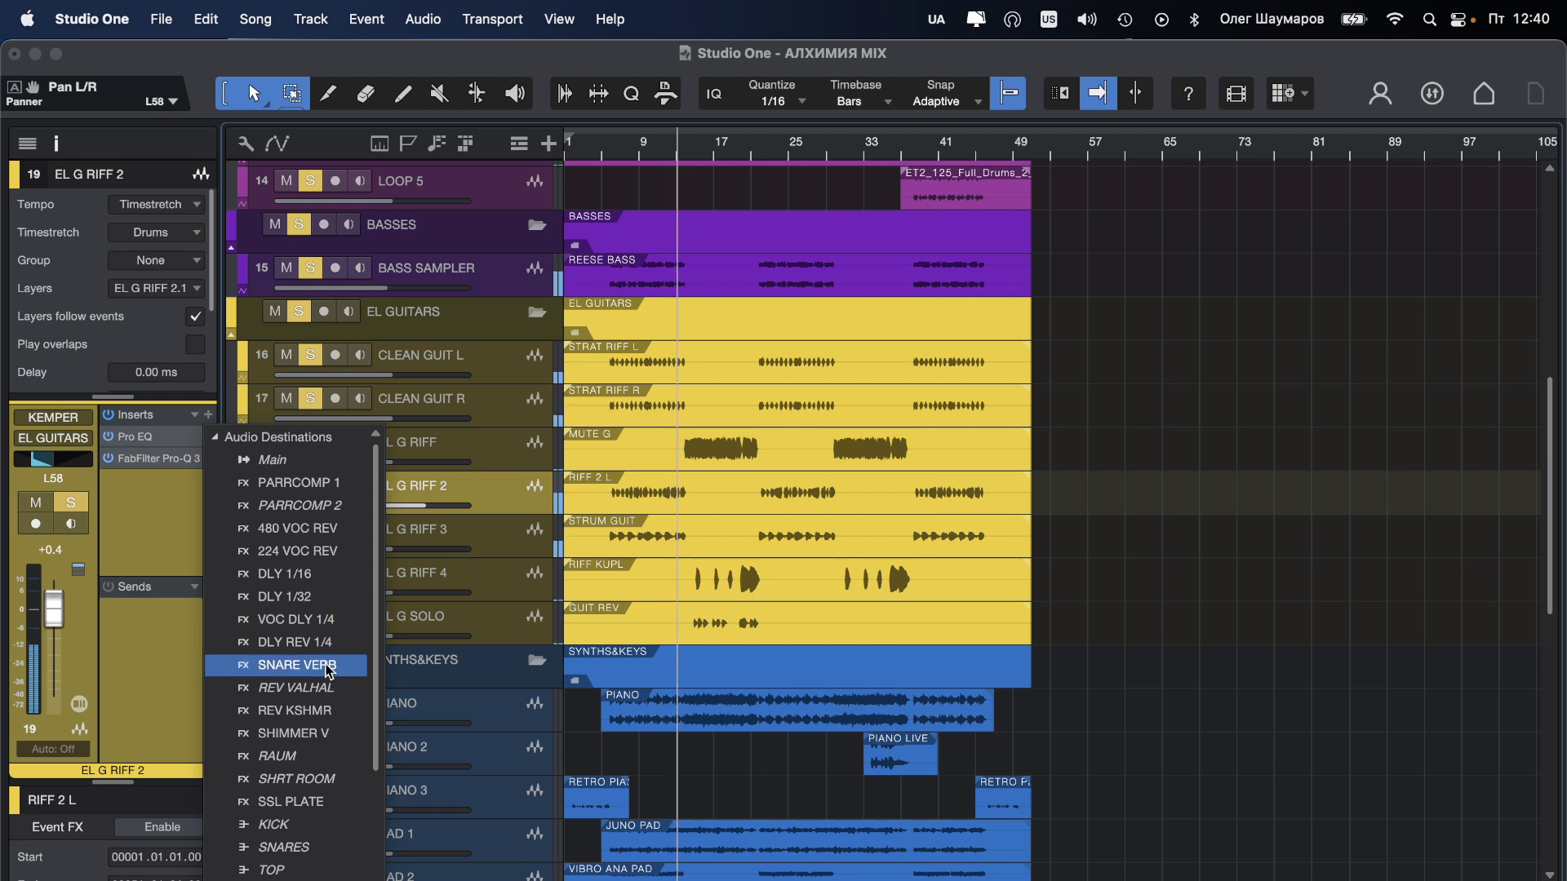
left_click(329, 551)
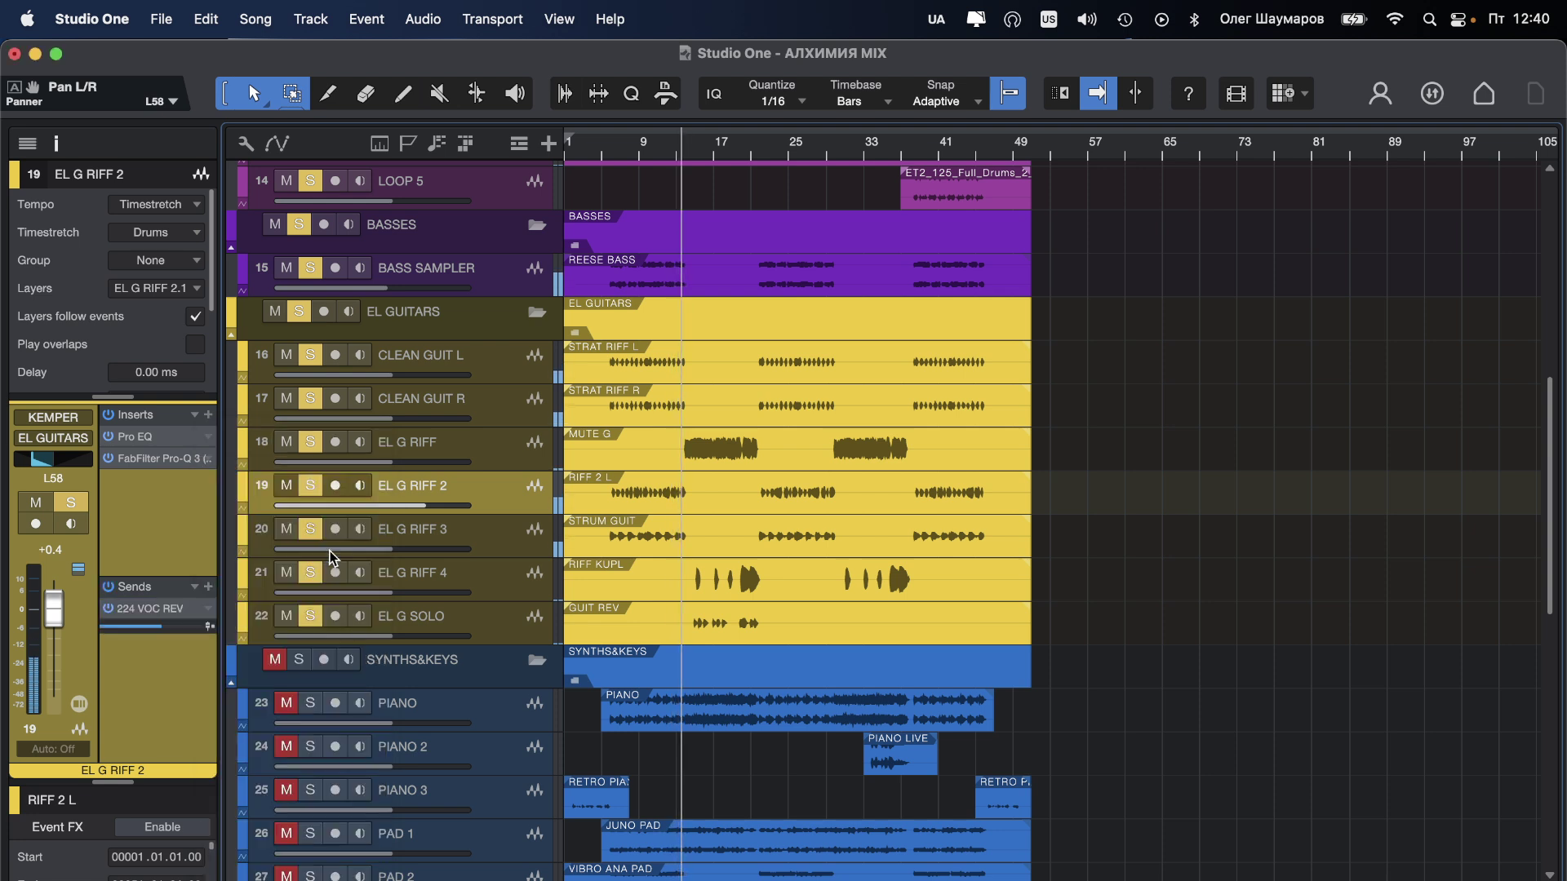
left_click_drag(224, 633, 208, 631)
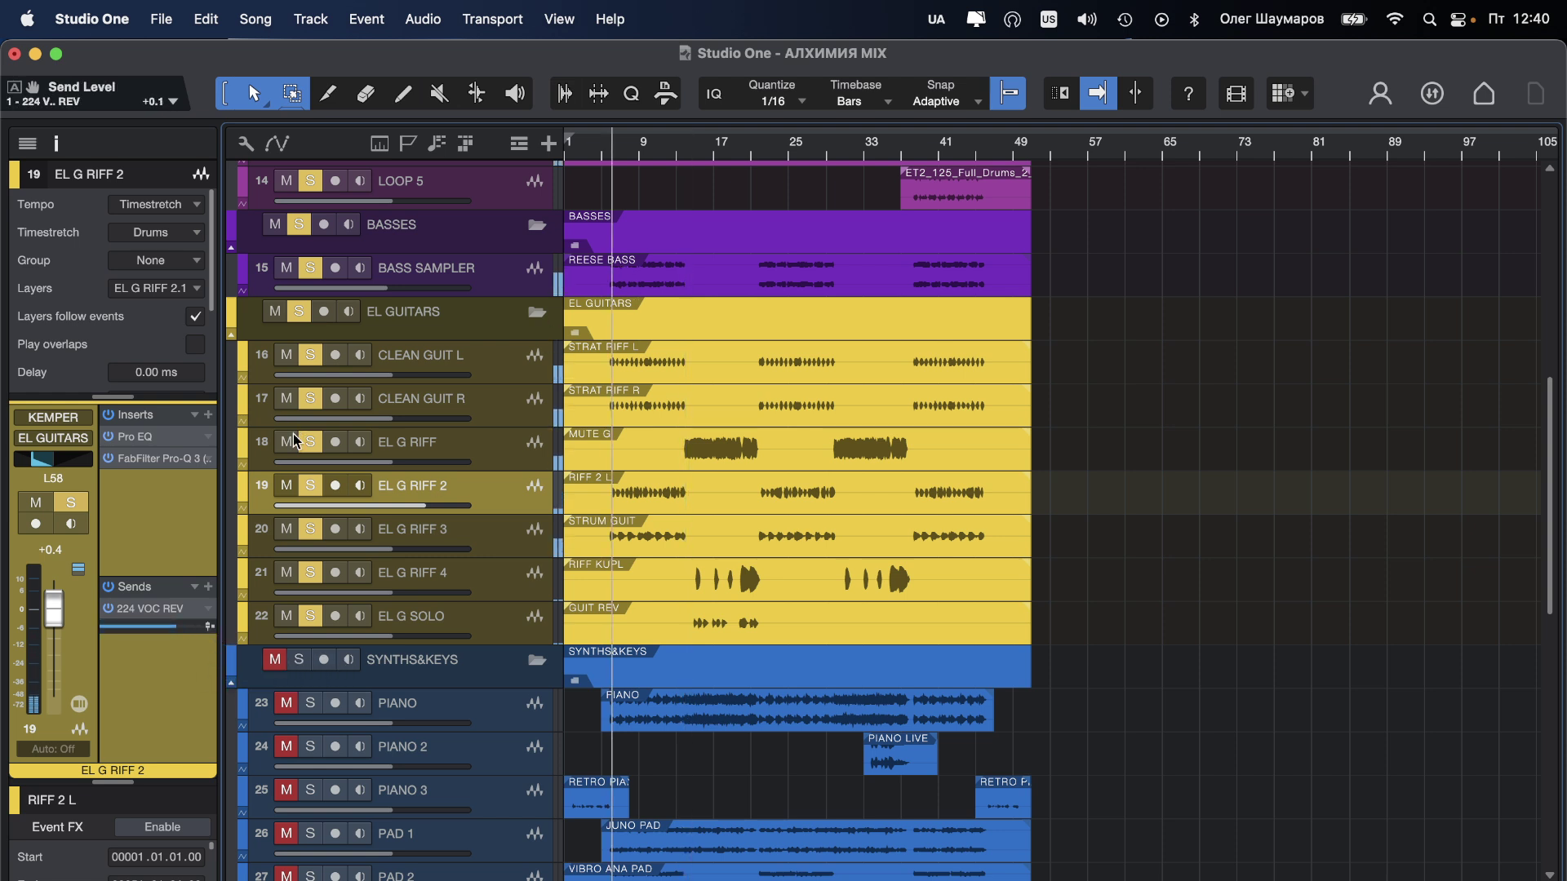
Step: Set the EL G RIFF 3 track's volume to +0.4 dB and pan it to R70
mouse_move(155, 628)
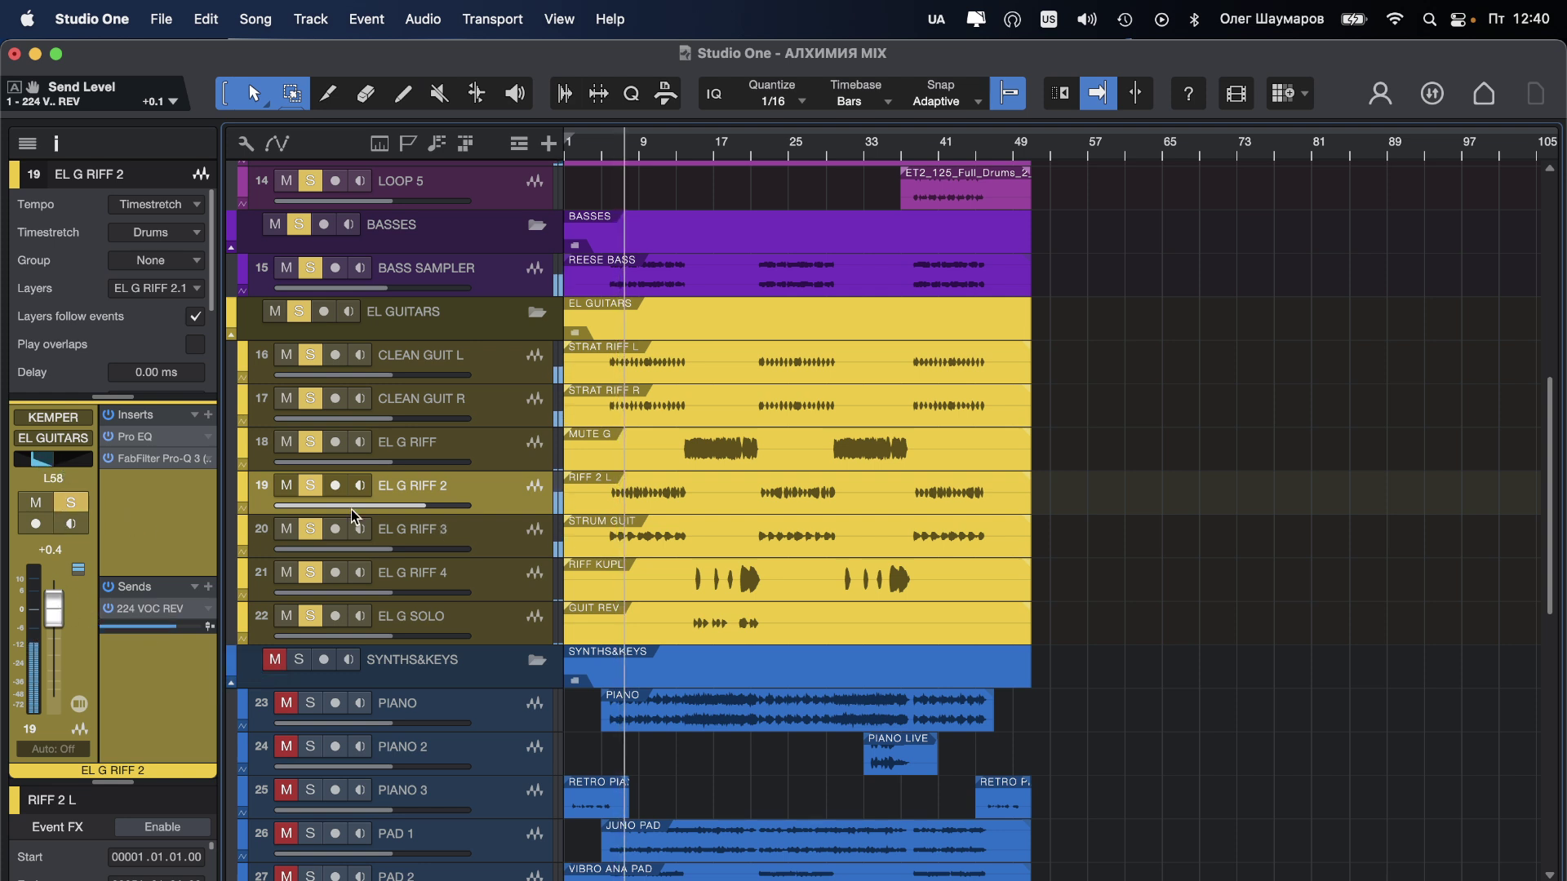
left_click(416, 539)
left_click_drag(417, 546, 459, 548)
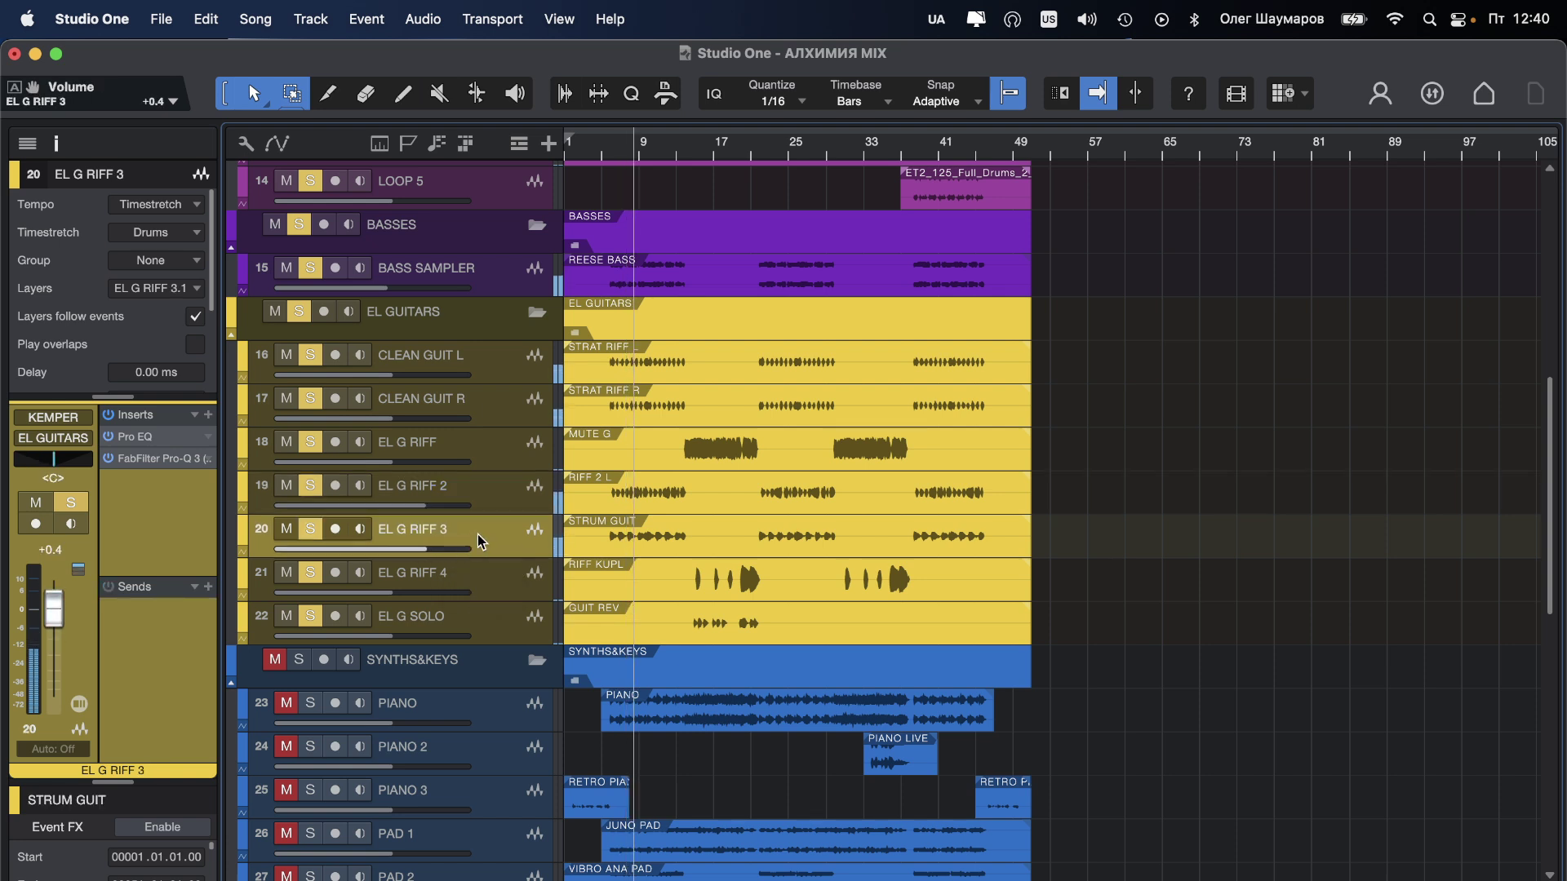
left_click_drag(59, 461, 82, 463)
Step: In EL G RIFF 3's FabFilter Pro-Q 3, add a low cut, a low-mid bell cut, a midrange boost and a -1.98 dB bell near 3528 Hz
left_click(169, 457)
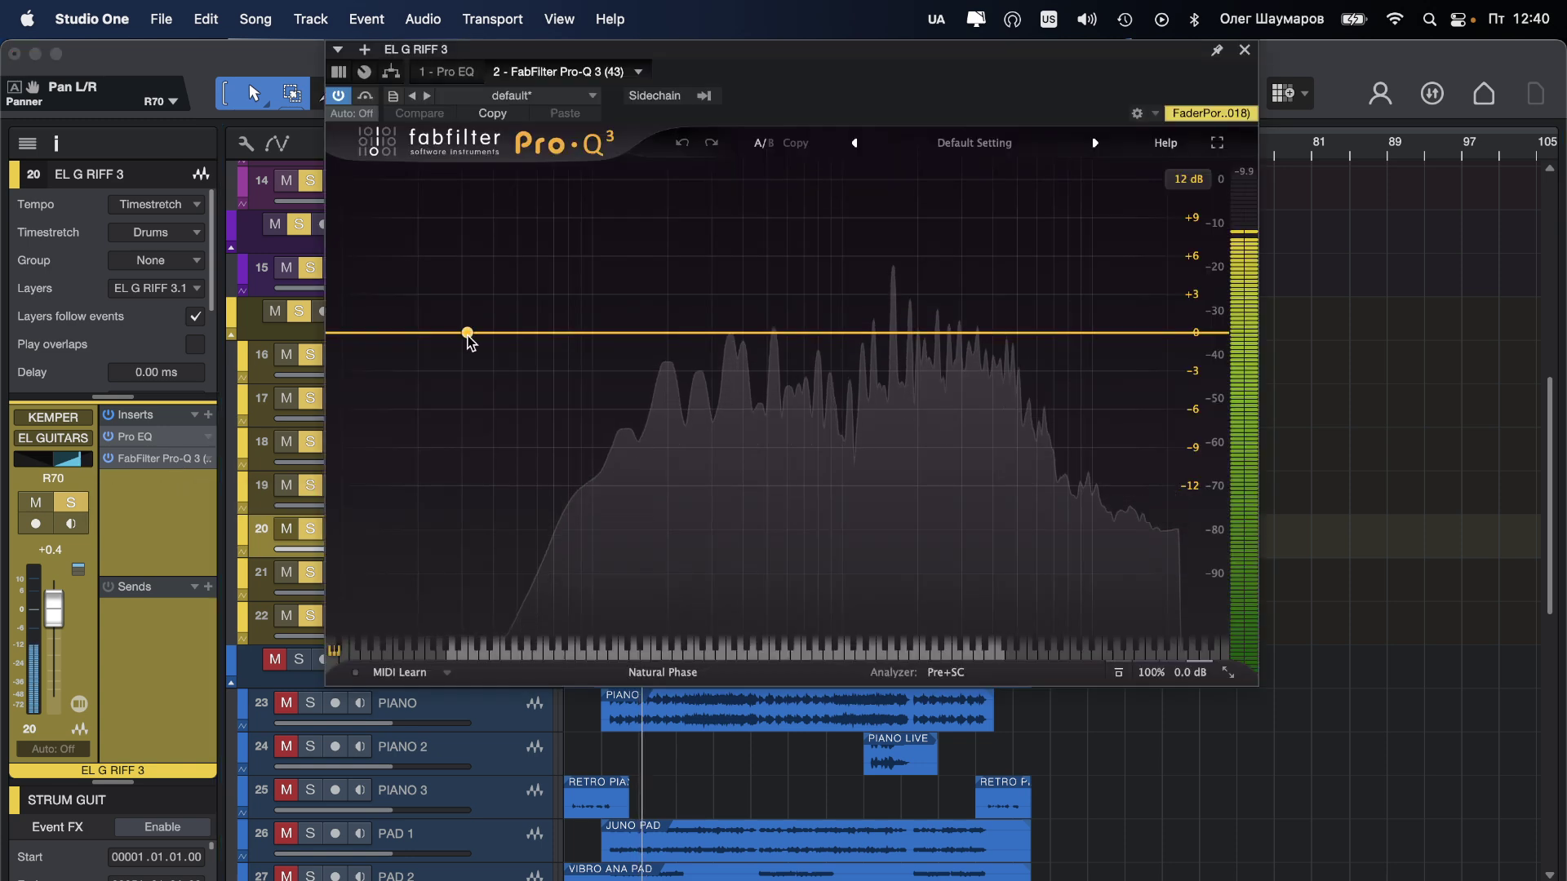
left_click_drag(465, 337, 762, 364)
left_click_drag(935, 342, 979, 357)
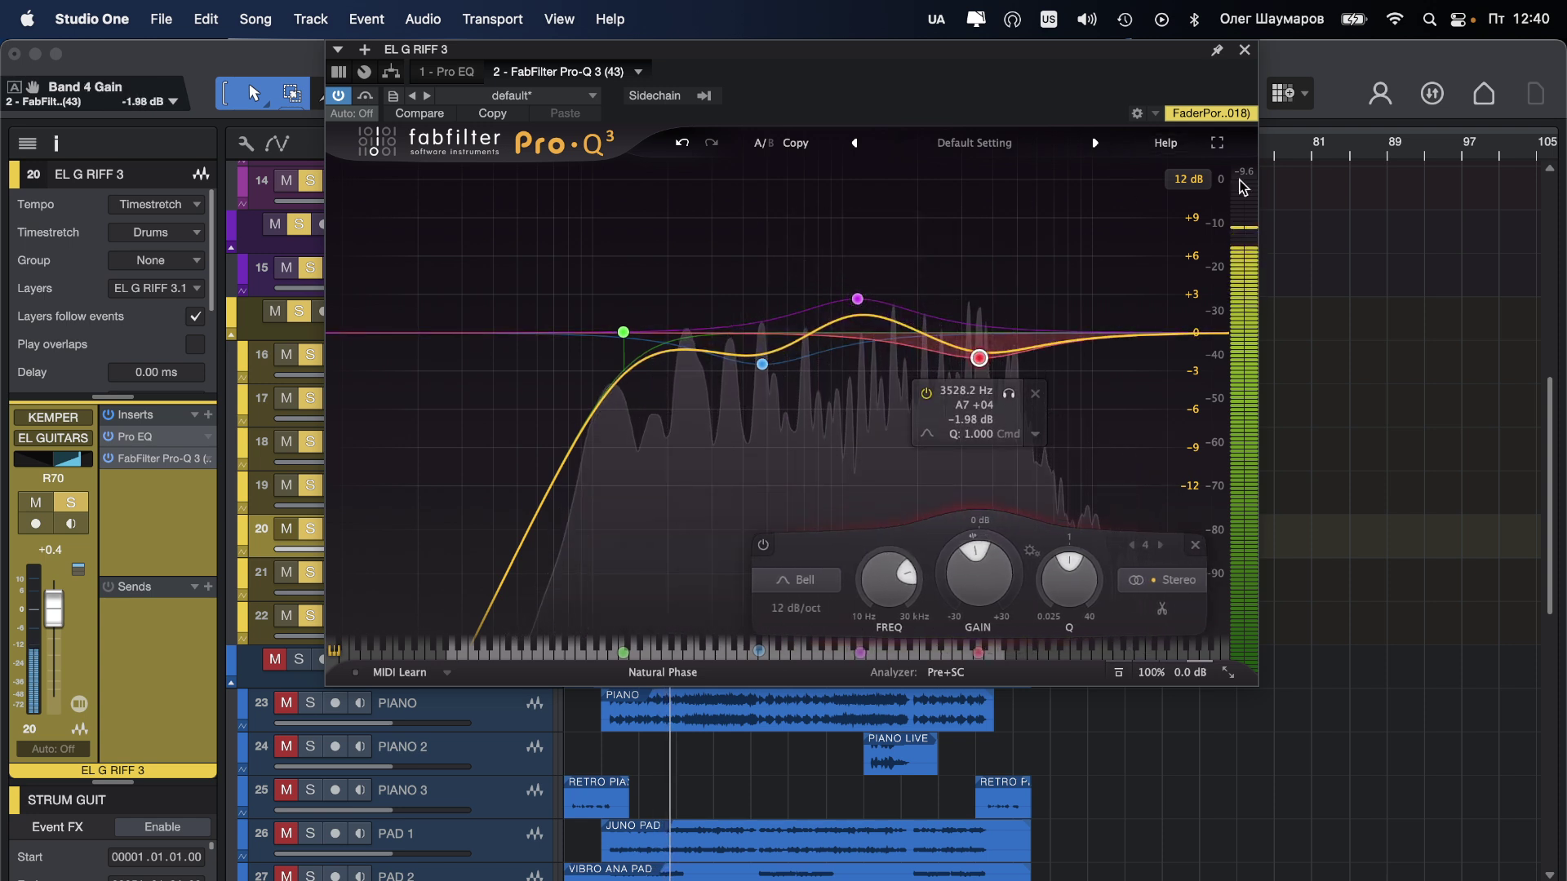
left_click(1244, 50)
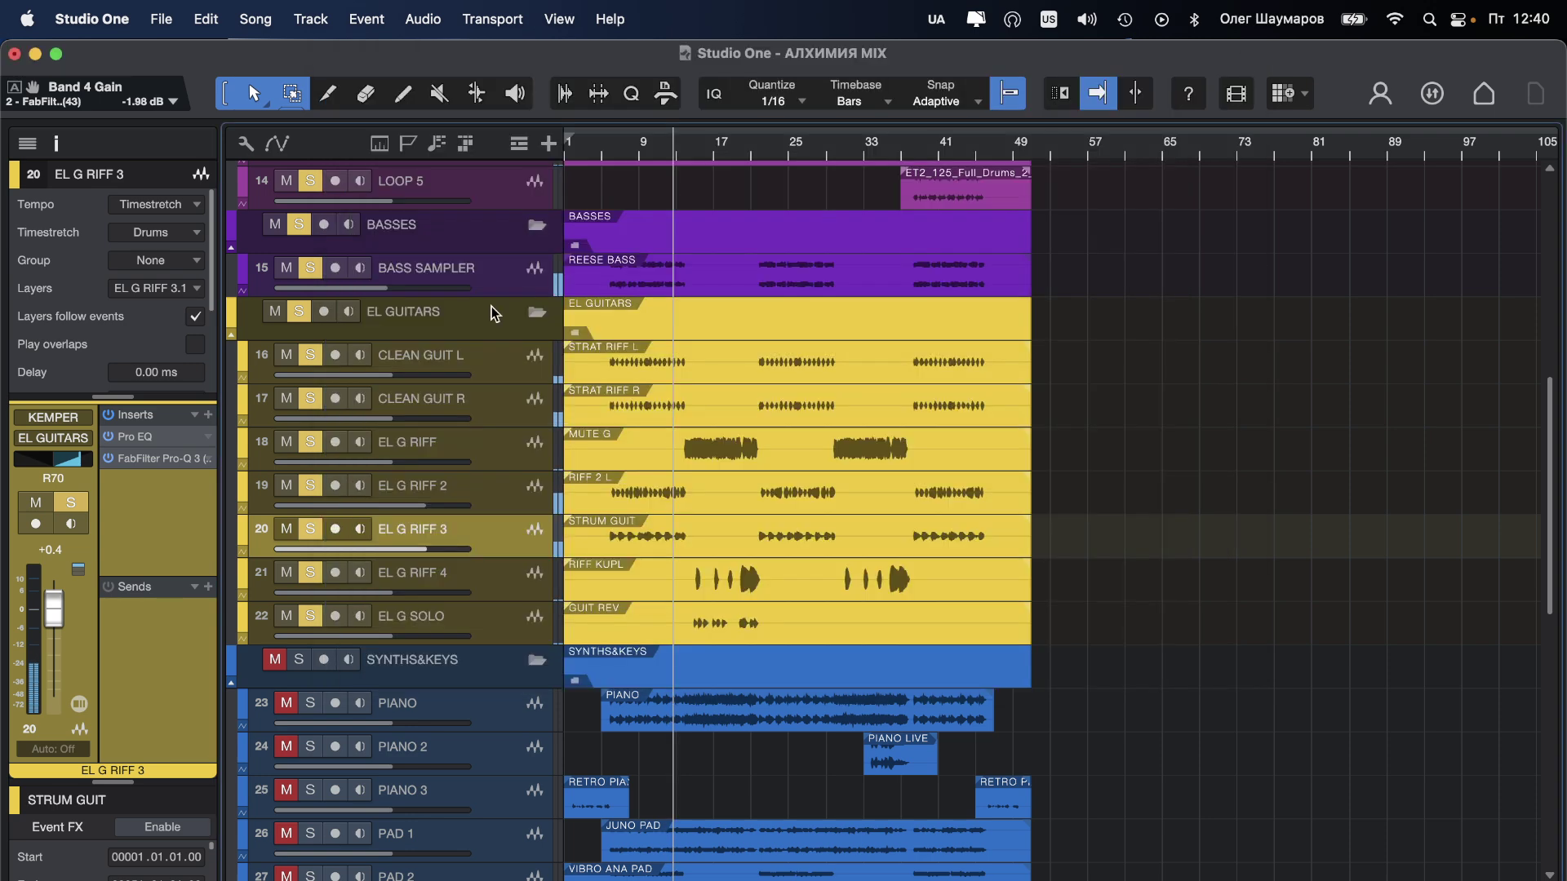
Step: Add a send from EL G RIFF 3 to 480 VOC REV at a level of +2.2 dB
left_click(208, 587)
left_click(218, 610)
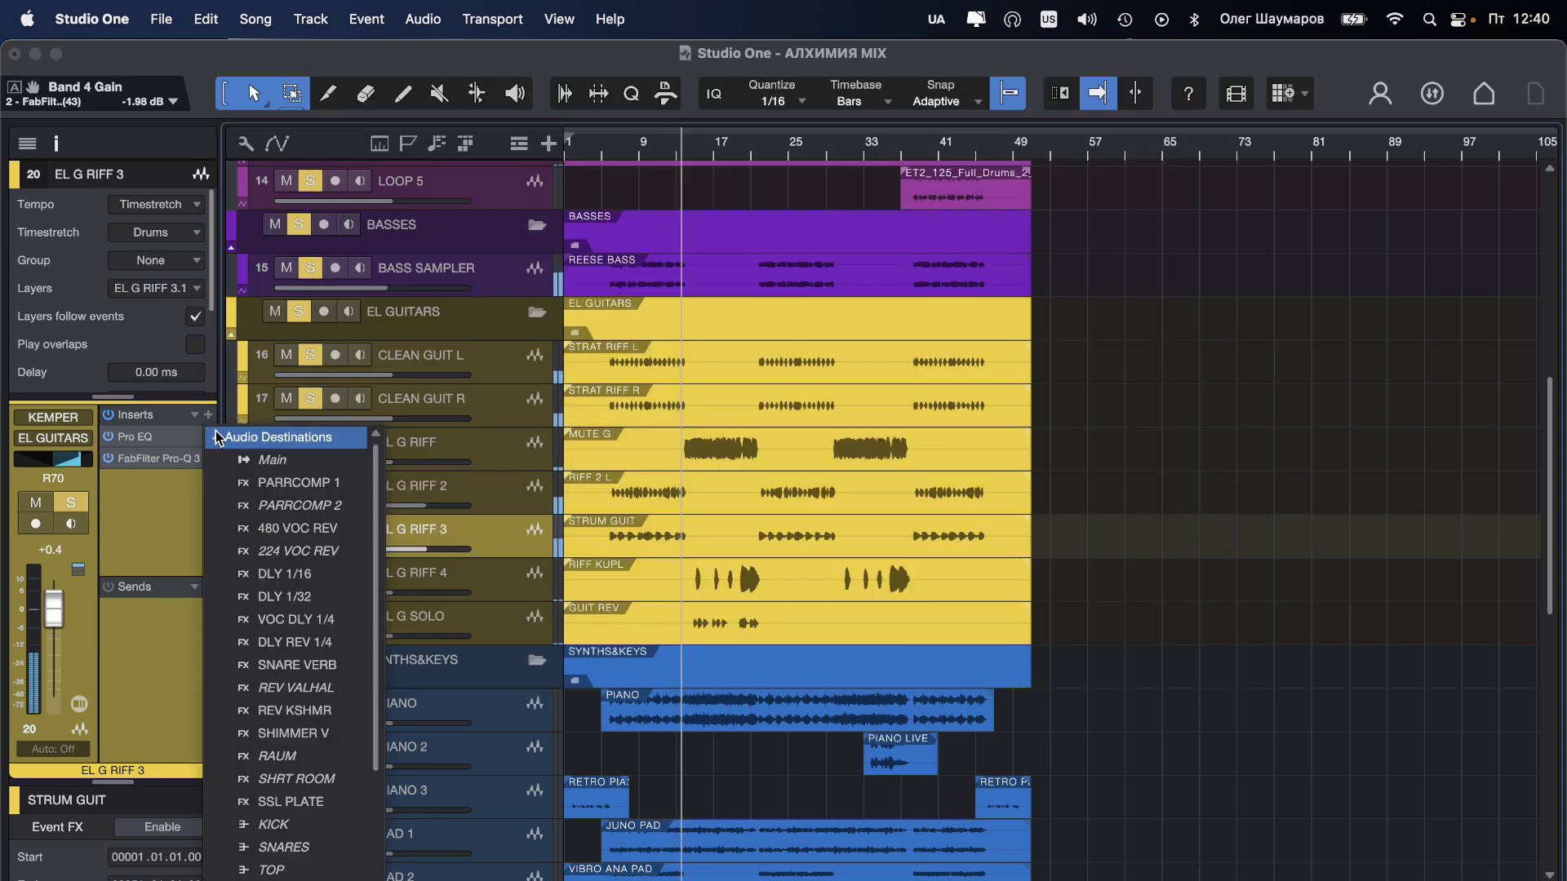
left_click(318, 527)
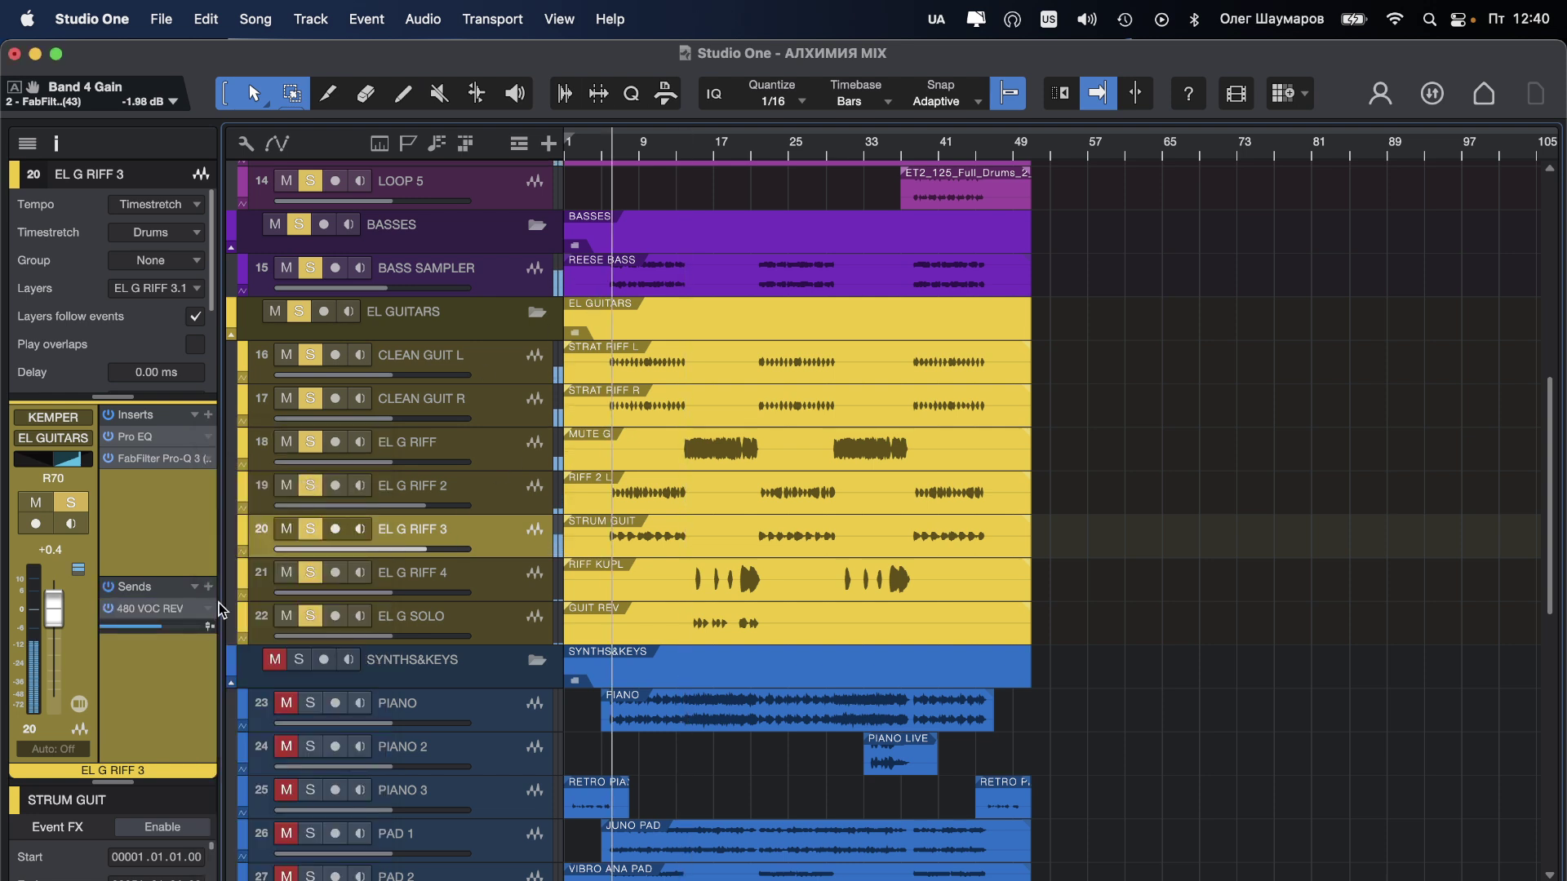
left_click_drag(178, 628, 221, 639)
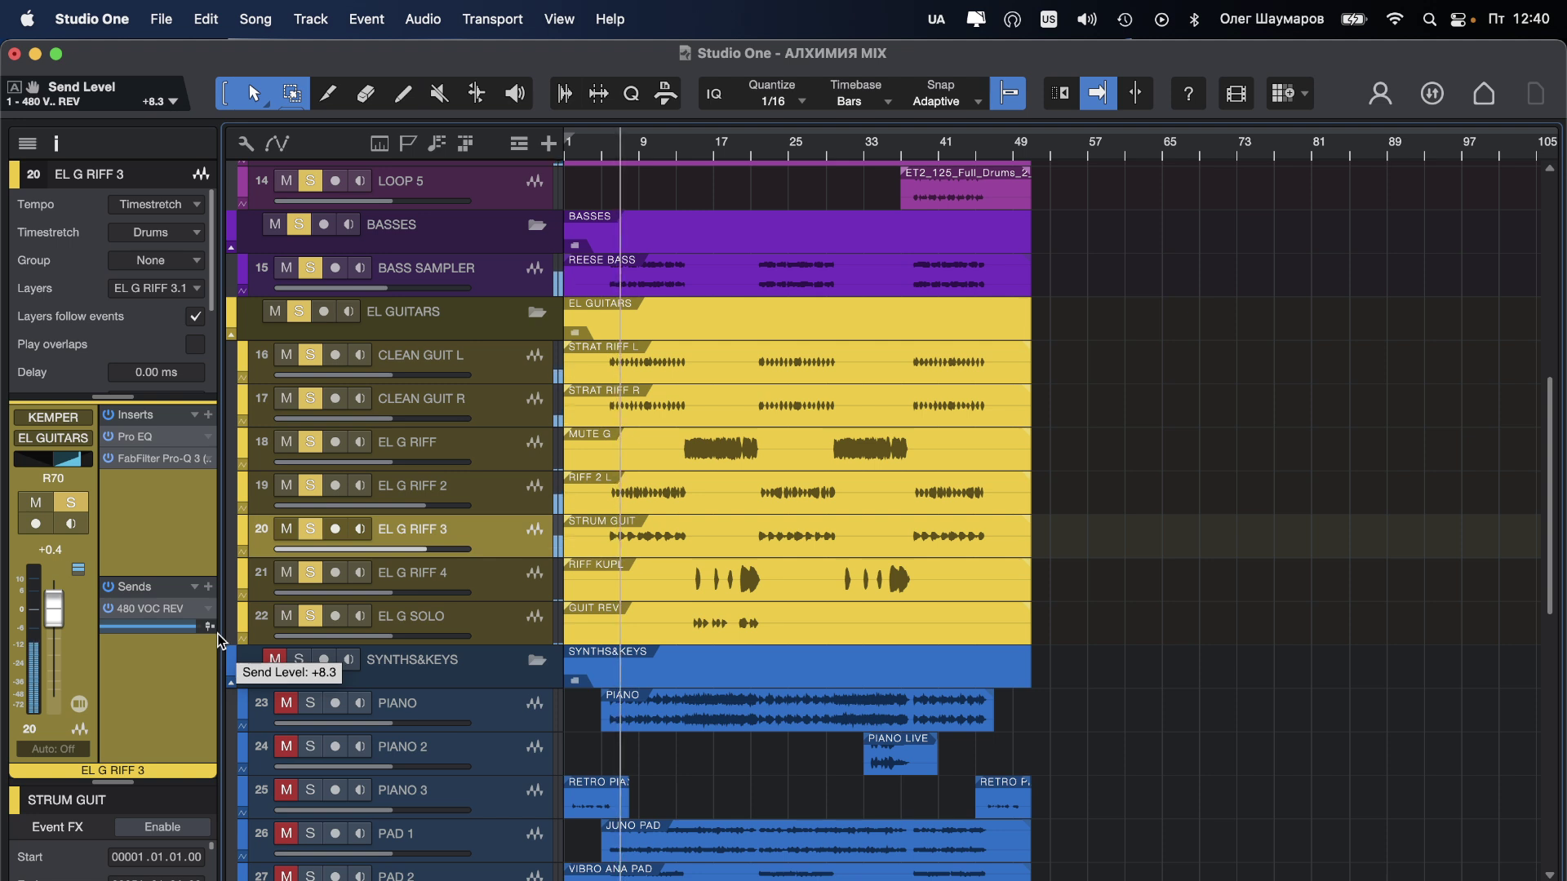
left_click_drag(220, 639, 203, 633)
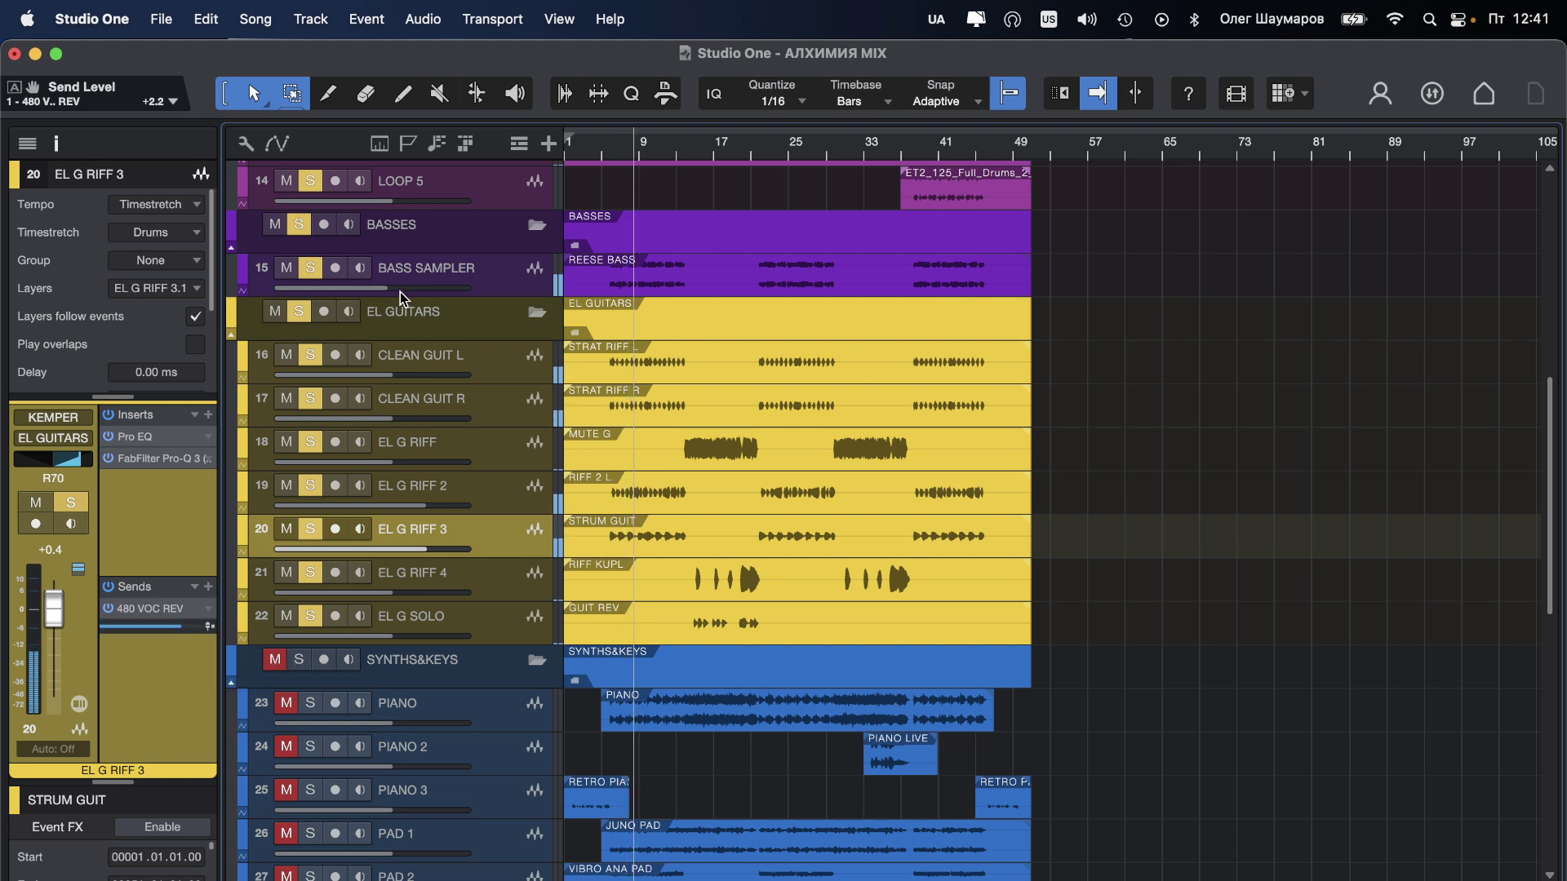
Step: Set the BASS SAMPLER volume to -5.5 dB and the EL G RIFF 3 volume to +0.7 dB
mouse_move(405, 290)
left_click_drag(405, 290, 417, 294)
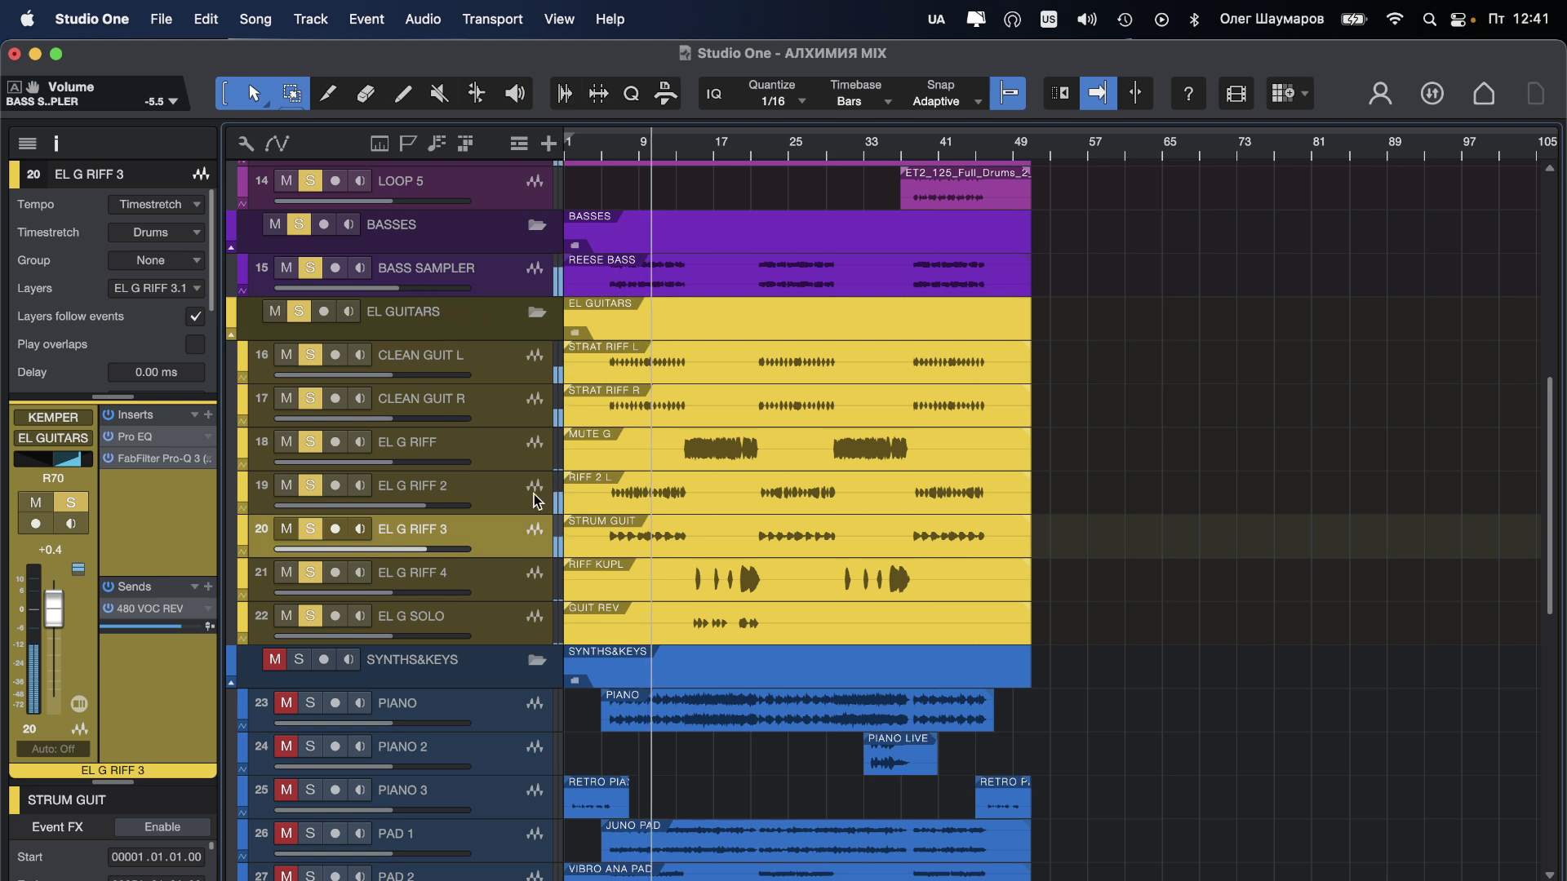
left_click_drag(445, 551, 451, 547)
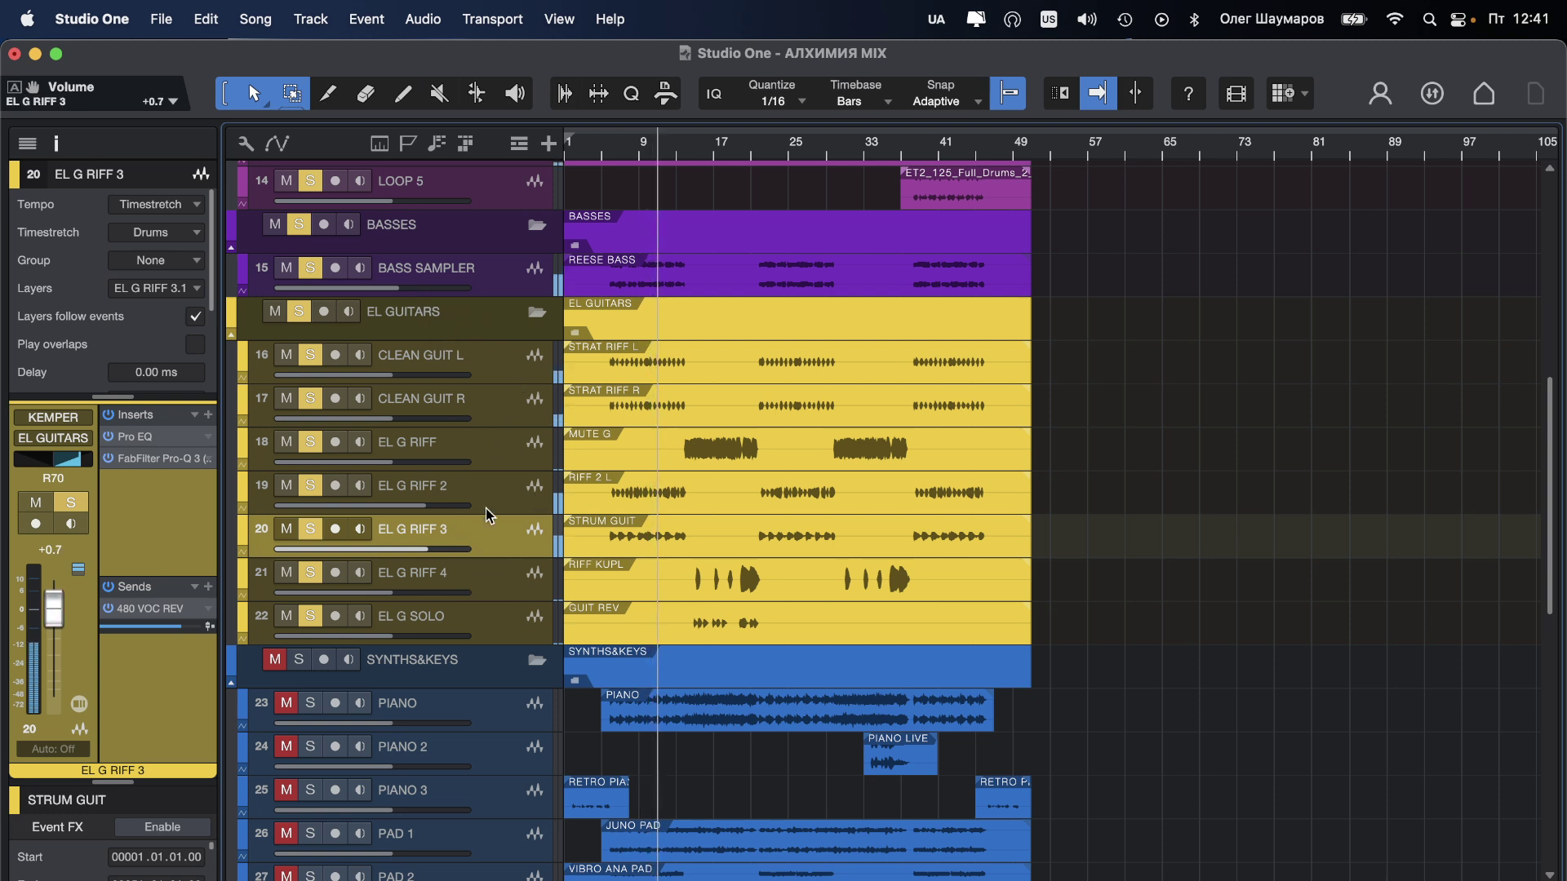
Step: Set the volume of CLEAN GUIT L and CLEAN GUIT R together to -0.7 dB, and replay from around bar 6
left_click(502, 369)
left_click(504, 398, "shift")
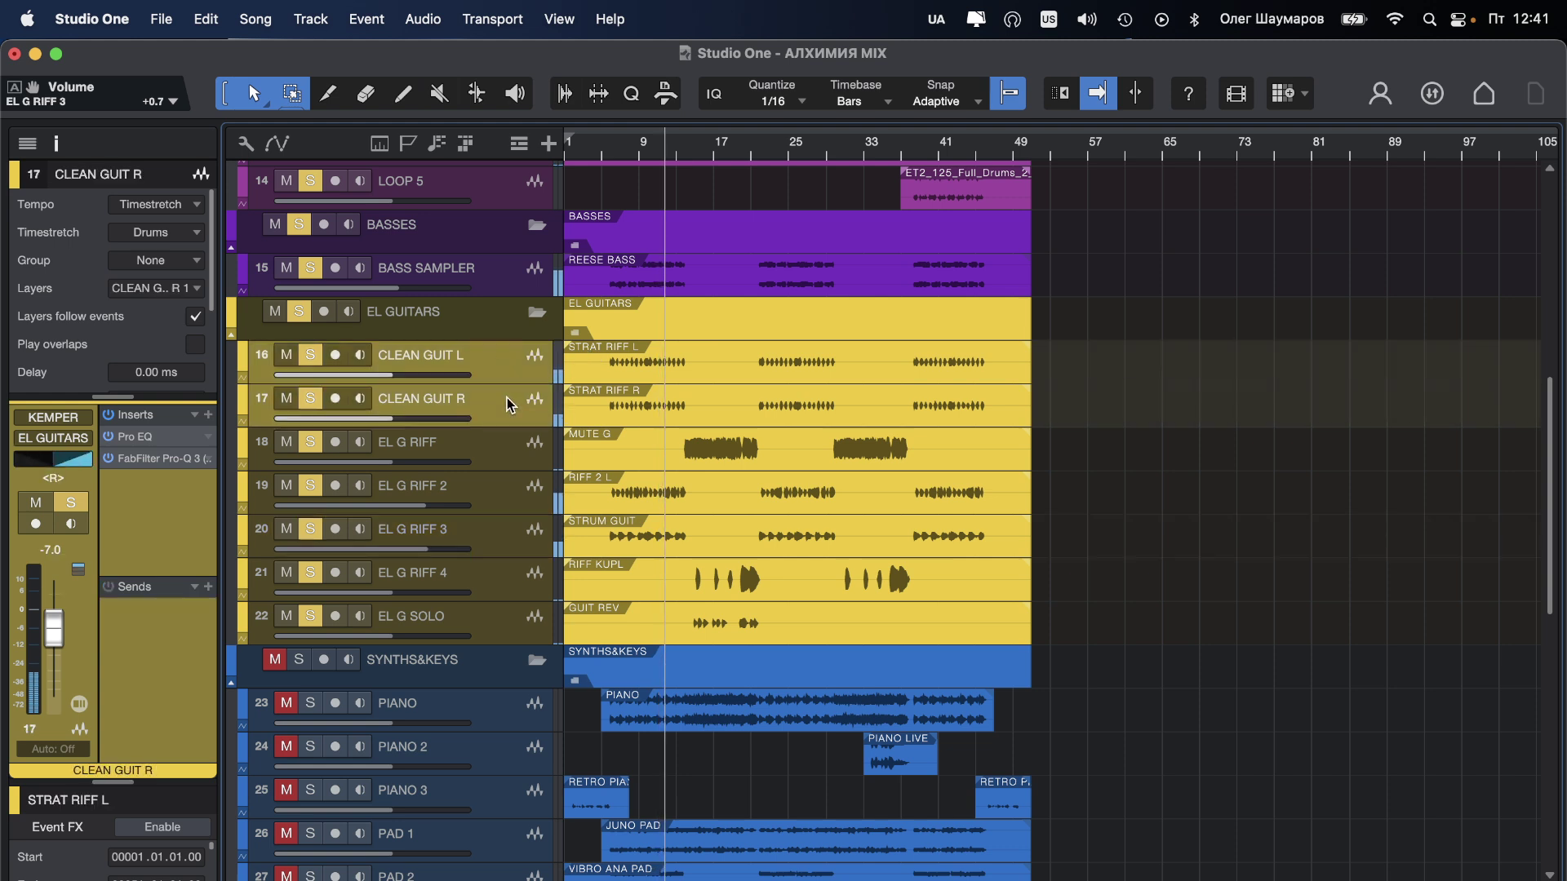
mouse_move(416, 417)
left_mouse_down()
mouse_move(476, 417)
mouse_move(415, 416)
left_mouse_up()
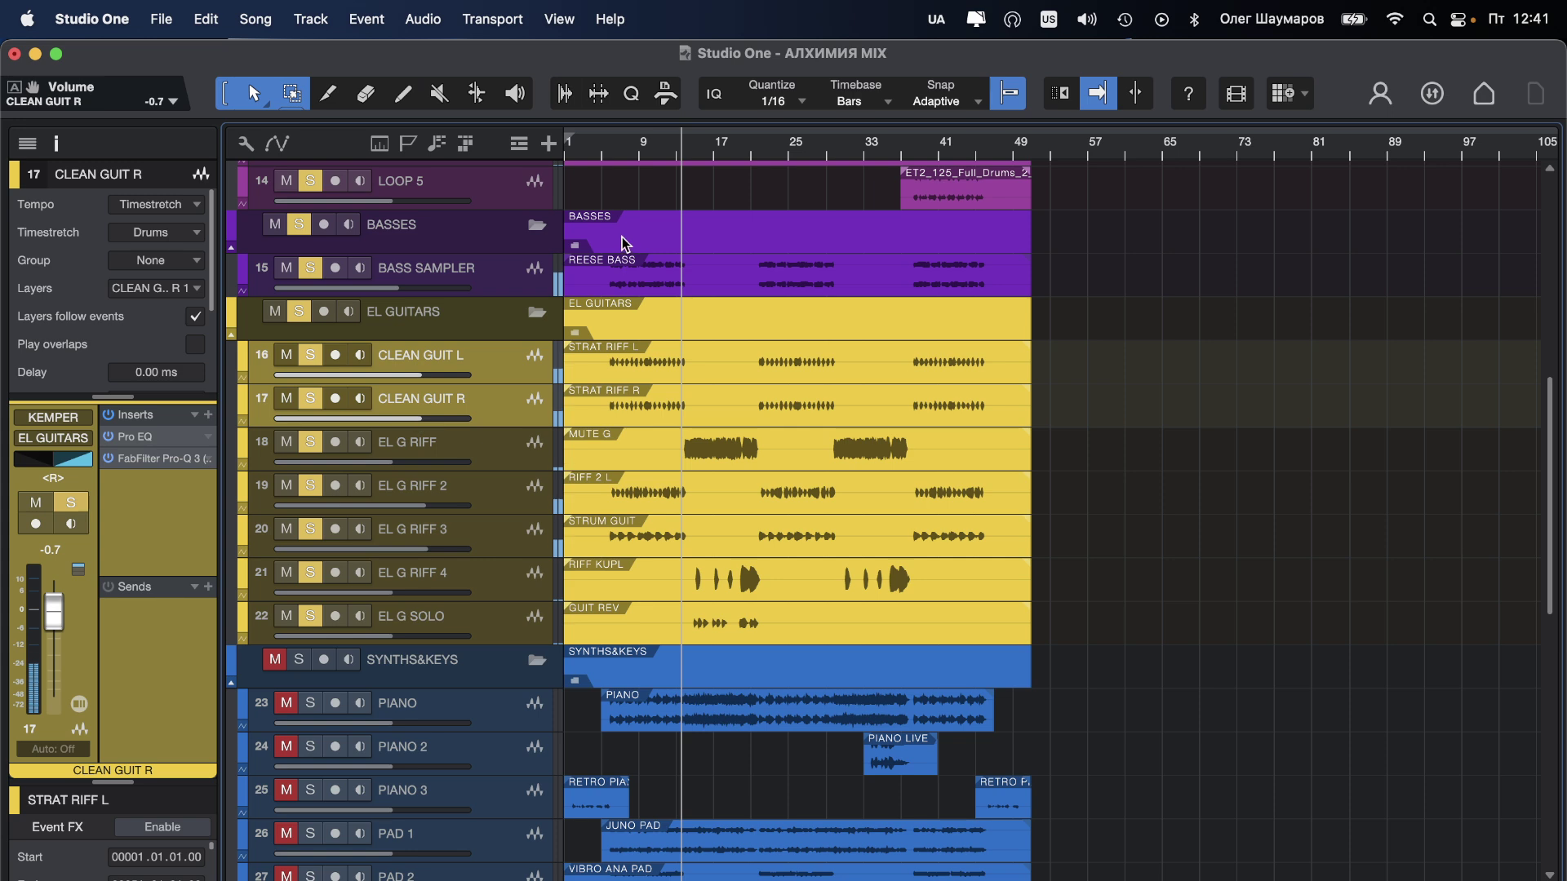
left_click(614, 152)
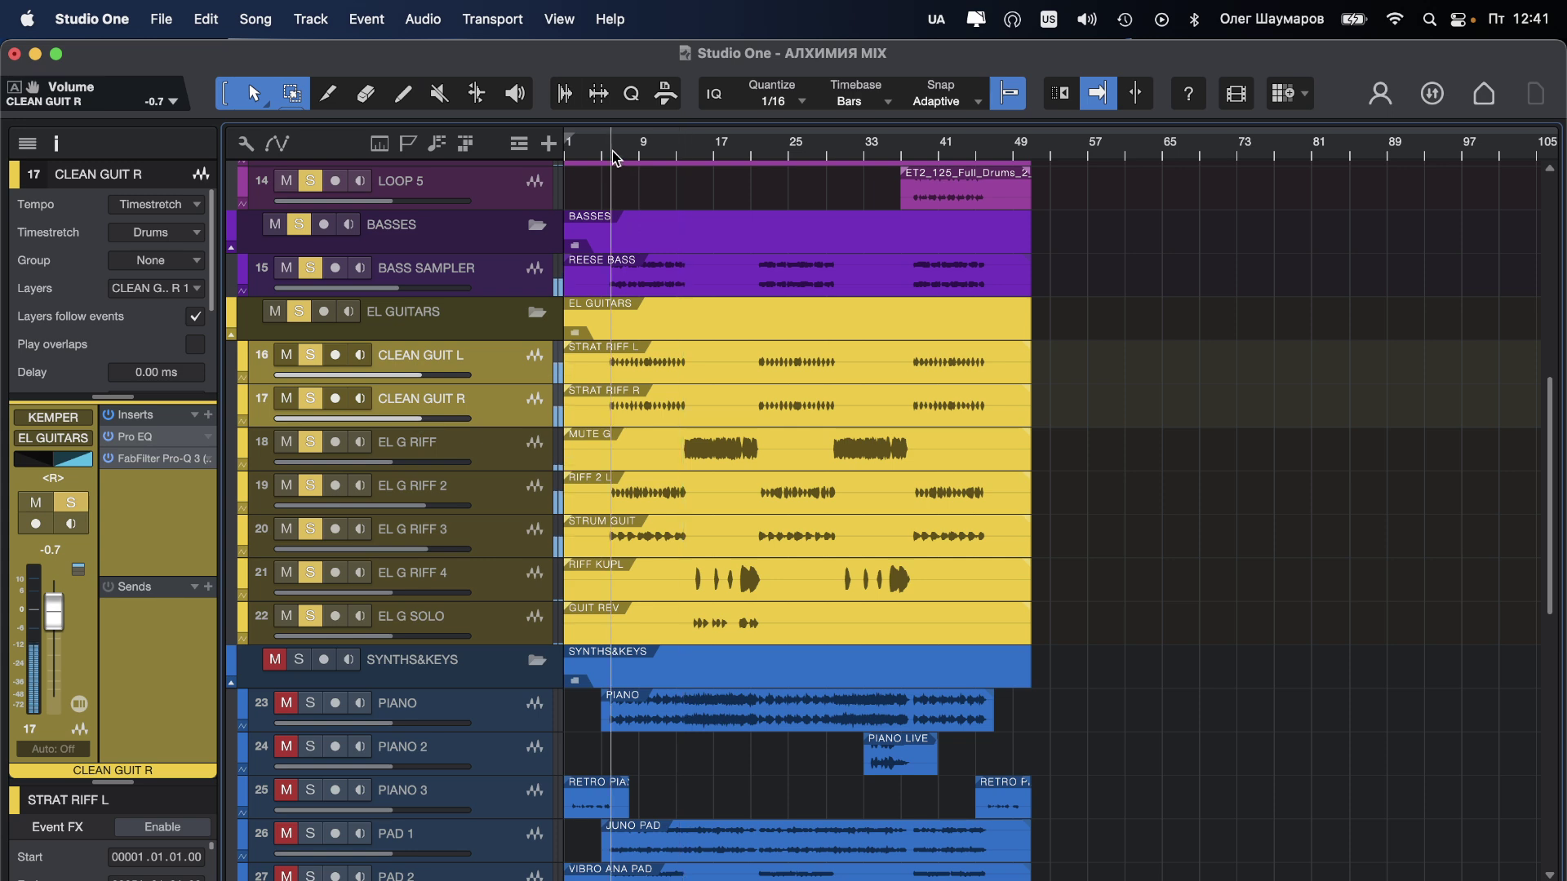
Step: Add a -2.51 dB bell cut near 461 Hz in CLEAN GUIT L's FabFilter Pro-Q 3, and close it
left_click(514, 369)
left_click(145, 460)
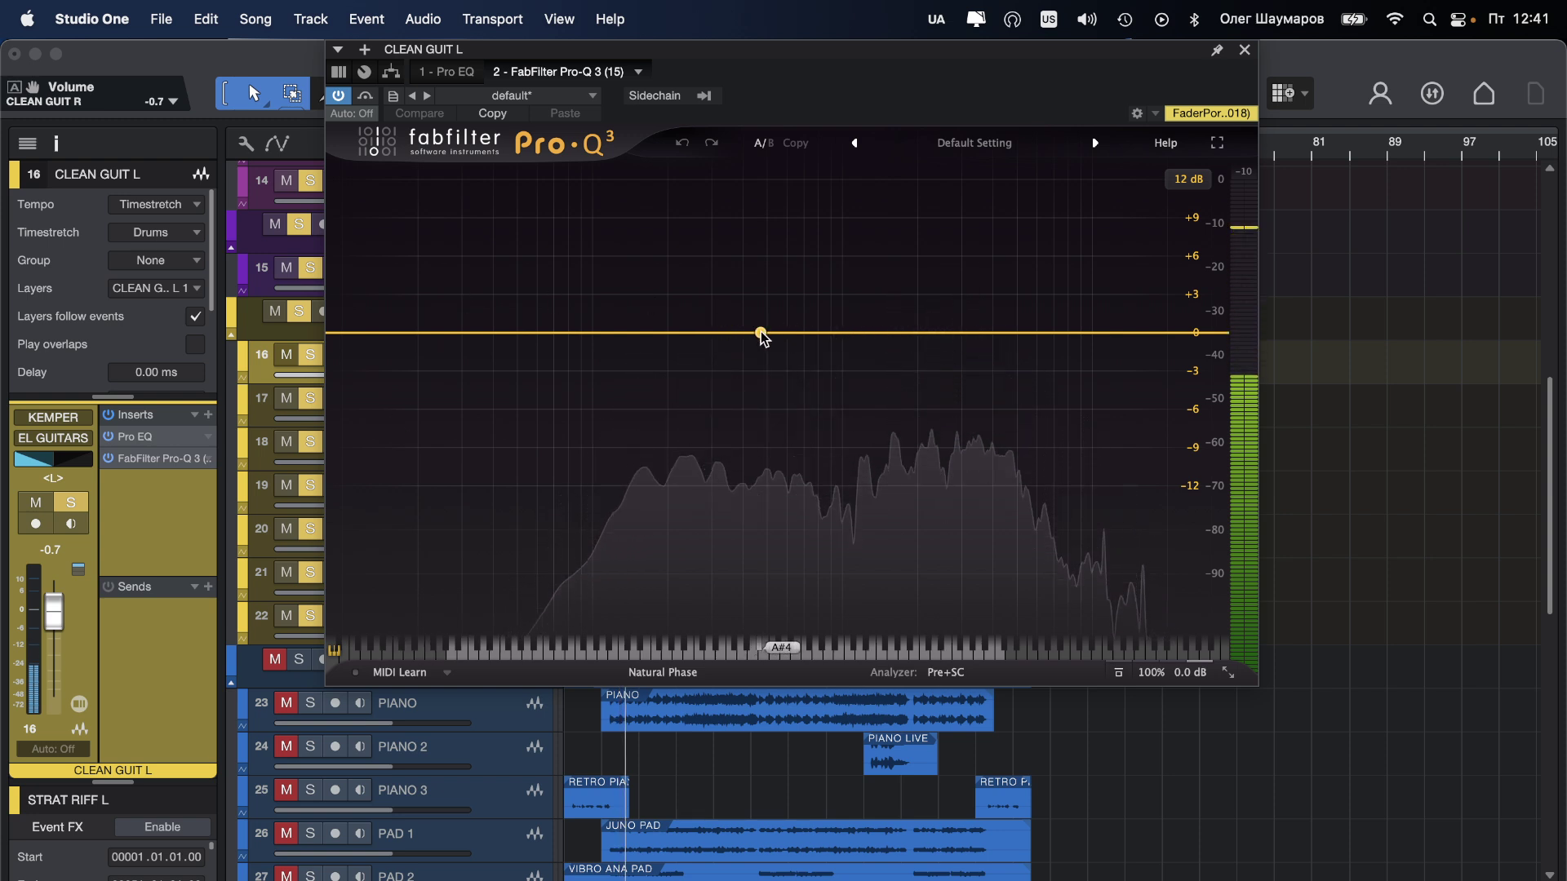
left_click_drag(763, 335, 758, 366)
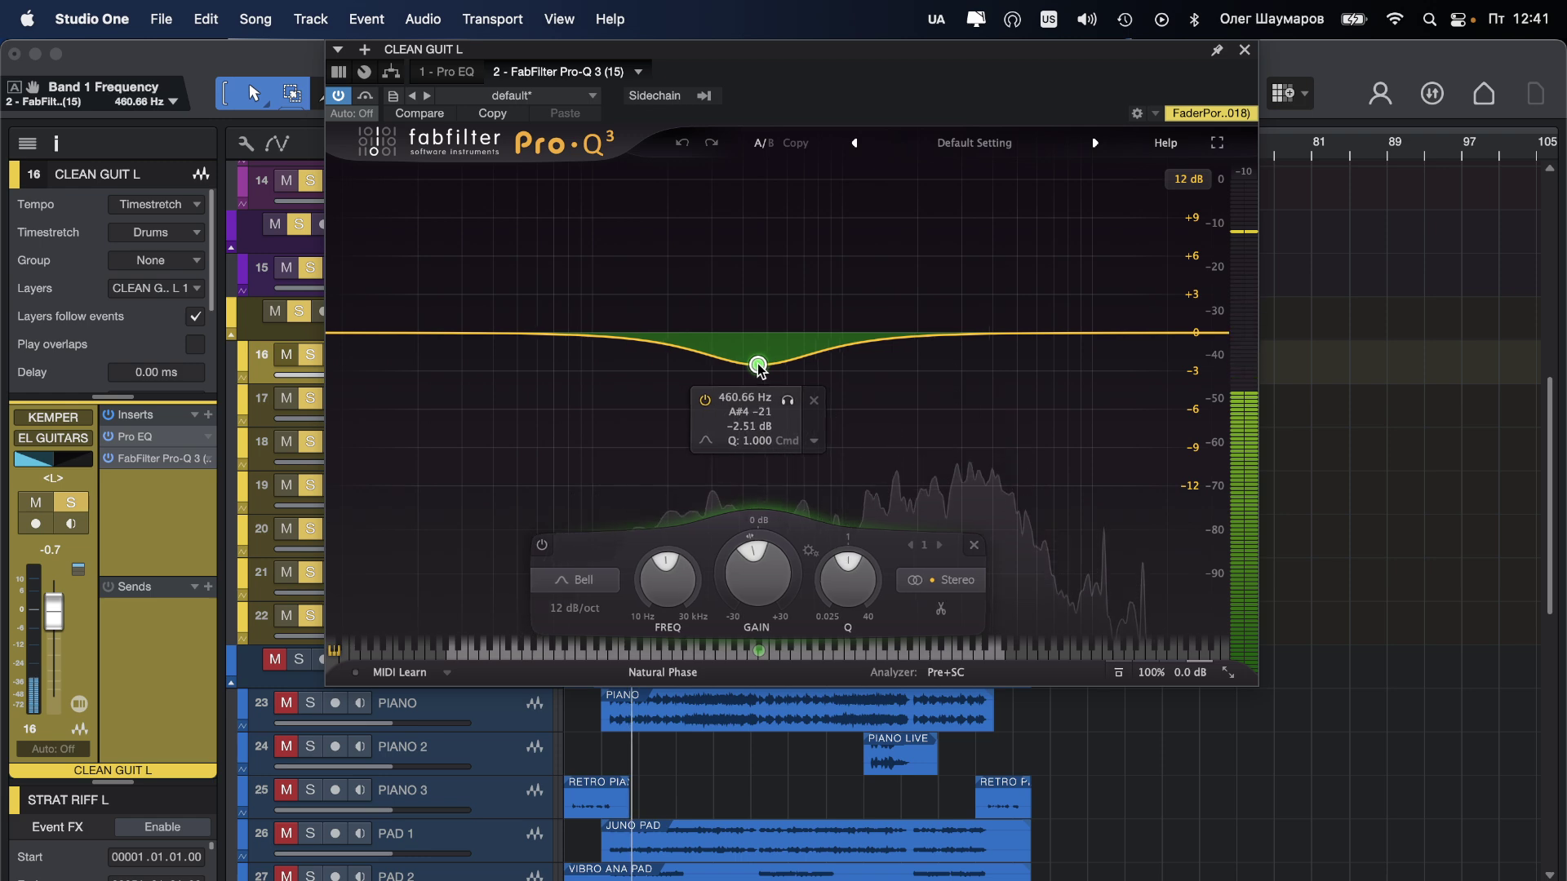
left_click(1245, 50)
Step: In CLEAN GUIT R's FabFilter Pro-Q 3, add a -1.83 dB bell near 363 Hz and a +0.88 dB bell near 1909 Hz
left_click(493, 406)
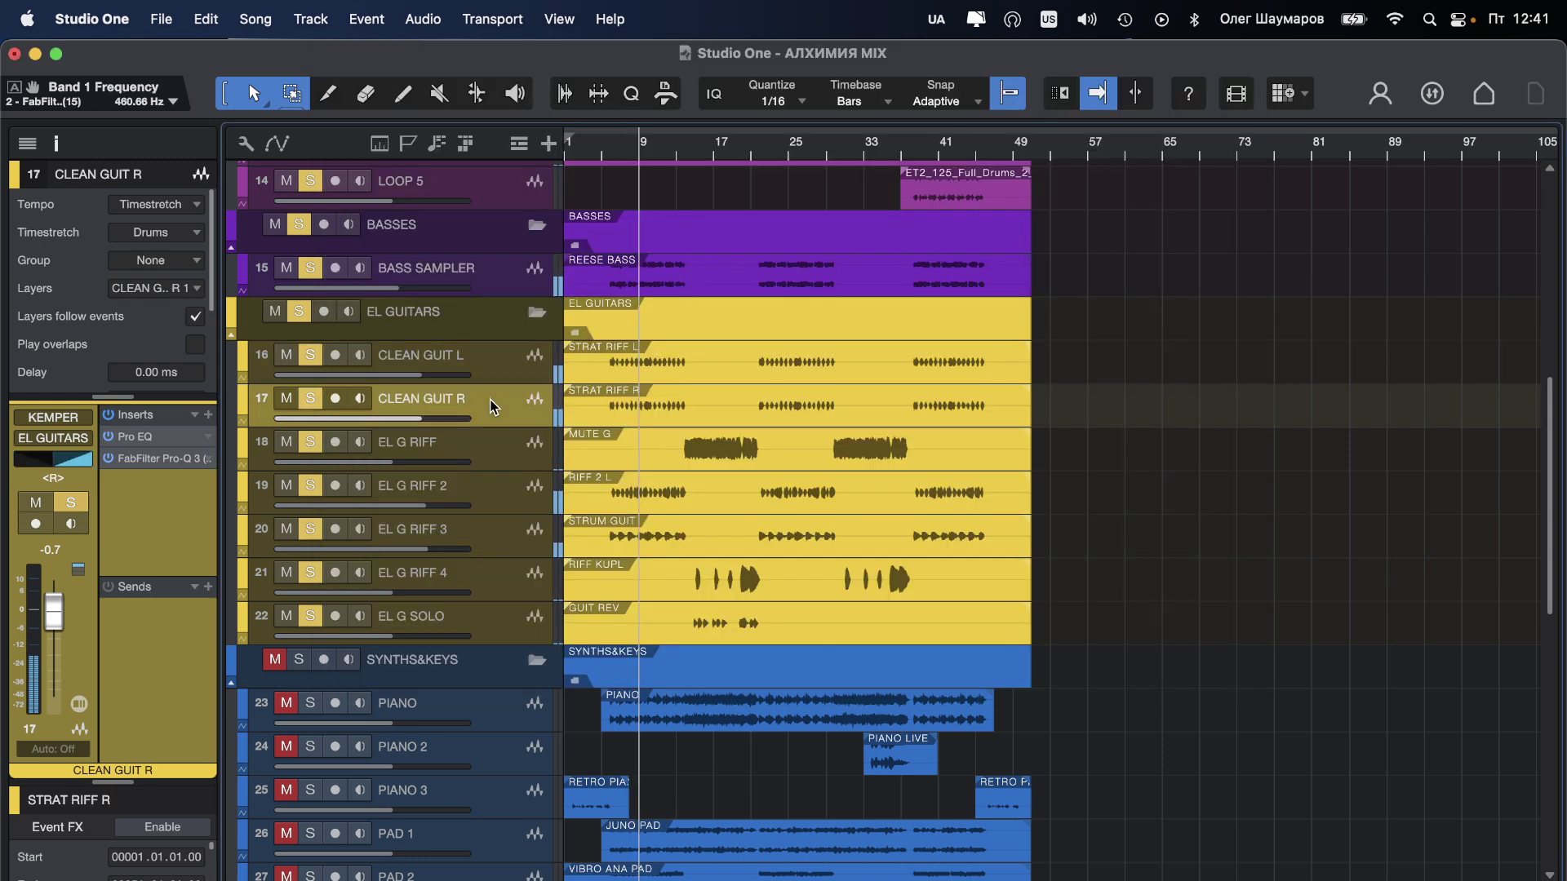
double_click(166, 457)
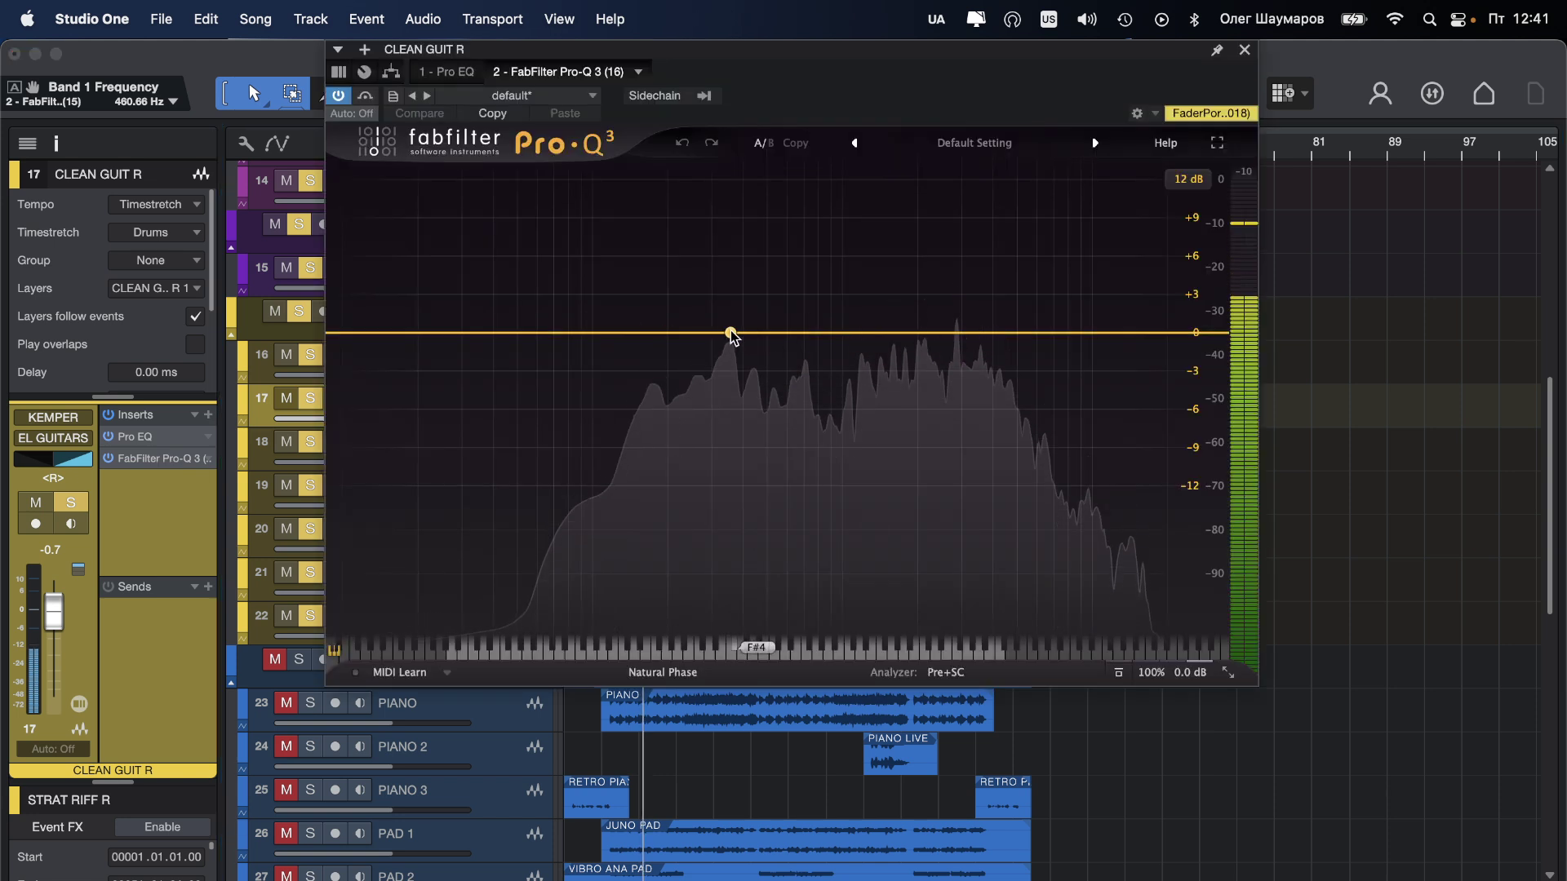
left_click_drag(732, 332, 732, 355)
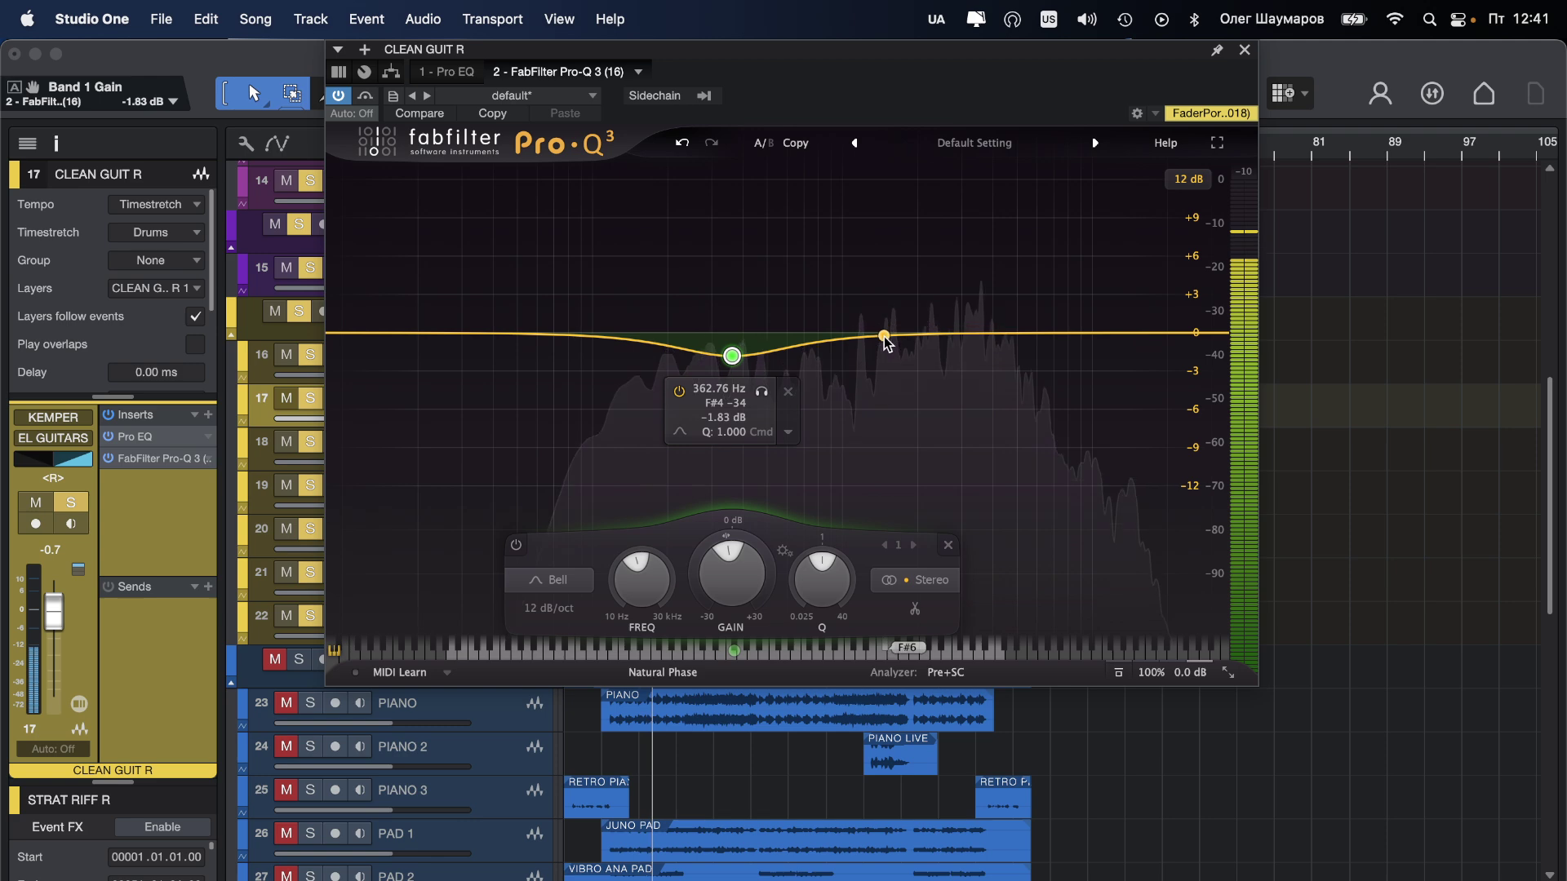
left_click_drag(894, 332, 912, 321)
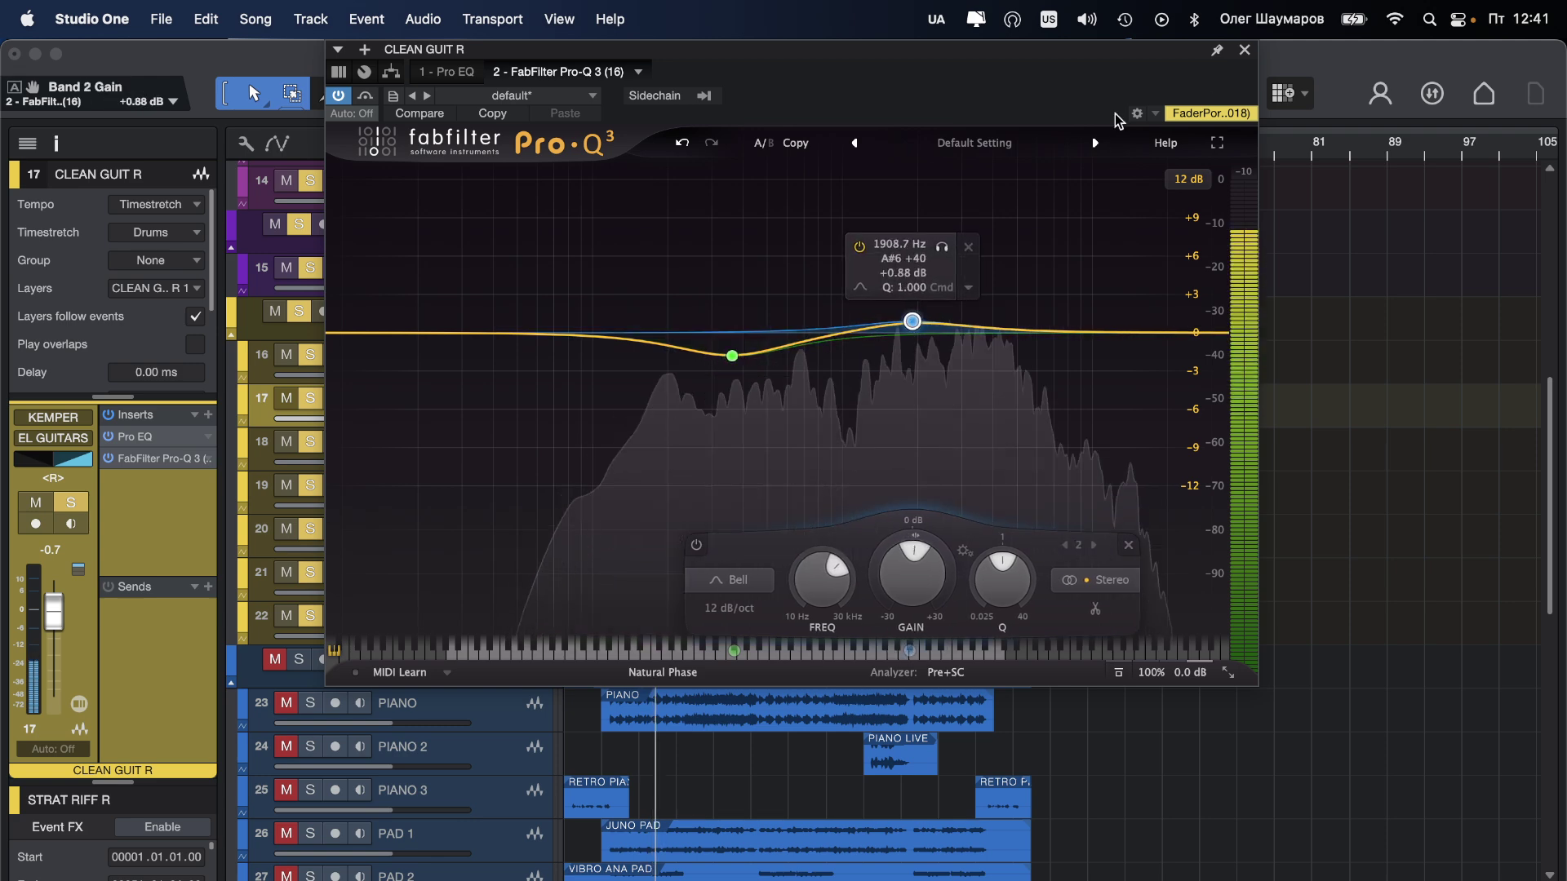
left_click(1245, 50)
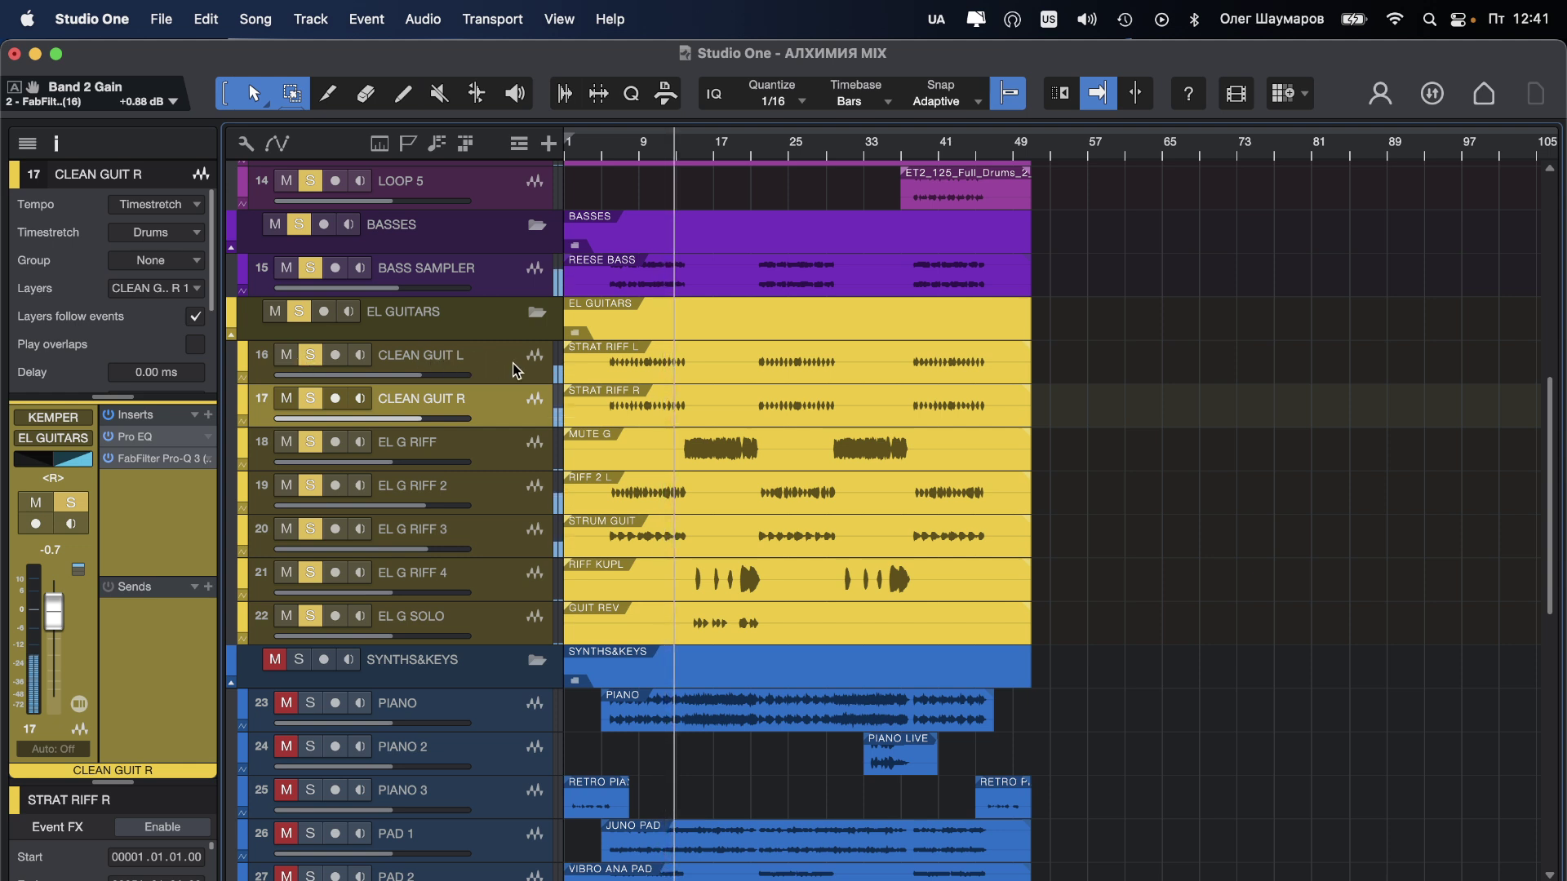
Step: Add a send to SSL PLATE for both CLEAN GUIT tracks at a level of -2.8 dB, replaying from around bar 6
left_click(516, 371, "shift")
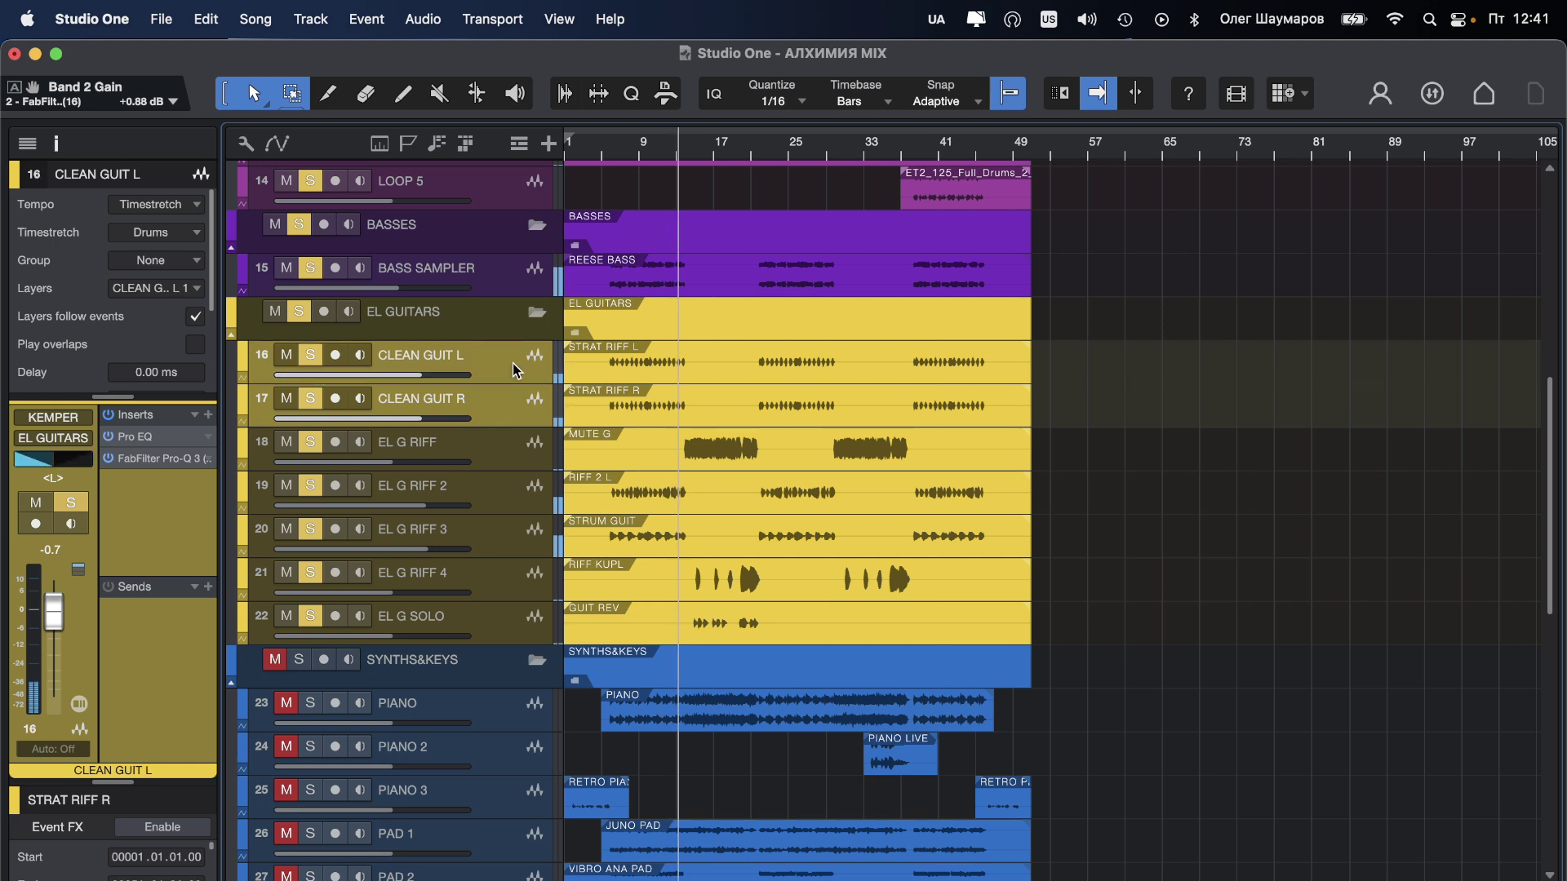
left_click(209, 600)
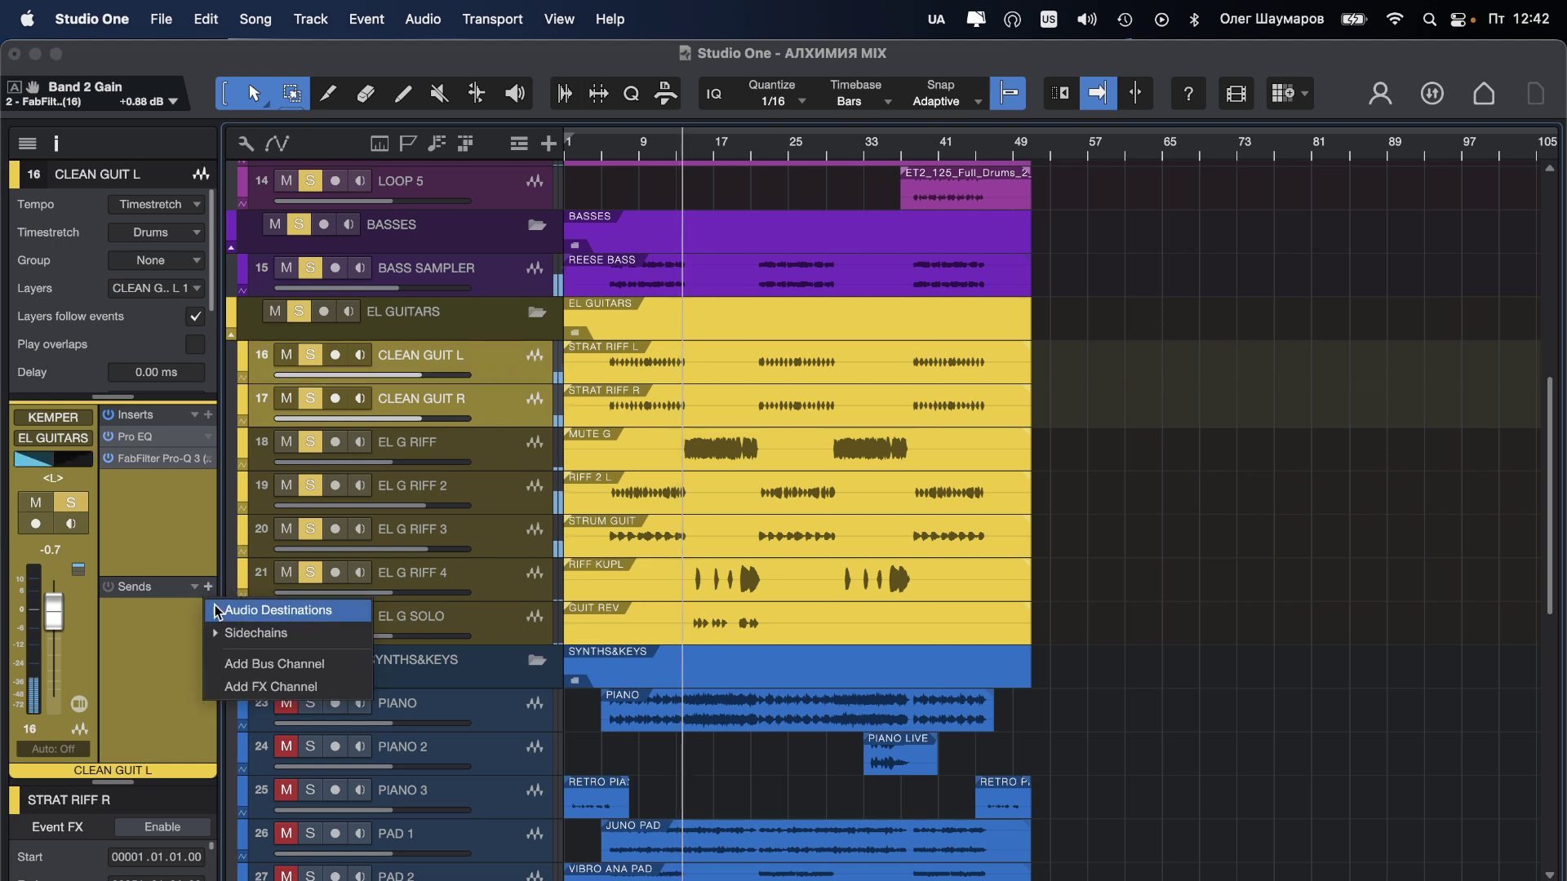
left_click(219, 610)
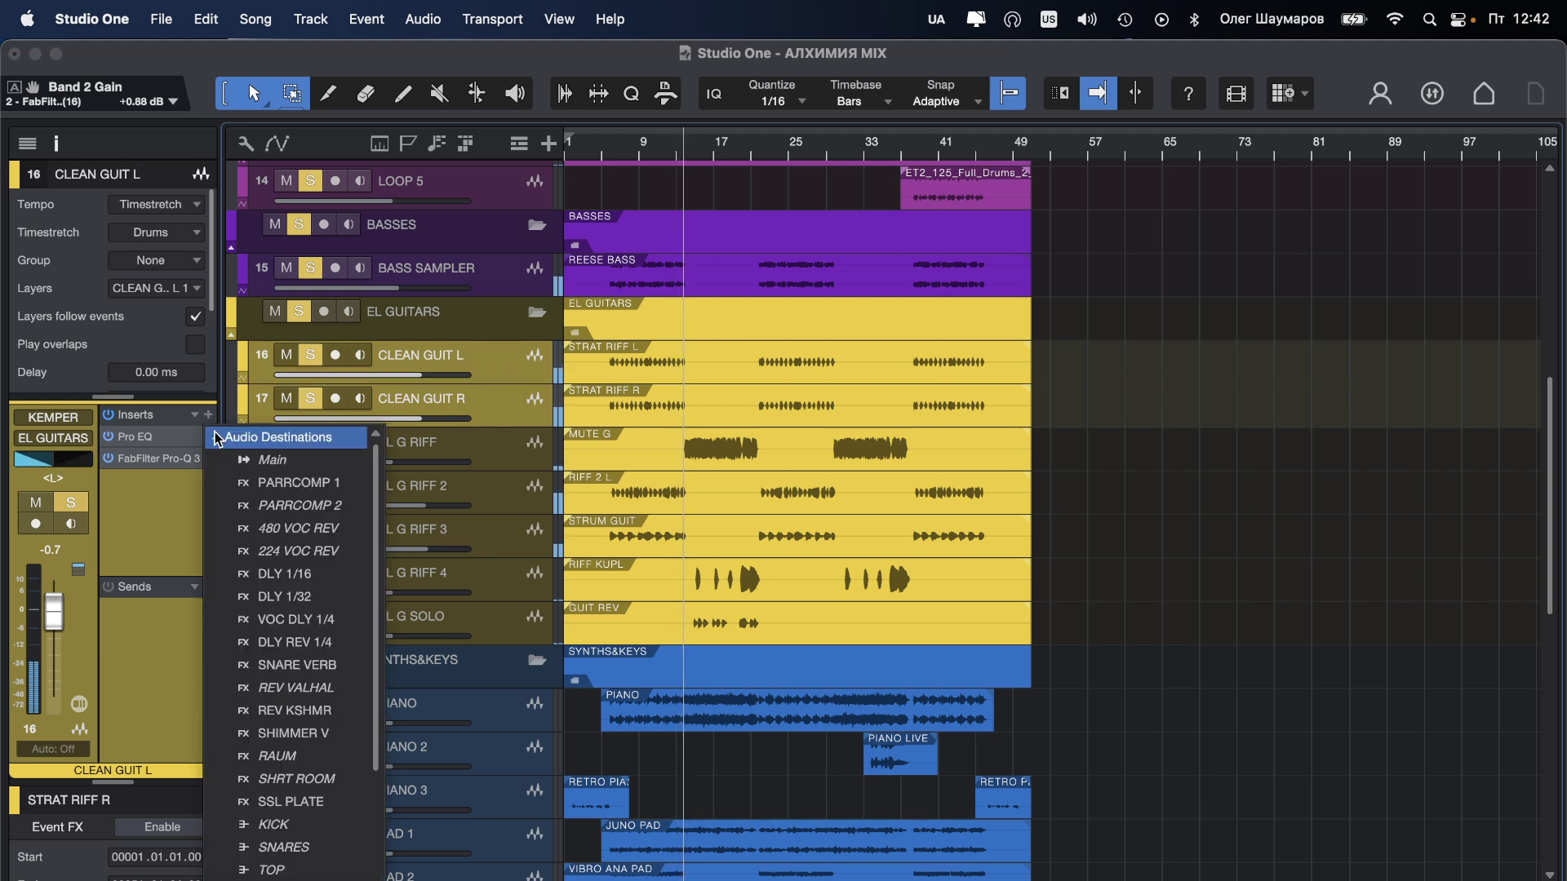
left_click(290, 802)
left_click(613, 150)
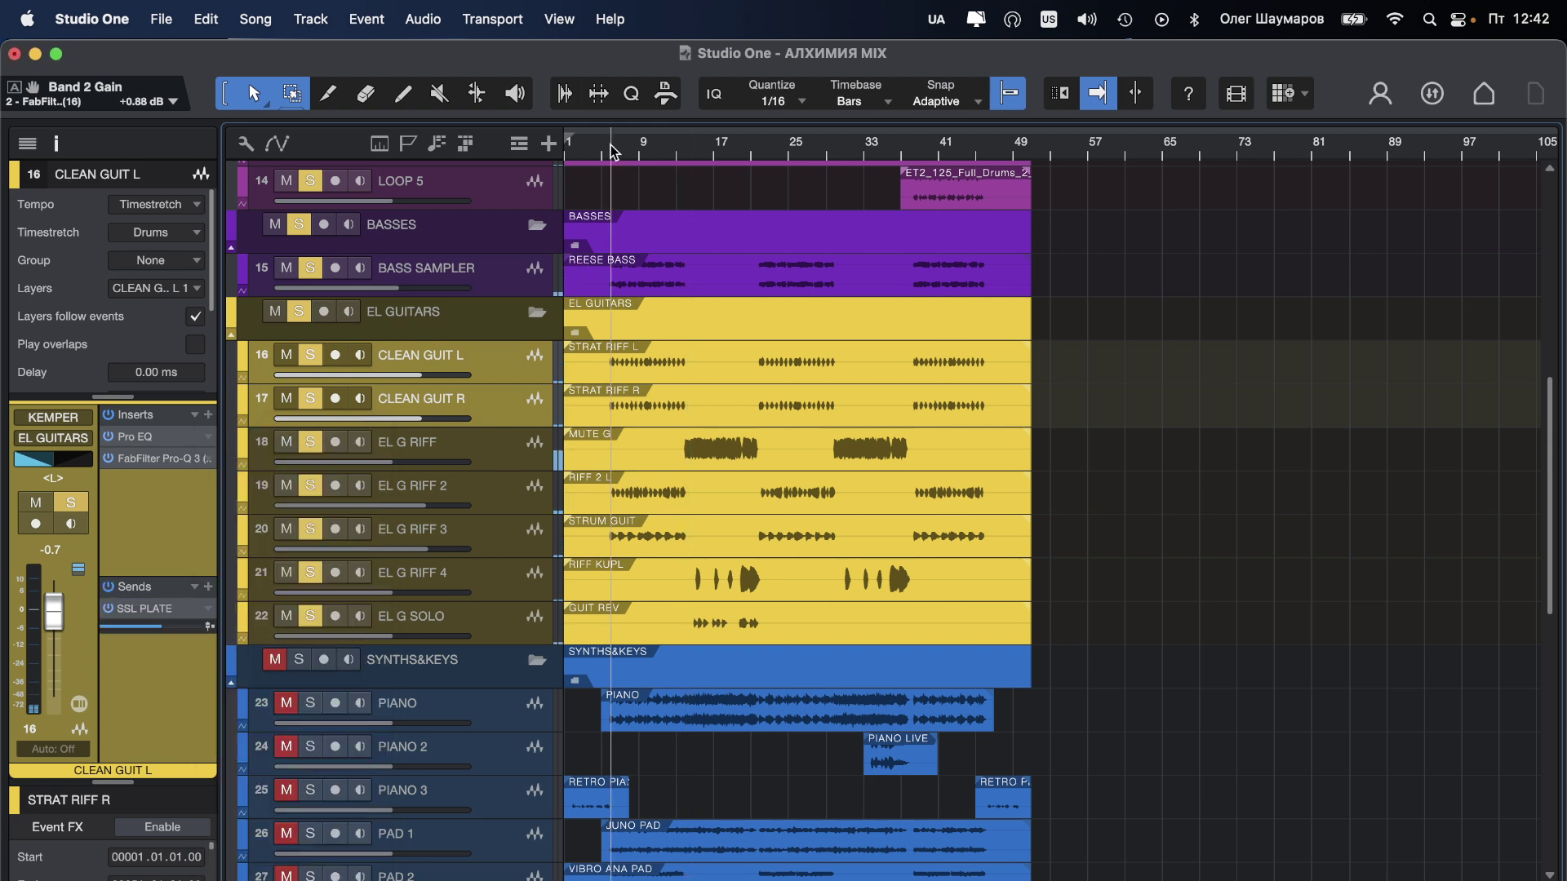
left_click_drag(183, 625, 157, 630)
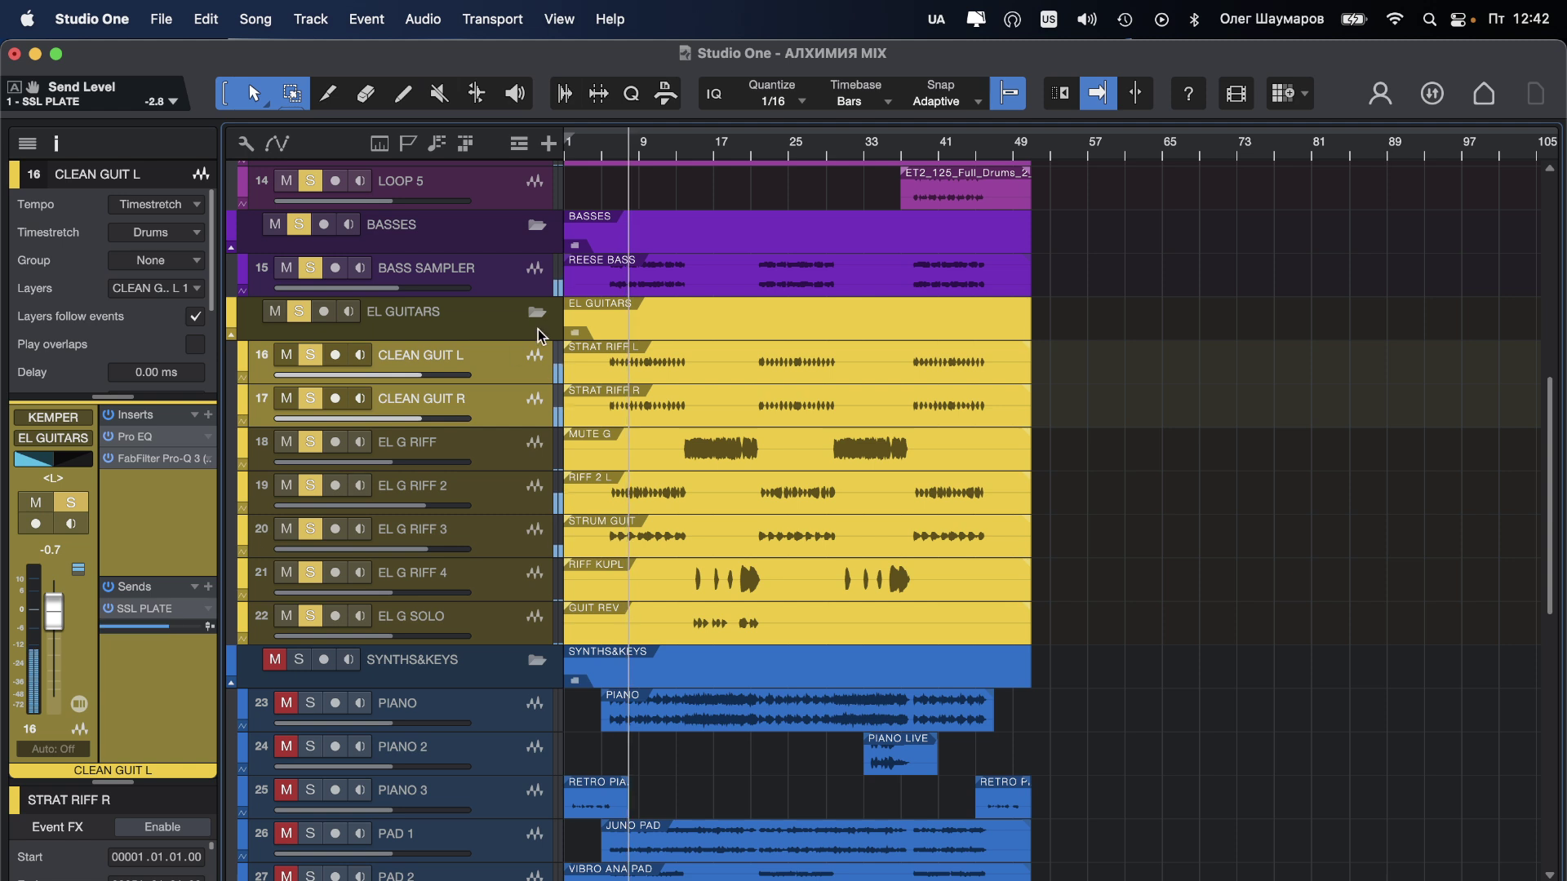
Step: Solo the PIANO track alongside the guitars and set its volume to +0.7 dB
left_click(311, 712)
left_click(468, 713)
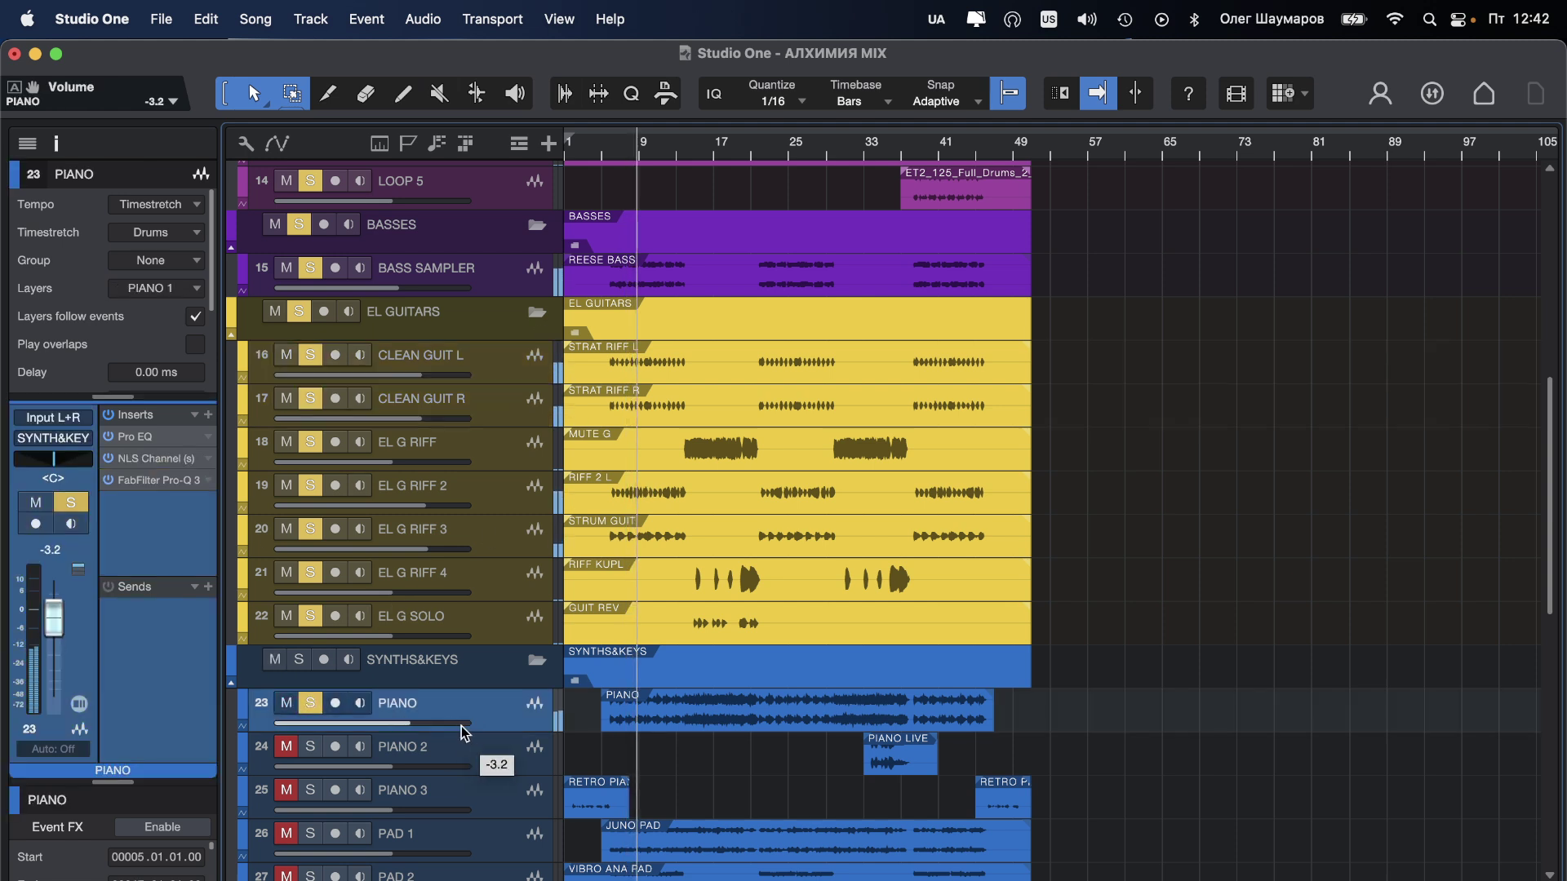
left_click_drag(461, 725, 478, 724)
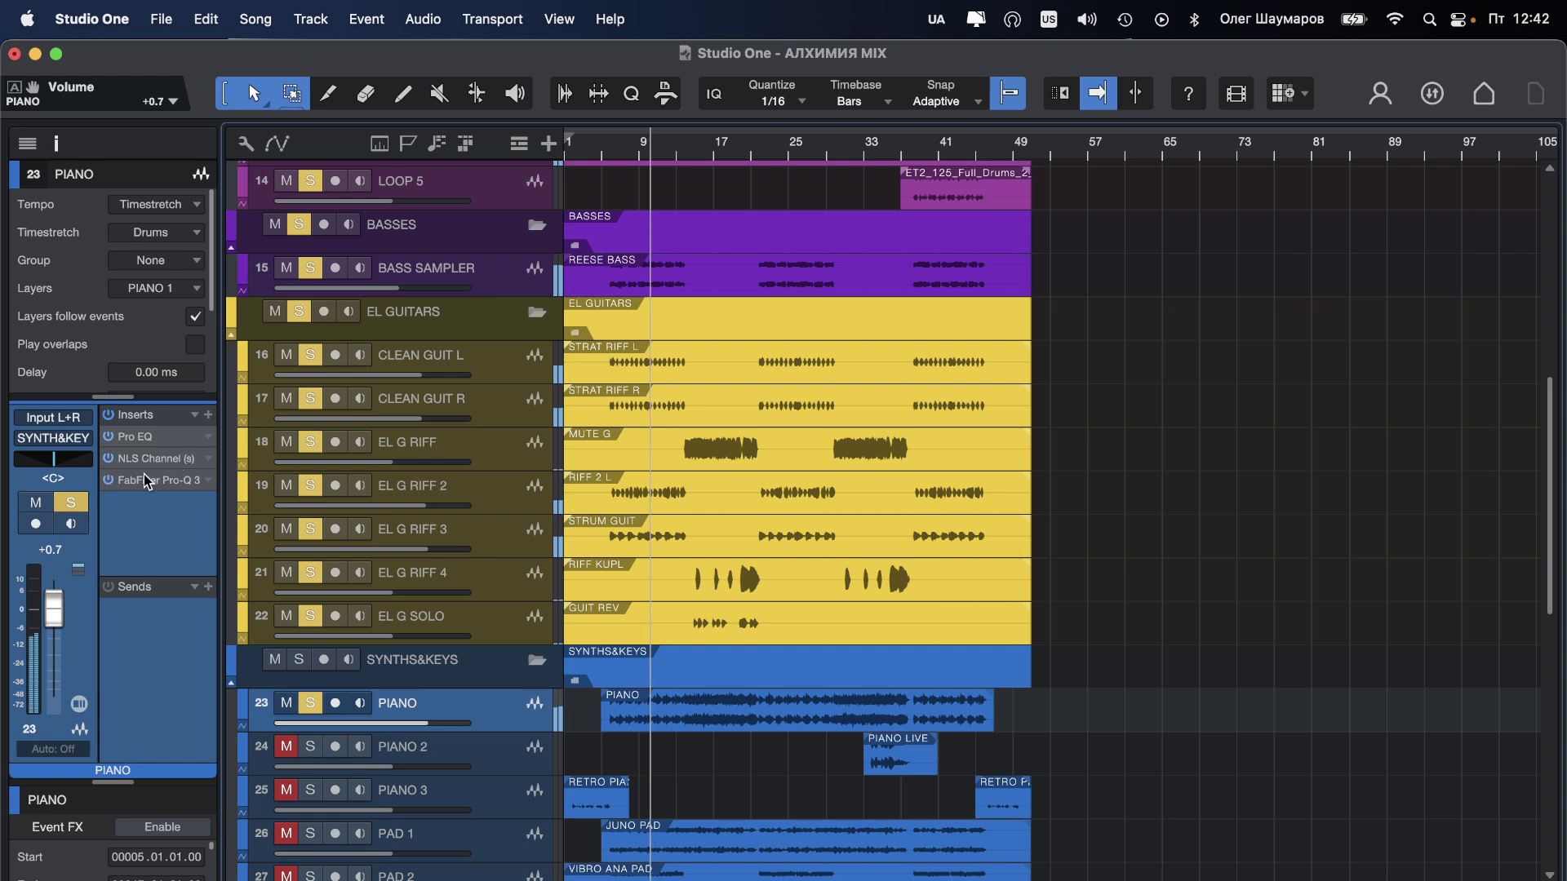
Step: Insert the Pulsar 1178 compressor on the PIANO track, lower its input gain to about -6 dB and adjust the output gain
left_click(212, 415)
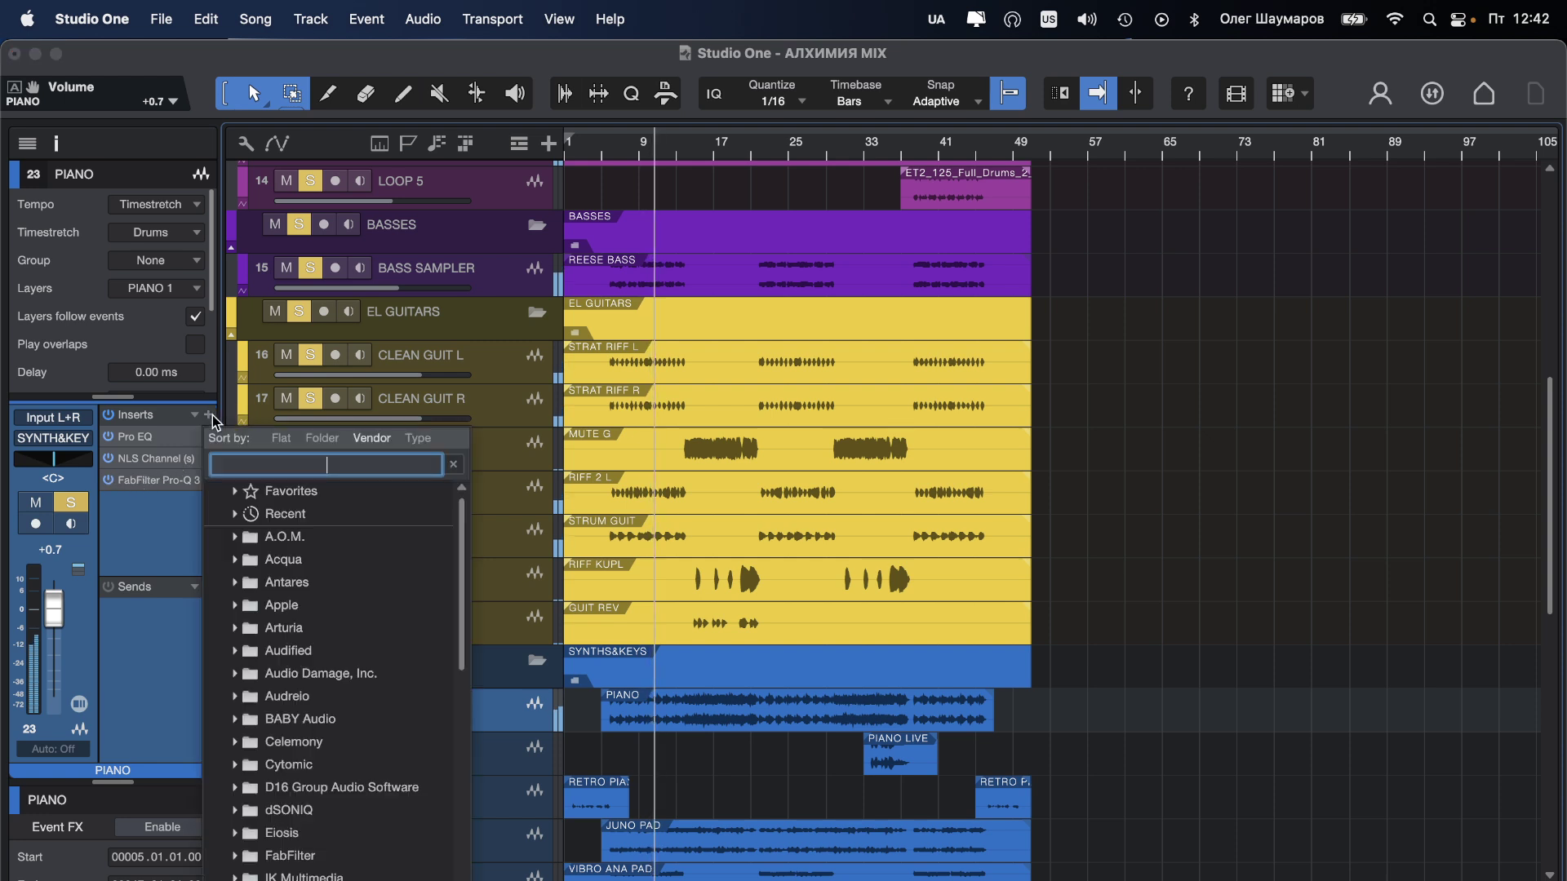
type("1178")
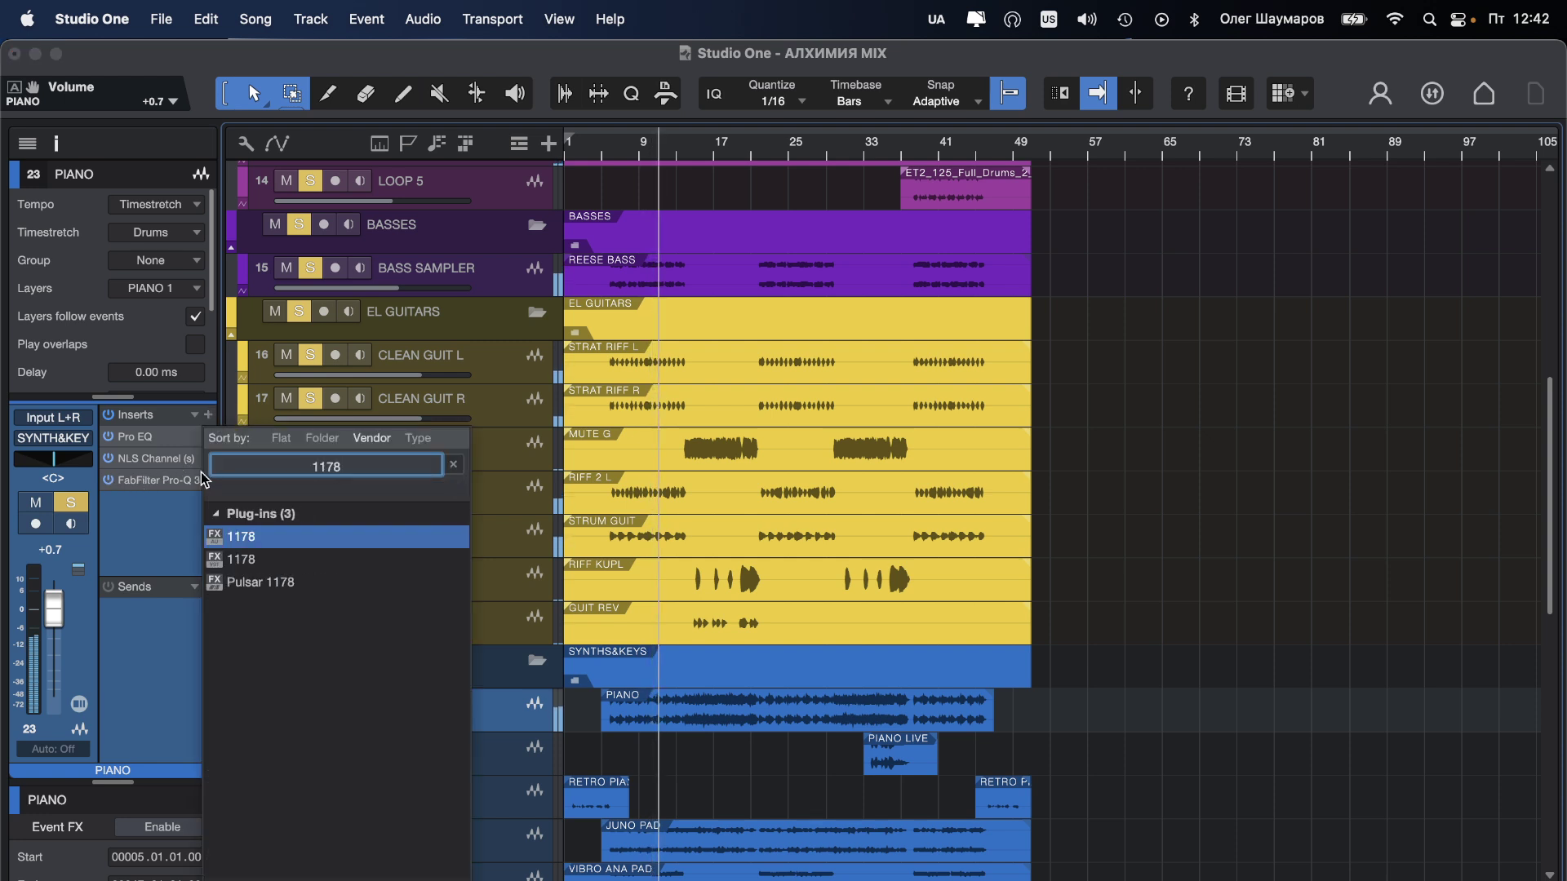
double_click(246, 535)
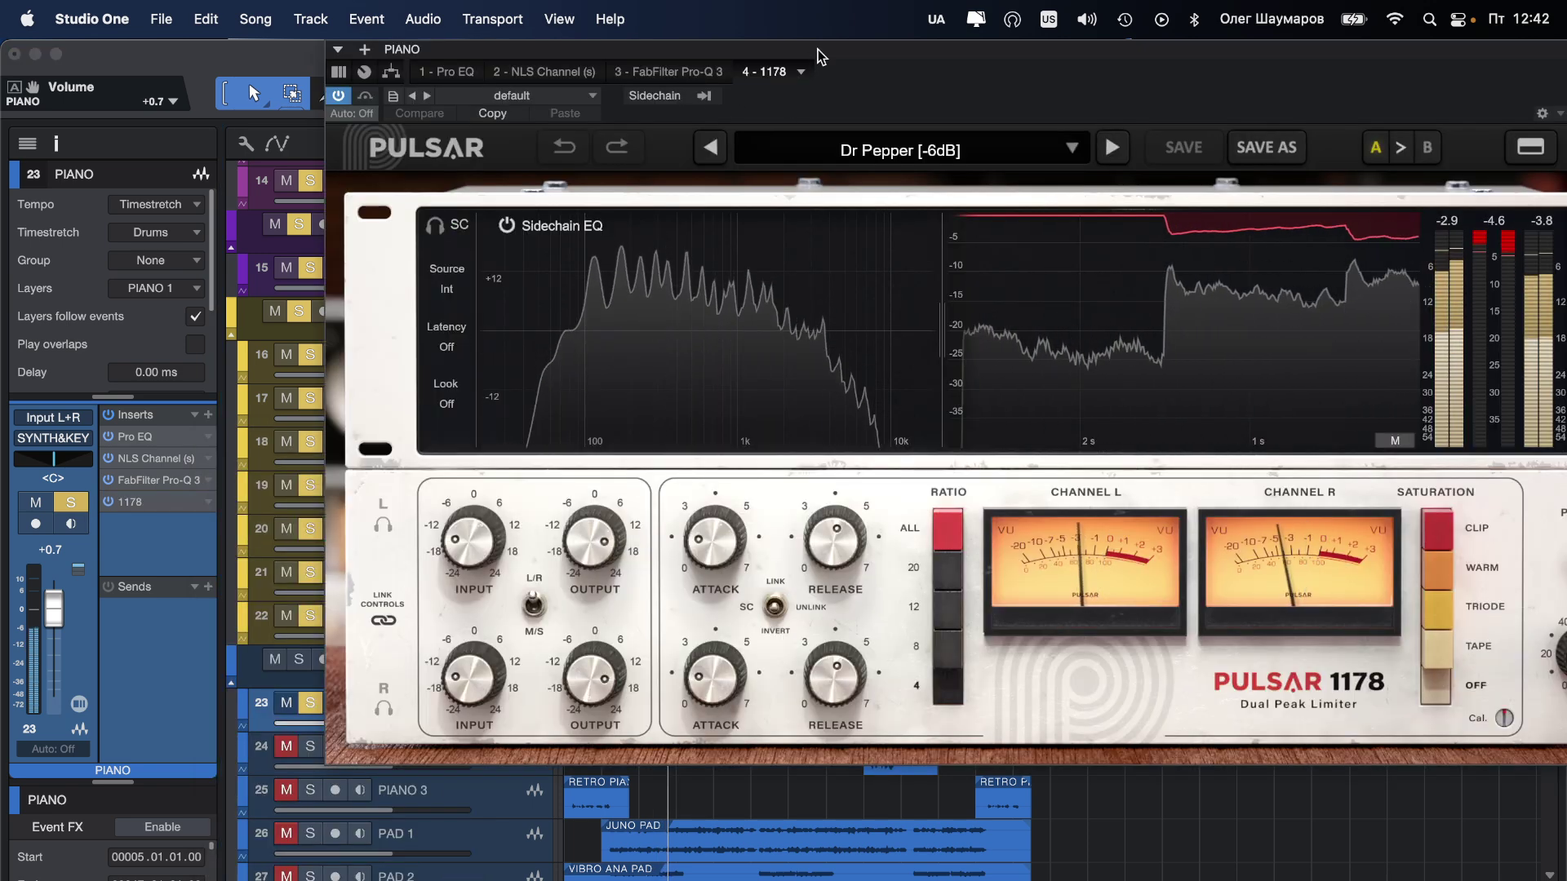
left_click_drag(820, 57, 570, 51)
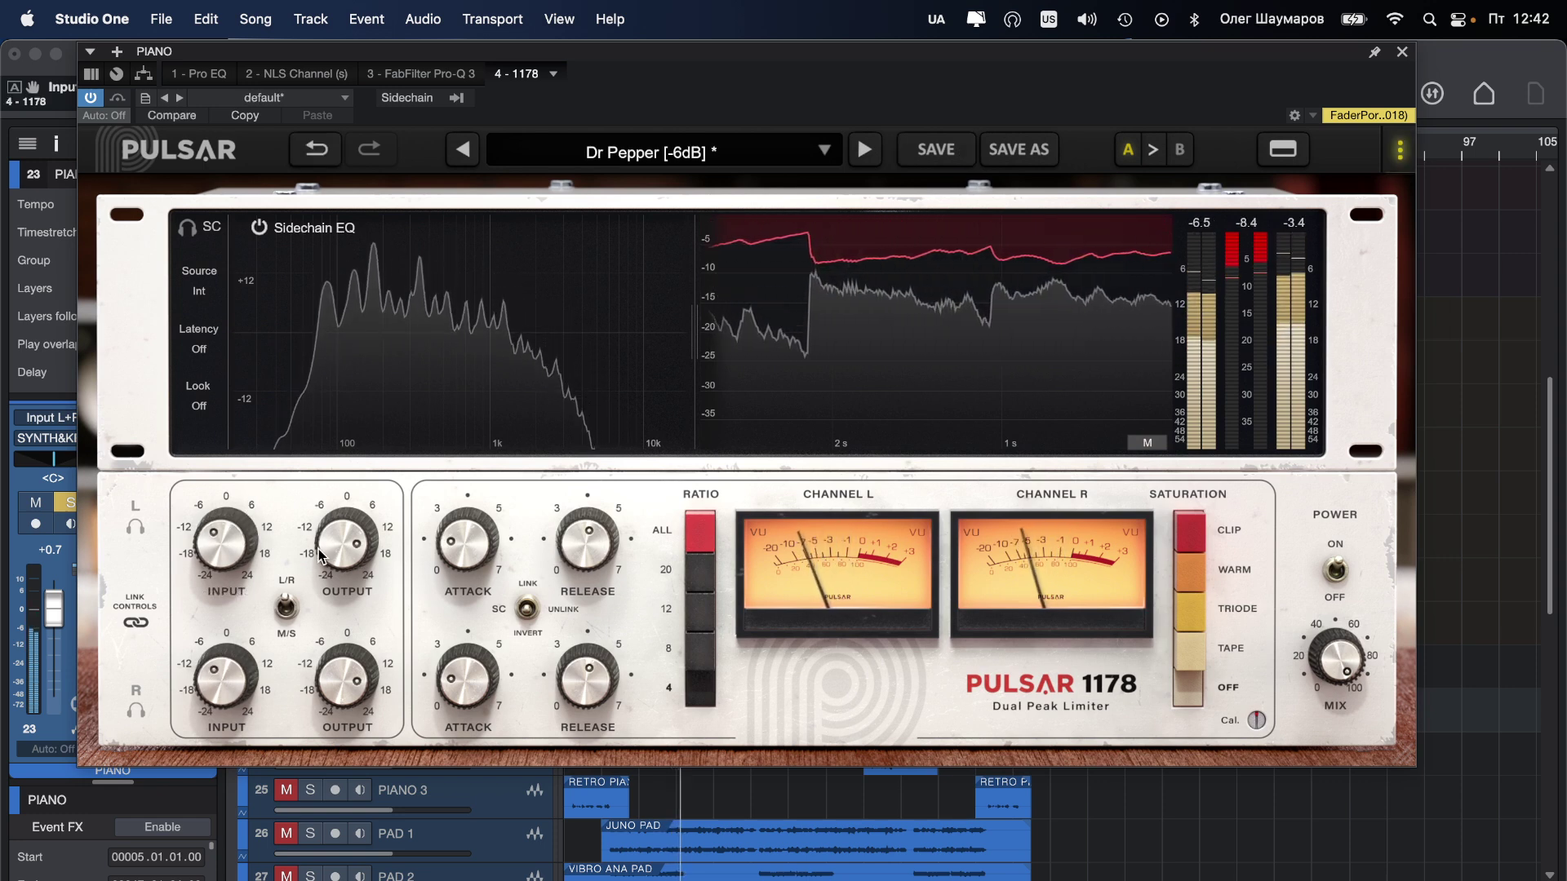
mouse_move(377, 542)
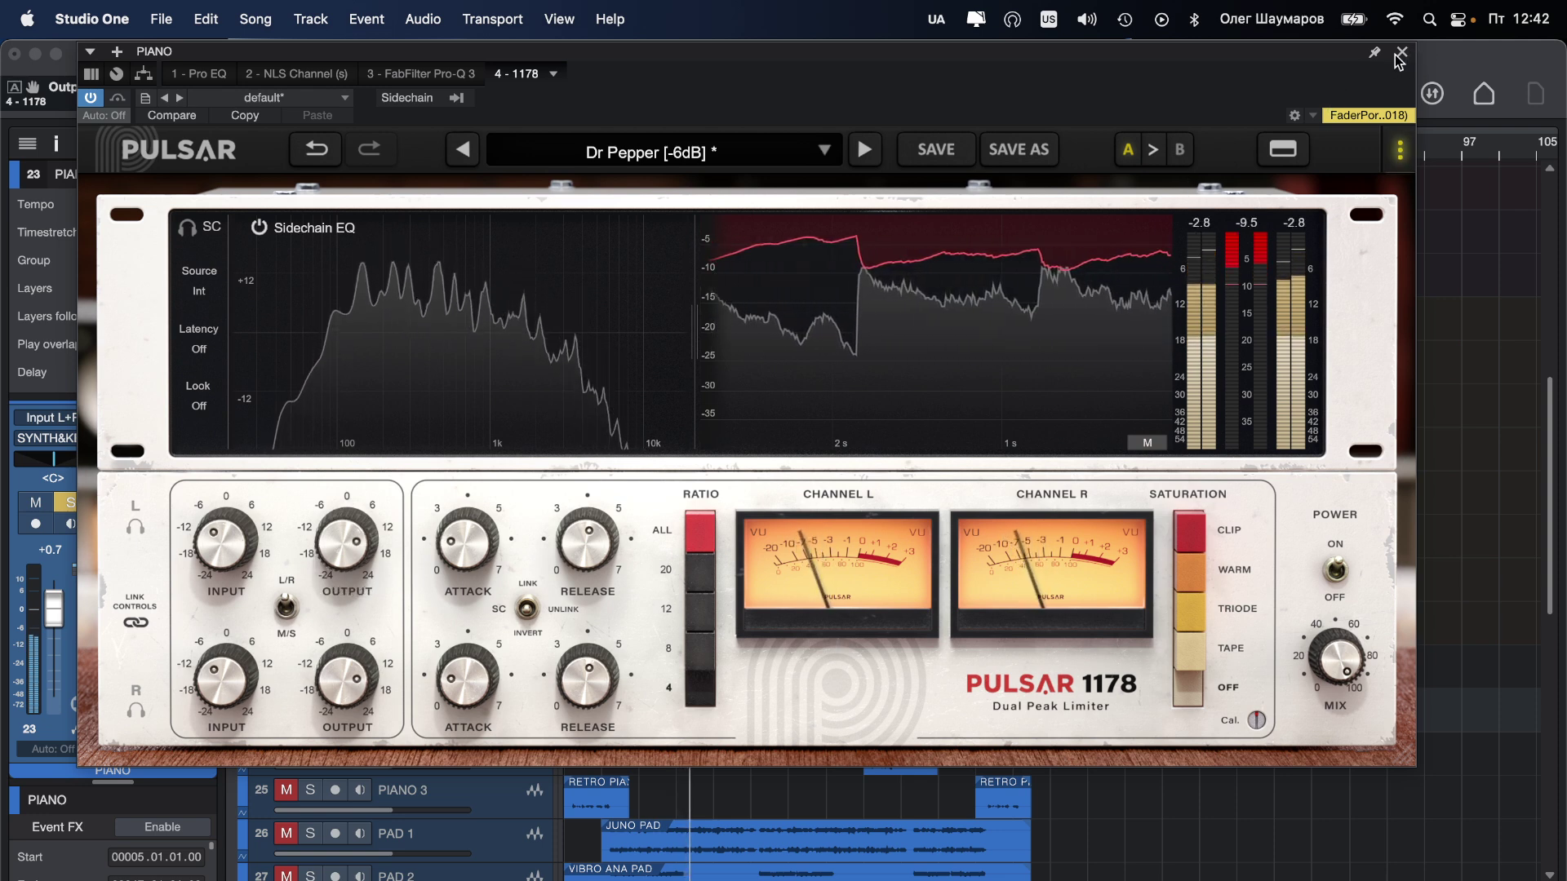
mouse_move(502, 322)
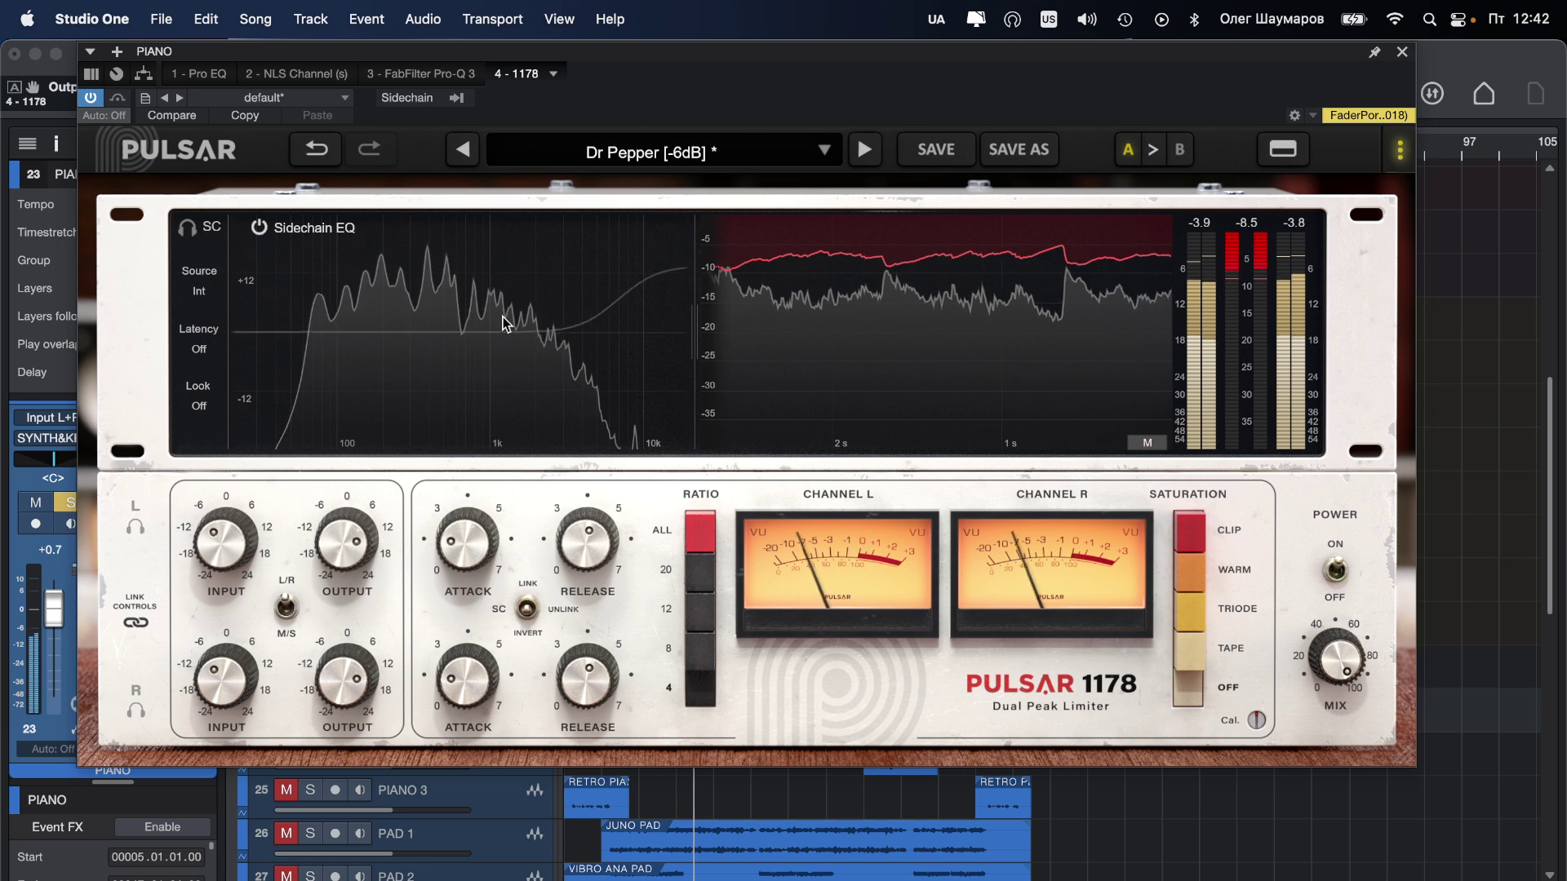
mouse_move(223, 555)
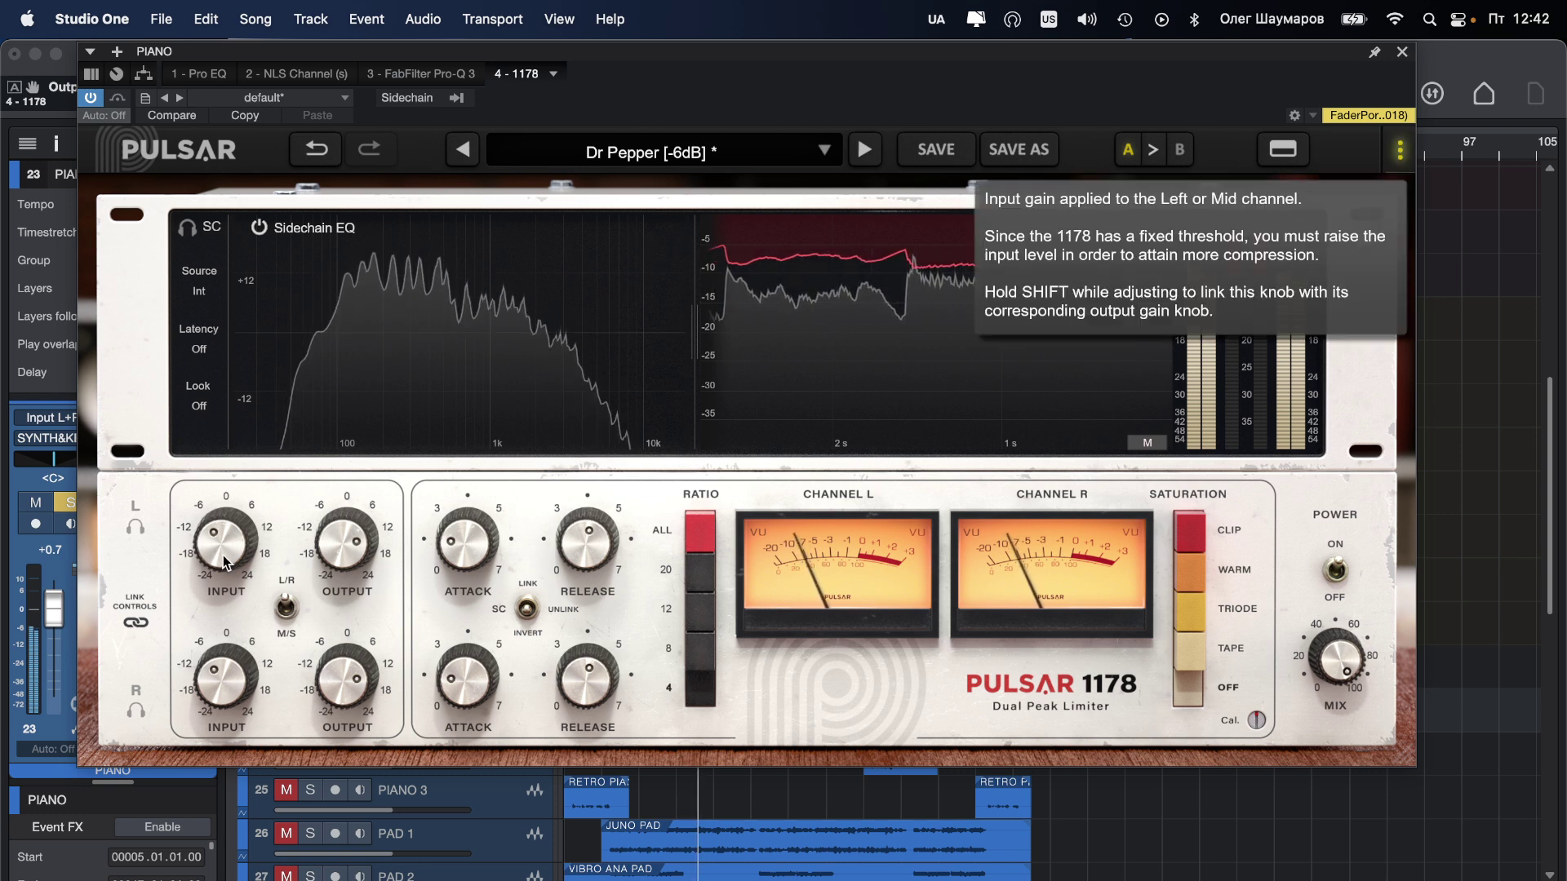
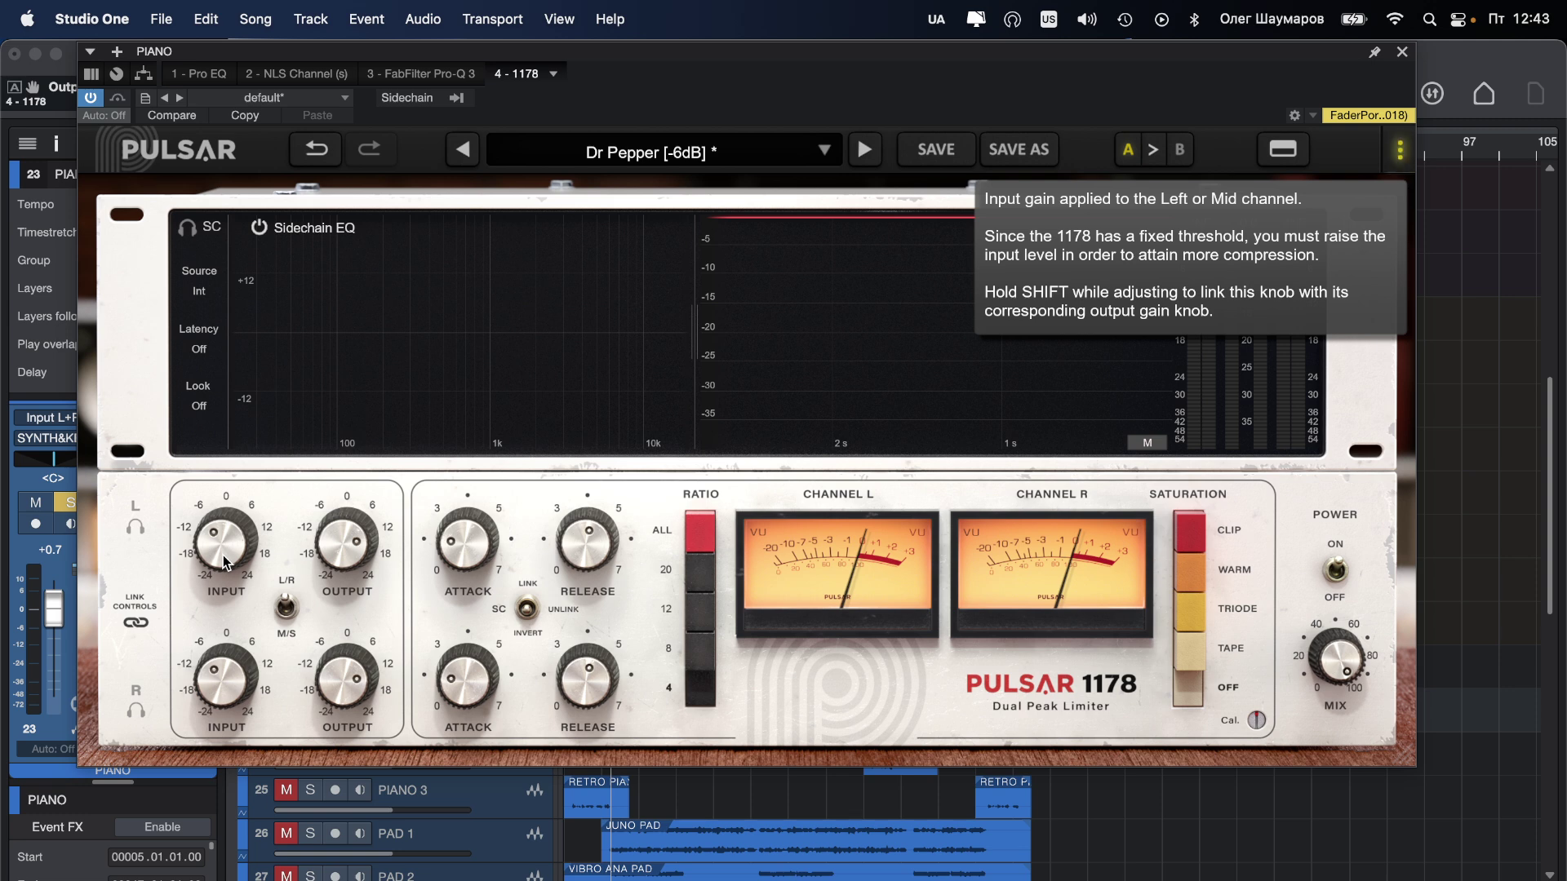
Step: Replay the passage, set the PIANO 1178's mix to 59.0 %, and close the plug-in
key("space")
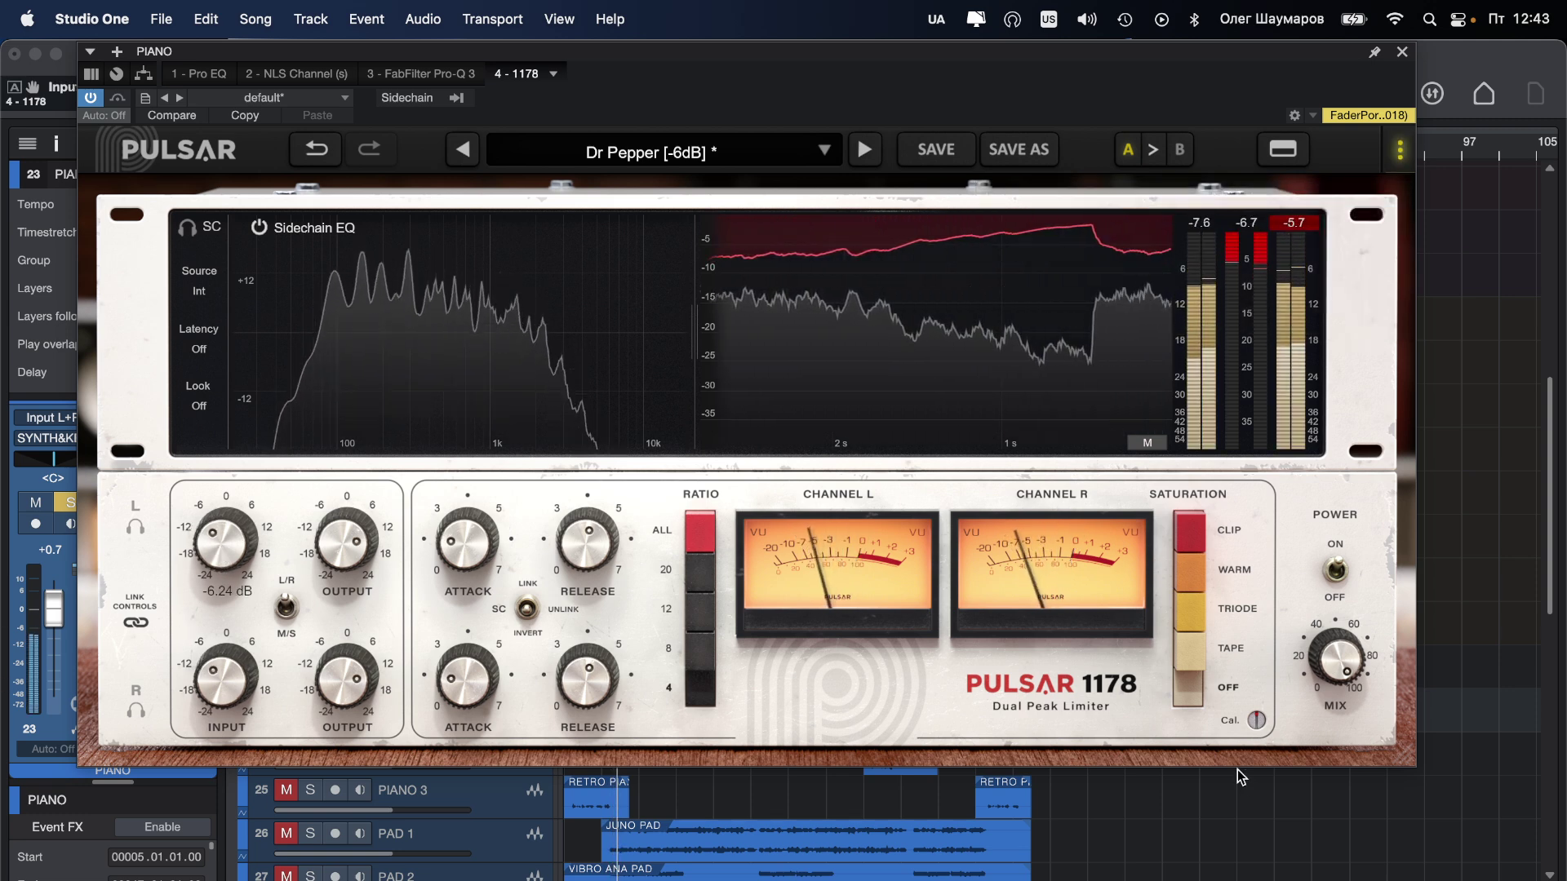
left_click_drag(1309, 653, 1332, 762)
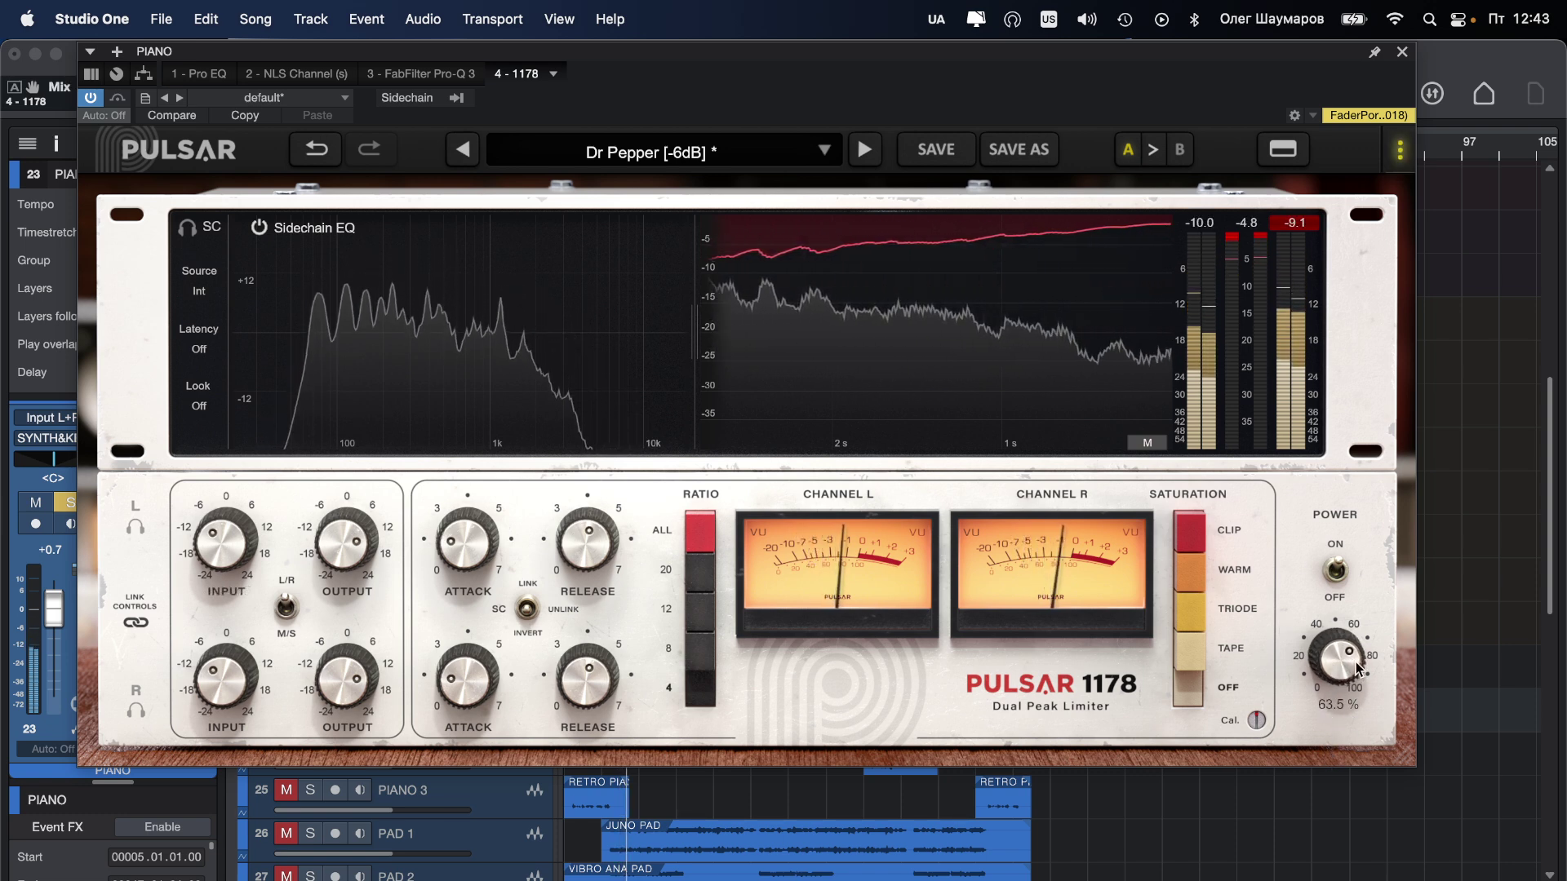
scroll(1356, 668, "down", 2)
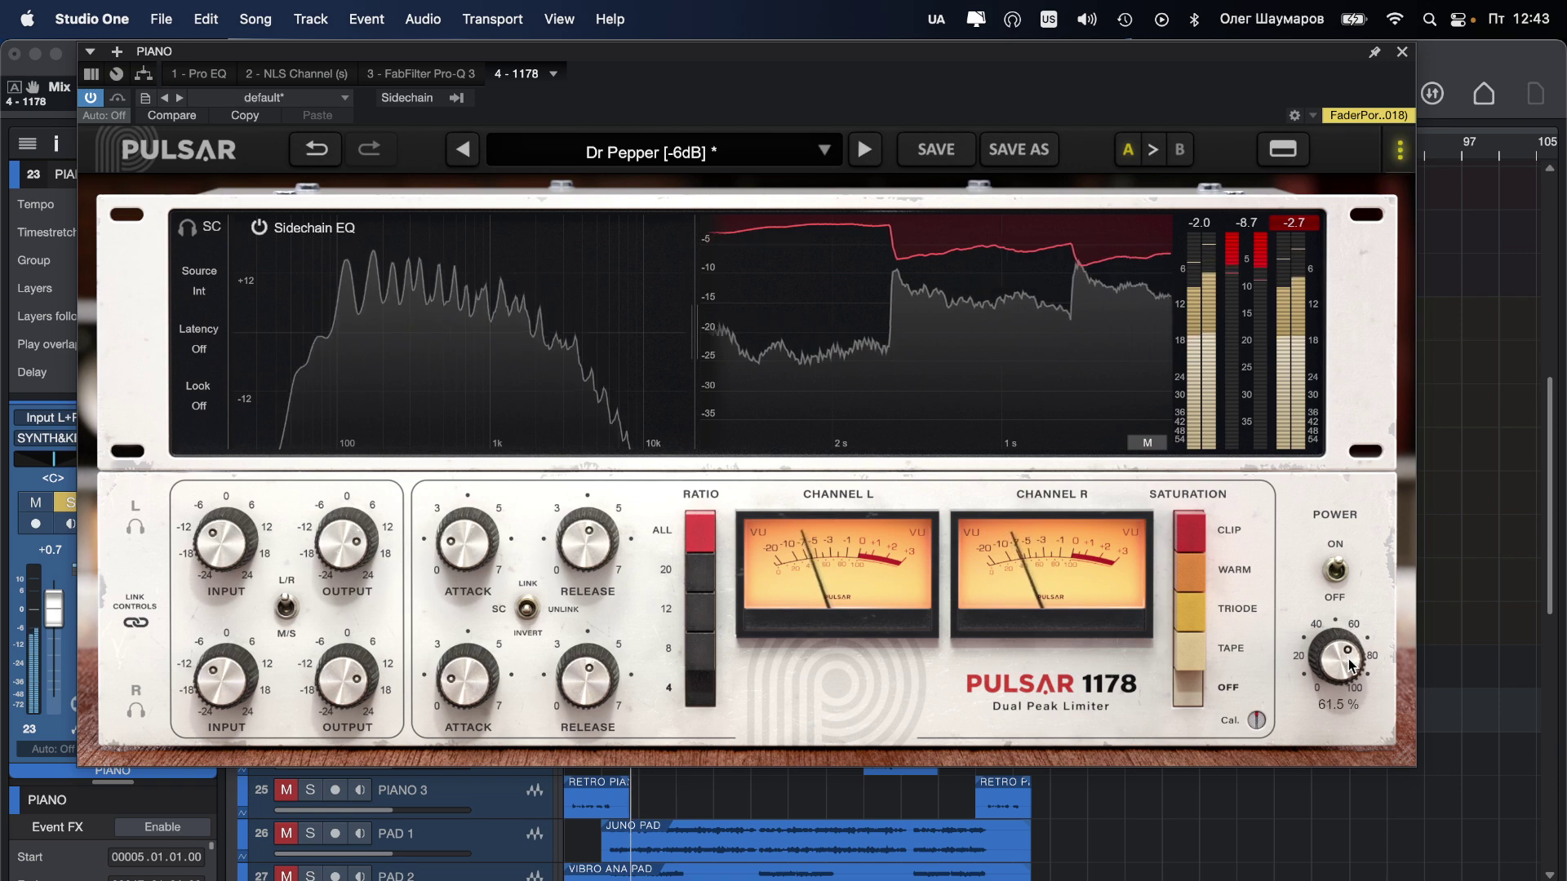
scroll(1351, 665, "down", 3)
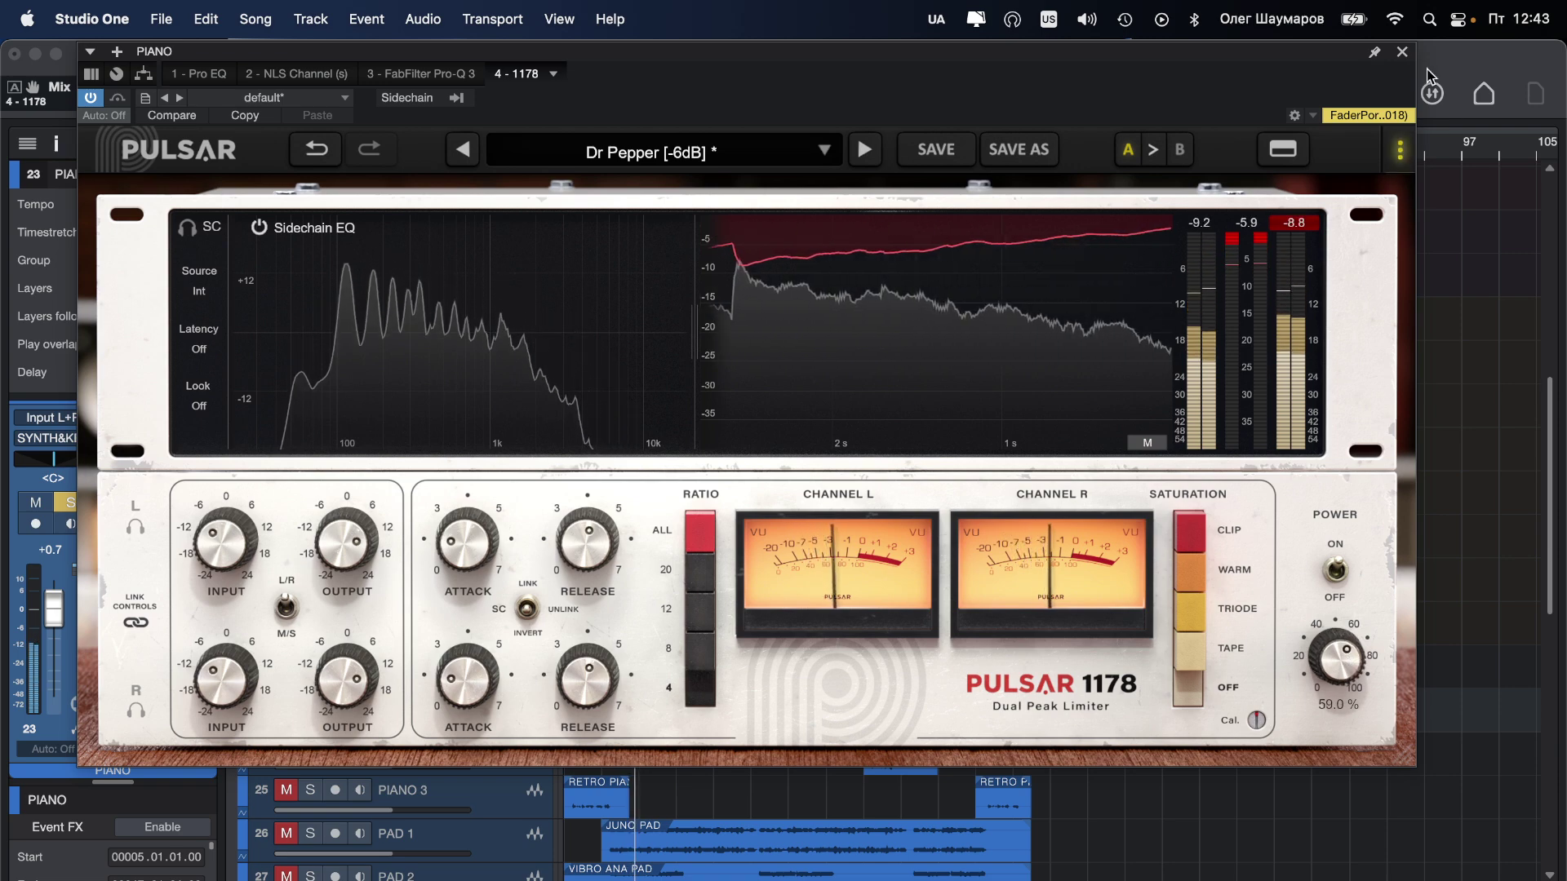
left_click(1402, 52)
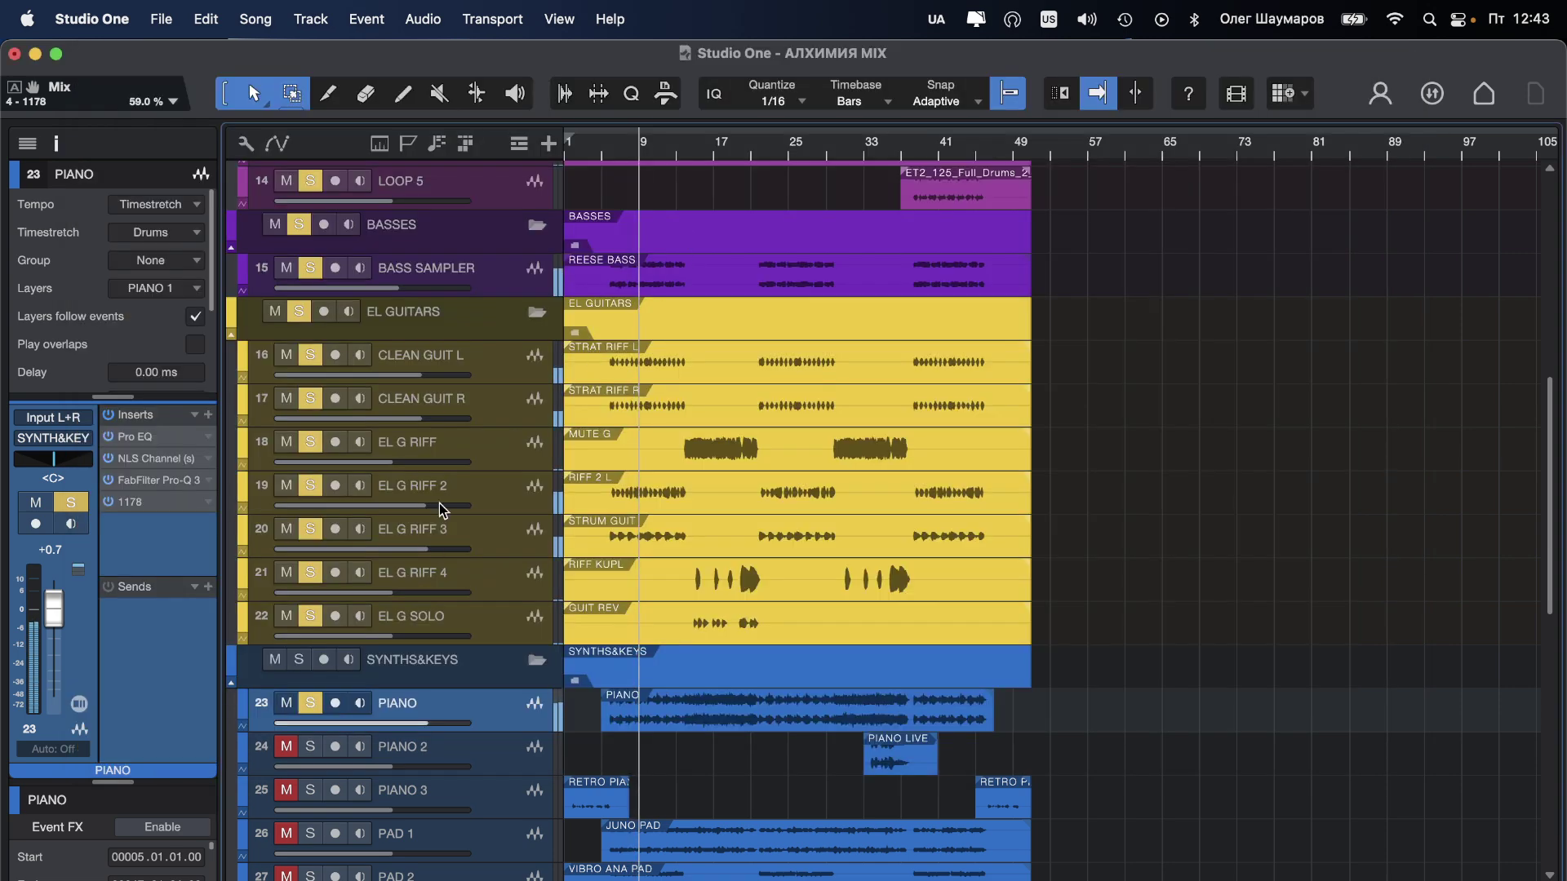
Step: Solo PAD 1 in place of PIANO and set the pad's volume to -3.4 dB
scroll(716, 601, "down", 8)
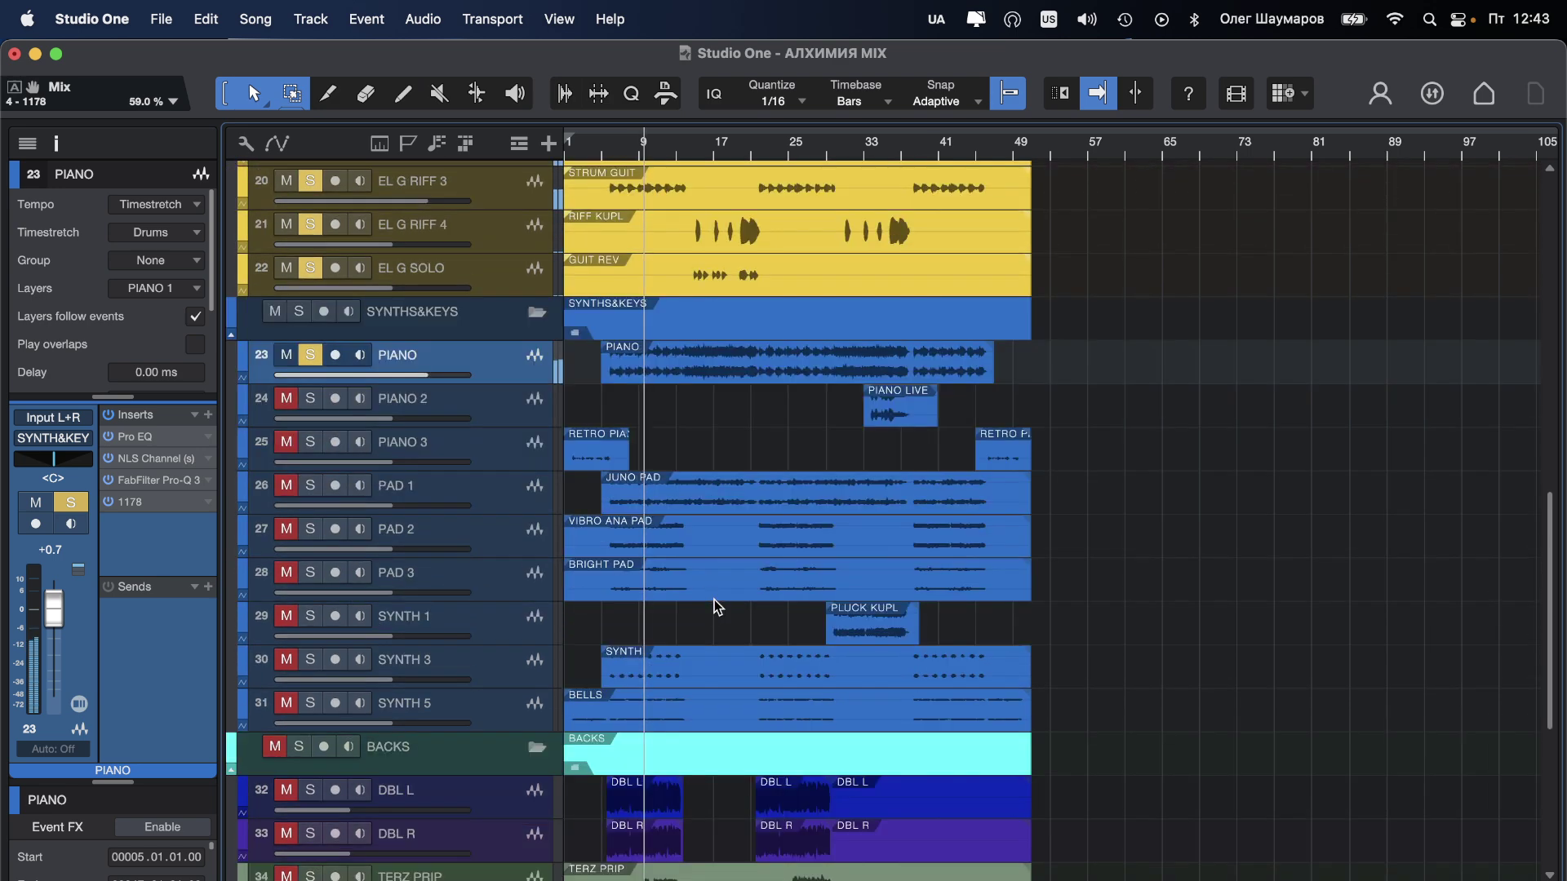
left_click(311, 485)
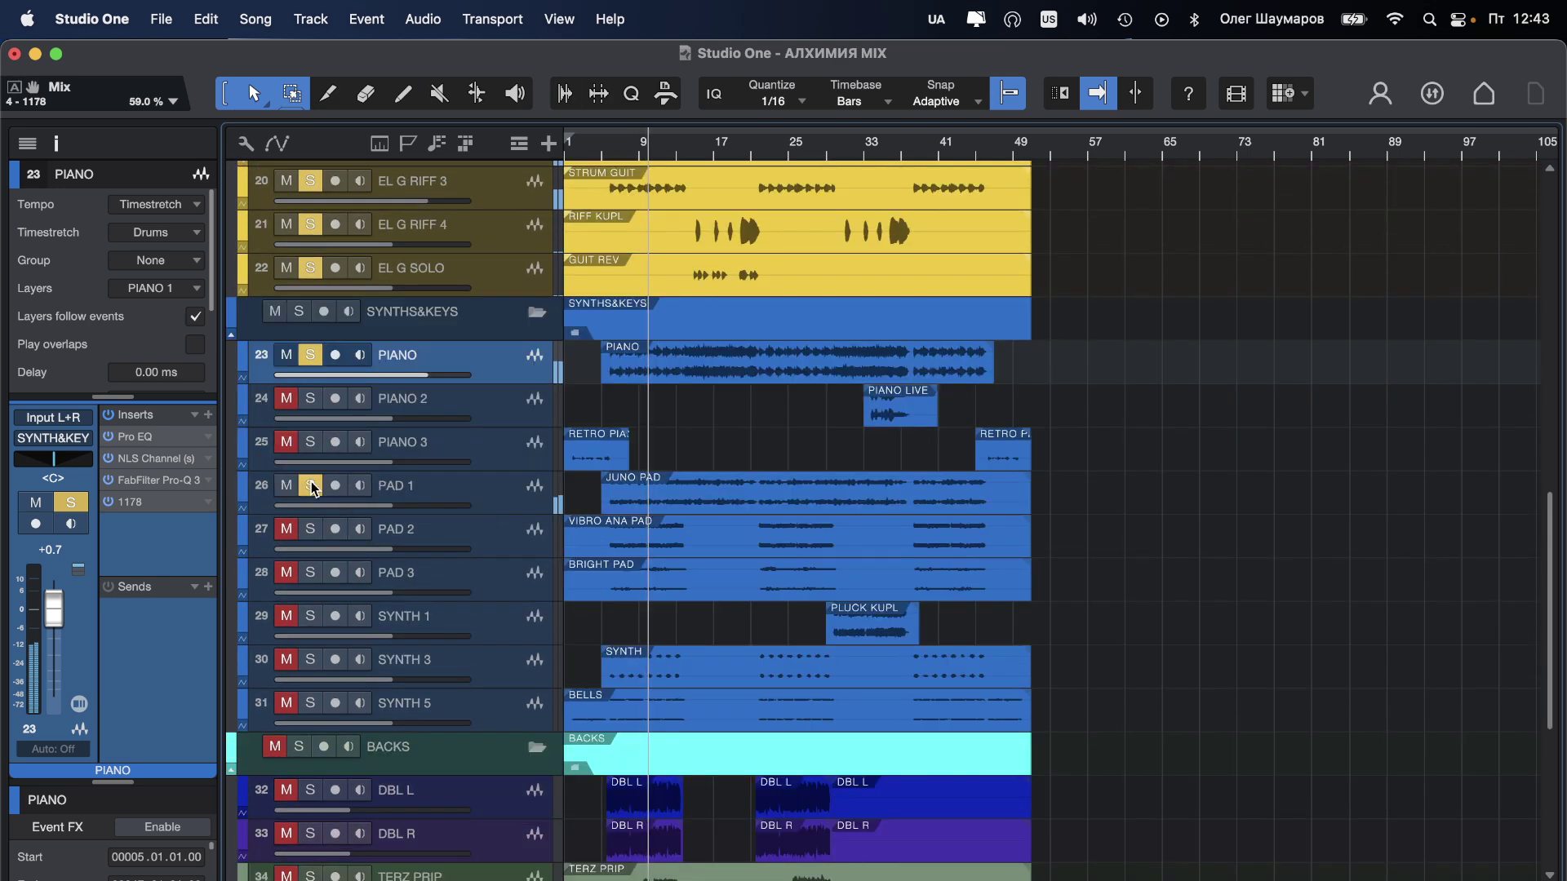
left_click(502, 491)
left_click_drag(448, 505, 457, 507)
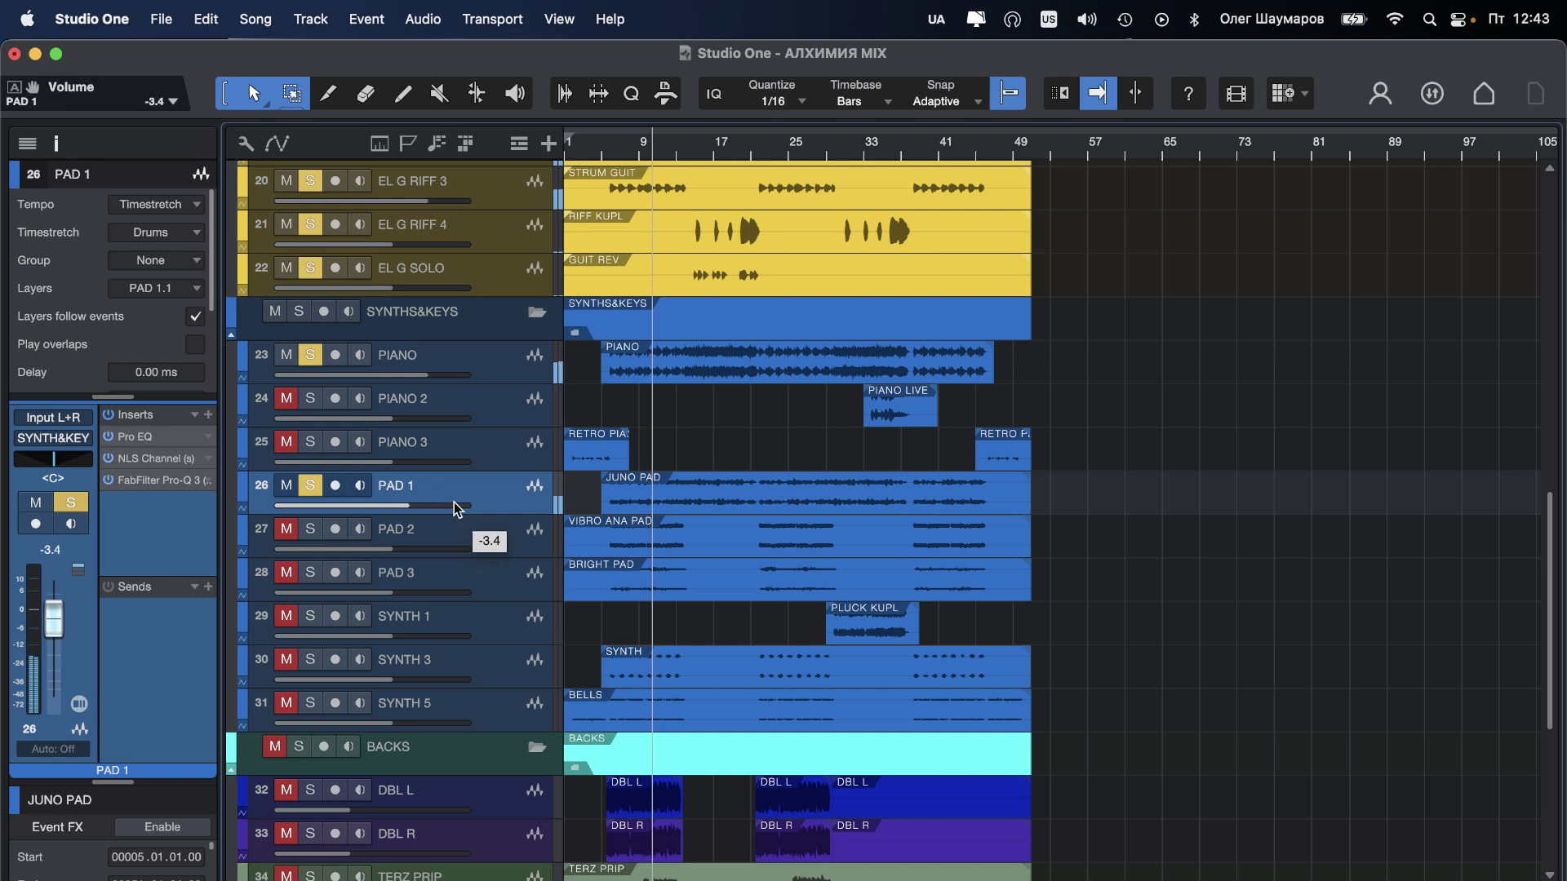
left_click(719, 500)
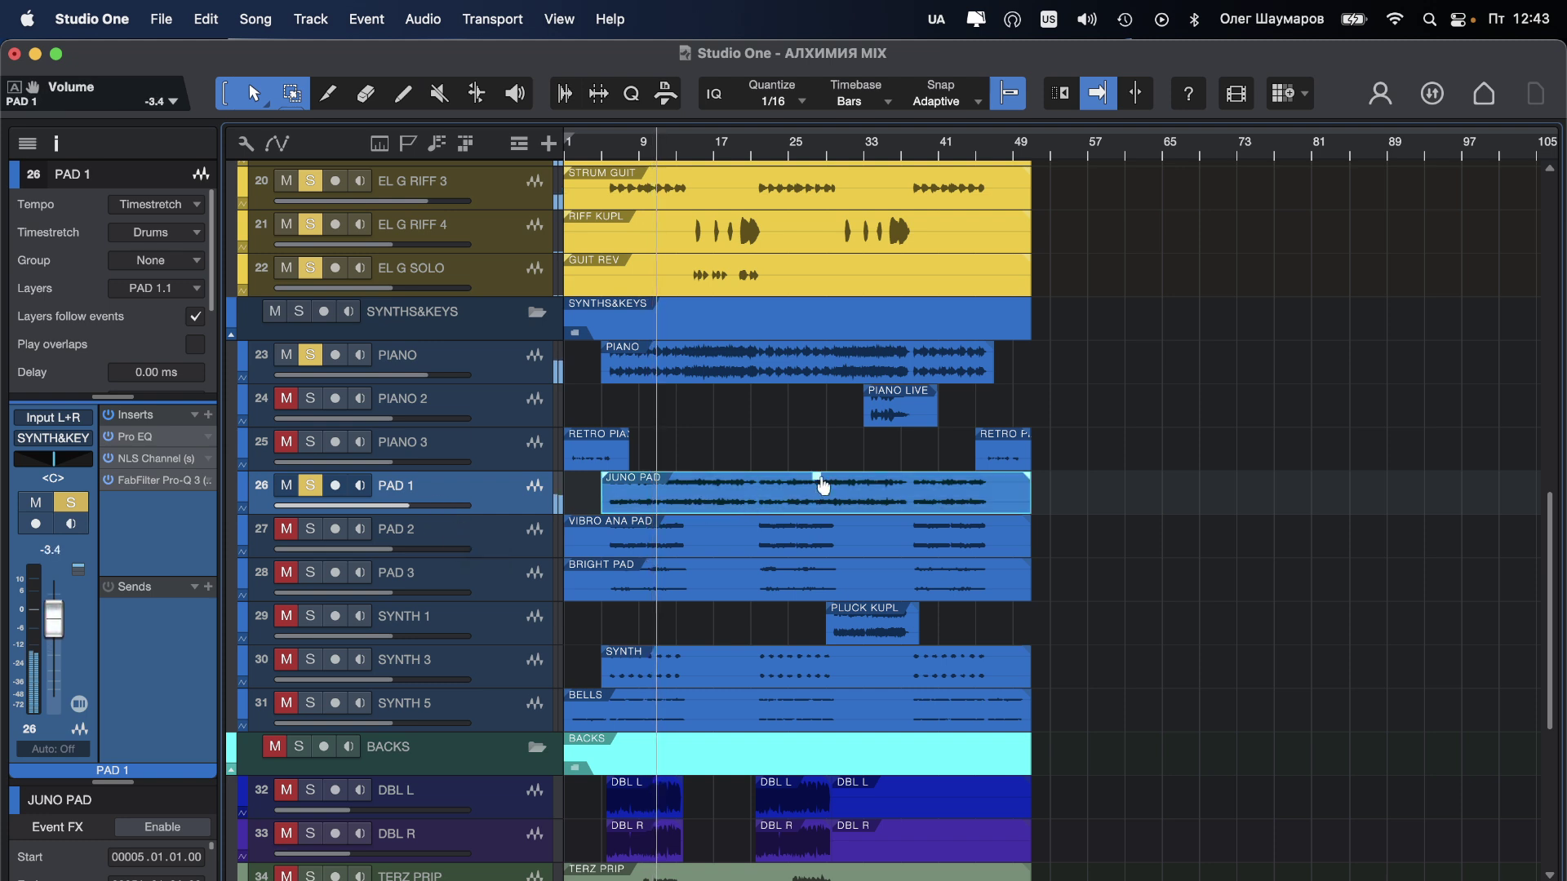
left_click_drag(823, 487, 820, 482)
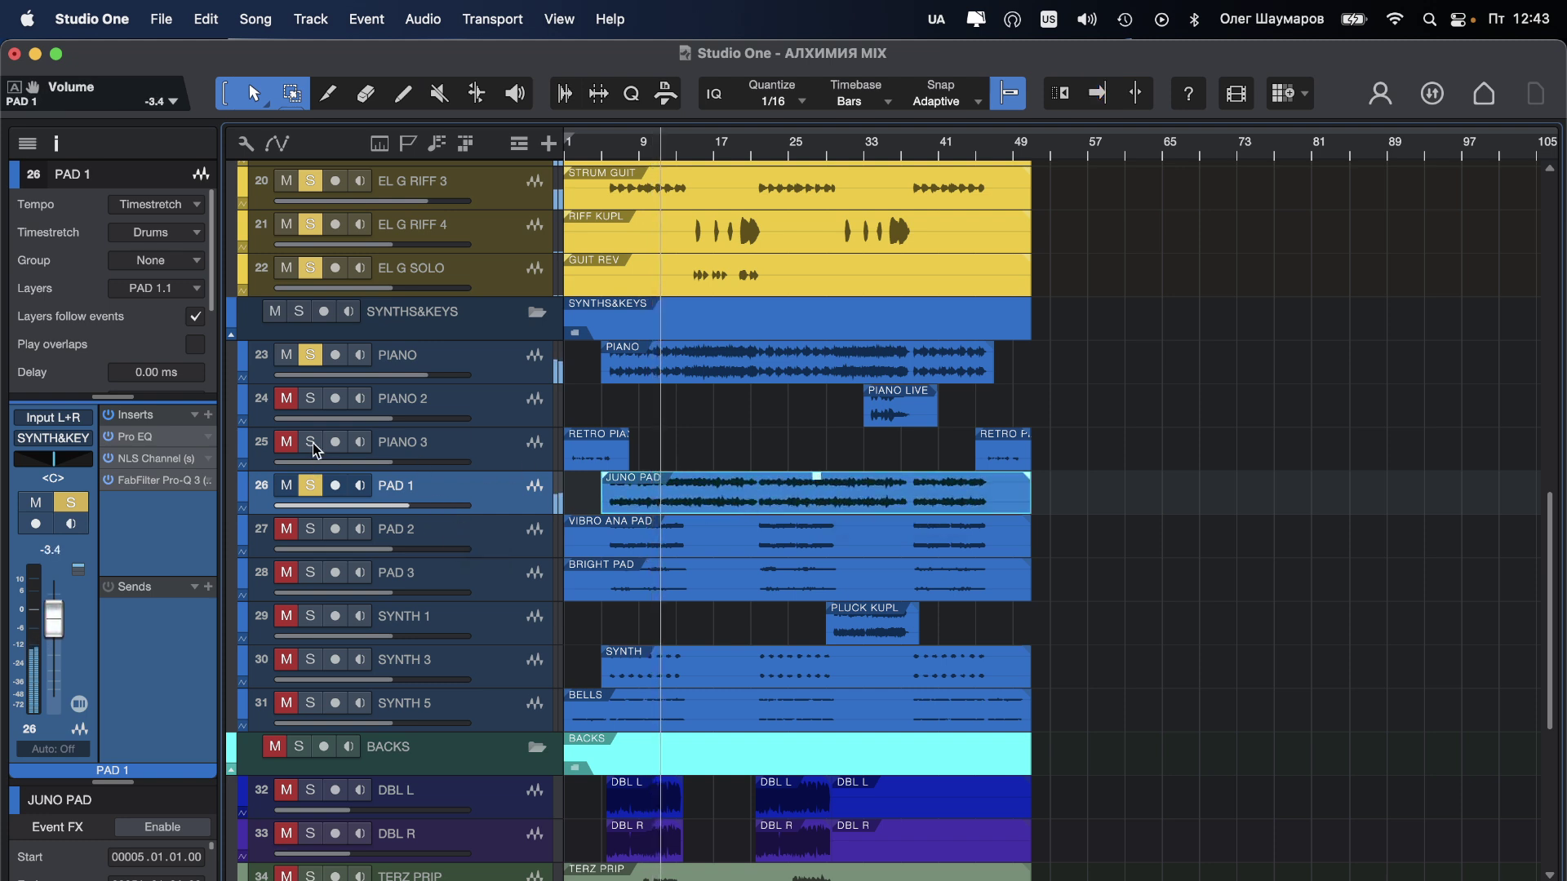
left_click(317, 359)
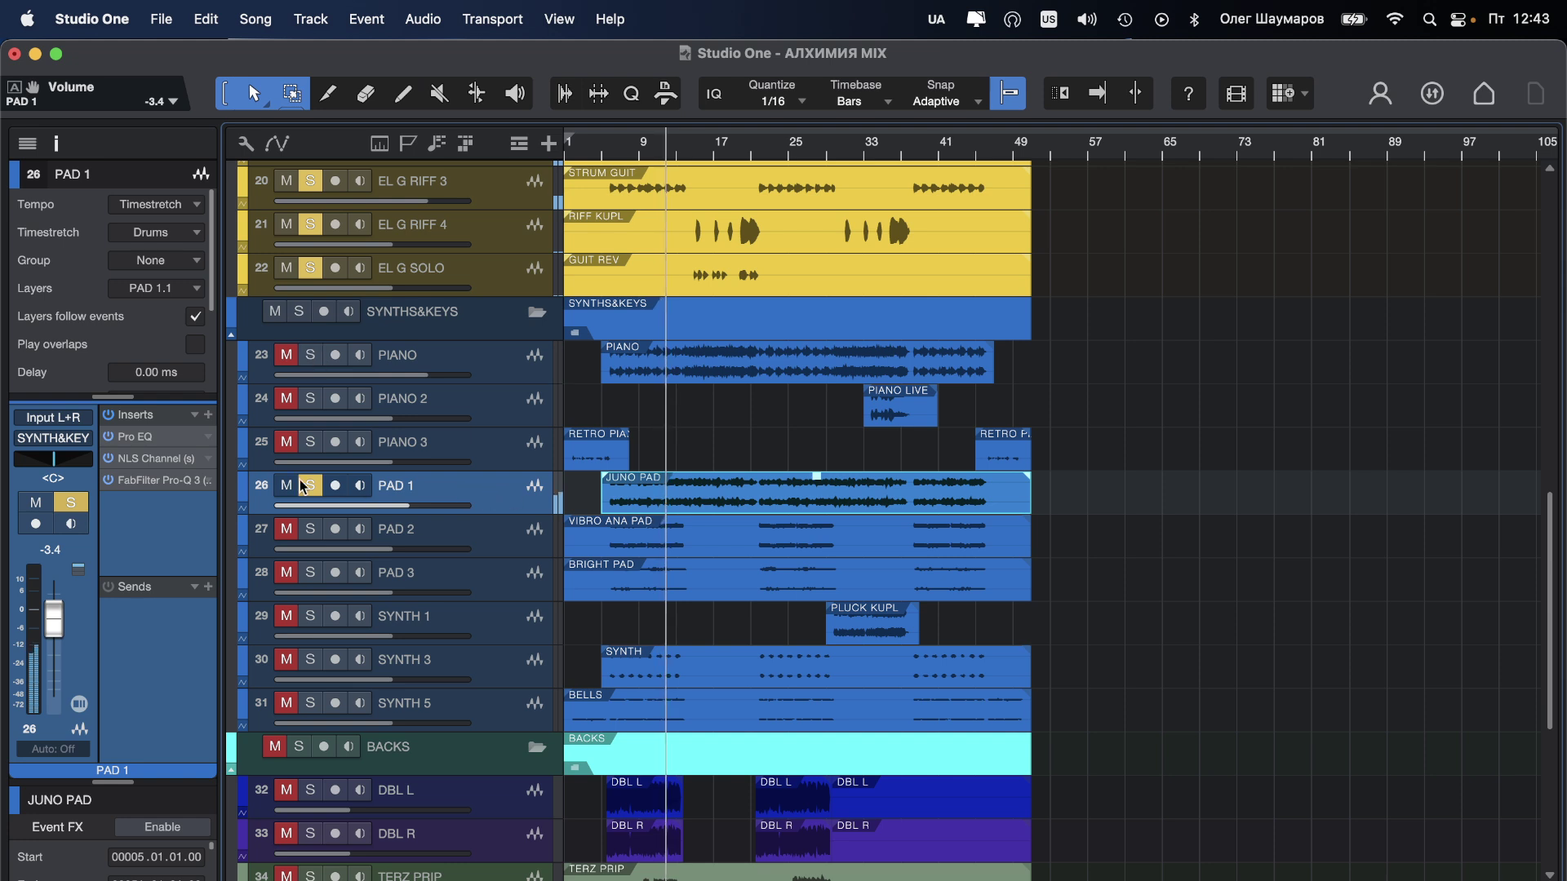
Step: In PAD 1's FabFilter Pro-Q 3, add a low cut and a widened -3.37 dB bell near 228 Hz
left_click(151, 480)
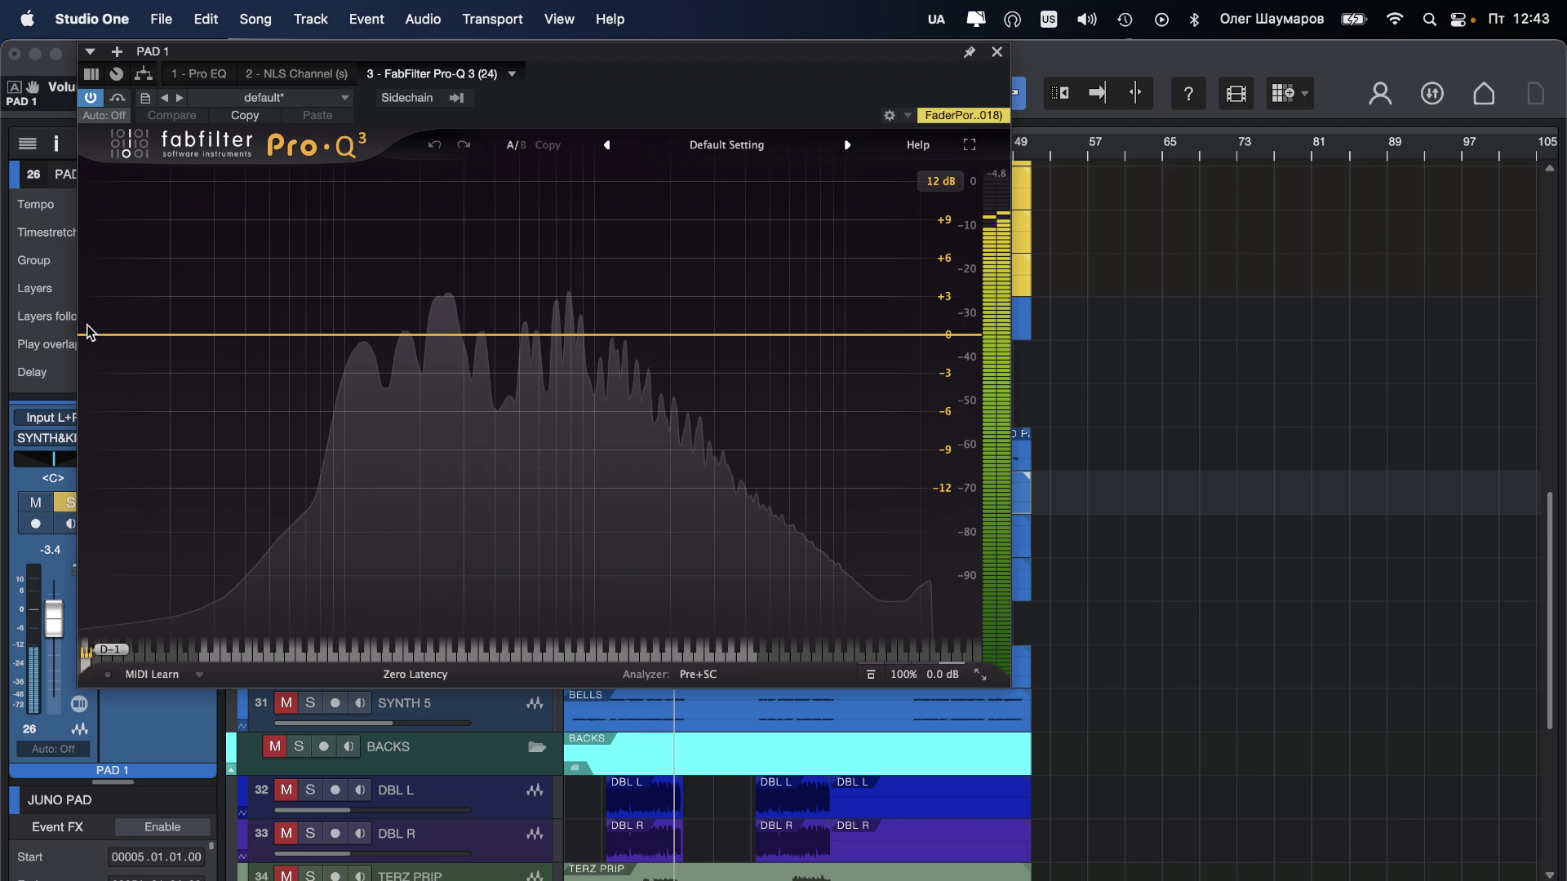
left_click_drag(88, 332, 435, 378)
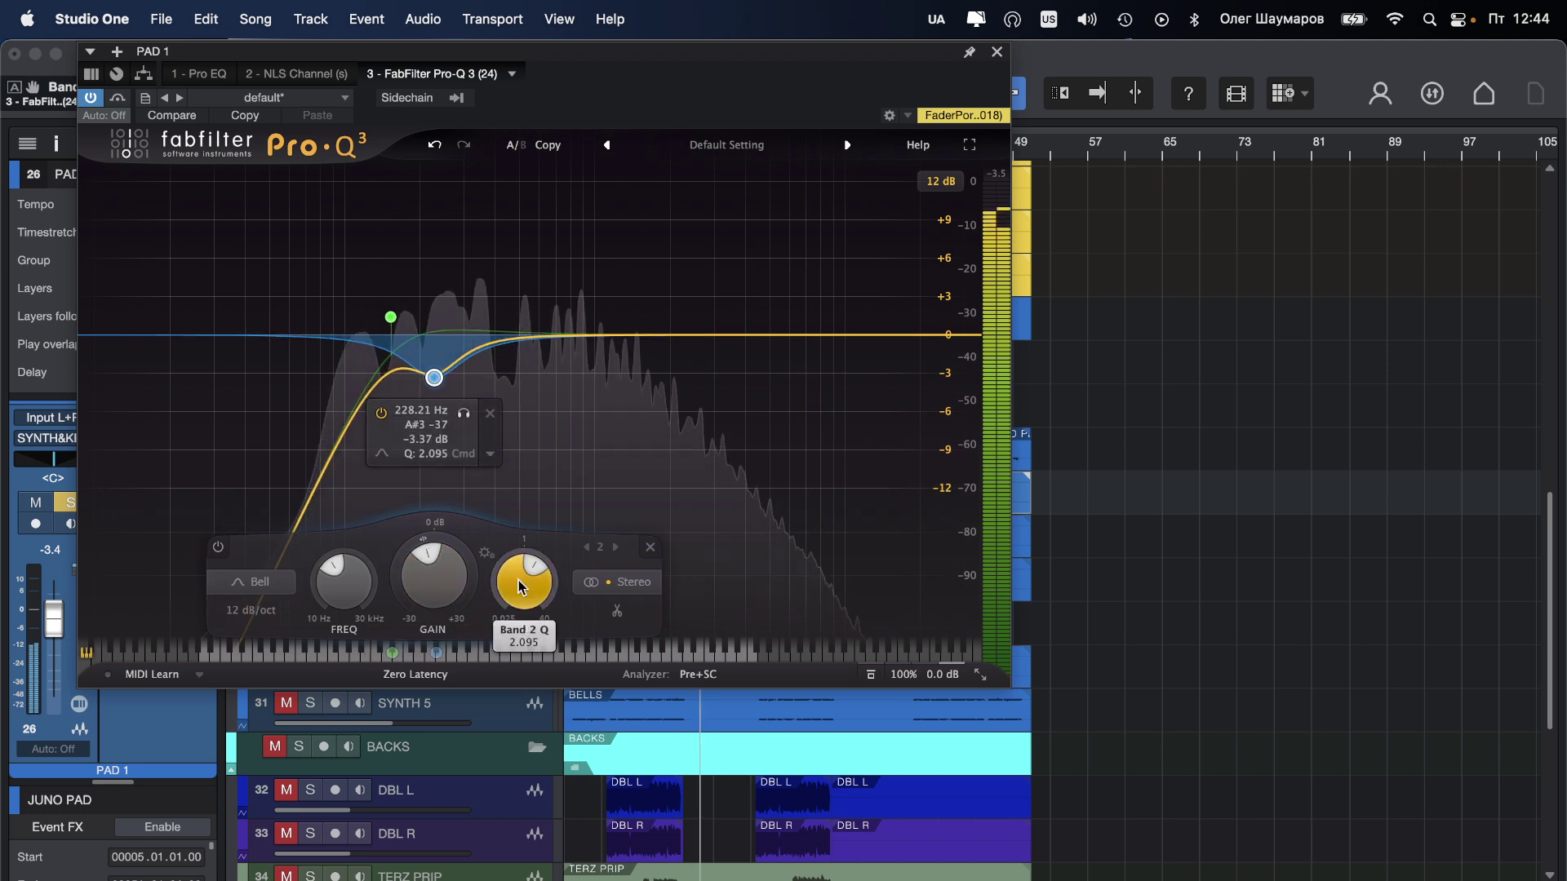
left_click_drag(524, 591, 523, 614)
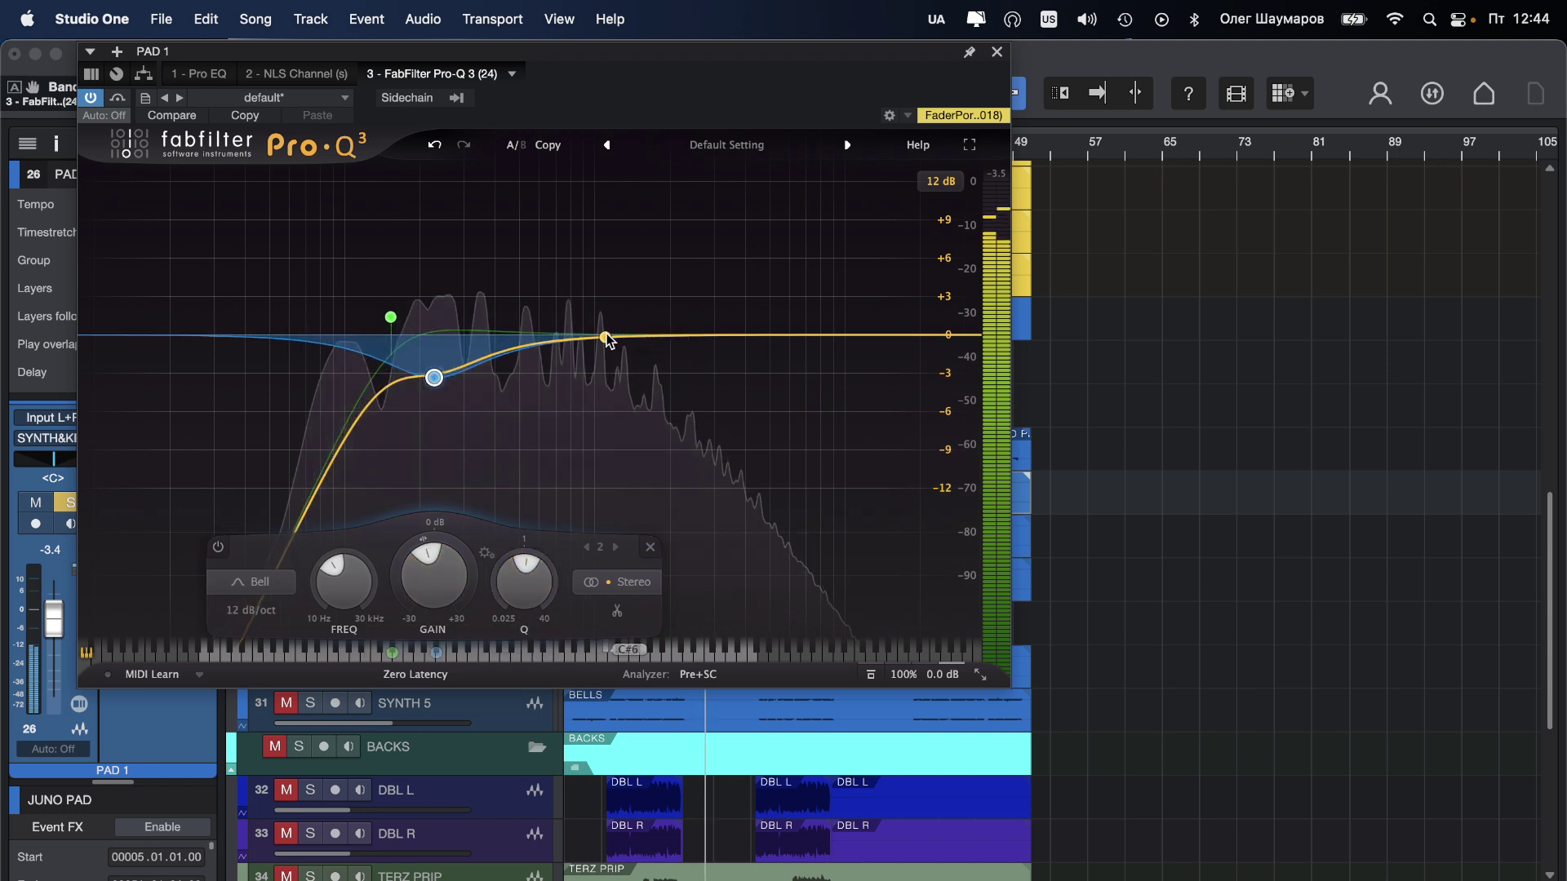
Step: Add a +2.02 dB bell near 1218 Hz and a +2.97 dB bell near 3635 Hz to PAD 1's EQ, and close it
left_click_drag(608, 335, 617, 309)
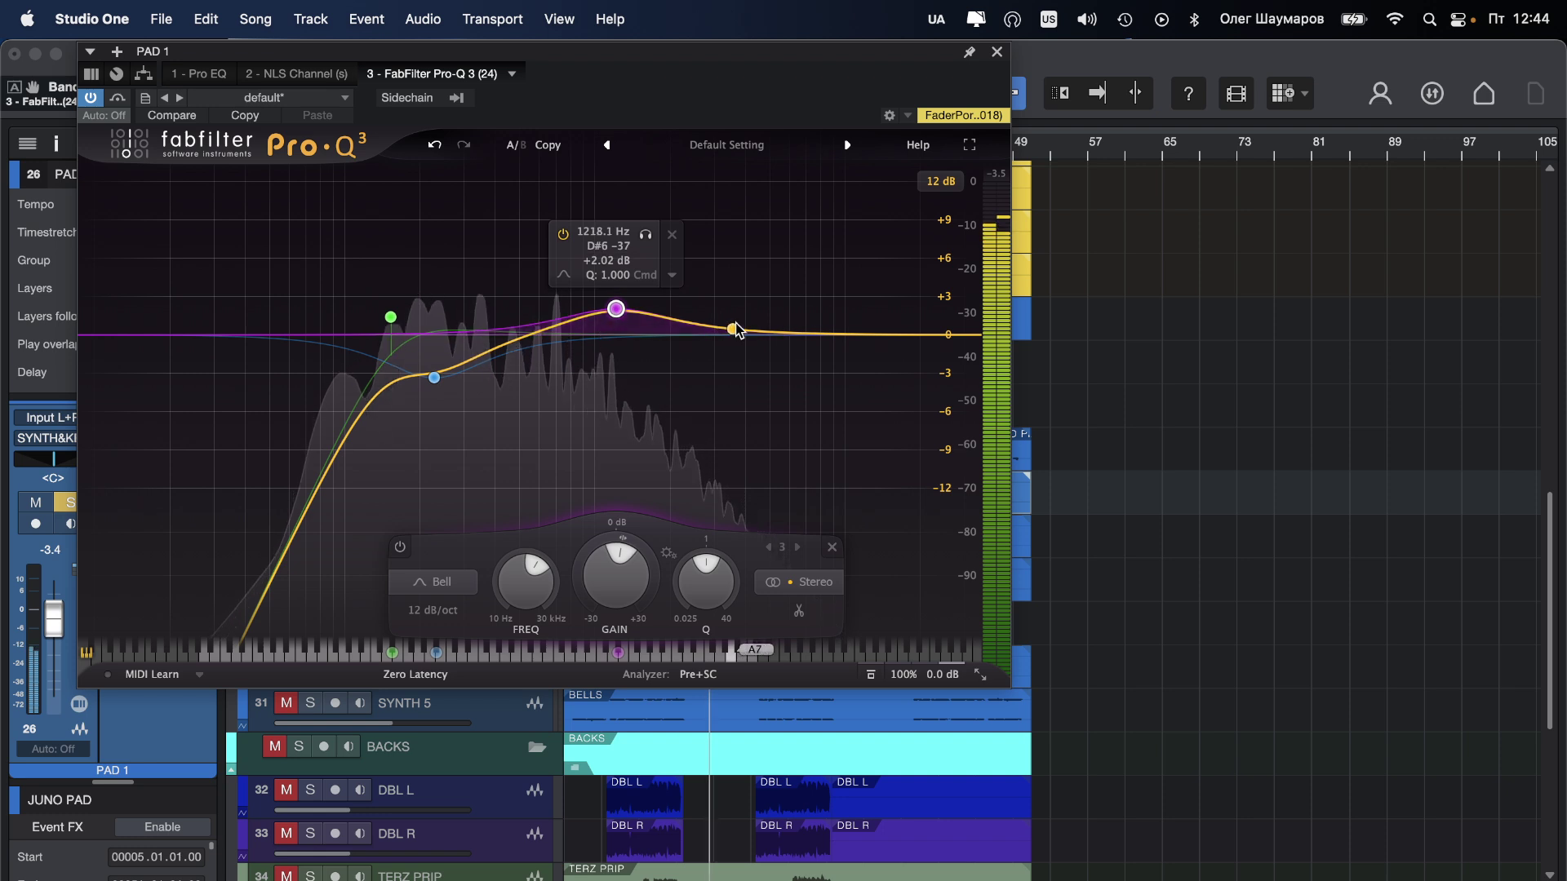
left_click_drag(727, 329, 734, 297)
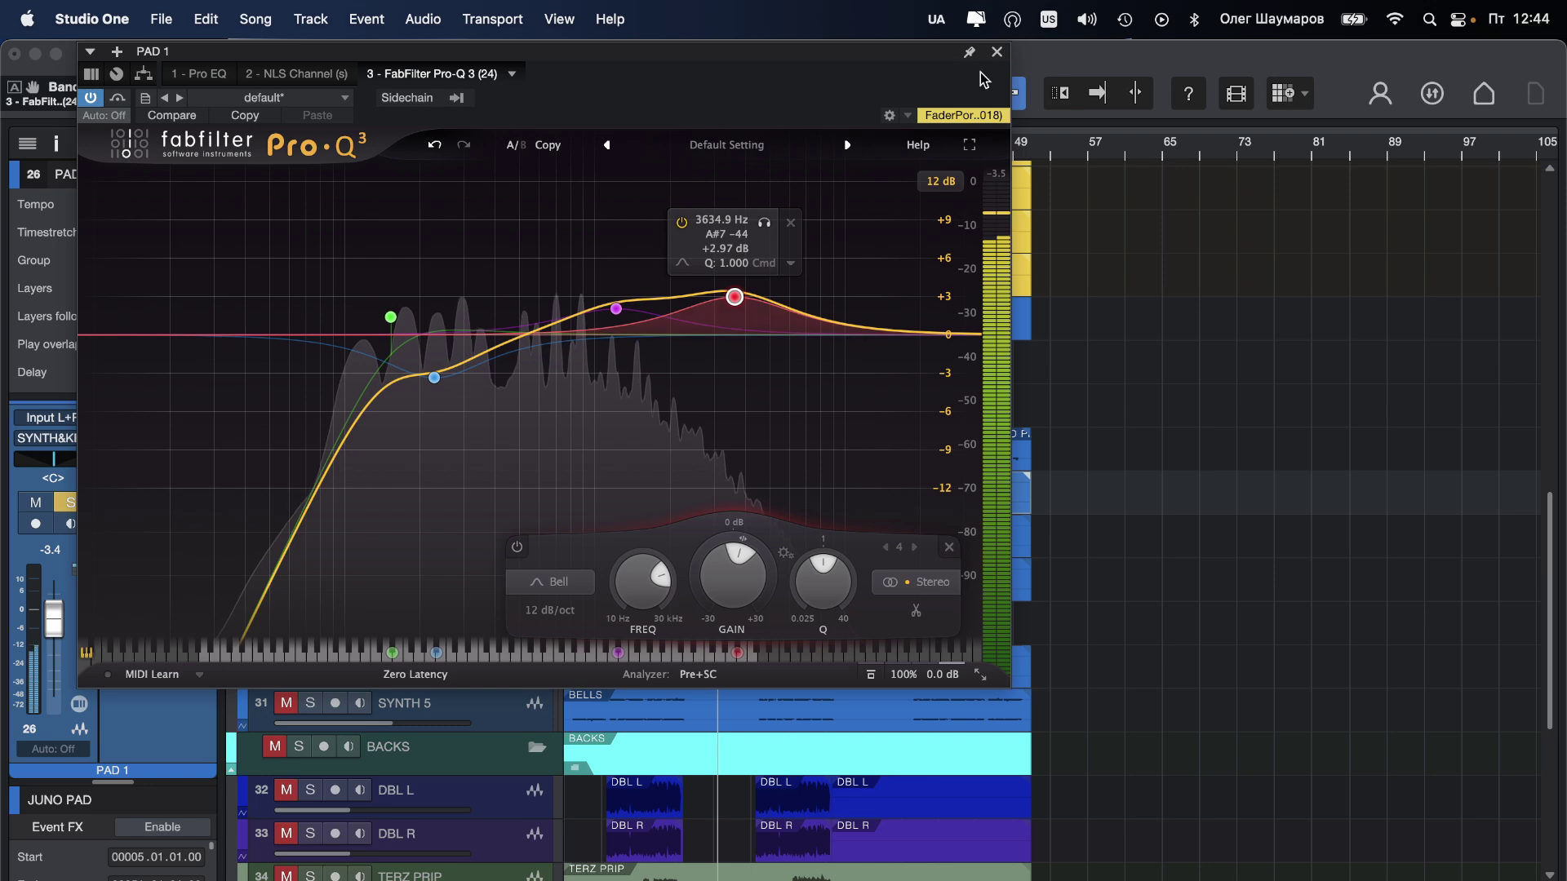
key("super+w")
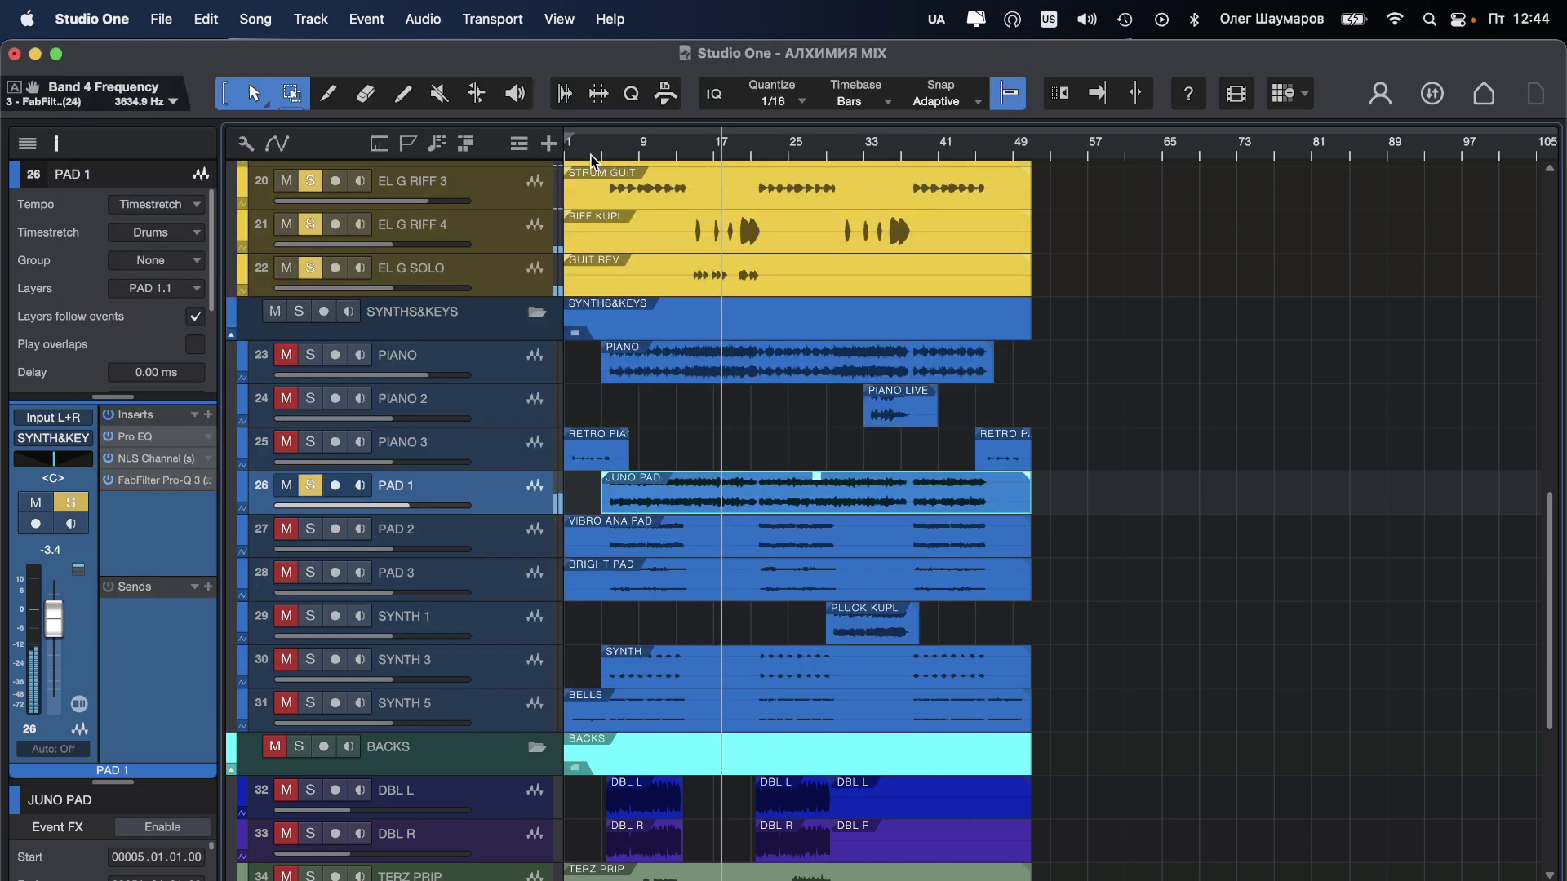
Step: Replay from around bar 7 and set PAD 1's volume to -0.5 dB
left_click(622, 144)
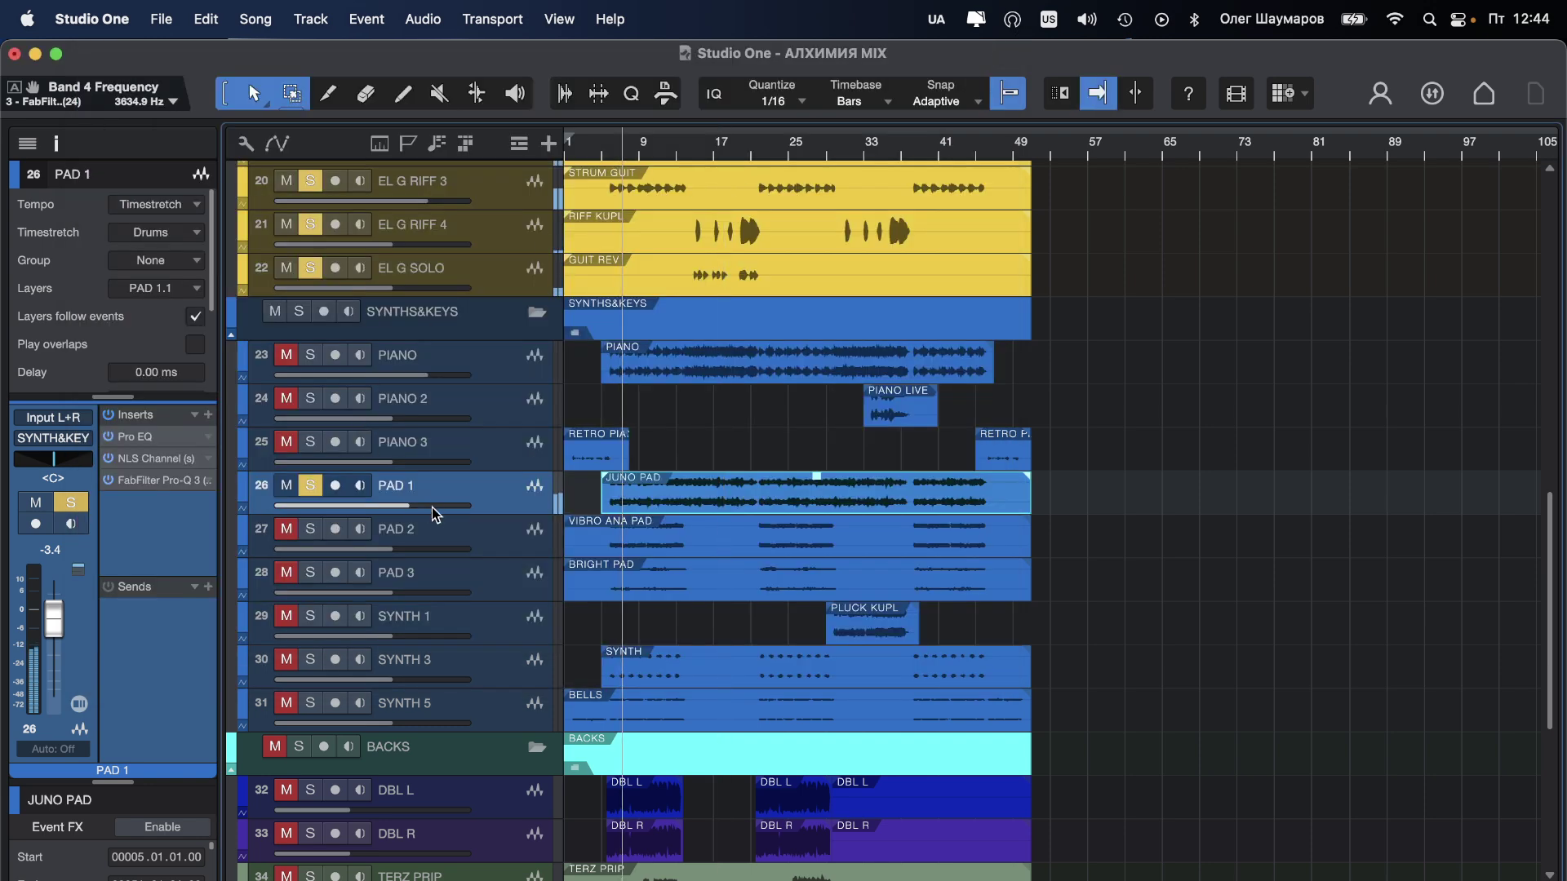
left_click_drag(433, 506, 450, 510)
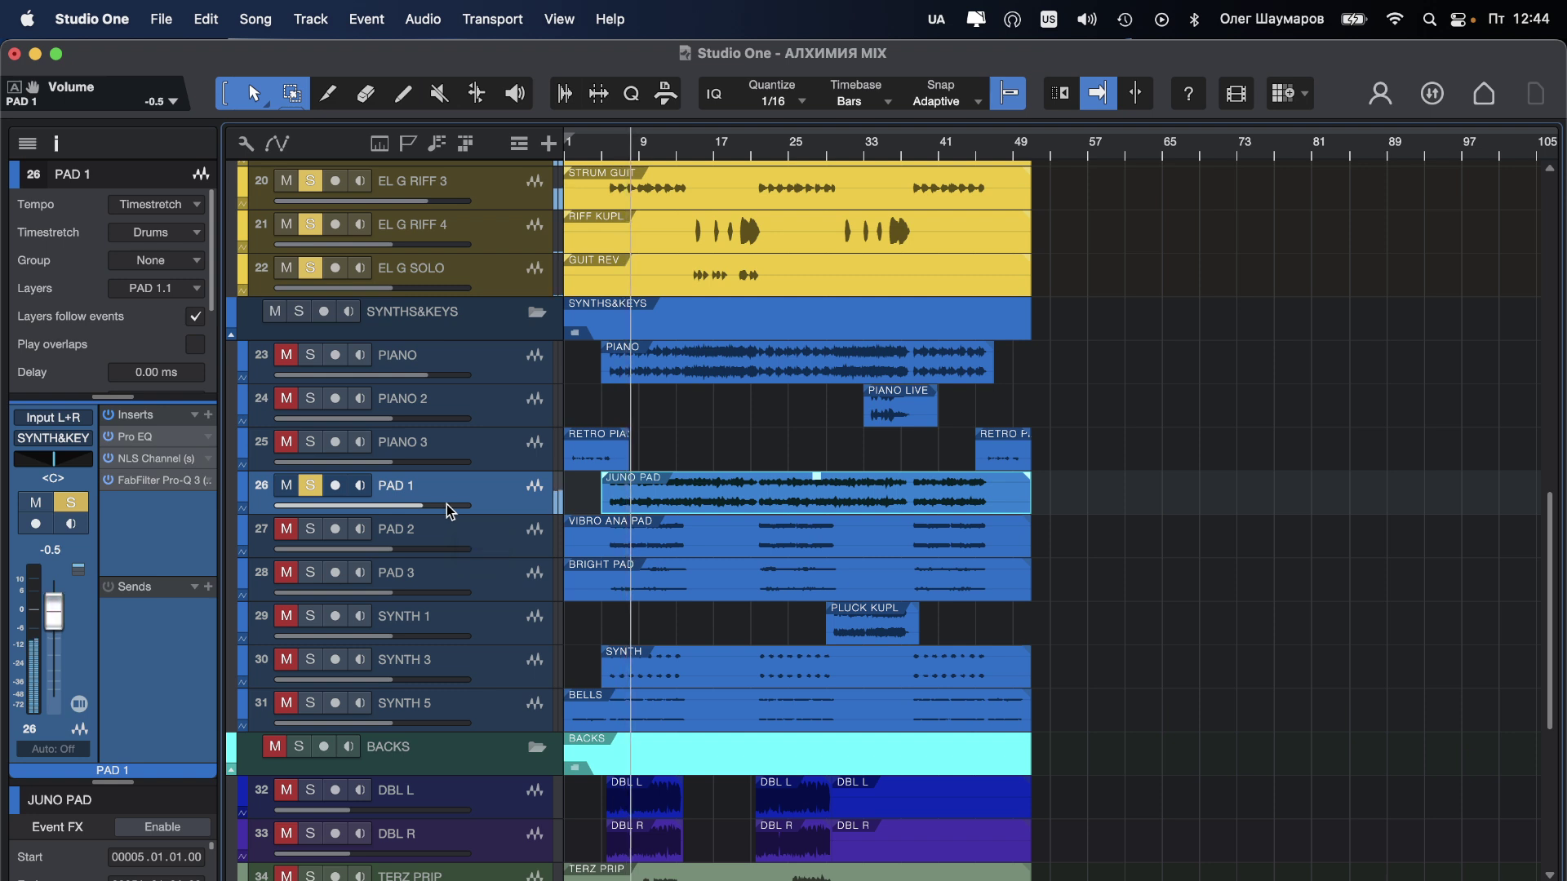
Step: Add a SHIMMER V send to PAD 1 at +2.7 dB and lower the track's volume to -2.2 dB
left_click(208, 588)
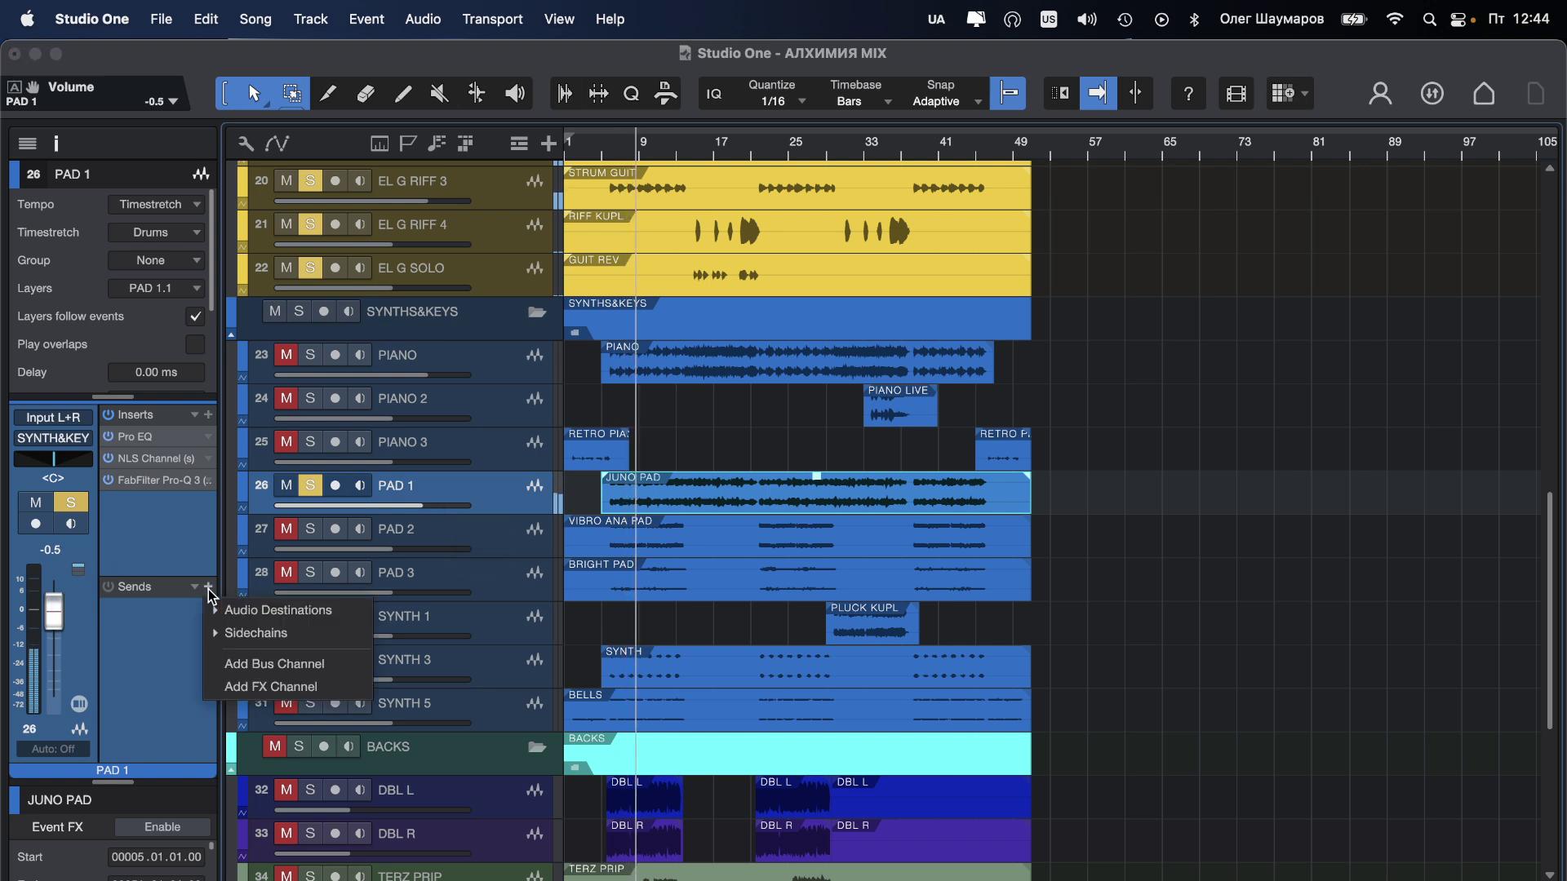
left_click(214, 612)
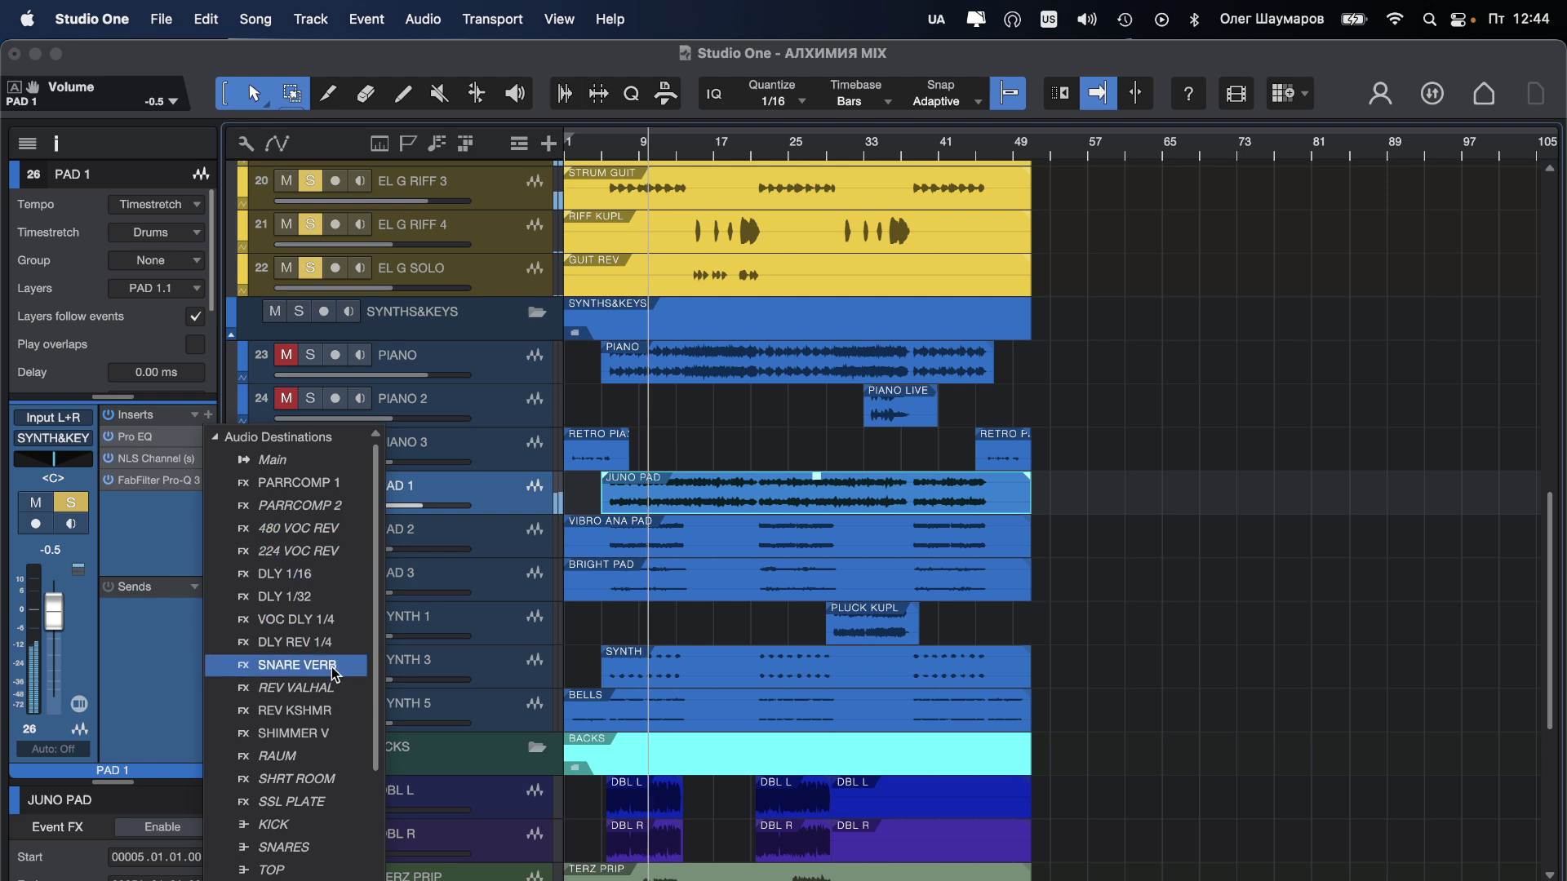
left_click(324, 738)
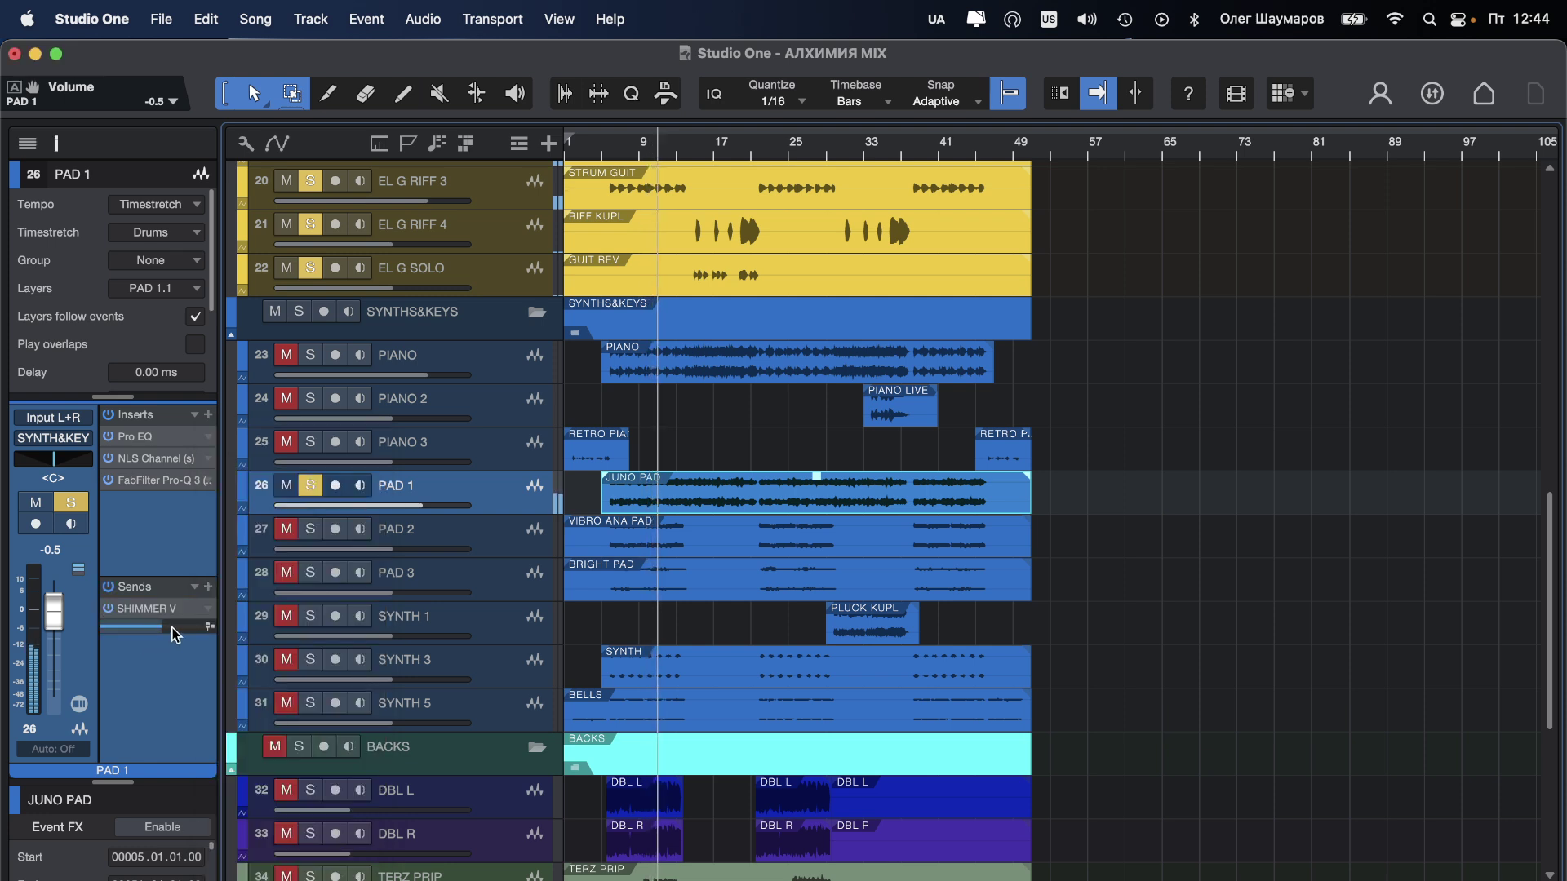
mouse_move(174, 635)
left_mouse_down()
mouse_move(209, 634)
mouse_move(187, 634)
left_mouse_up()
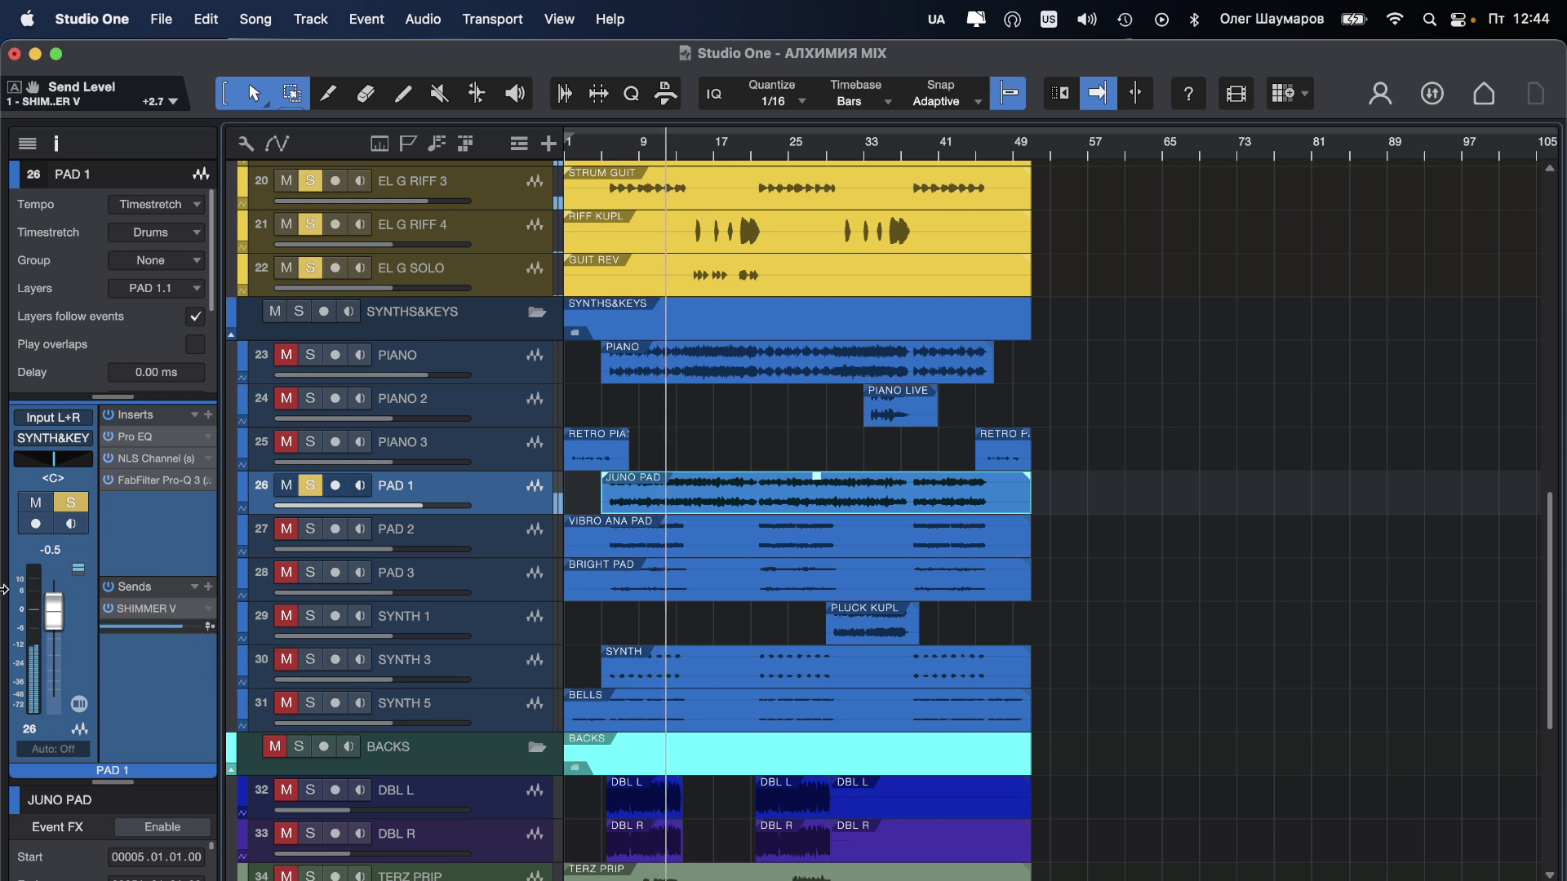
left_click_drag(51, 617, 55, 629)
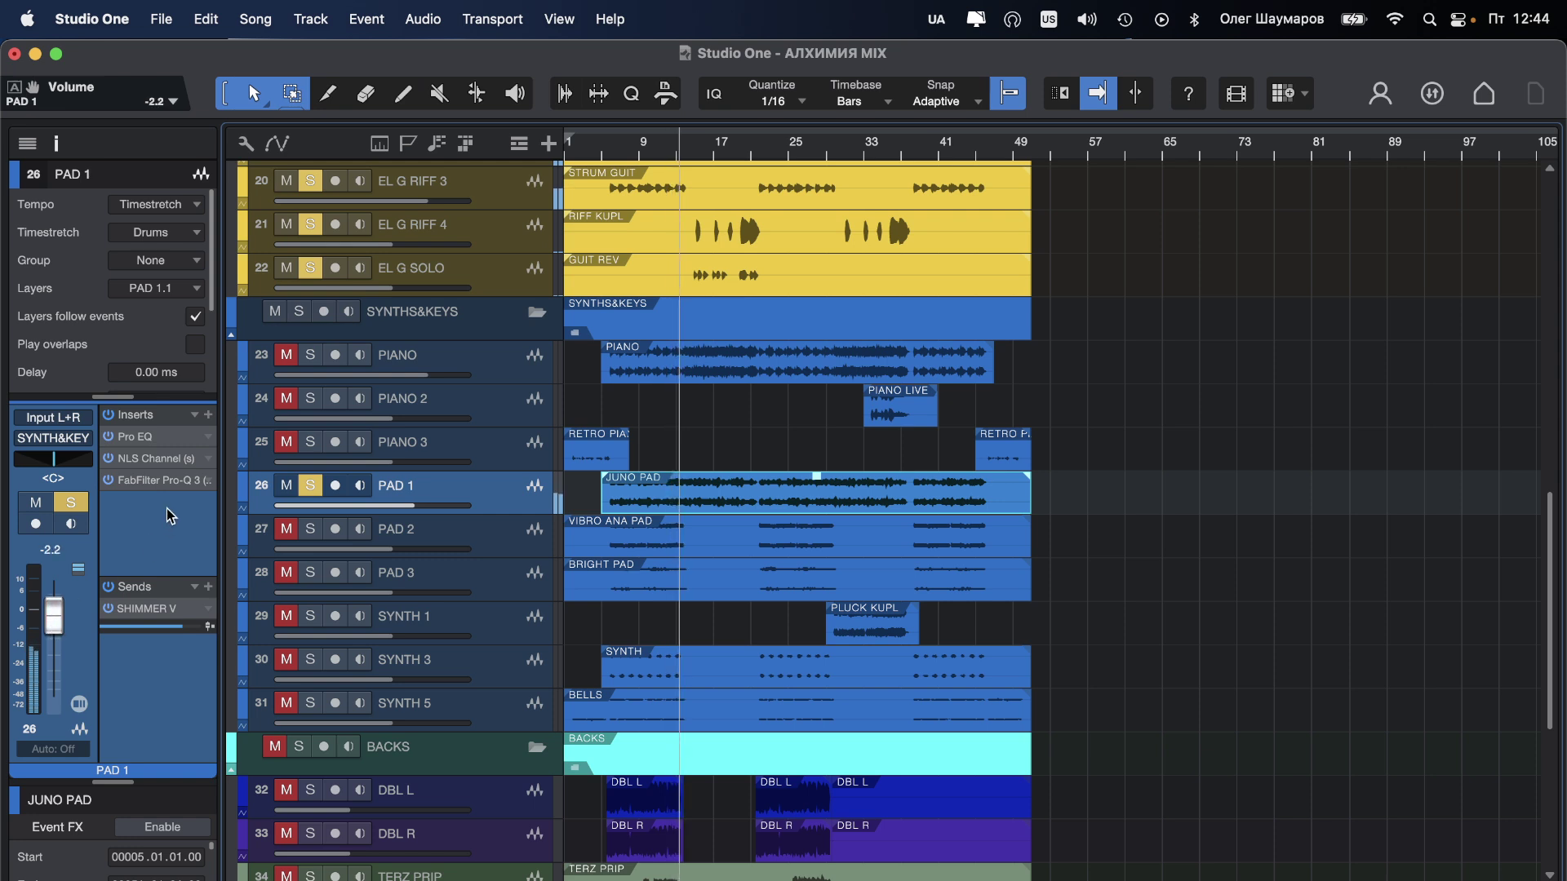
Step: Insert the MagicStereo plug-in on PAD 1 with its mix at about 0.816, and save the song
left_click(210, 414)
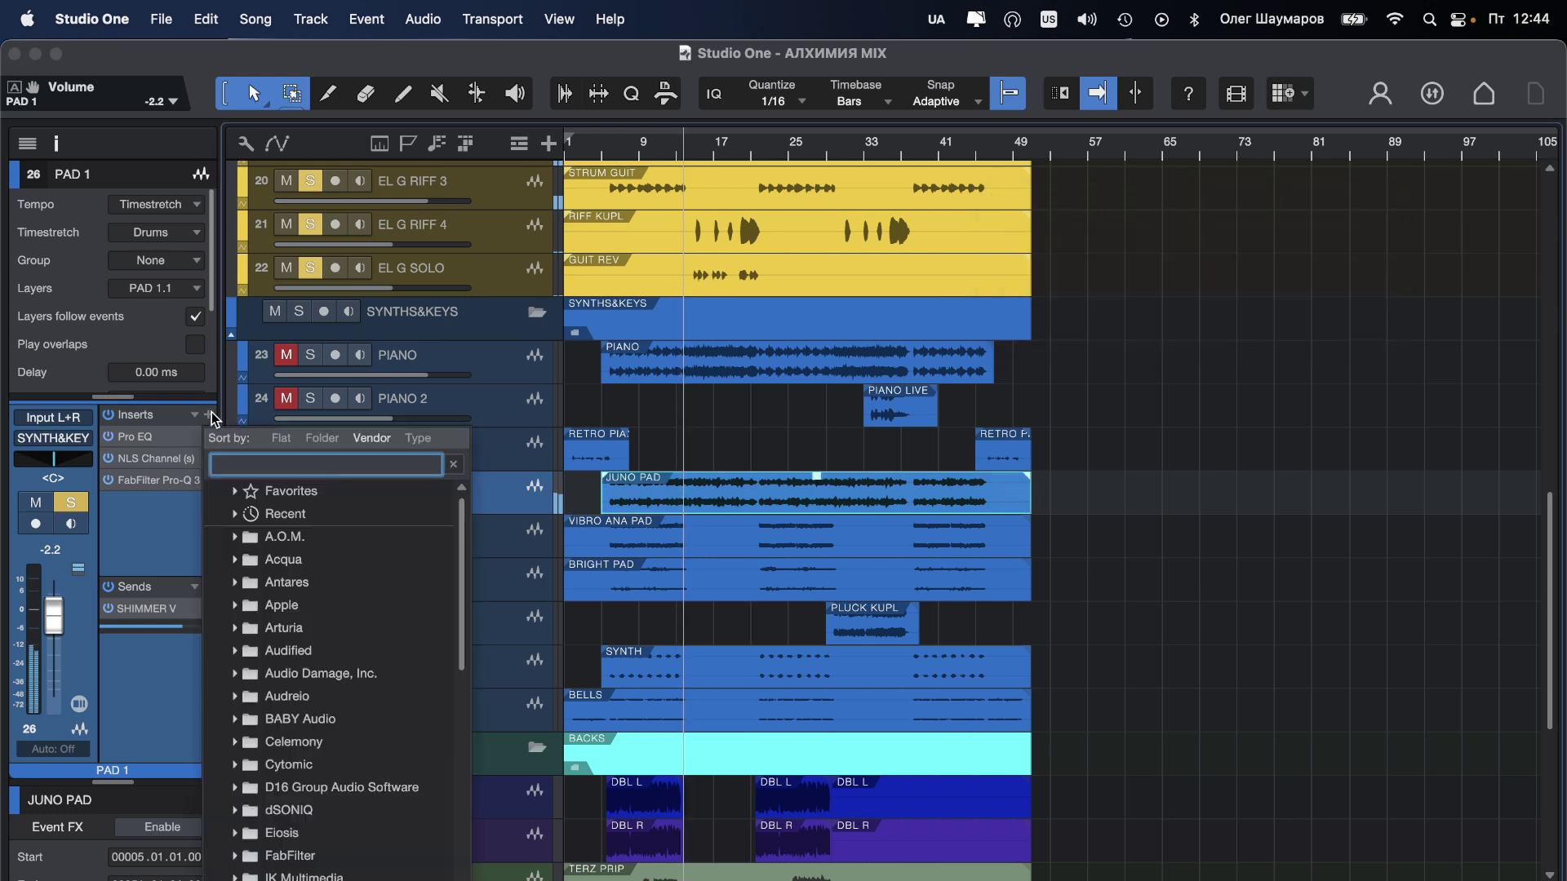
type("s")
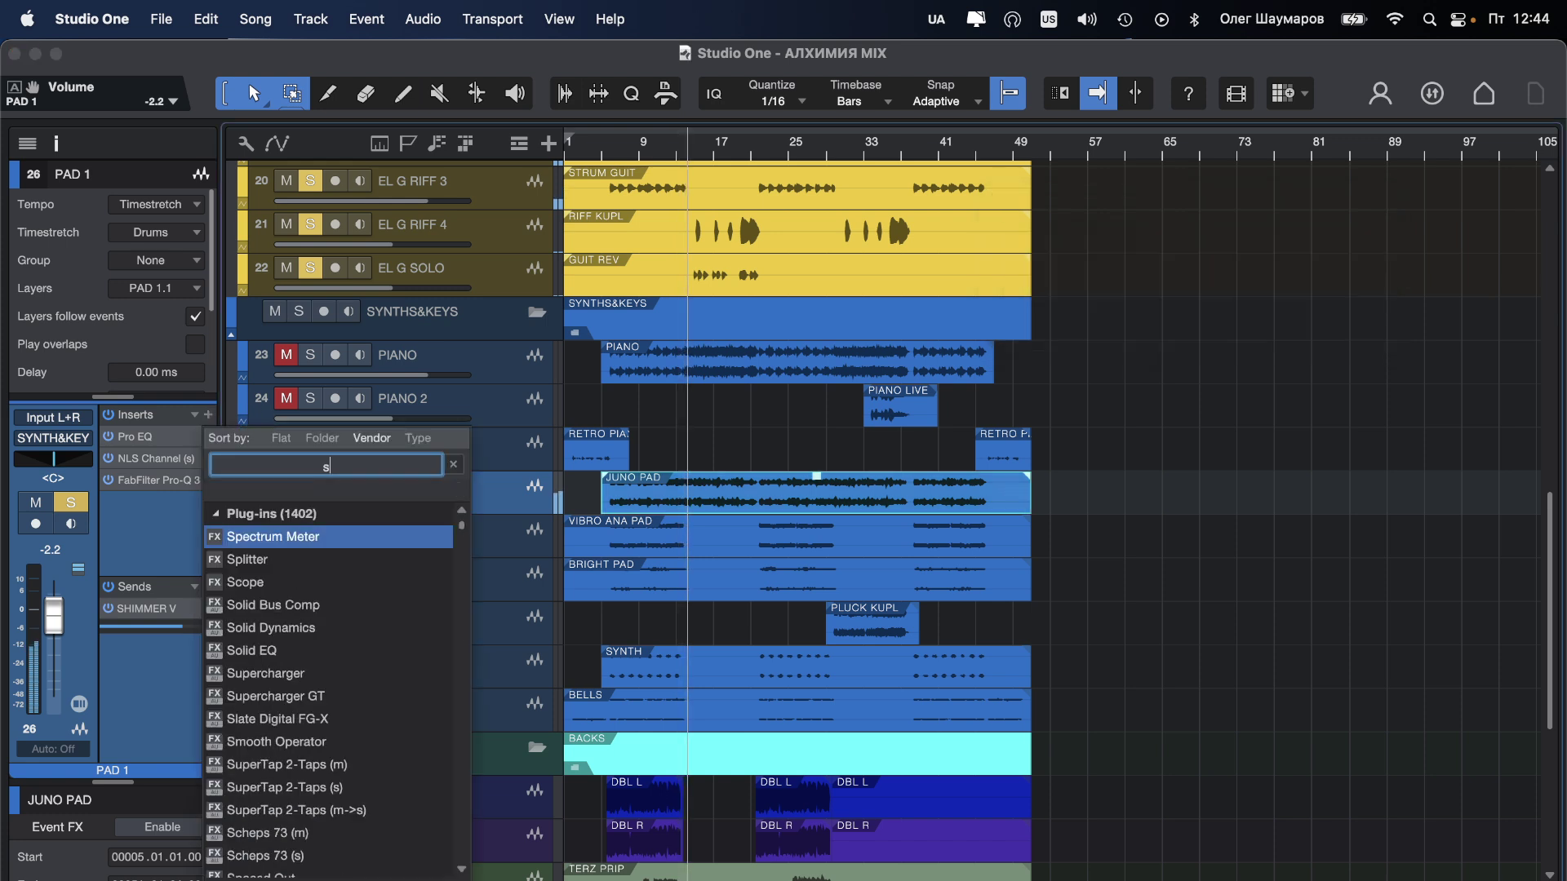
type("ter")
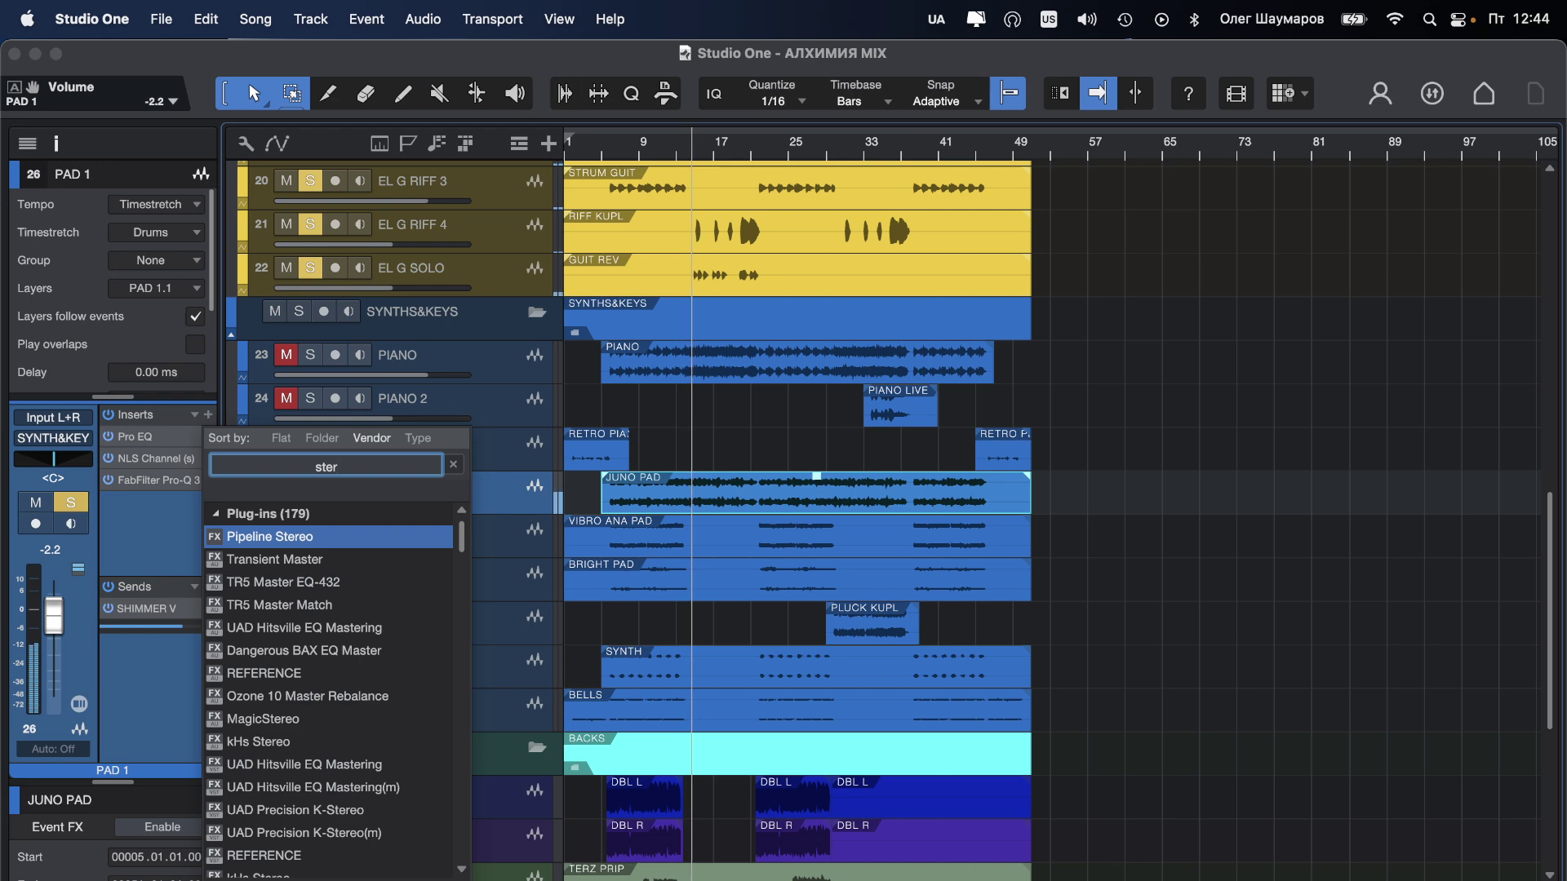
type("e")
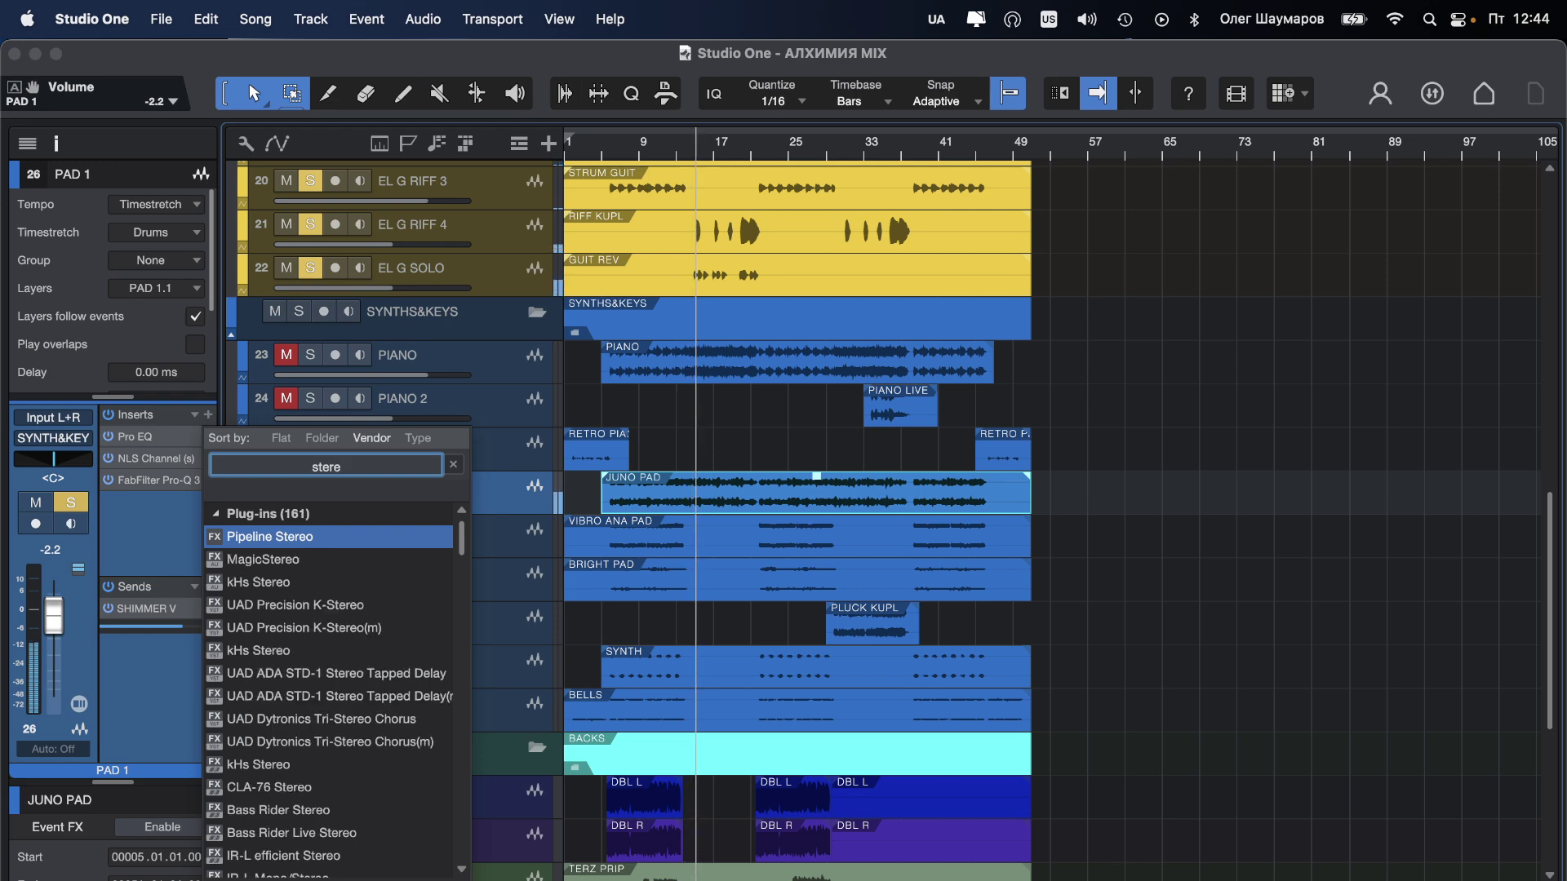
left_click(255, 561)
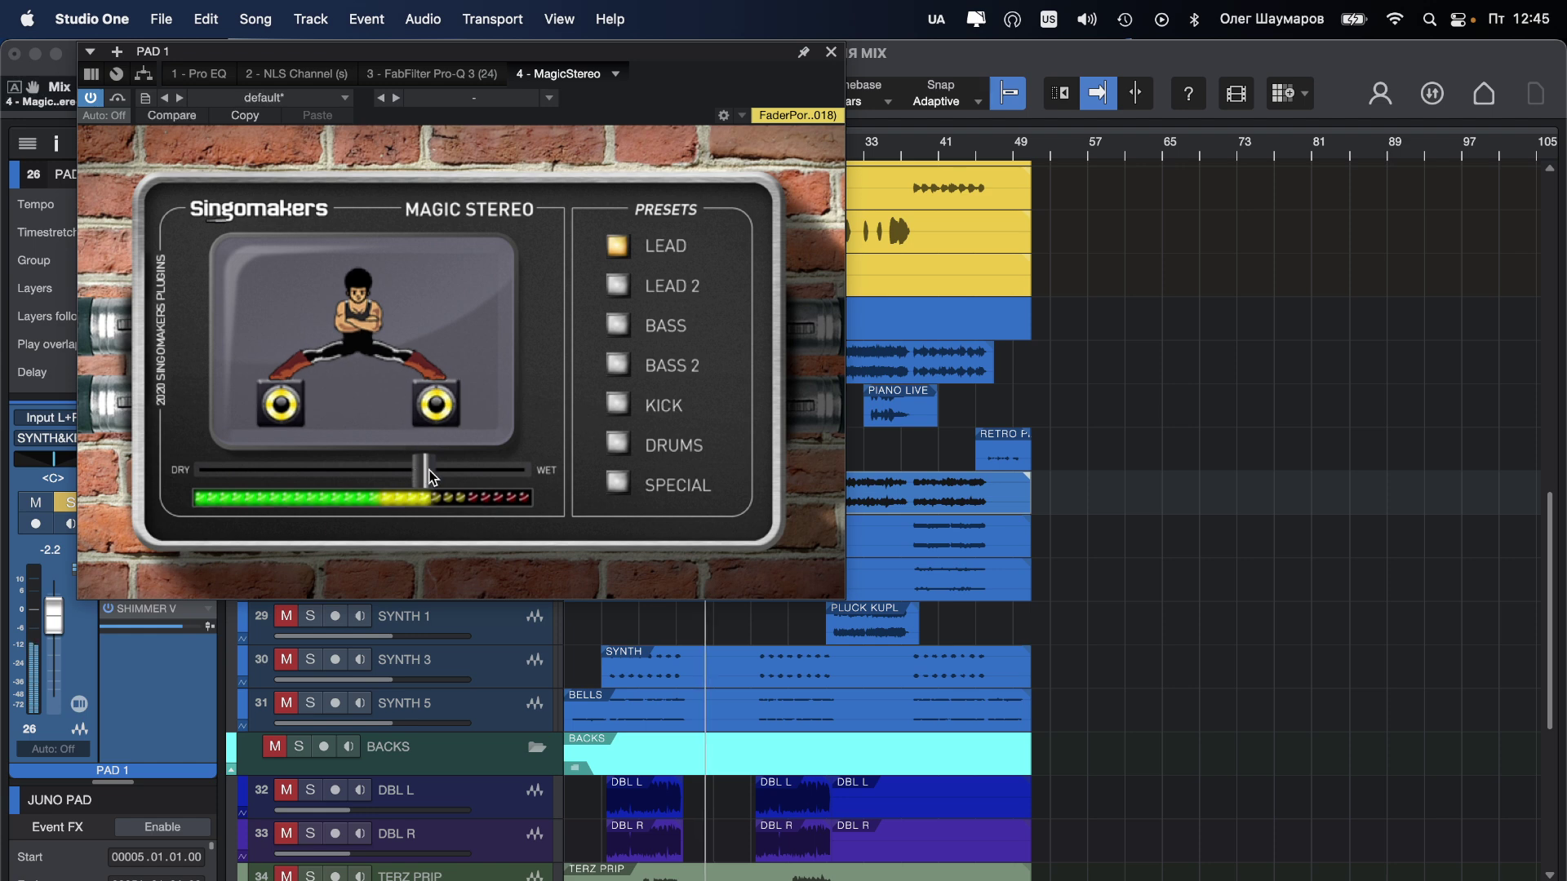
left_click_drag(423, 468, 463, 473)
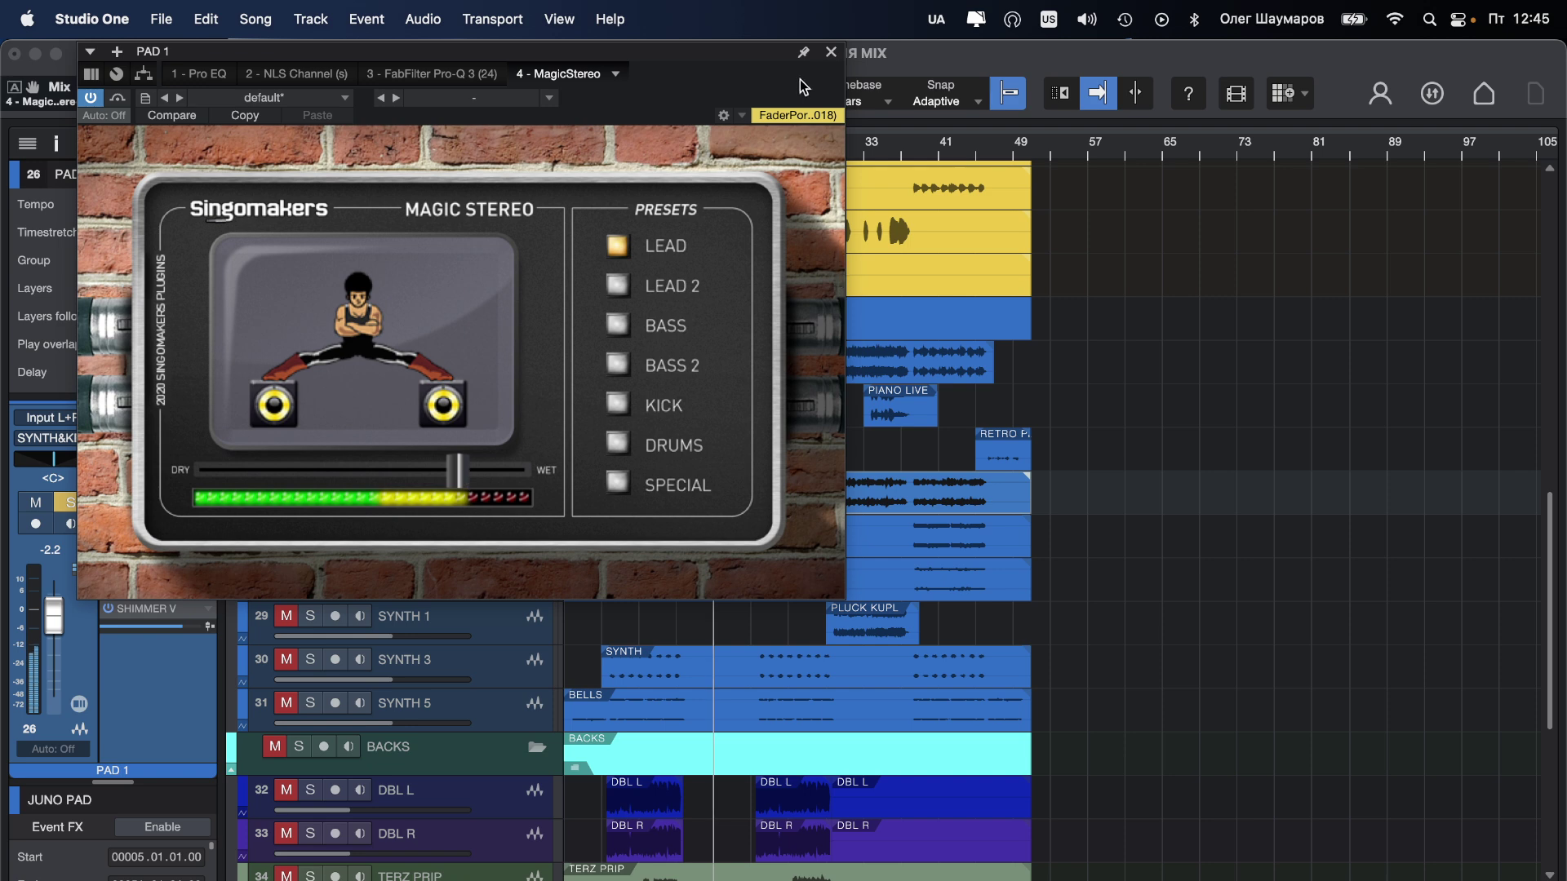
left_click(831, 53)
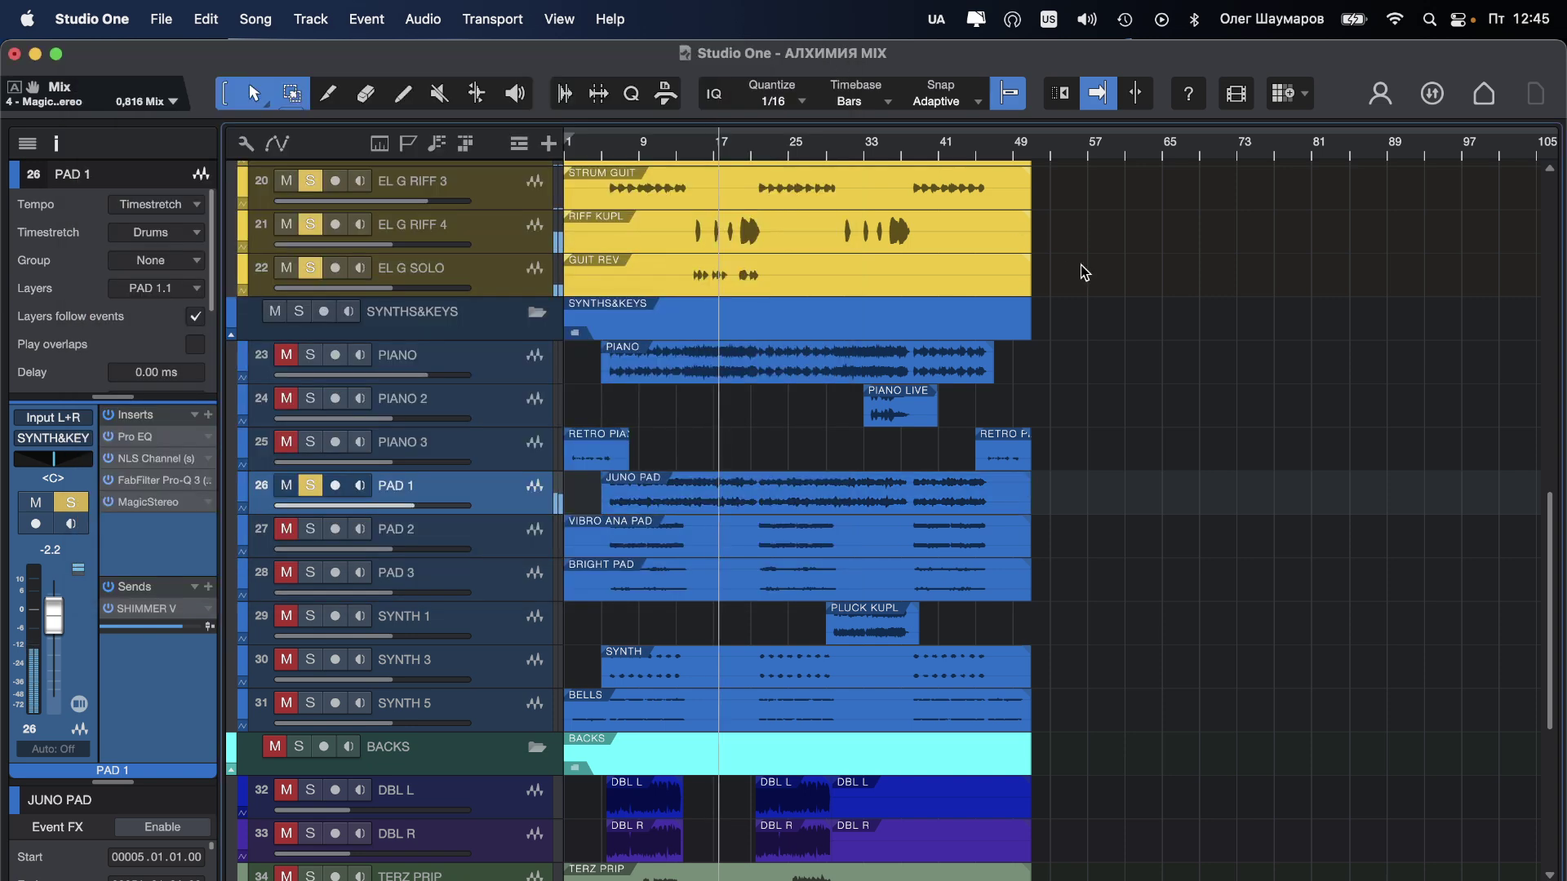
key("super+s")
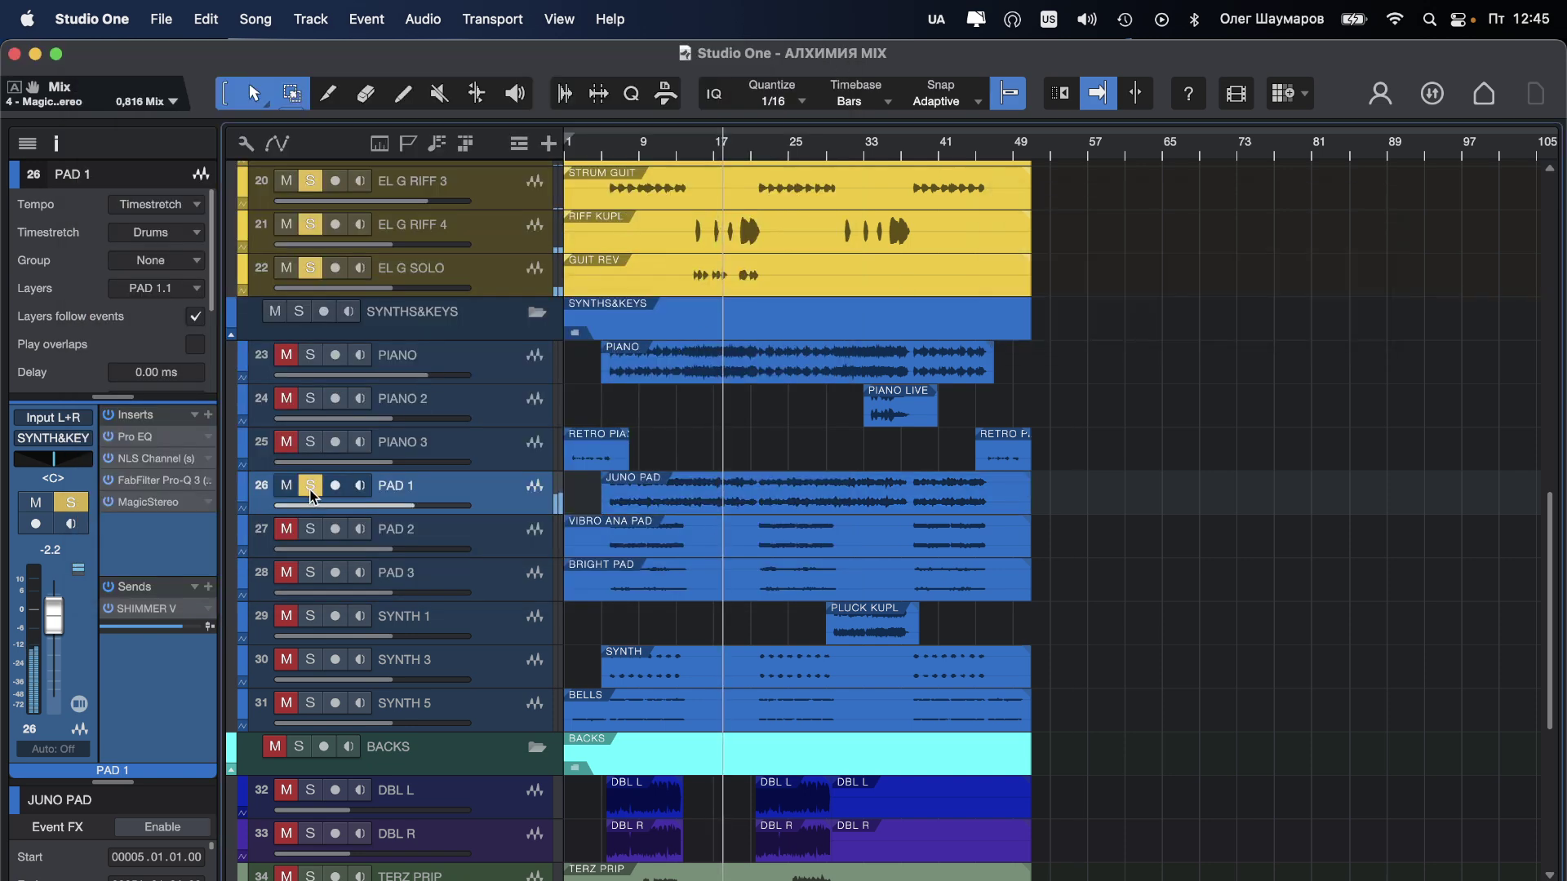
Step: Play from about bar 5 with the PIANO, PAD 1 and PAD 2 tracks soloed
left_click(310, 485)
left_click(604, 148)
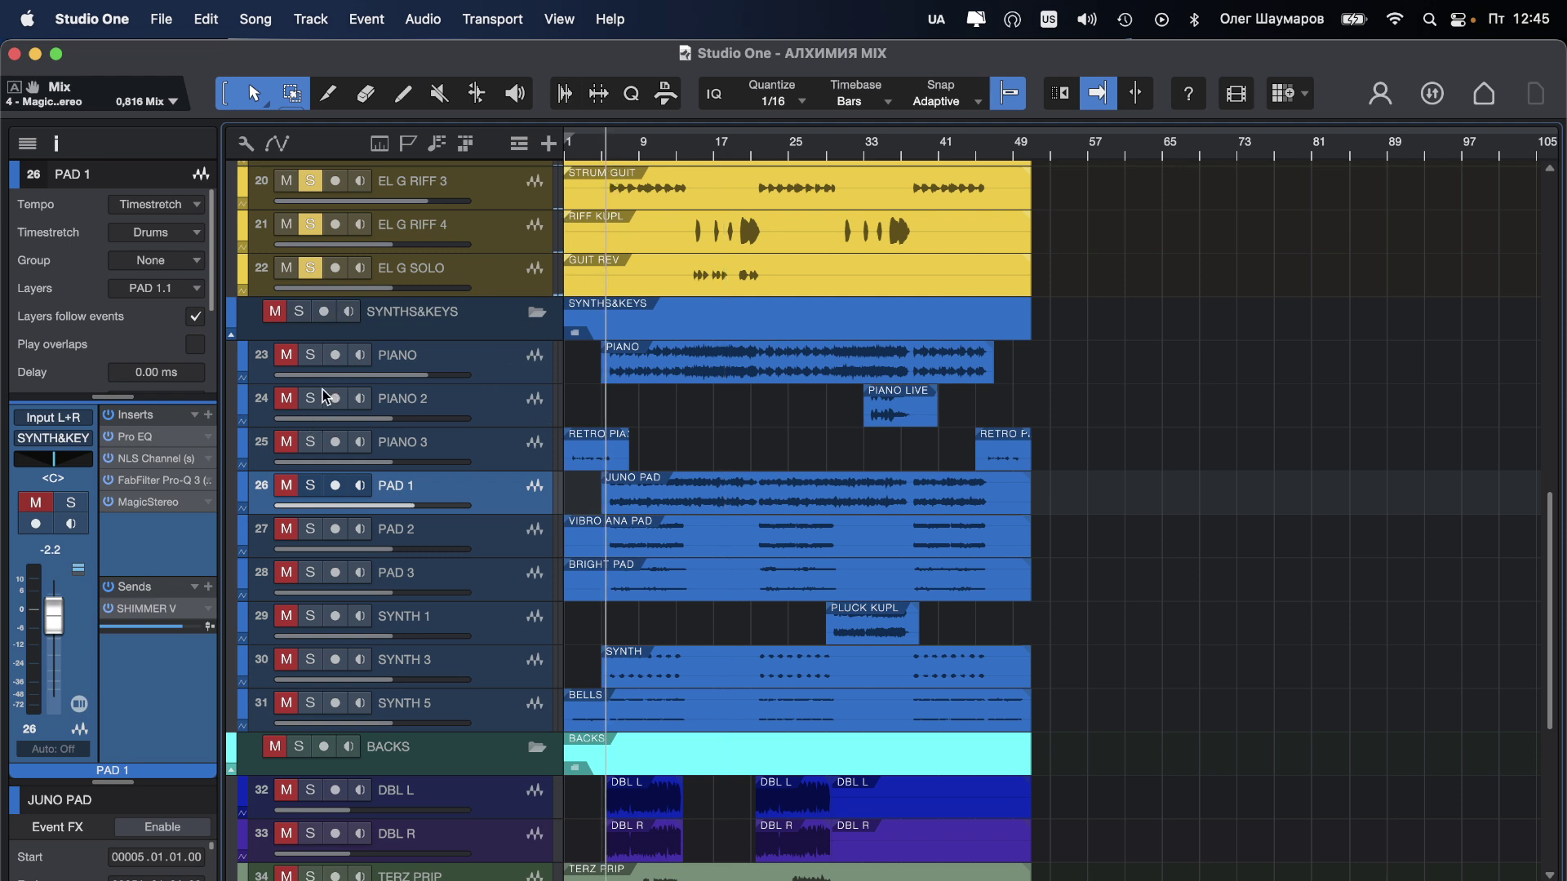
left_click(310, 355)
left_click(315, 486)
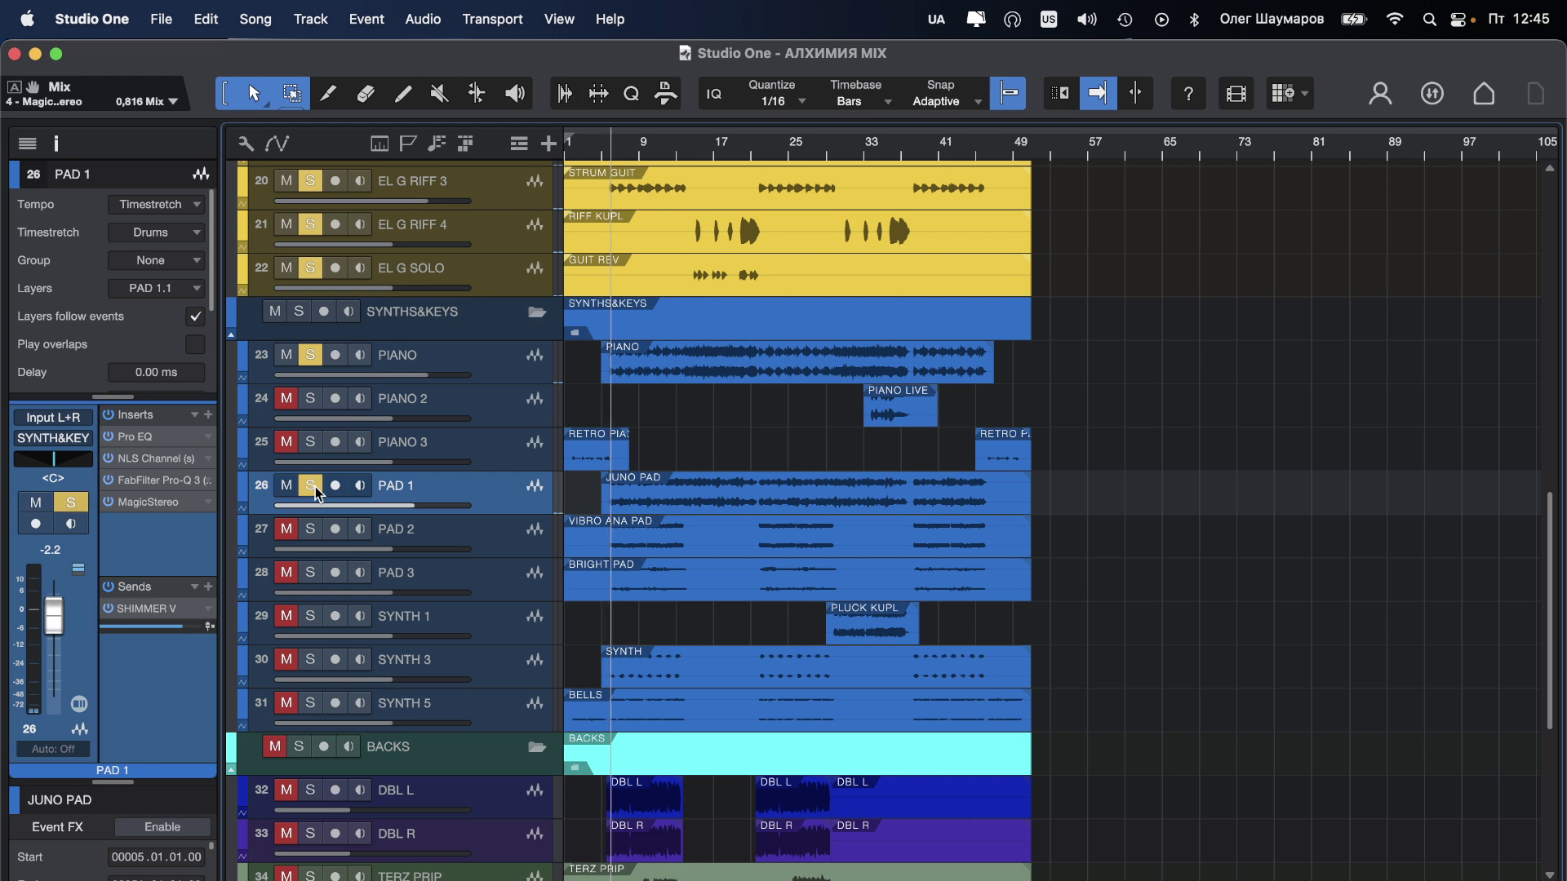
left_click(311, 529)
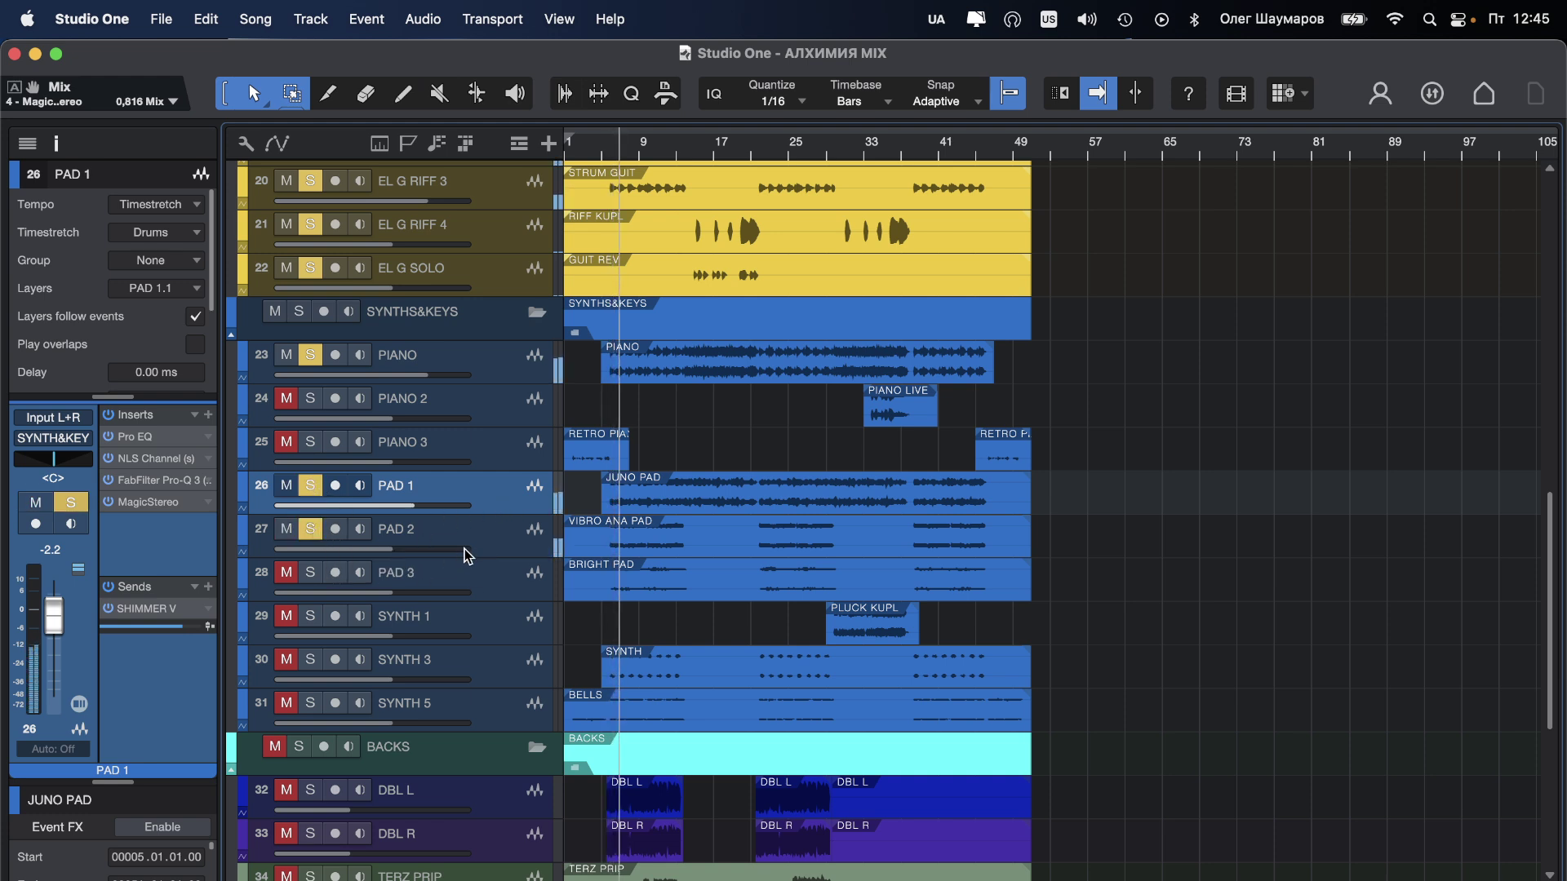
Step: Pan PAD 2 to L44 and set its volume to -1.8 dB
left_click(481, 535)
mouse_move(445, 550)
left_mouse_down()
mouse_move(497, 551)
mouse_move(467, 559)
left_mouse_up()
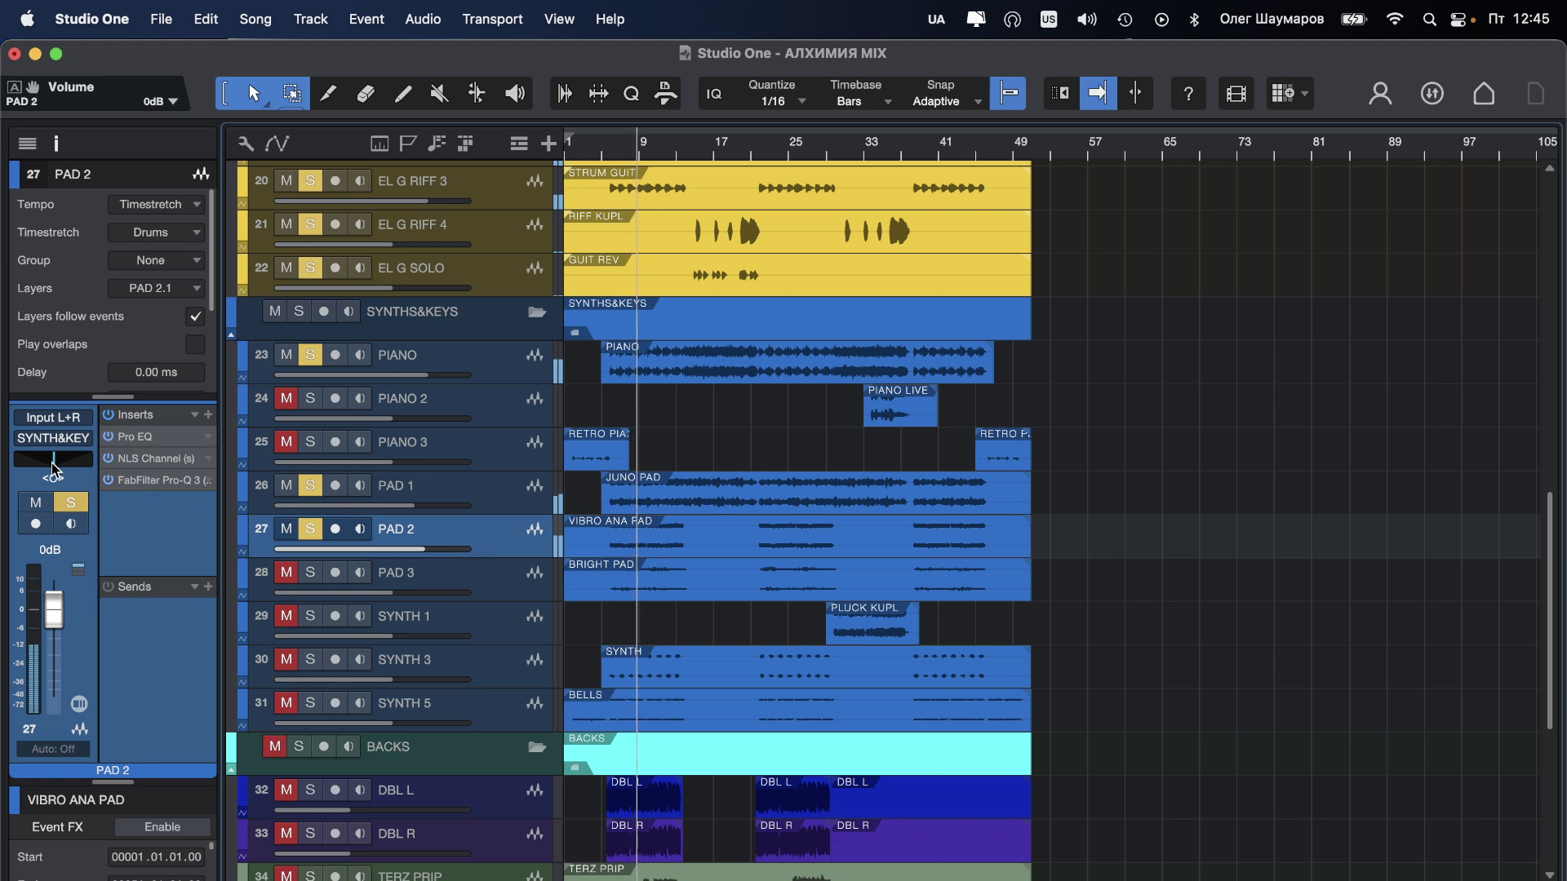
left_click_drag(54, 458, 31, 473)
left_click_drag(54, 618, 60, 626)
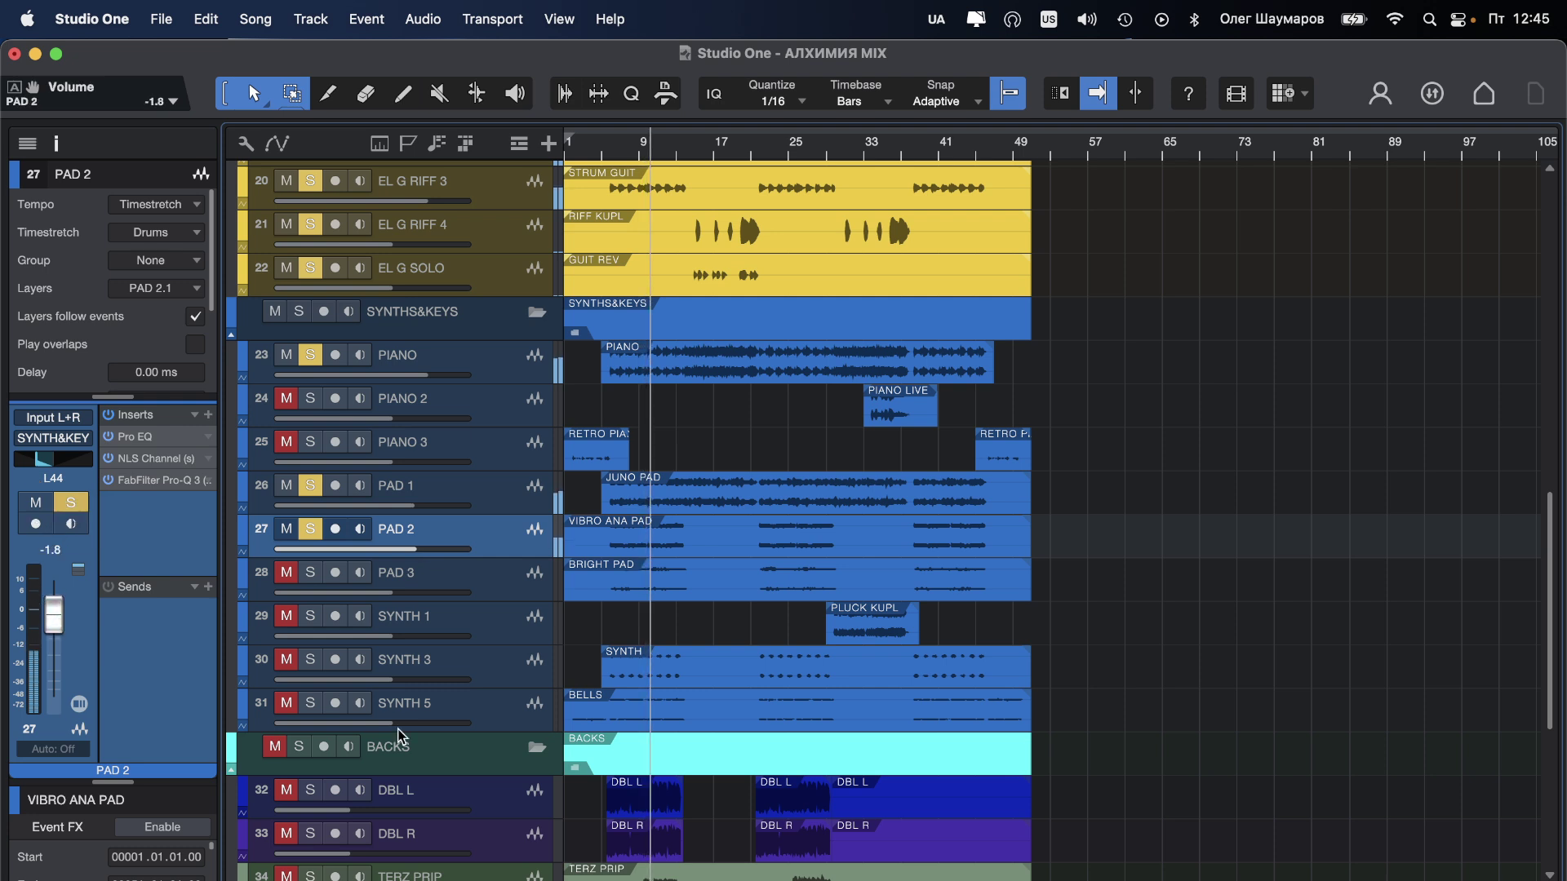
Step: Solo SYNTH 3, set its volume to +2.7 dB and pan it to R48
left_click(439, 683)
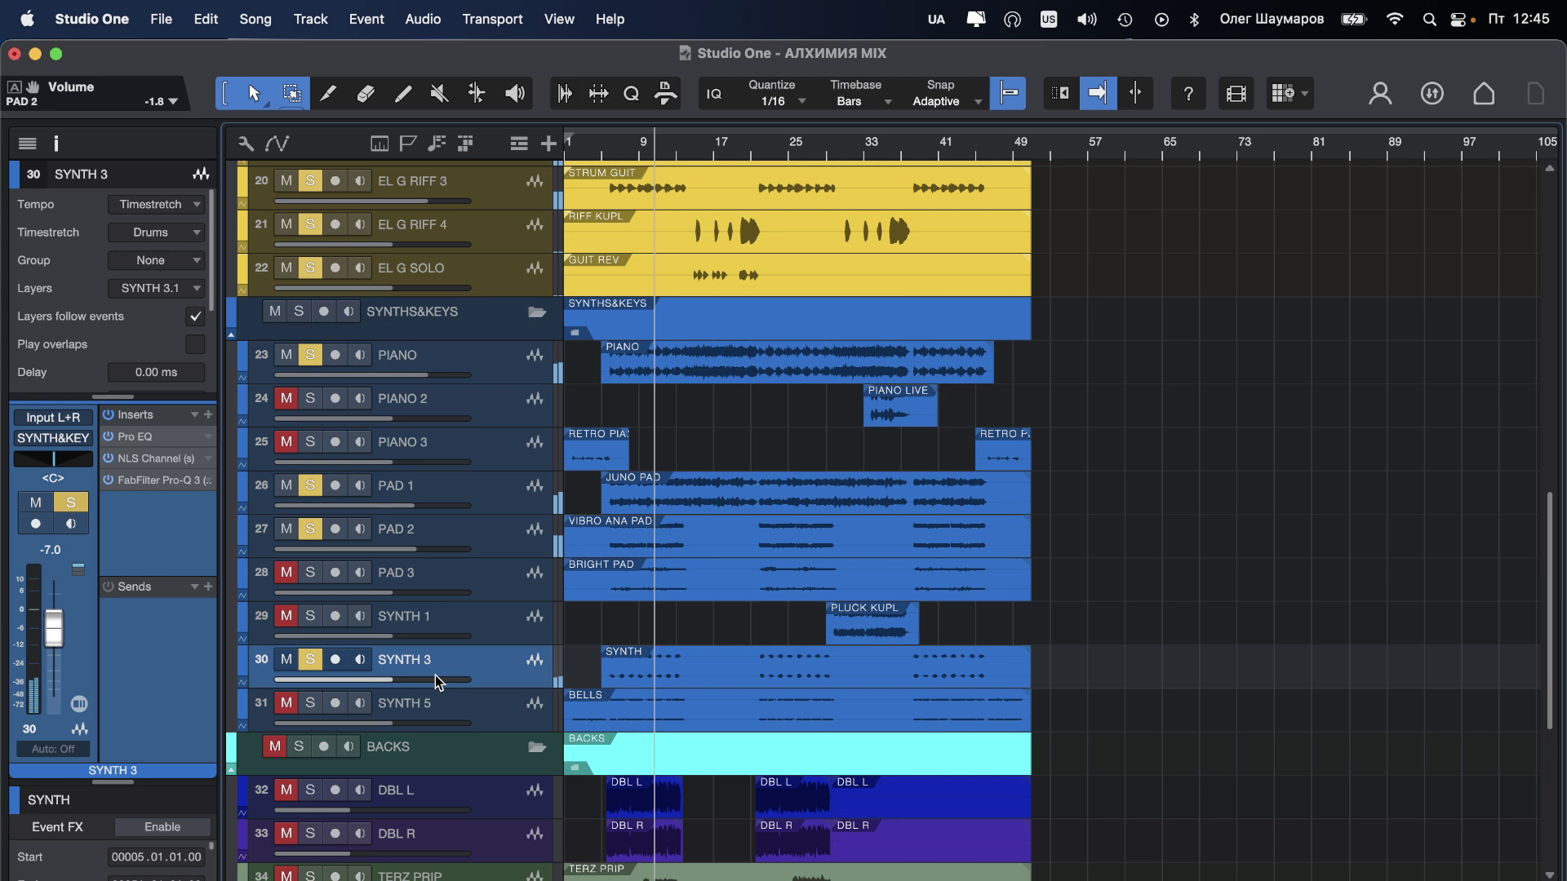
left_click_drag(462, 681, 480, 677)
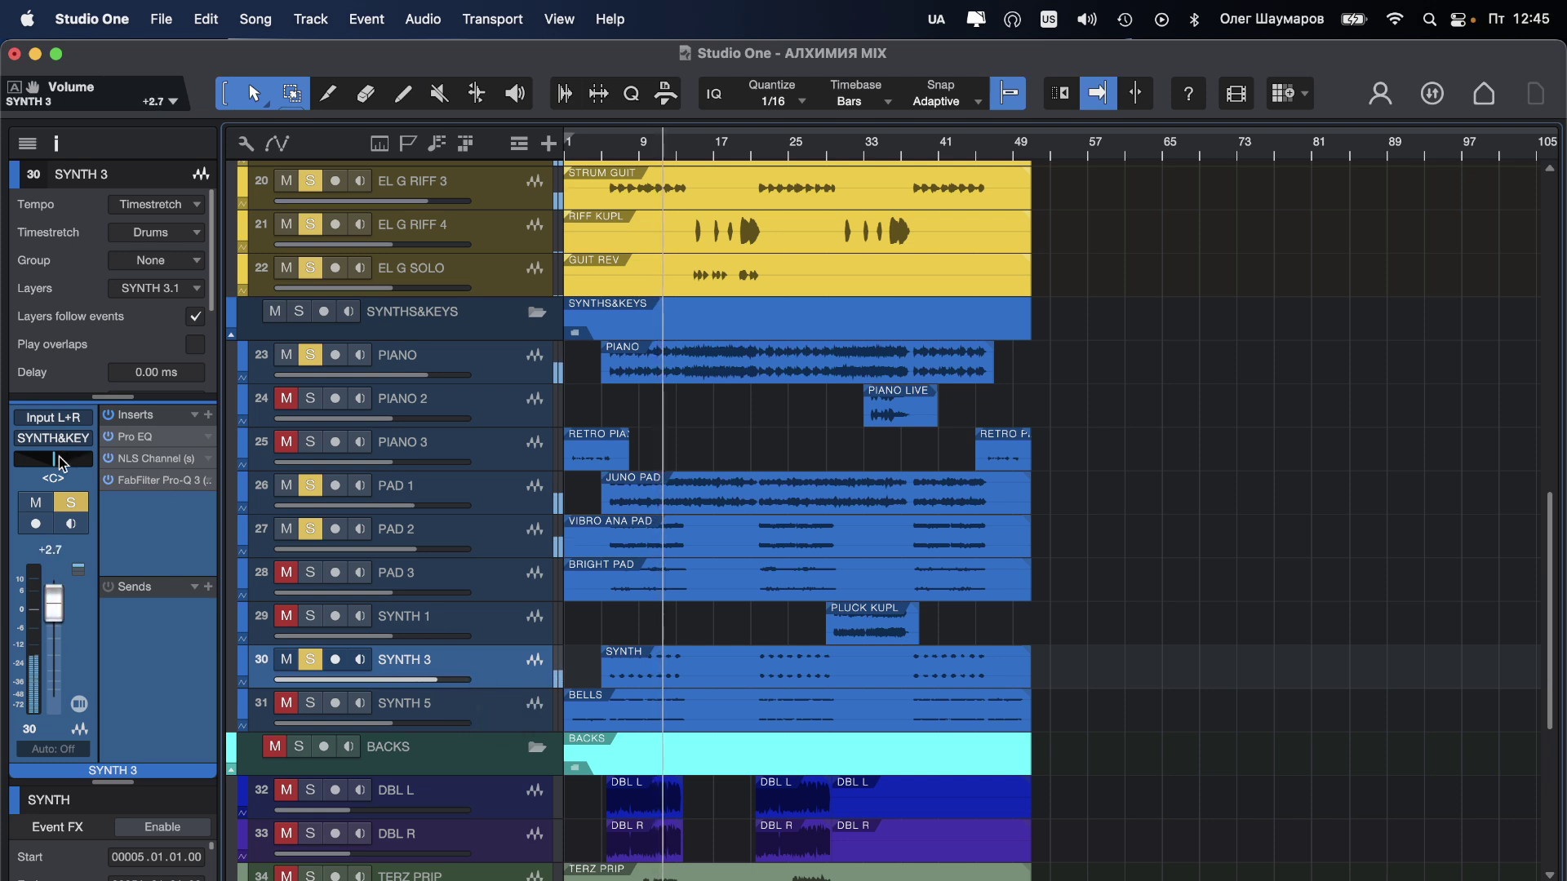
left_click_drag(61, 463, 78, 461)
Step: Add a RAUM send to SYNTH 3 with its level at +4.2 dB
left_click(210, 587)
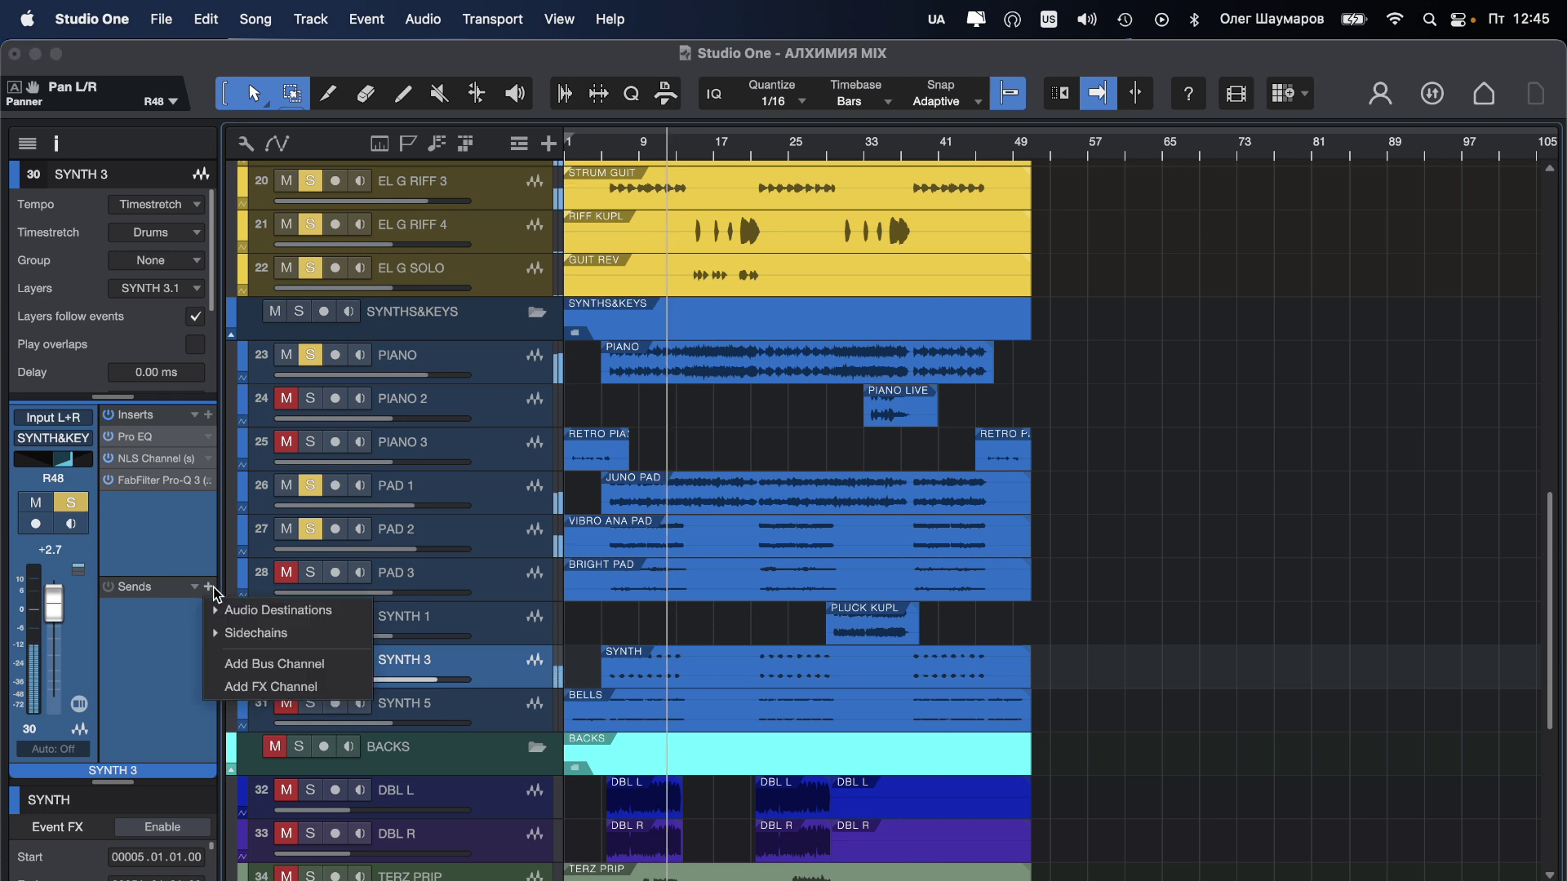
left_click(215, 434)
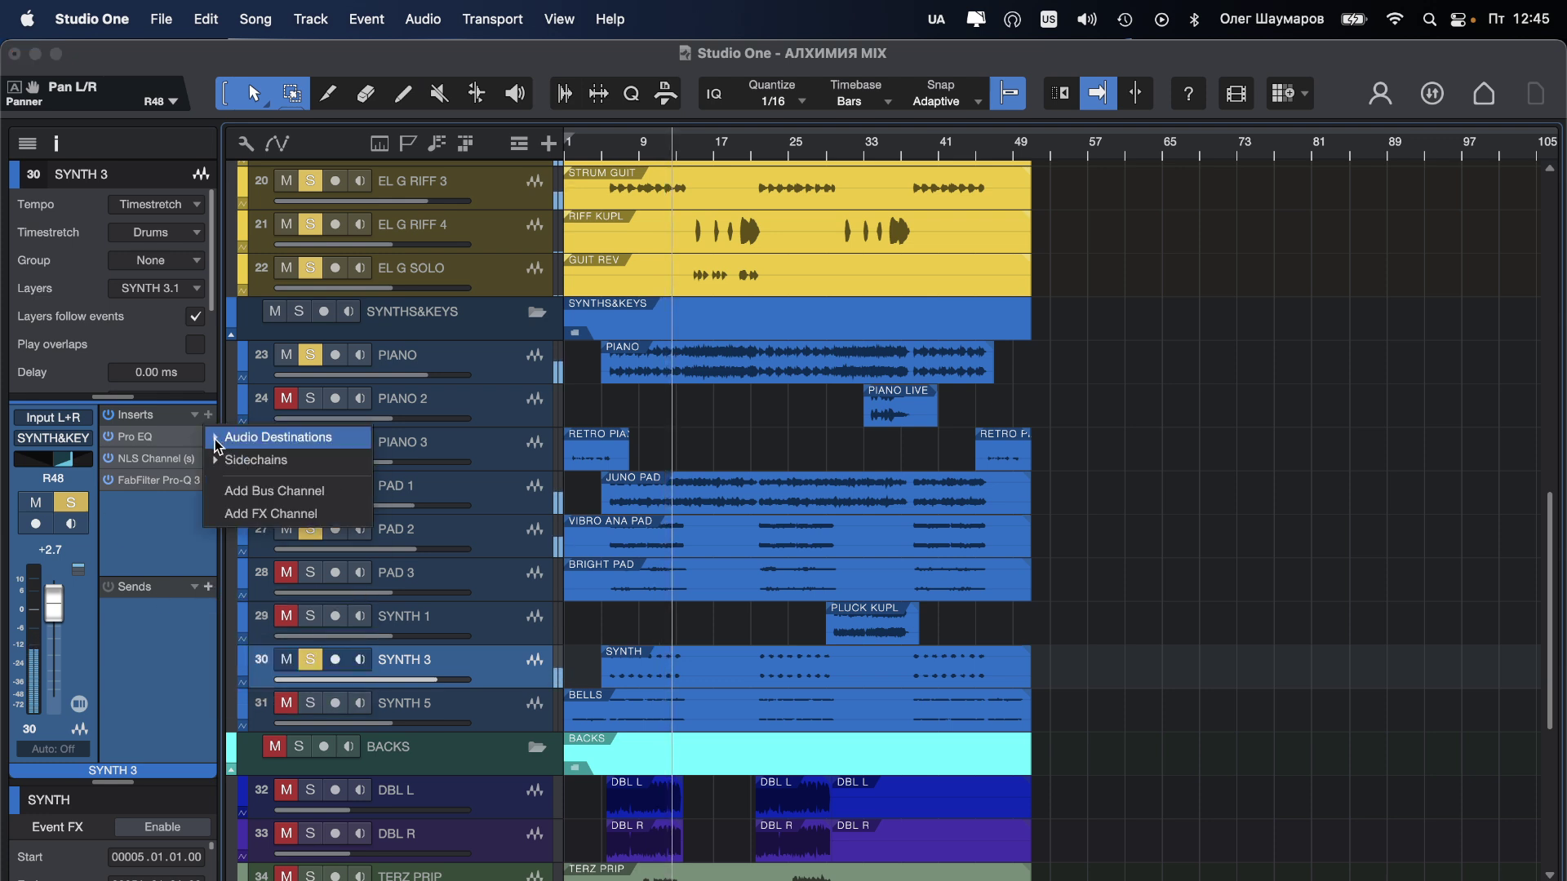
left_click(217, 443)
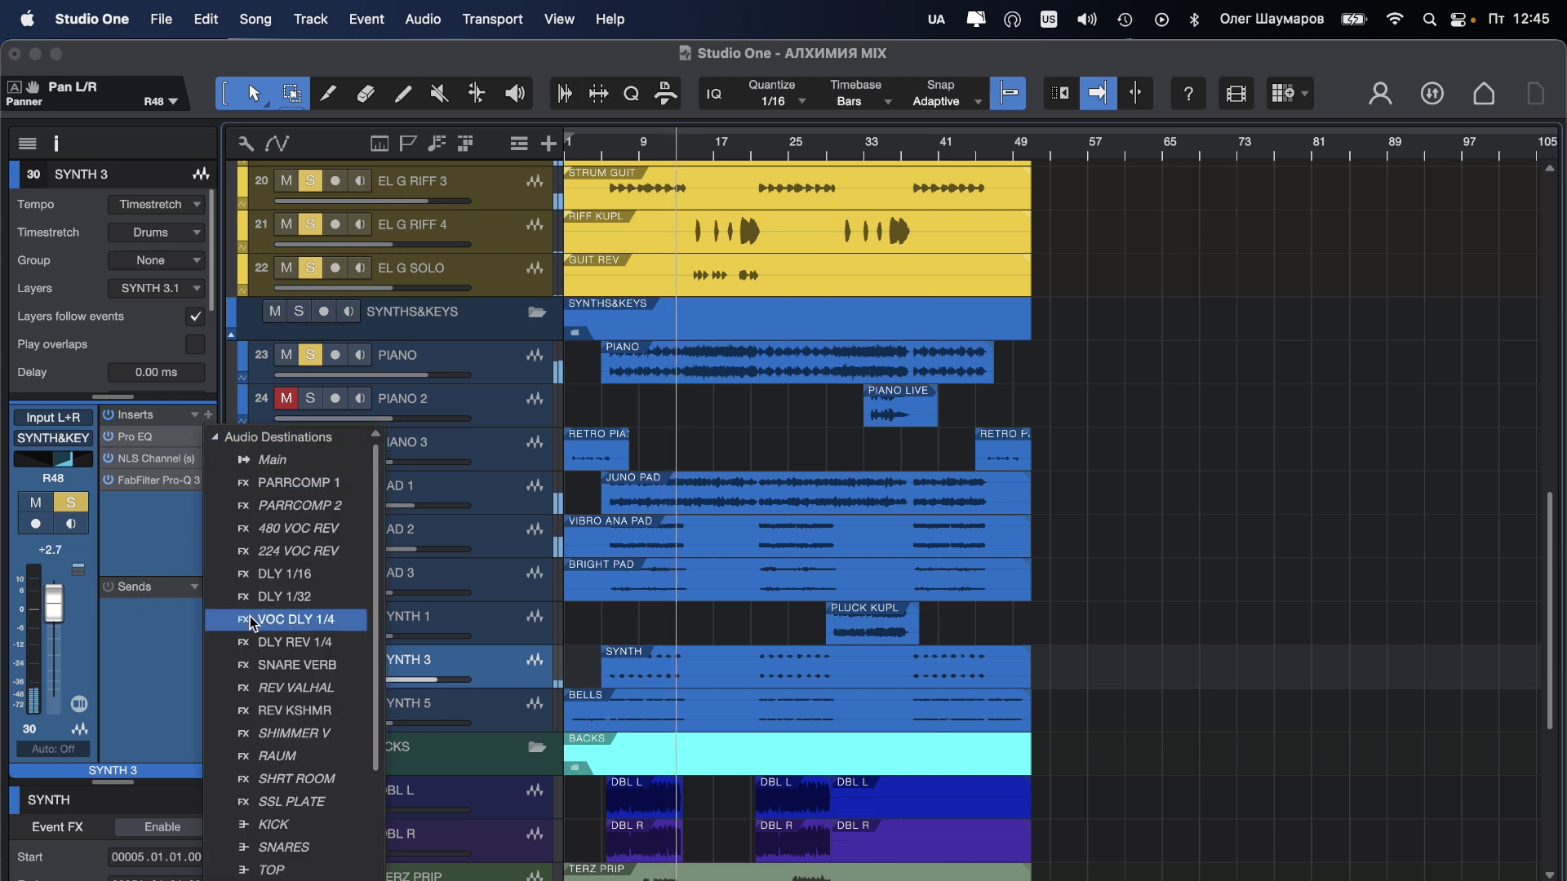
left_click(298, 756)
left_click_drag(174, 629, 204, 635)
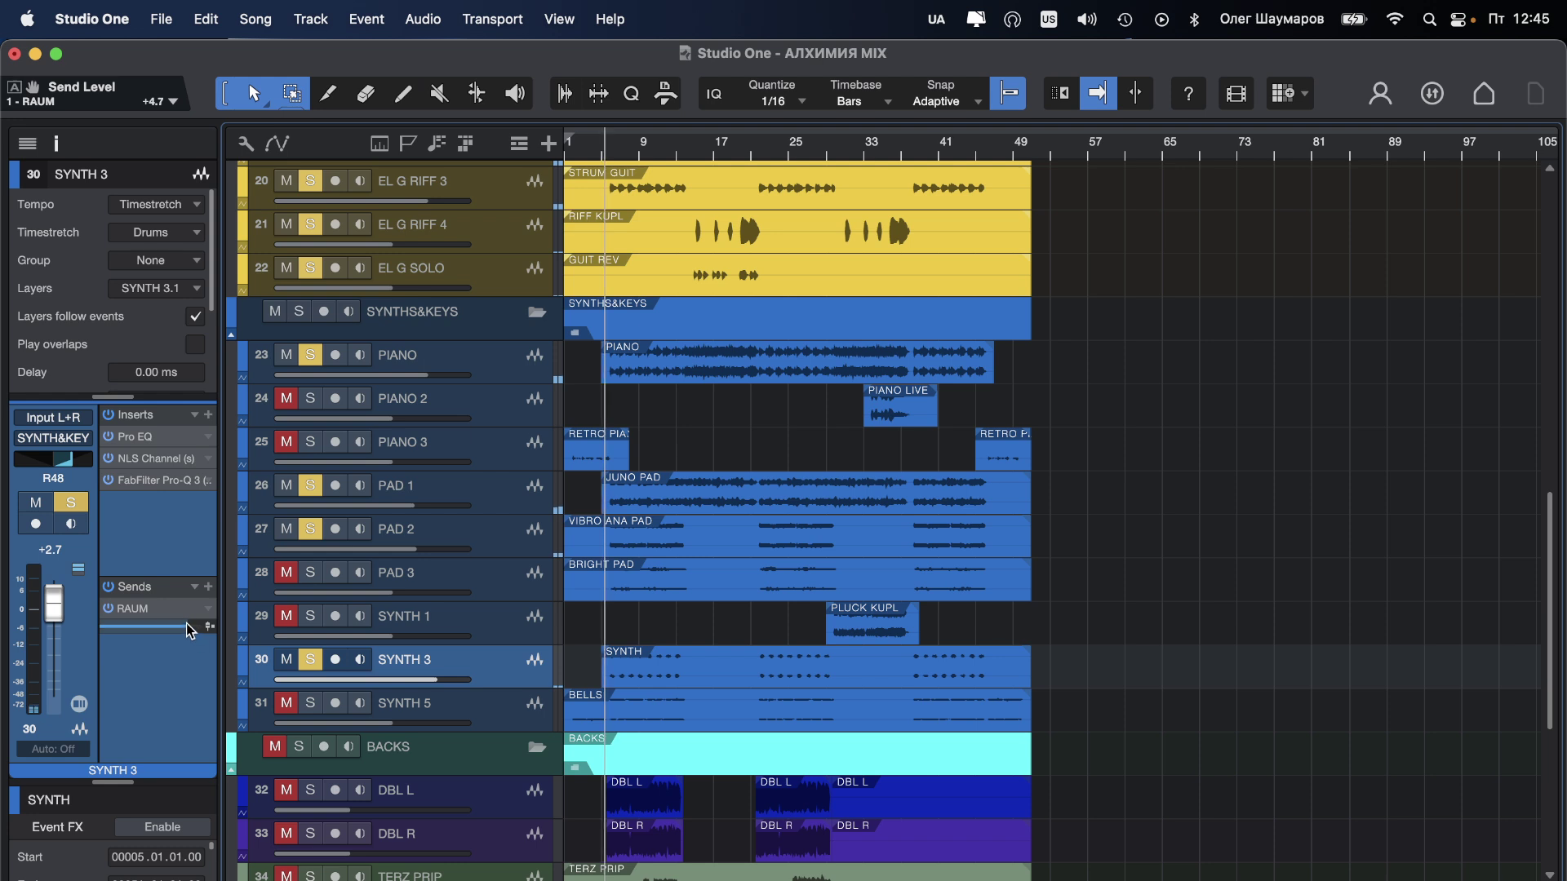
mouse_move(186, 624)
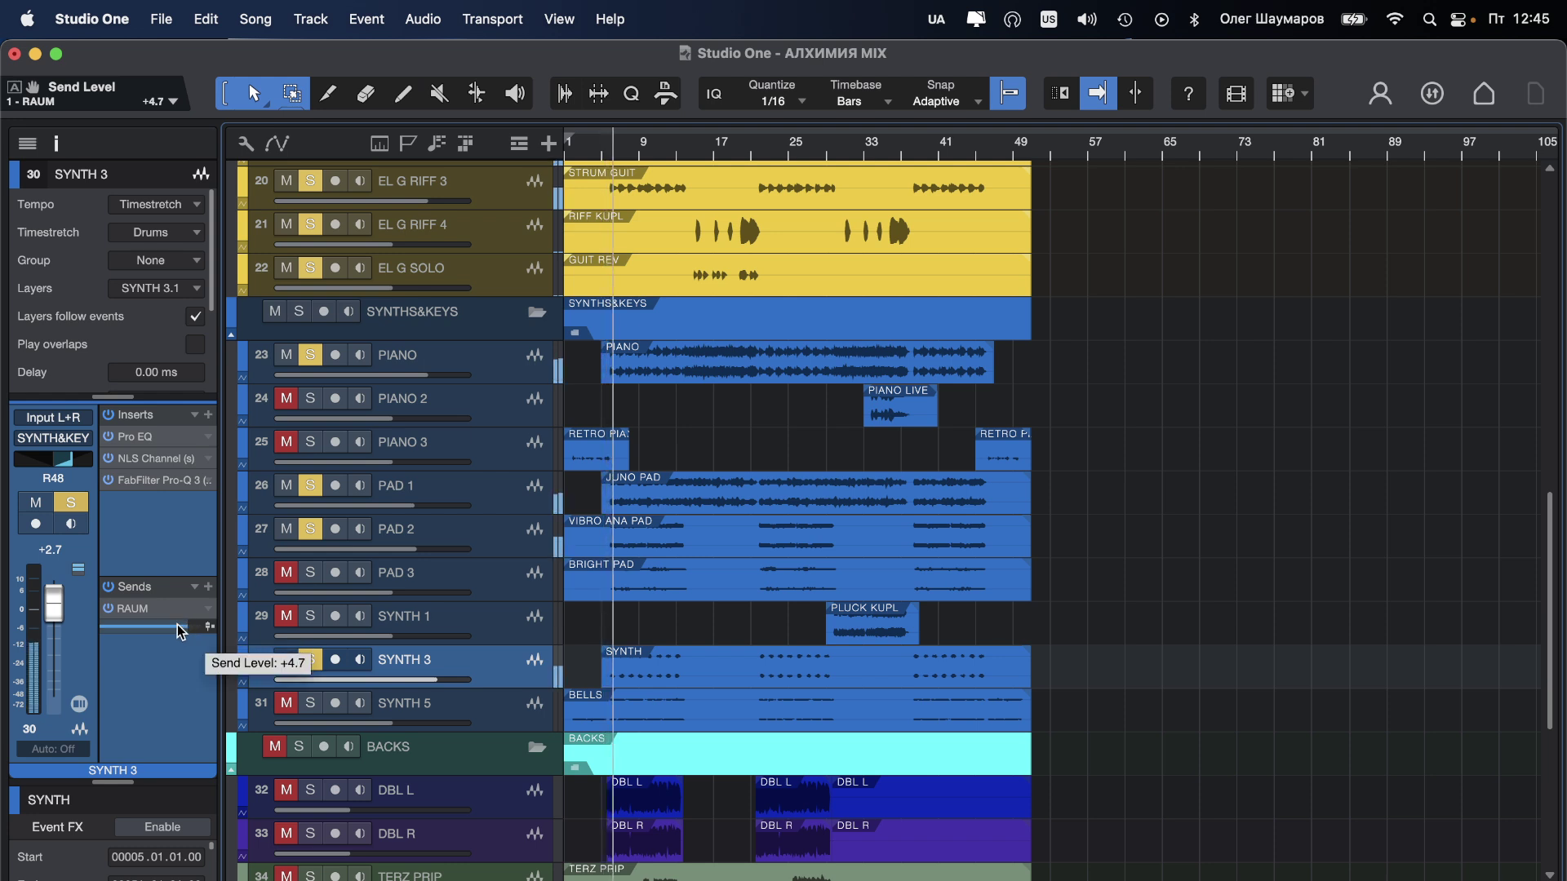
mouse_move(178, 624)
left_mouse_down()
mouse_move(188, 646)
mouse_move(199, 625)
left_mouse_up()
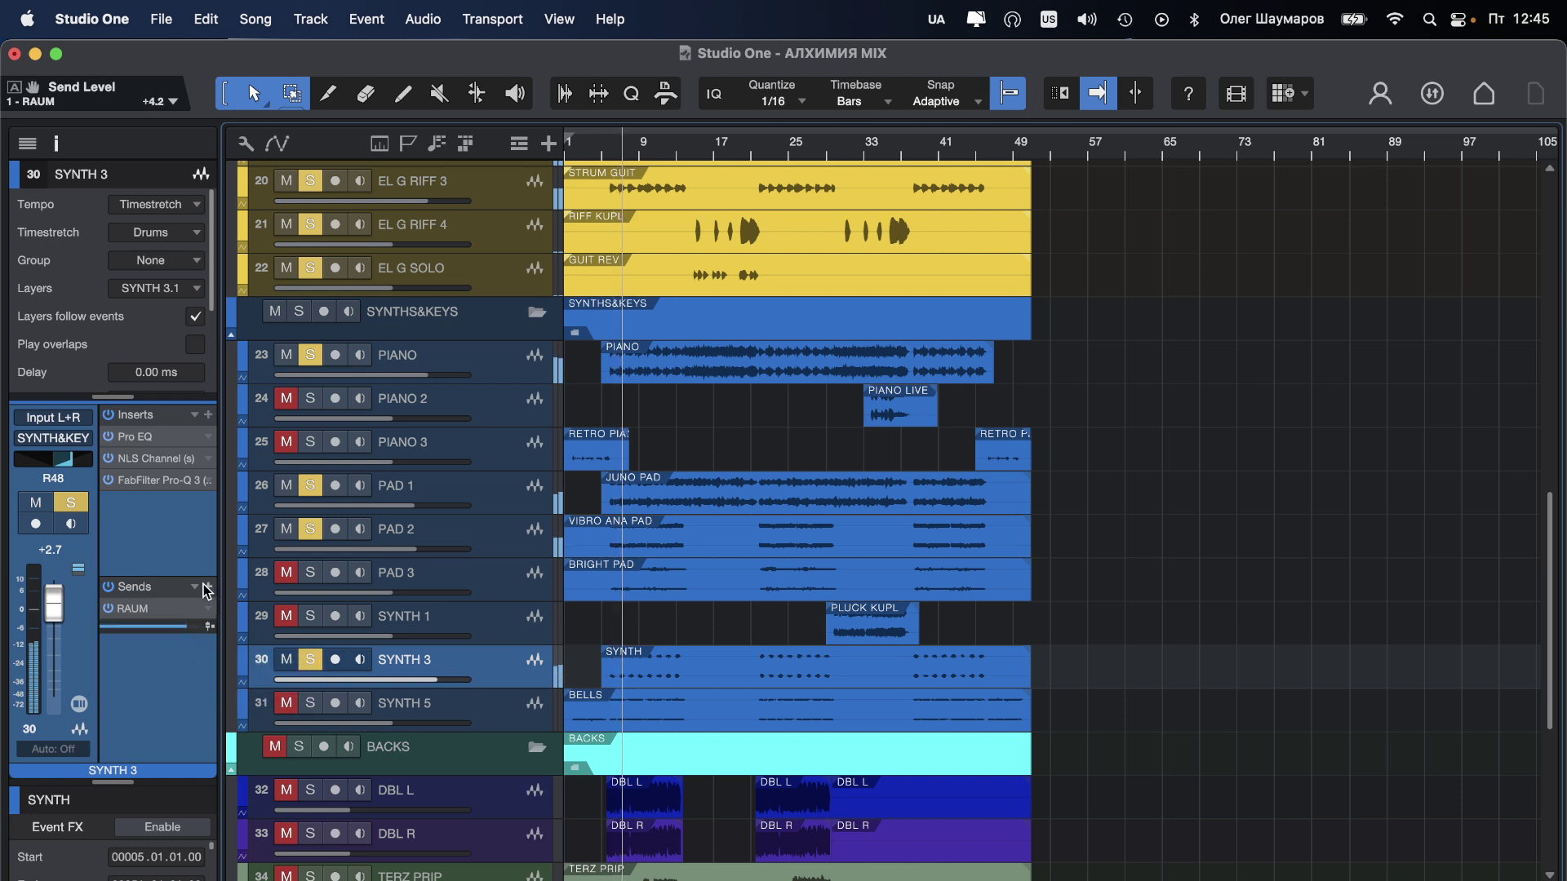
Step: Add a VOC DLY 1/4 send to SYNTH 3 at +2.2 dB and save the song
left_click(207, 589)
left_click(210, 602)
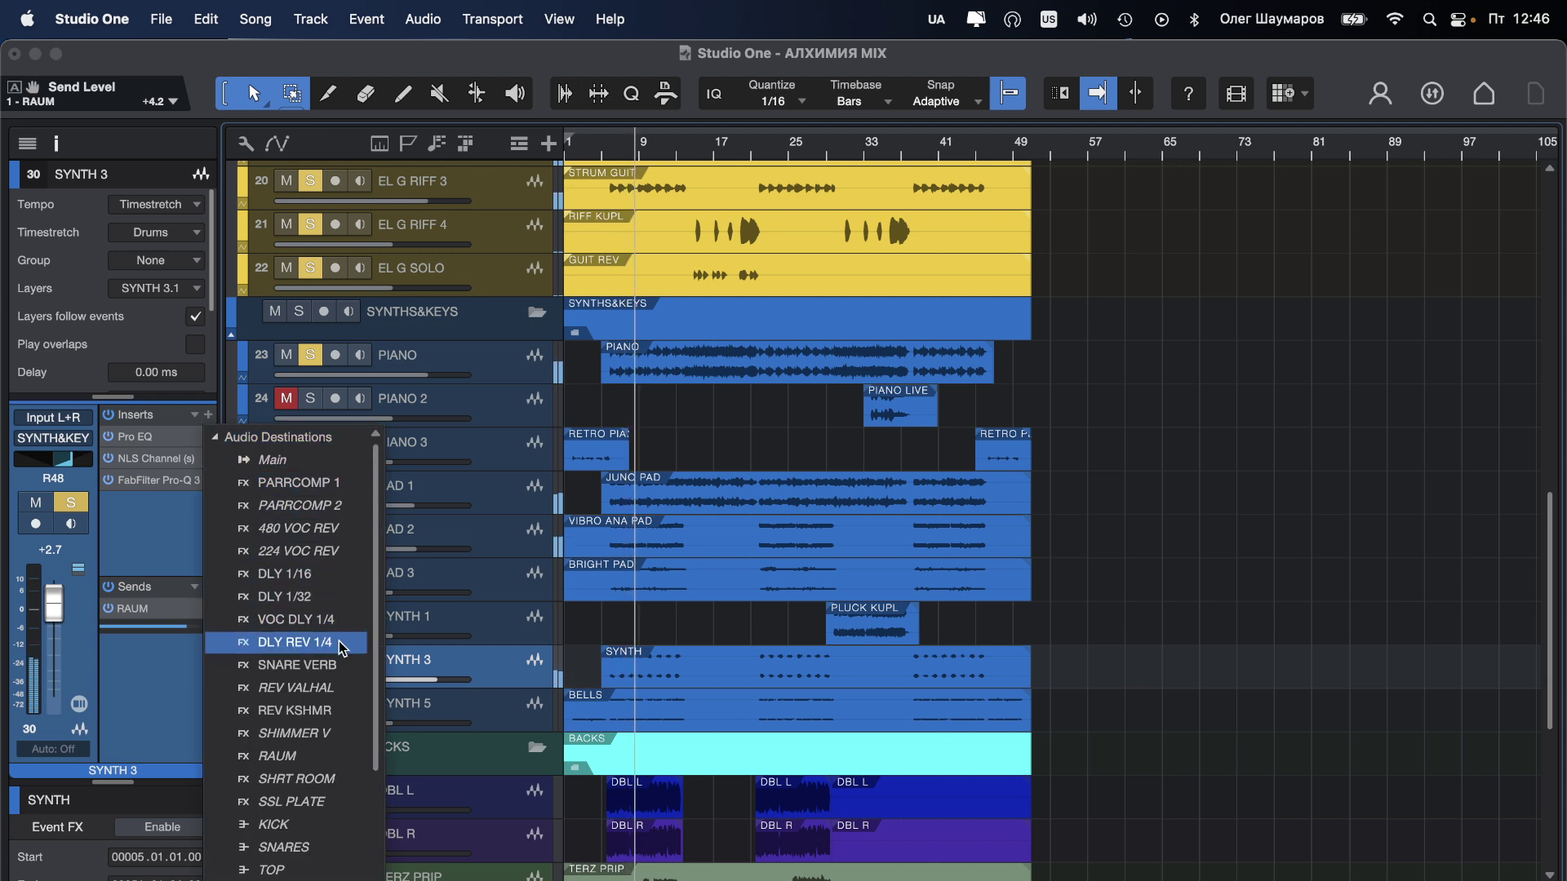
left_click(326, 620)
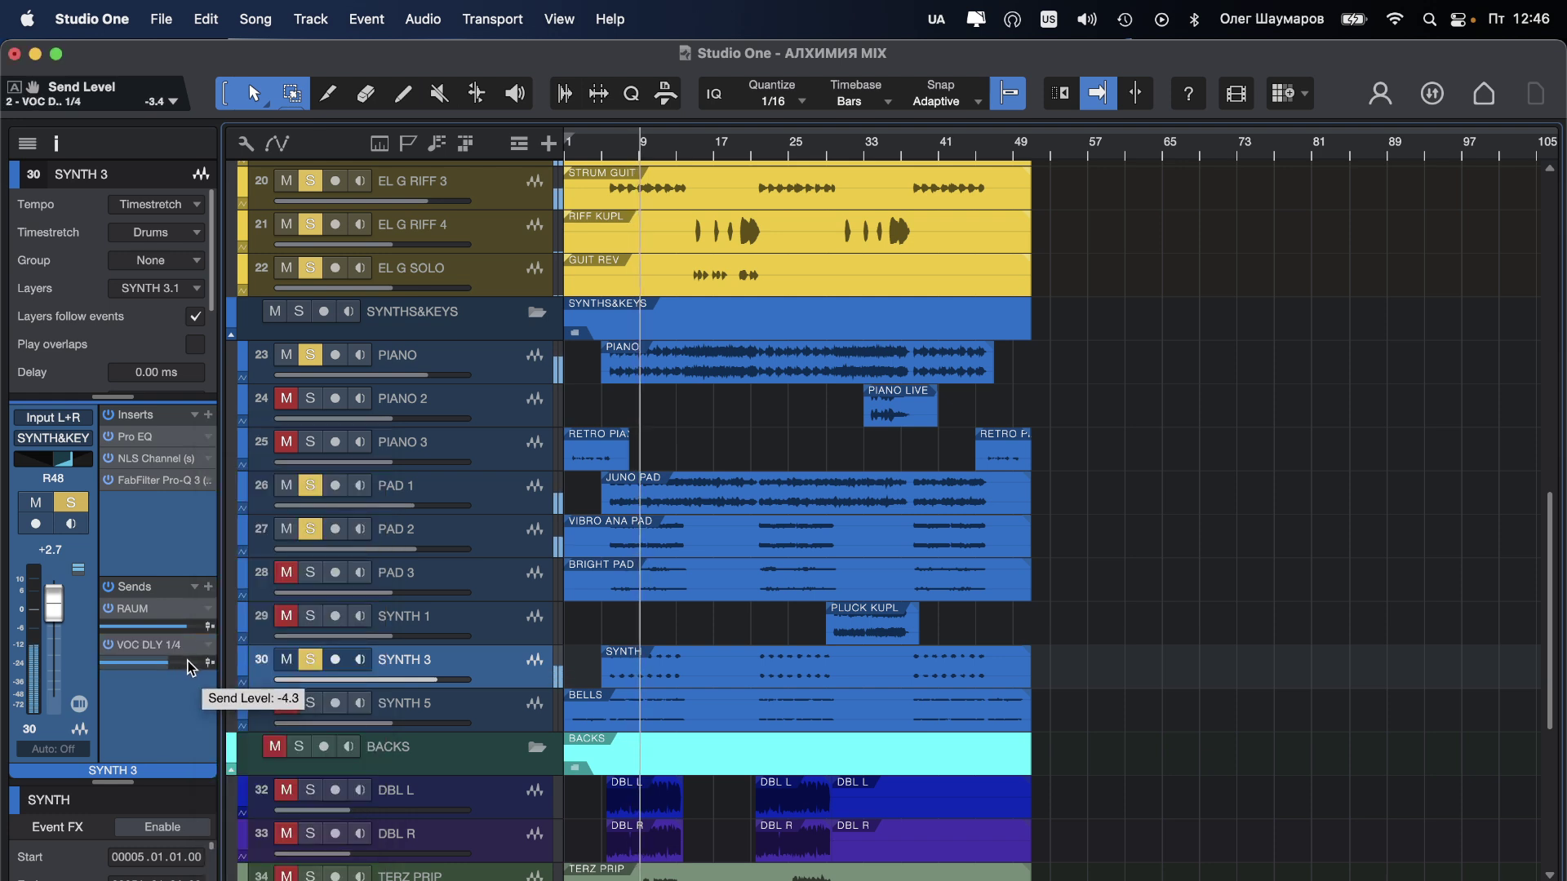
left_click_drag(188, 662, 199, 663)
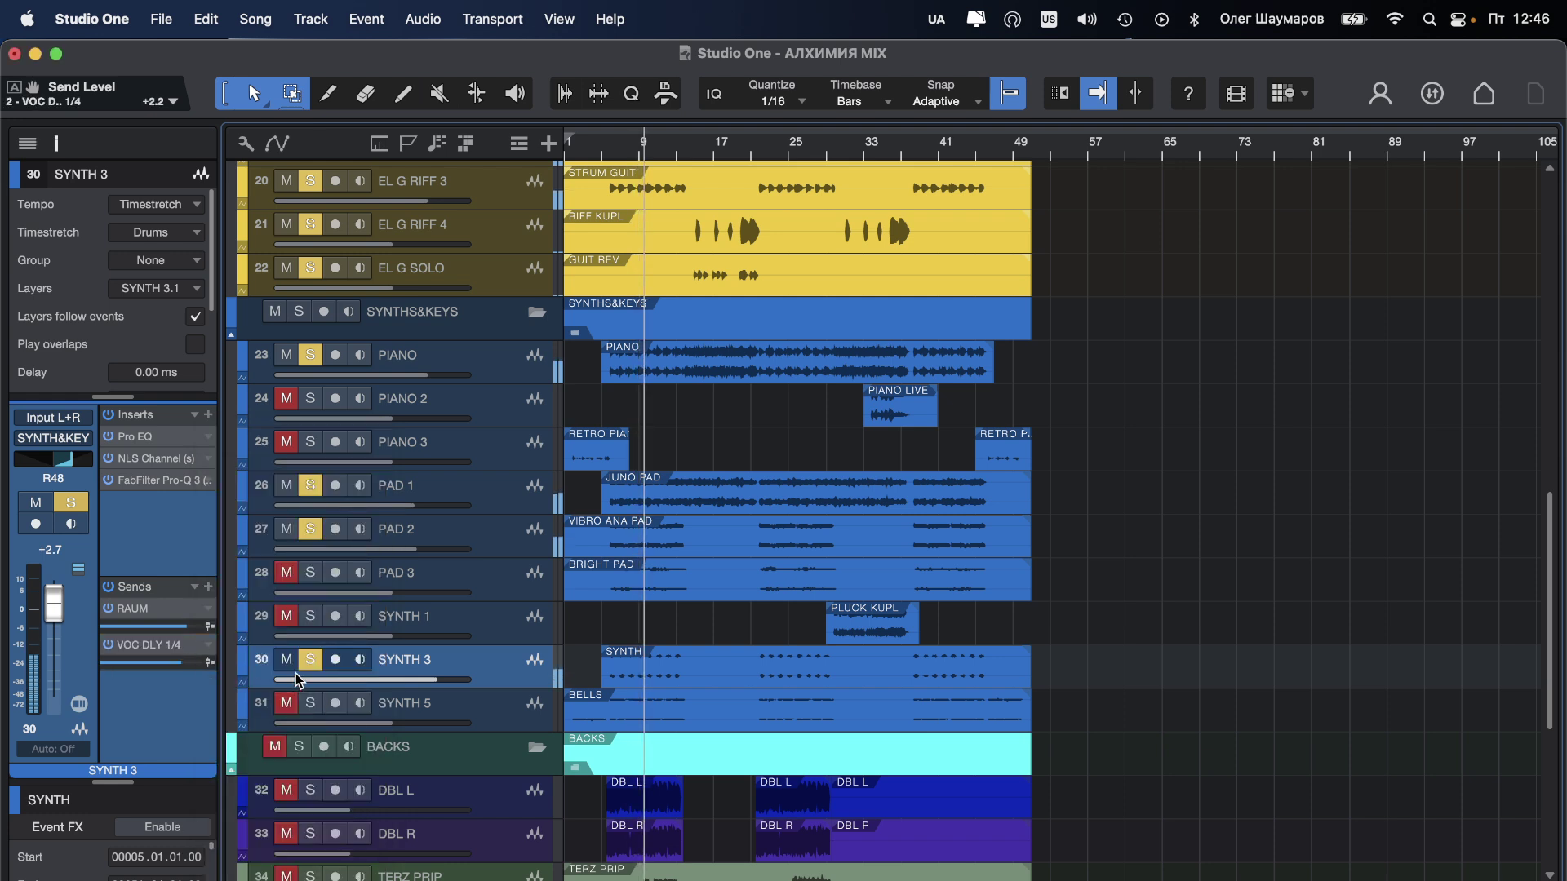
key("super+s")
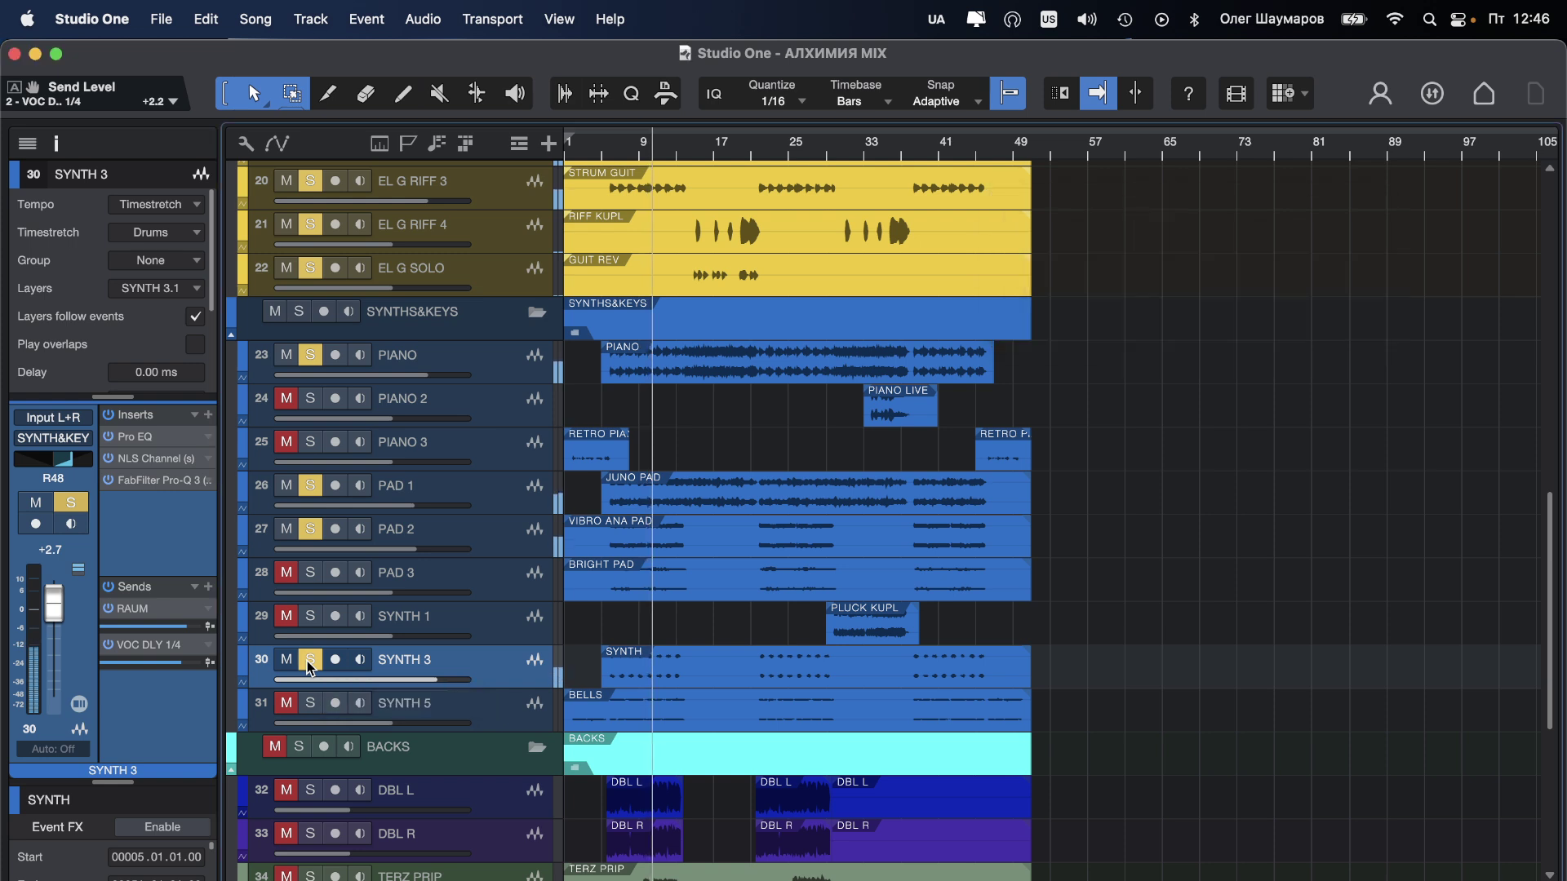
Step: Solo SYNTH 5 and set its volume to +7.0 dB
left_click(317, 703)
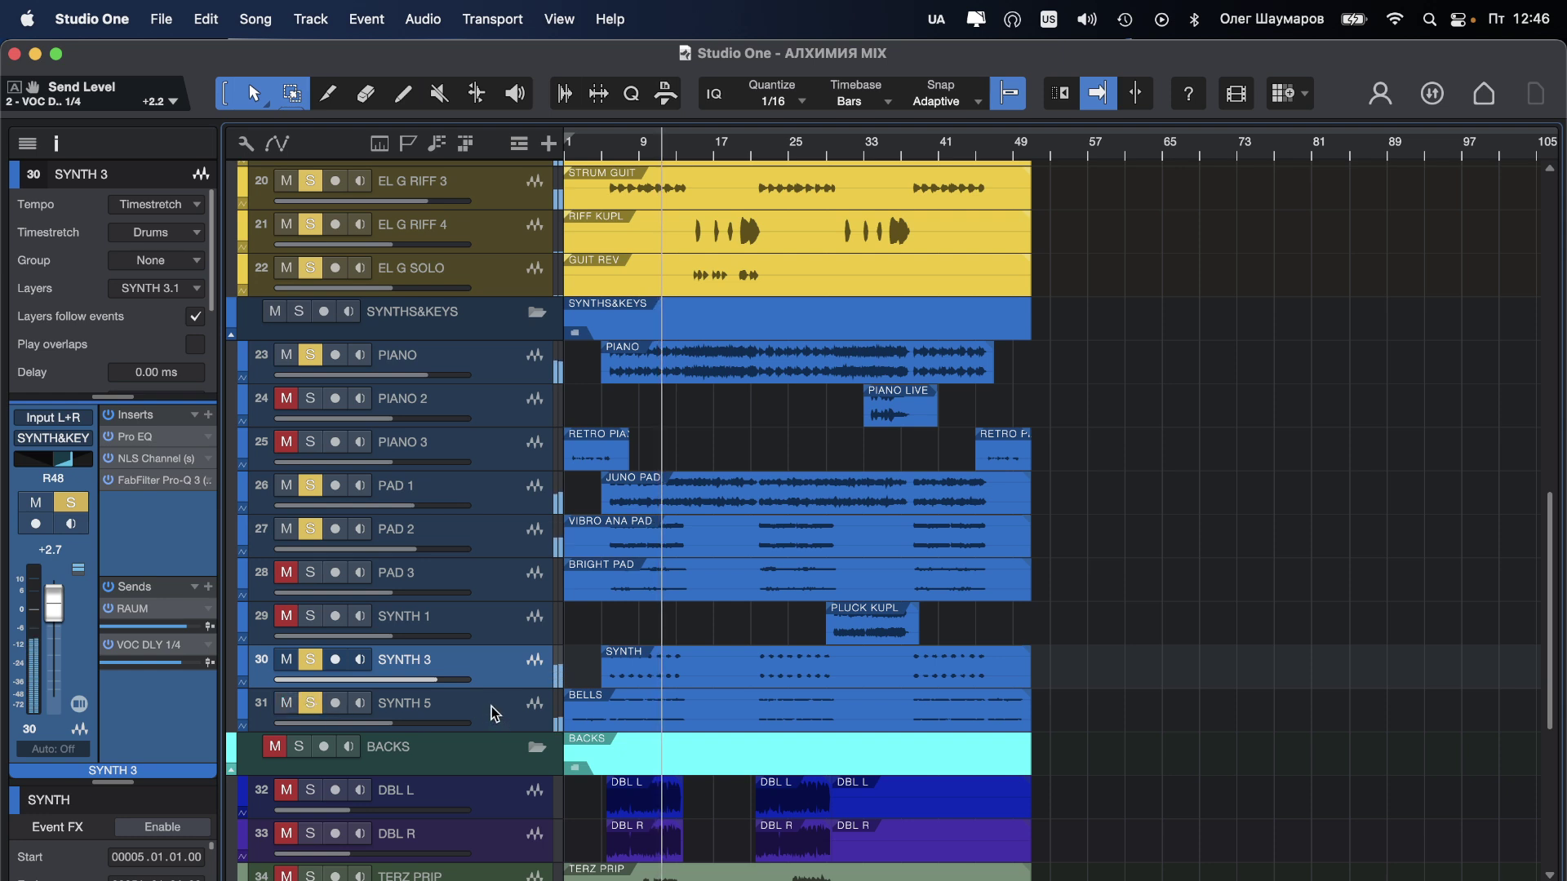
left_click(457, 714)
left_click_drag(448, 718, 499, 721)
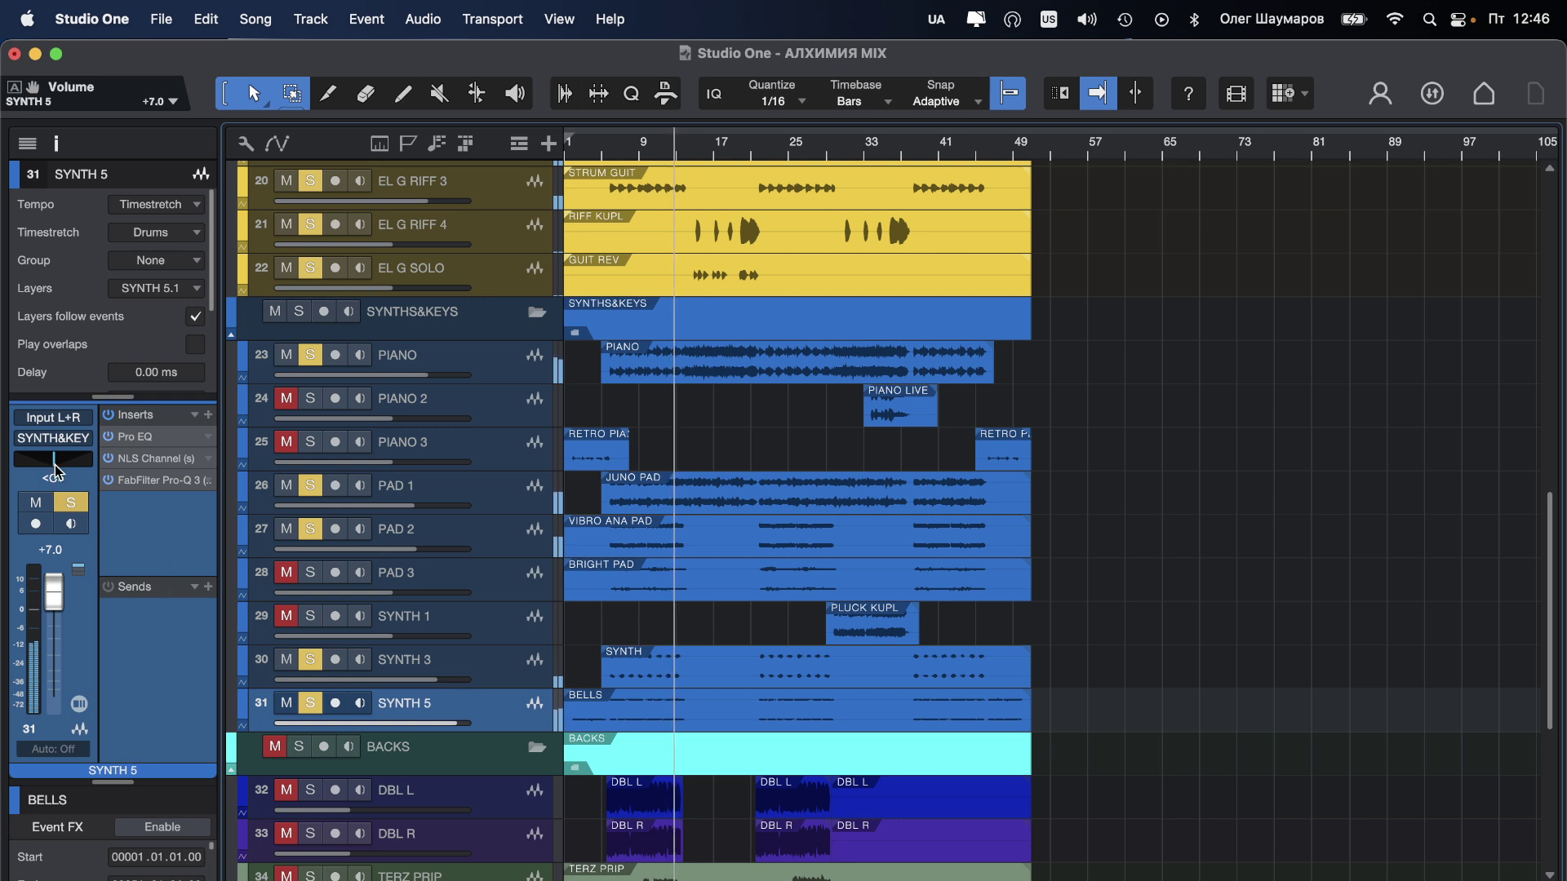
Step: Raise the clip gain of the BELLS event on SYNTH 5 and replay from around bar 7 with autoscroll on
left_click(664, 715)
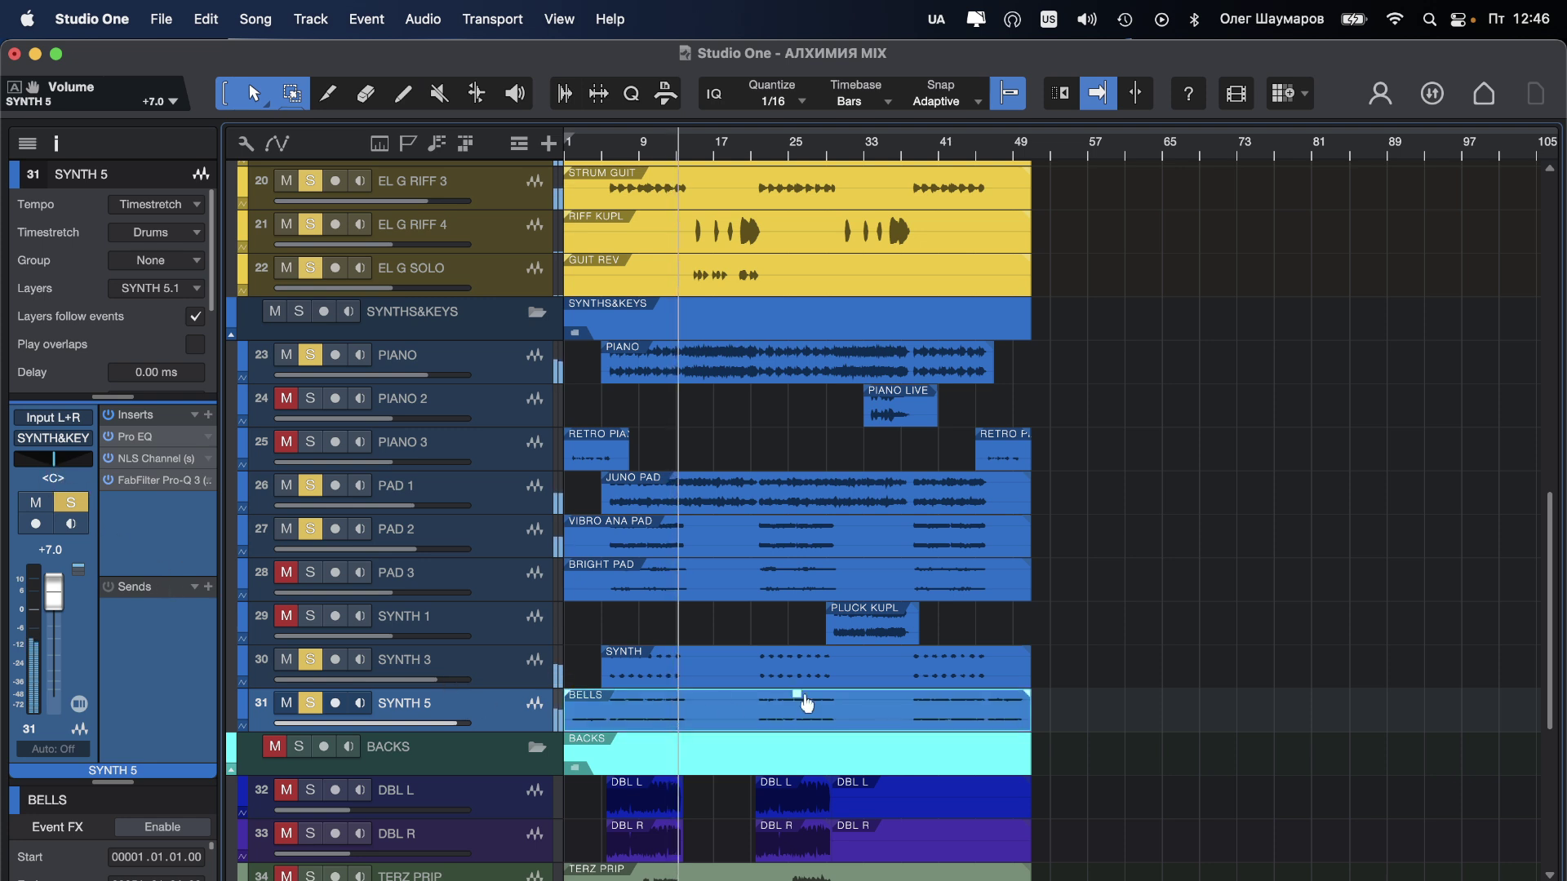
left_click_drag(799, 698, 771, 673)
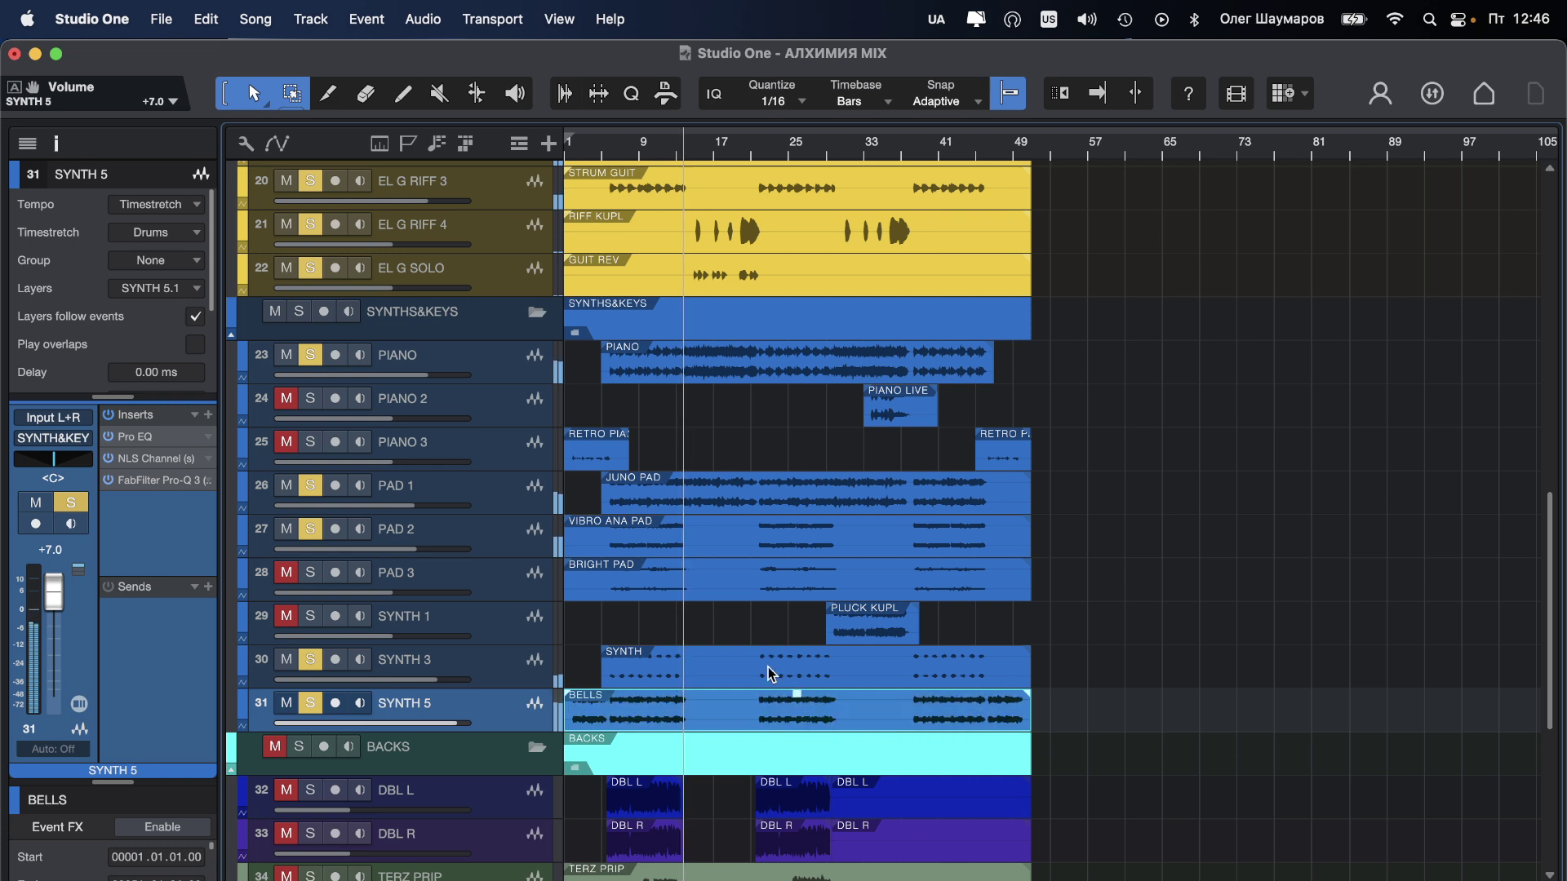
left_click(624, 148)
key("f")
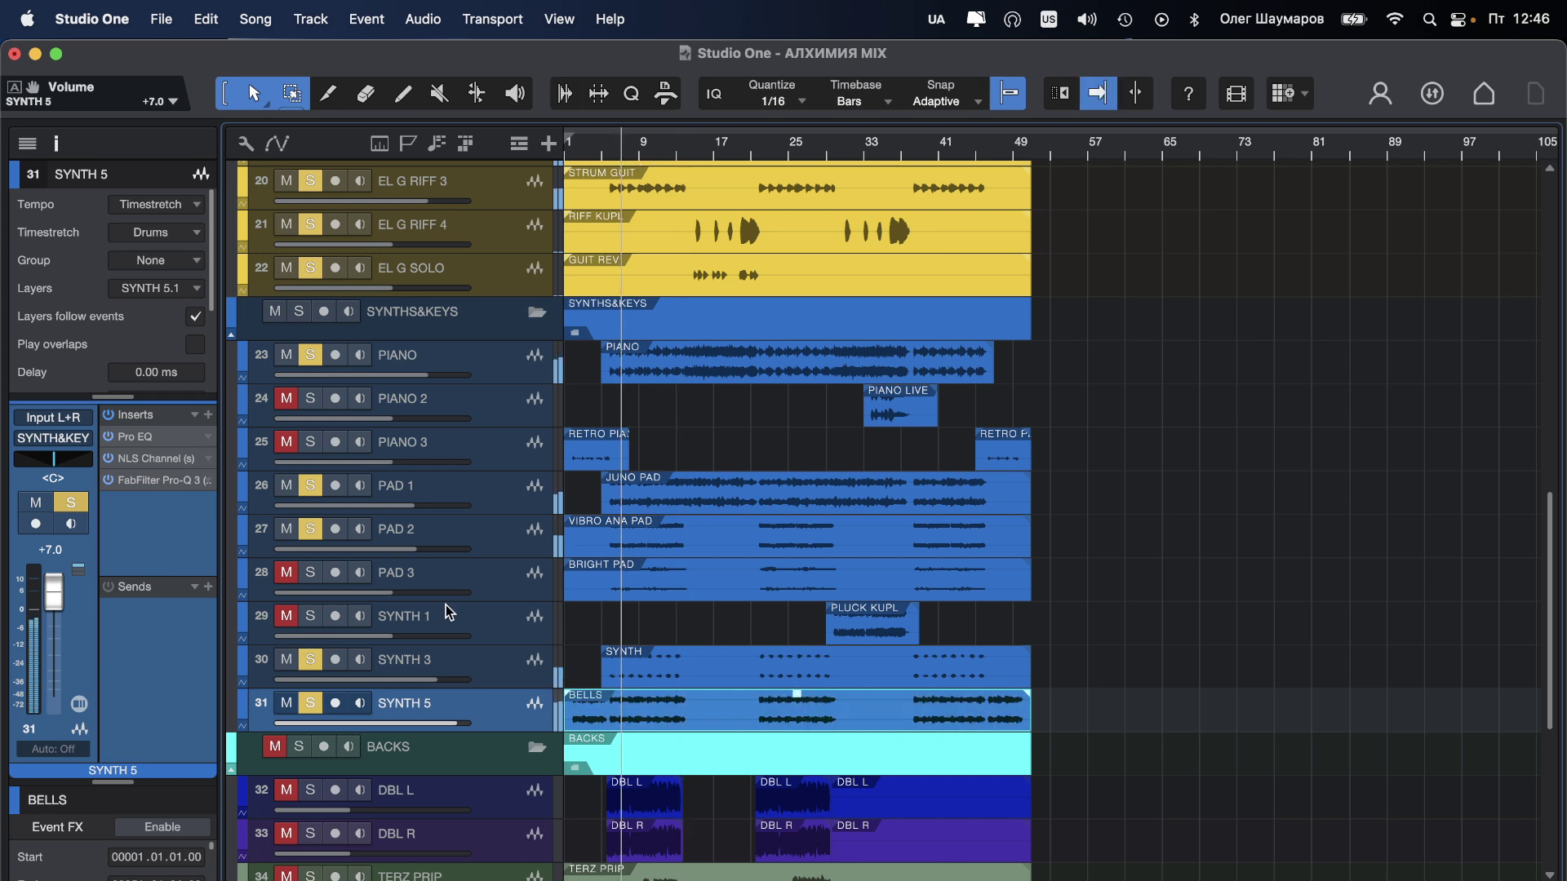
Step: Set SYNTH 5's volume to +2.9 dB and move the track directly below PAD 3
scroll(413, 723, "down", 5)
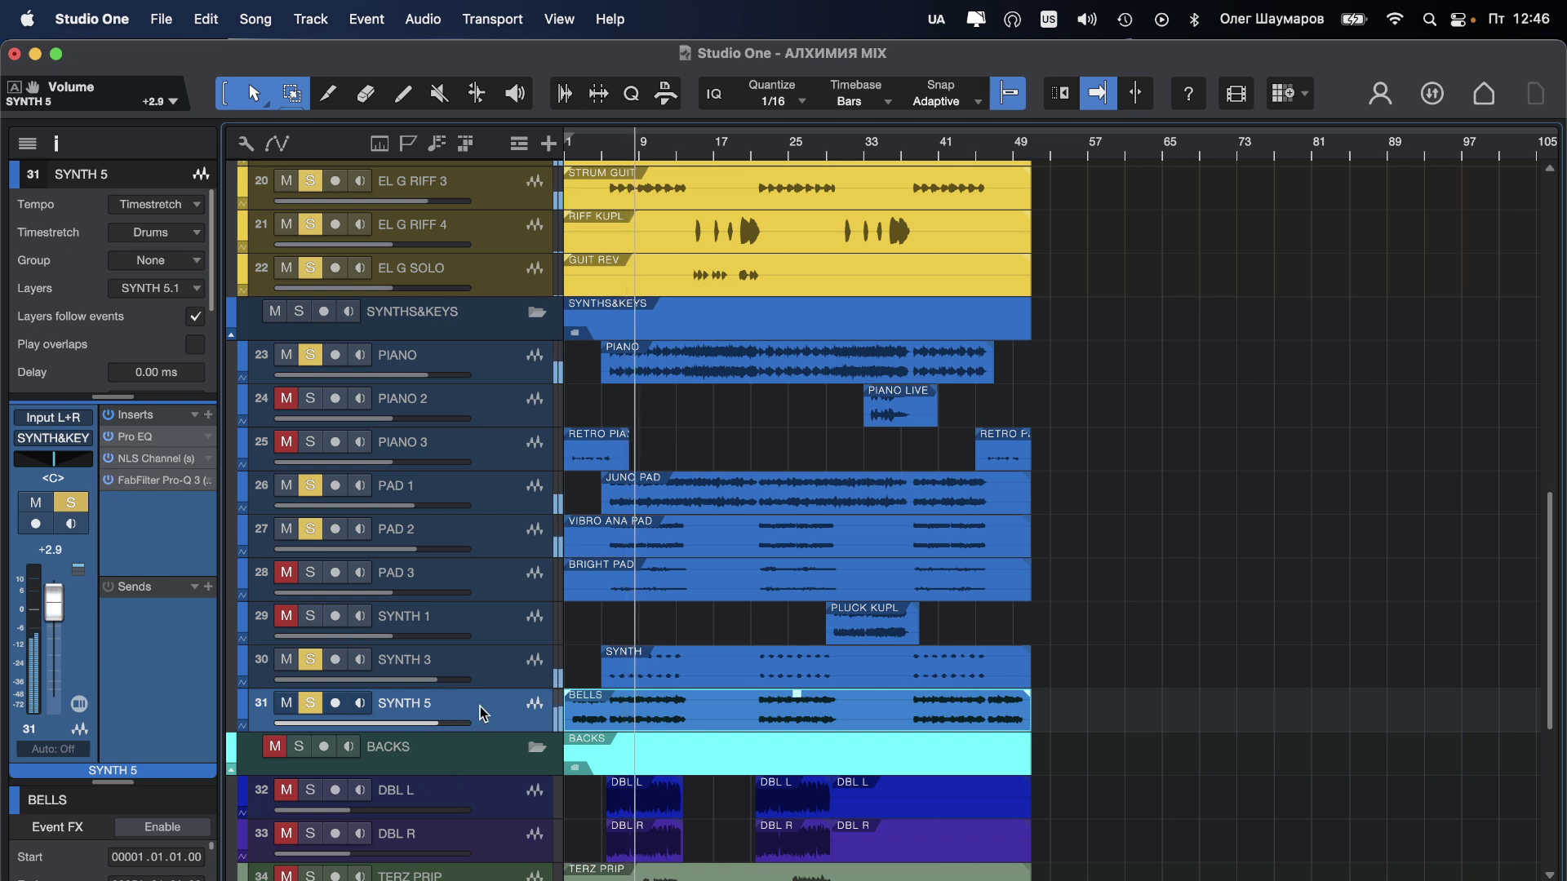
left_click_drag(479, 707, 483, 597)
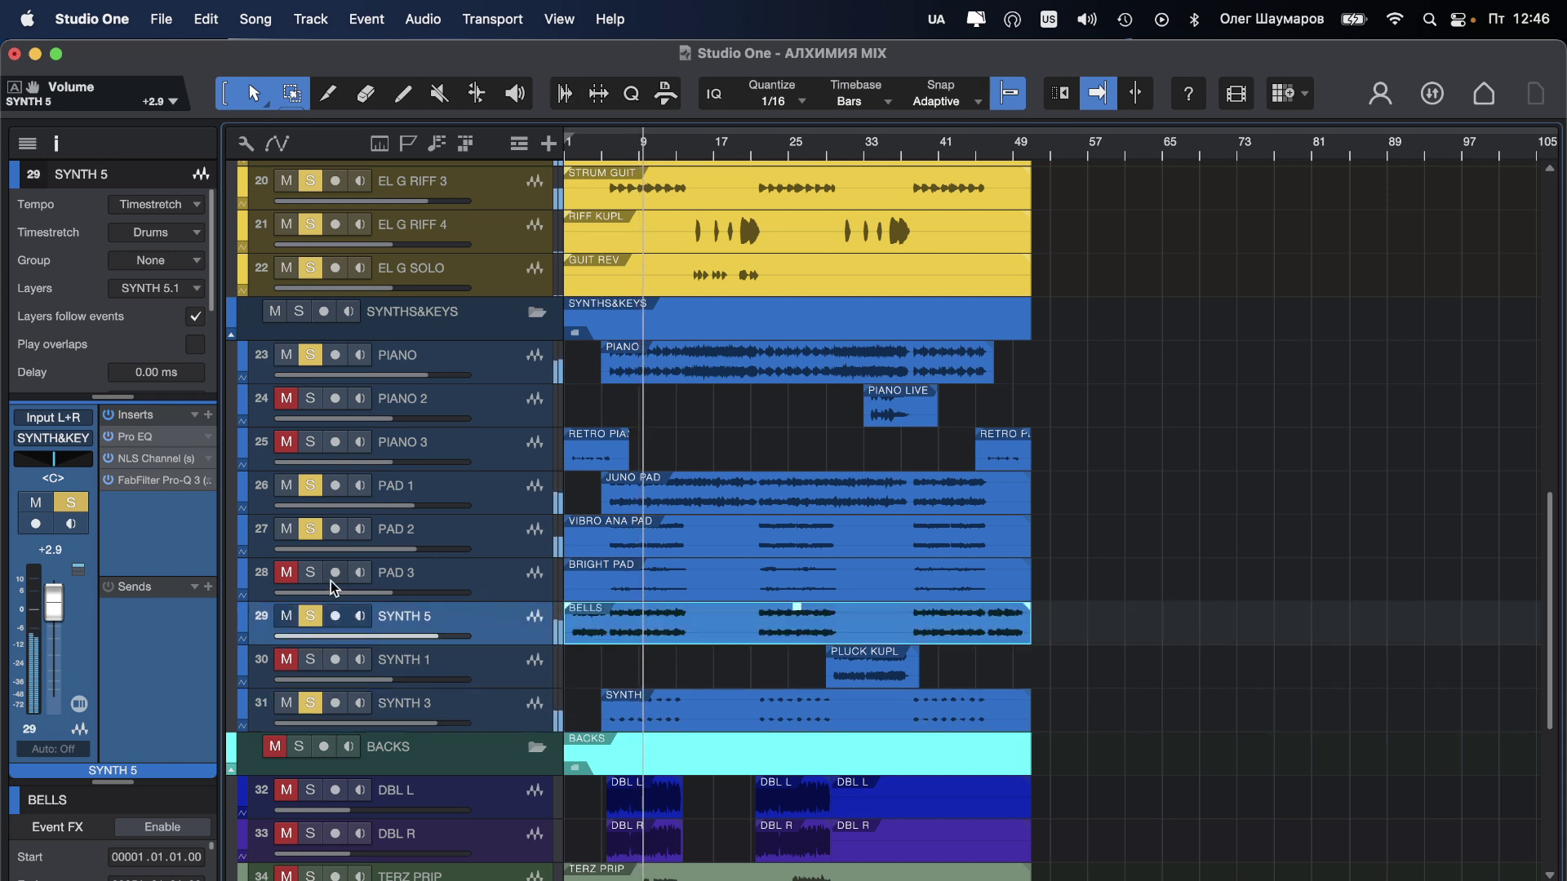
Step: Solo PAD 3 and take SYNTH 5 and SYNTH 3 out of solo
left_click(449, 574)
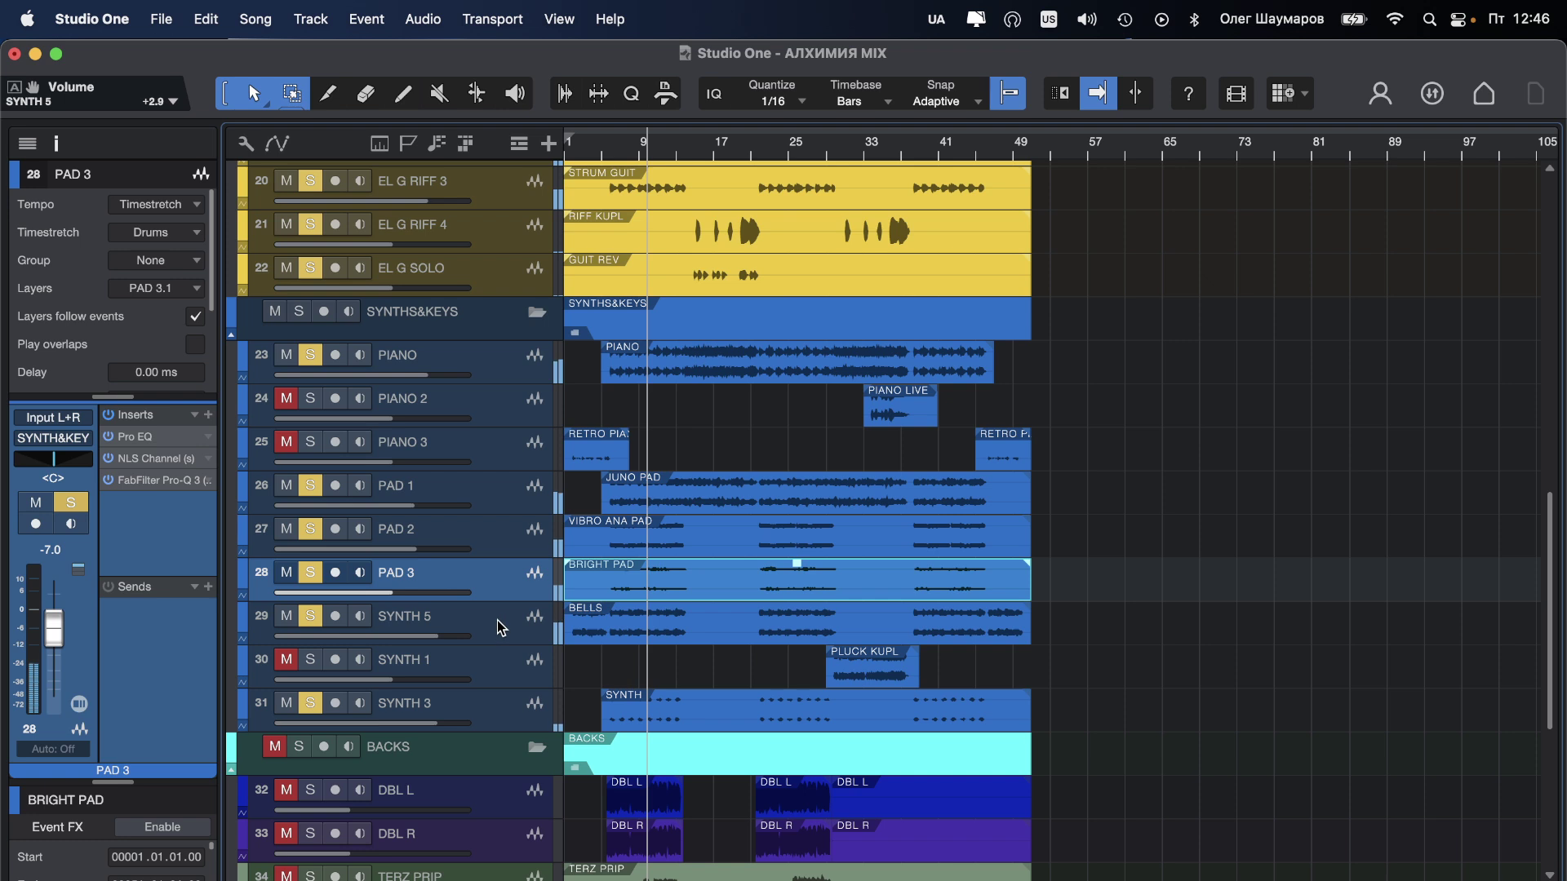
left_click(450, 529)
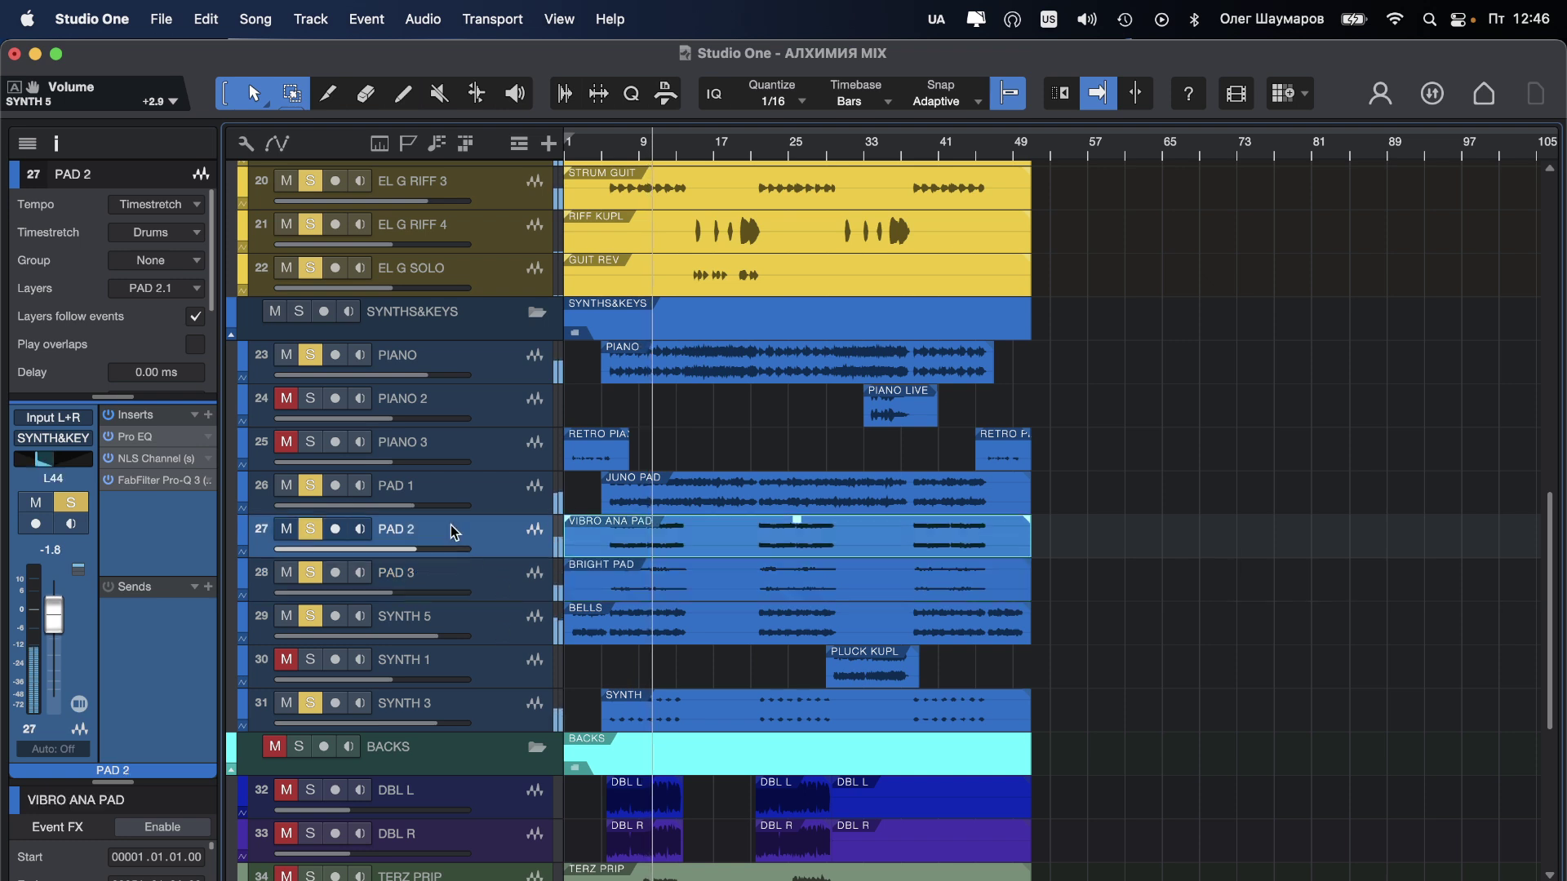
left_click(485, 574)
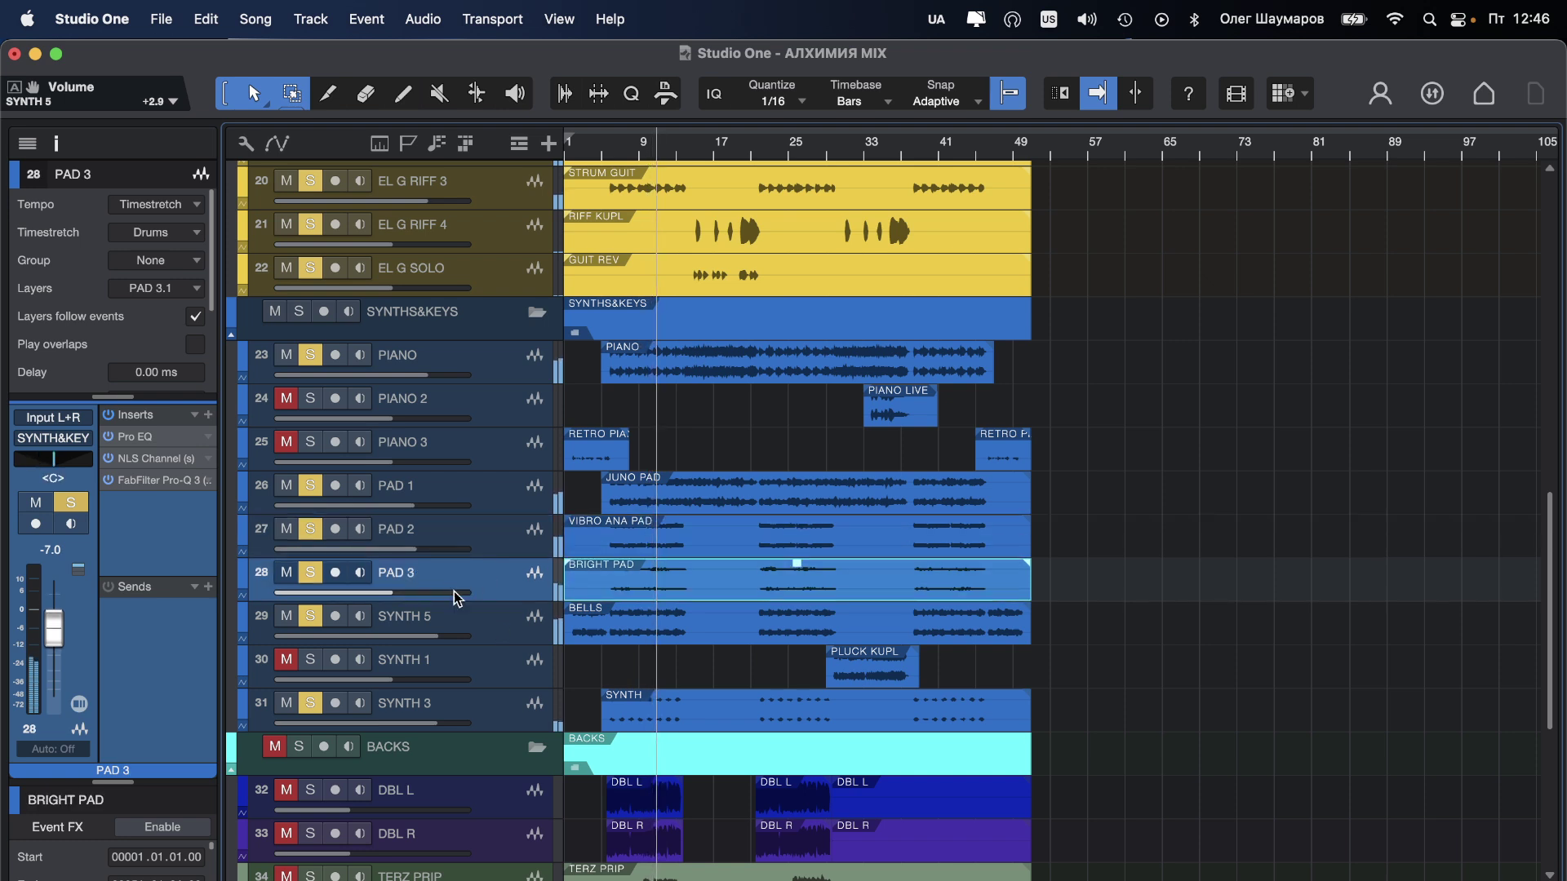
left_click(309, 617)
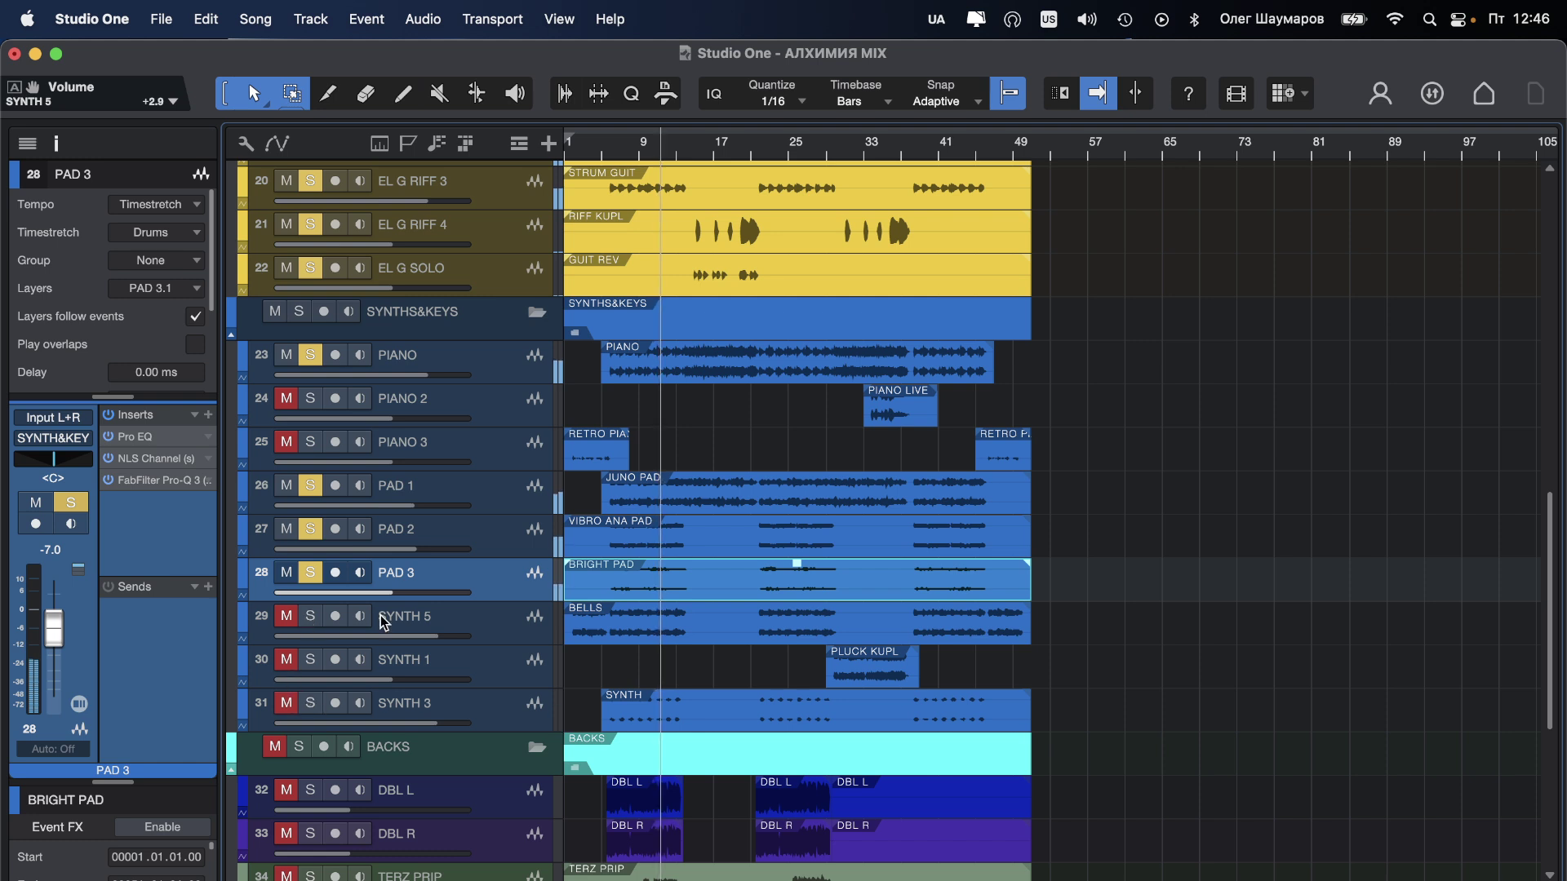
Step: Raise the BRIGHT PAD event's clip gain by 8.8 dB and set PAD 3's volume to -1.4 dB
left_click_drag(797, 564, 800, 563)
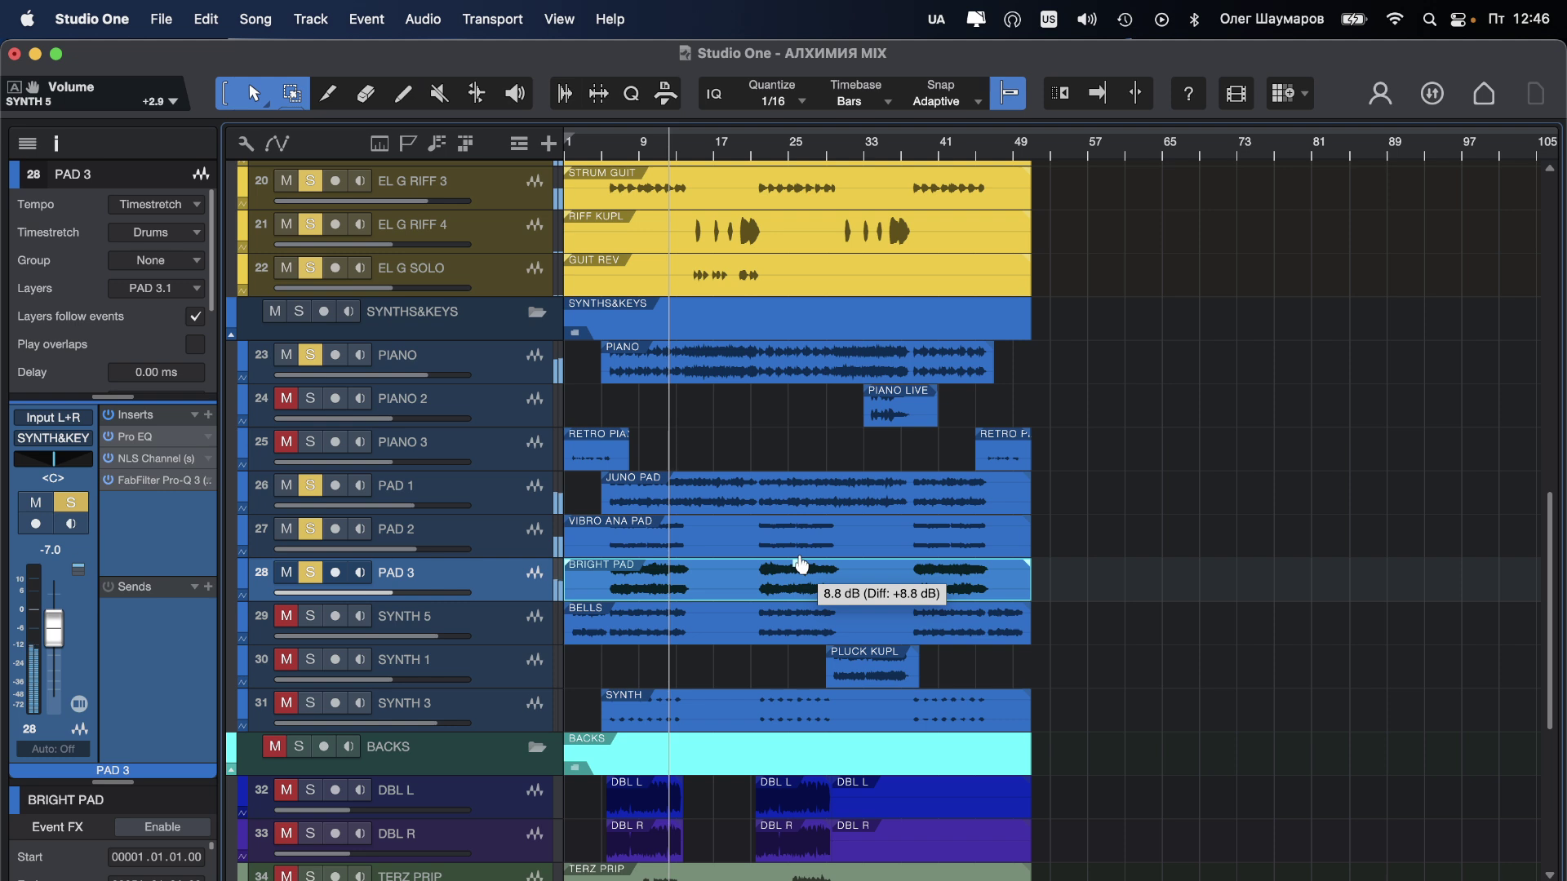
left_click_drag(467, 582, 430, 594)
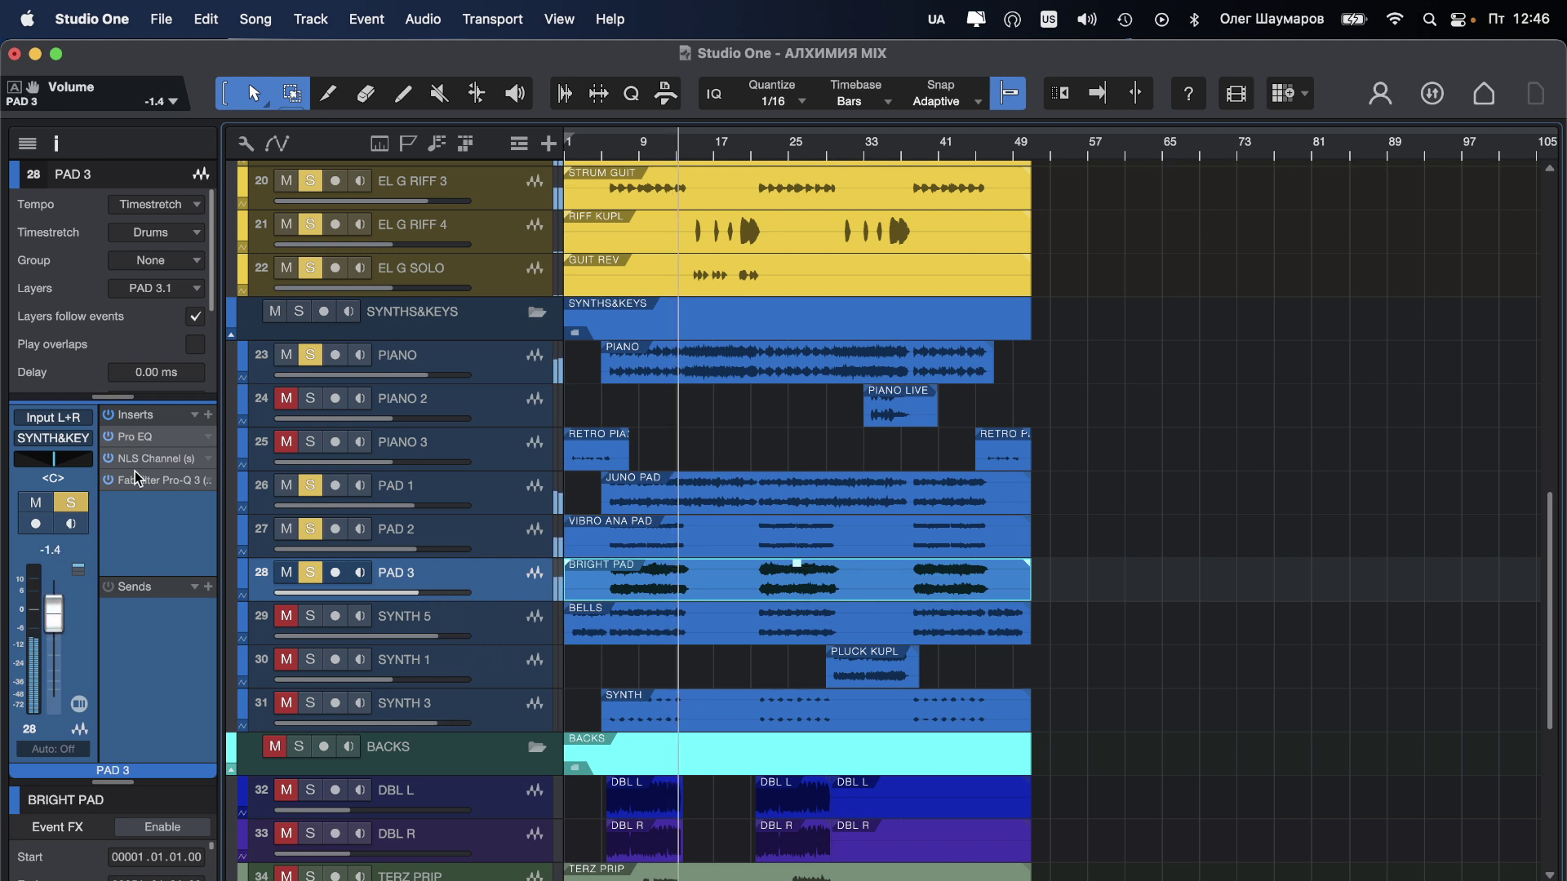
Step: Equalize PAD 3 in Pro-Q 3 with a low cut near 84 Hz and bell cuts of about -1.6 dB at 250 Hz and -1.9 dB at 617 Hz
left_click(158, 480)
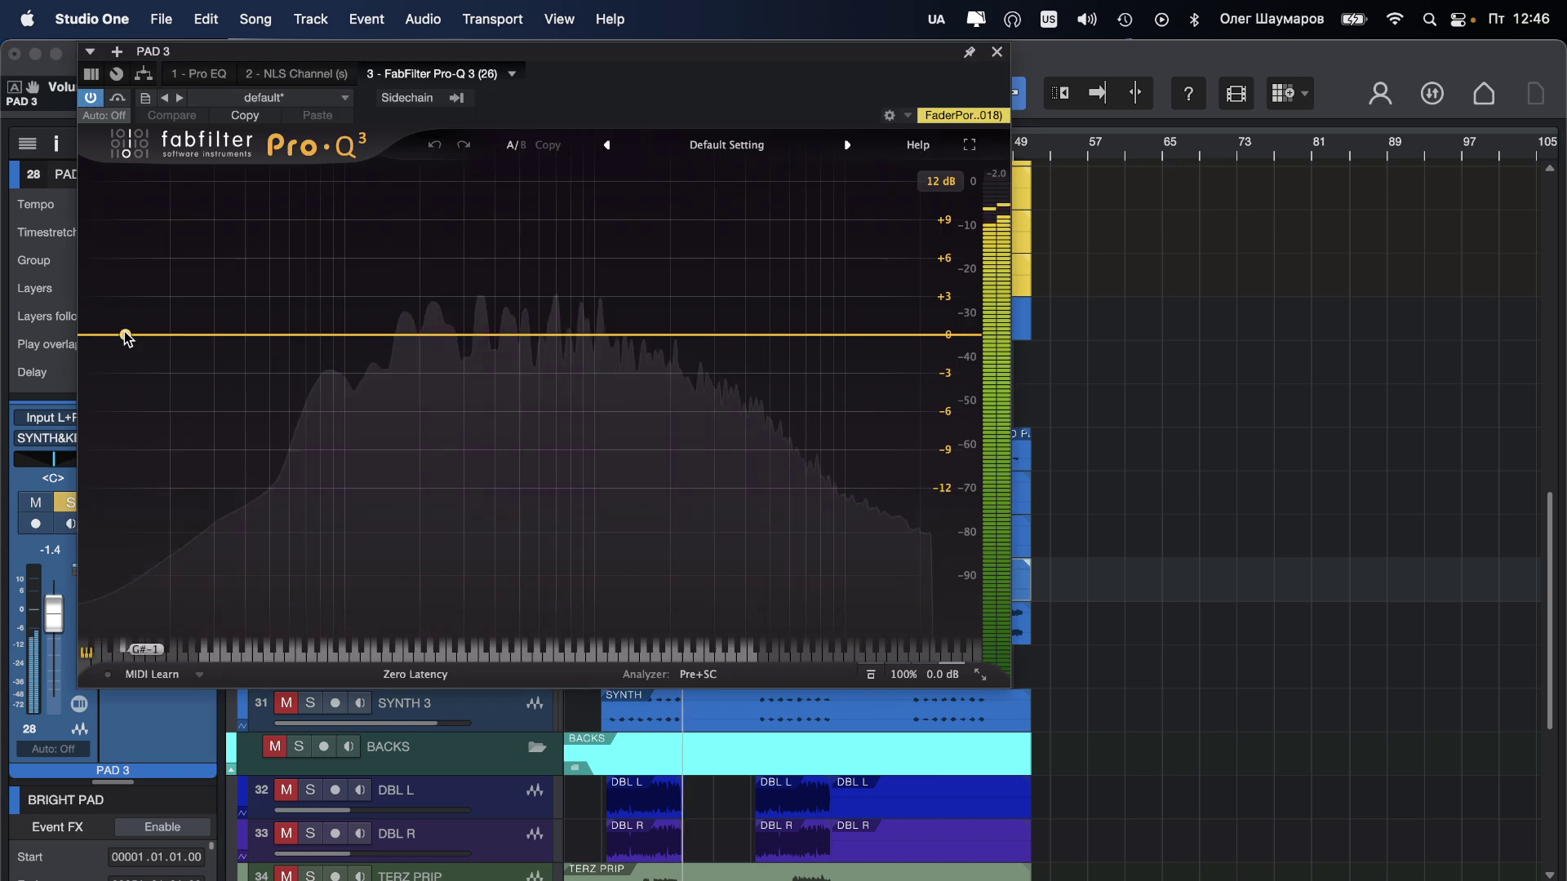
left_click_drag(109, 340, 320, 358)
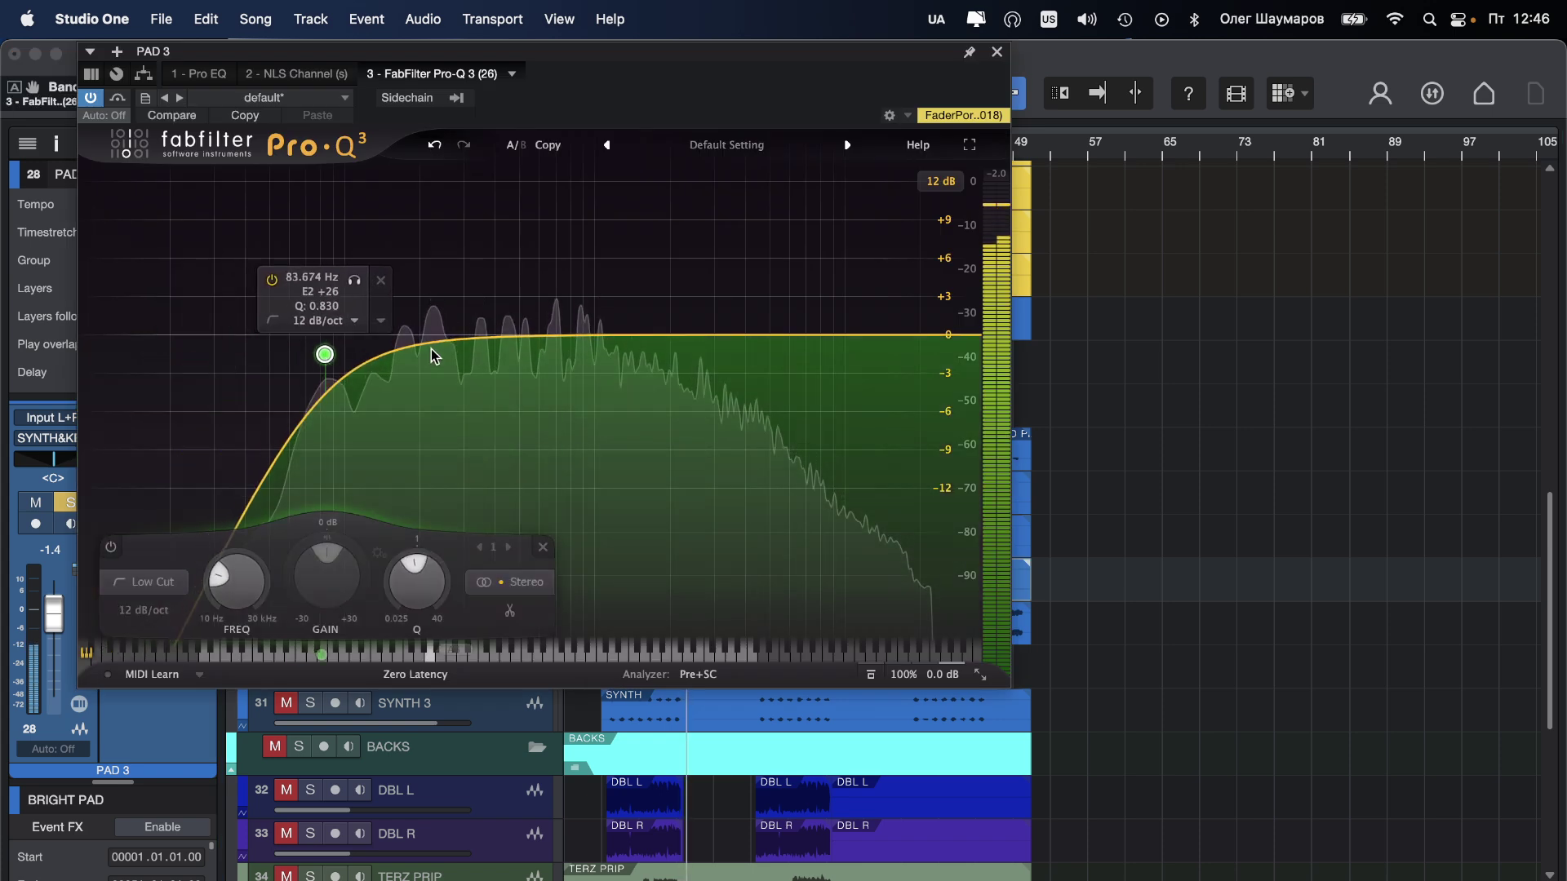
left_click(442, 354)
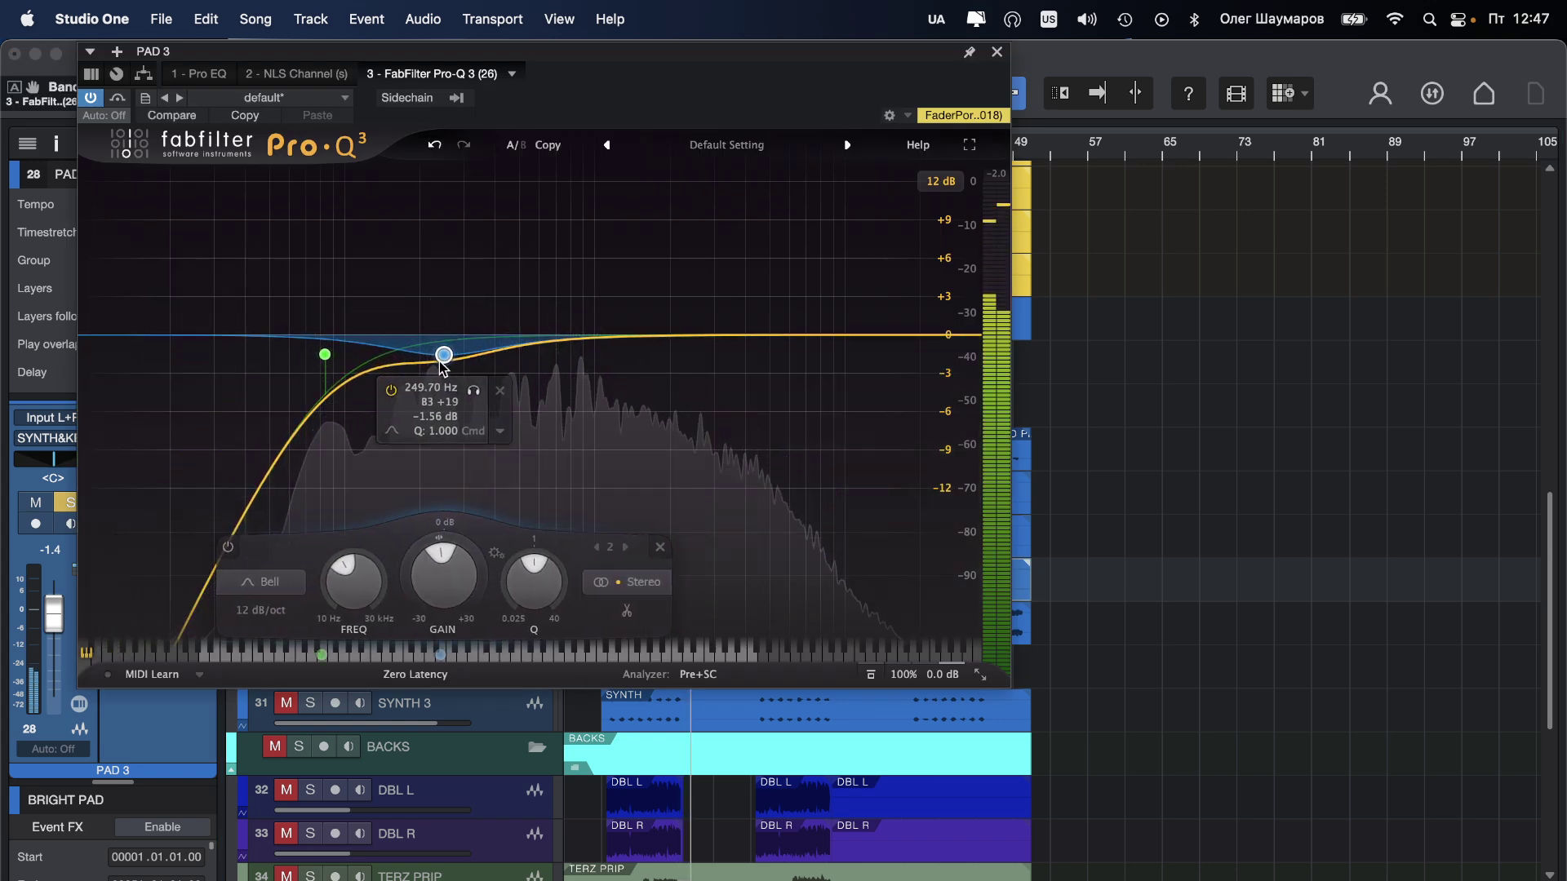
left_click(562, 344)
mouse_move(563, 346)
left_mouse_down()
mouse_move(501, 345)
mouse_move(560, 356)
mouse_move(542, 359)
left_mouse_up()
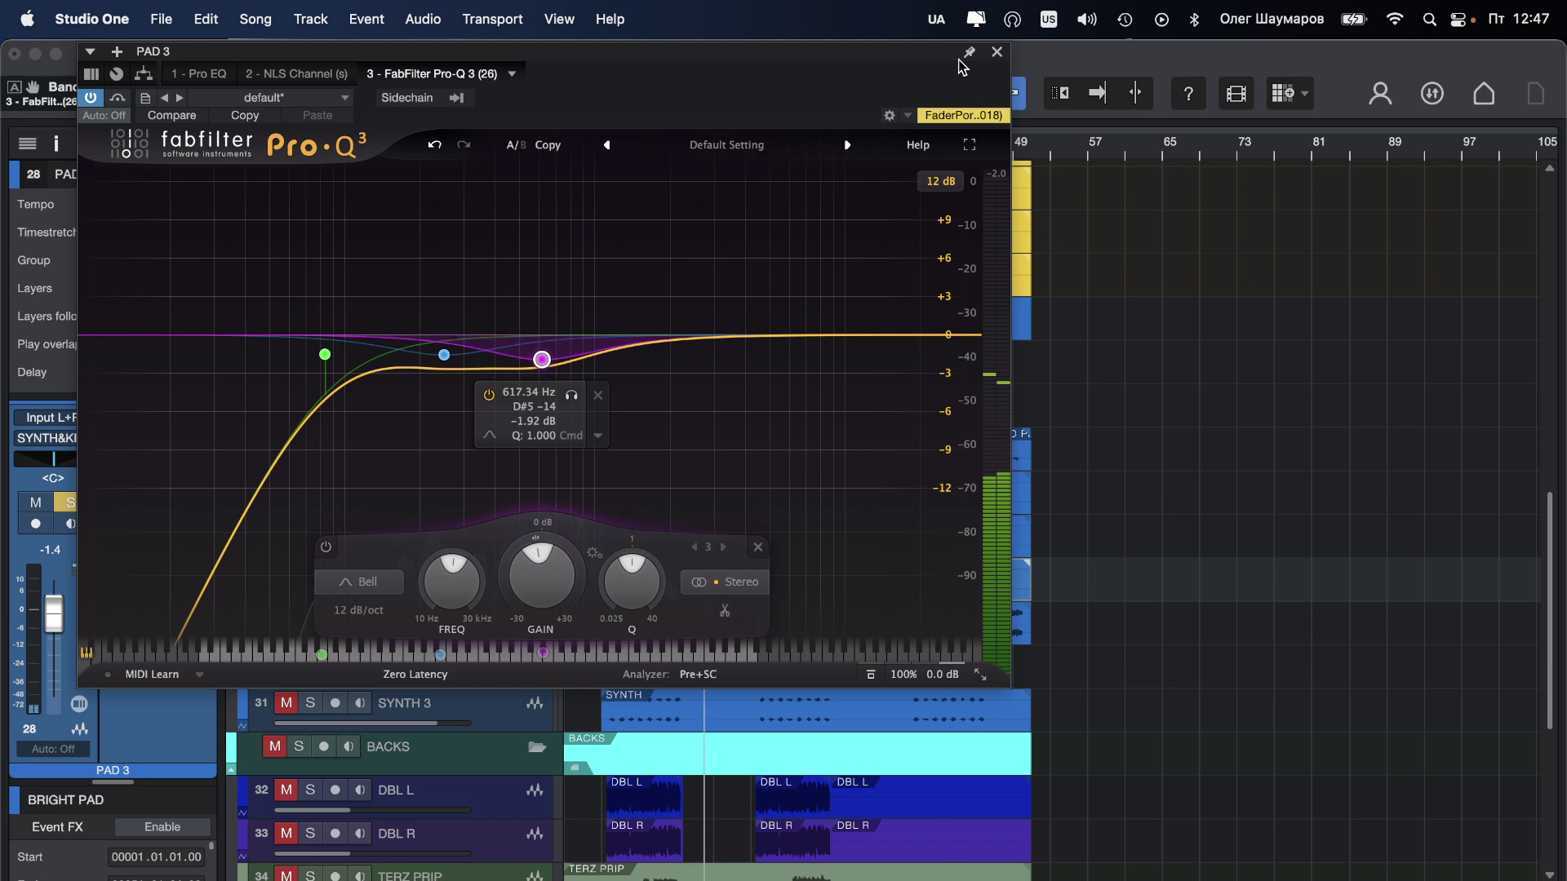
left_click(996, 52)
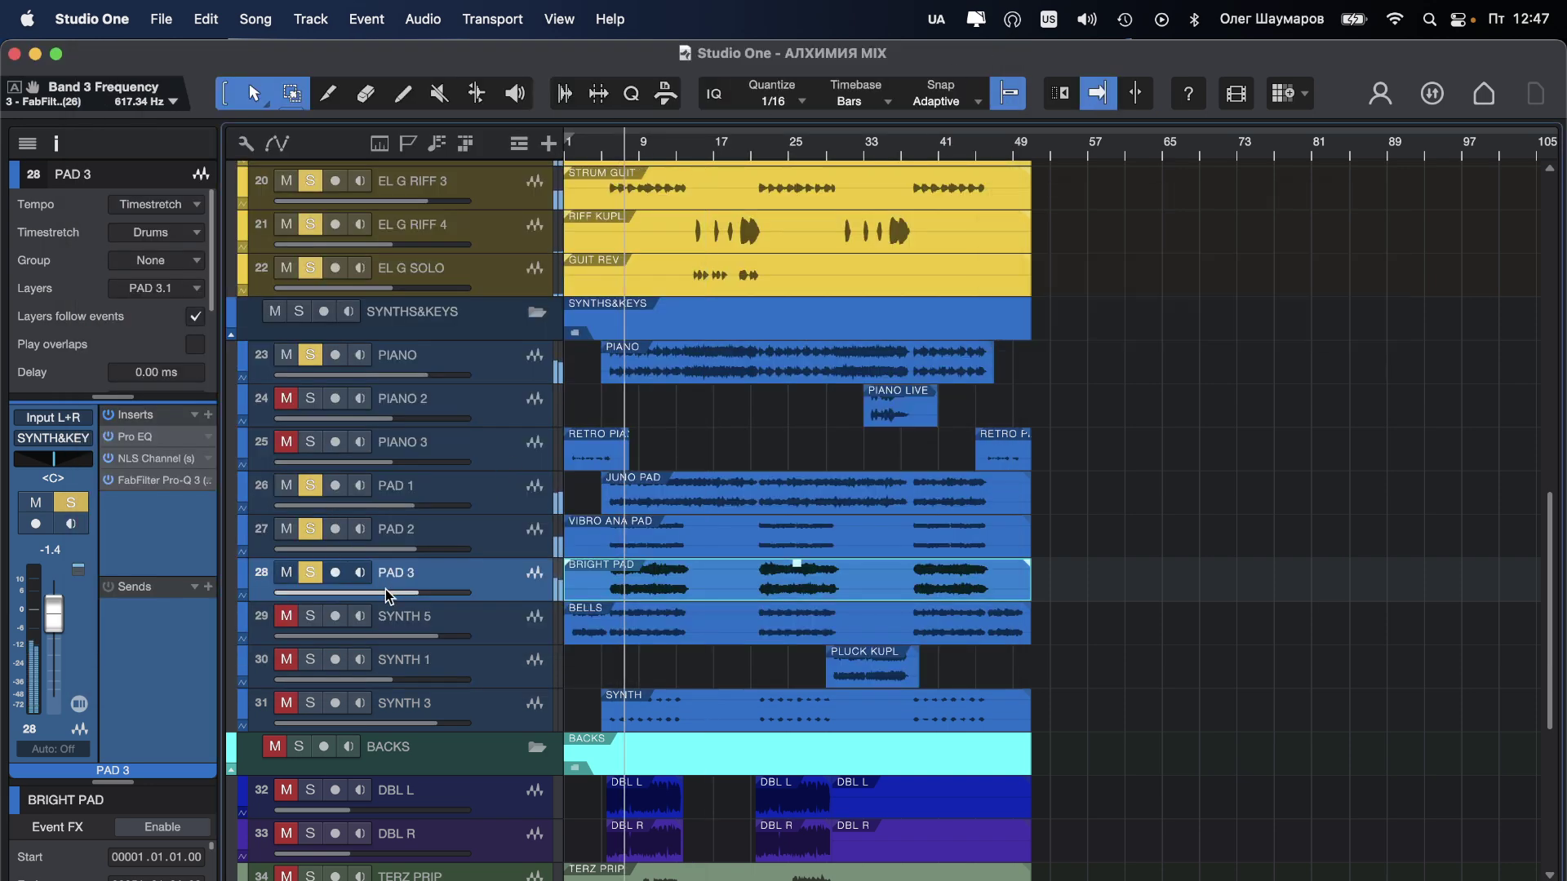
Step: Lower PAD 3's volume slightly and bring SYNTH 5 back into solo at +2.1 dB
left_click_drag(386, 592, 404, 640)
left_click(497, 620)
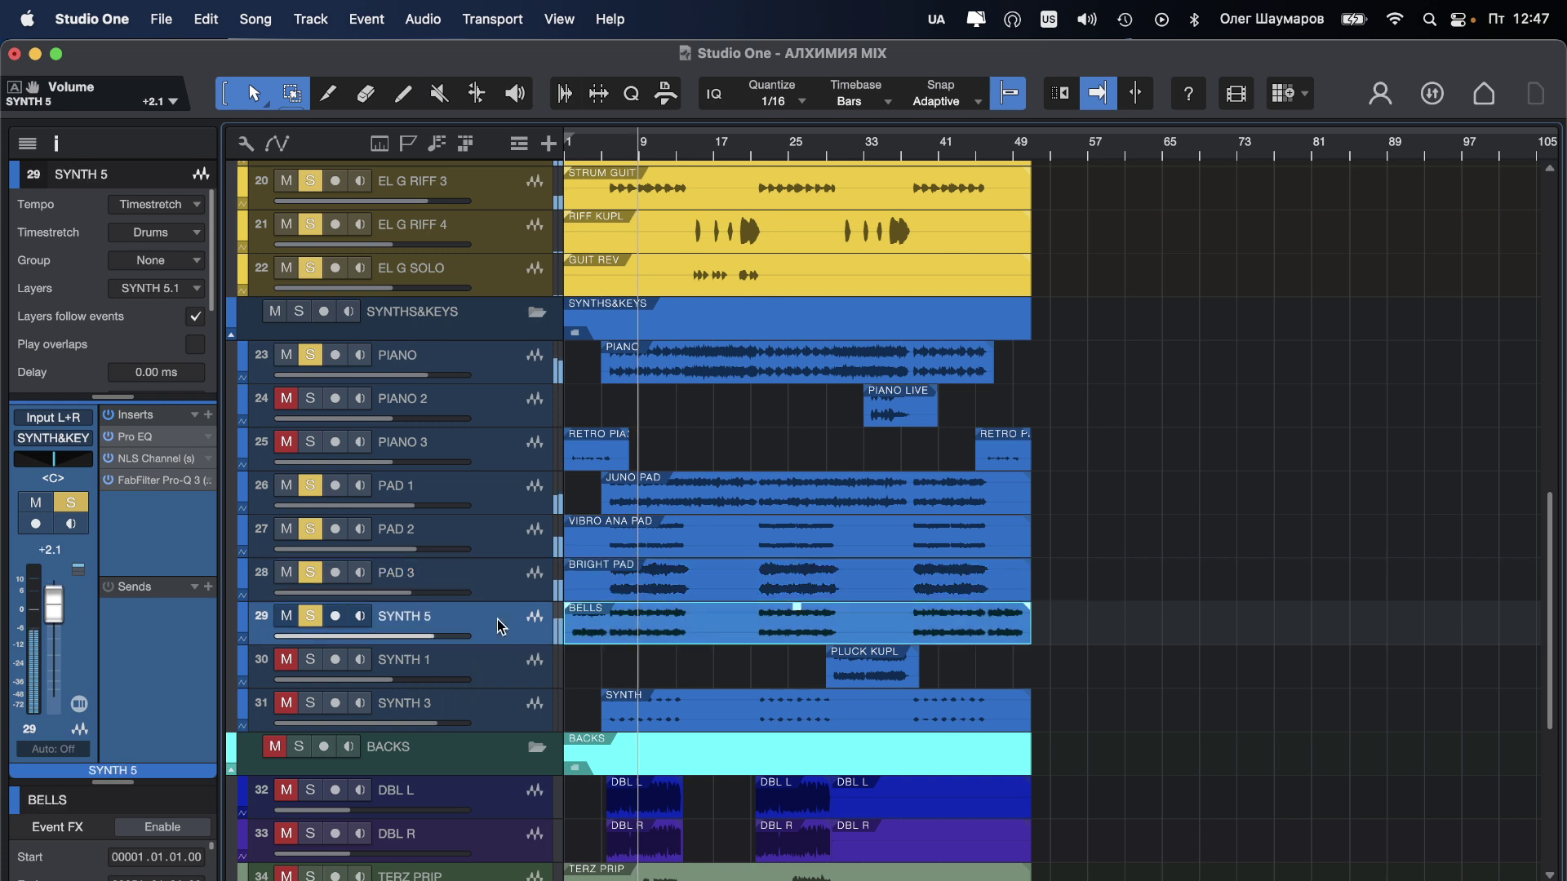
Step: Pan SYNTH 5 to R51 with its volume at +1.4 dB and save the song
left_click_drag(63, 462, 75, 458)
left_click_drag(58, 627, 59, 632)
key("super+s")
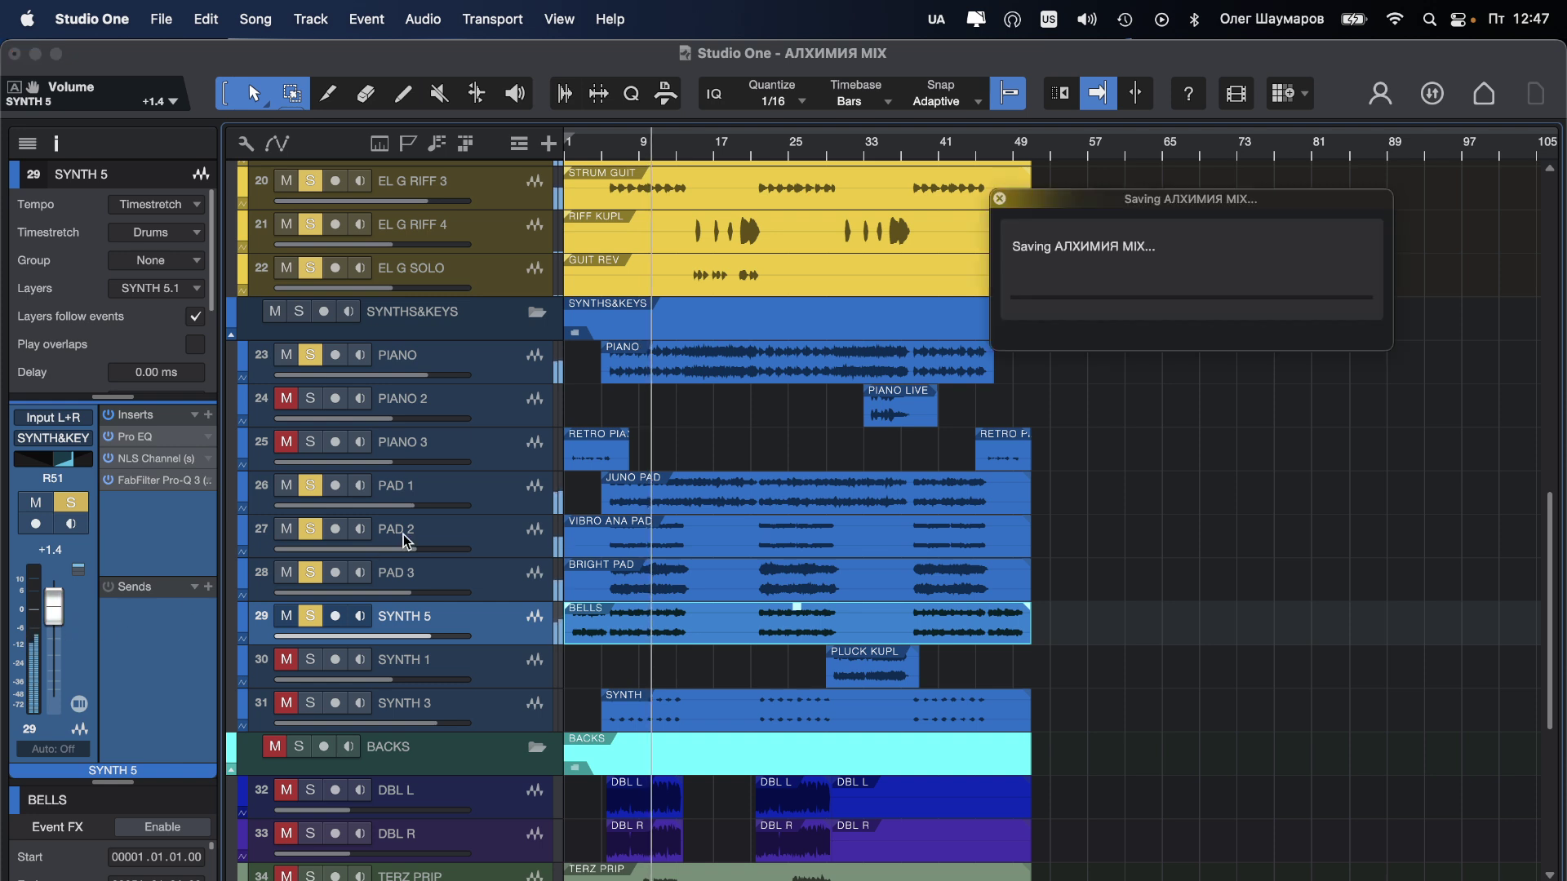
Step: Solo SYNTH 3 again and set EL G RIFF 3's volume to +1.2 dB
left_click(311, 704)
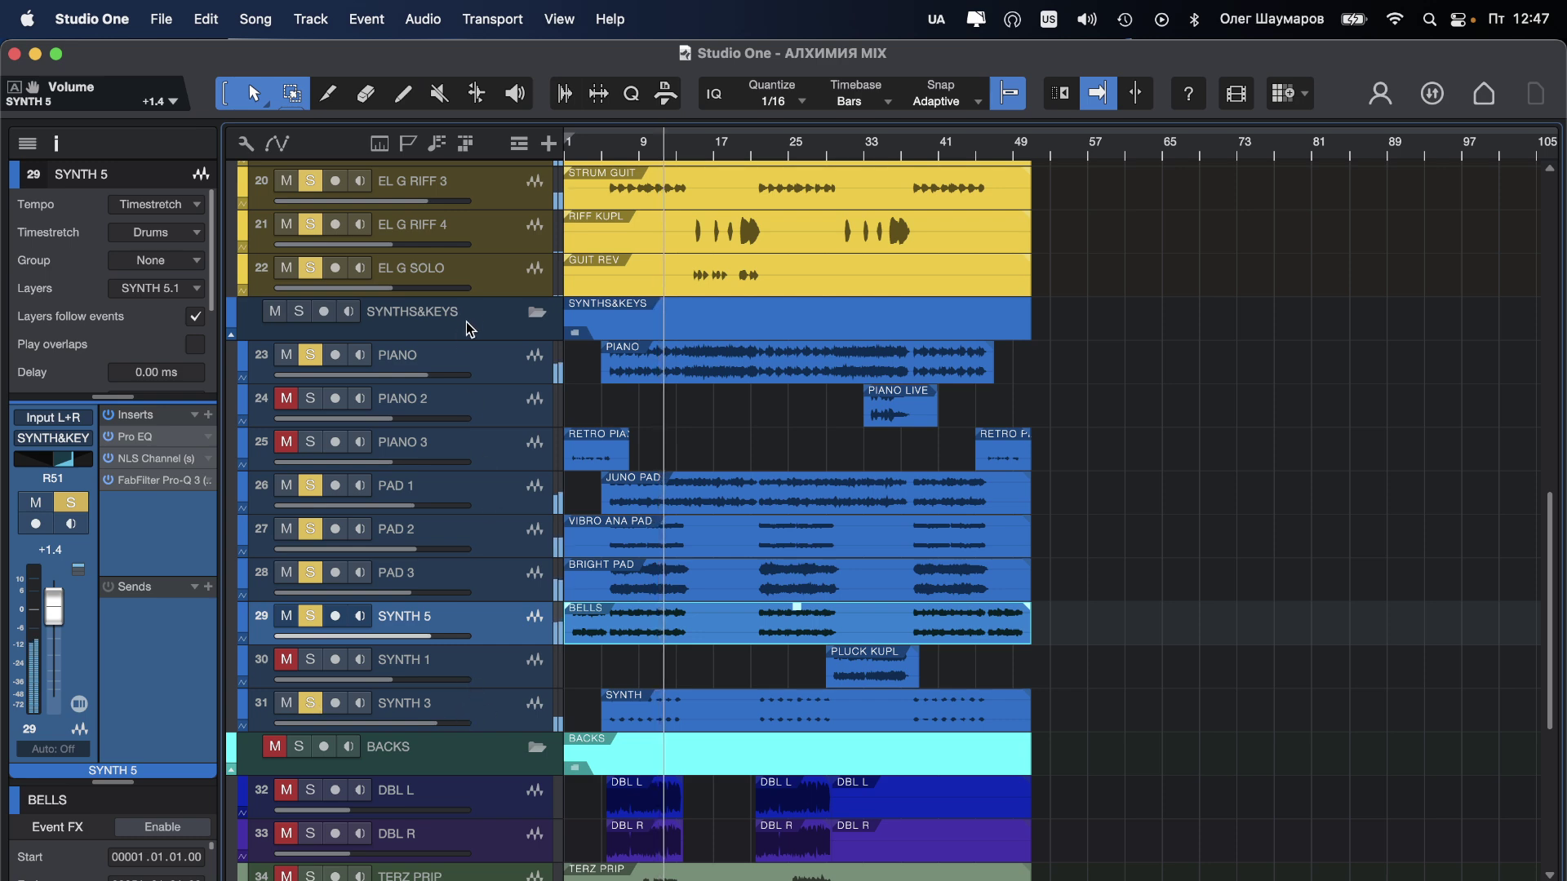
scroll(718, 394, "up", 5)
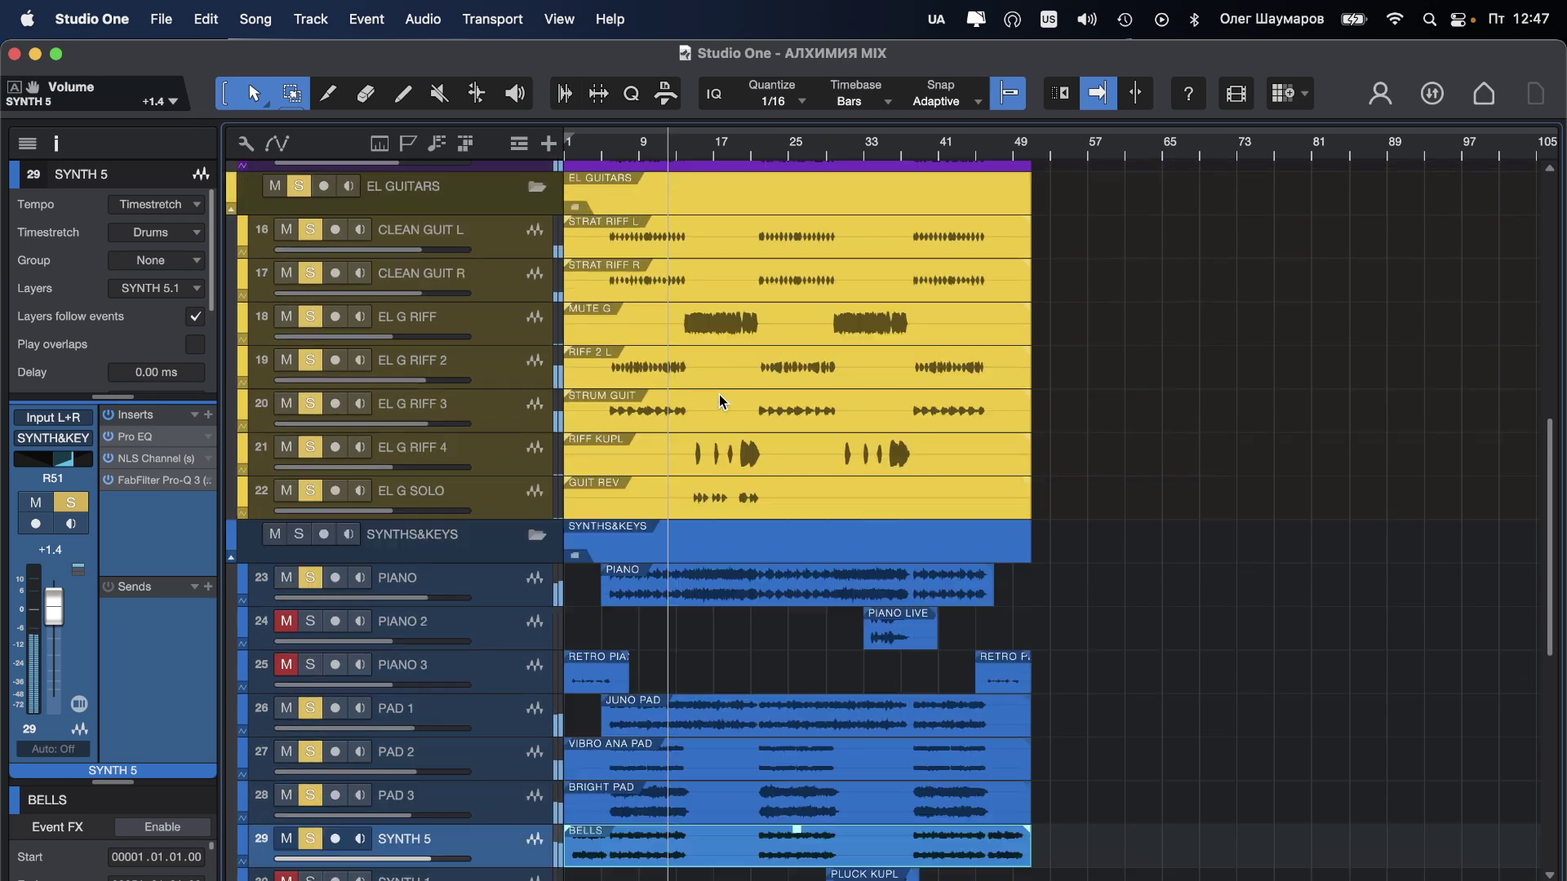
left_click_drag(452, 390, 461, 430)
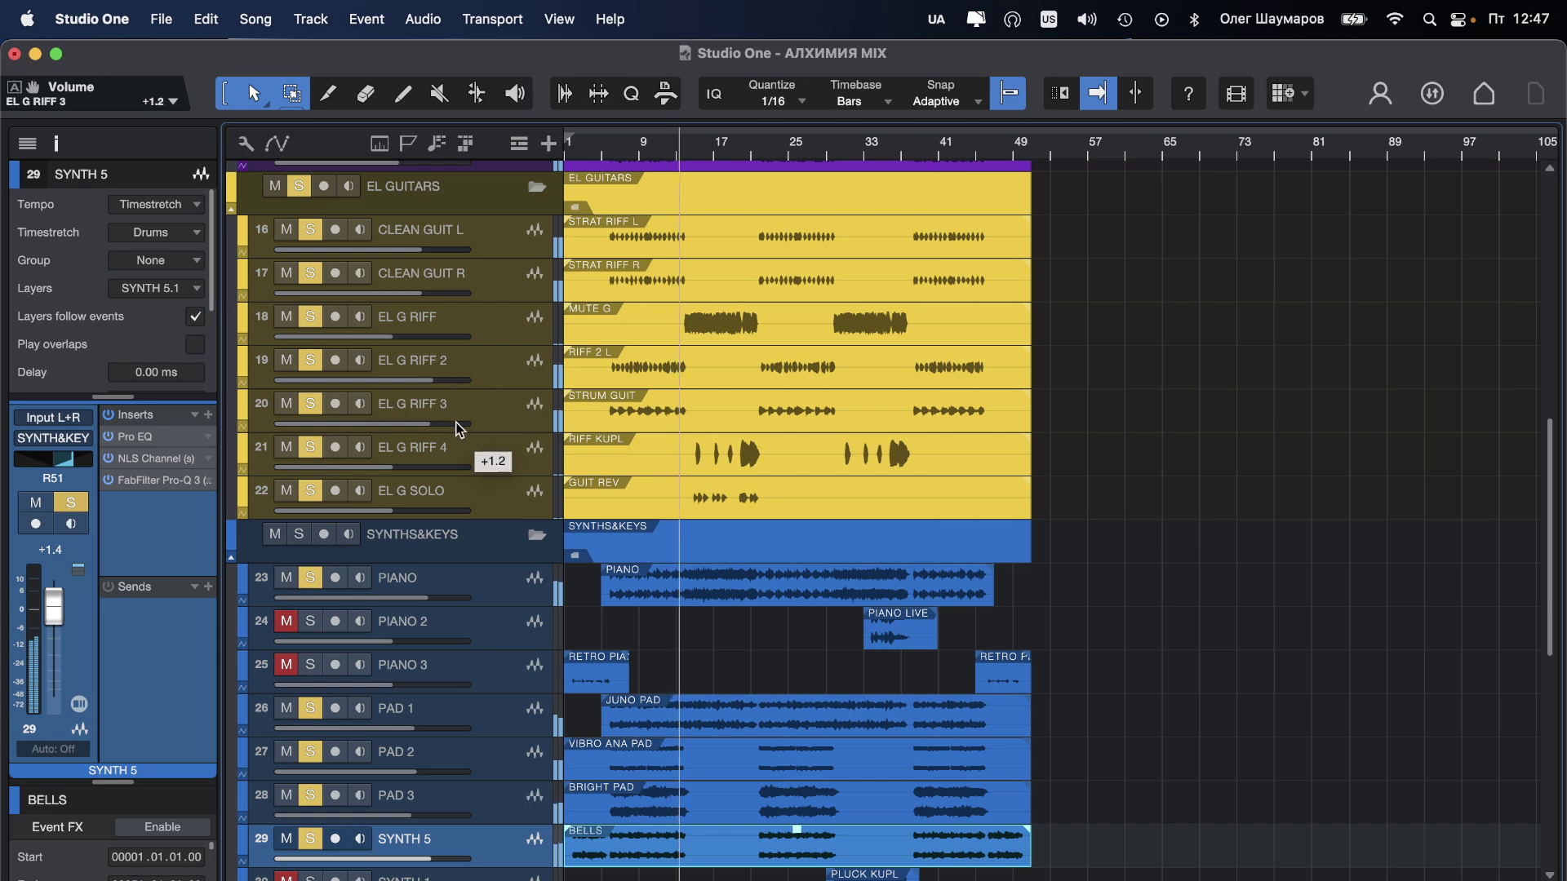
Step: Set EL G RIFF's volume to -3.6 dB and EL G RIFF 4's volume to -1.5 dB
left_click(501, 367)
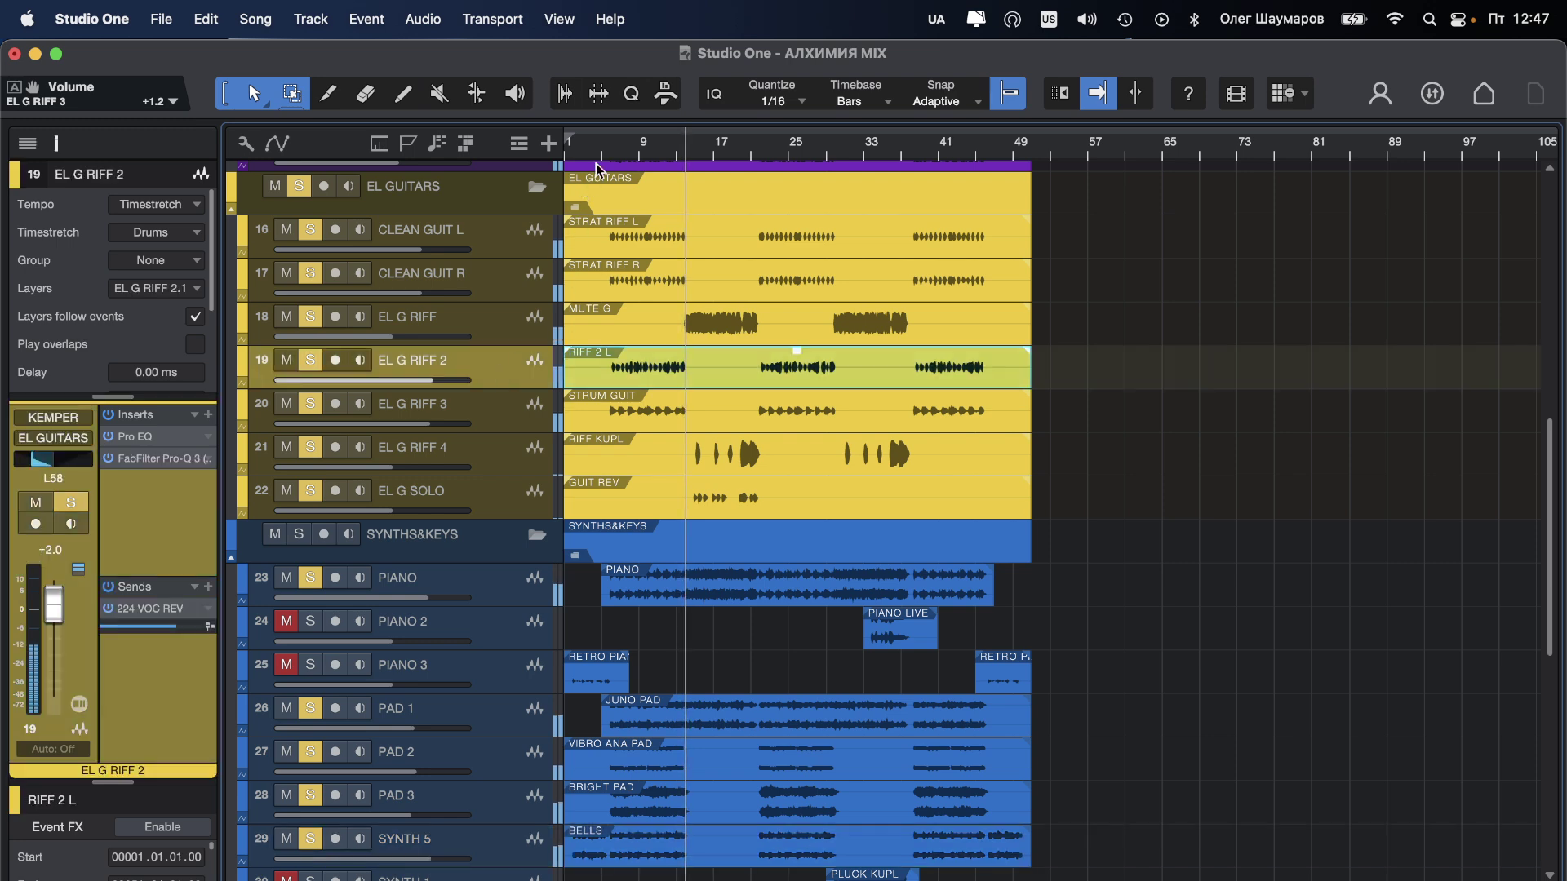
left_click(456, 331)
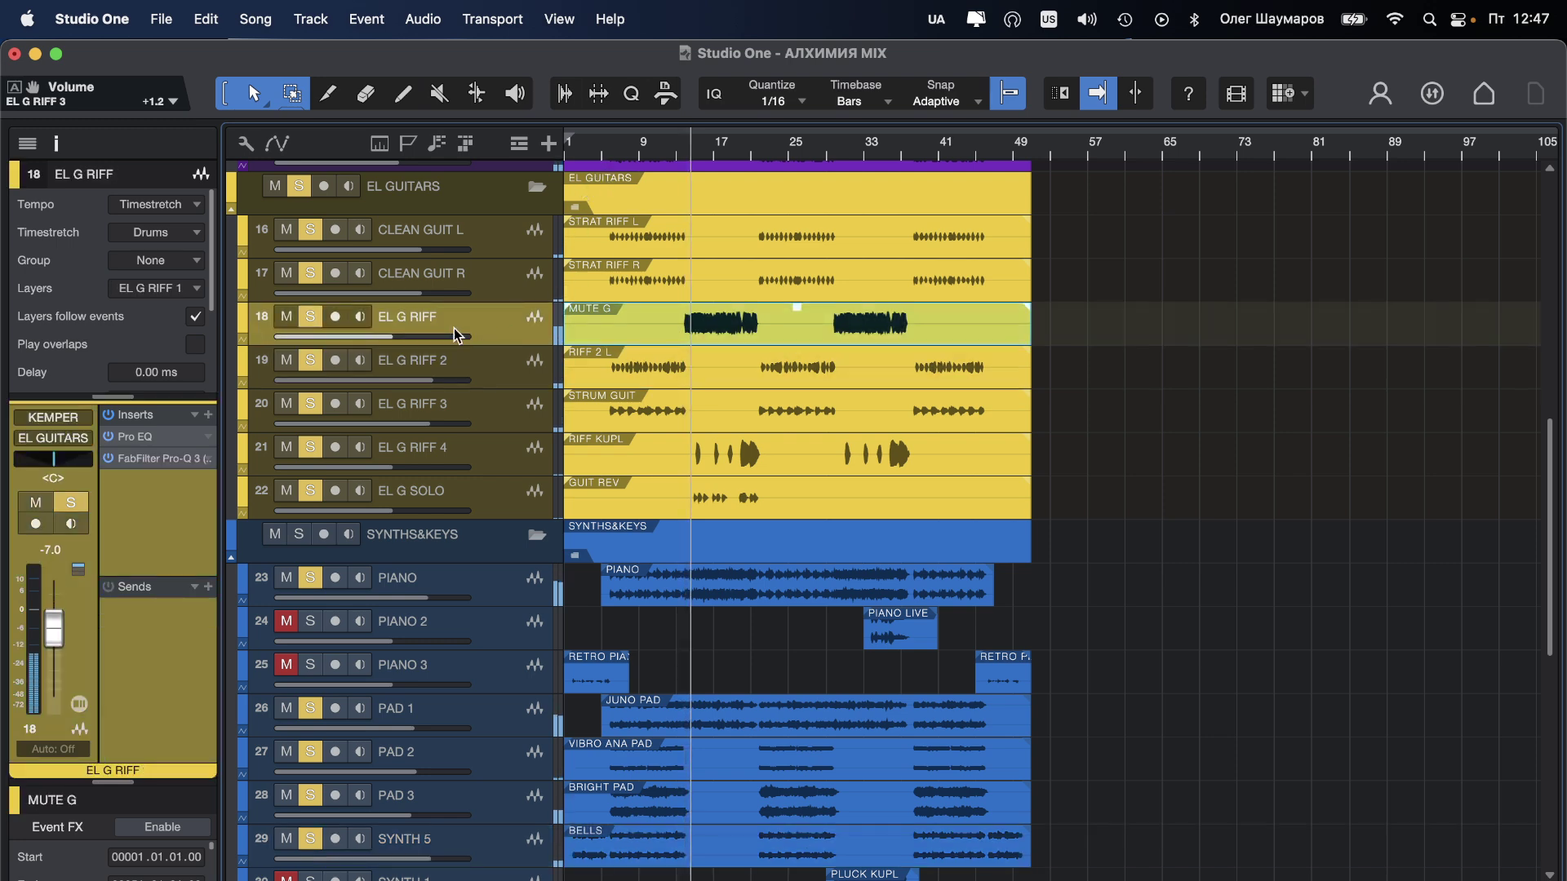
left_click_drag(432, 334, 449, 337)
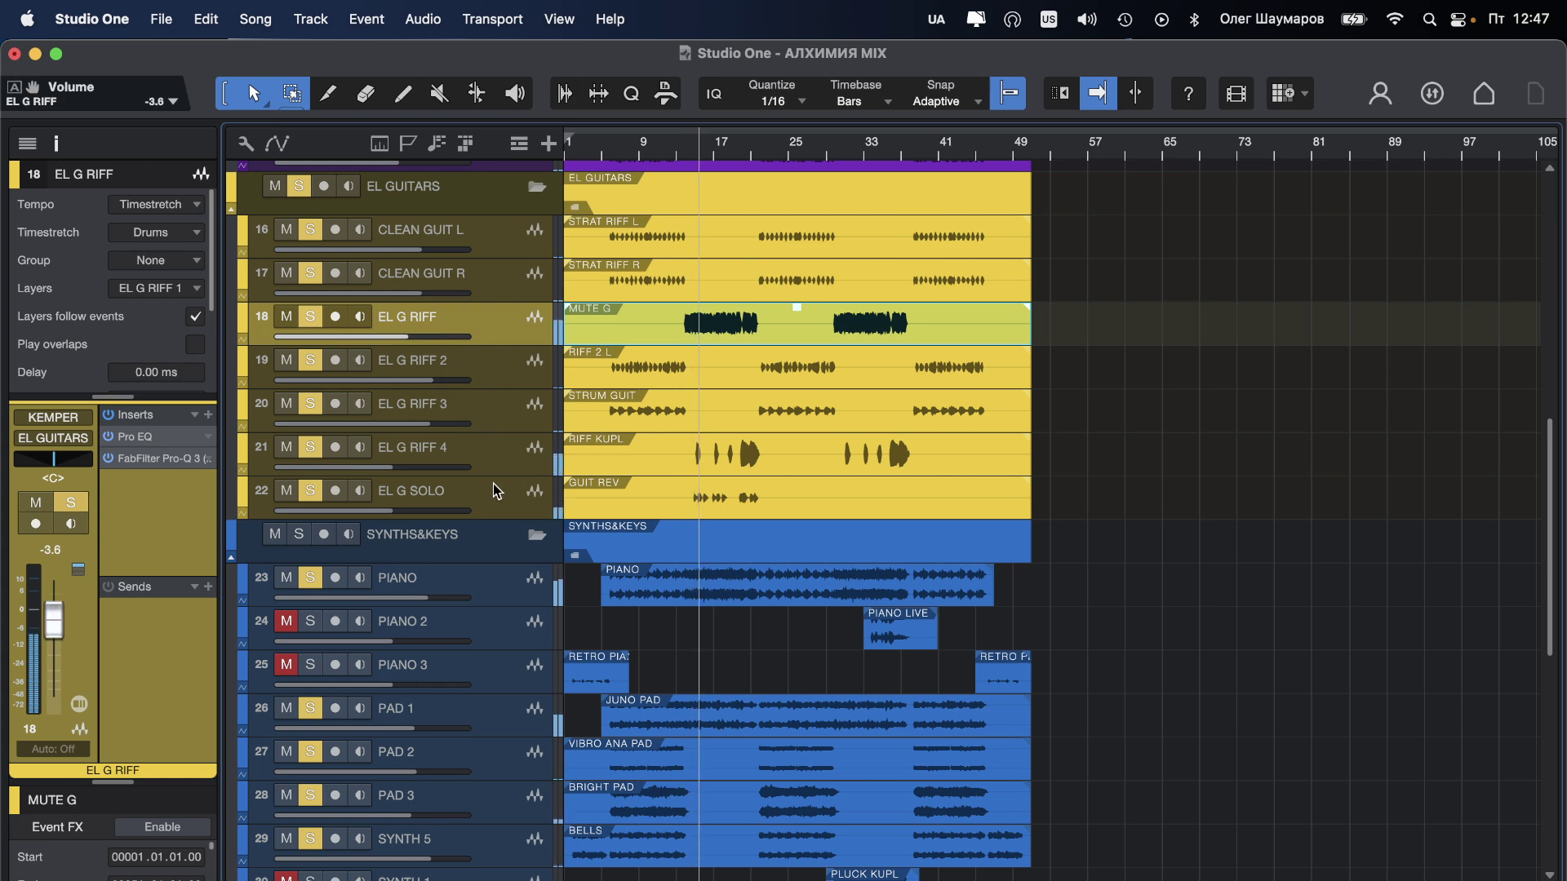
left_click(425, 468)
left_click_drag(419, 467, 446, 468)
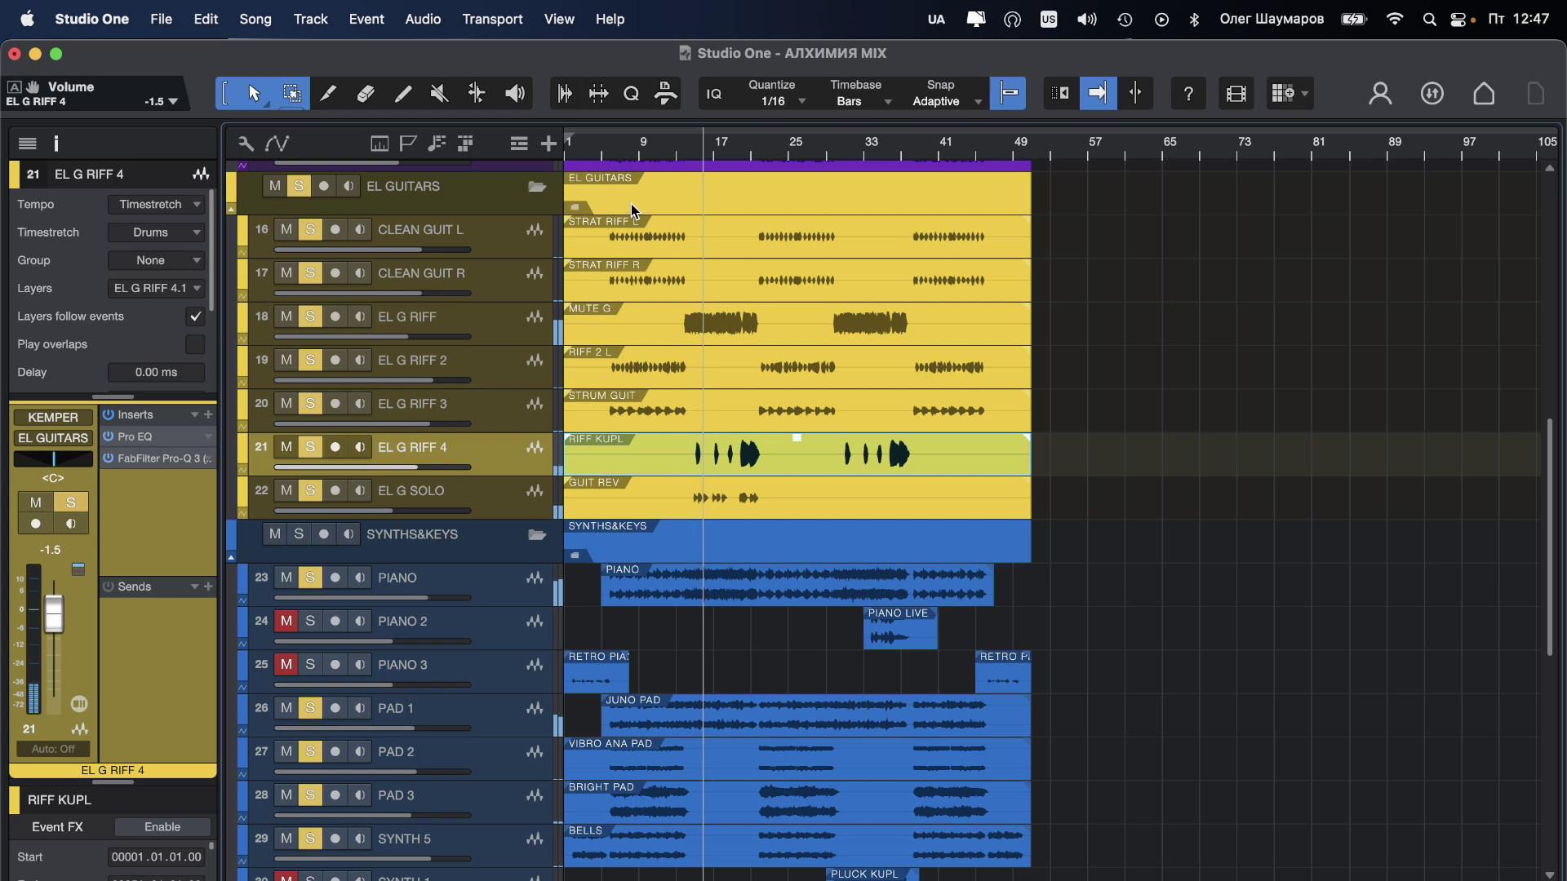
Step: Equalize EL G RIFF in Pro-Q 3 with a low cut near 214 Hz, two upper-mid boosts and a small bell cut at 358 Hz
left_click(503, 320)
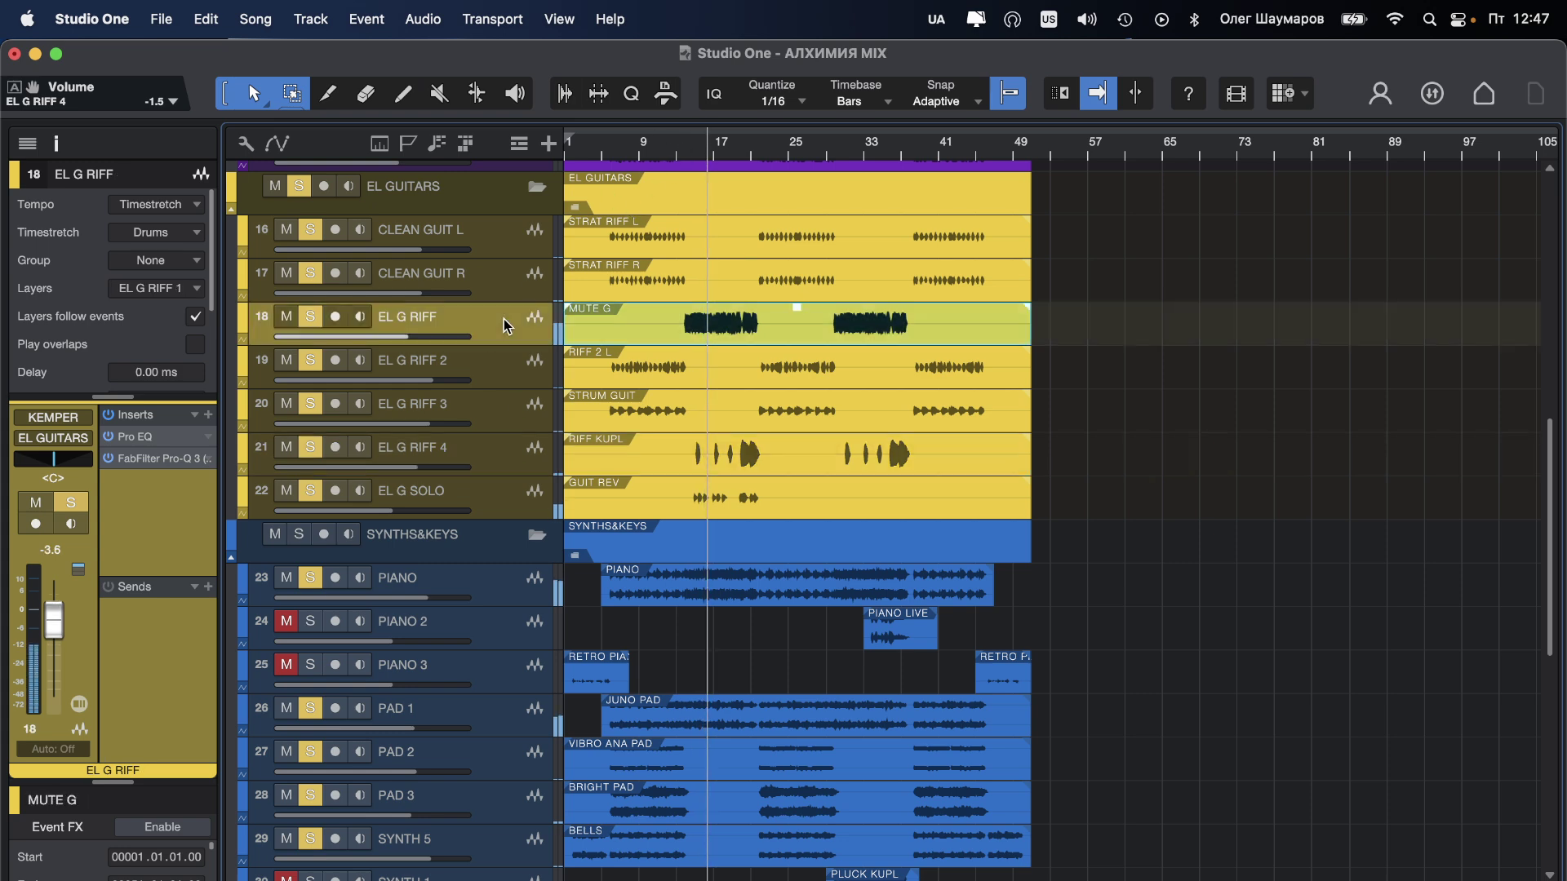
double_click(147, 459)
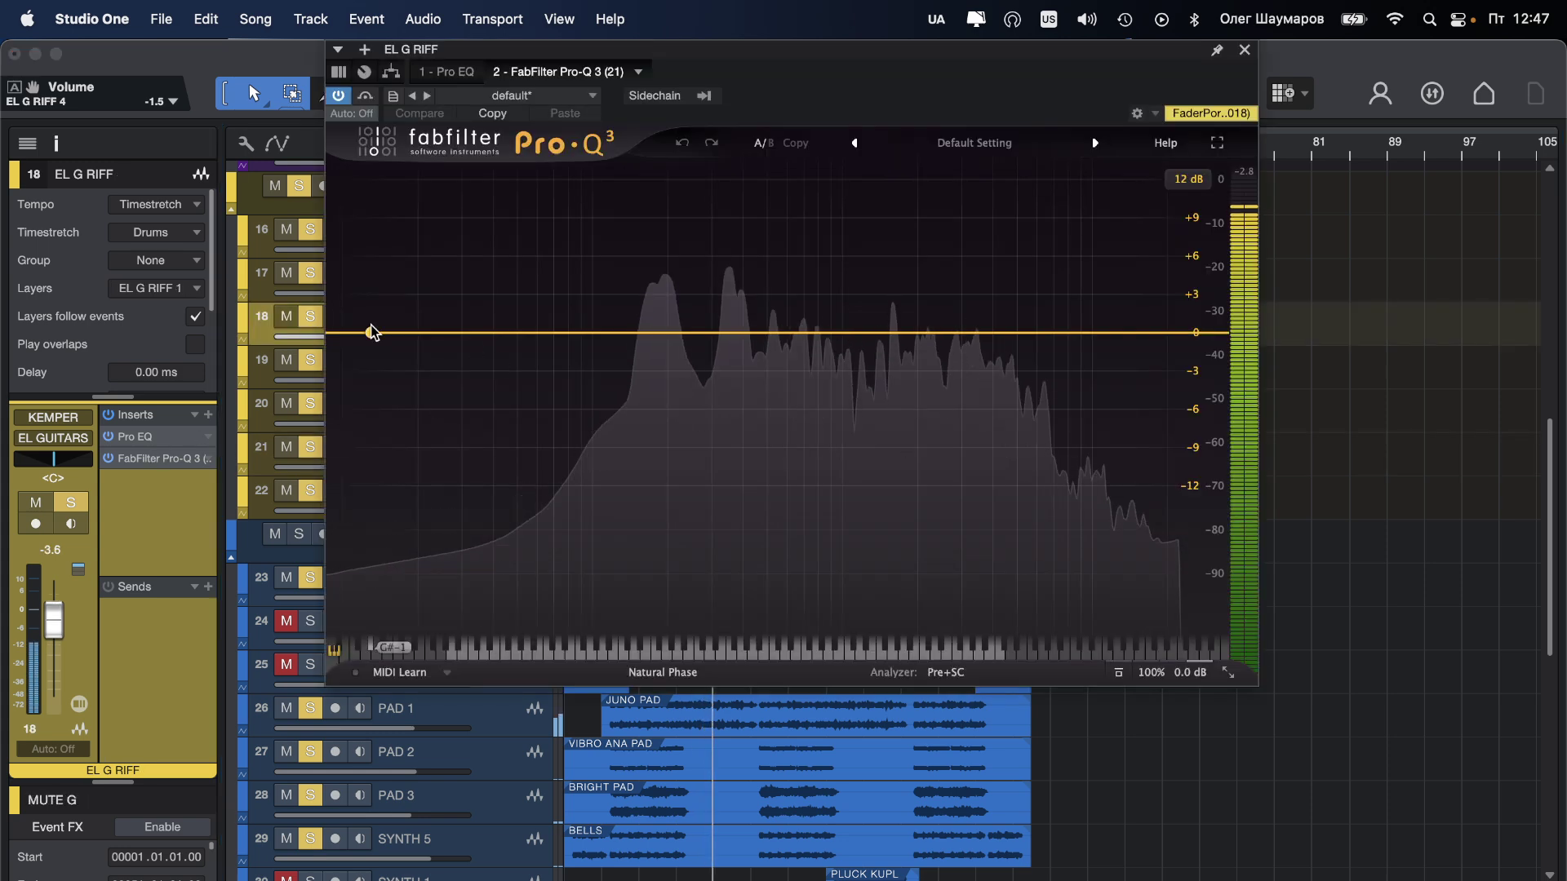
left_click_drag(374, 332, 674, 322)
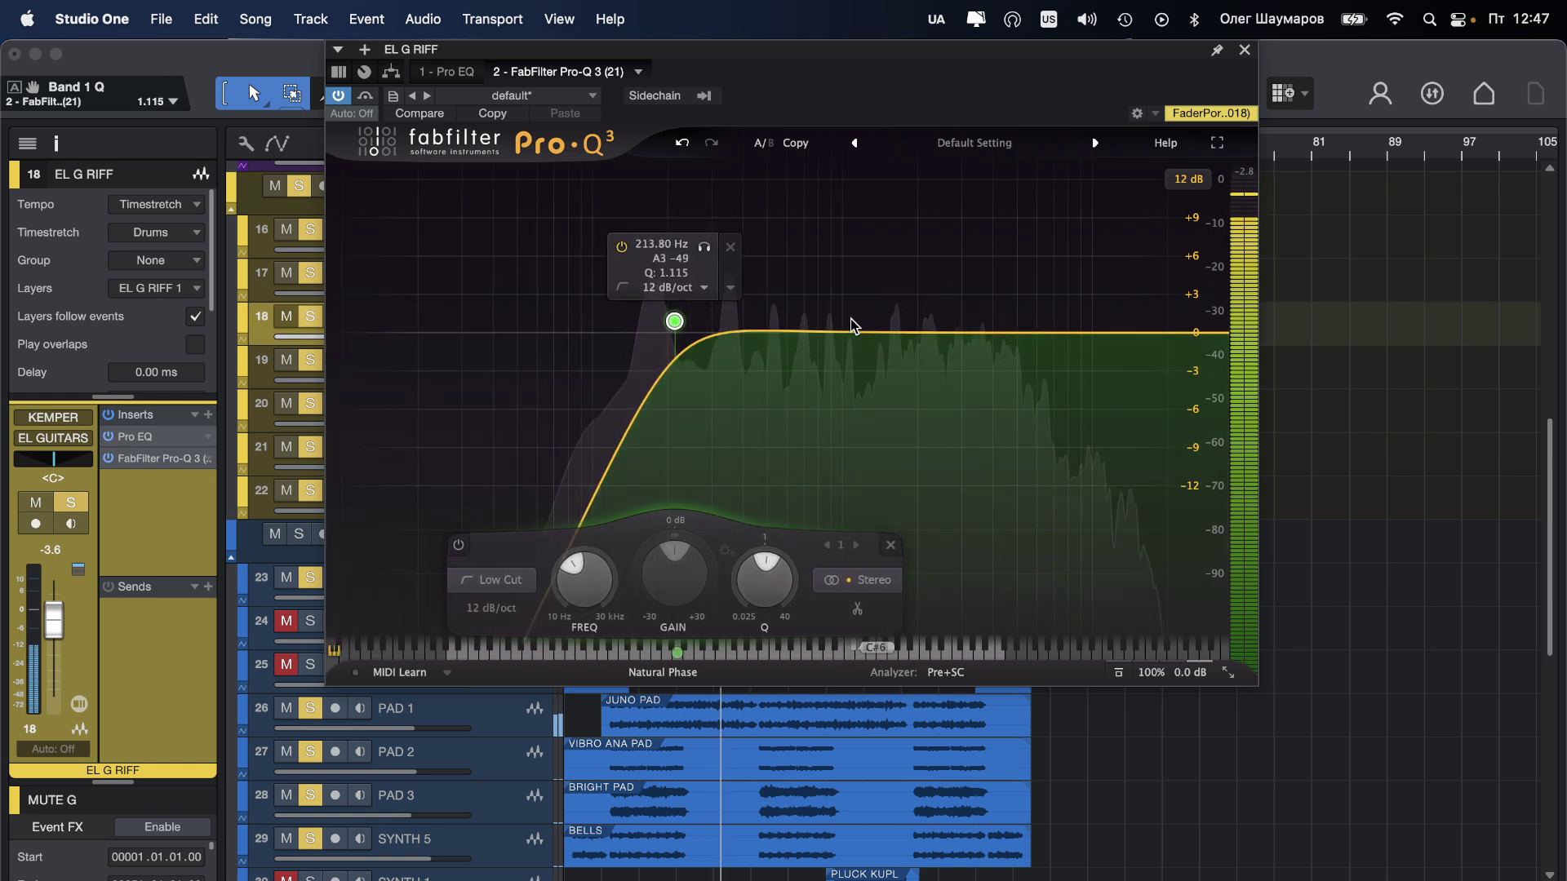
left_click_drag(863, 331, 948, 299)
left_click(941, 314)
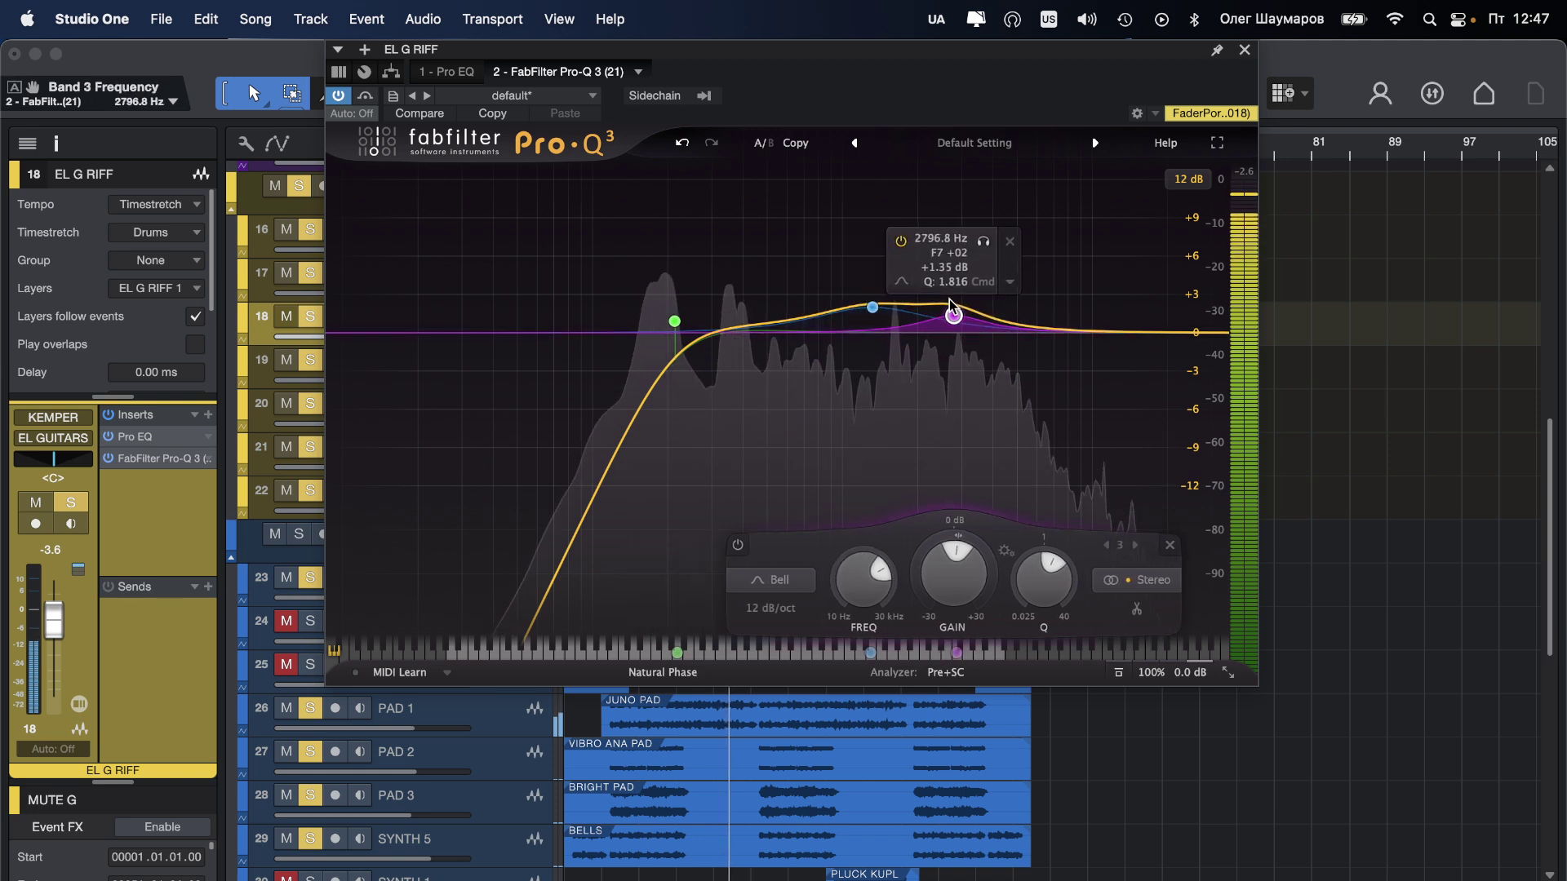
left_click_drag(674, 321, 730, 348)
left_click(730, 341)
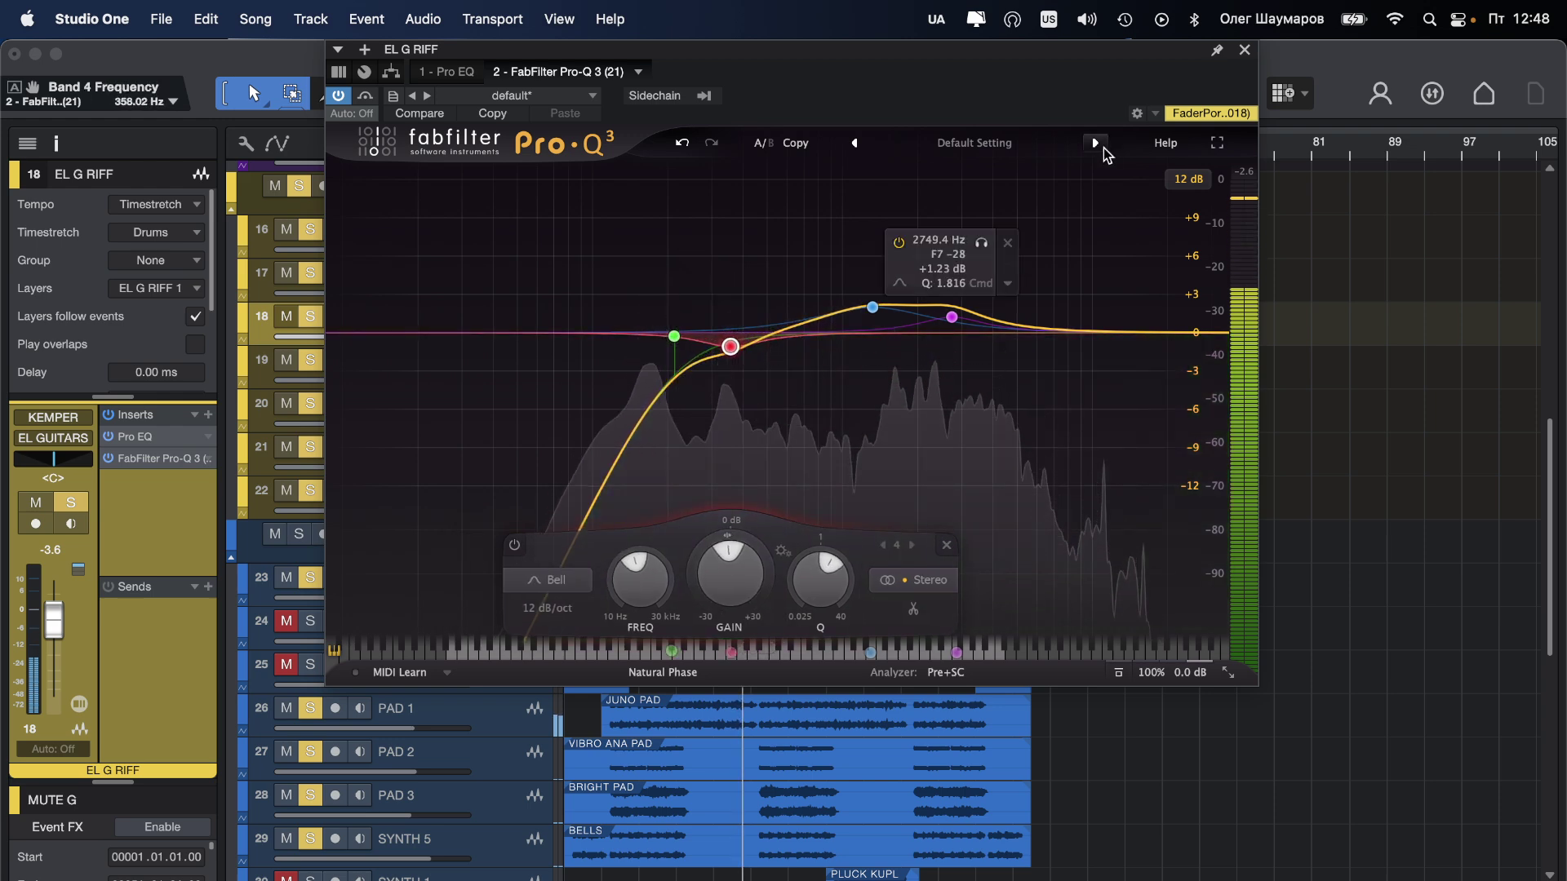
left_click(1246, 50)
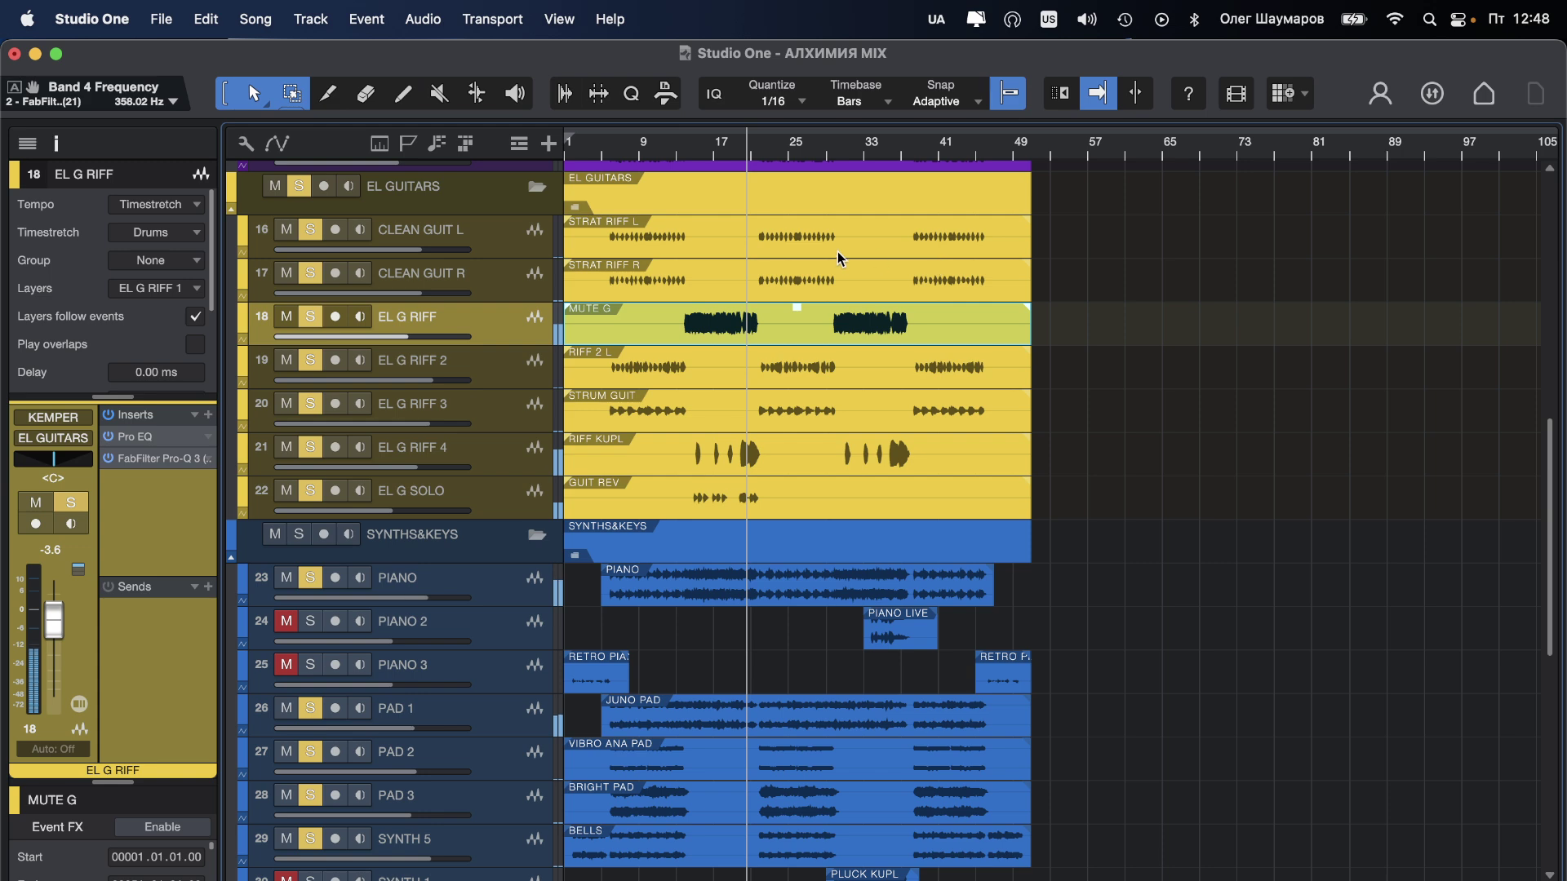
Step: Add a DLY 1/32 send to EL G RIFF and set its level to -11.8 dB while replaying from around bar 14
left_click(210, 589)
left_click(213, 609)
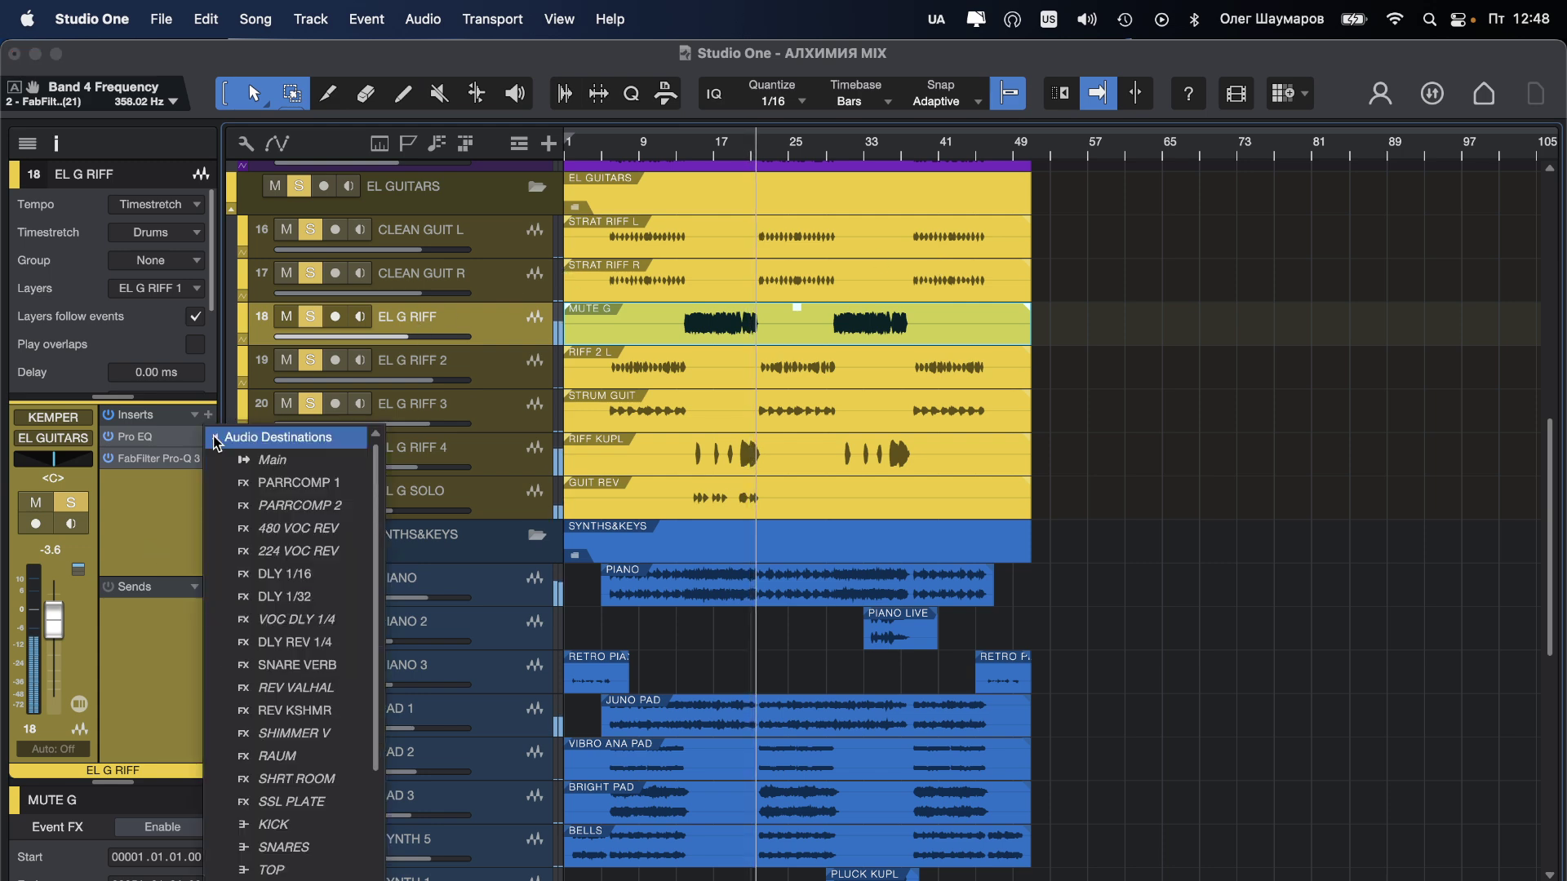
left_click(301, 597)
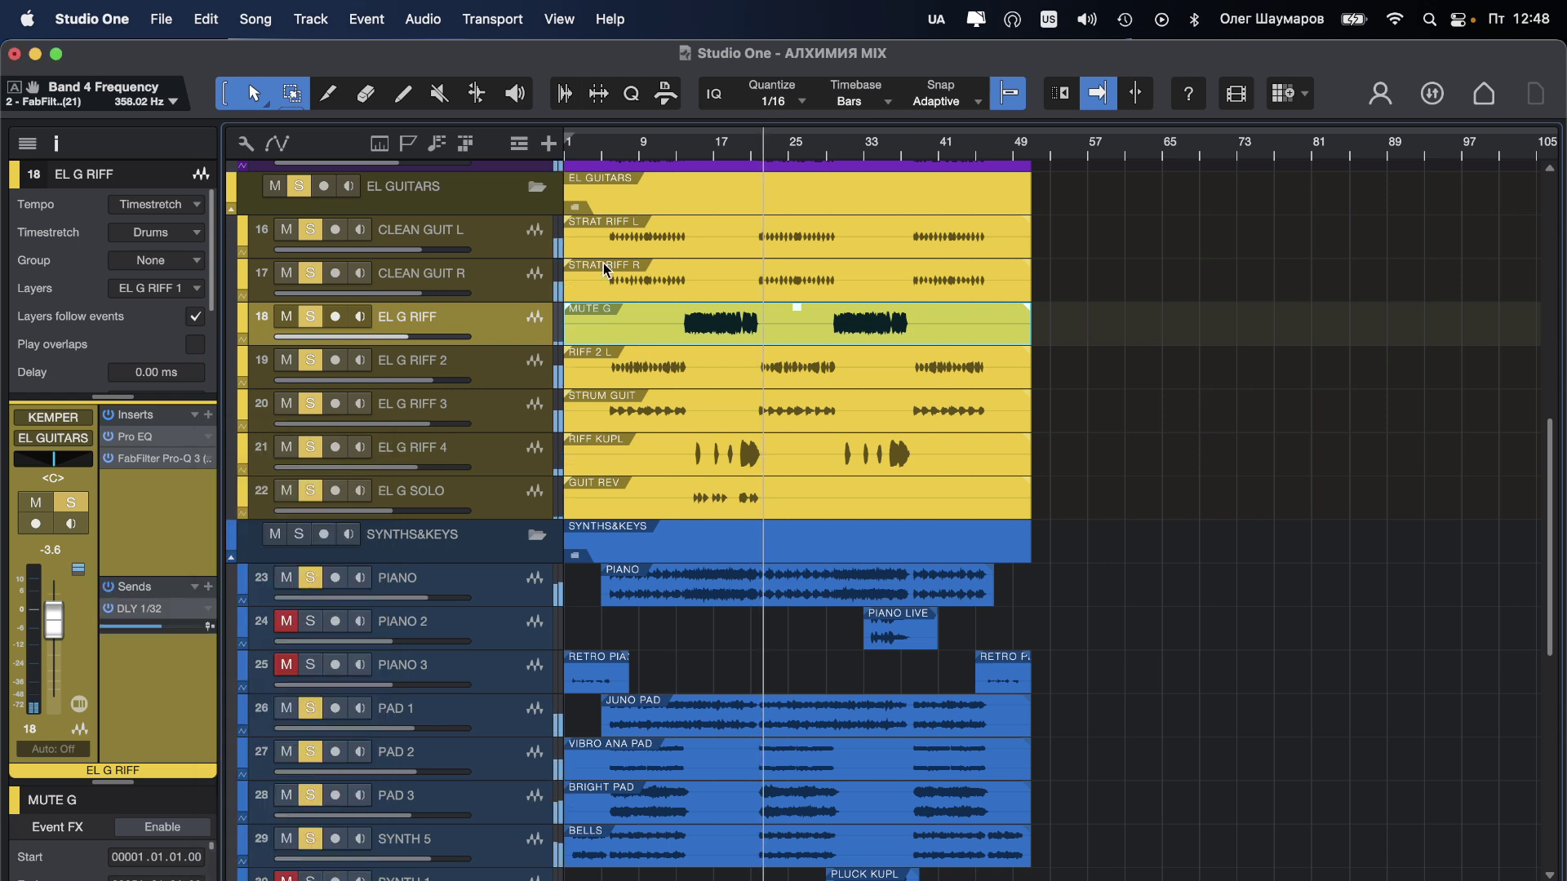
left_click(689, 149)
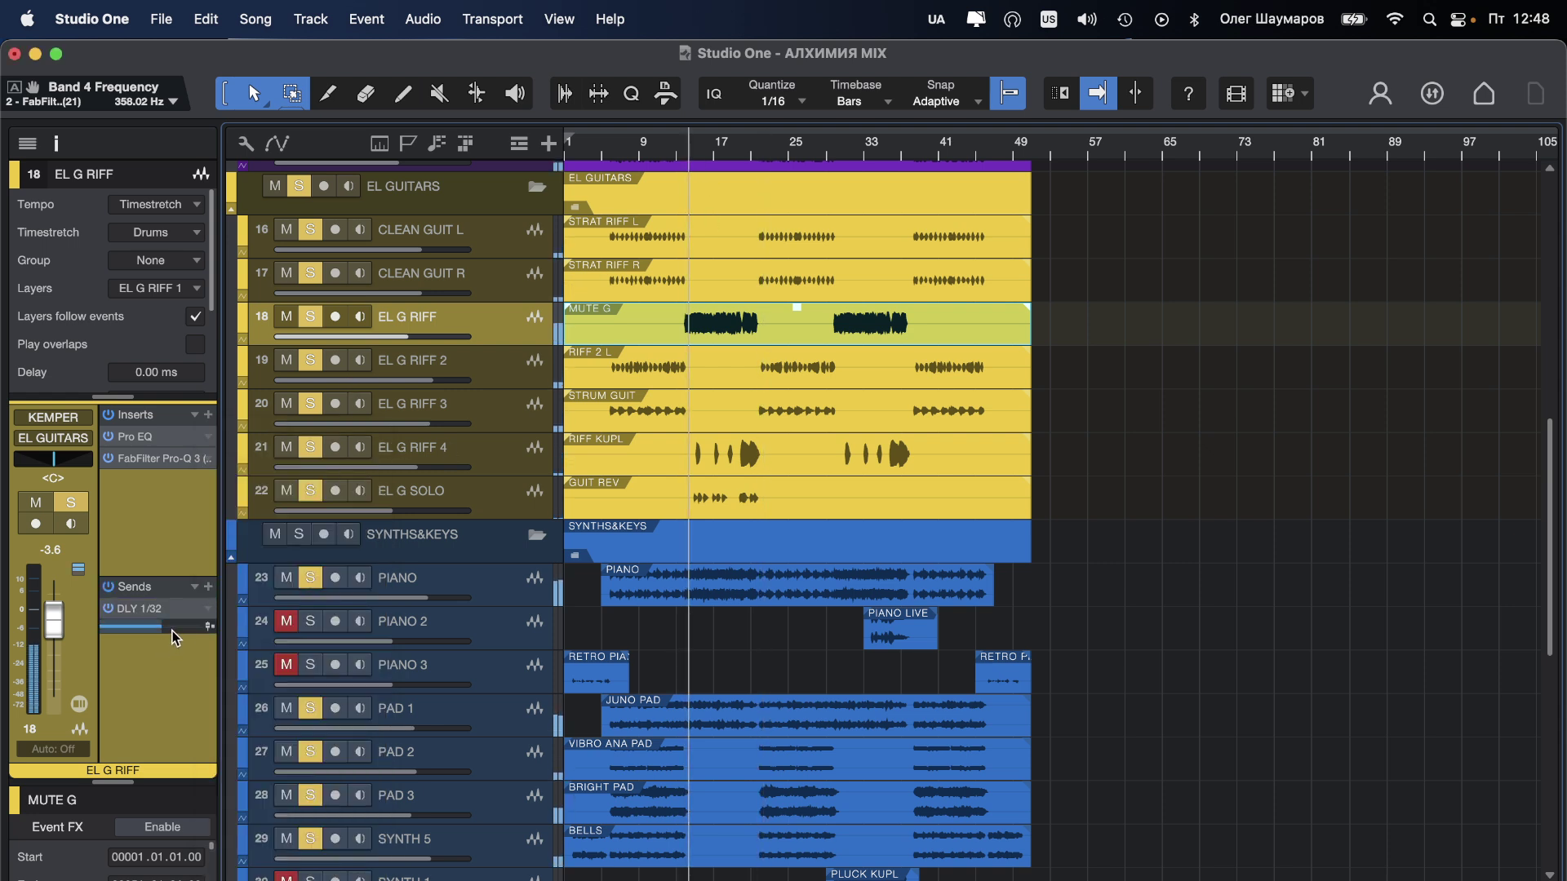
mouse_move(178, 625)
left_mouse_down()
mouse_move(200, 627)
mouse_move(170, 625)
left_mouse_up()
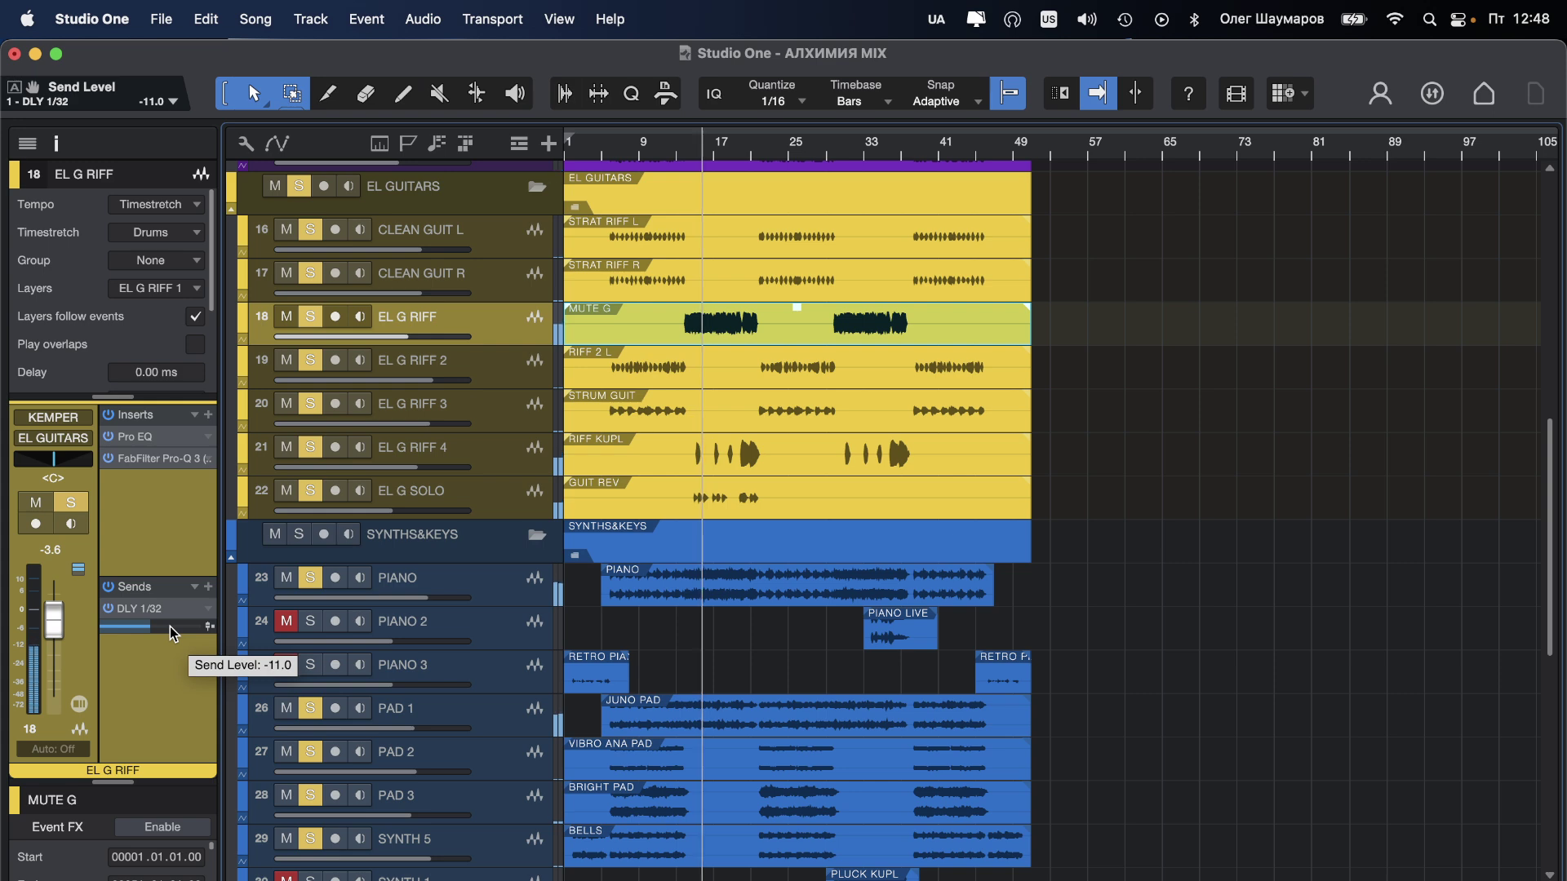
left_click_drag(170, 626, 169, 628)
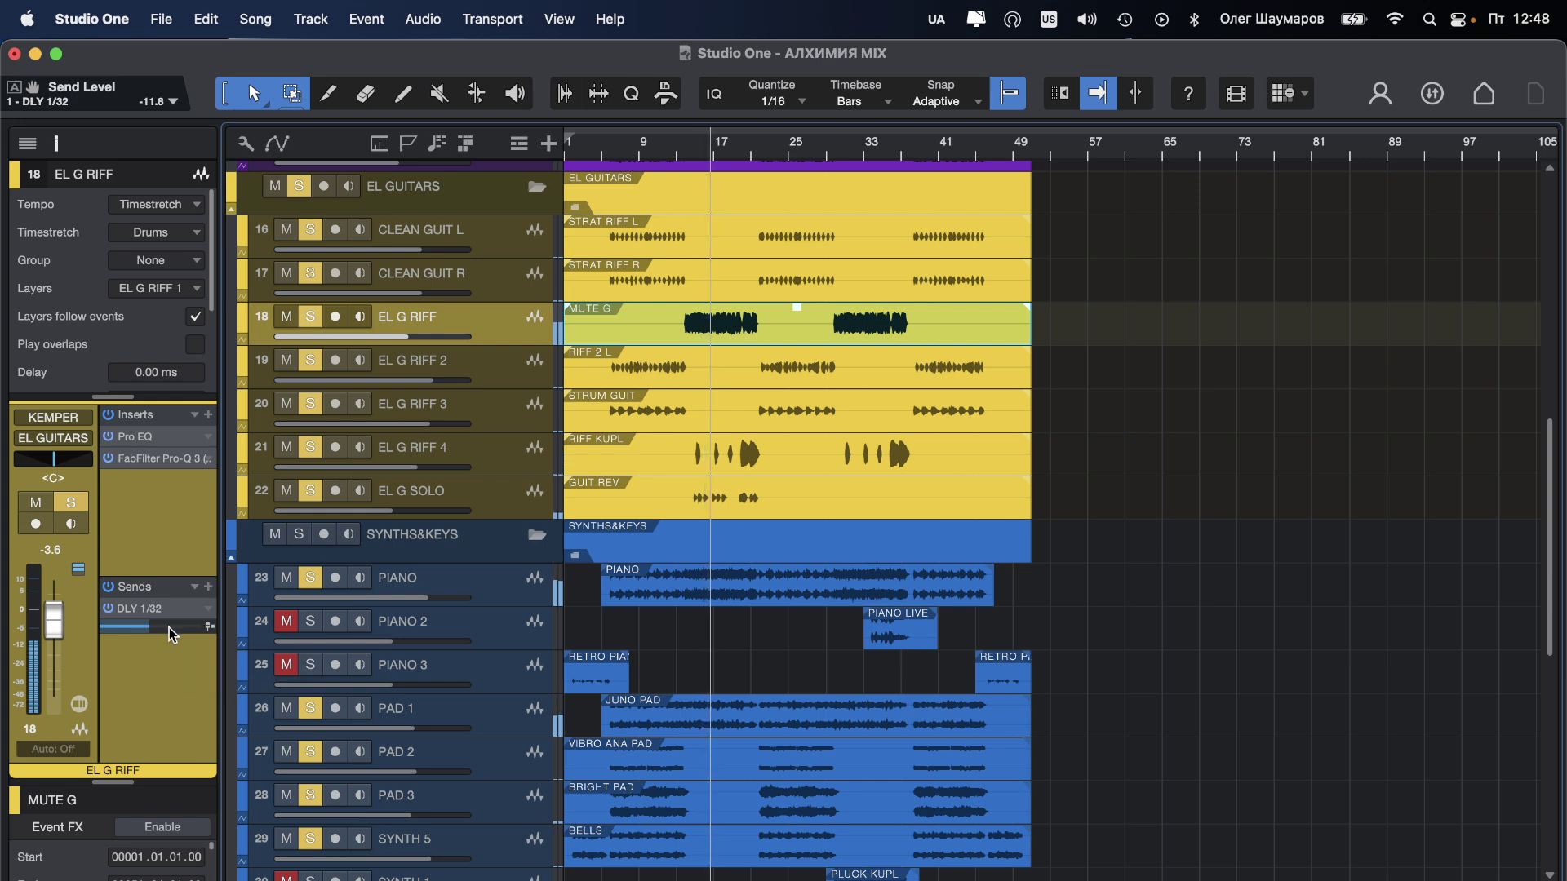
Step: Set EL G RIFF 4's volume to +0.9 dB
left_click(482, 444)
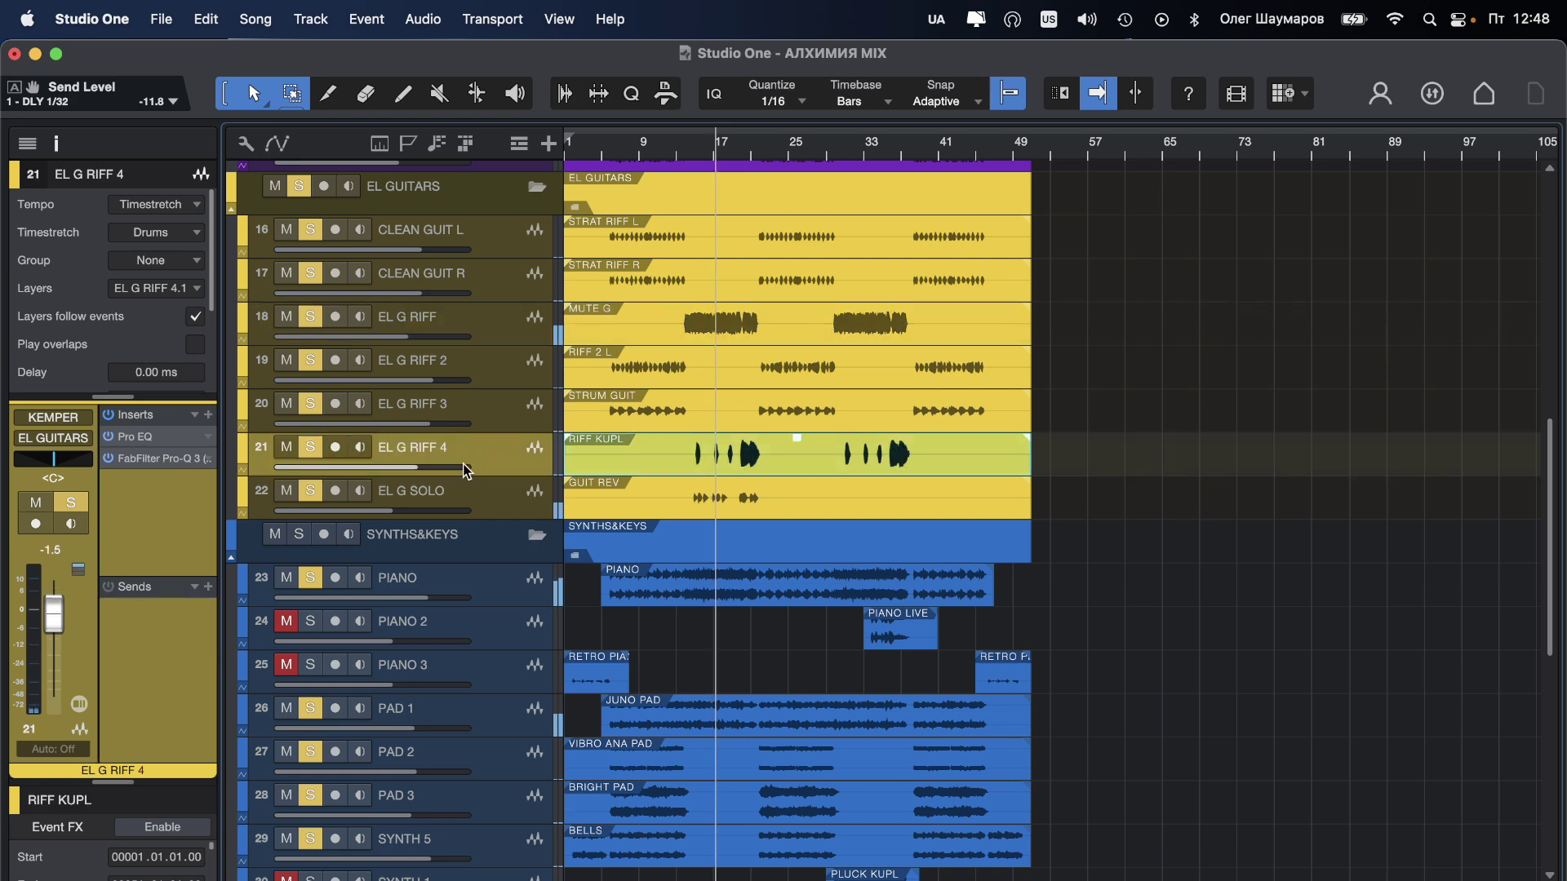
left_click_drag(460, 467, 470, 467)
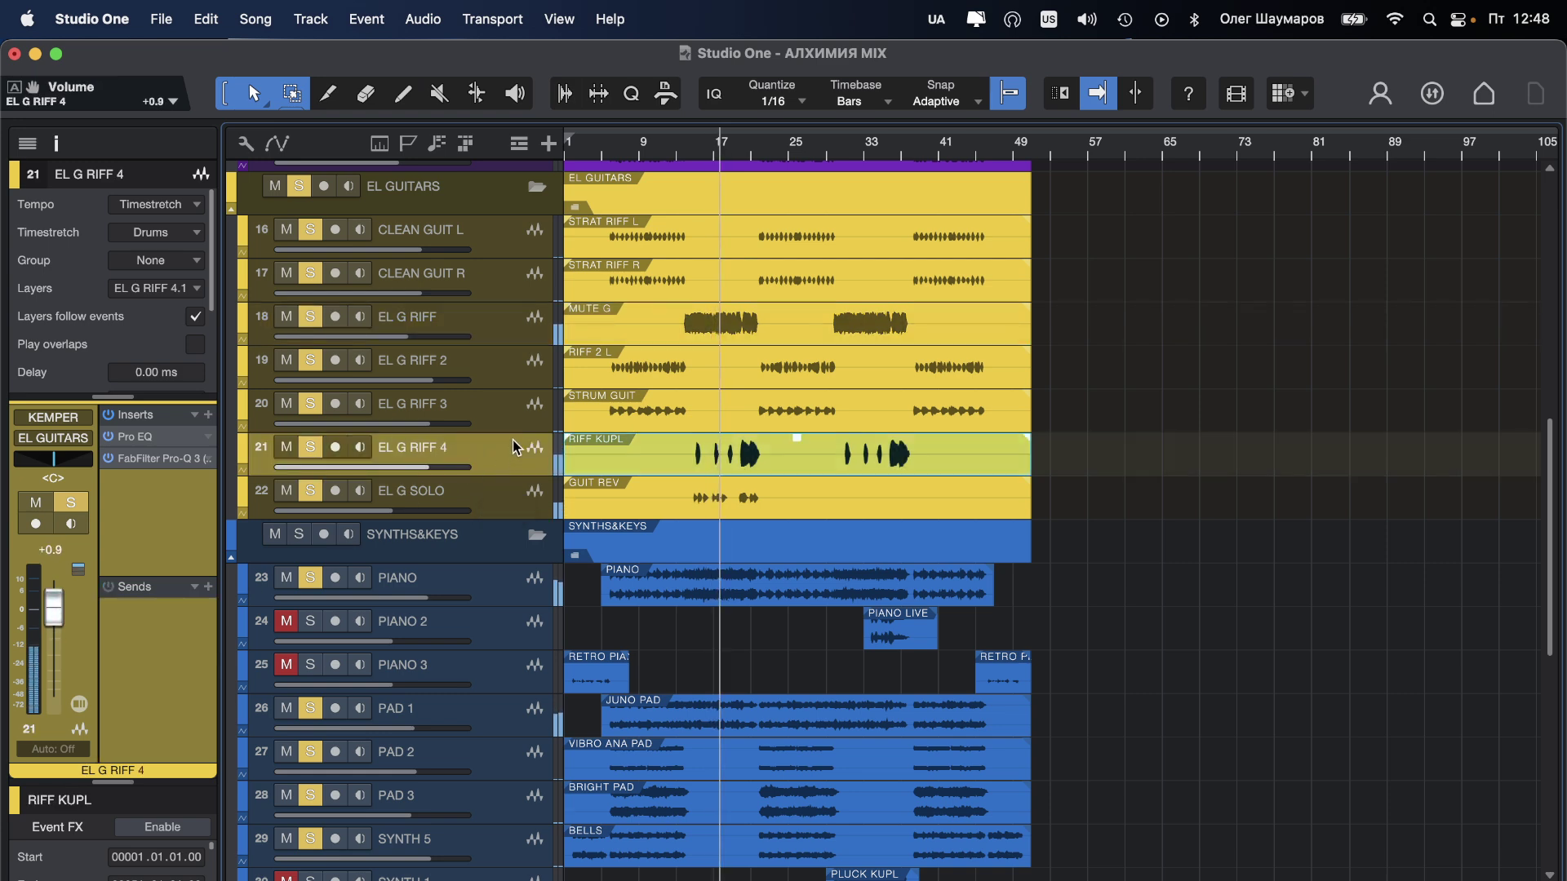
Step: Pan EL G RIFF 4 to R68 and add a SHIMMER V send at +5.2 dB
left_click_drag(50, 457, 80, 459)
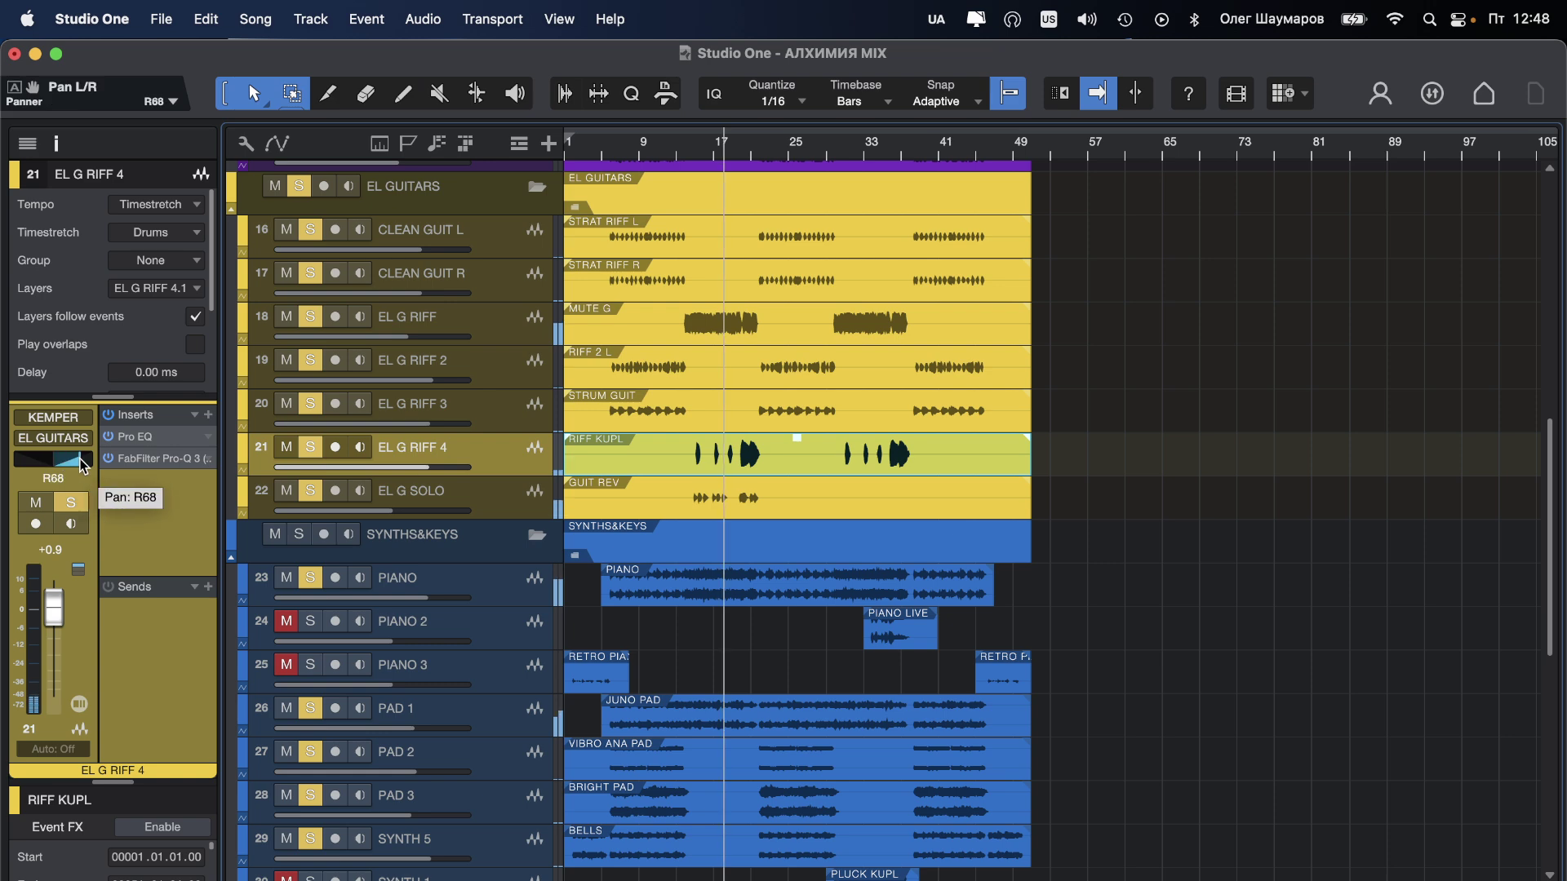
left_click(209, 586)
mouse_move(220, 611)
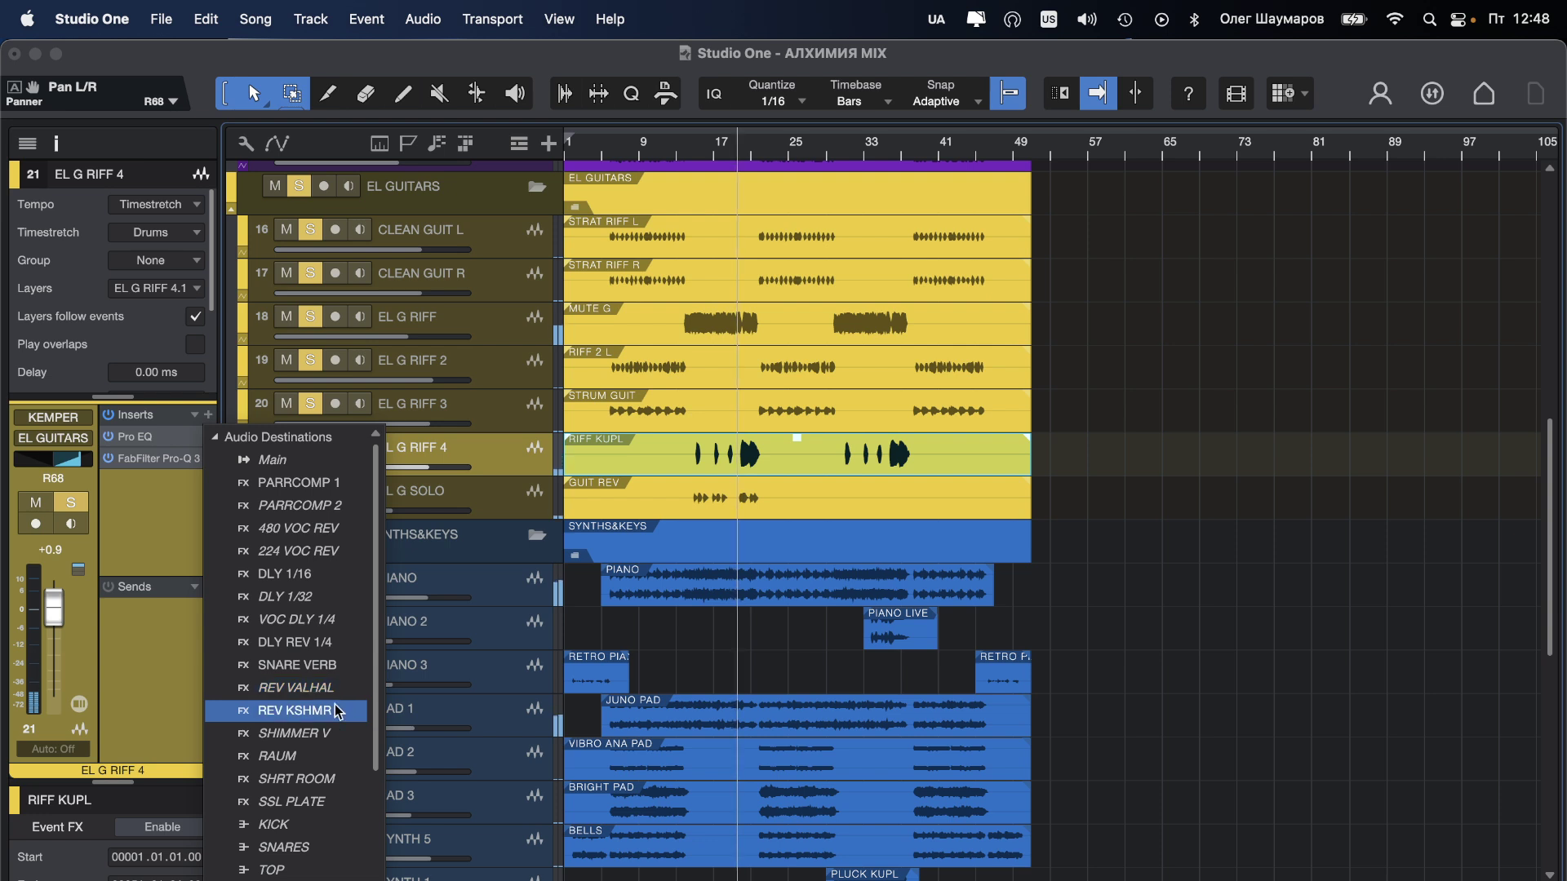
left_click(333, 734)
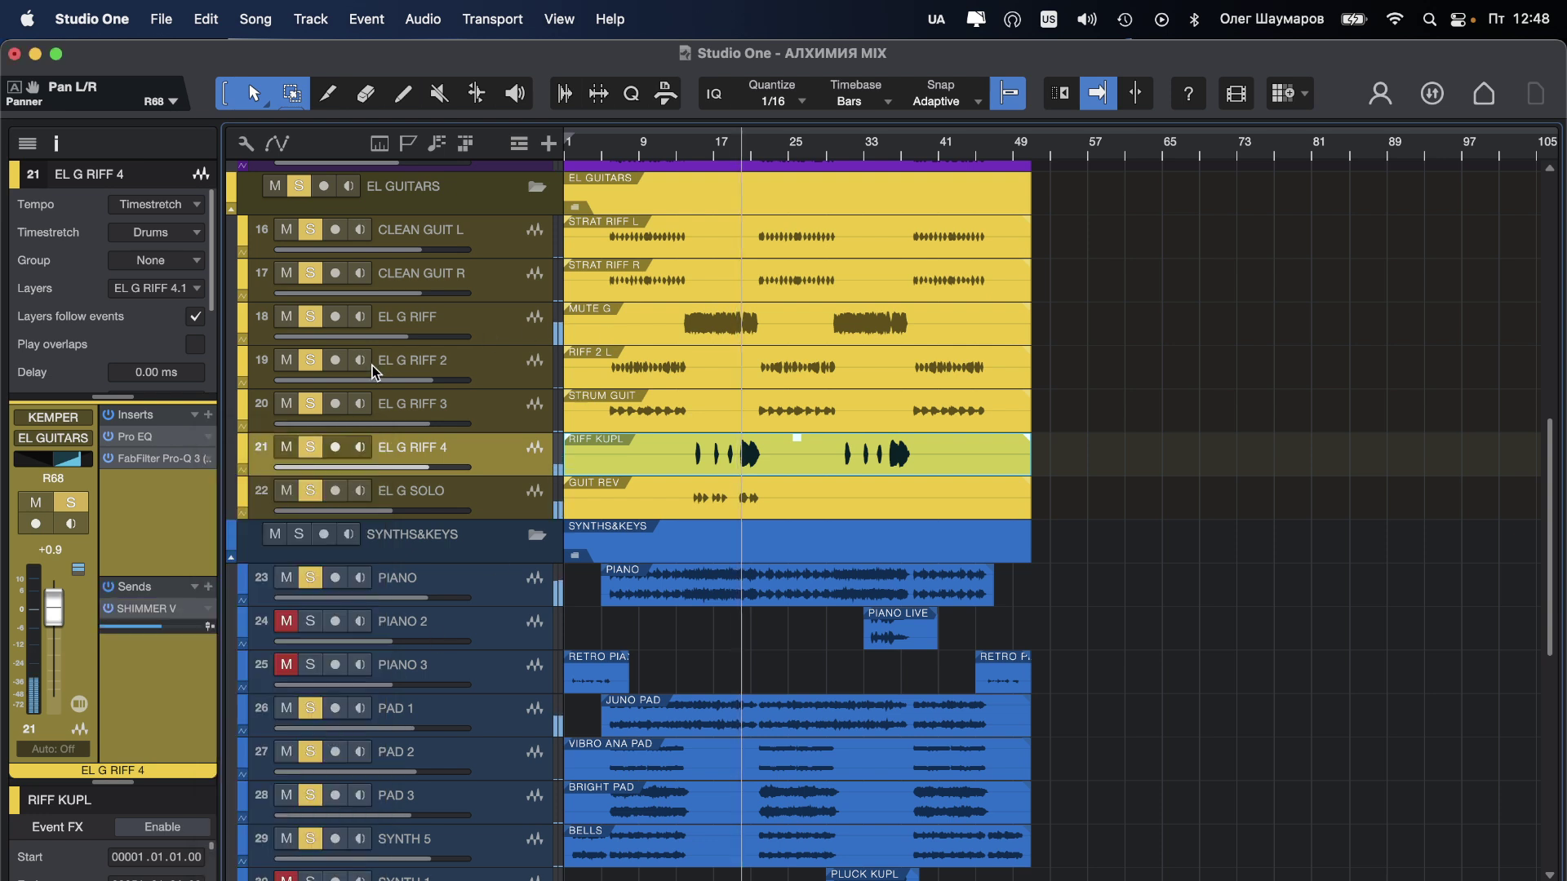
left_click_drag(178, 625, 208, 627)
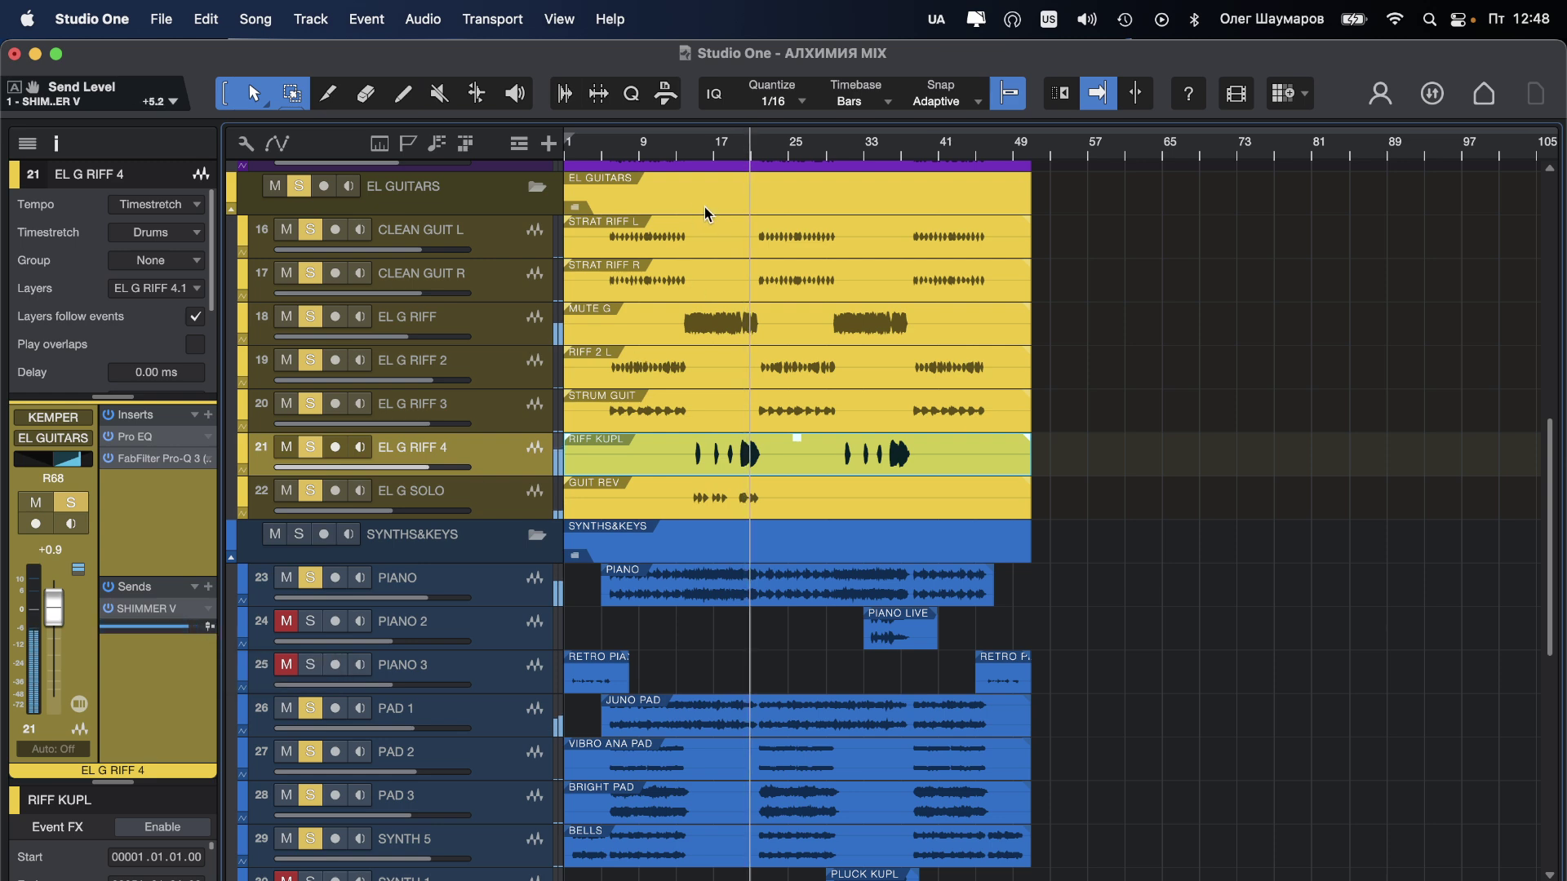
Step: Replay from around bar 15, setting EL G RIFF 4's volume to -0.6 dB and its SHIMMER V send to +3.4 dB
left_click(696, 154)
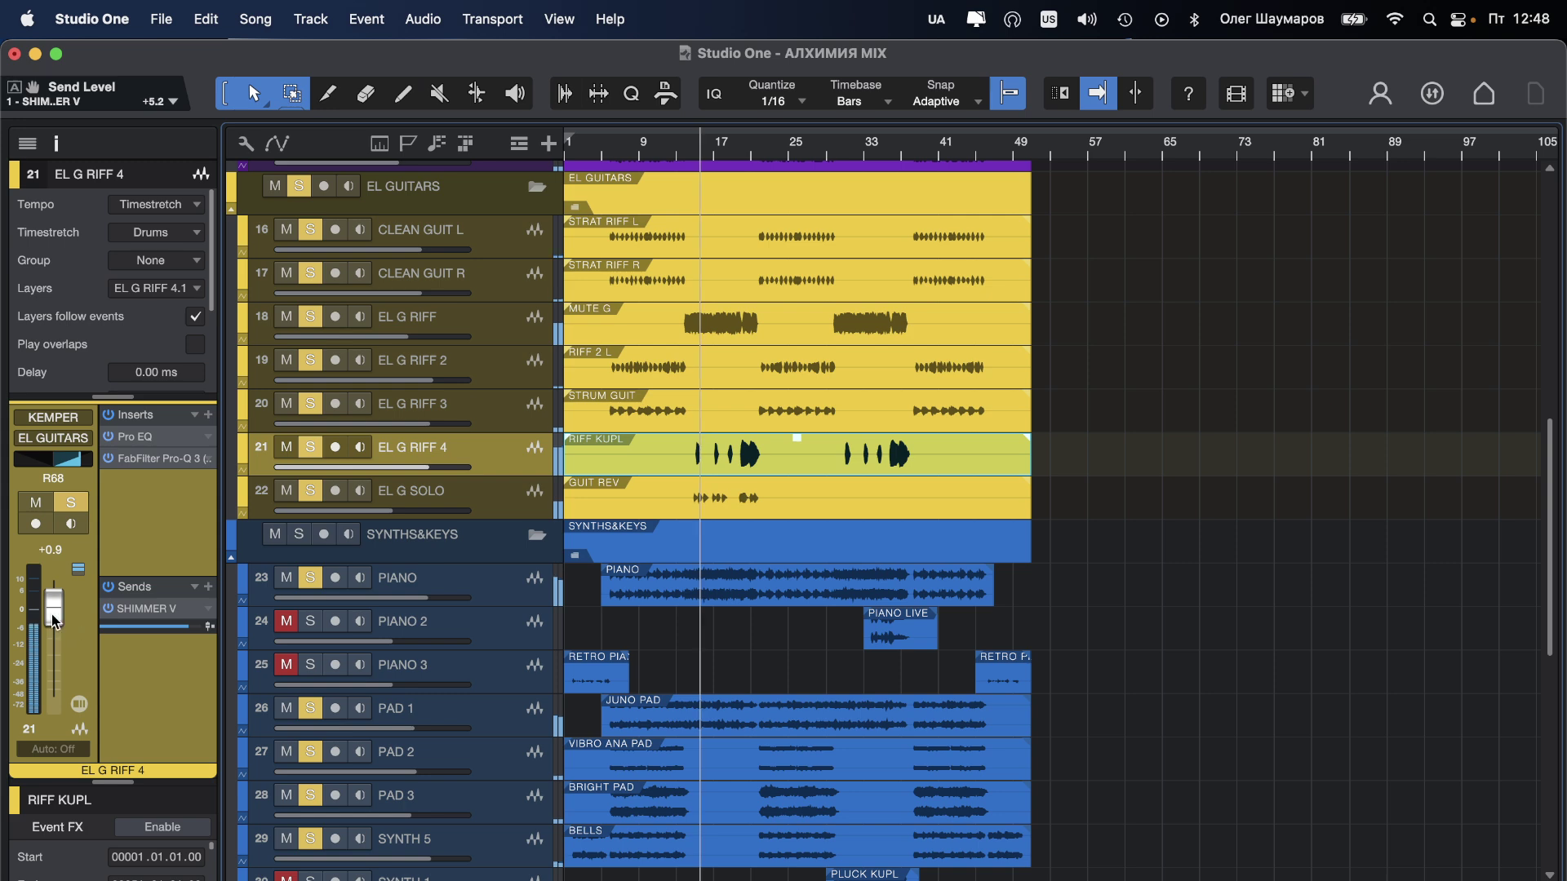
left_click_drag(56, 616, 54, 619)
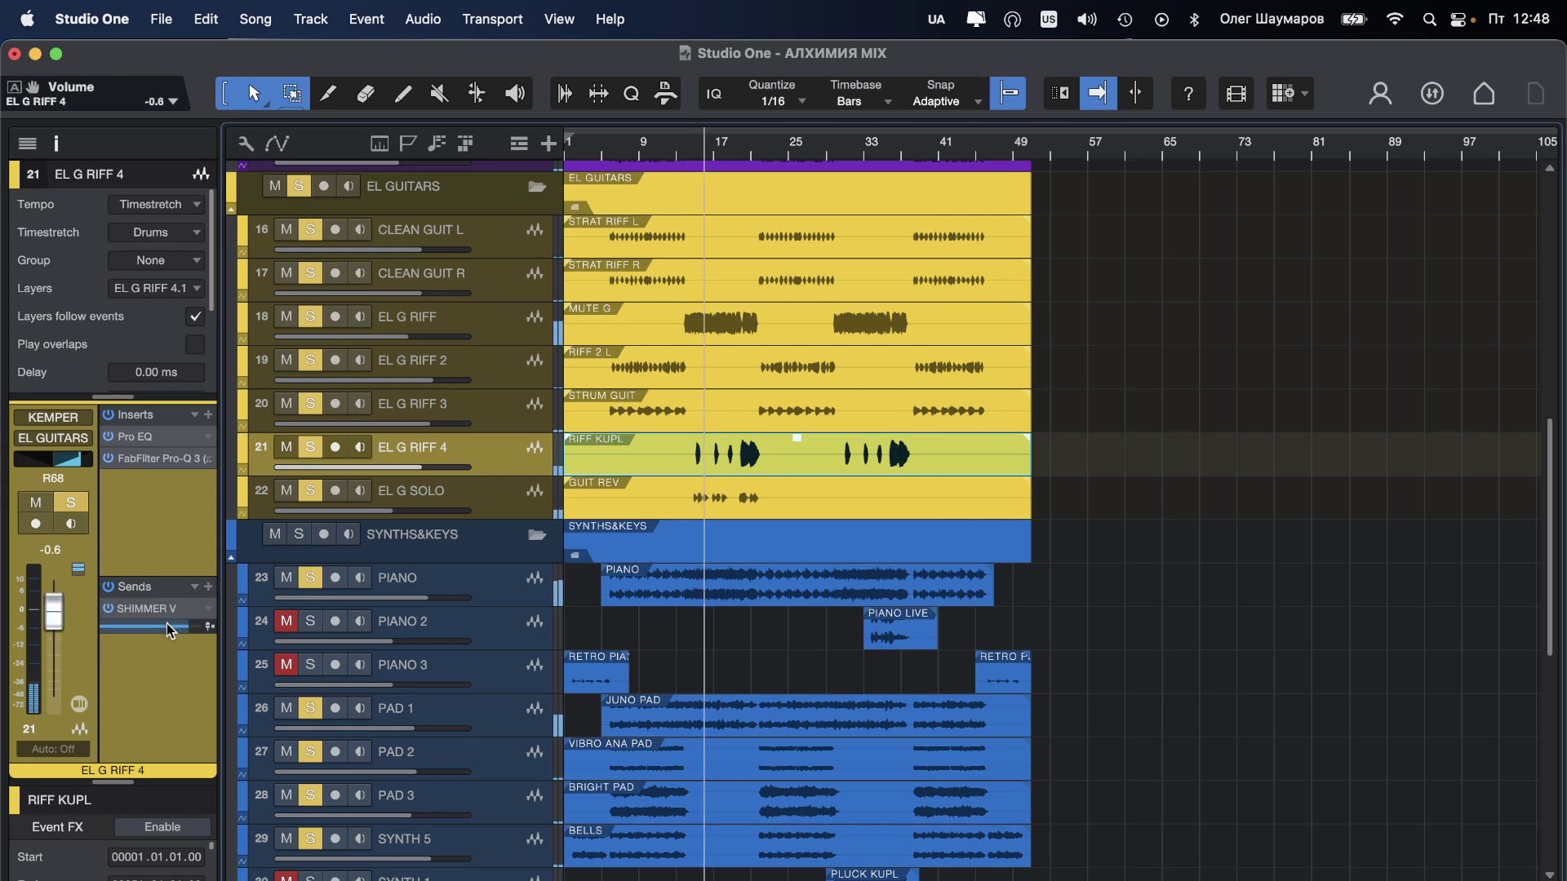
left_click_drag(166, 623, 158, 630)
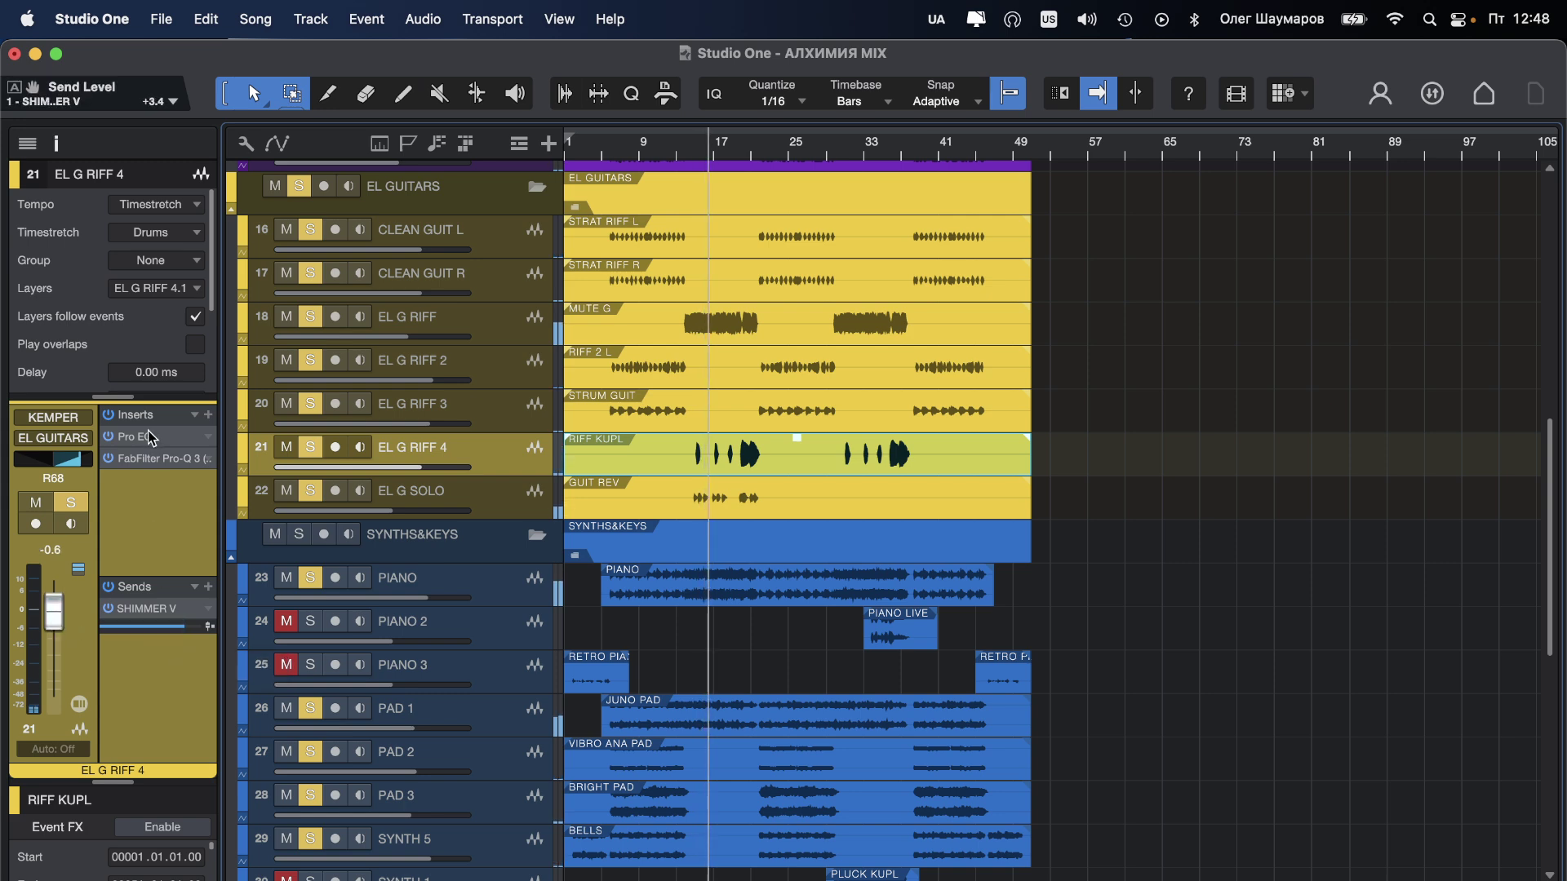
Step: Equalize EL G RIFF 4 in Pro-Q 3 with a low cut near 130 Hz and a slight bell cut near 343 Hz
left_click(154, 459)
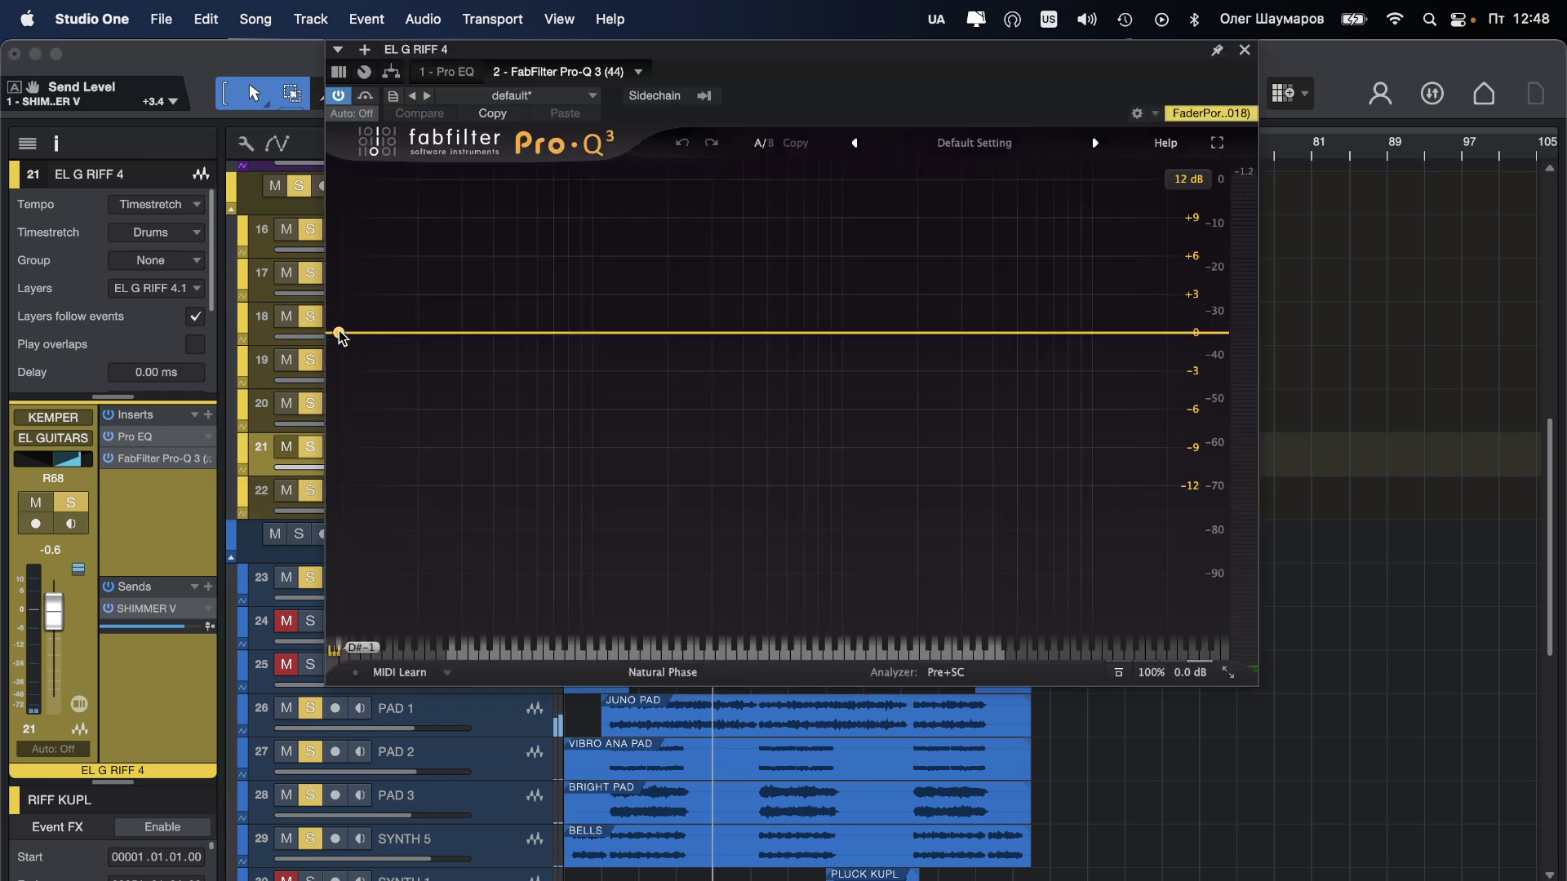
left_click_drag(339, 332, 622, 331)
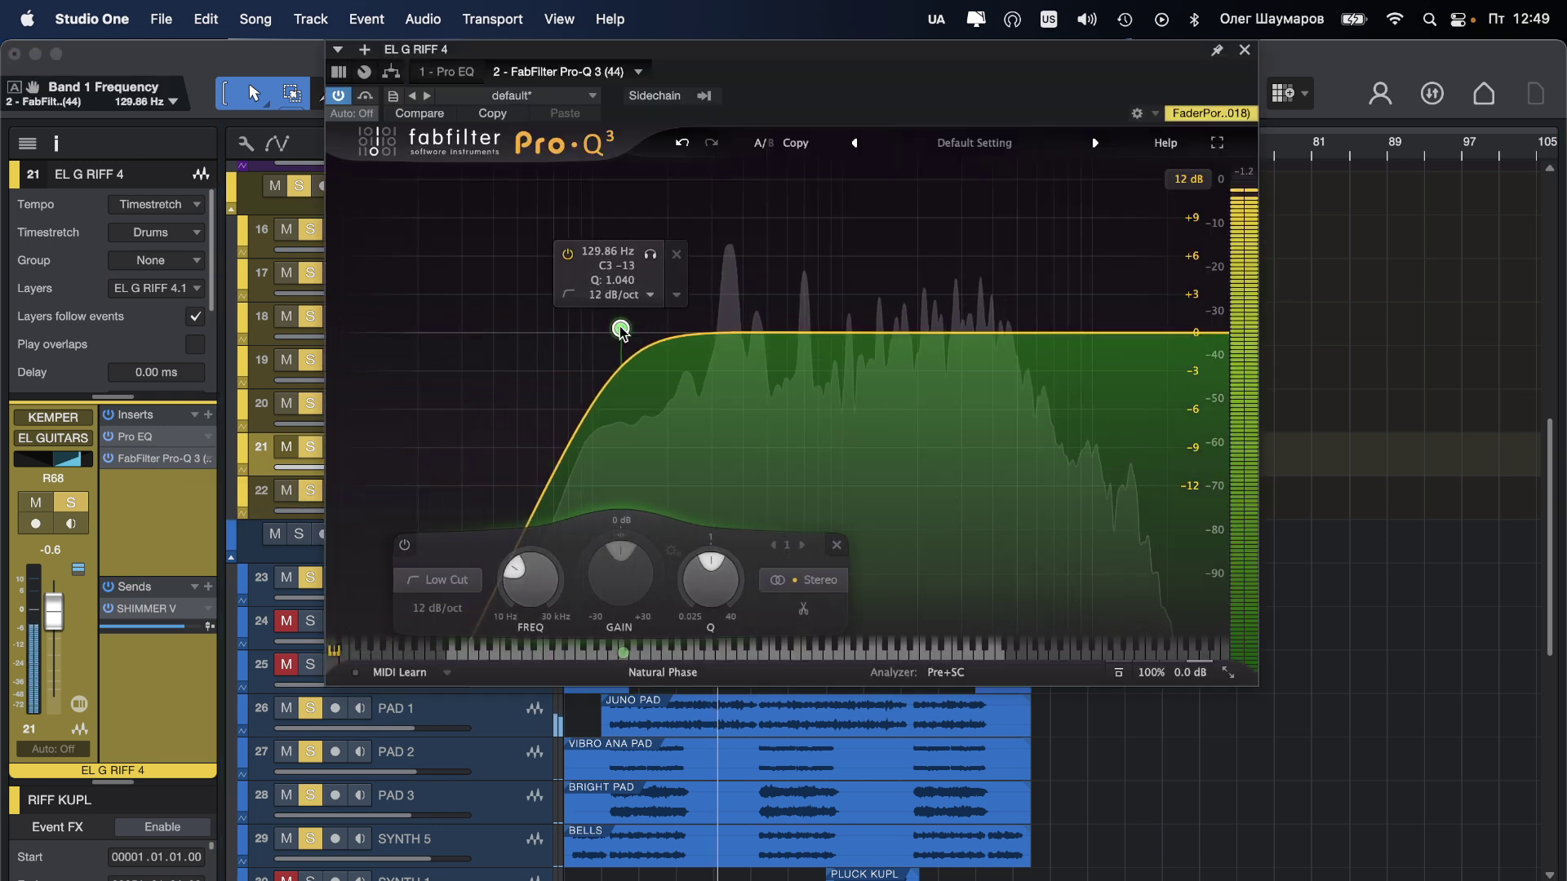
left_click_drag(727, 333, 725, 349)
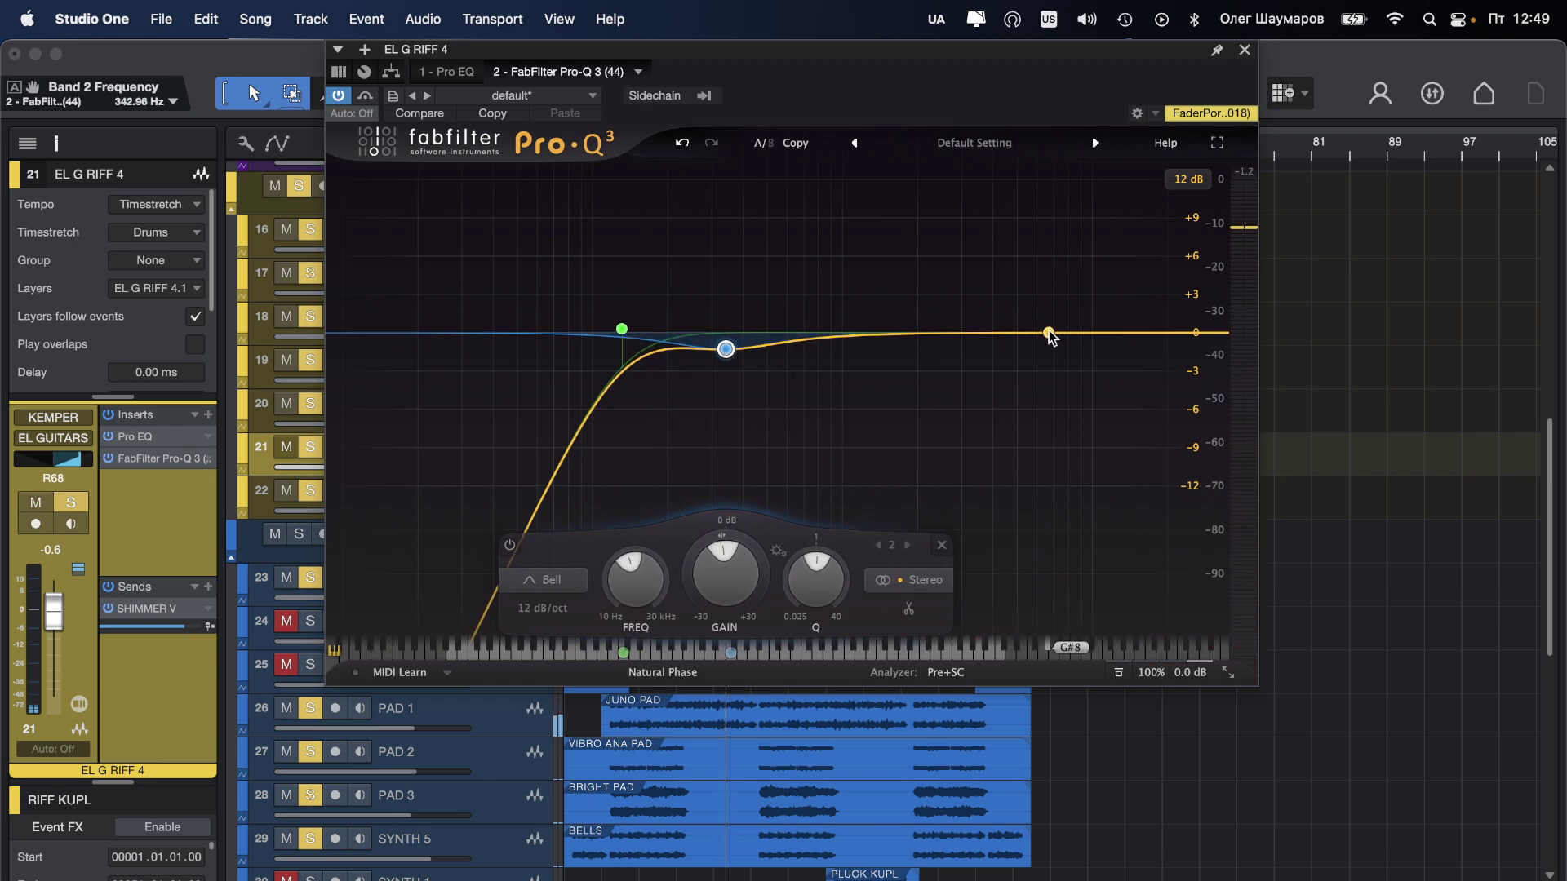
left_click(1245, 51)
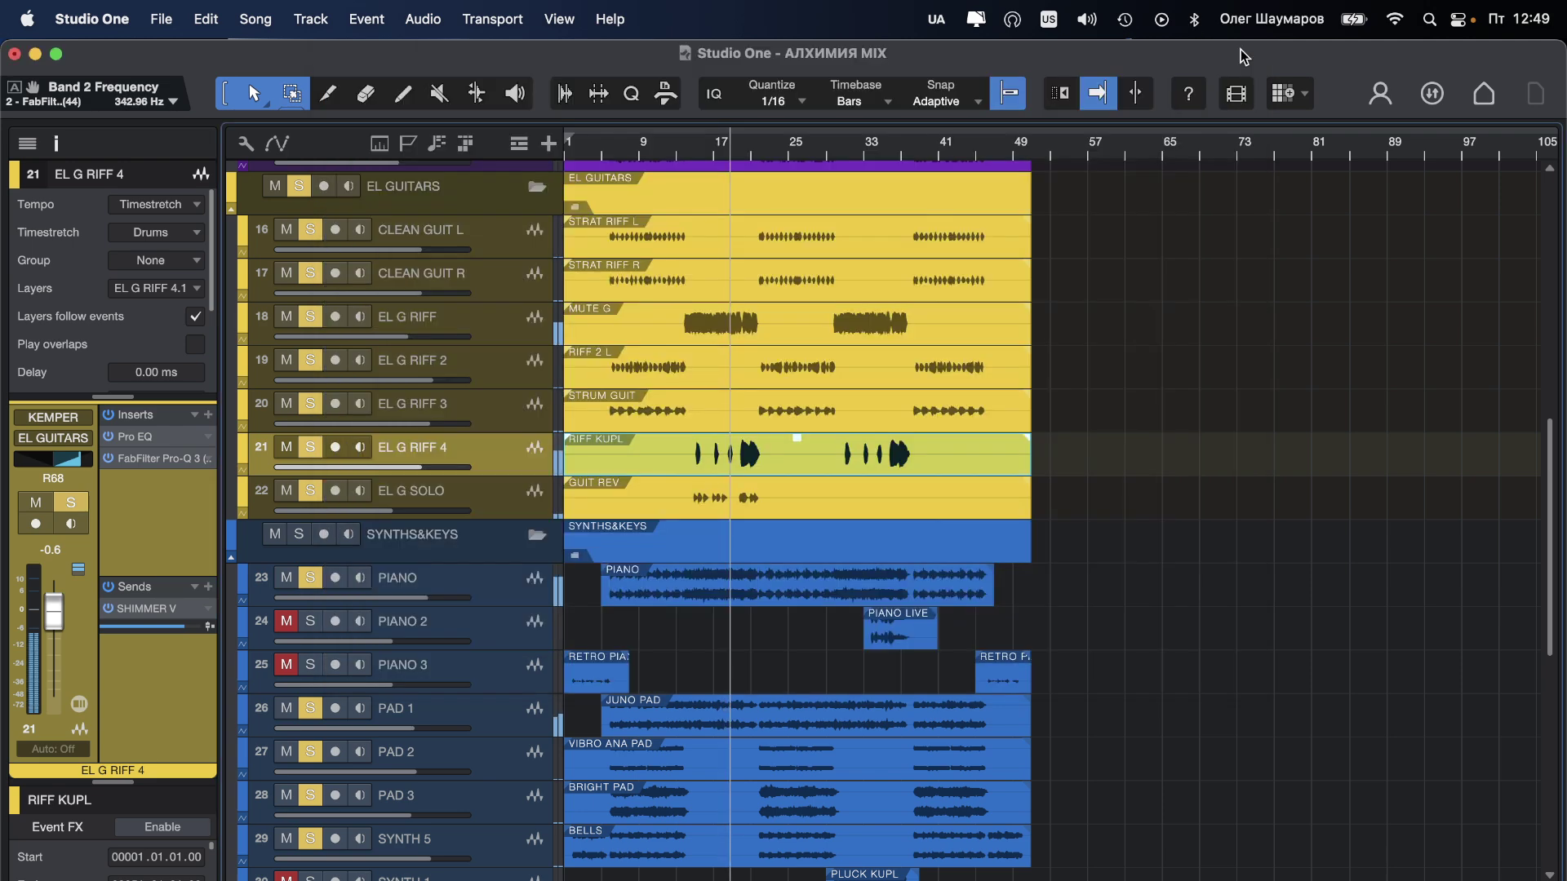
Step: Save the song and narrow EL G RIFF 4's panning to R50
key("super+s")
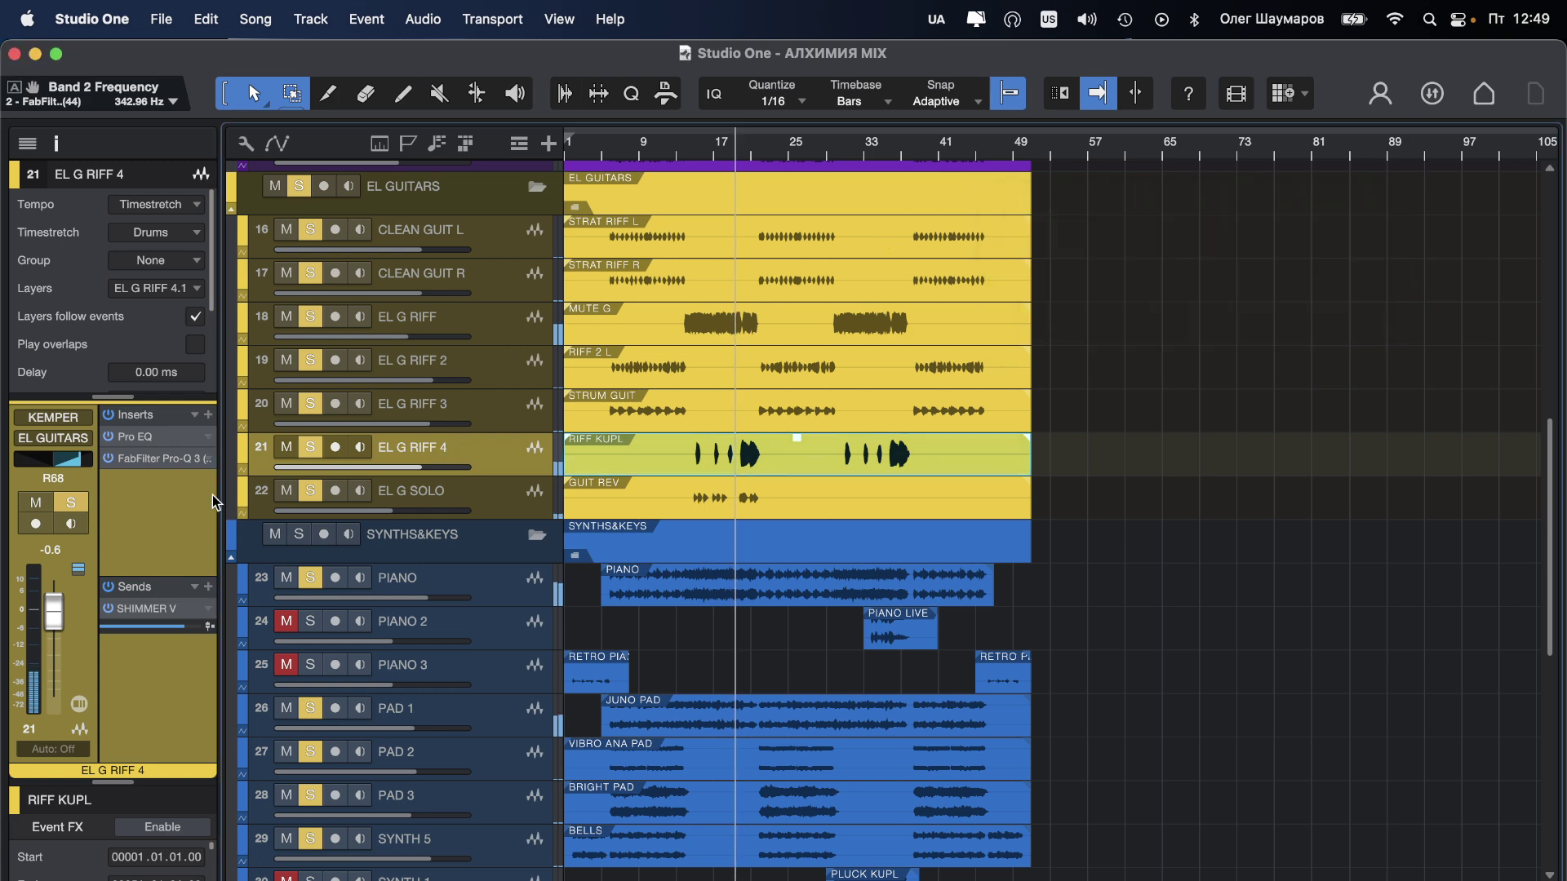
left_click_drag(65, 472, 63, 474)
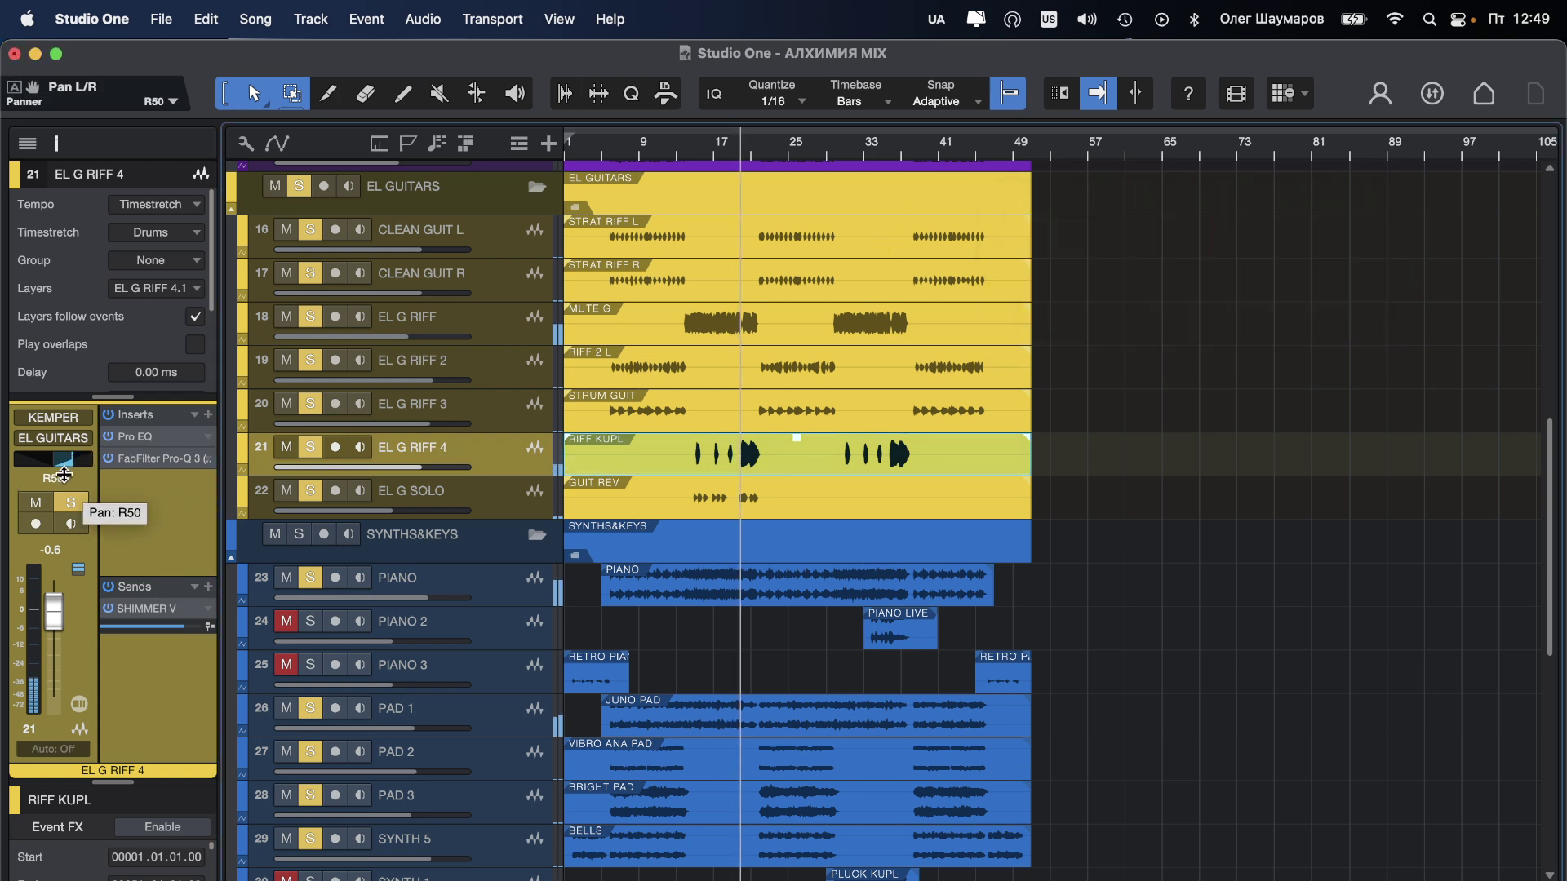
Step: Pan EL G SOLO to L69 and set its volume to +2.9 dB
left_click(503, 497)
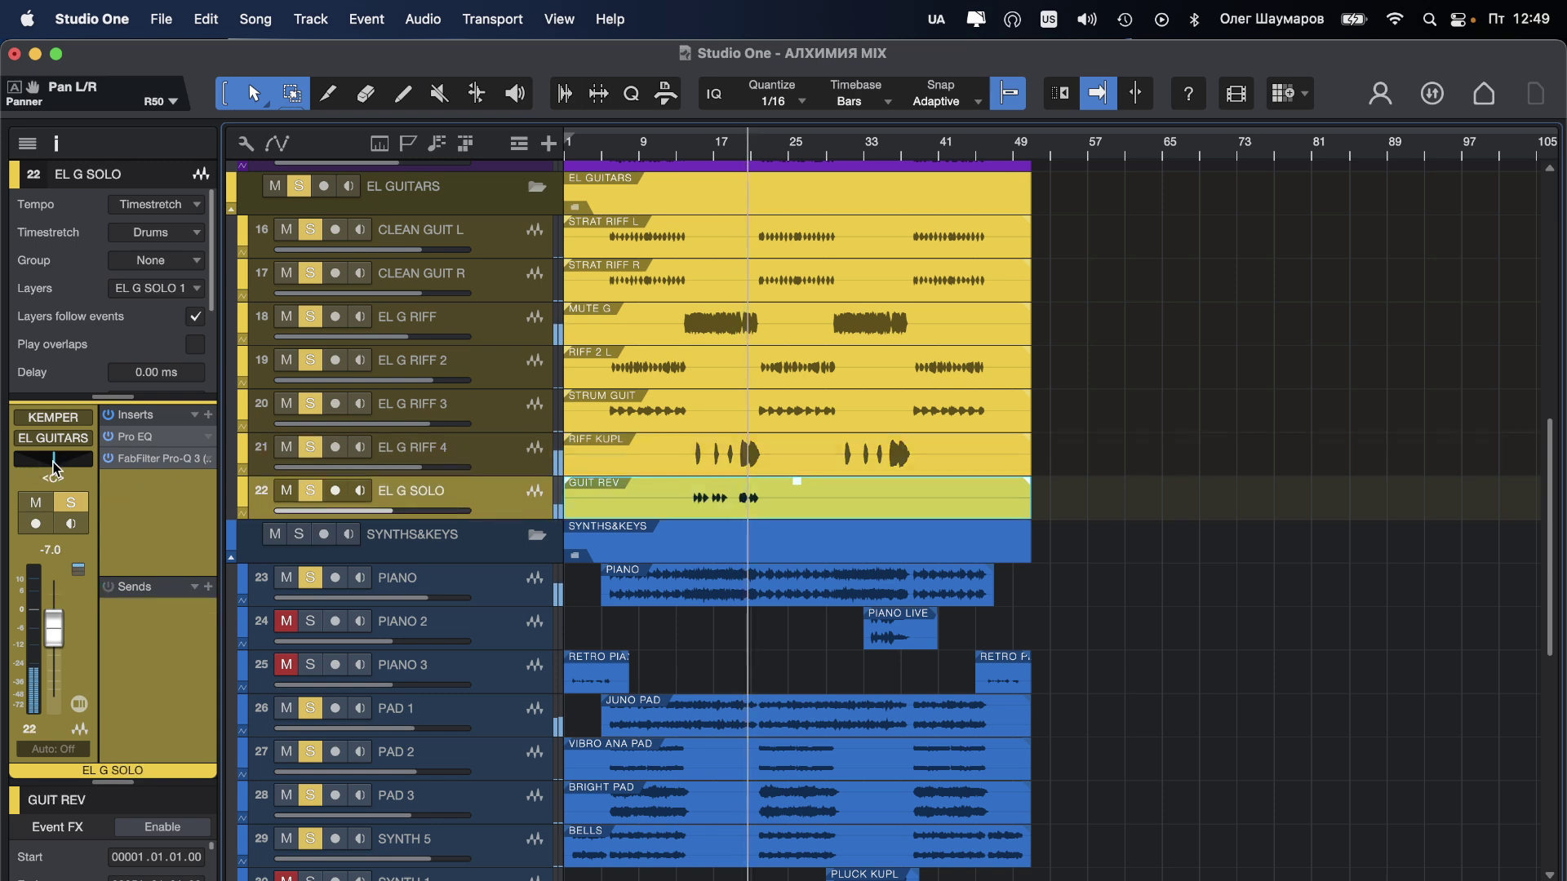
left_click_drag(53, 462, 36, 464)
left_click_drag(52, 629, 47, 590)
Step: Add a RAUM send to EL G SOLO and set its level to +2.2 dB
left_click(209, 586)
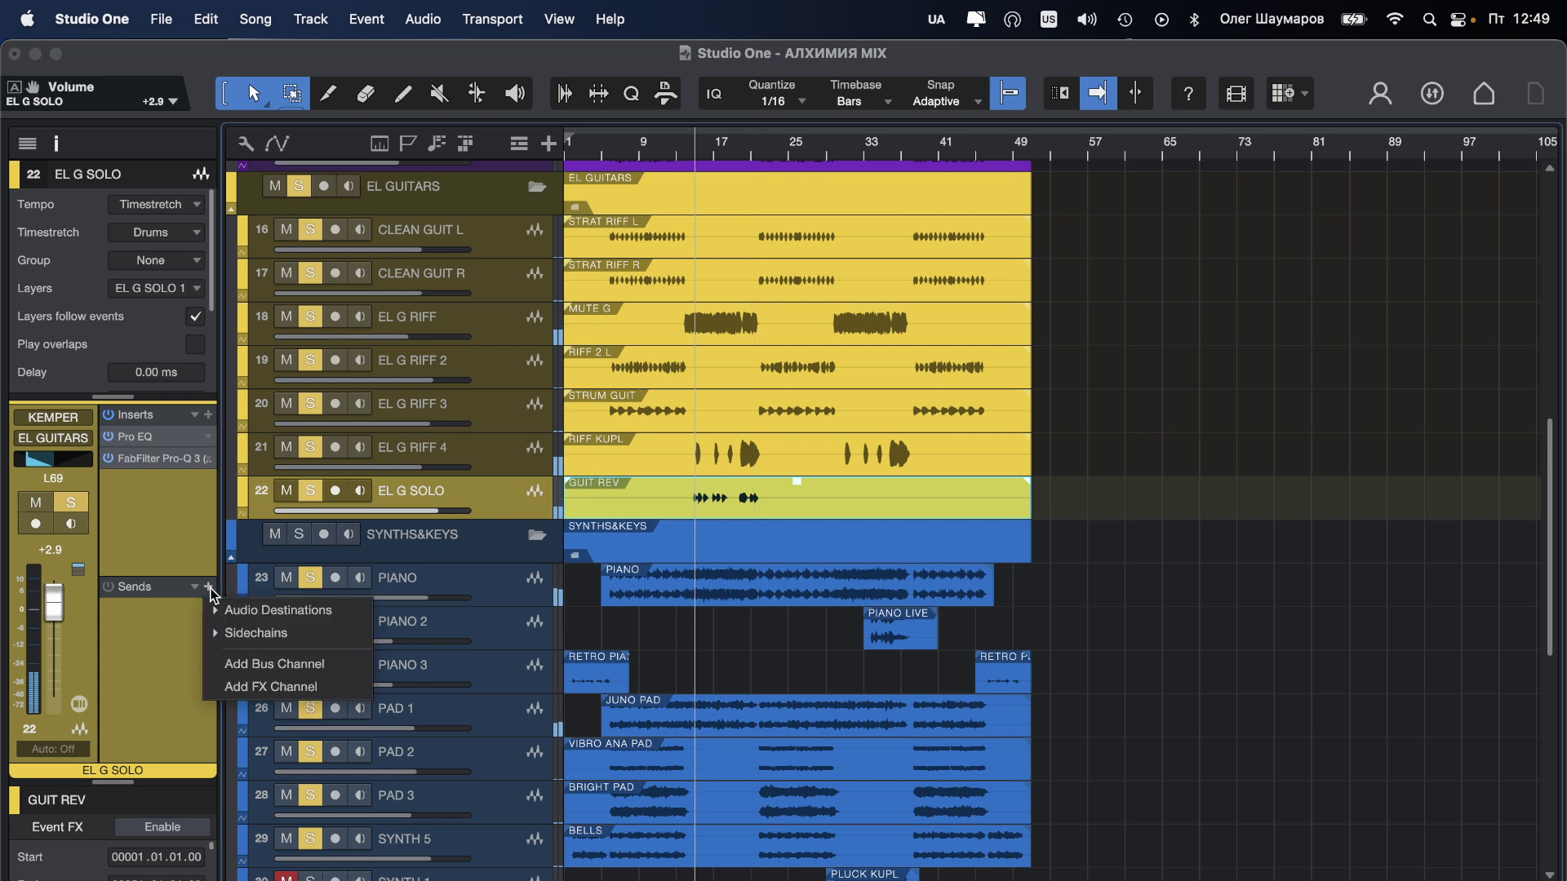
left_click(237, 610)
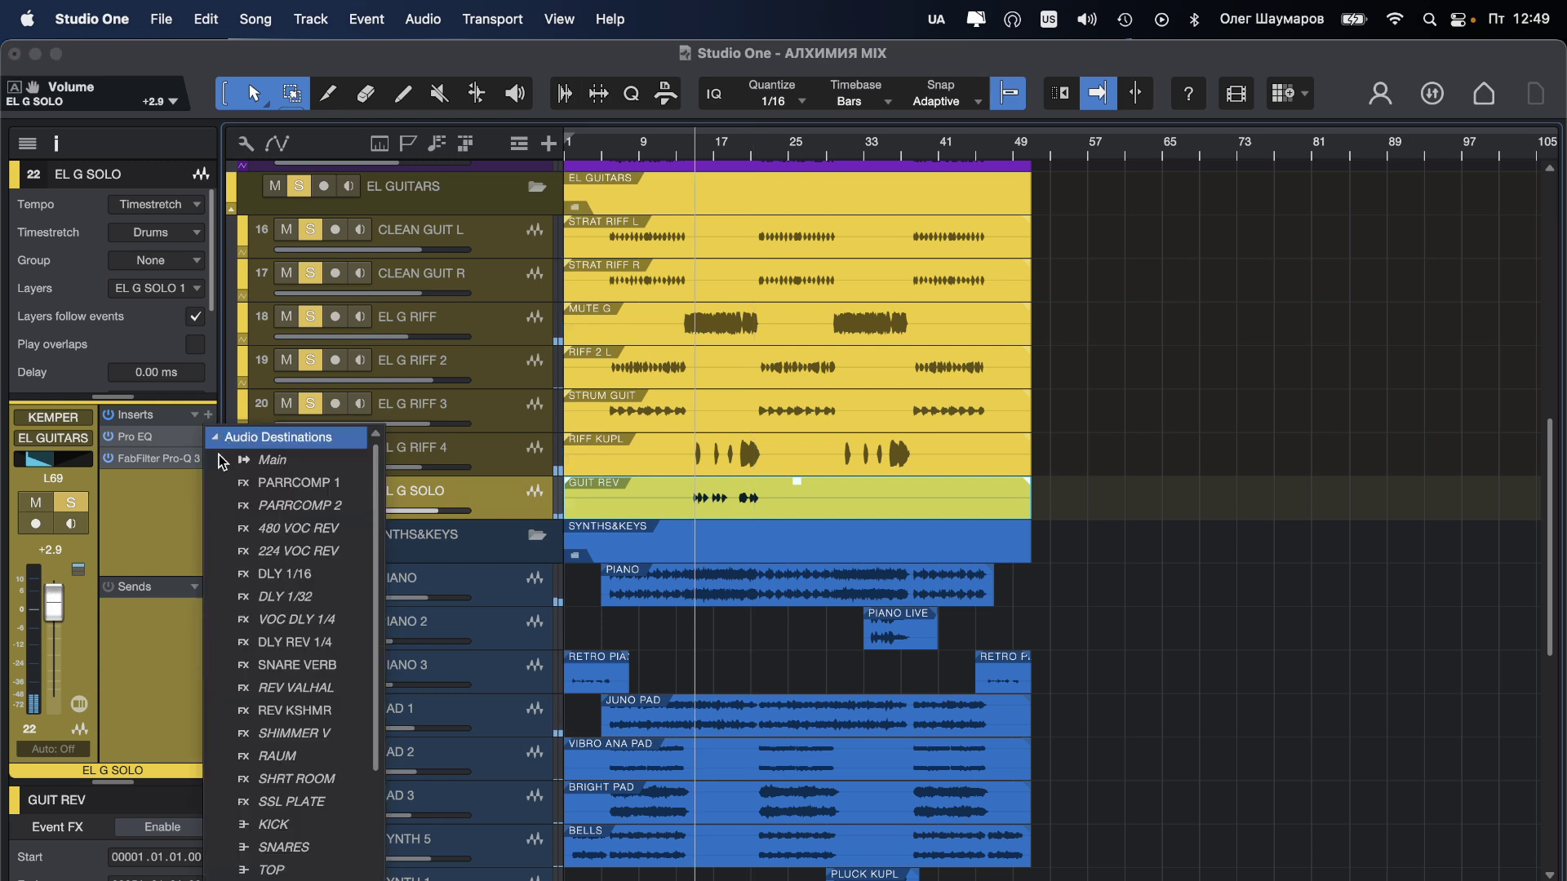
left_click(291, 755)
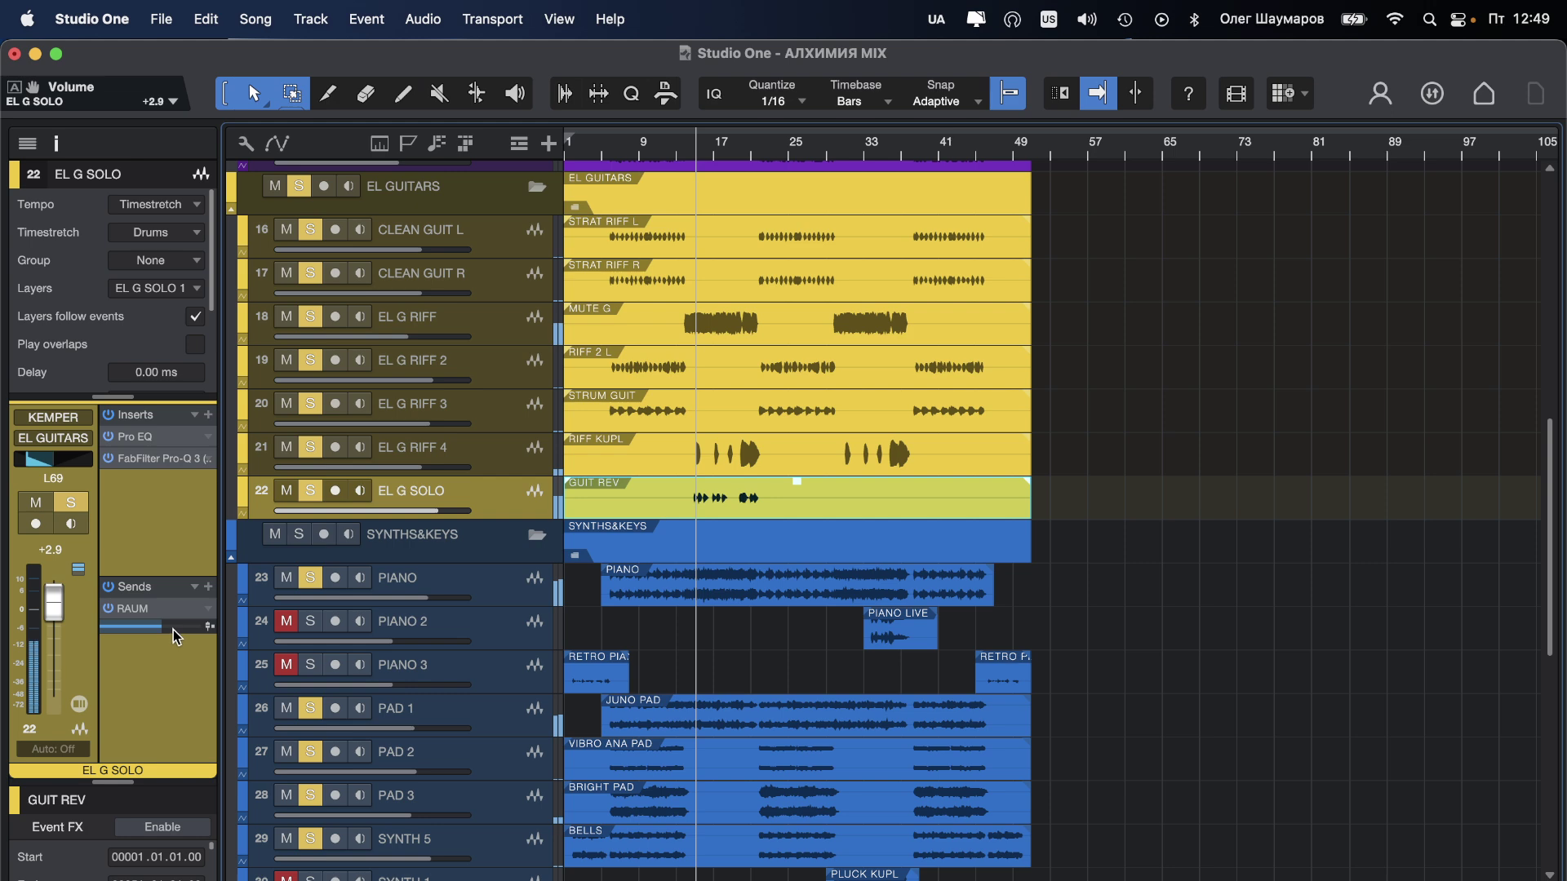
mouse_move(173, 630)
left_mouse_down()
mouse_move(213, 635)
mouse_move(187, 643)
left_mouse_up()
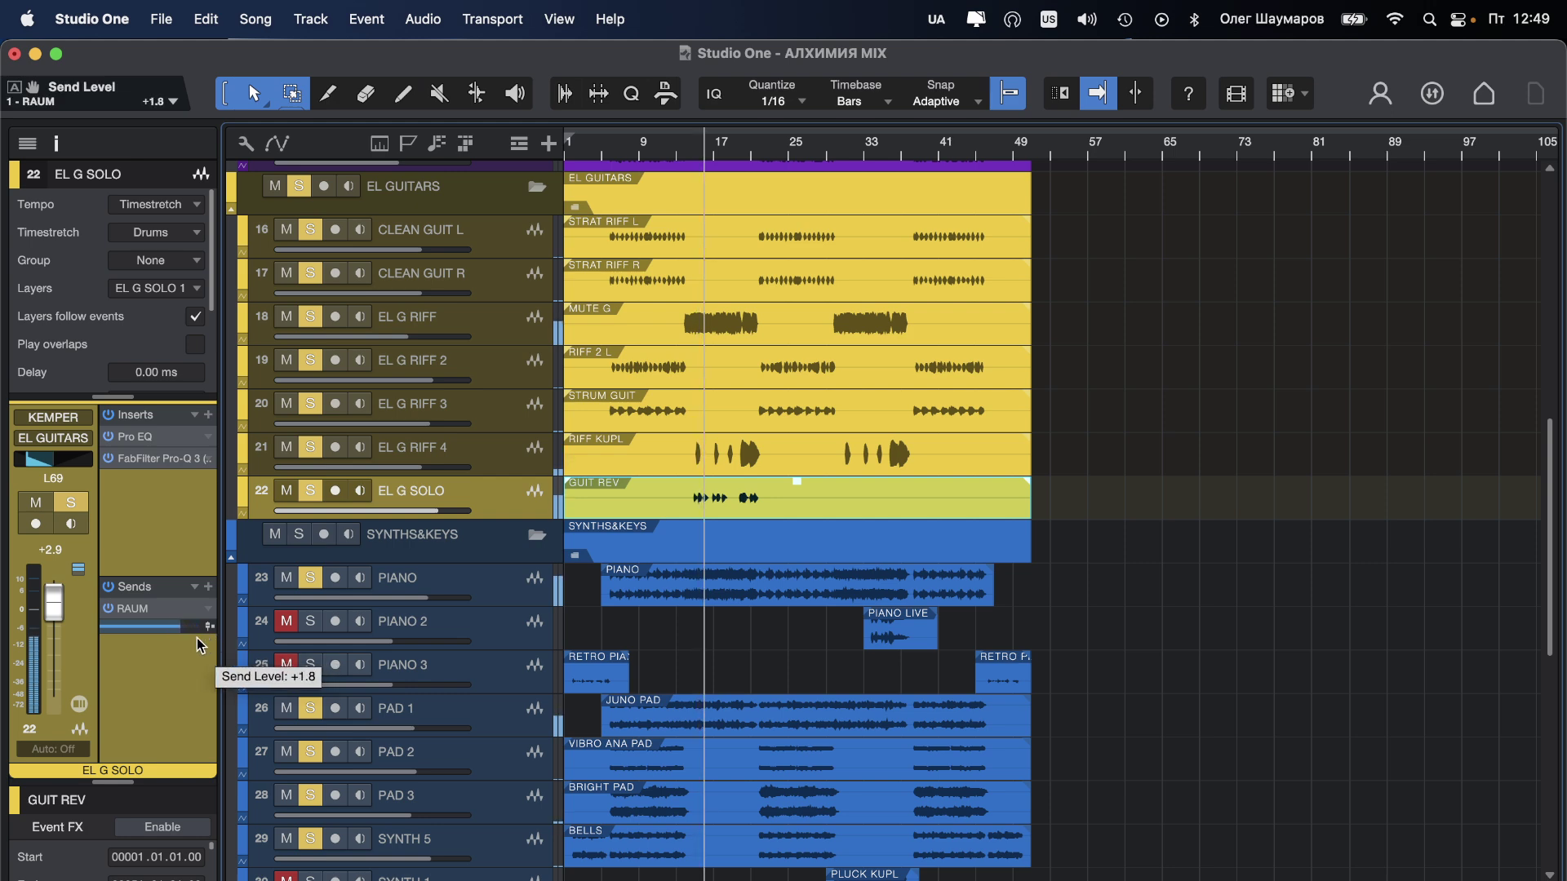
Step: Add a REV VALHAL send to EL G SOLO and set its level to -7.9 dB
left_click(208, 586)
left_click(245, 610)
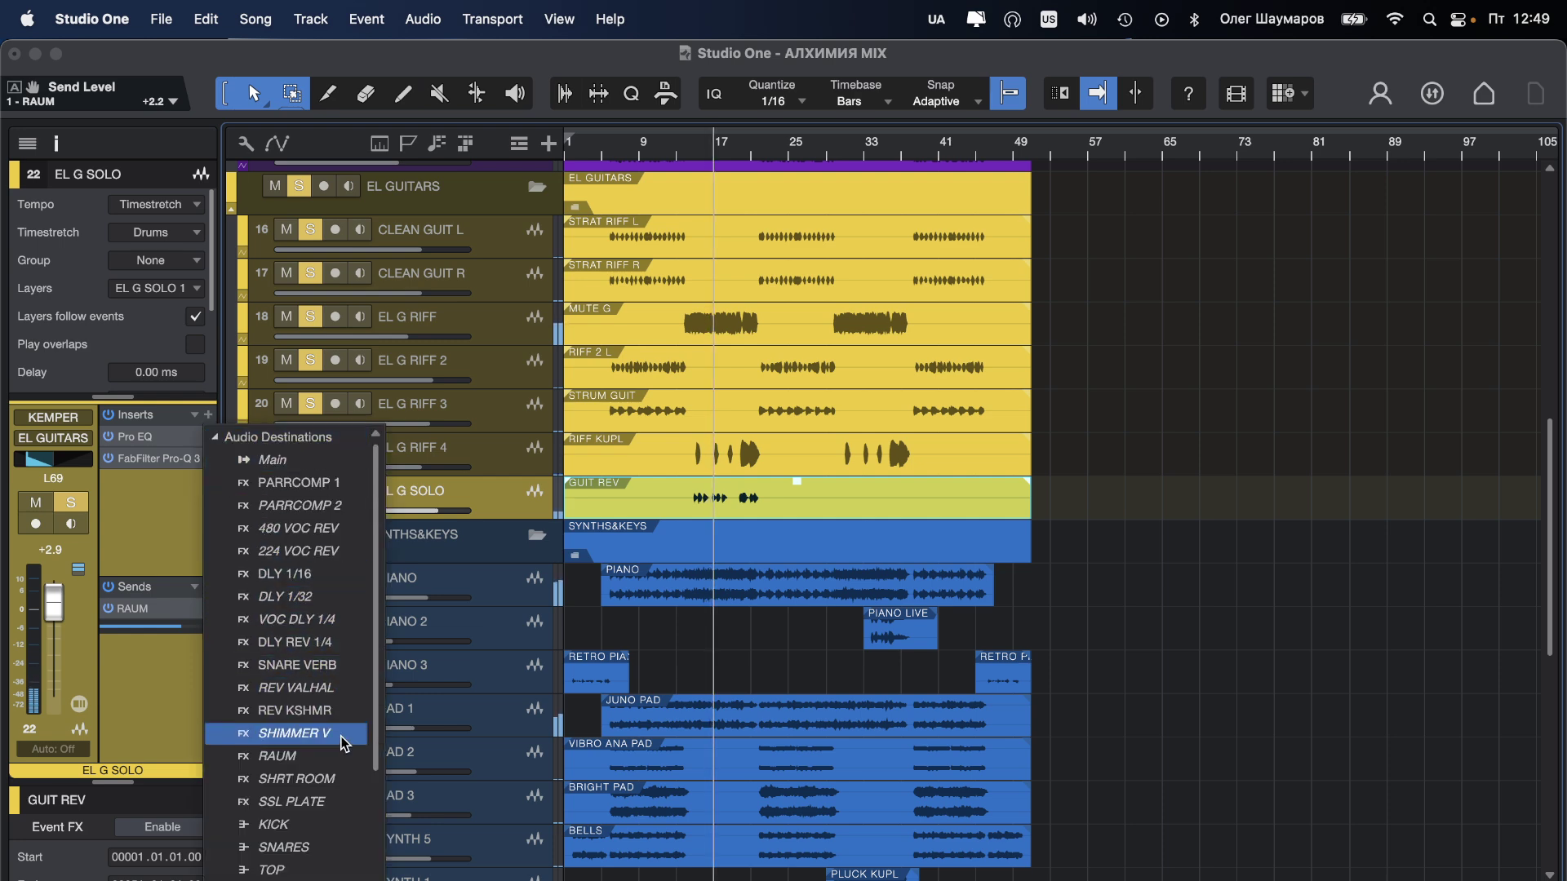
left_click(318, 689)
left_click_drag(144, 661, 139, 661)
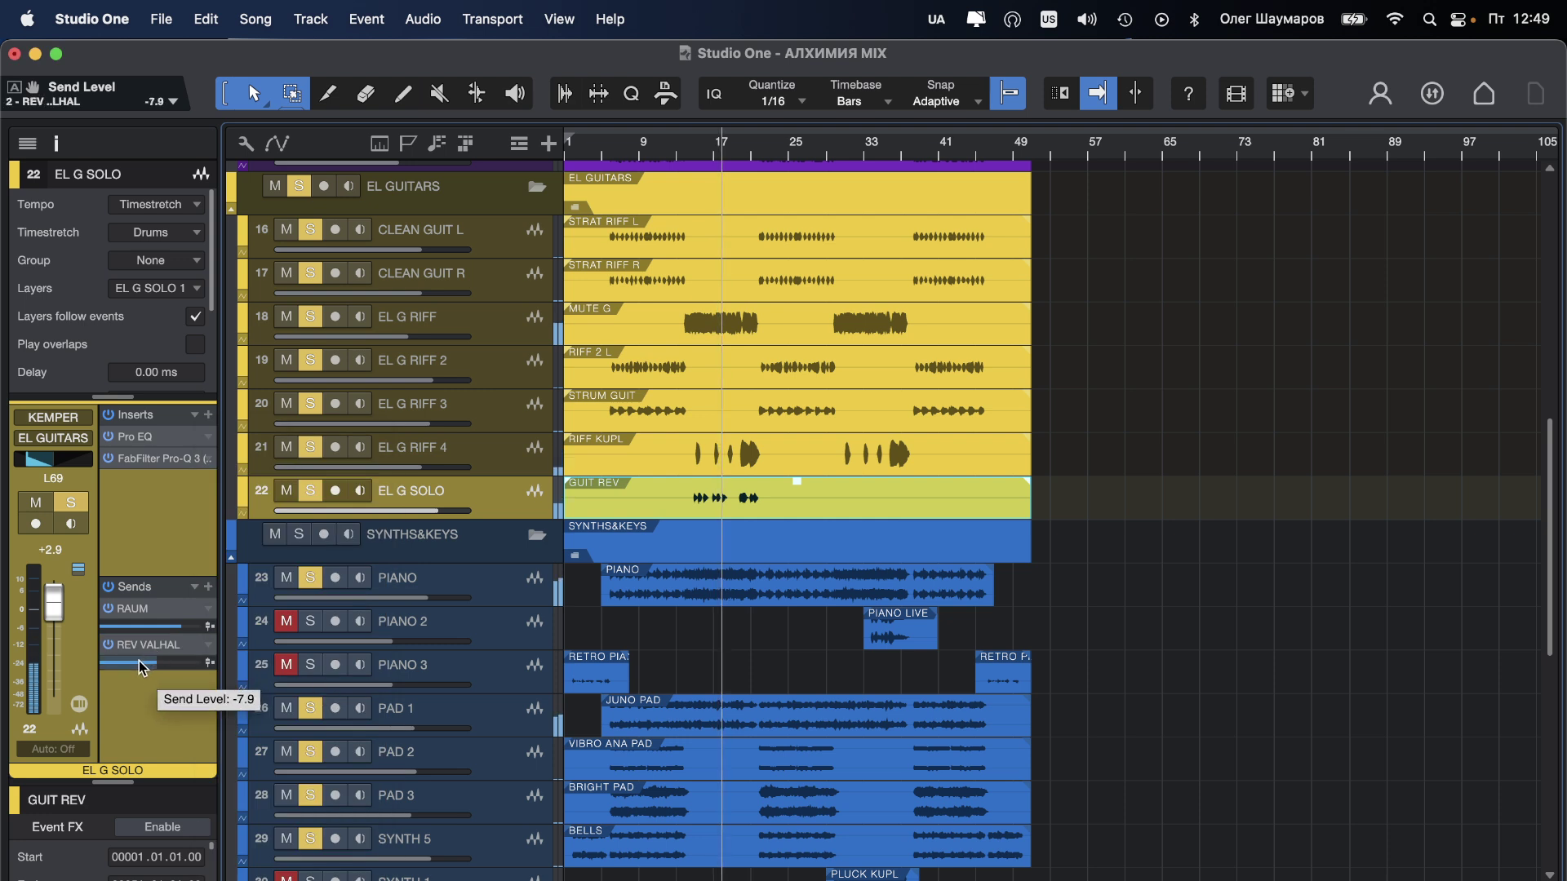
Step: Set EL G SOLO's volume to +1.4 dB and PIANO's volume to +2.5 dB, saving the song
left_click_drag(51, 612, 51, 624)
key("super+s")
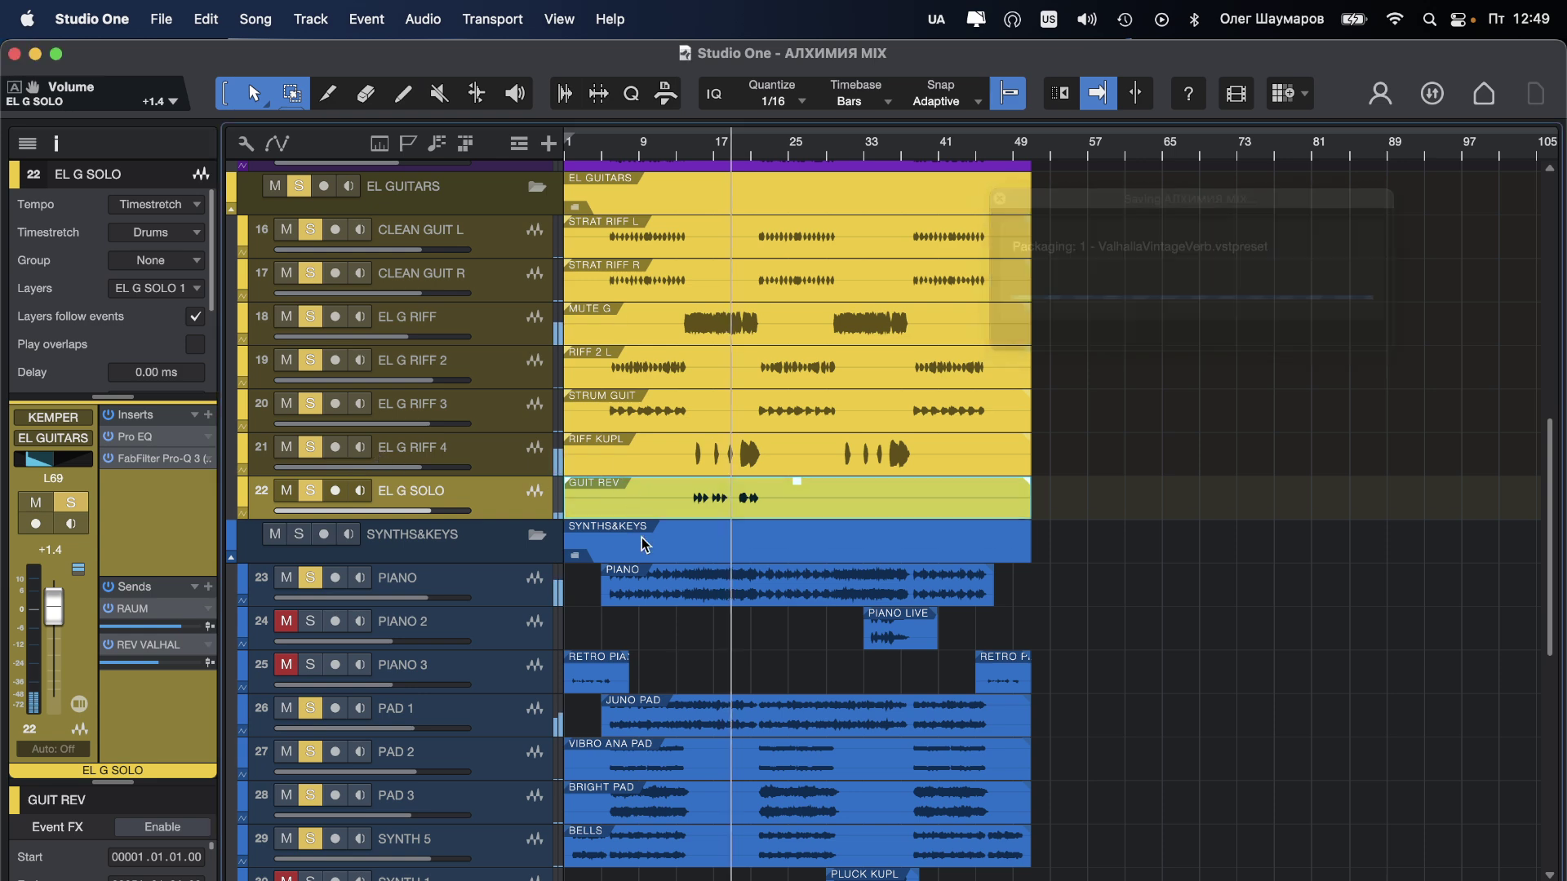
left_click_drag(469, 598, 474, 598)
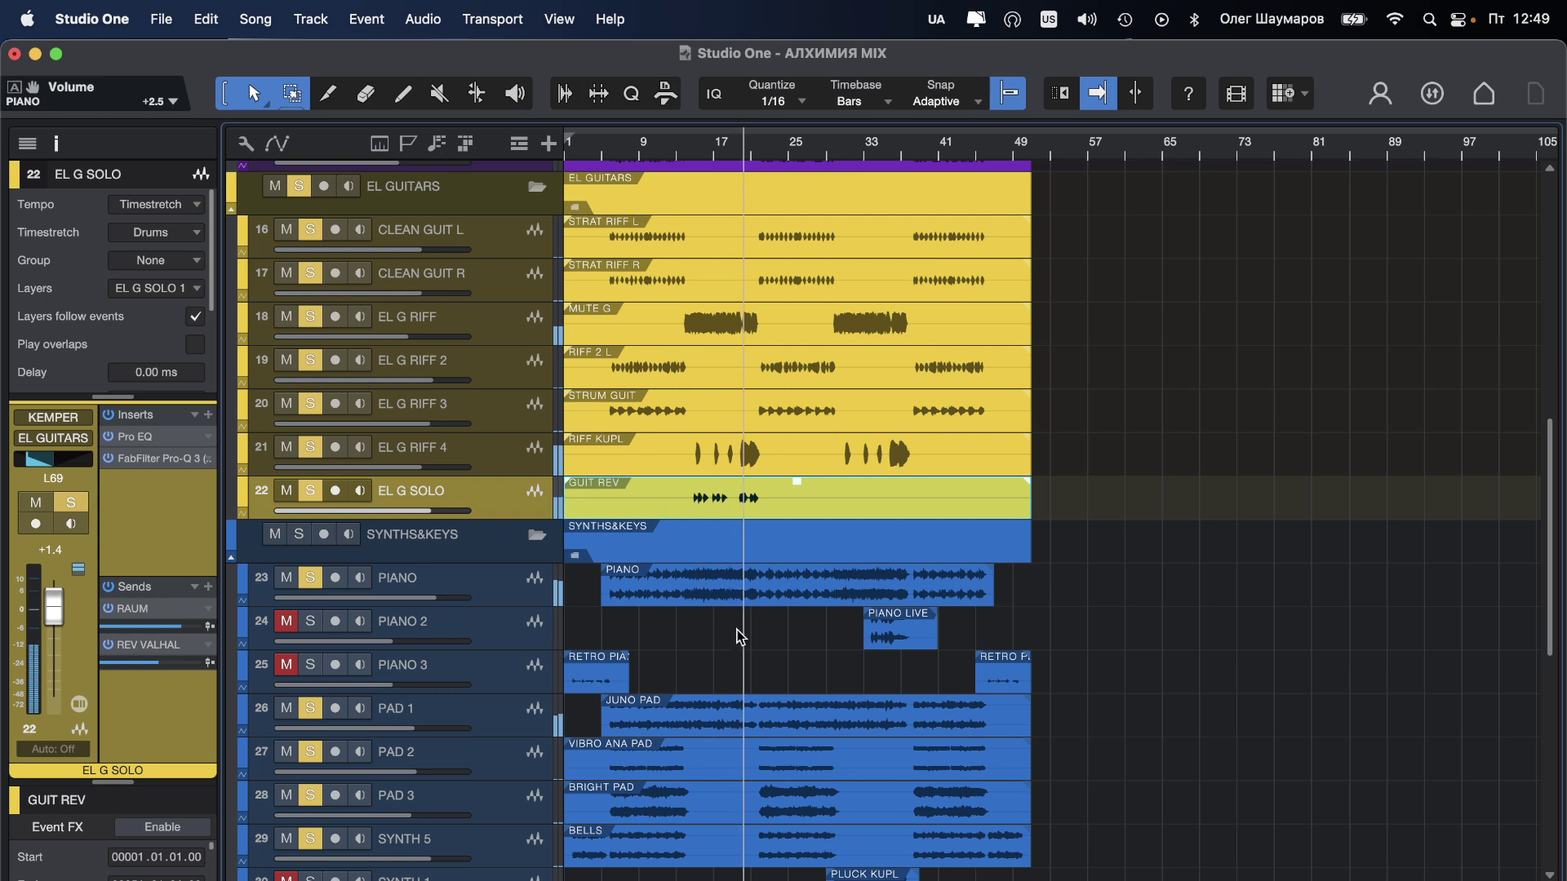
scroll(737, 629, "down", 6)
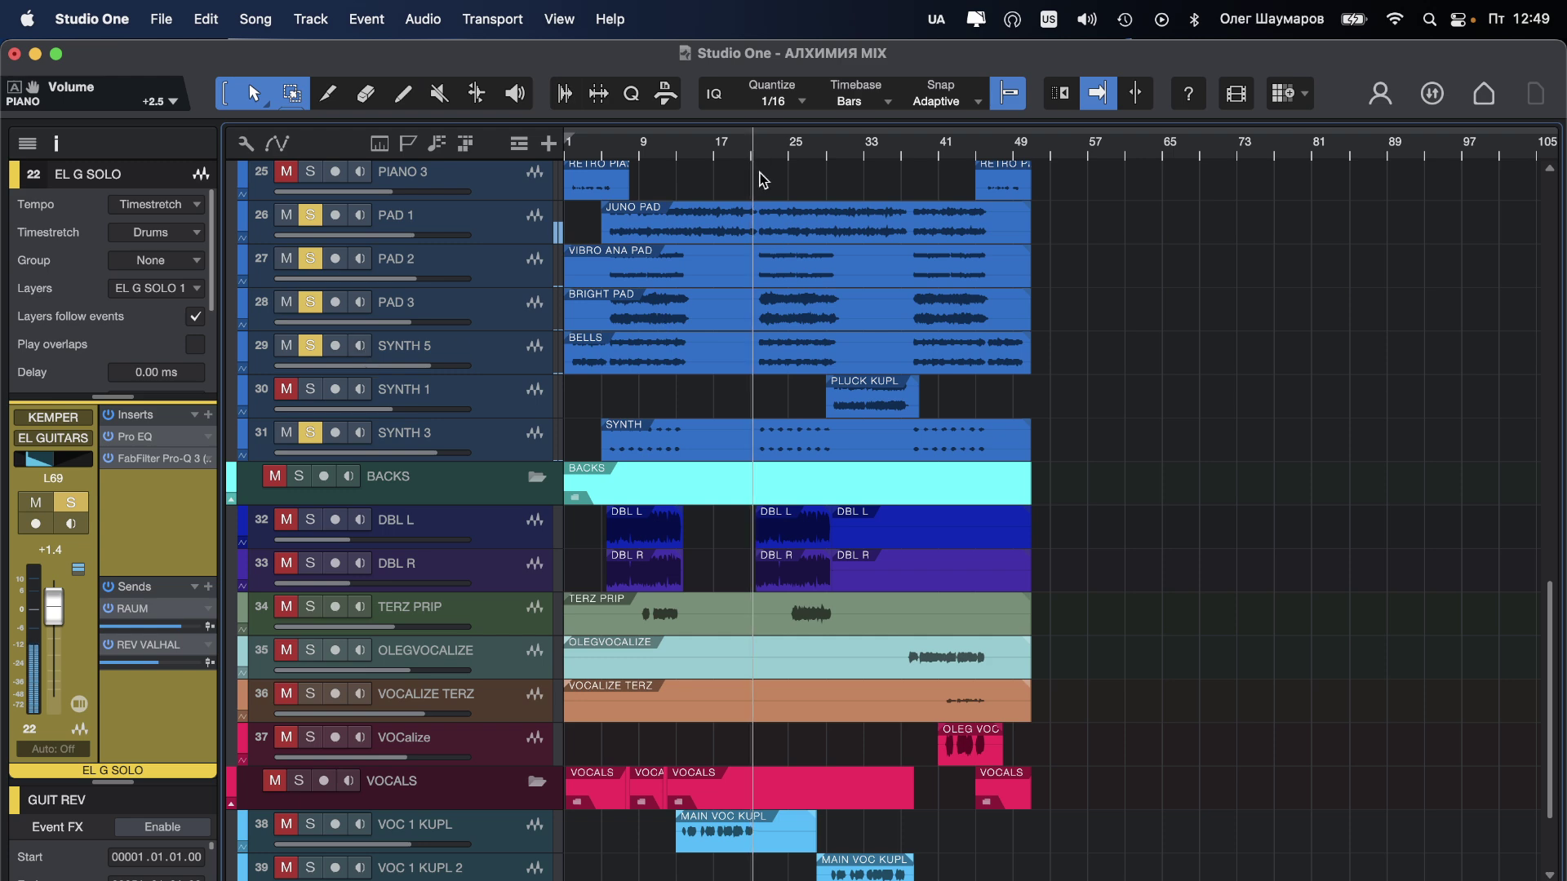
key("super+s")
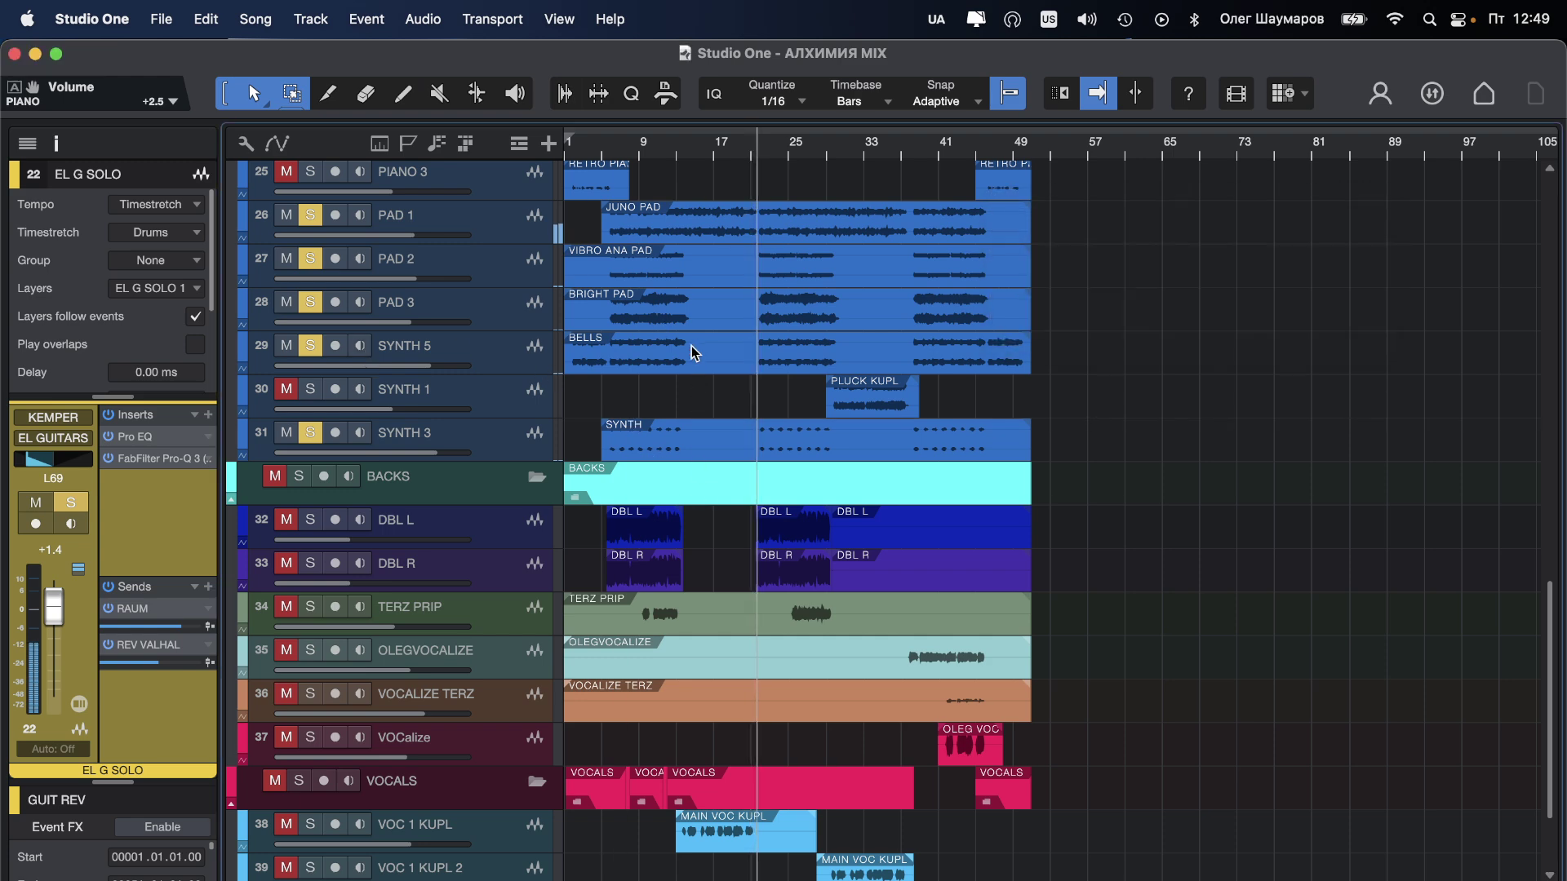
Step: Unmute and solo the VOC PRIP track and set its volume to +0.4 dB
scroll(697, 354, "down", 2)
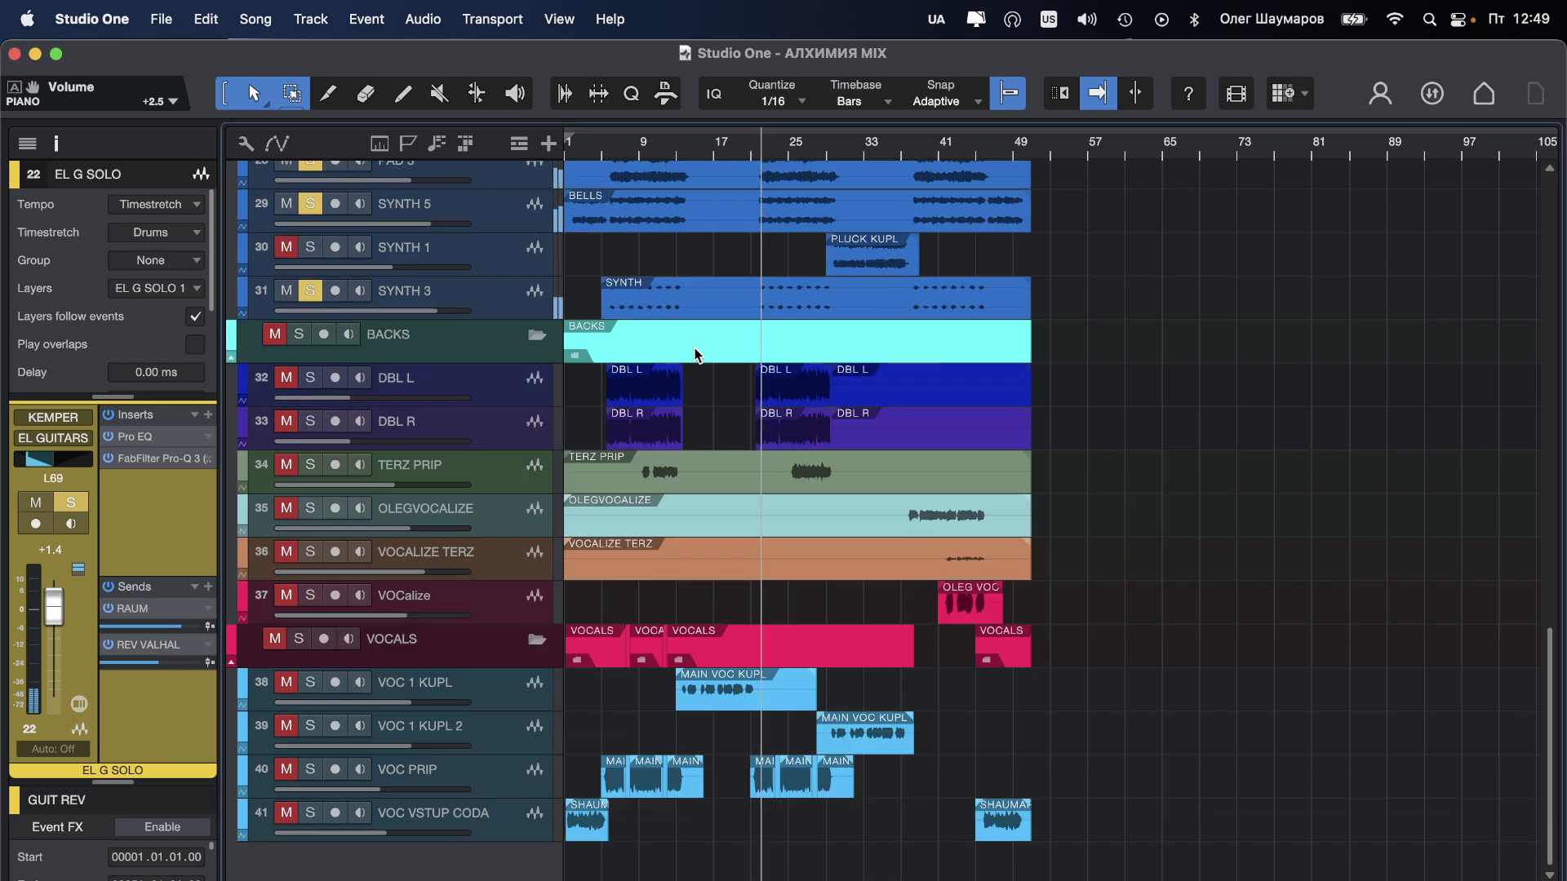
left_click(311, 769)
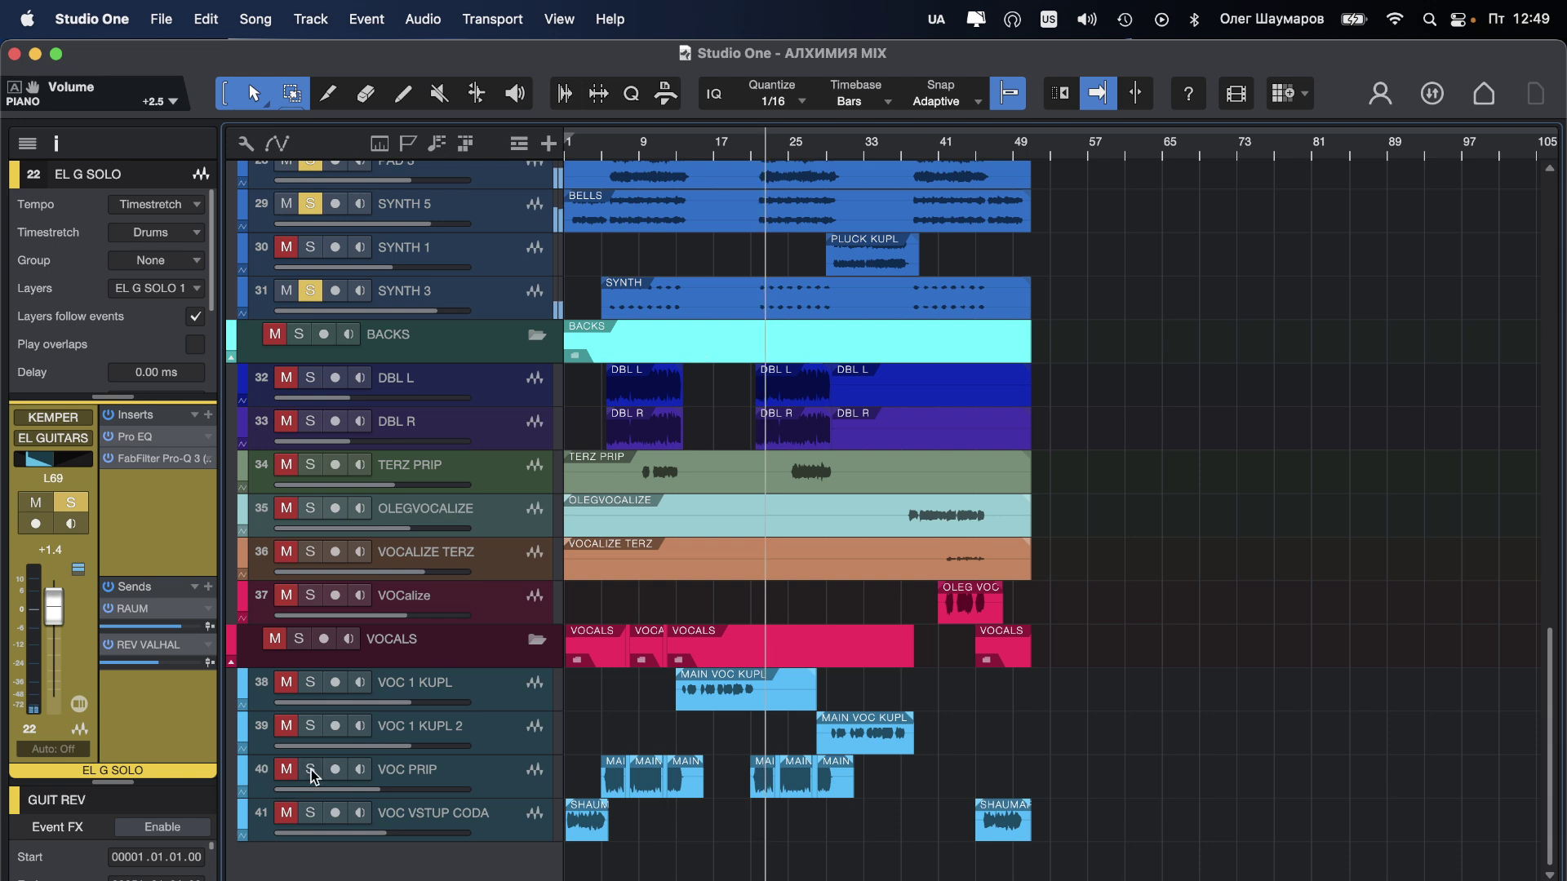
left_click(285, 769)
left_click_drag(395, 788, 448, 785)
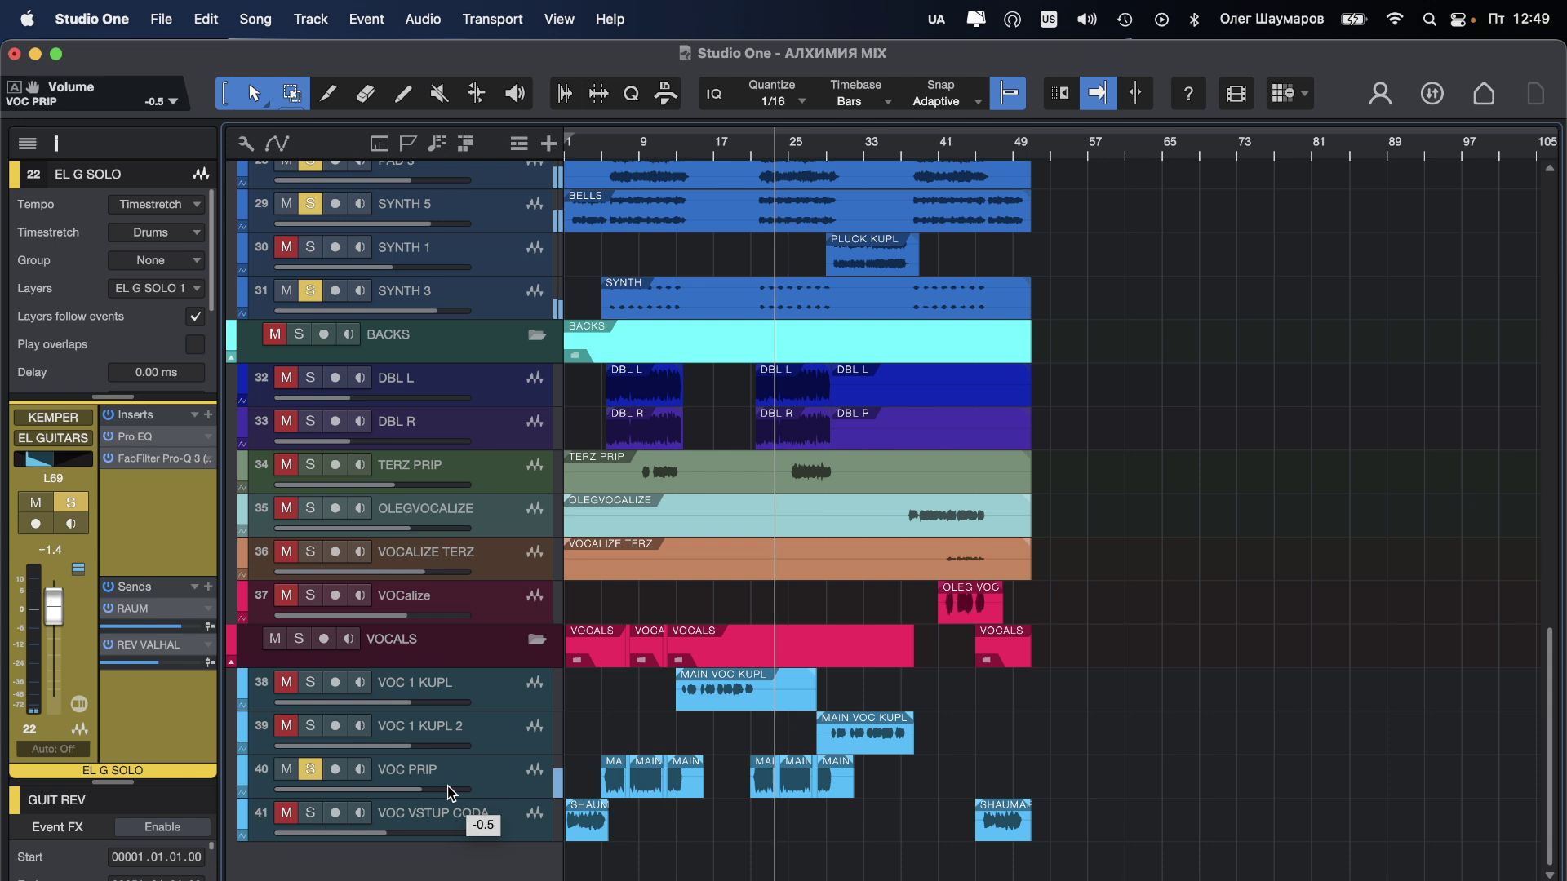
left_click(493, 776)
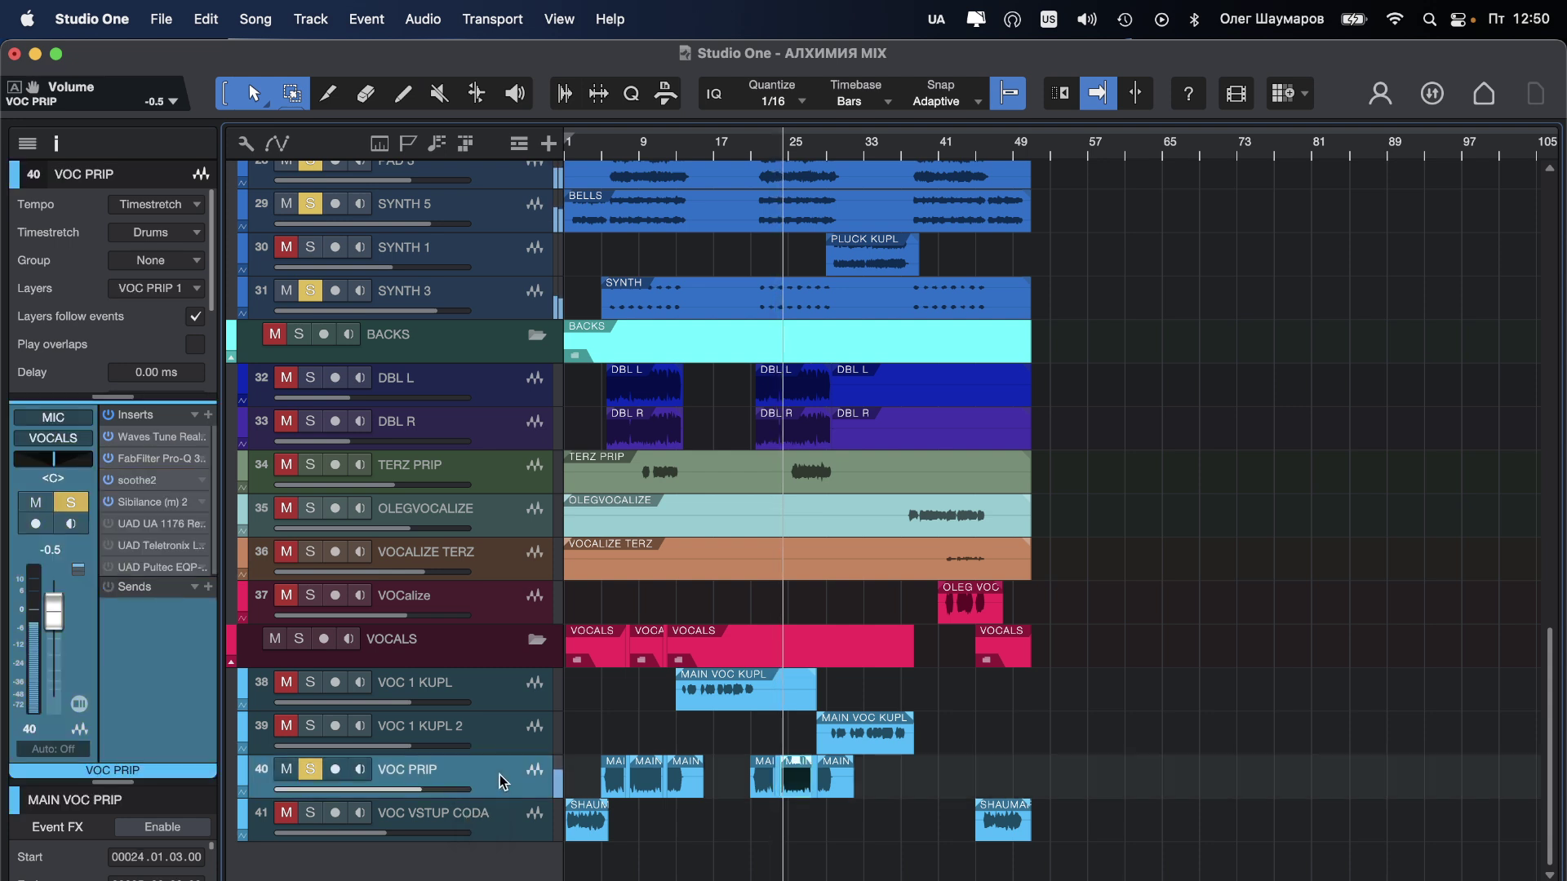
left_click_drag(449, 791, 446, 796)
Step: Open the Main bus's Virtual Mix Rack and lower the INSTRUMENTAL bus to -8.3 dB and the VOCALS bus to -6.7 dB
key("F3")
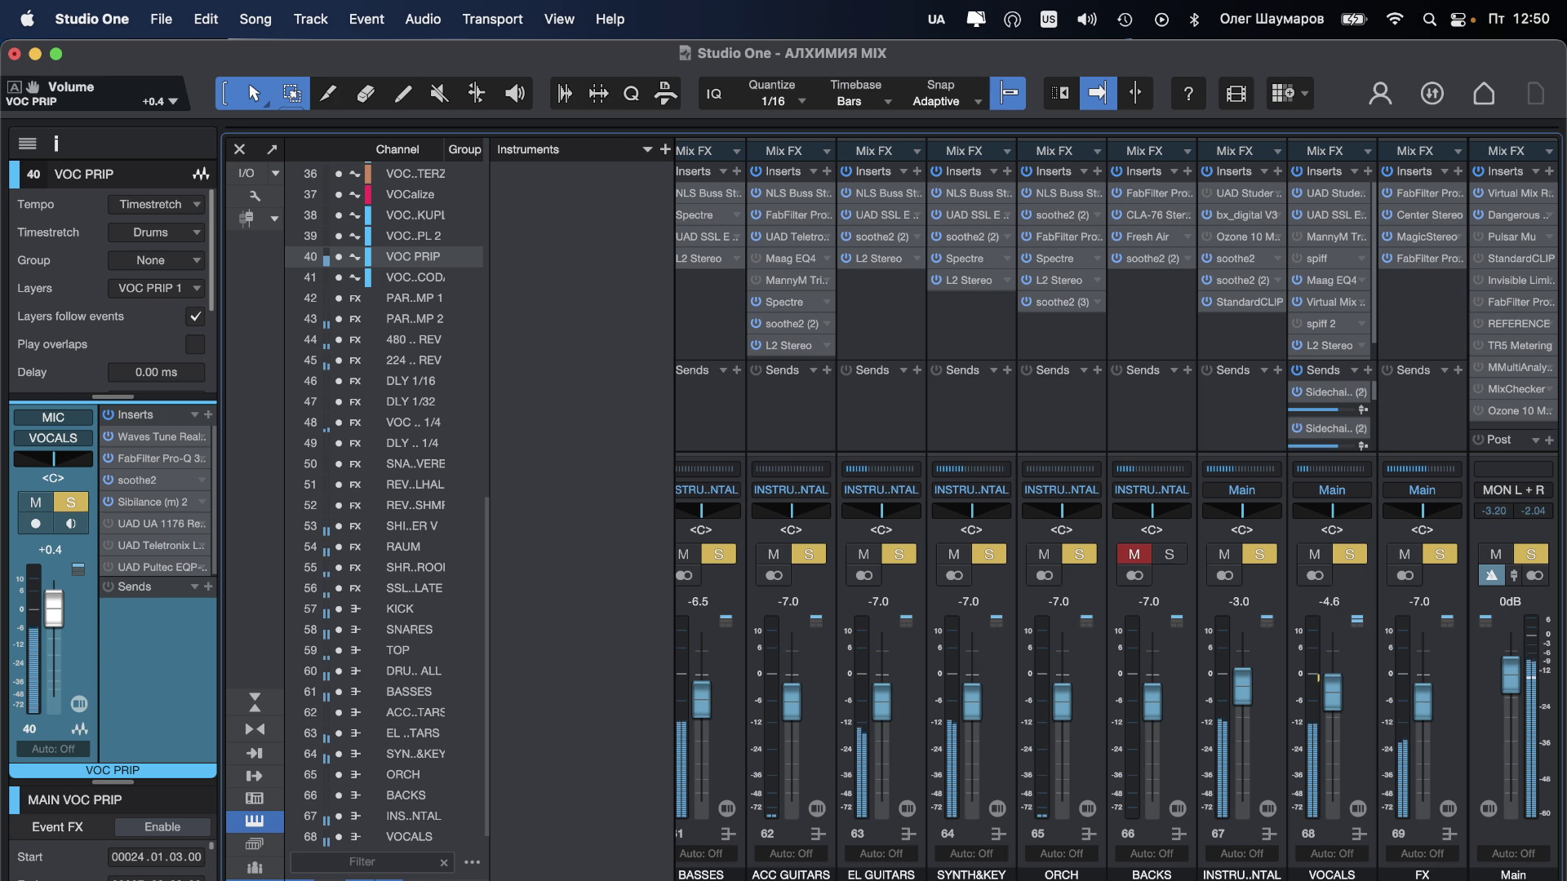
left_click(1522, 198)
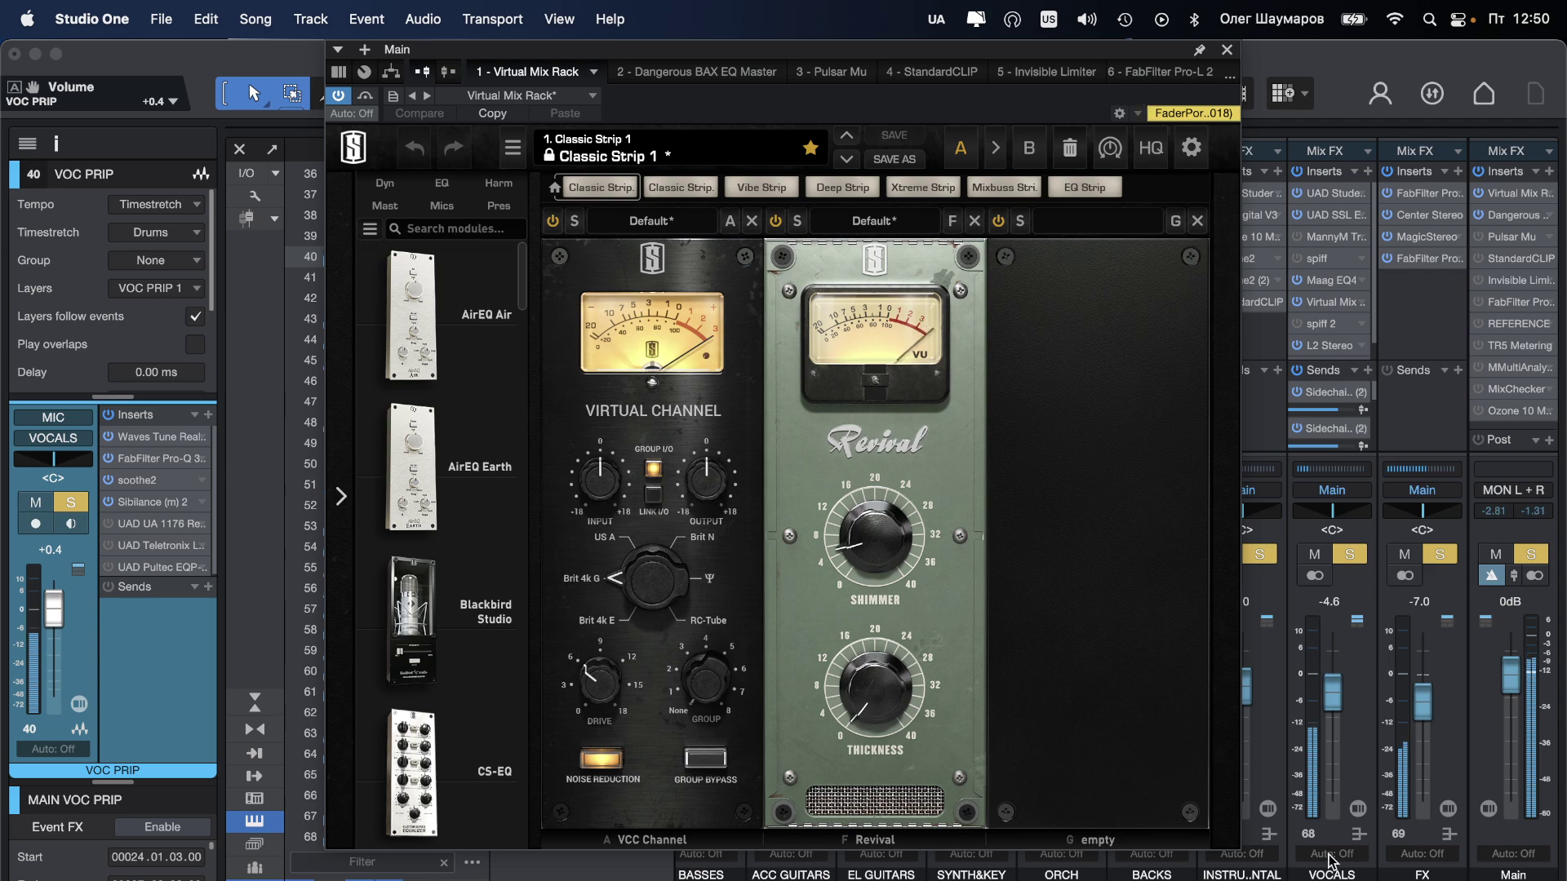
scroll(1335, 703, "left", 2)
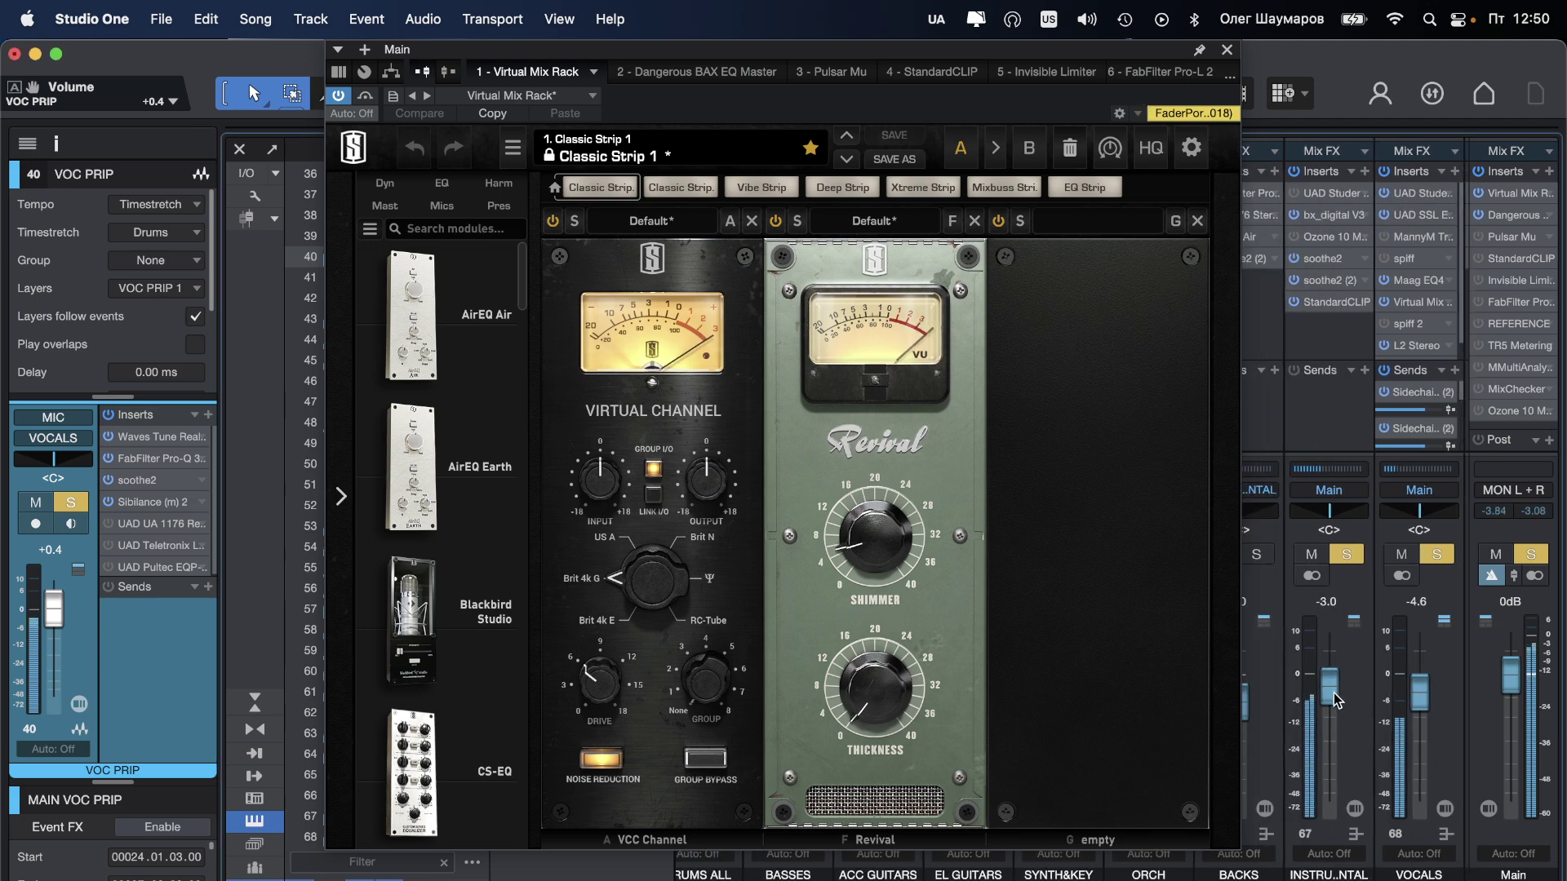
scroll(1335, 703, "down", 2)
scroll(1335, 708, "down", 1)
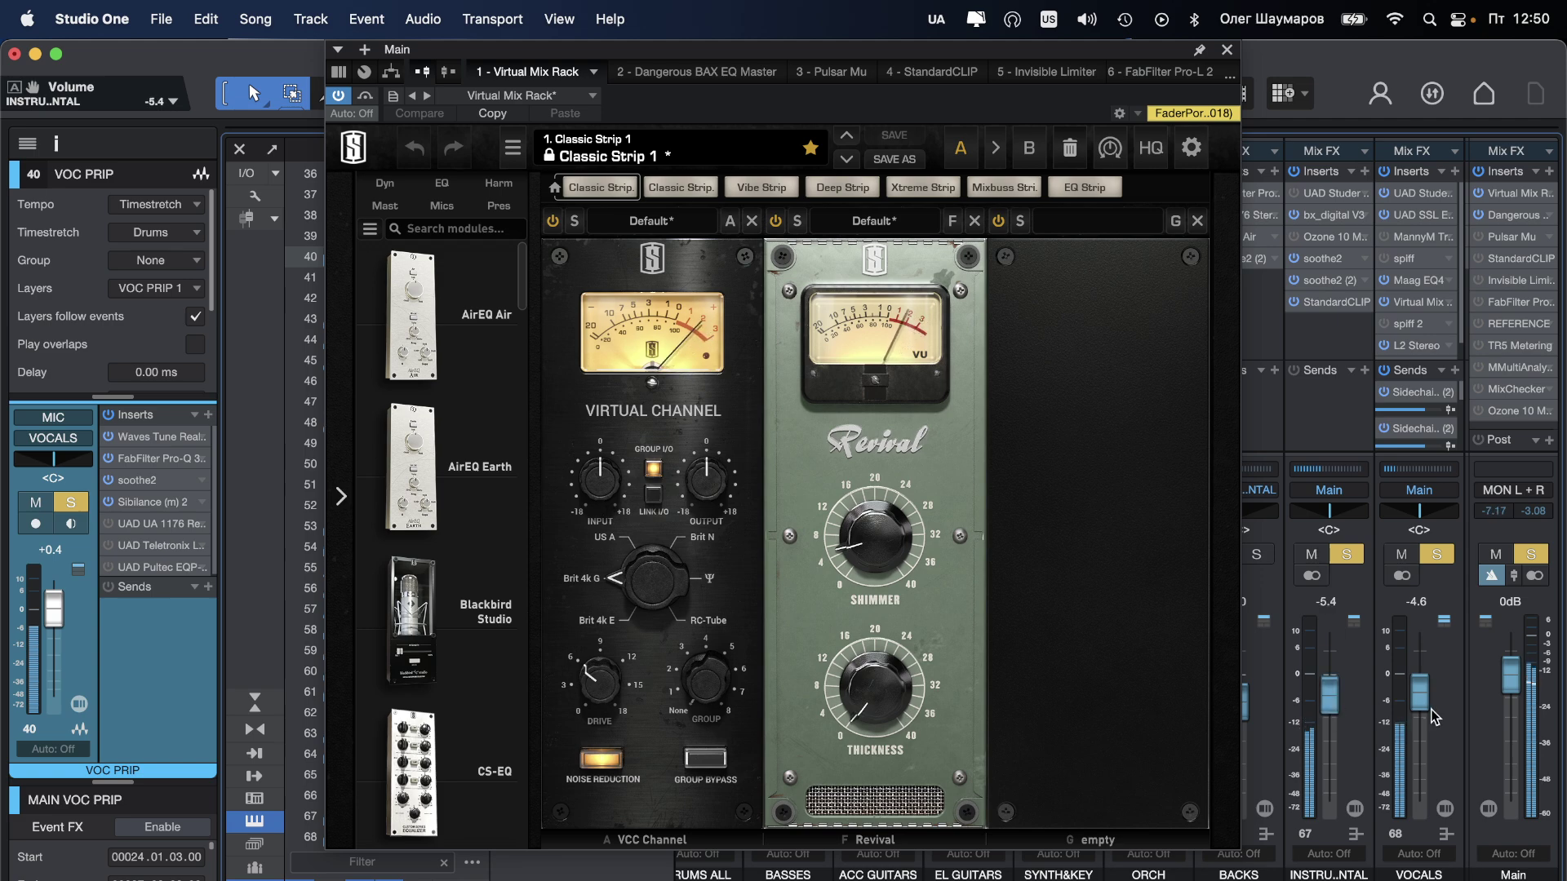
scroll(1423, 715, "down", 5)
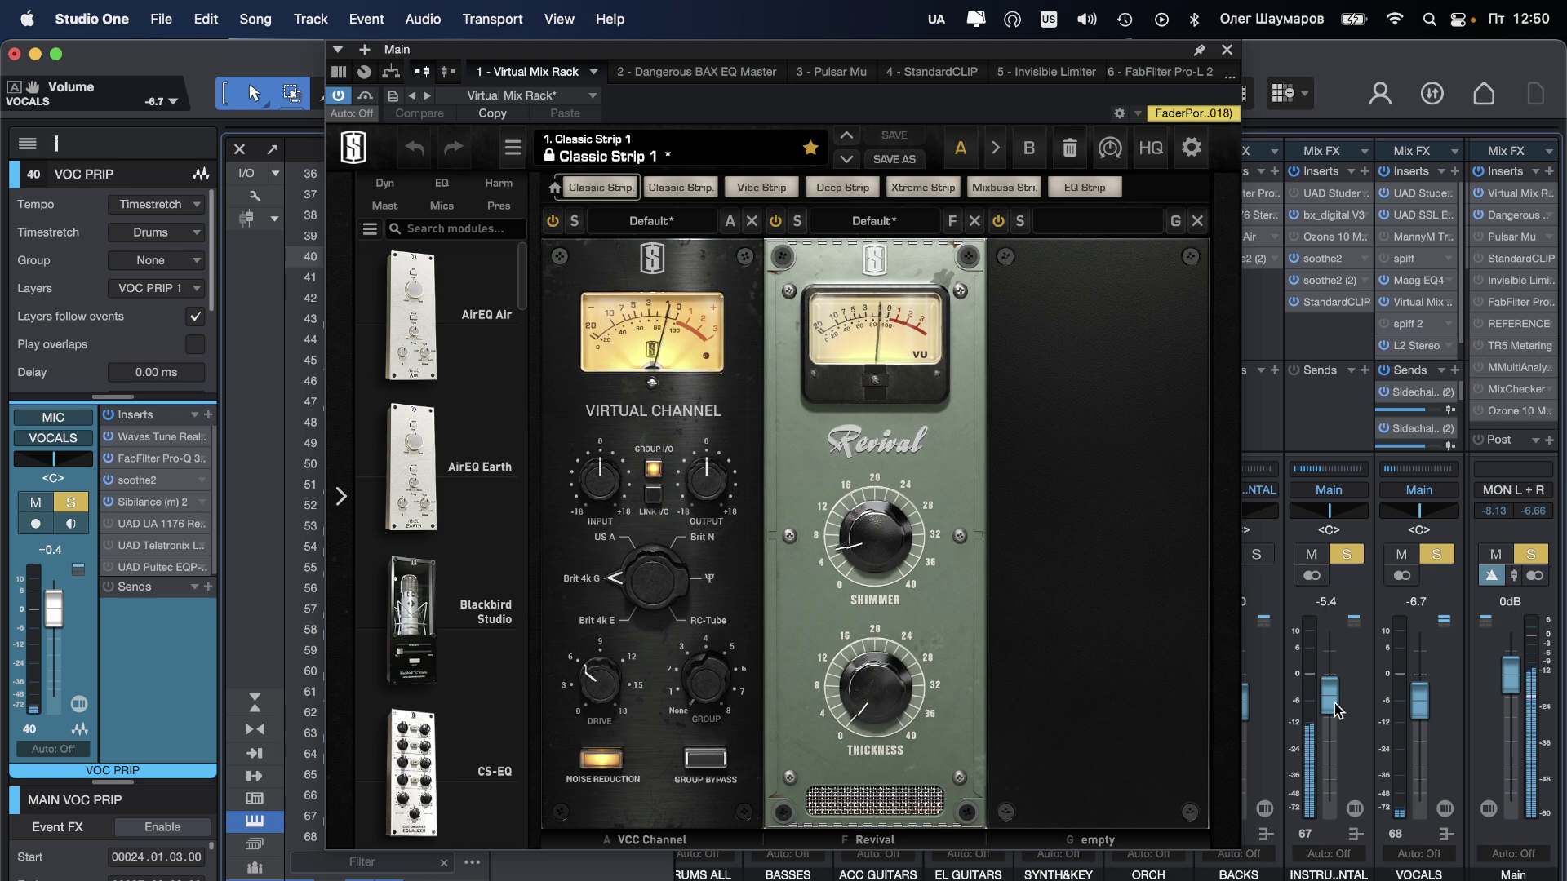
scroll(1334, 707, "down", 1)
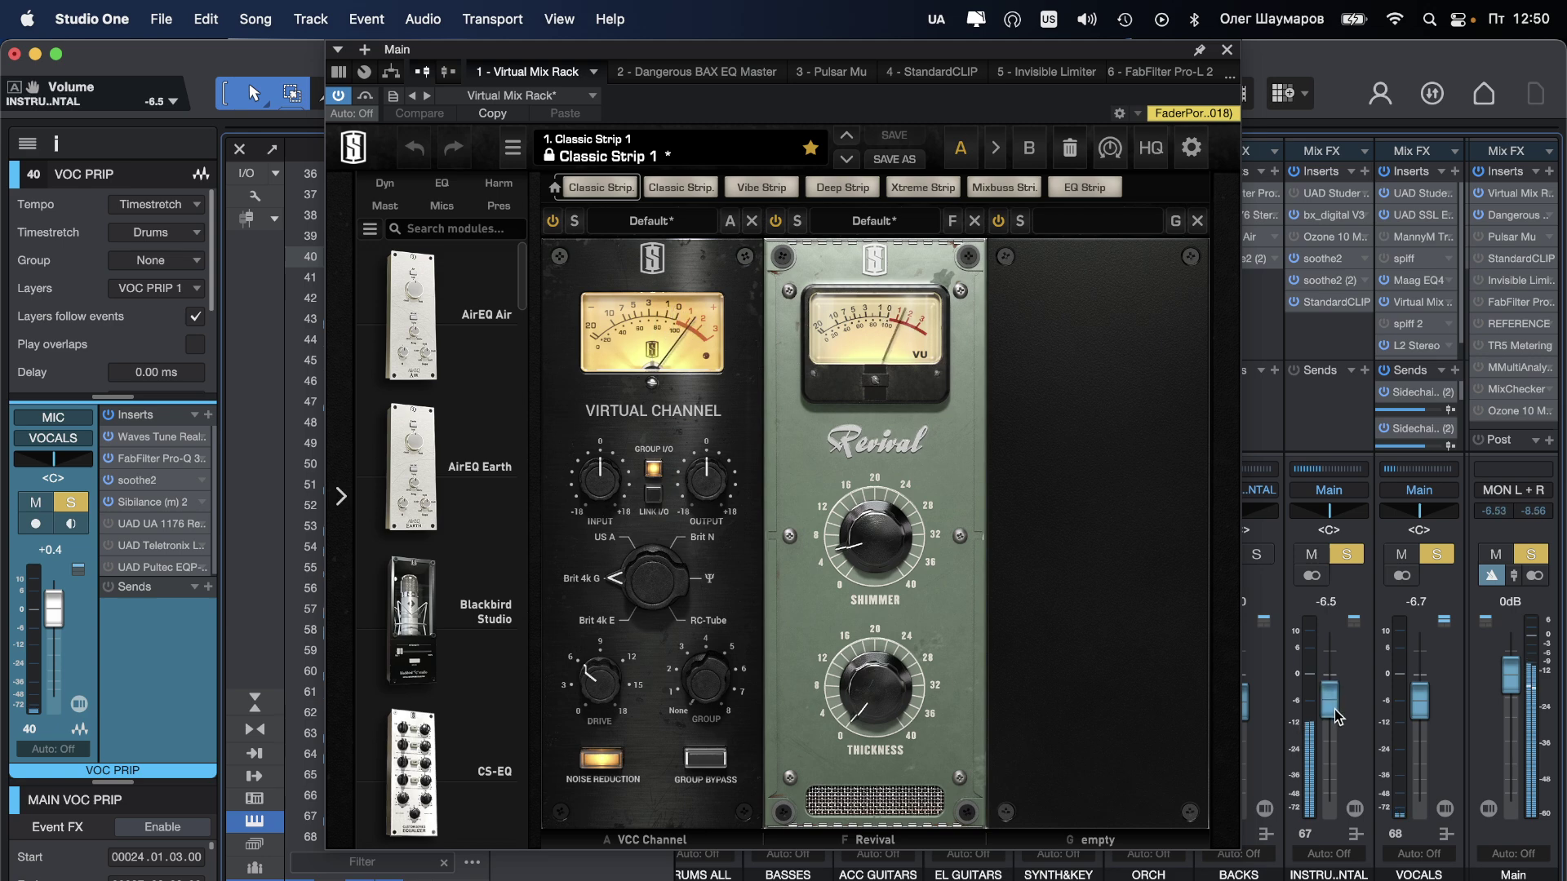
left_click_drag(1335, 710, 1335, 717)
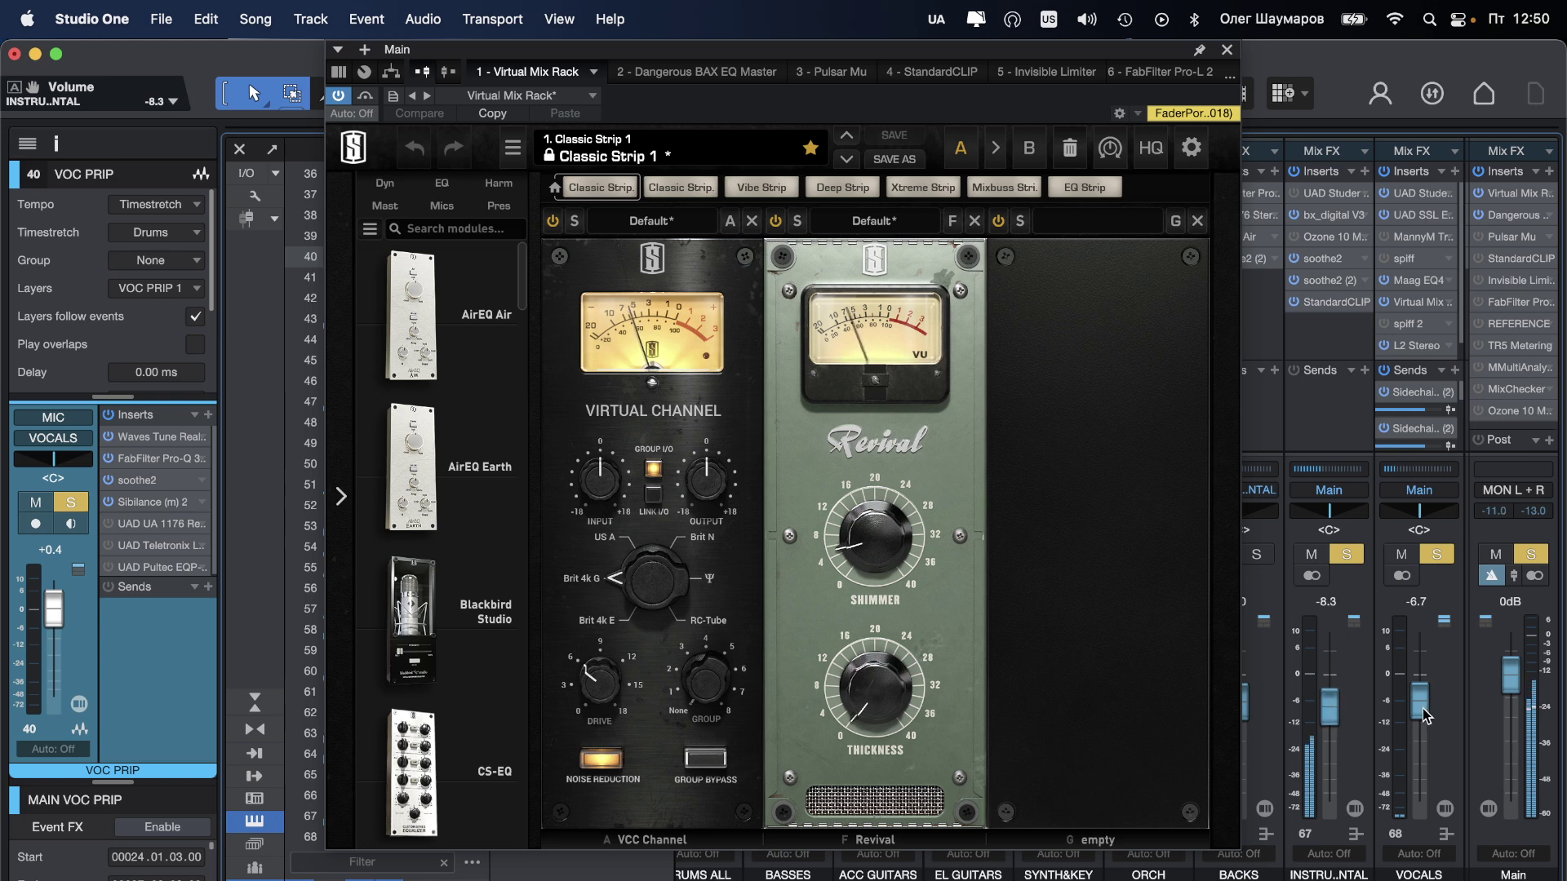
Step: Lower the VOCALS bus volume to -8.8 dB and play the song to hear the balance
left_click_drag(1423, 708, 1423, 717)
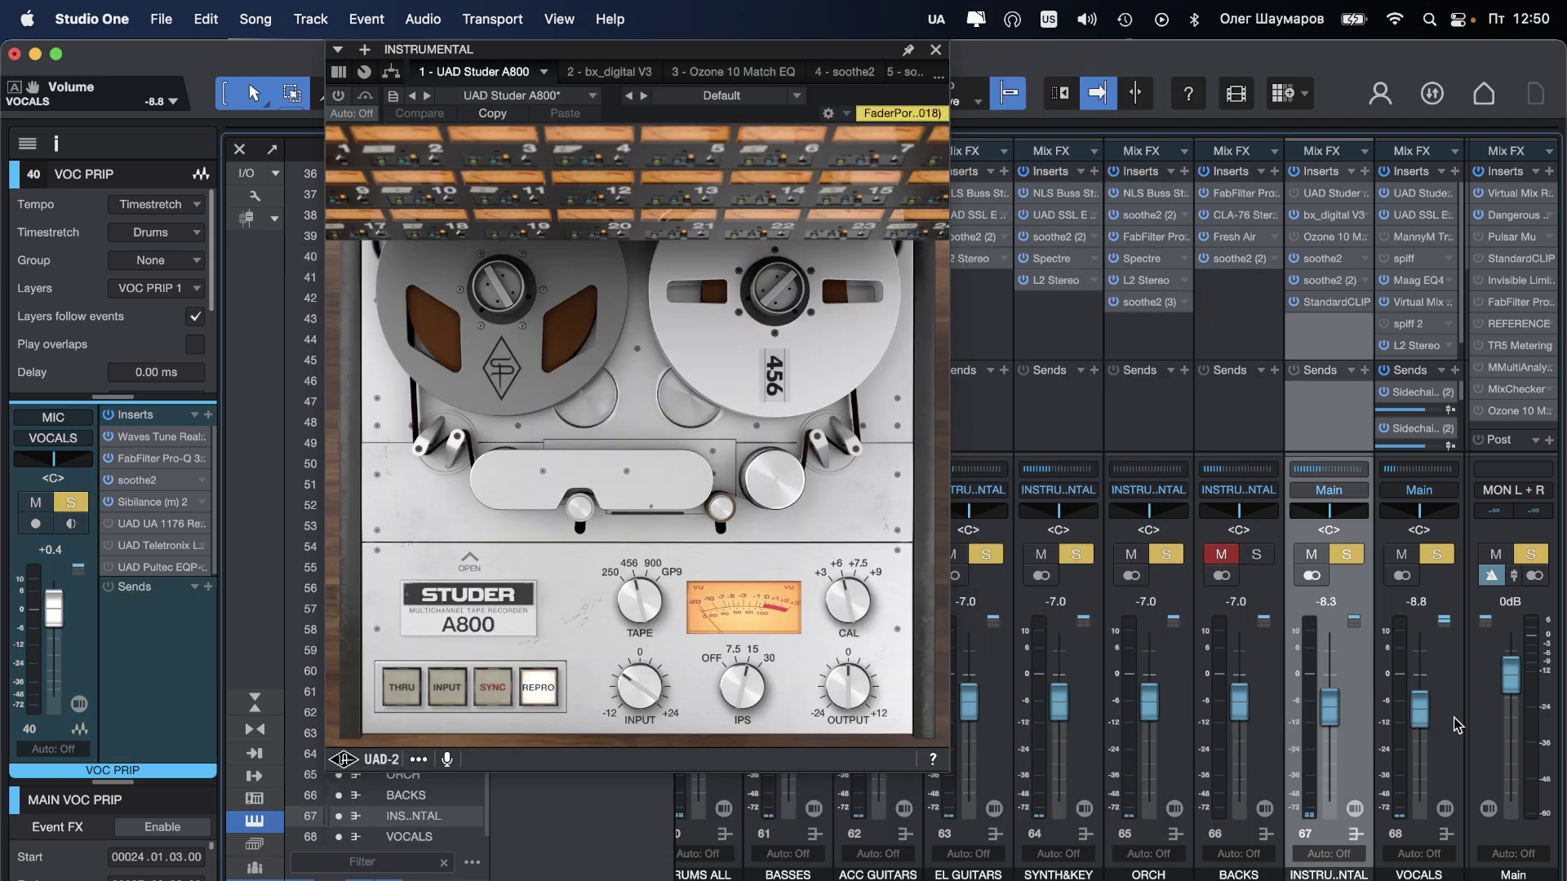
left_click(1456, 725)
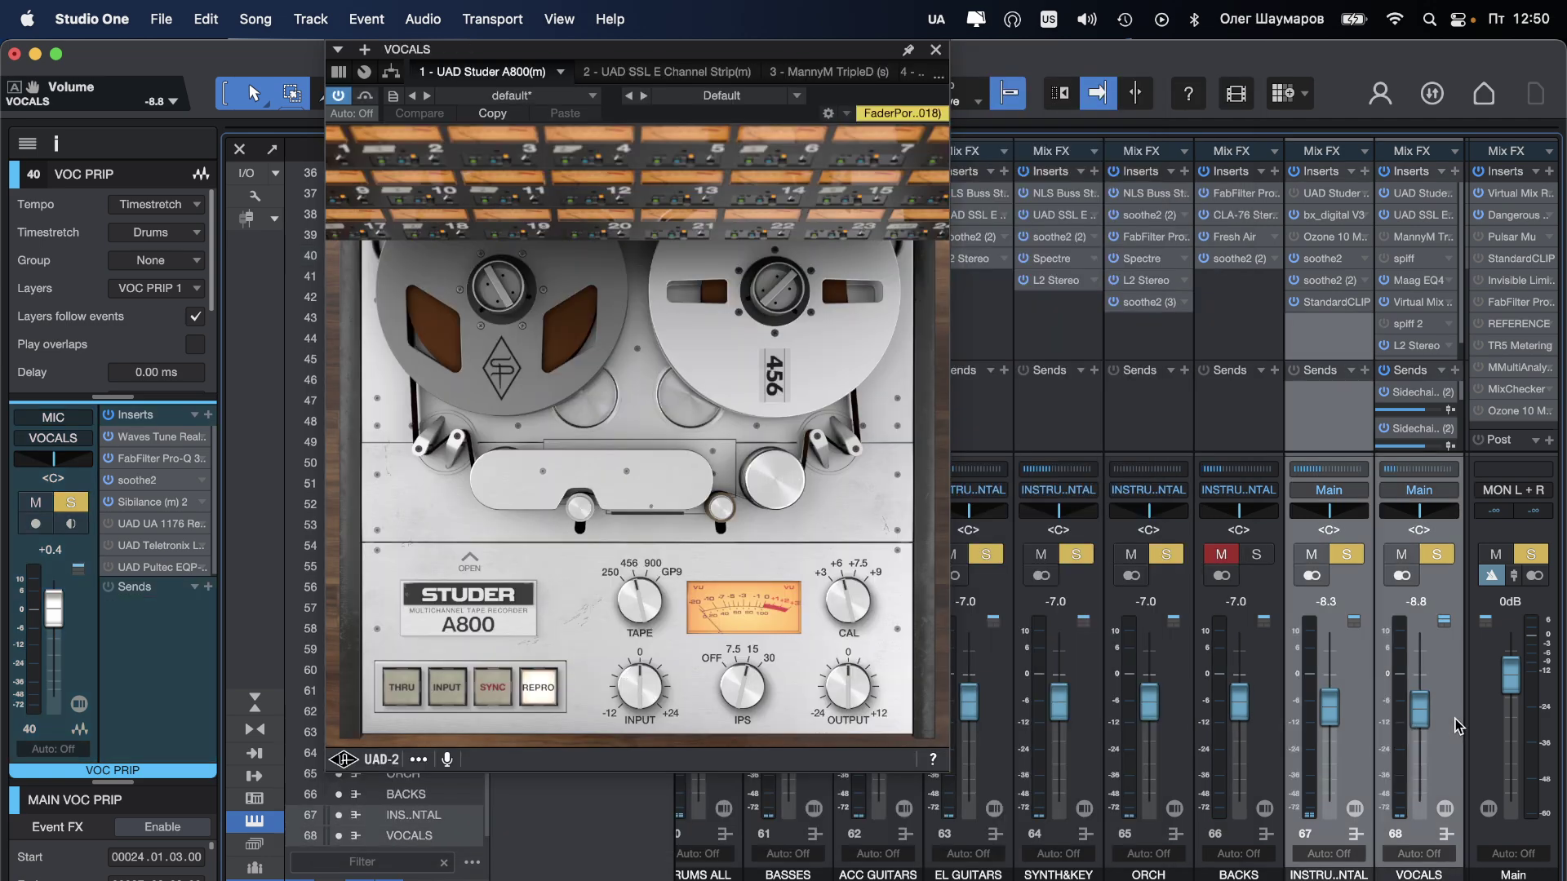
key("space")
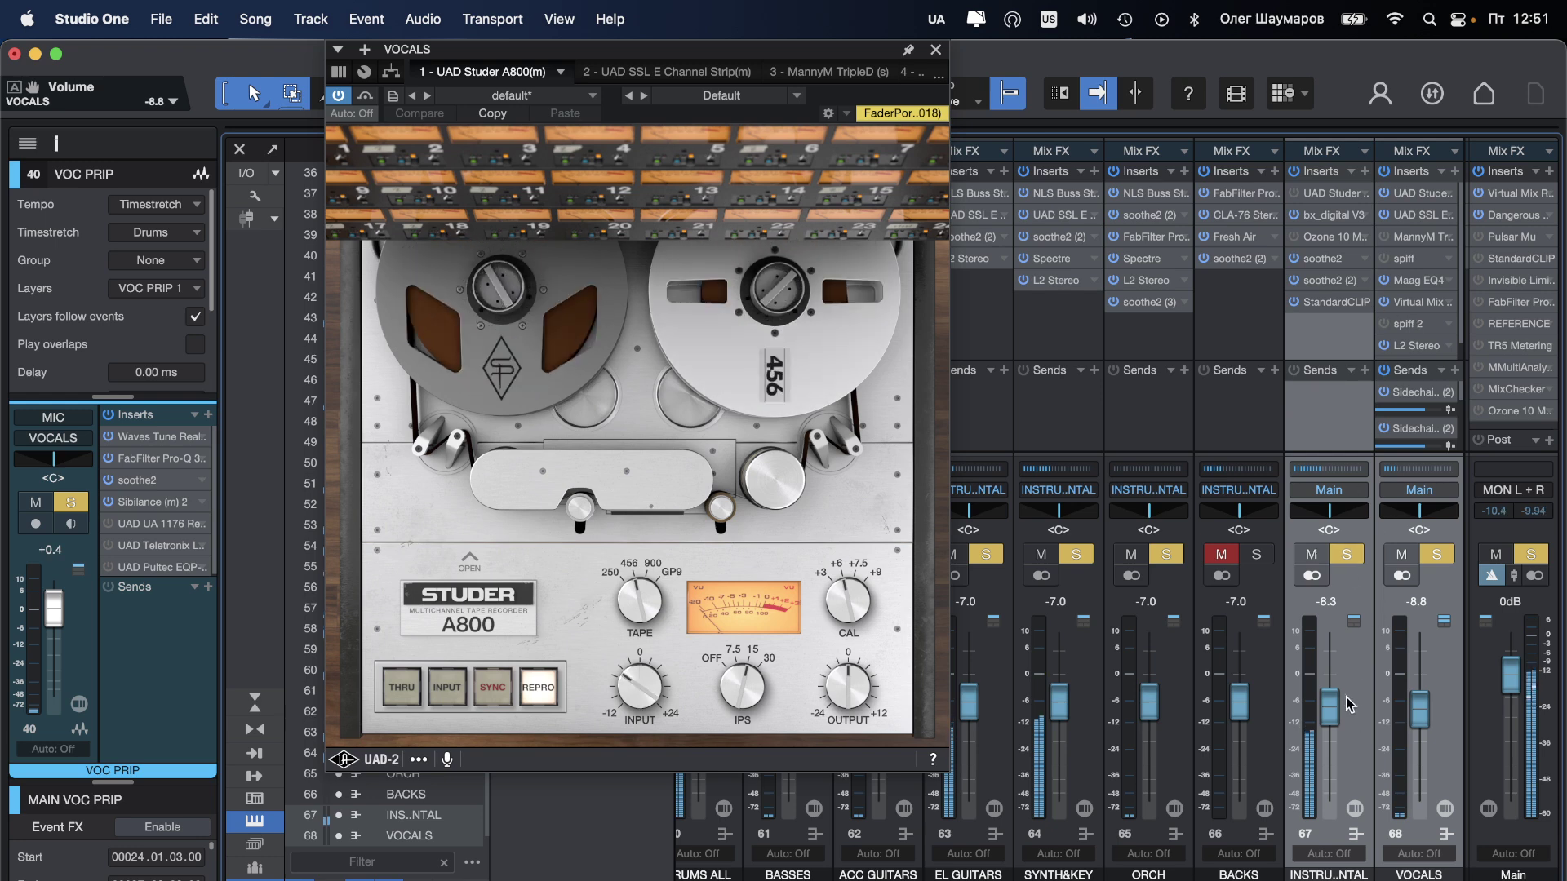
Step: Raise the INSTRUMENTAL bus volume to -5.9 dB and remove its UAD Studer A800 insert
left_click(1364, 219)
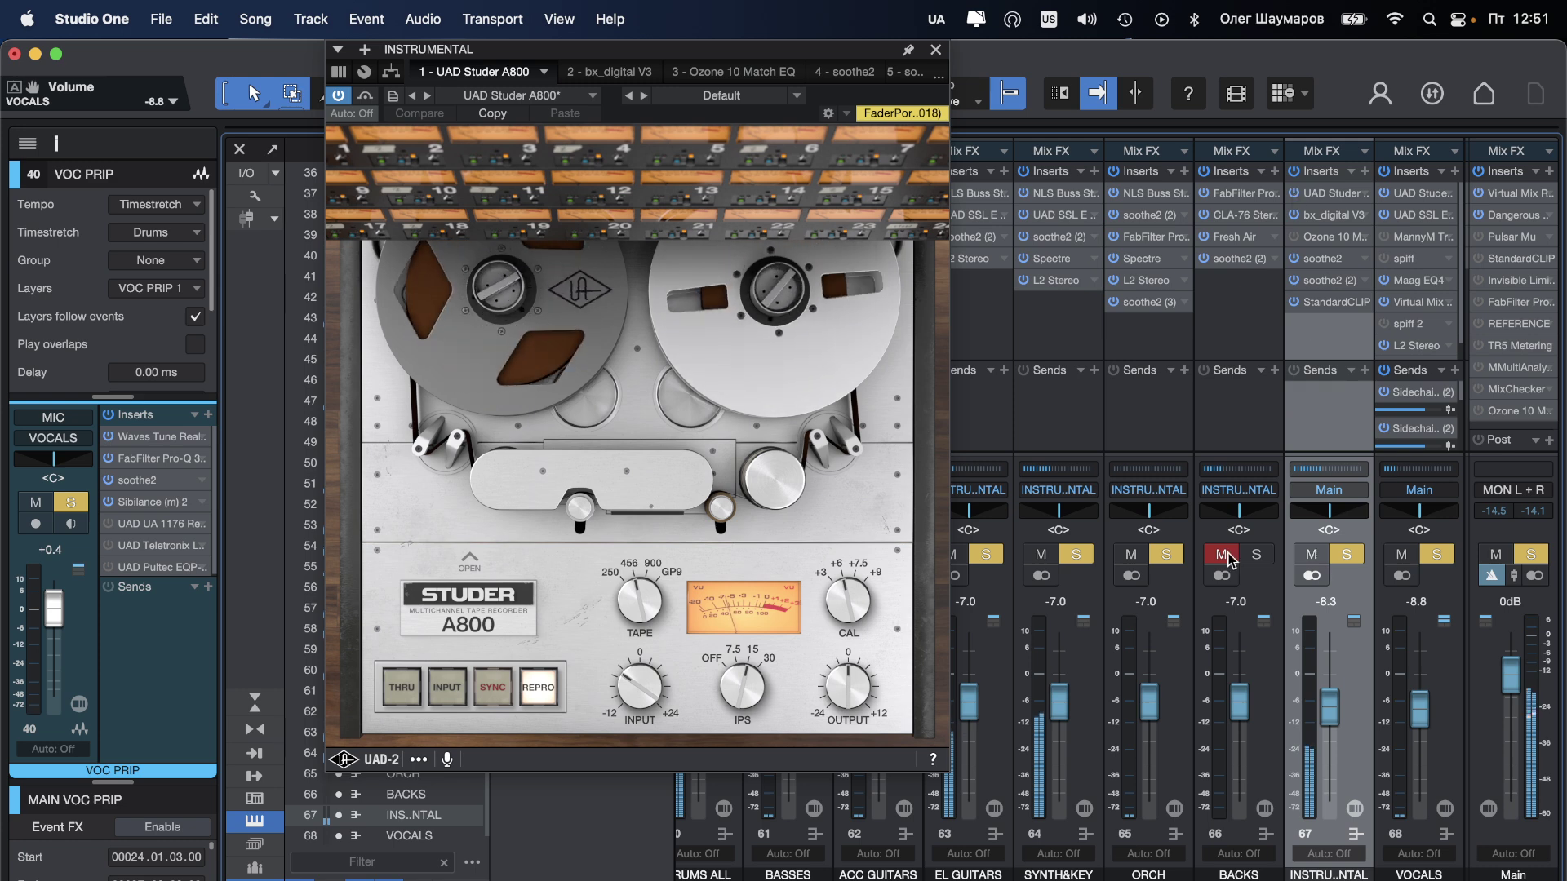
left_click_drag(1338, 706, 1340, 692)
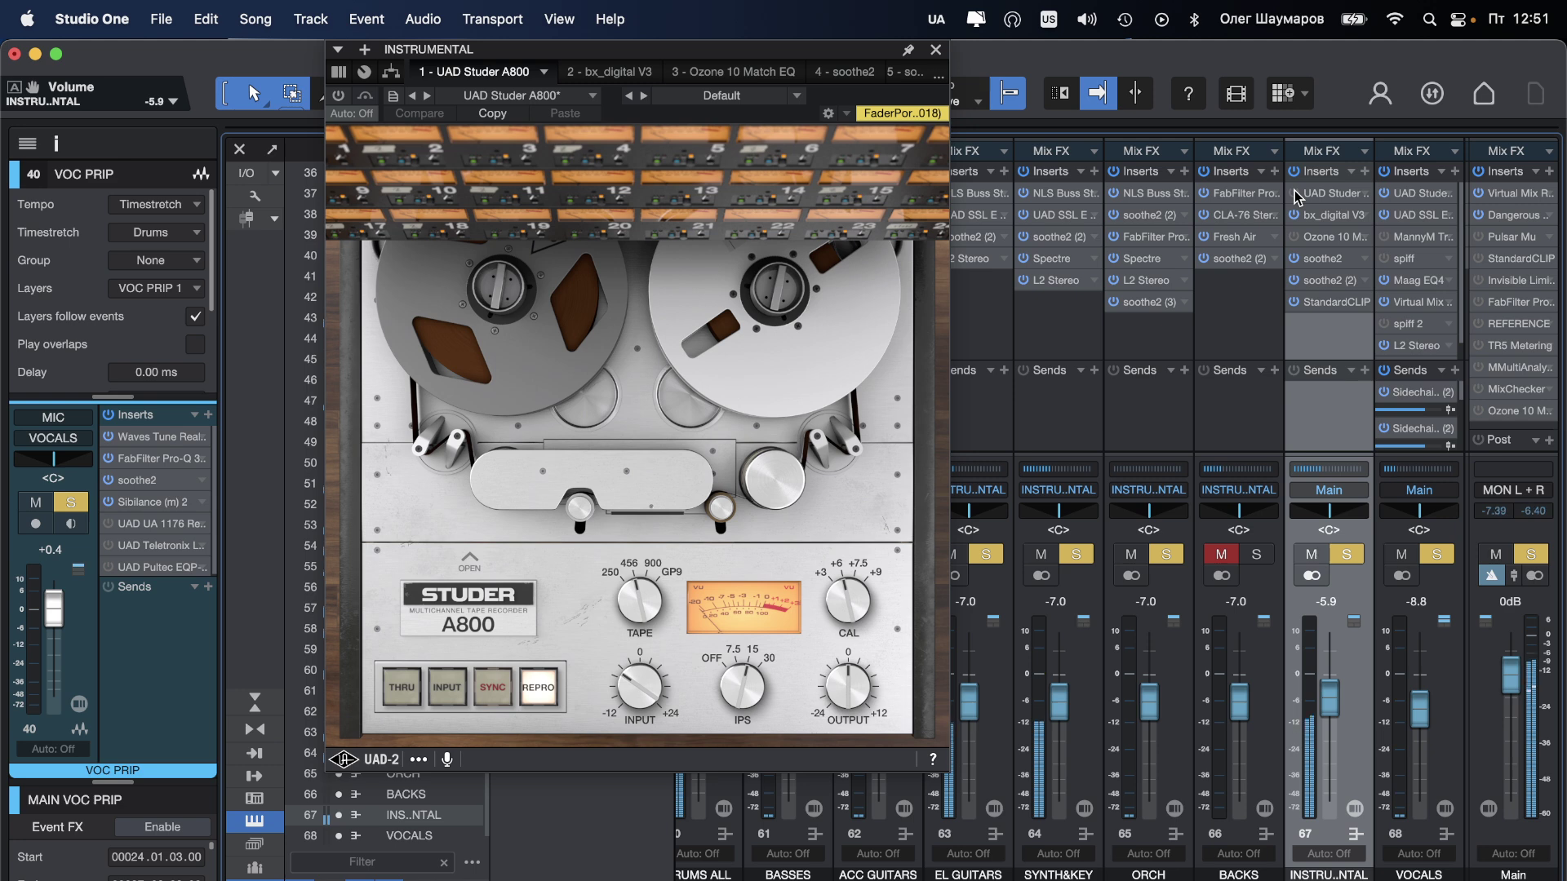
left_click(1364, 196)
left_click(1404, 439)
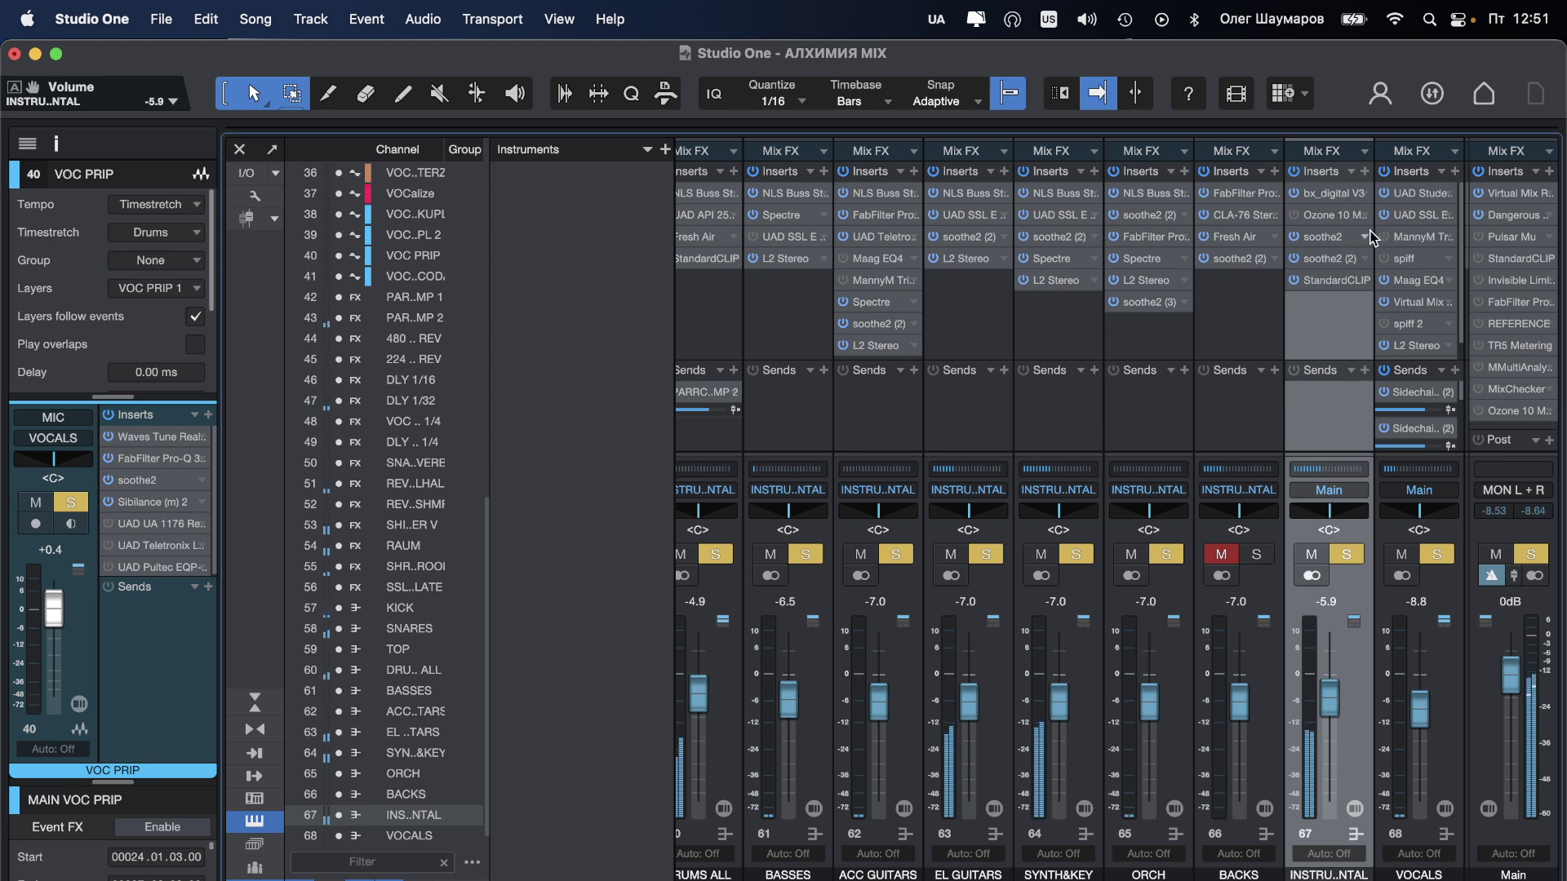
Step: Set the clip level to -6.40 dB in the INSTRUMENTAL bus's StandardCLIP and close the plug-in window
left_click(1334, 281)
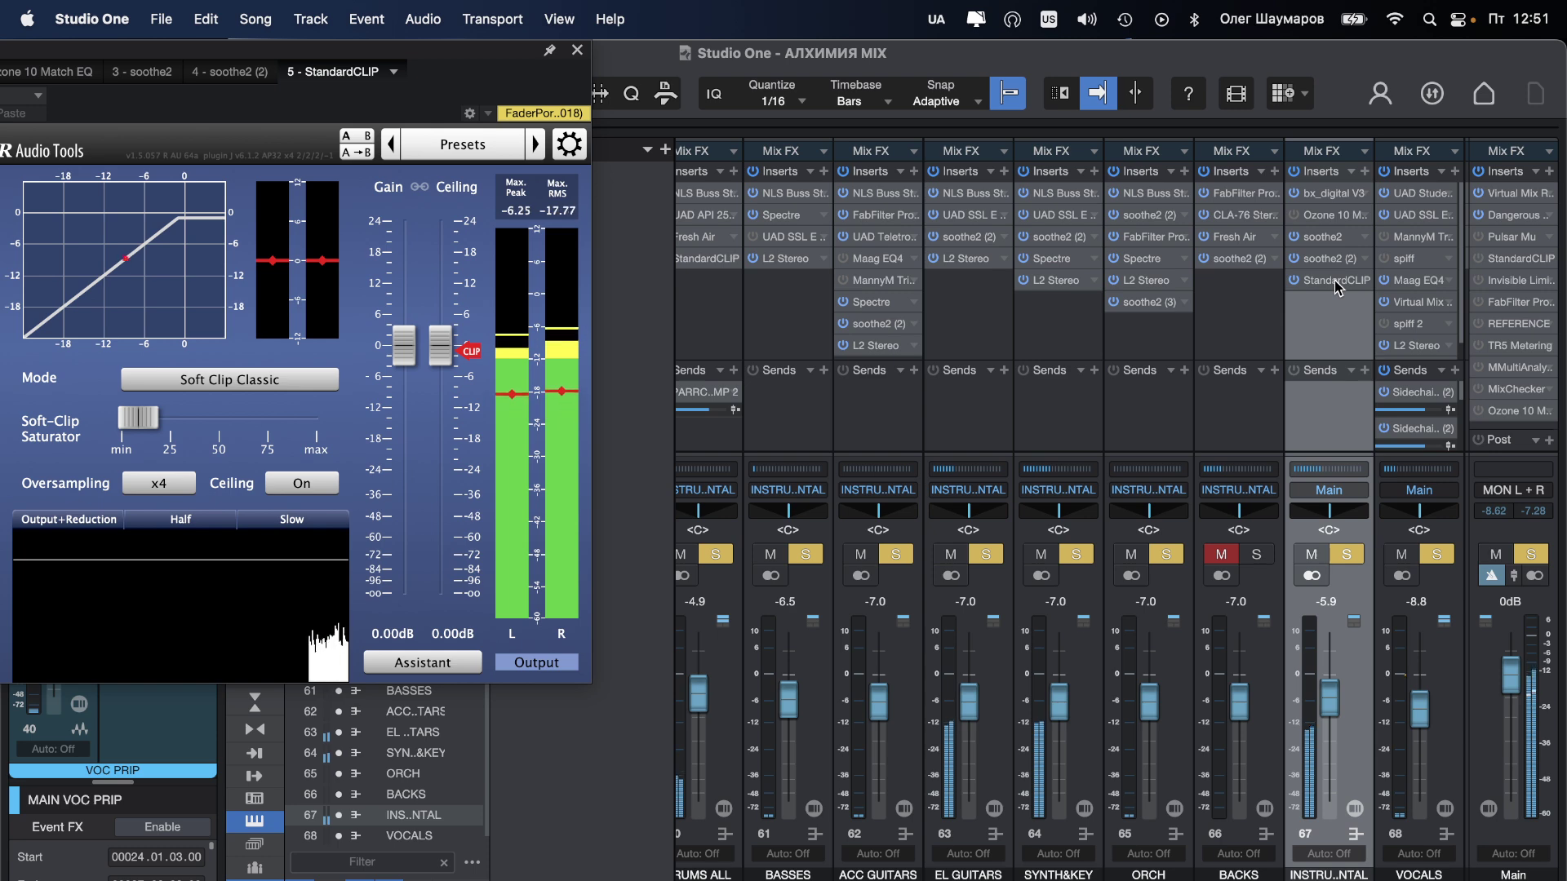
left_click_drag(414, 53, 964, 111)
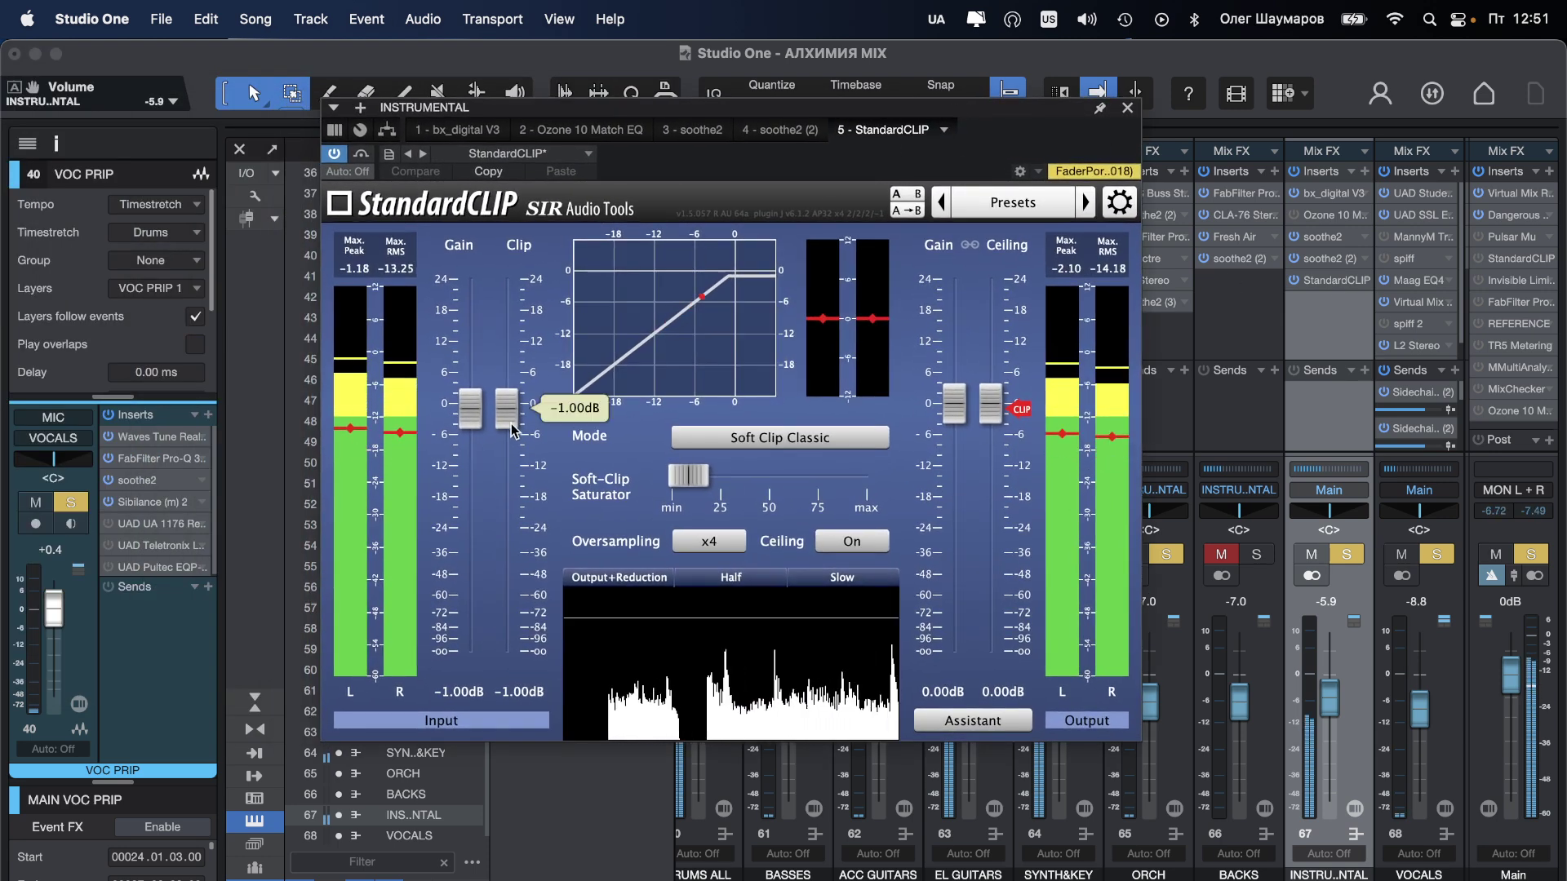
left_click_drag(516, 440, 513, 457)
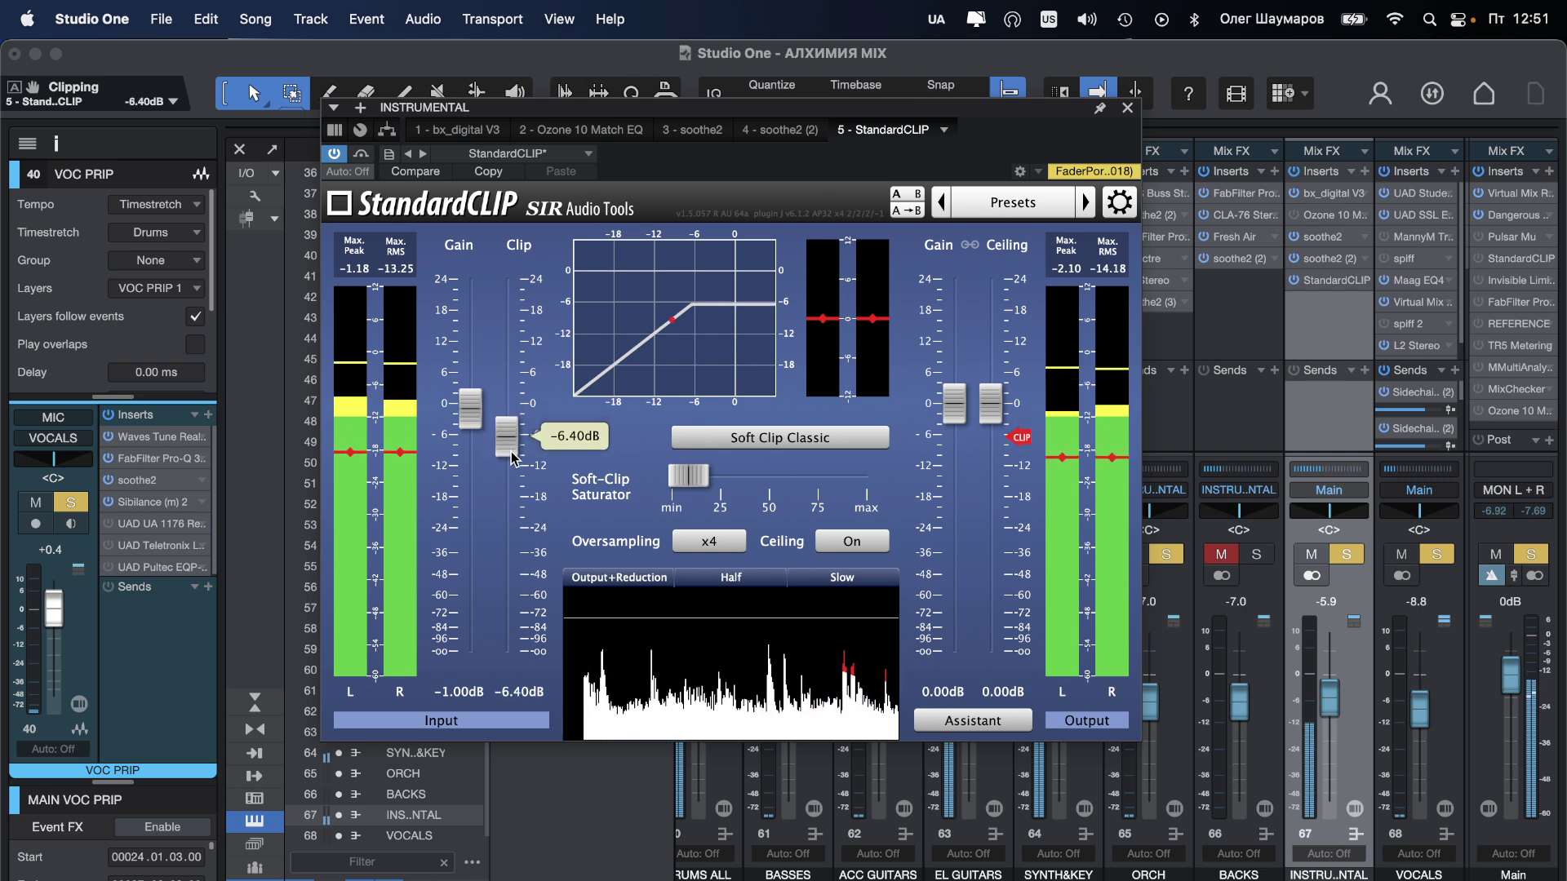
scroll(512, 457, "up", 4)
scroll(512, 455, "down", 4)
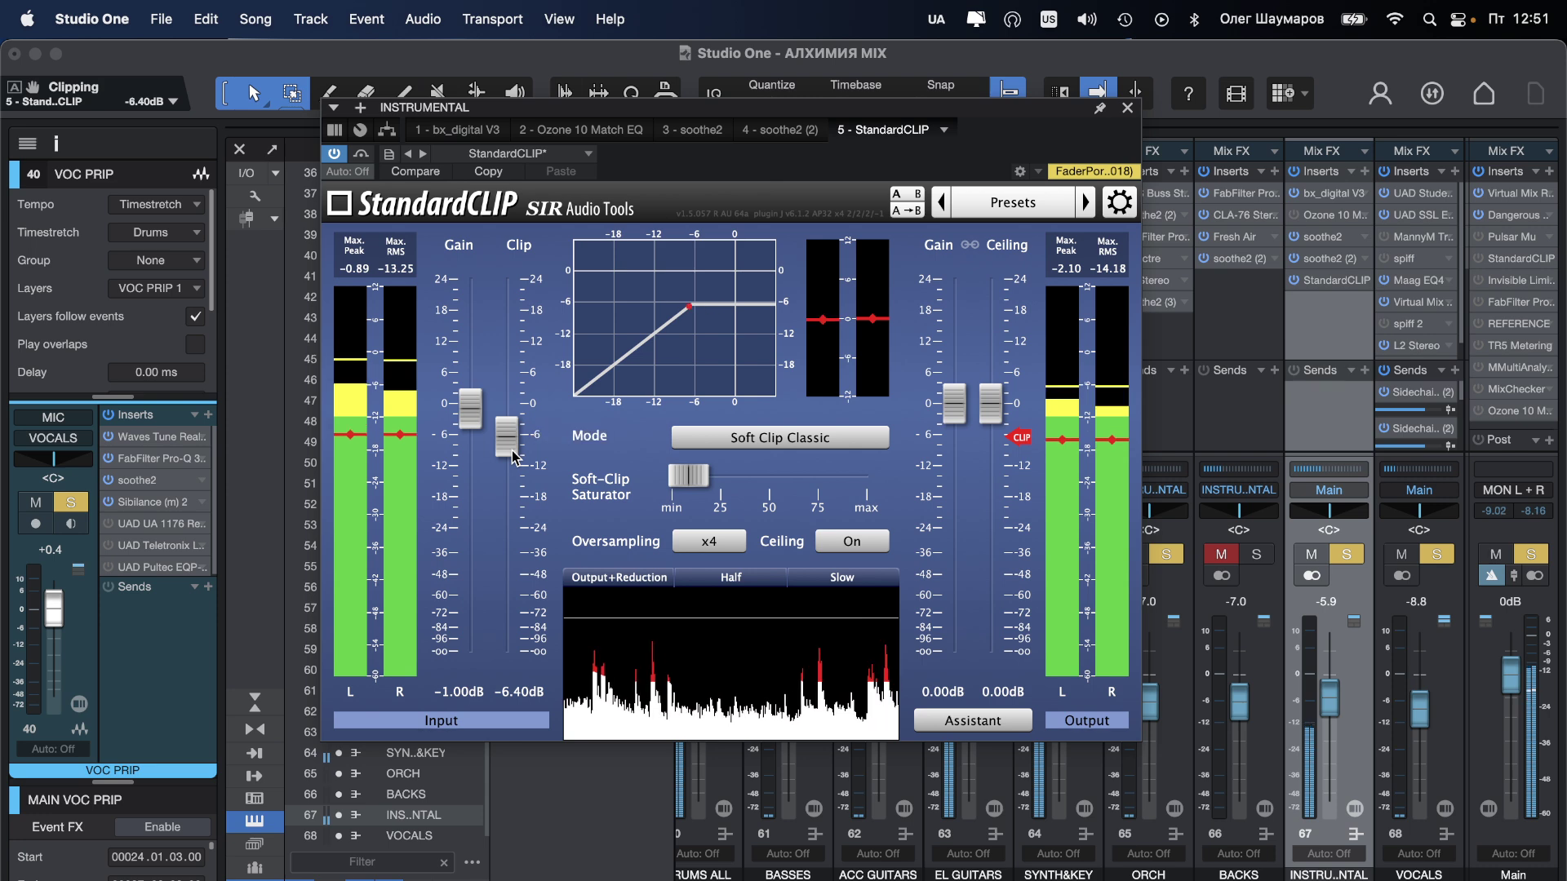
scroll(512, 456, "up", 6)
scroll(512, 455, "down", 6)
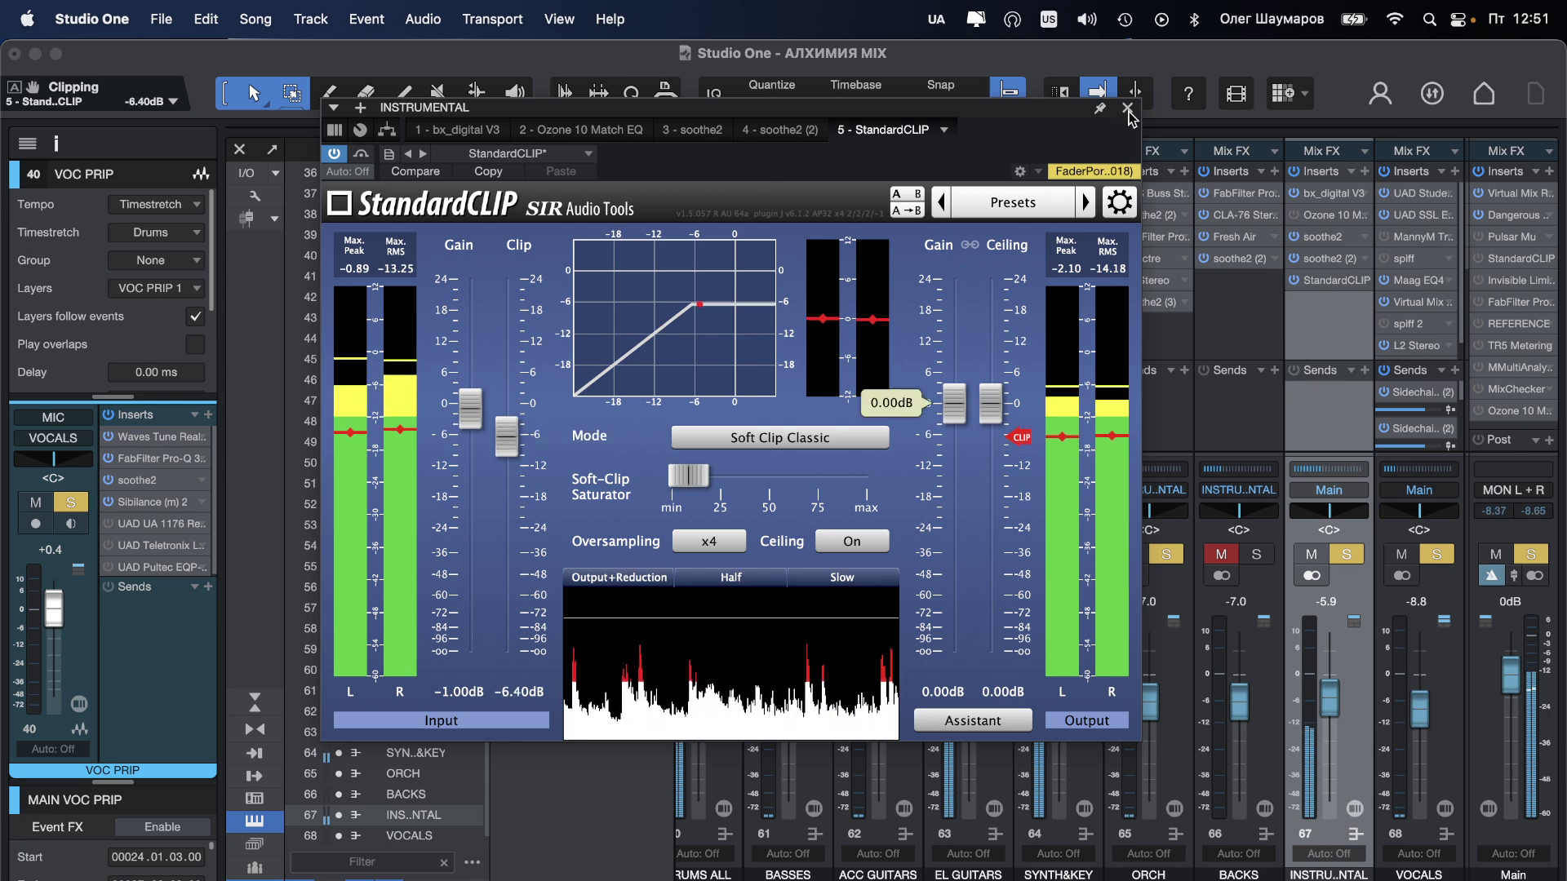
left_click(1124, 107)
Step: Return to the arrangement without the mixer and set the VOC PRIP track's volume to +1.3 dB during playback
key("F3")
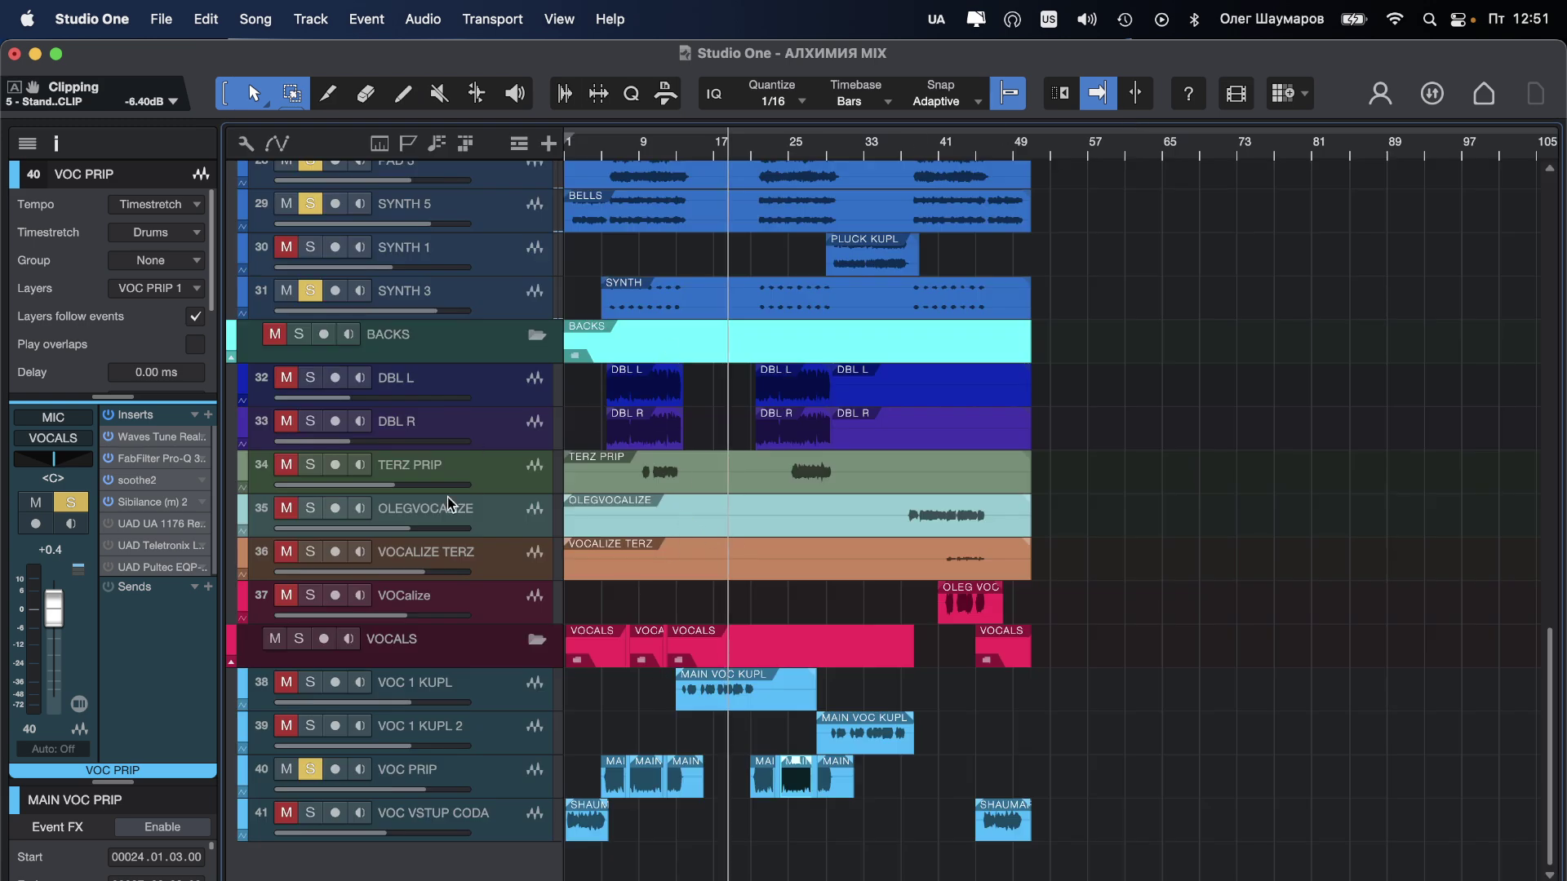
key("space")
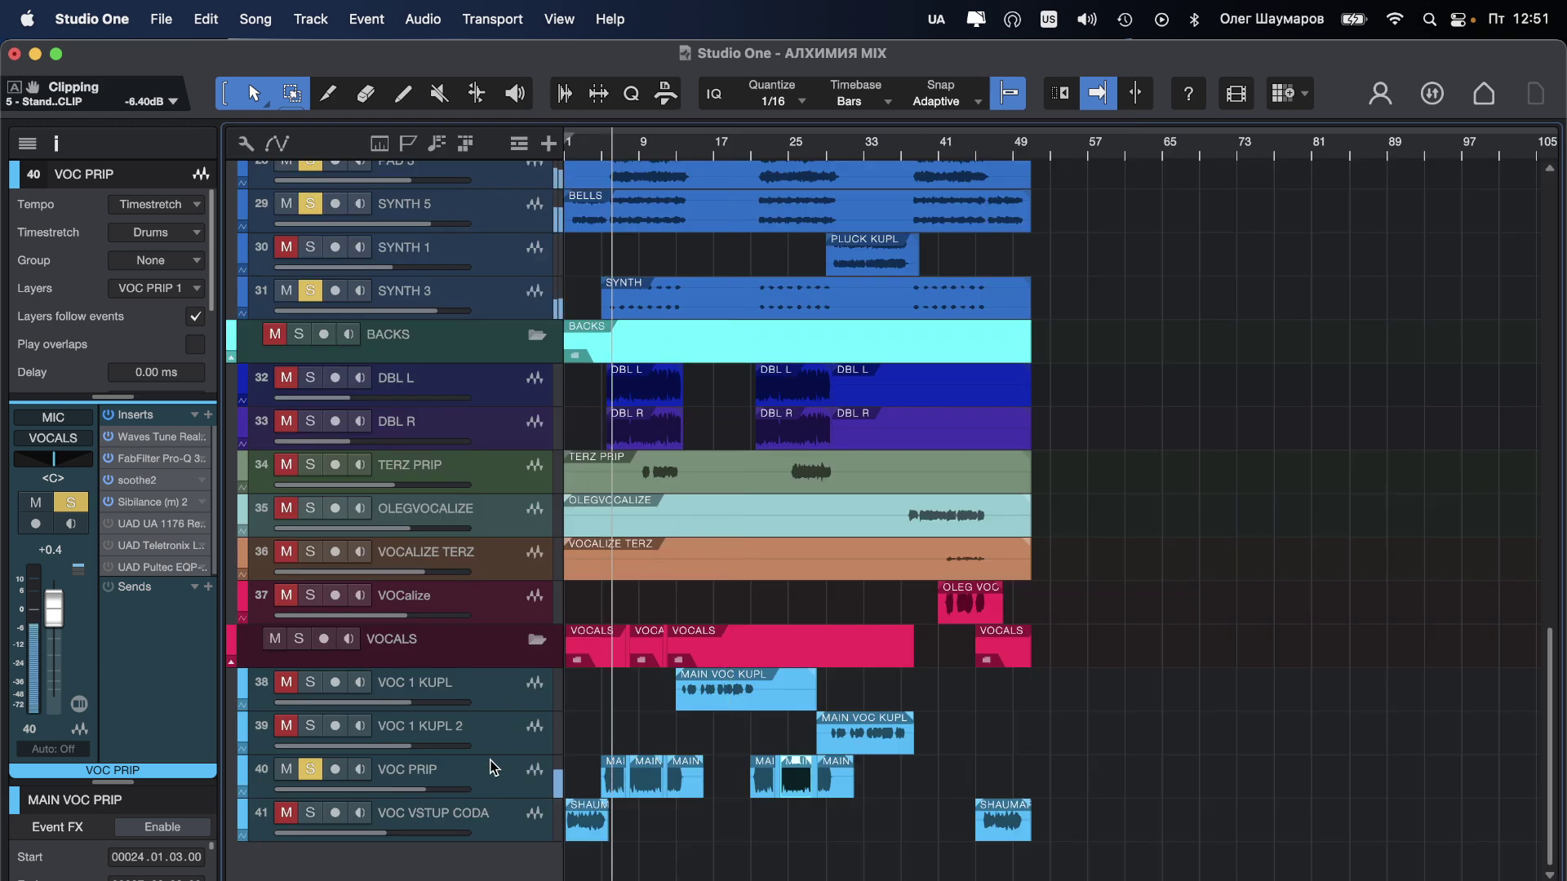
left_click(476, 776)
left_click_drag(442, 790, 449, 793)
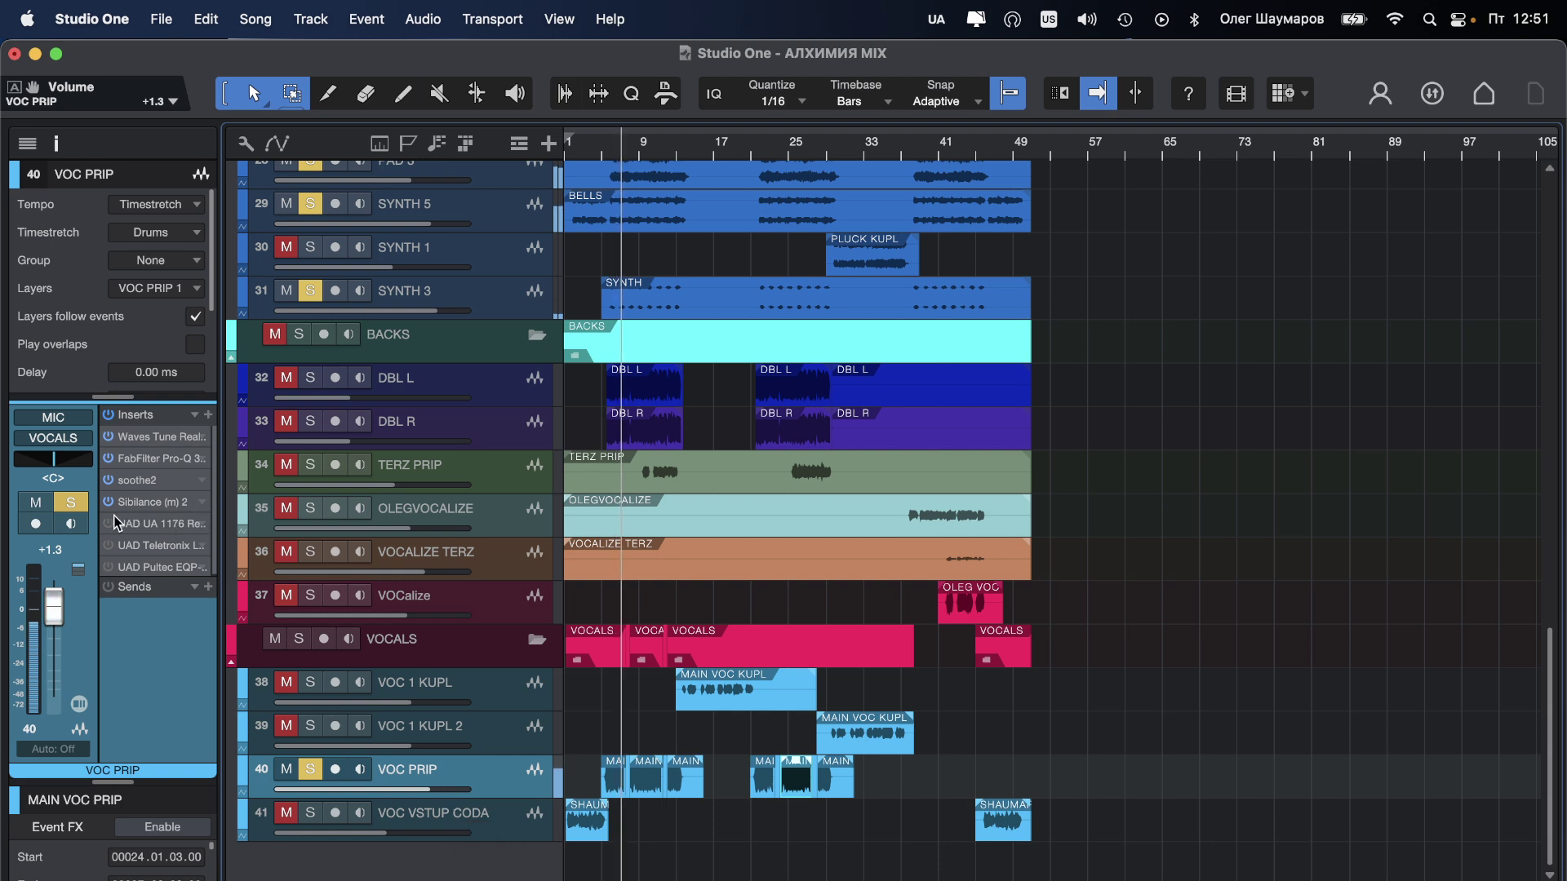
Step: Enable the UAD 1176 Rev A on VOC PRIP and set its input to -53.68 dB and output to -5.68 dB
left_click(149, 525)
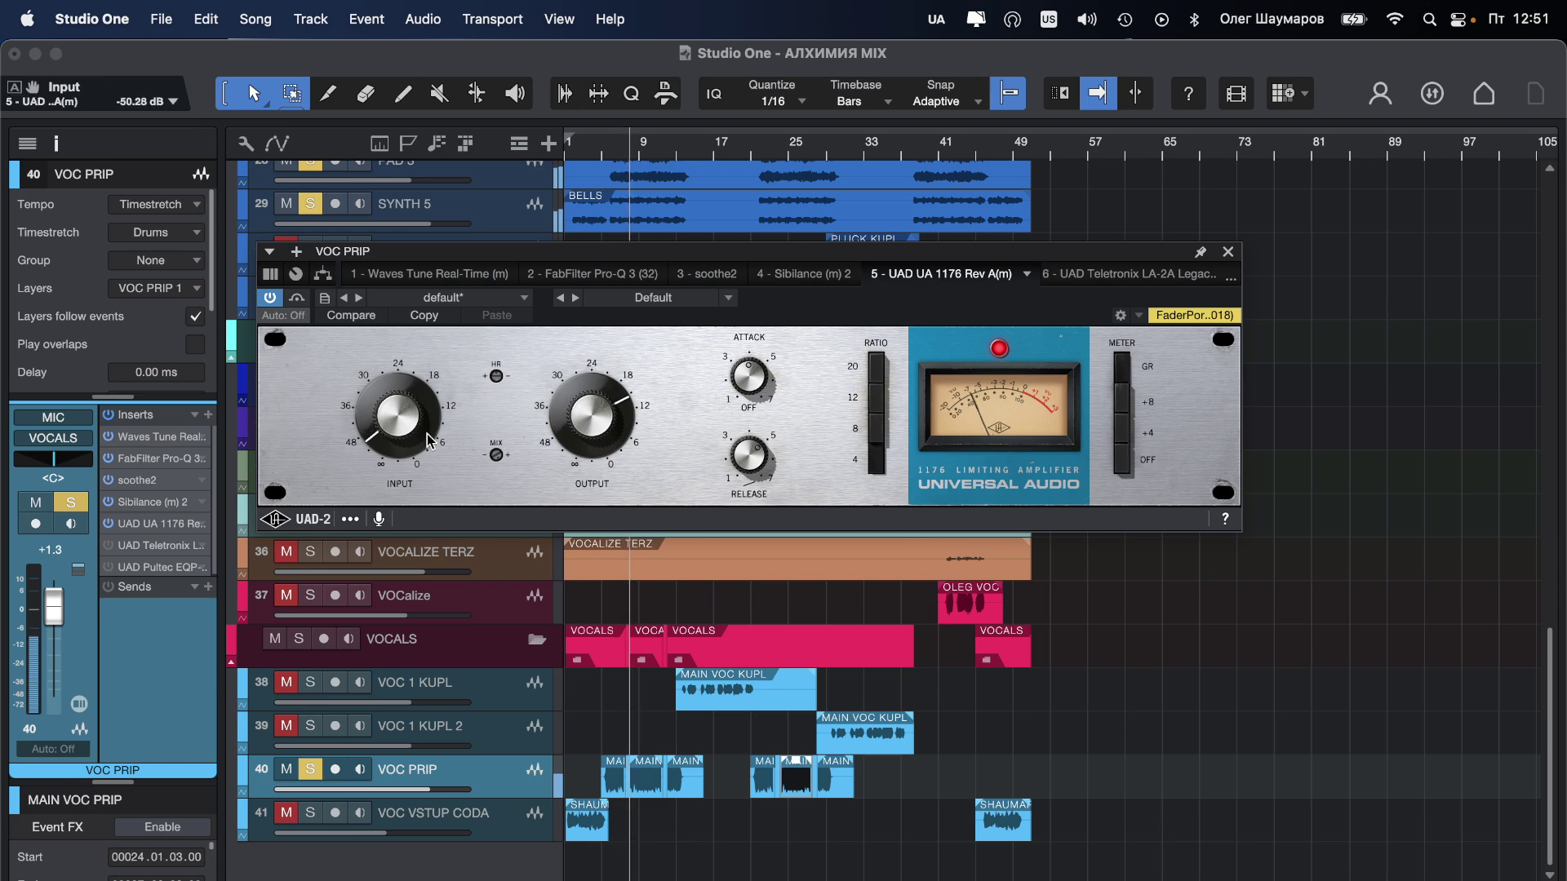
scroll(571, 408, "down", 5)
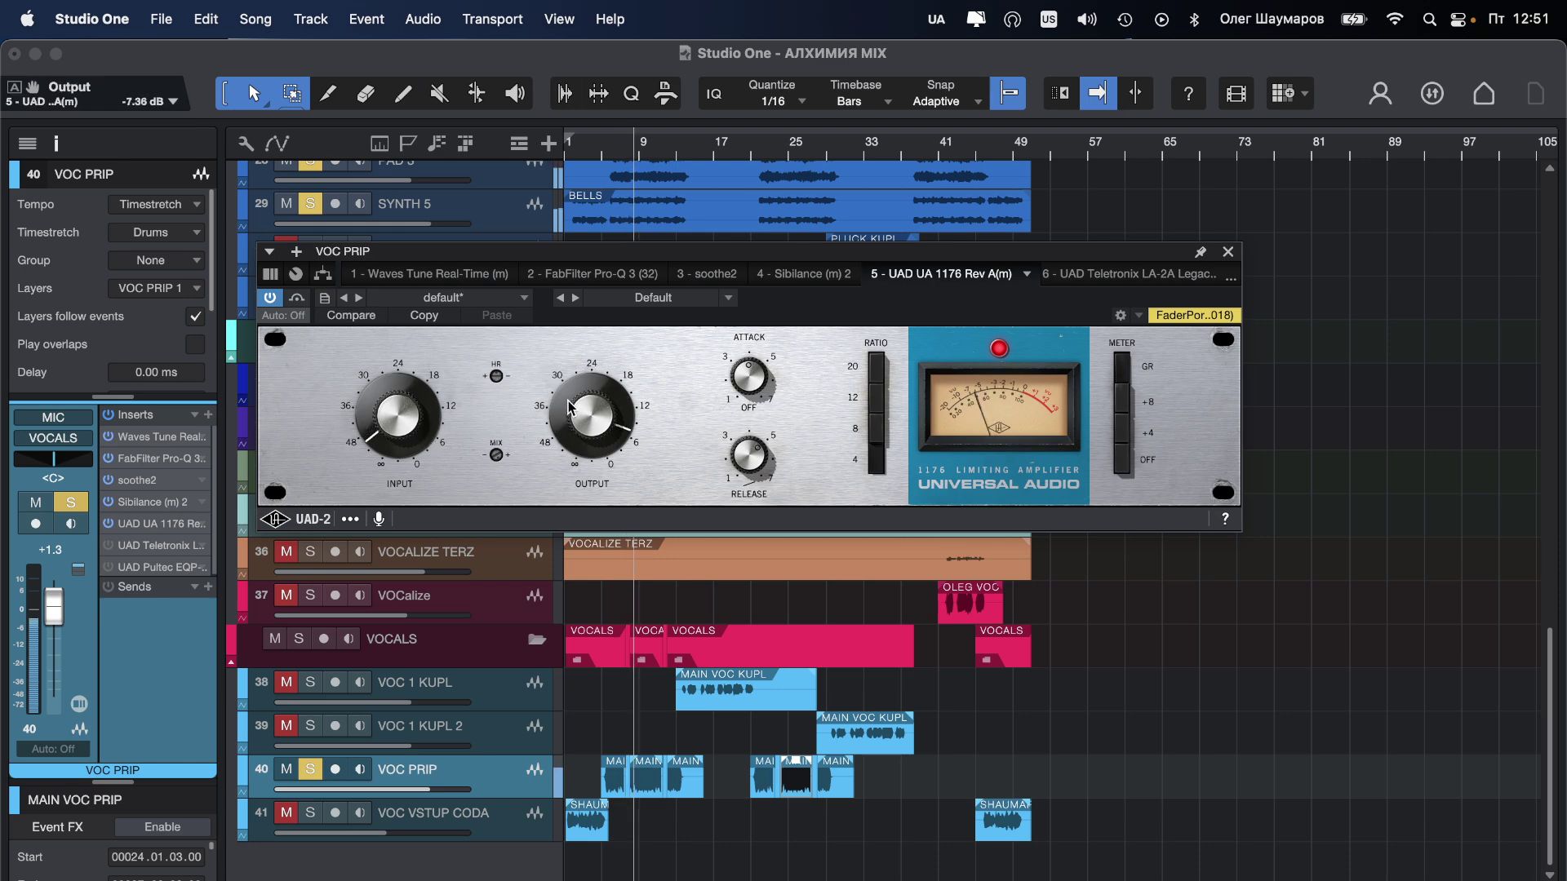
scroll(574, 407, "up", 3)
scroll(575, 405, "up", 1)
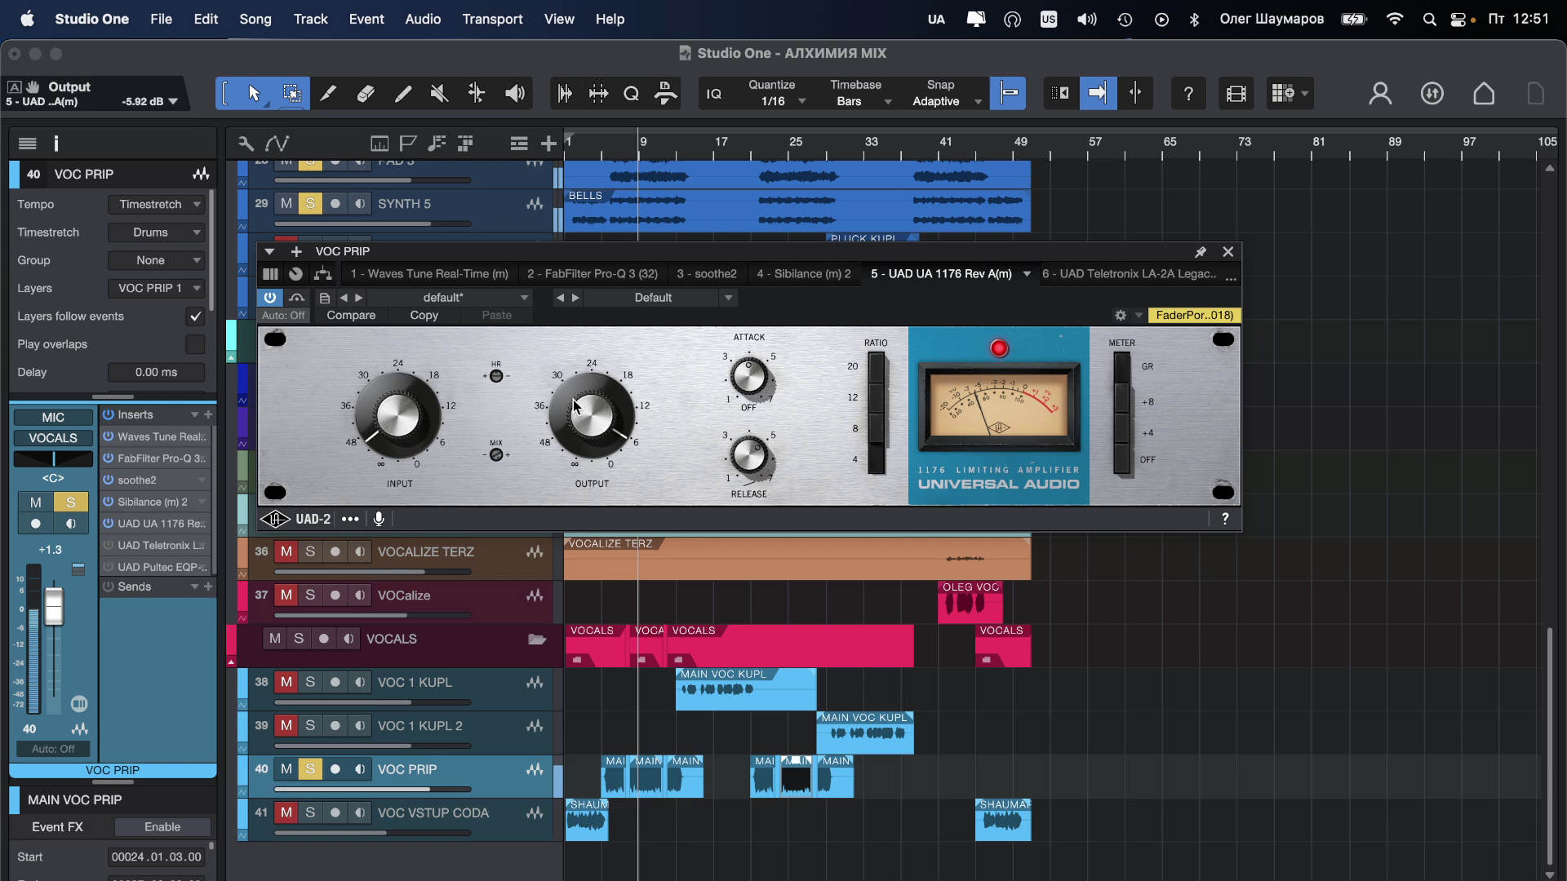
scroll(575, 405, "up", 2)
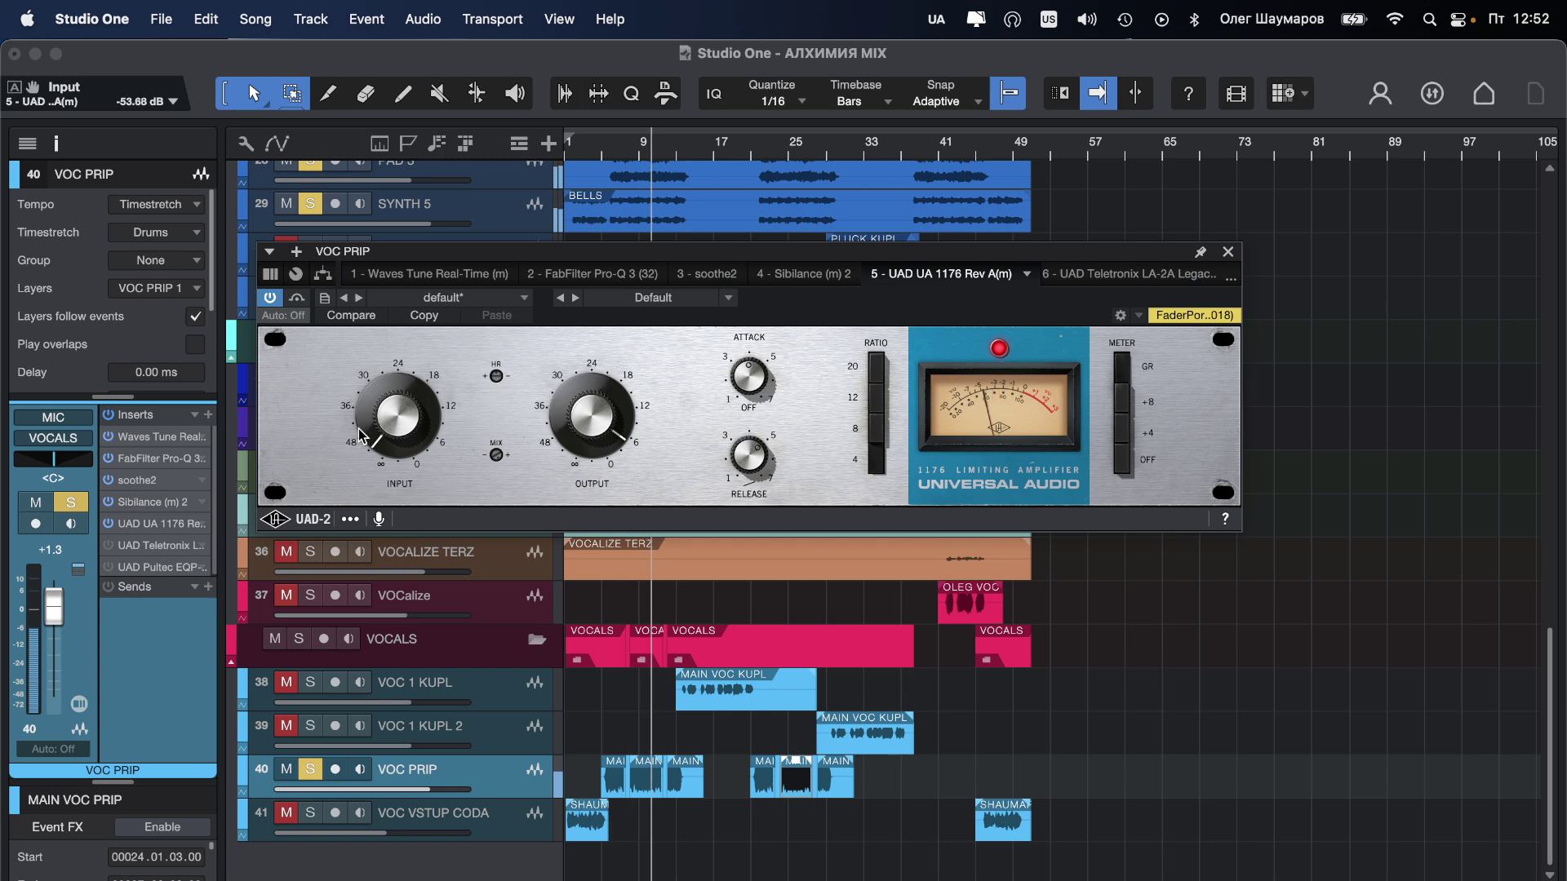
scroll(617, 424, "down", 1)
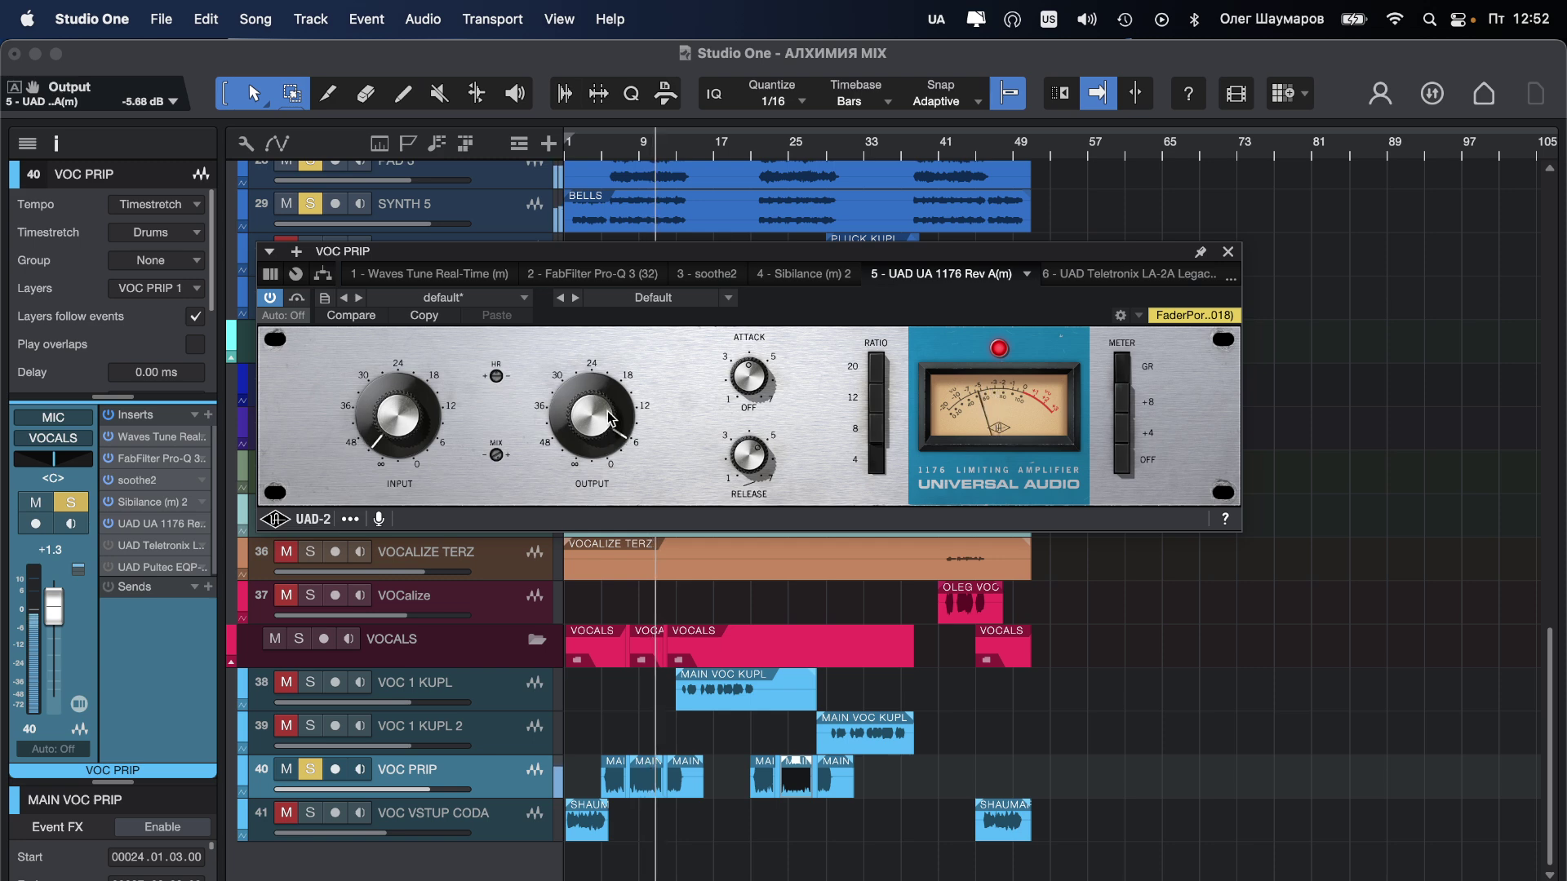
left_click(1228, 253)
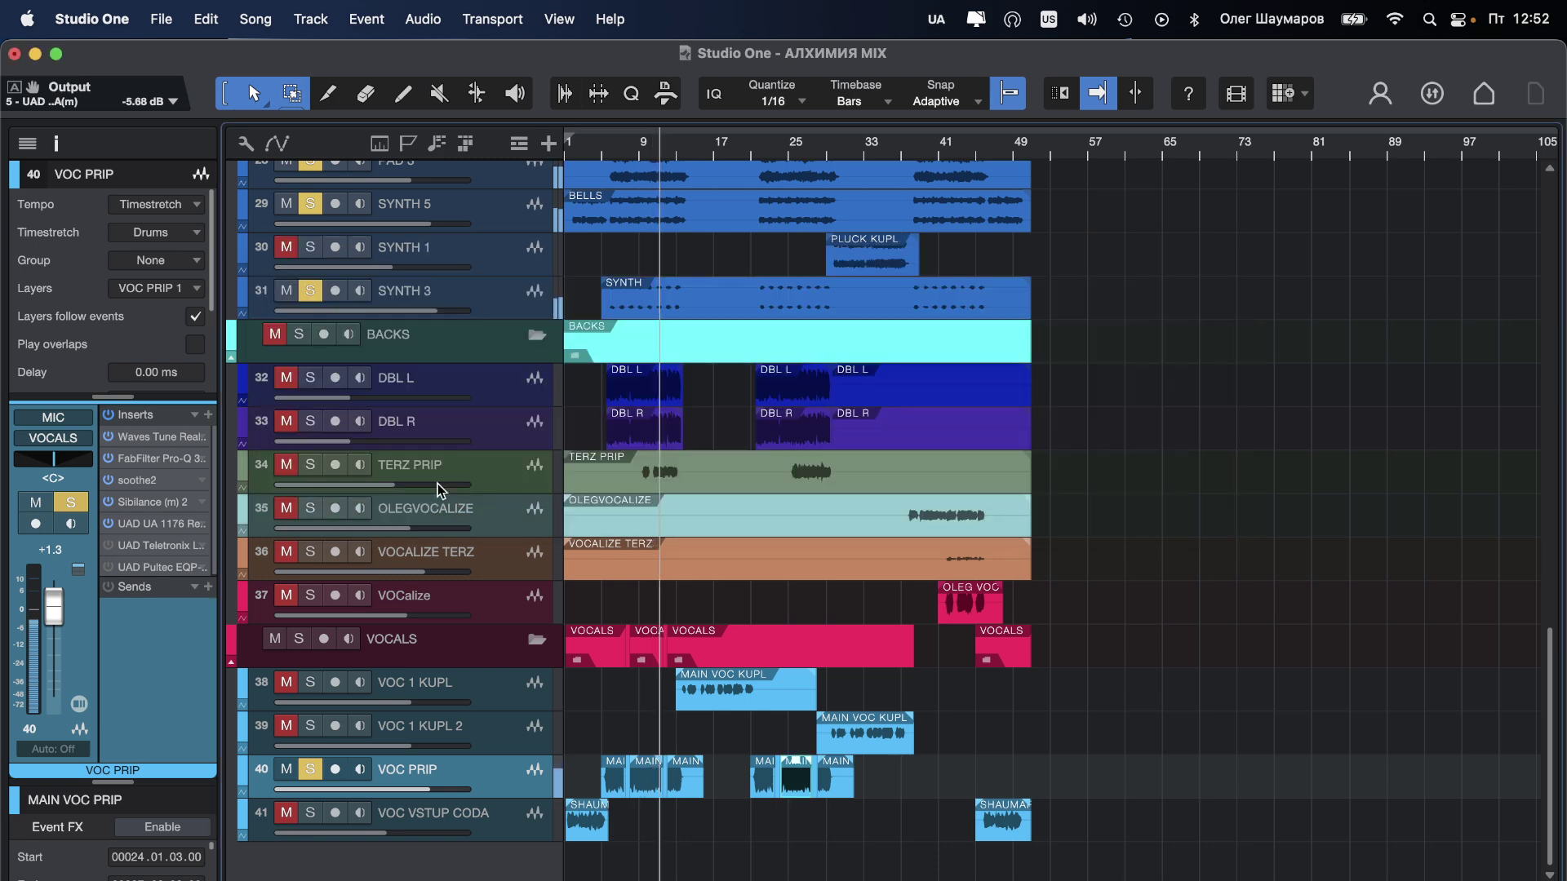
Step: Enable the Teletronix LA-2A on VOC PRIP, lower its peak reduction and set its gain to 51, saving the song
left_click(150, 547)
scroll(941, 494, "down", 3)
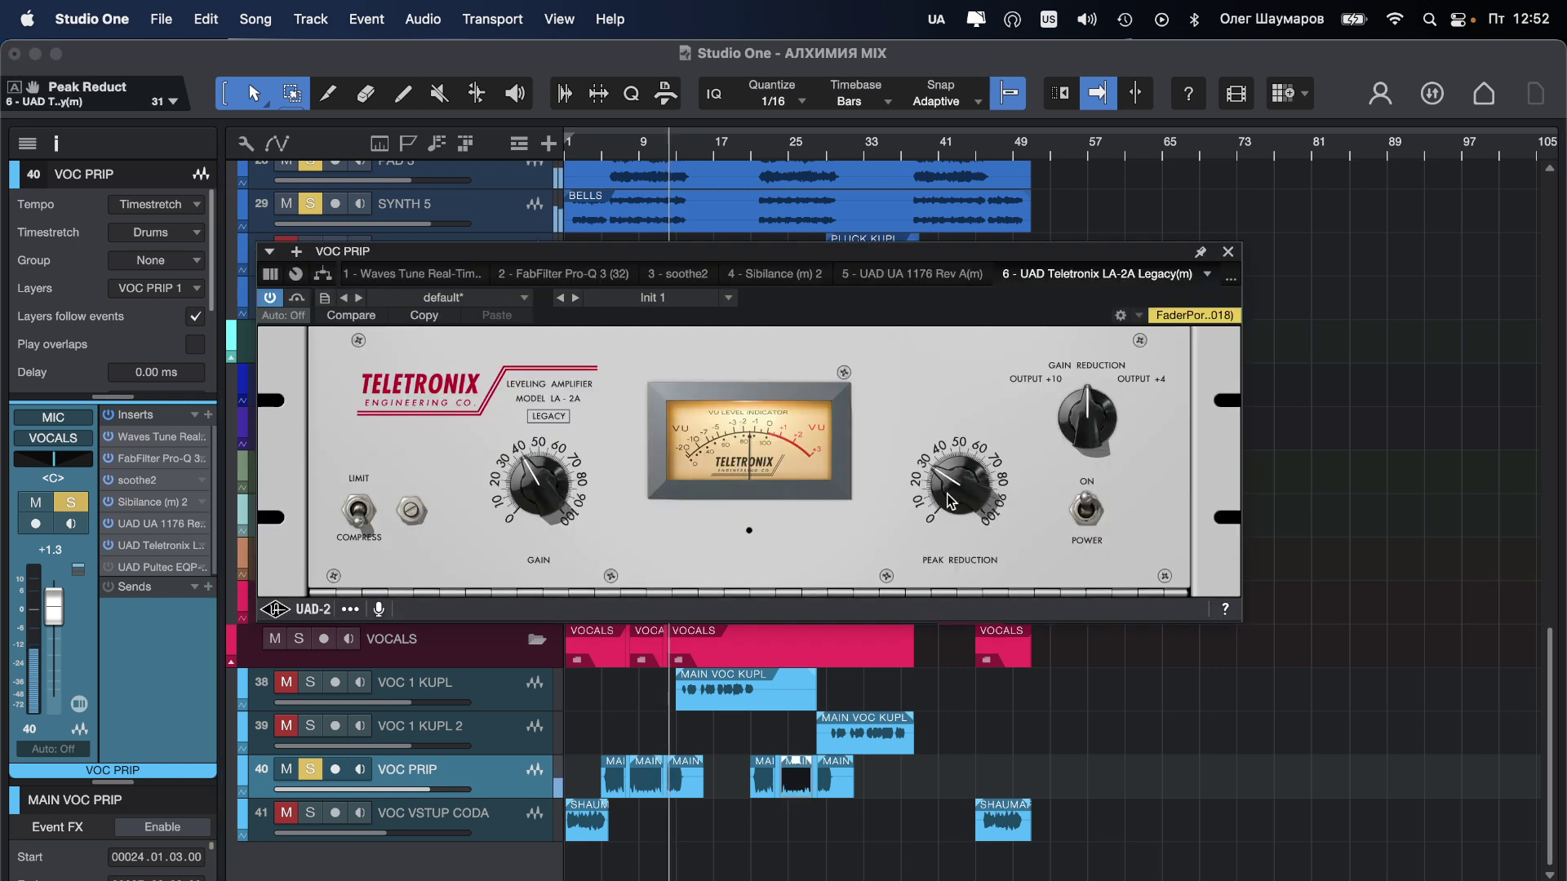
left_click_drag(572, 486, 564, 456)
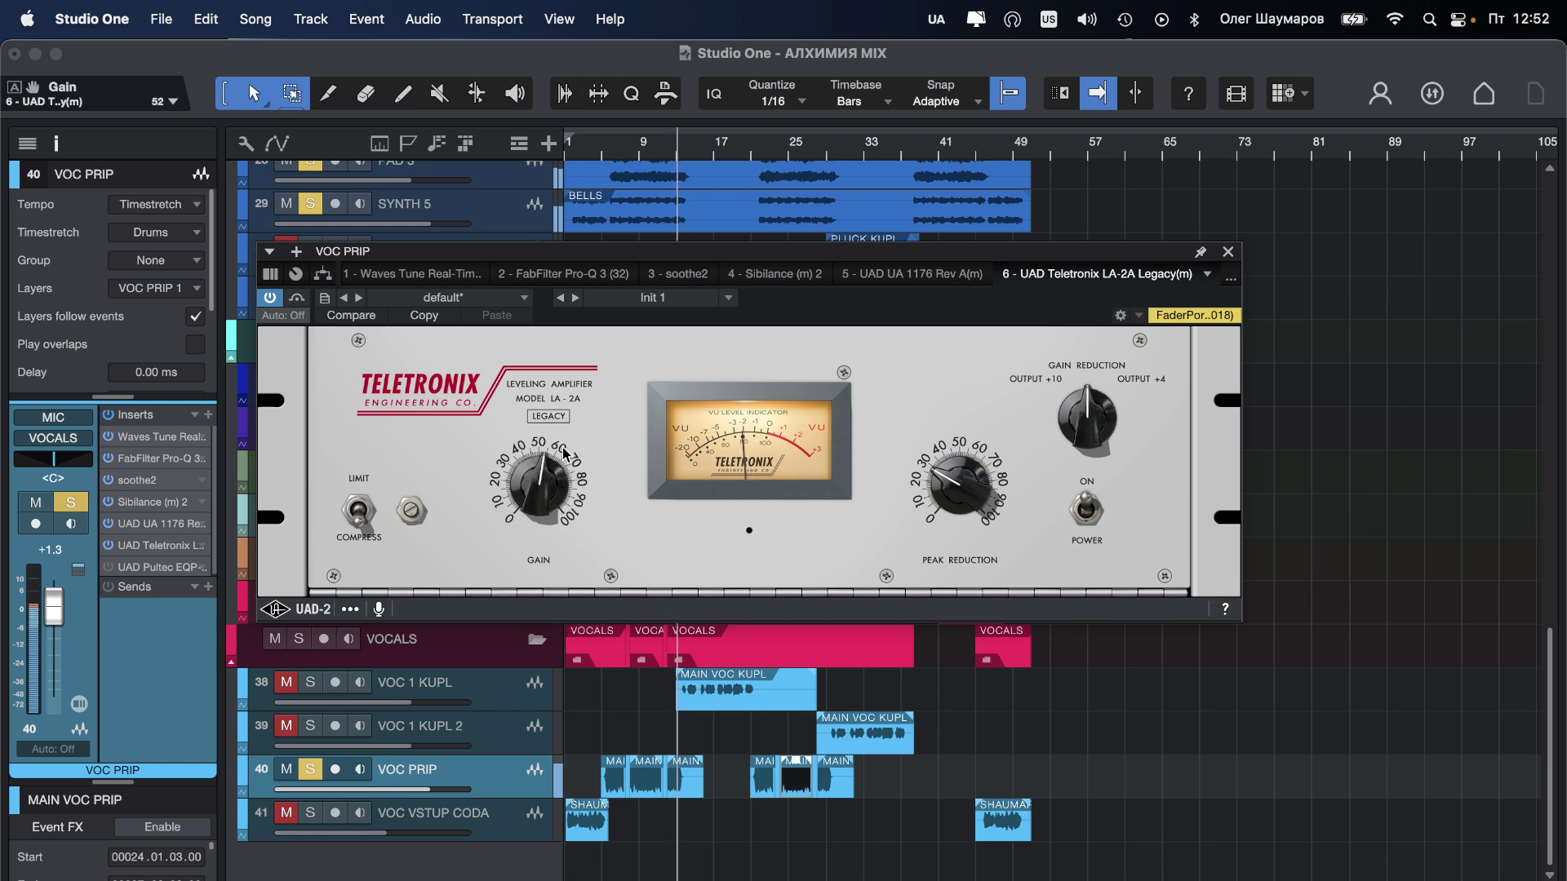
key("space")
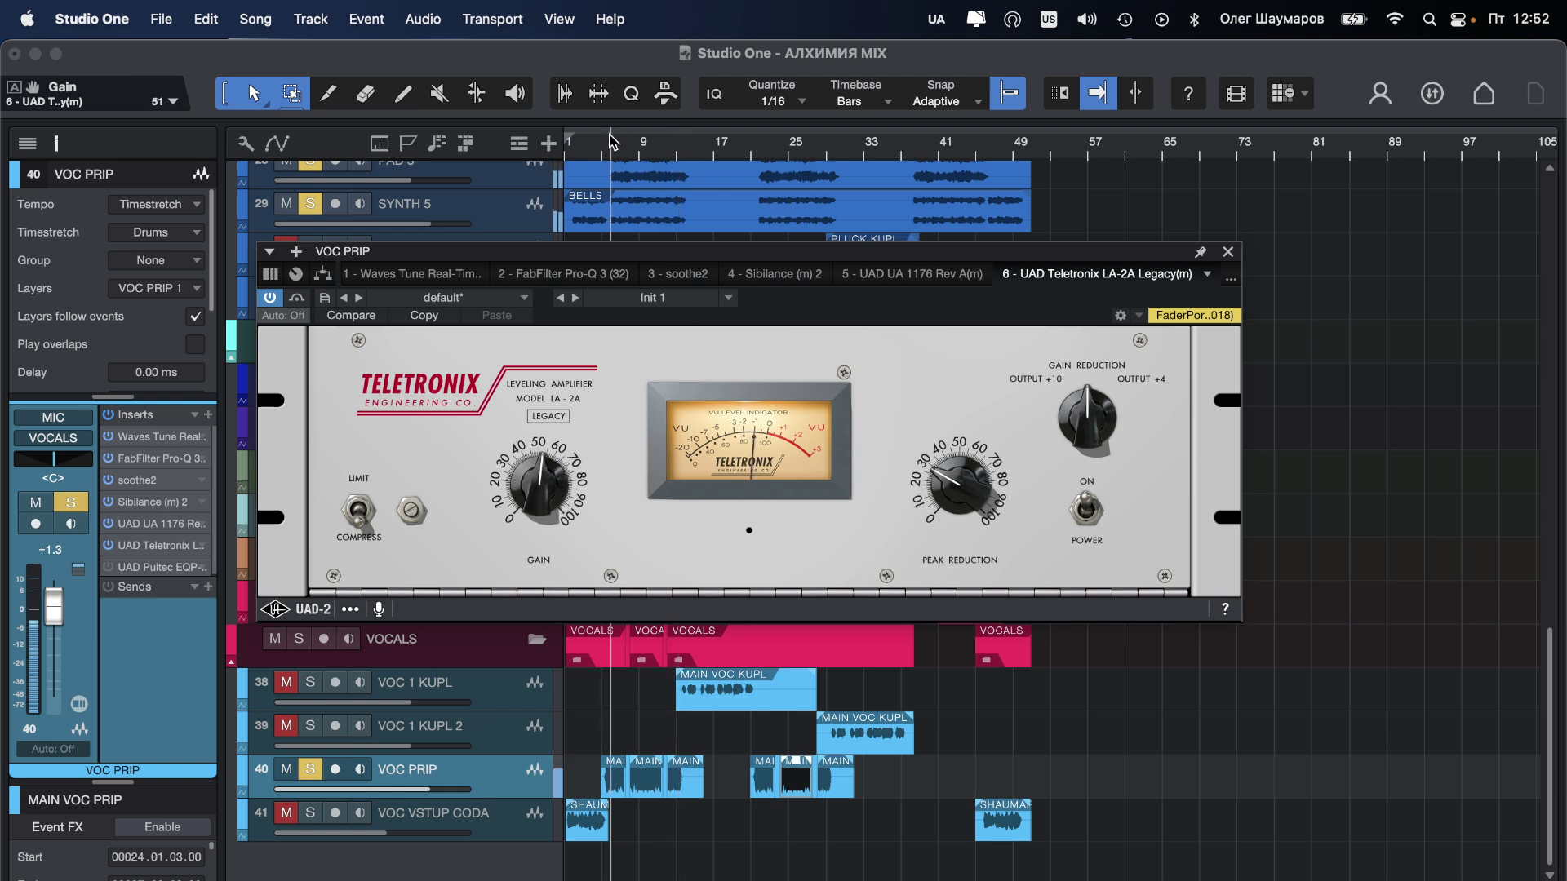
left_click_drag(612, 143, 602, 145)
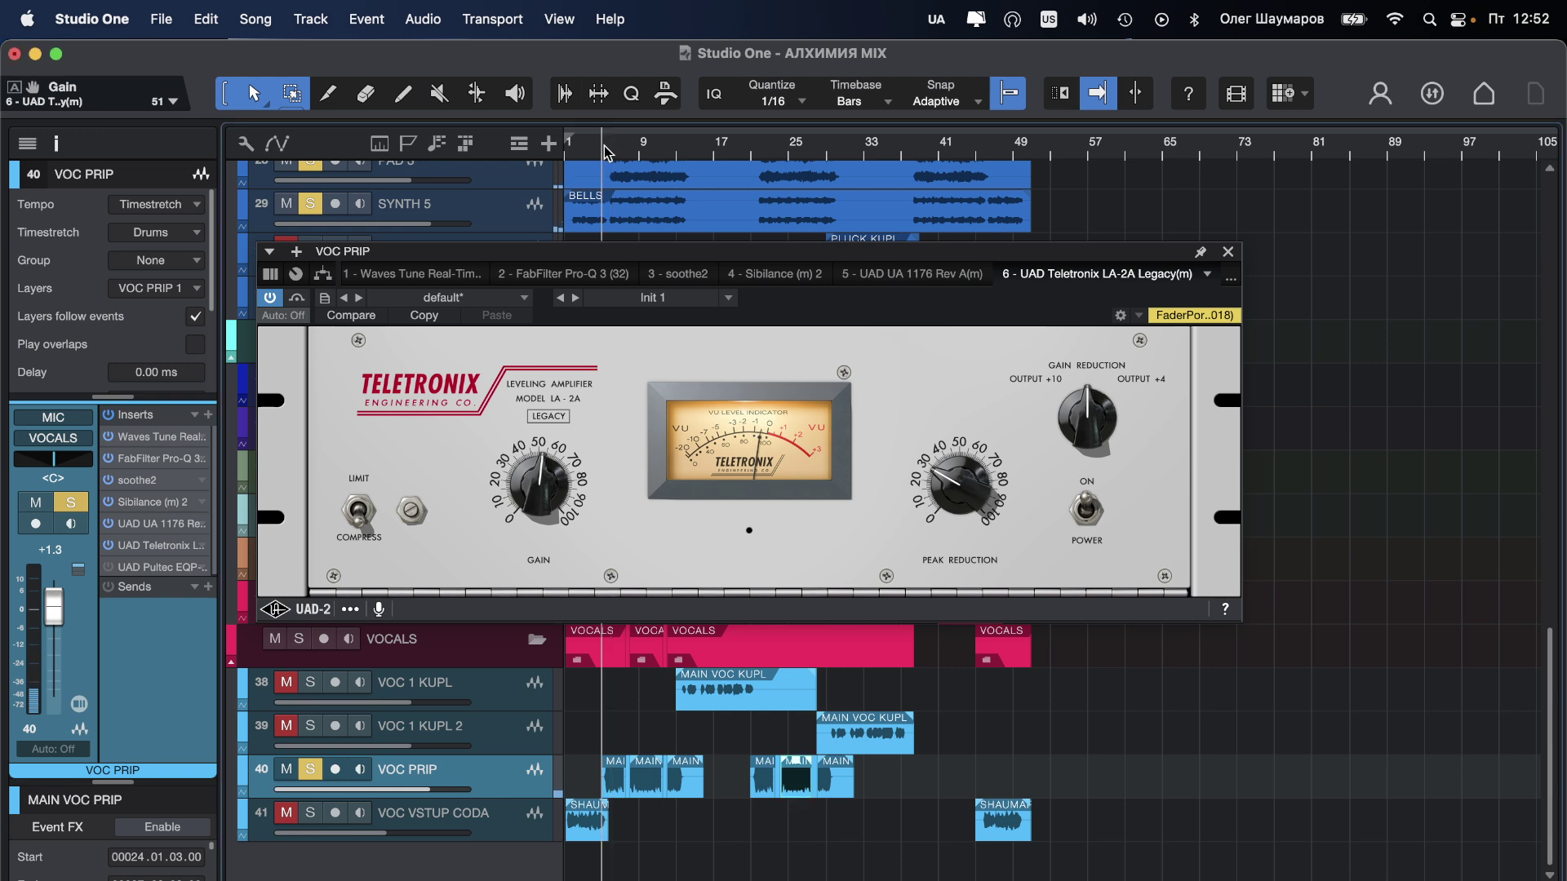
key("super+s")
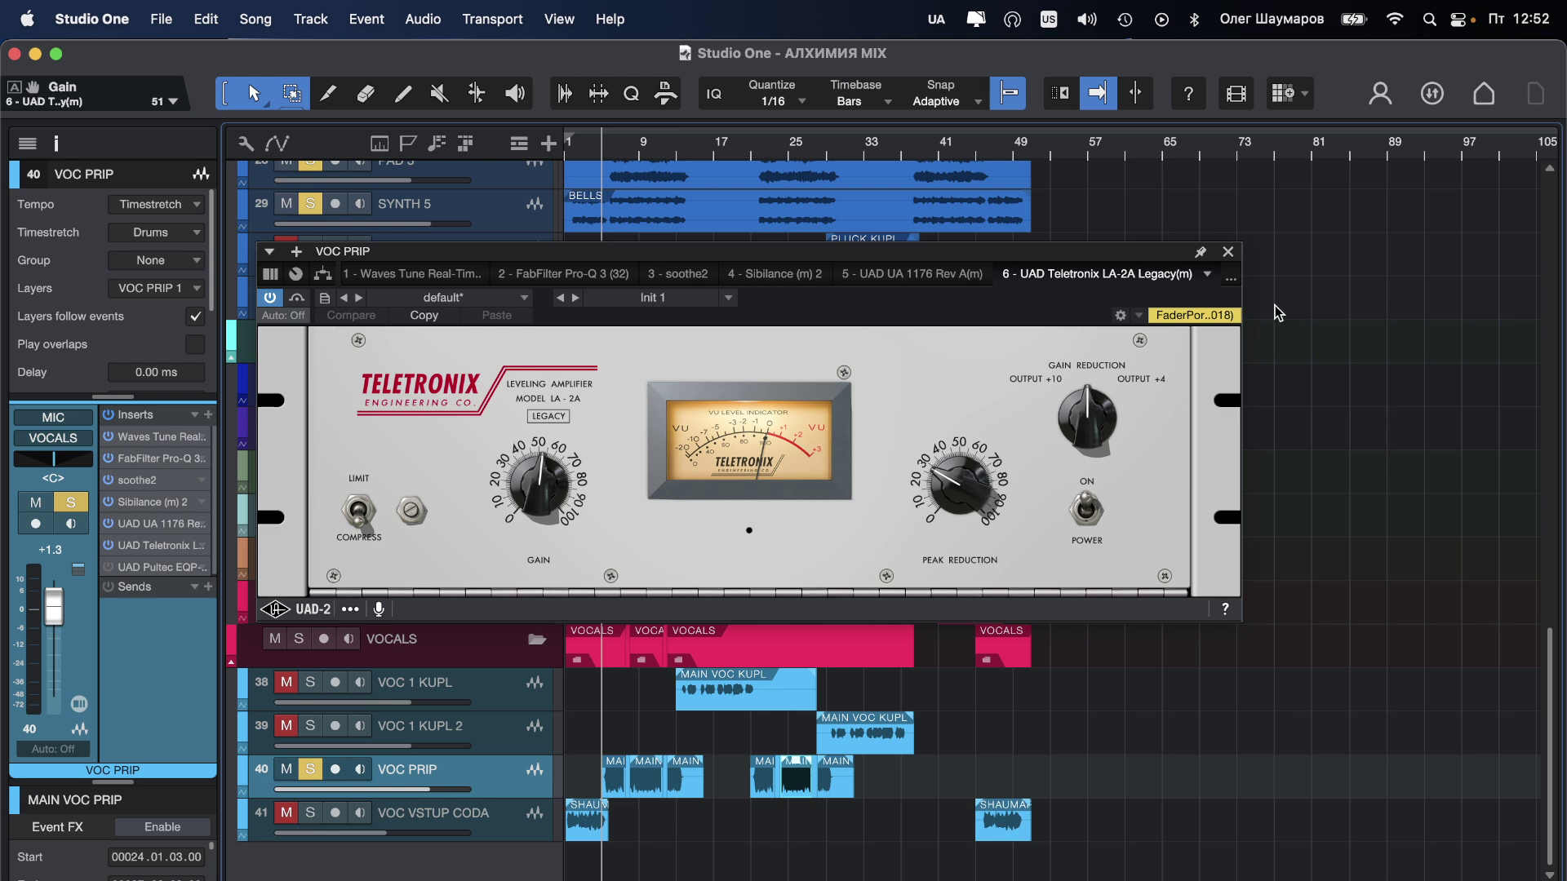
left_click(1227, 251)
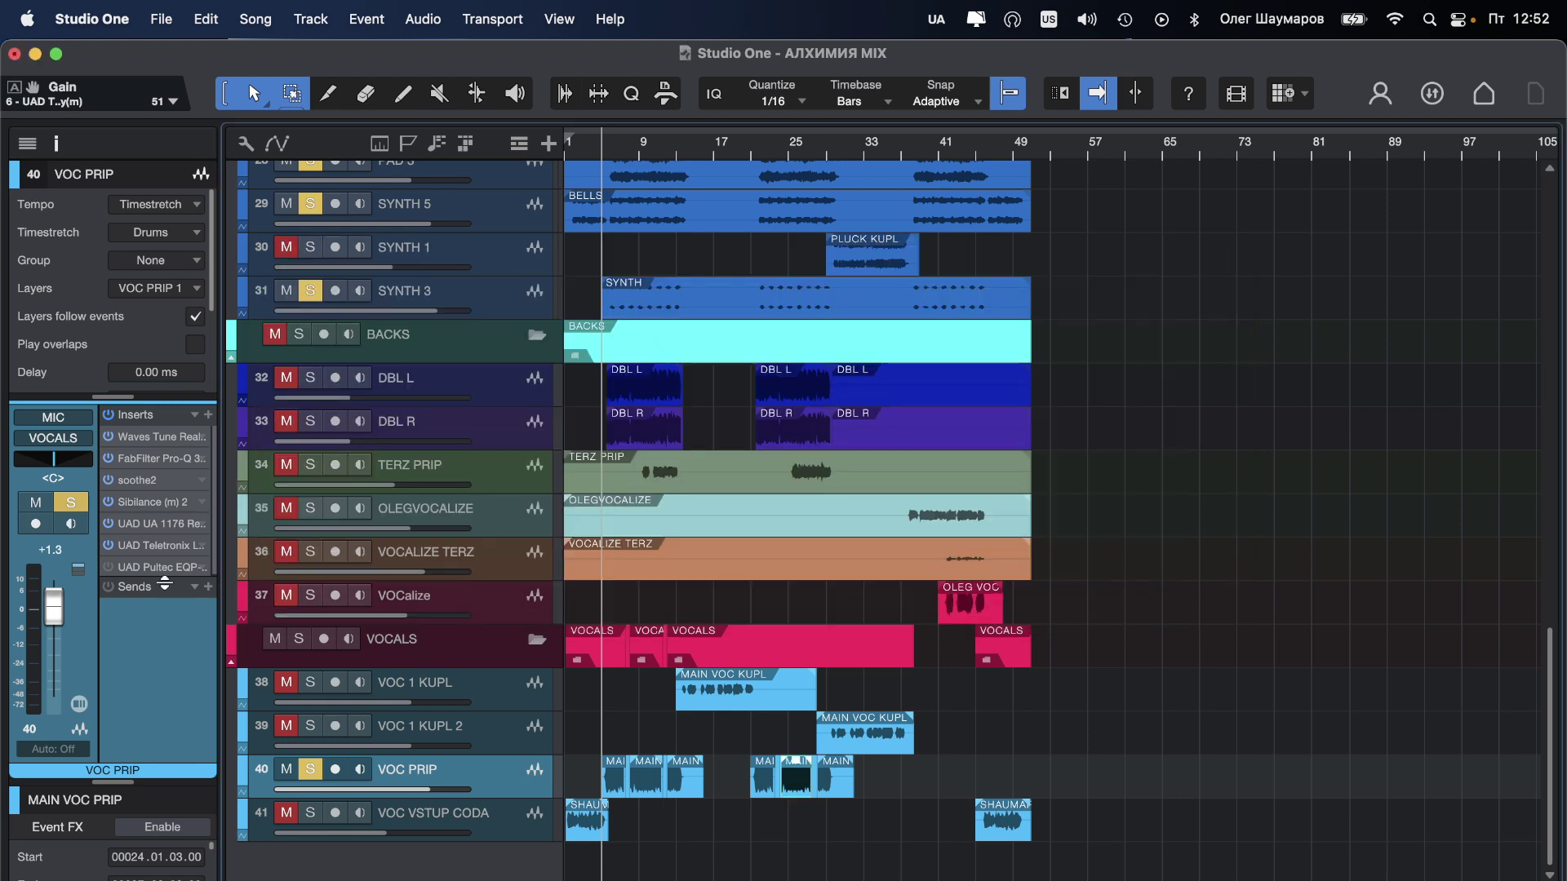
Step: Enlarge VOC PRIP's insert list and lower the track's volume to -1.0 dB
left_click_drag(164, 585, 164, 625)
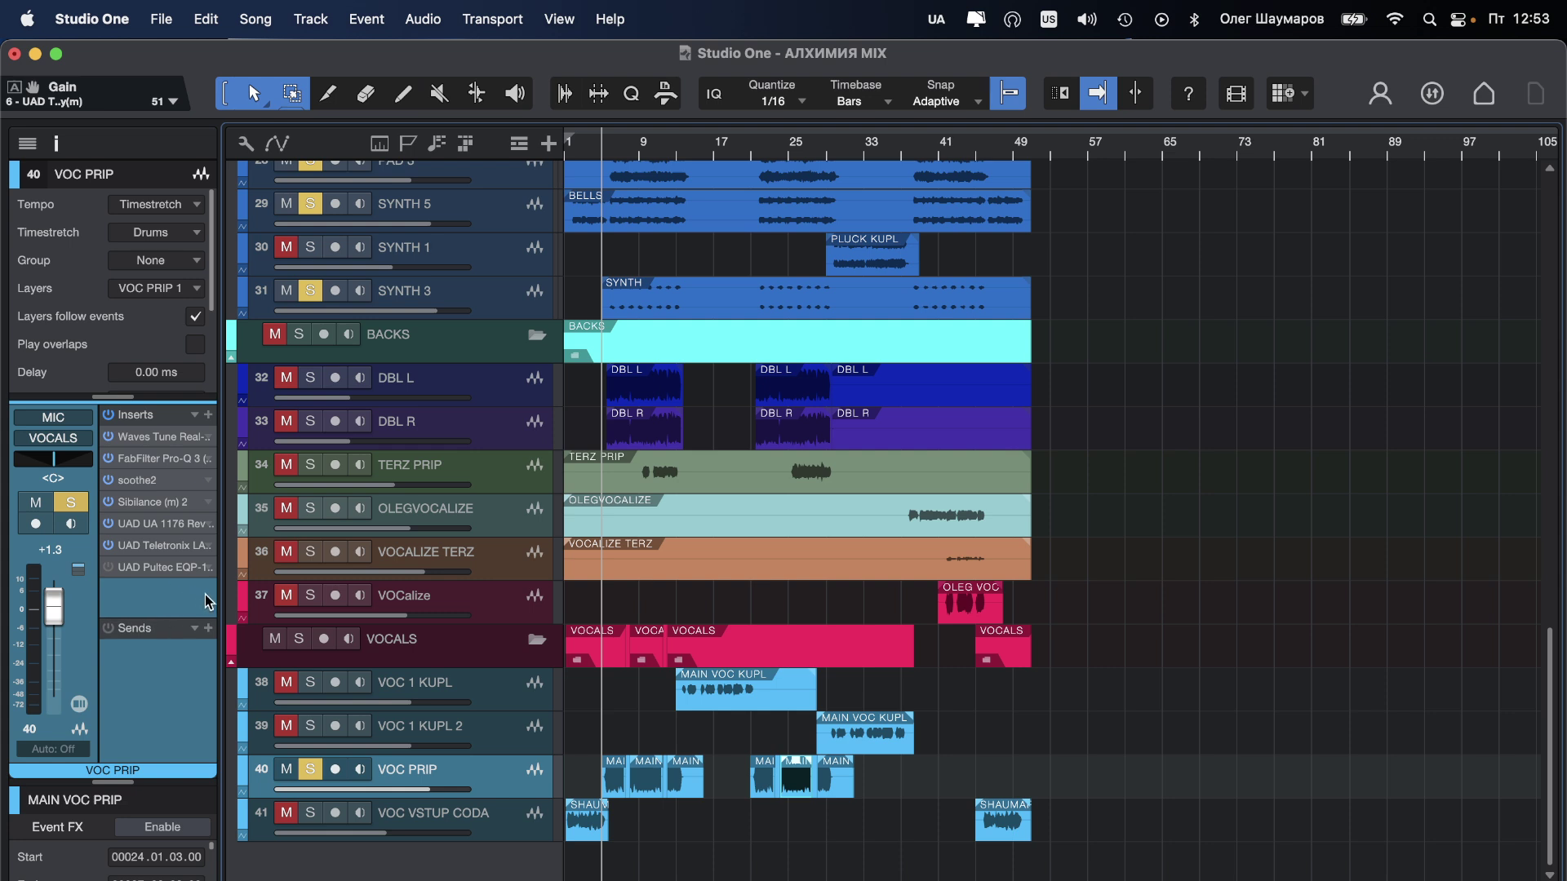
key("super+s")
left_click_drag(55, 604, 58, 616)
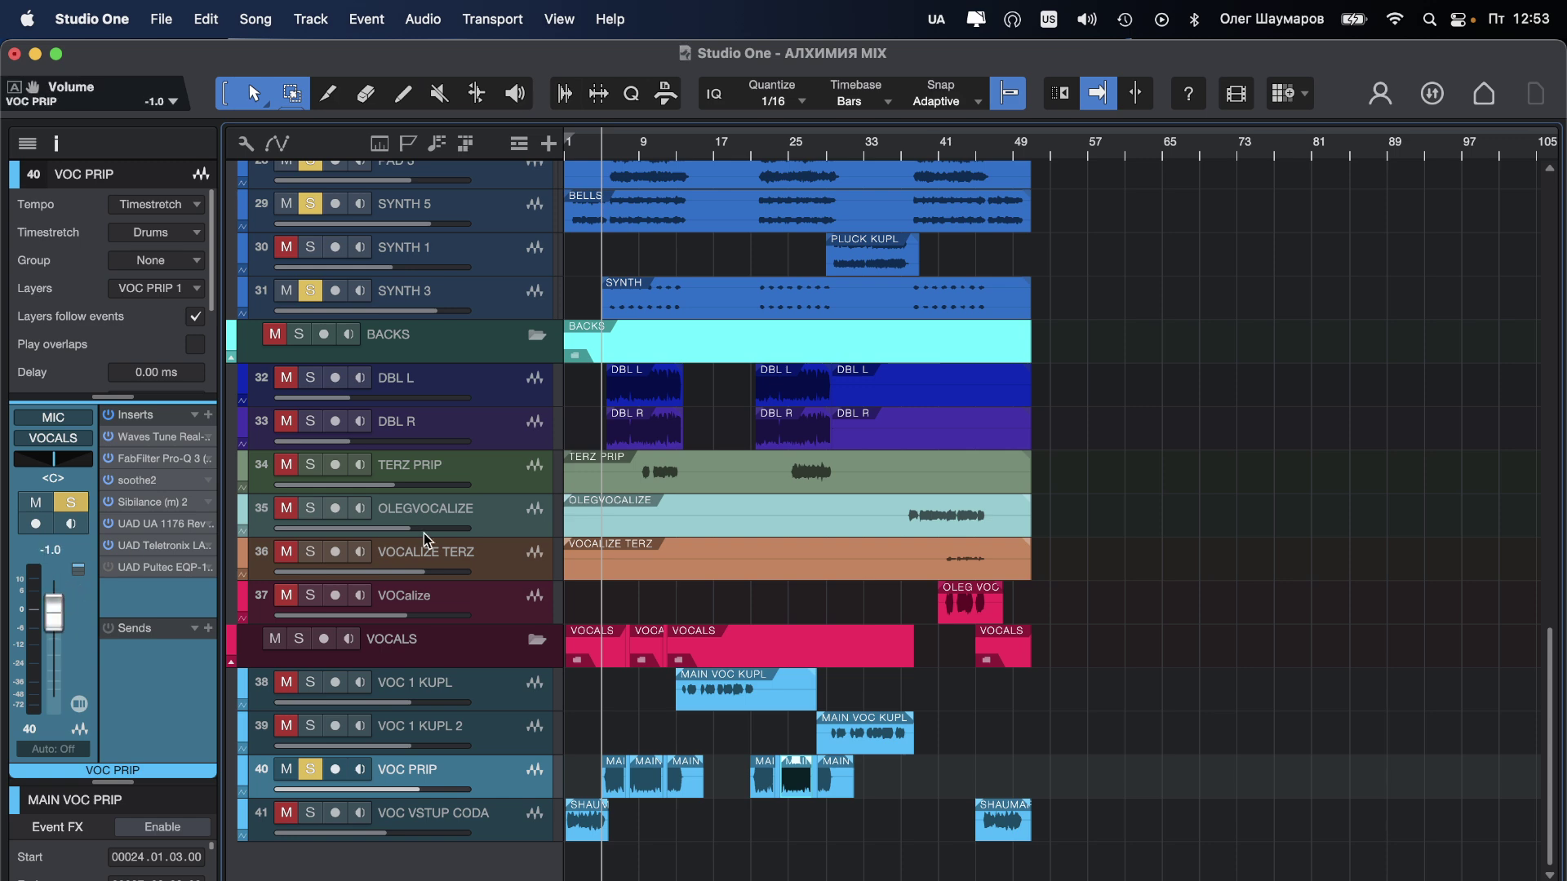
Step: Raise the VOCALS bus volume to -7.8 dB in the mixer and save the song
key("F3")
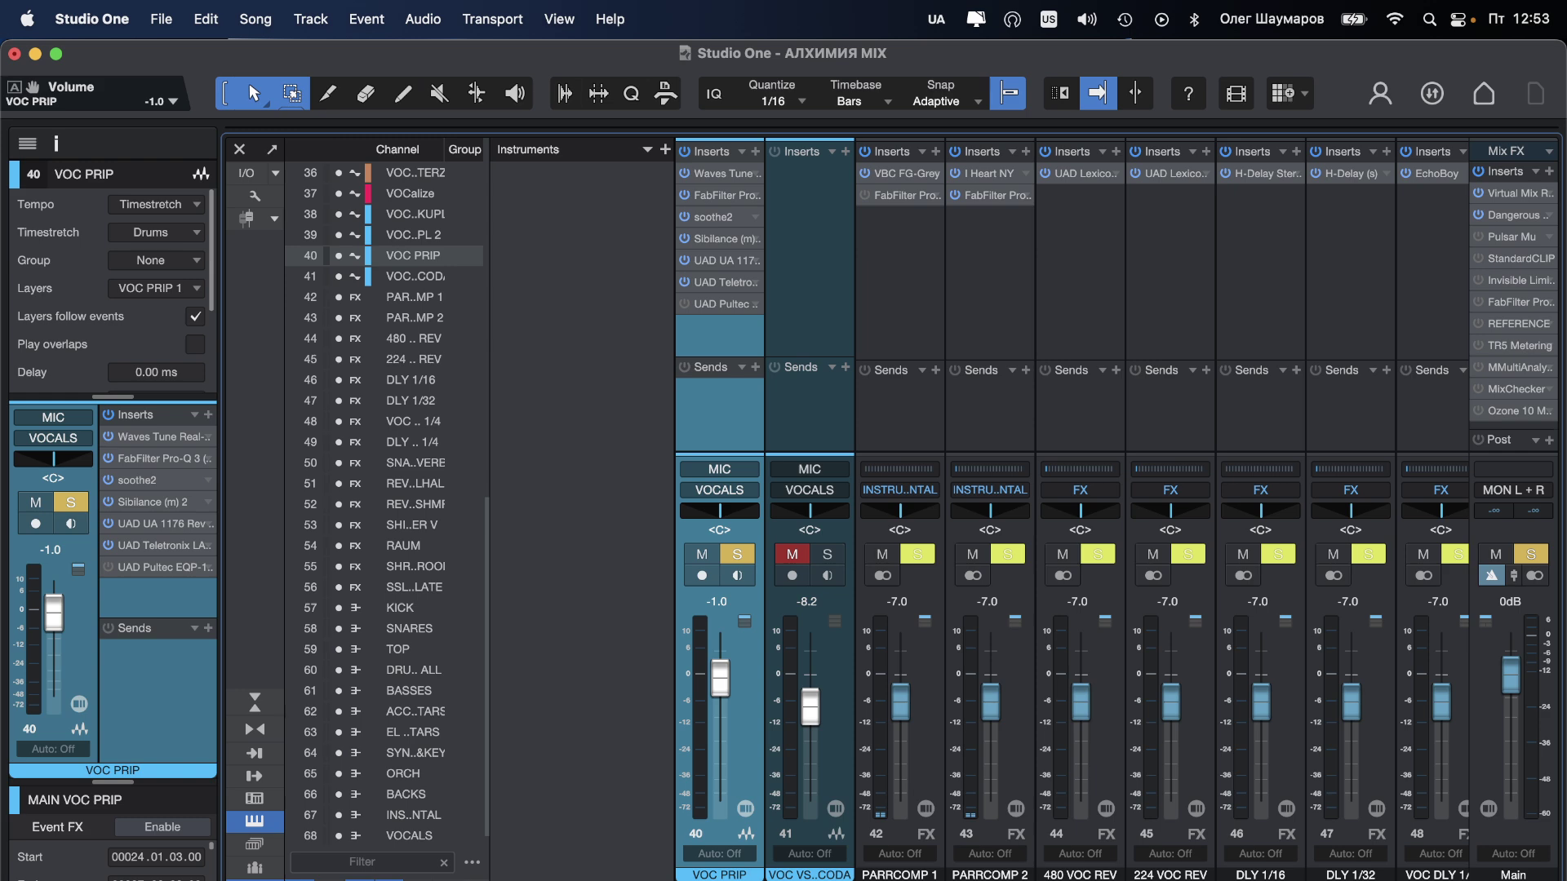
scroll(1072, 506, "right", 10)
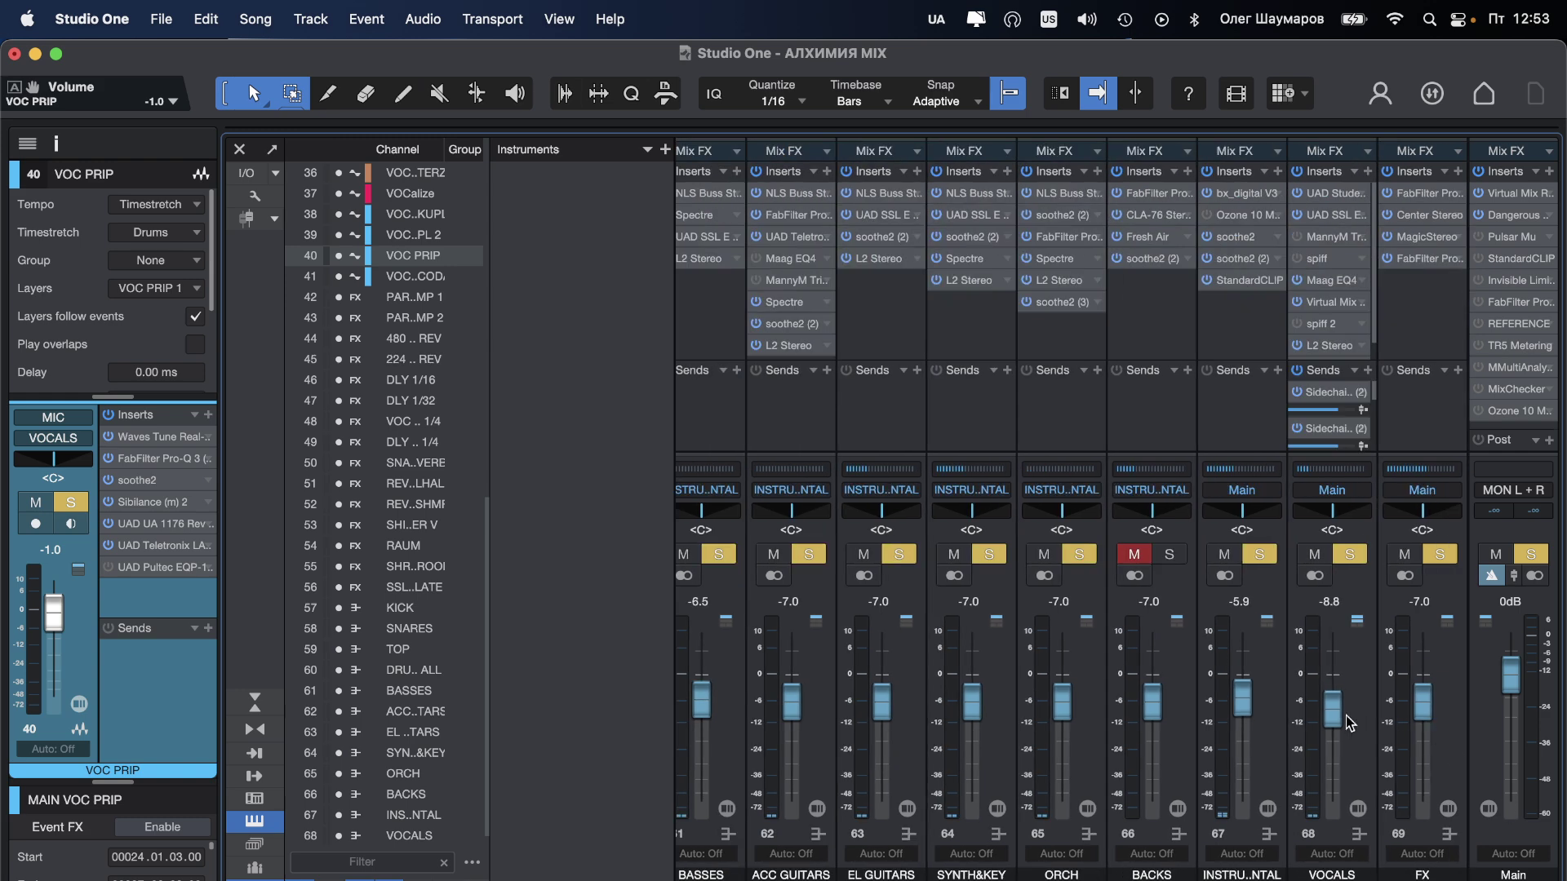
left_click_drag(1339, 708, 1340, 706)
key("F3")
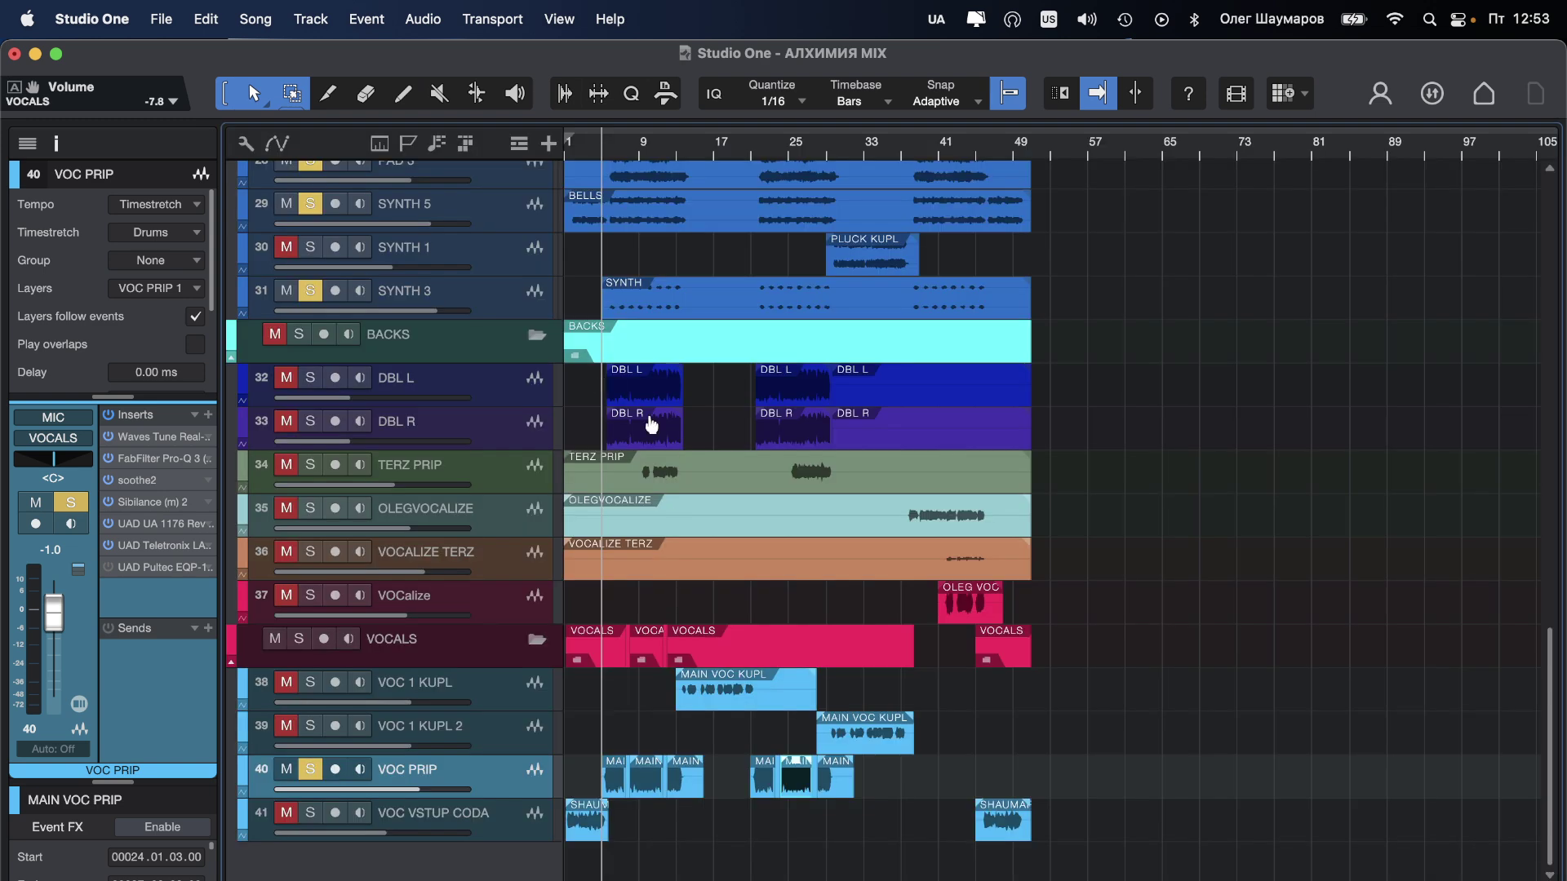
key("super+s")
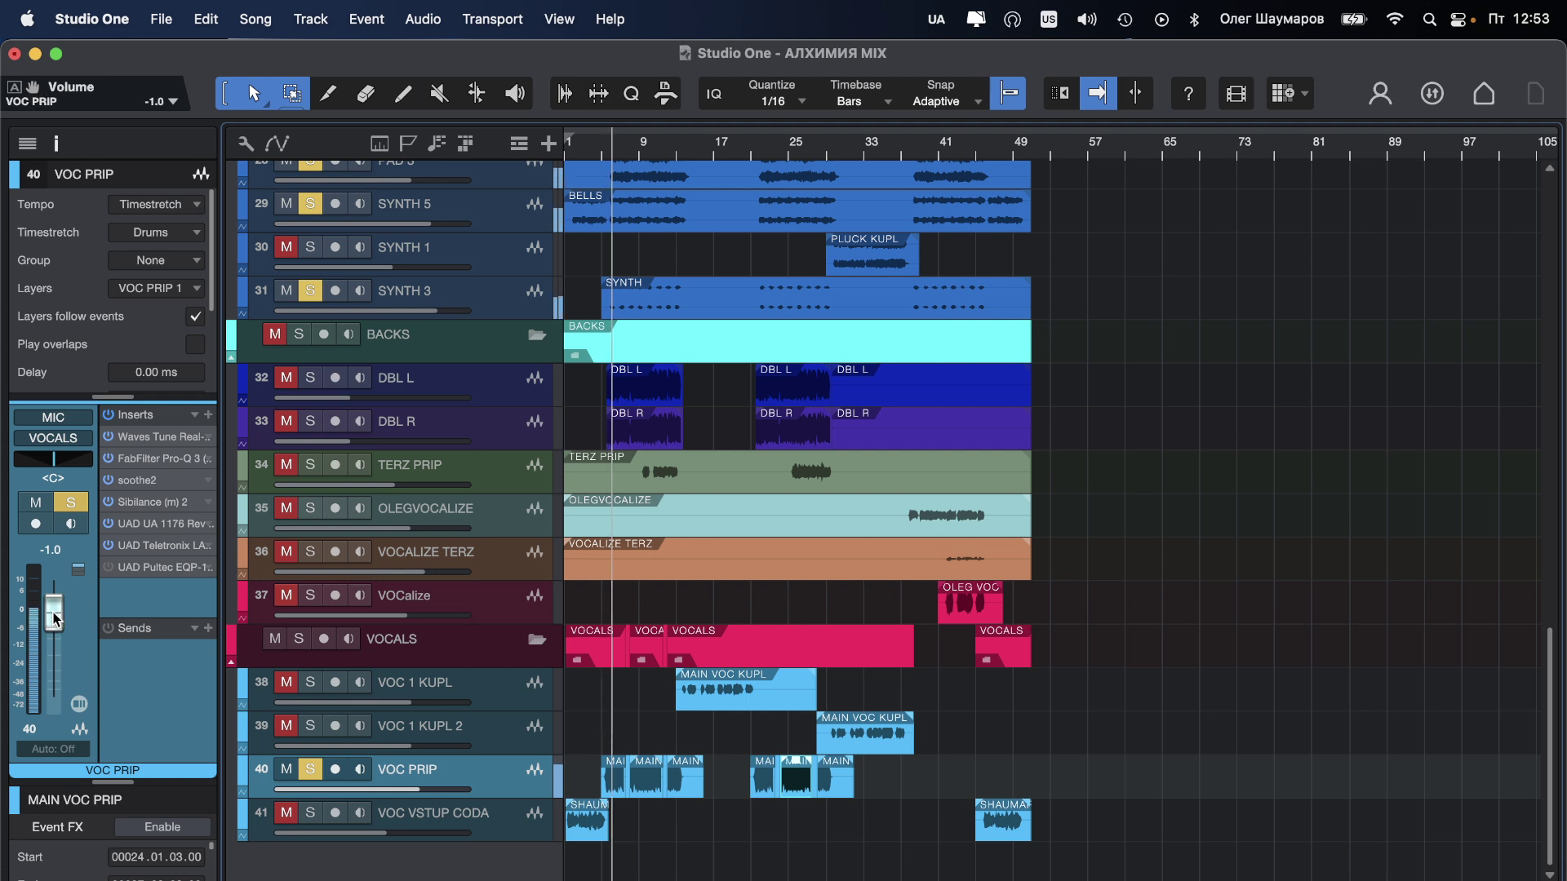
Step: Add a REV VALHAL send to VOC PRIP and set its level to -3.0 dB
left_click(210, 638)
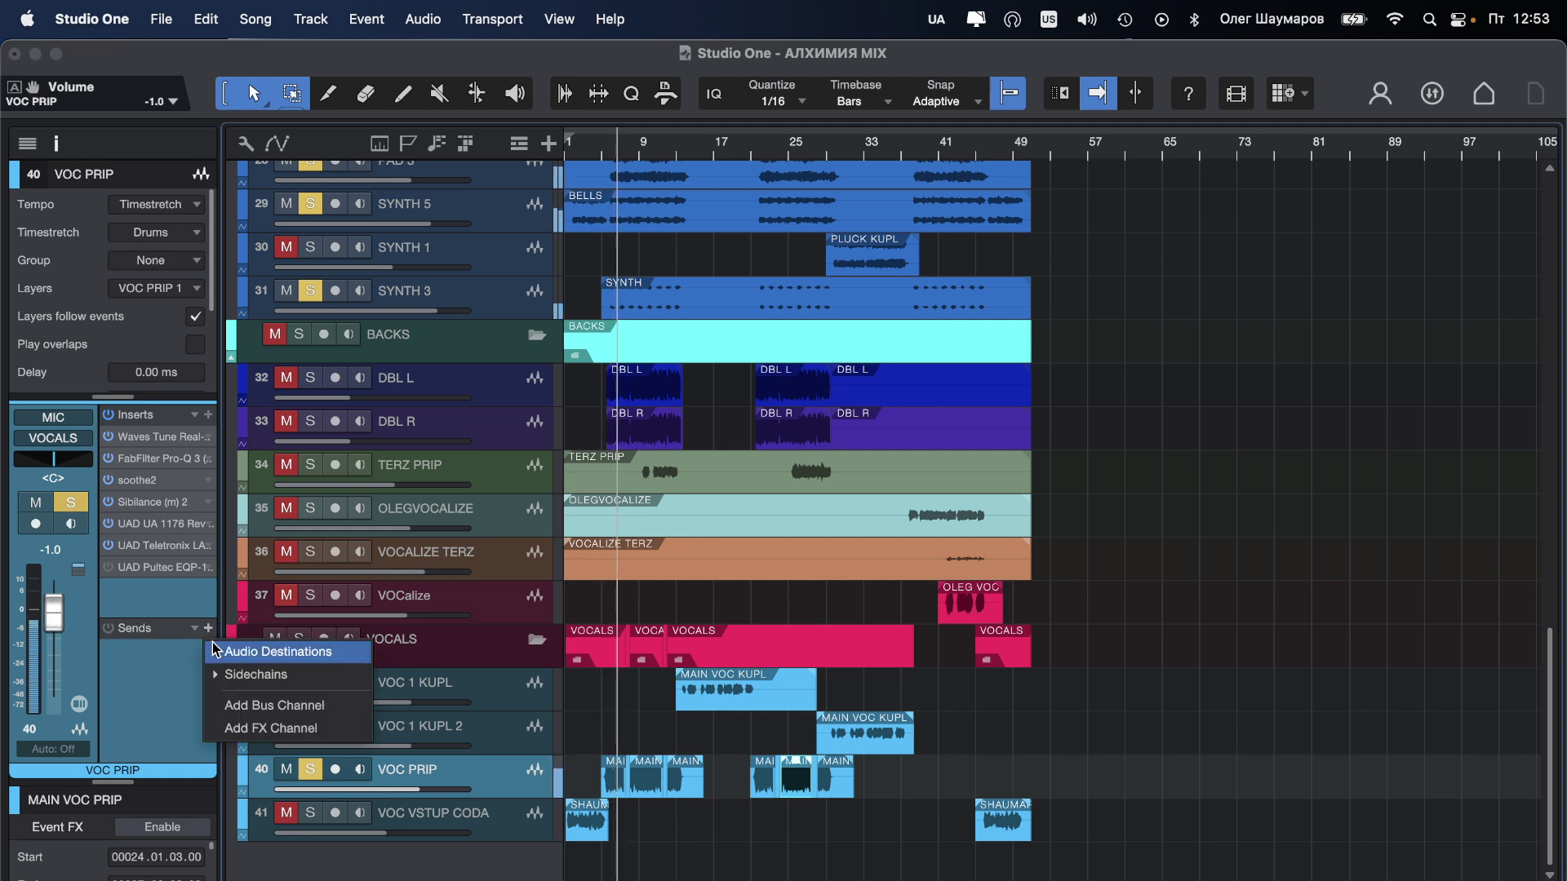
left_click(211, 644)
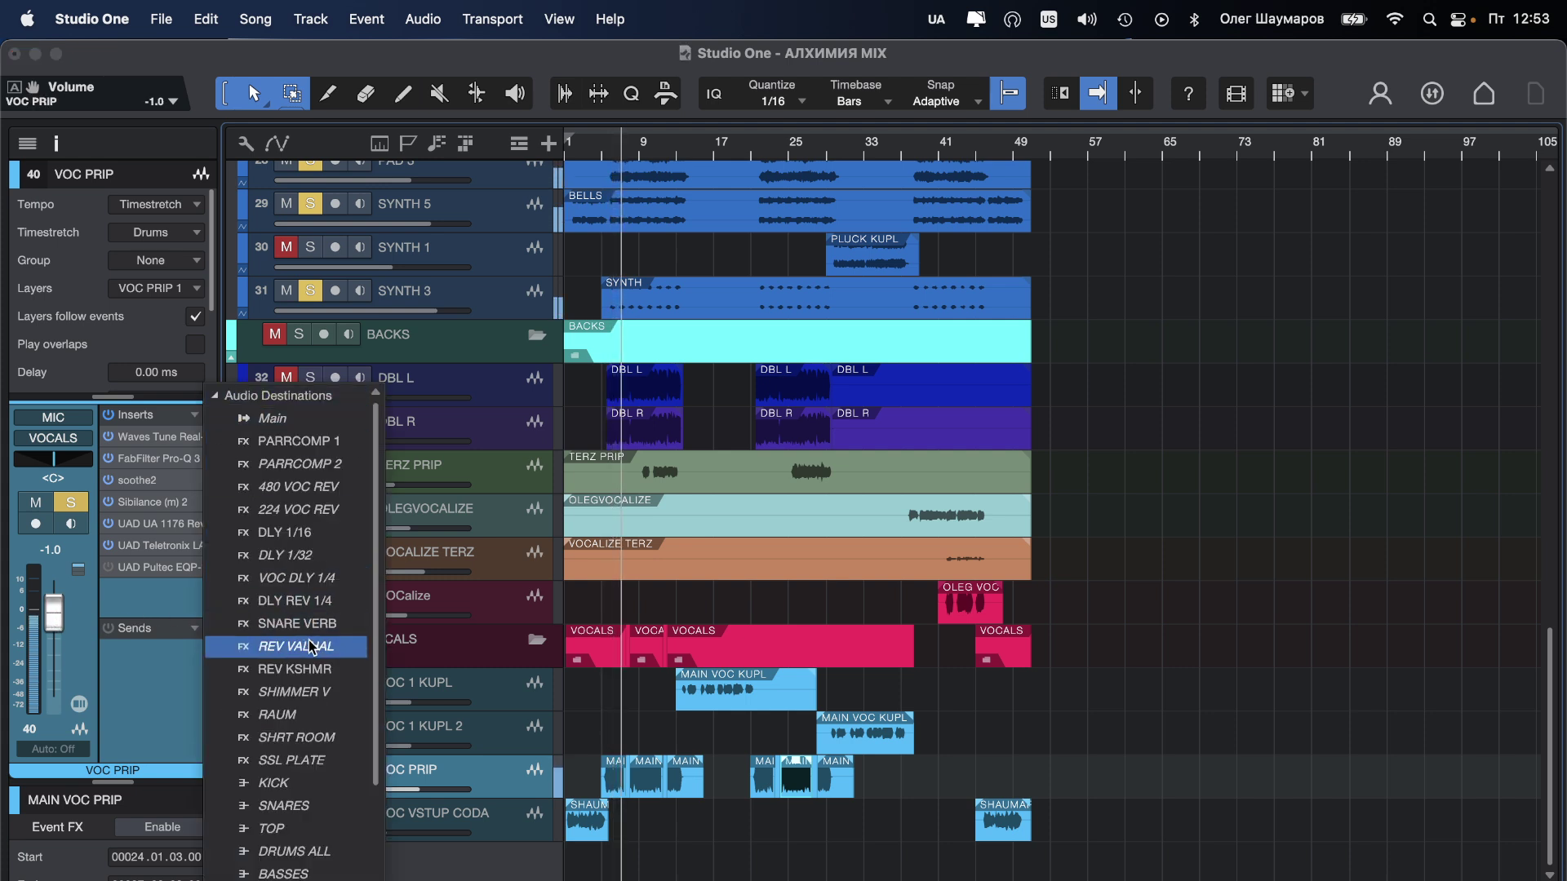
left_click(245, 646)
left_click_drag(135, 668, 145, 669)
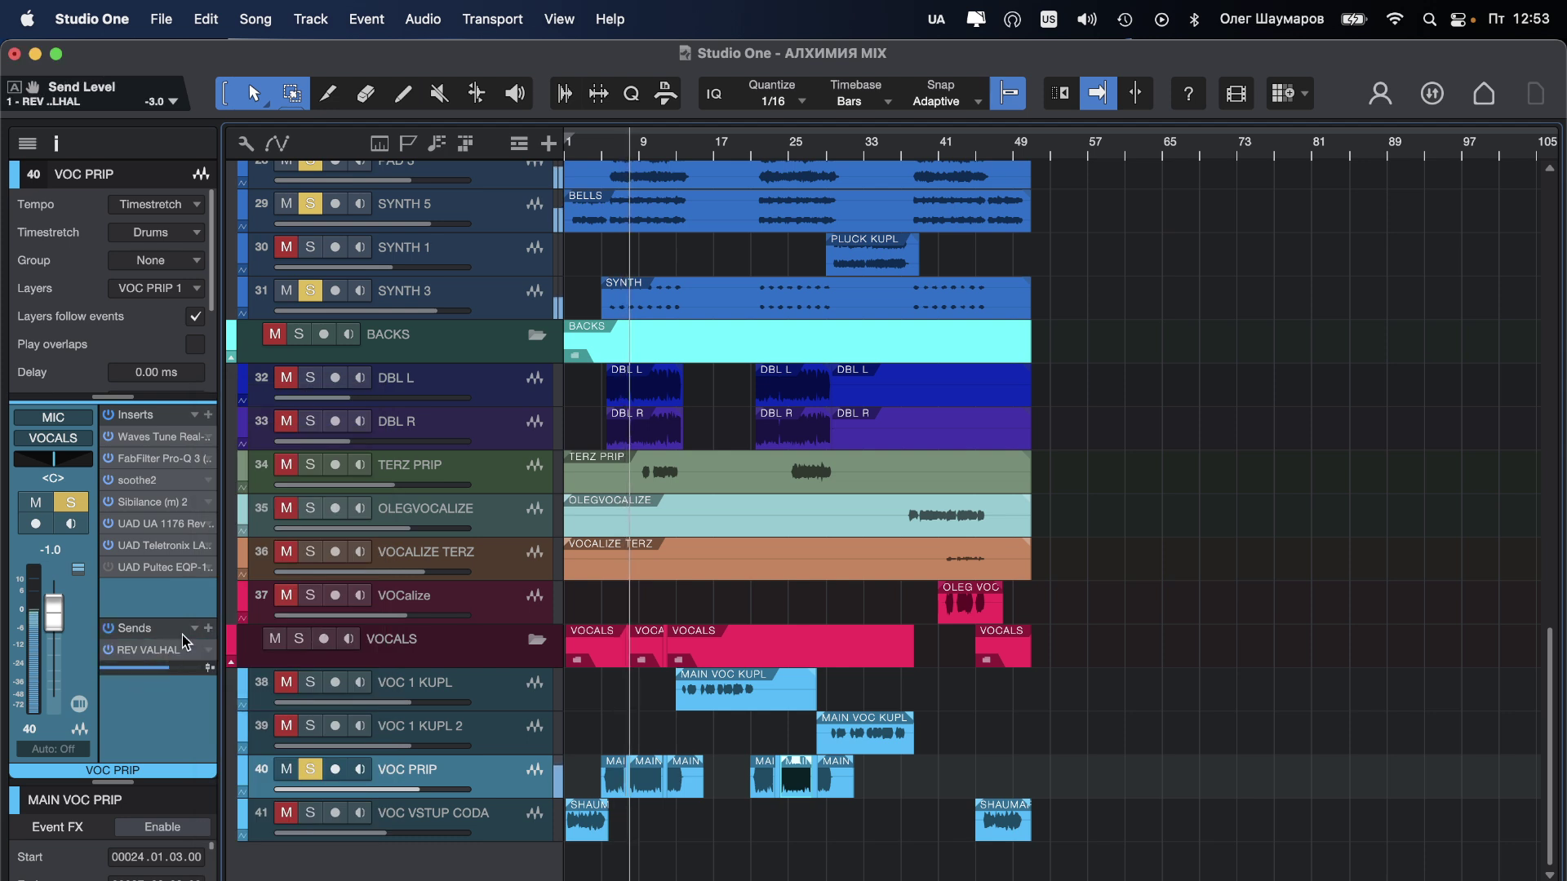
Step: Add a SHIMMER V send to VOC PRIP and set its level to -2.7 dB
left_click(209, 636)
left_click(253, 651)
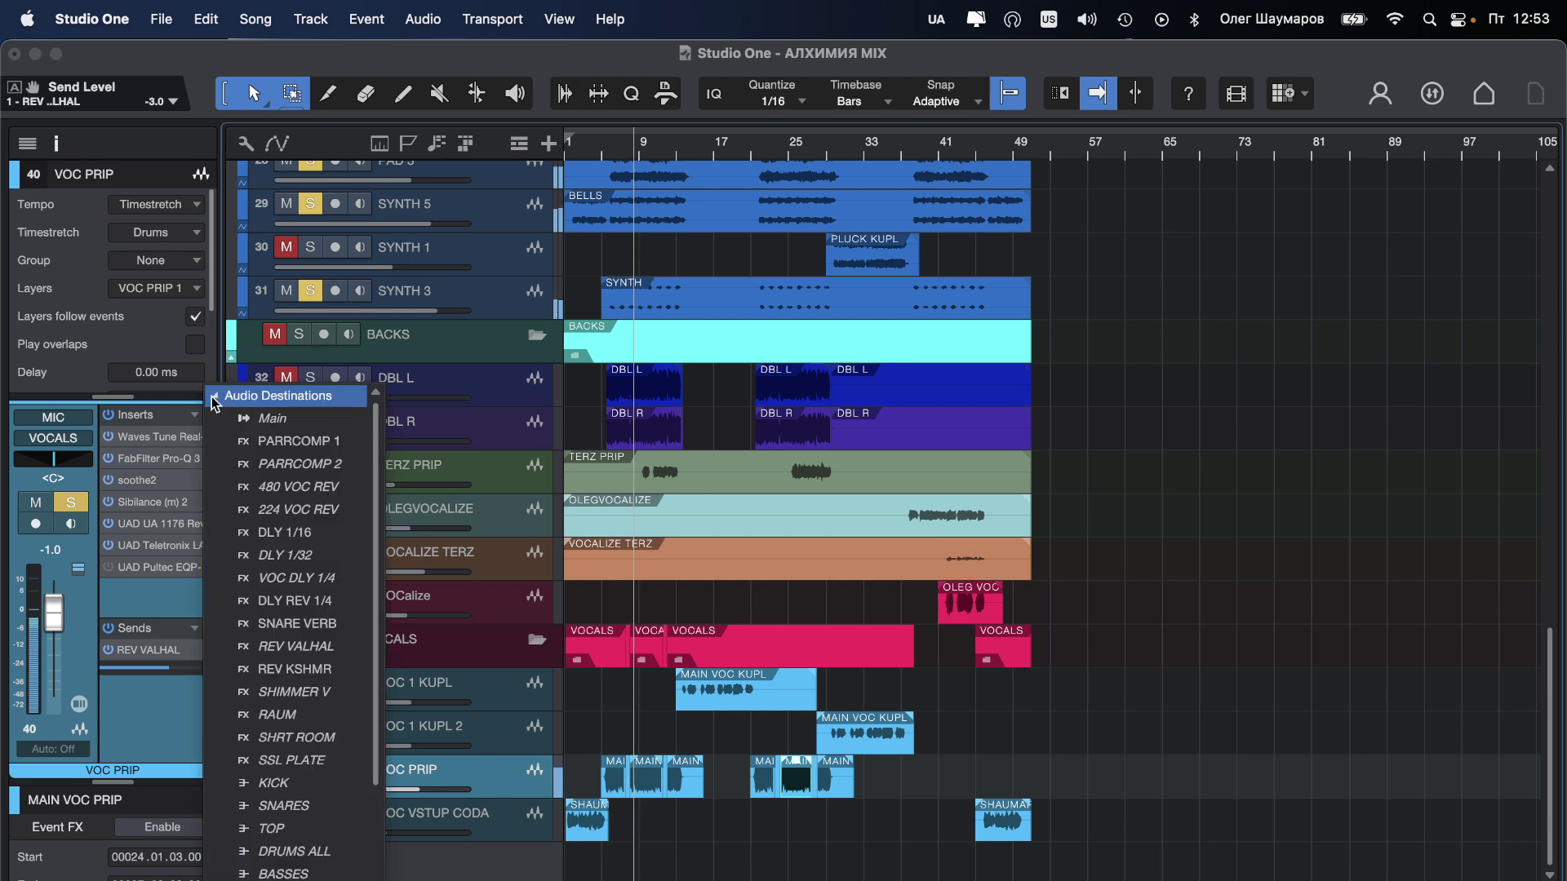
left_click(296, 693)
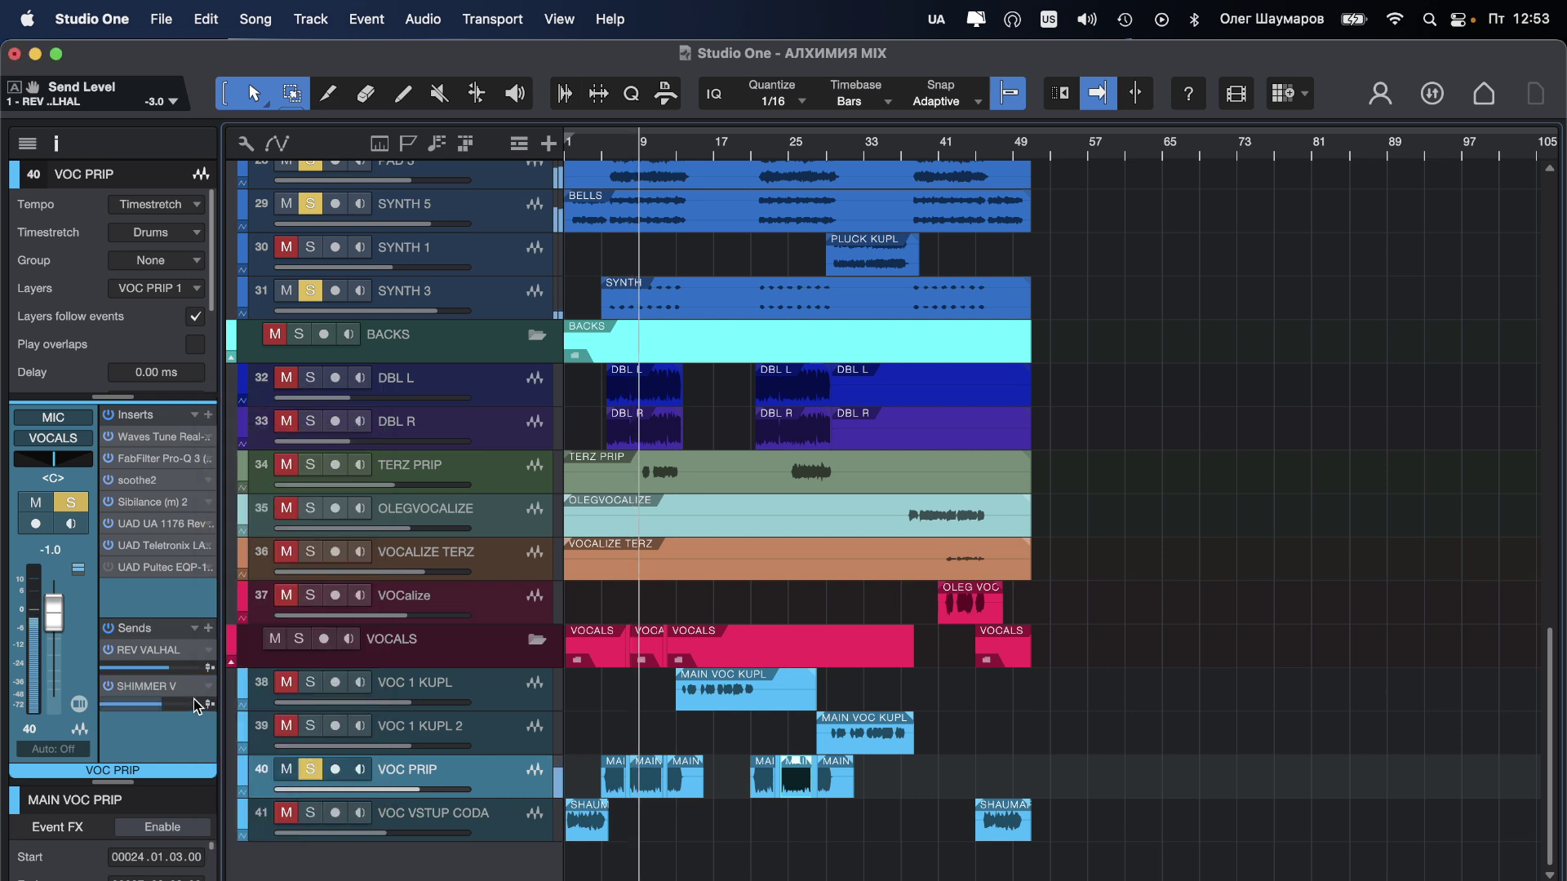
left_click_drag(199, 705, 207, 707)
Step: Add a DLY REV 1/4 send to VOC PRIP at -0.1 dB, enlarge the send list and save the song
left_click(208, 628)
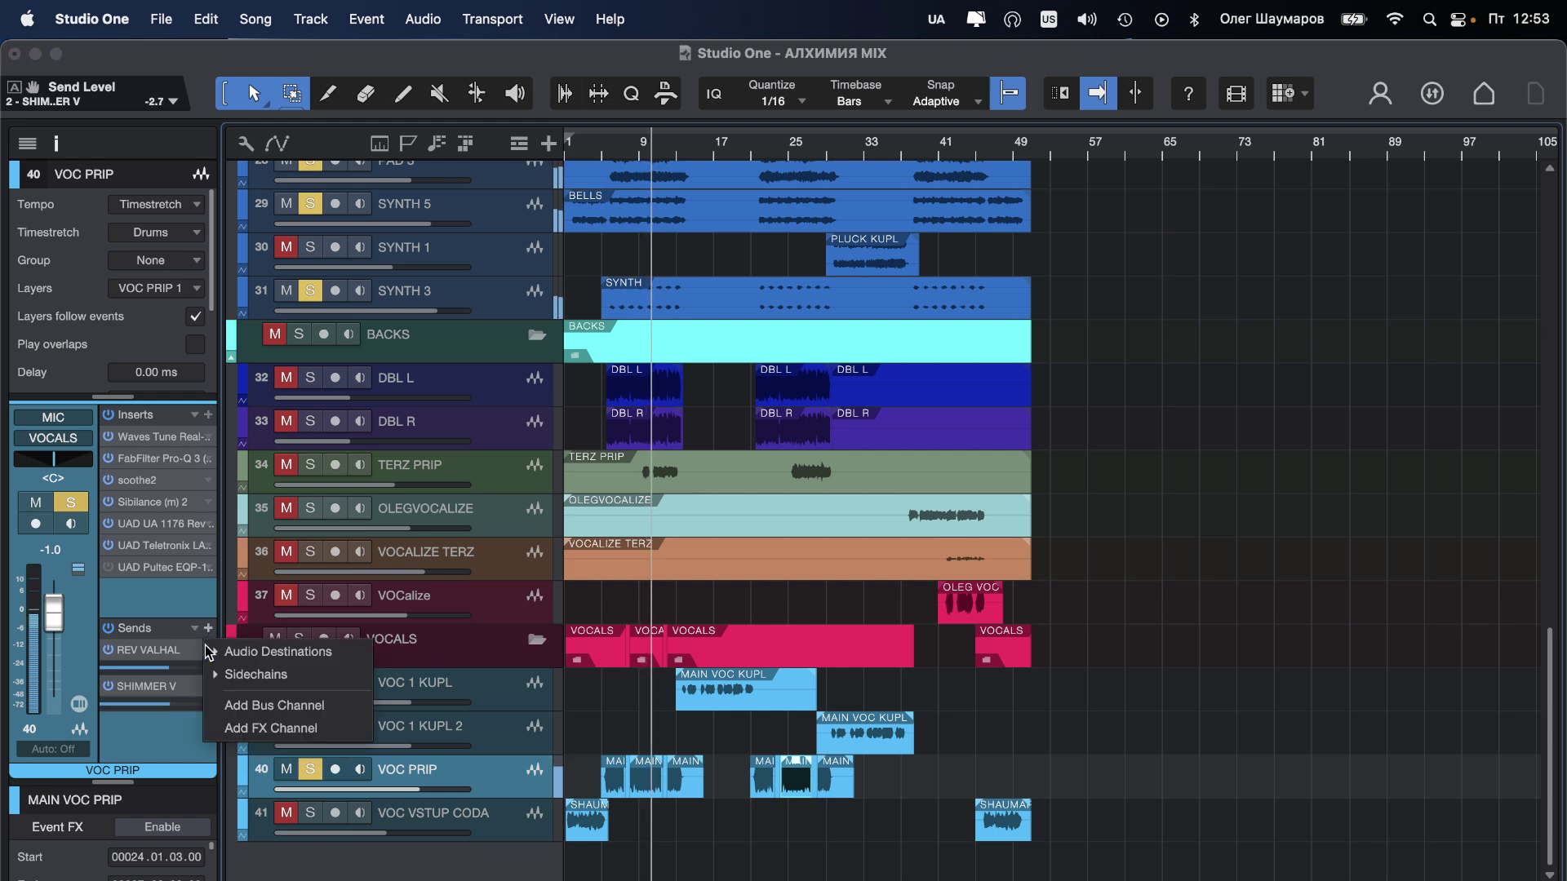
left_click(214, 648)
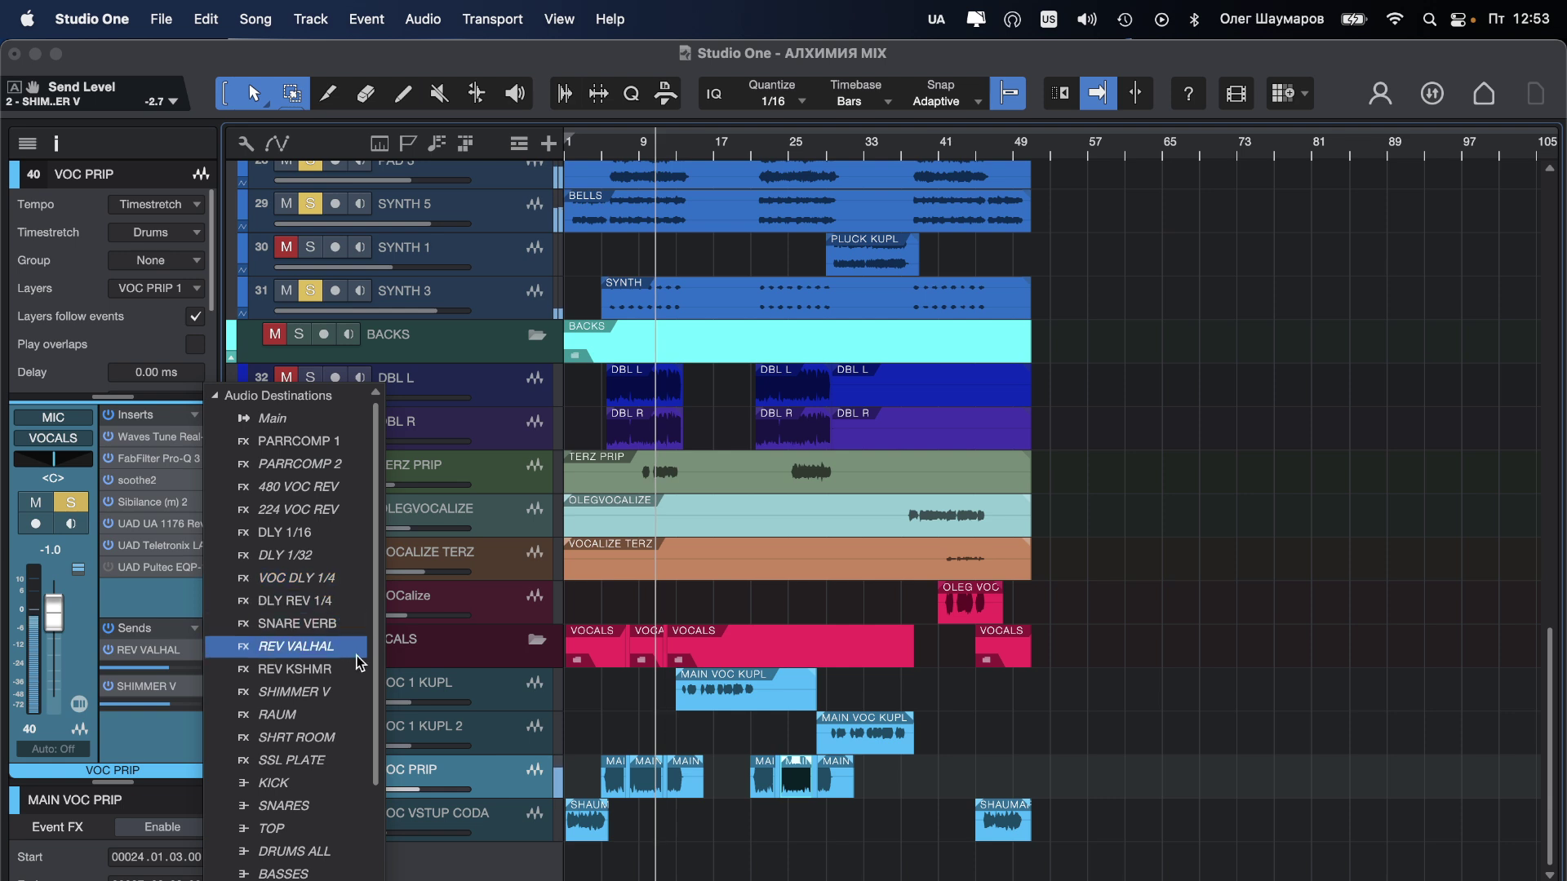
left_click(337, 605)
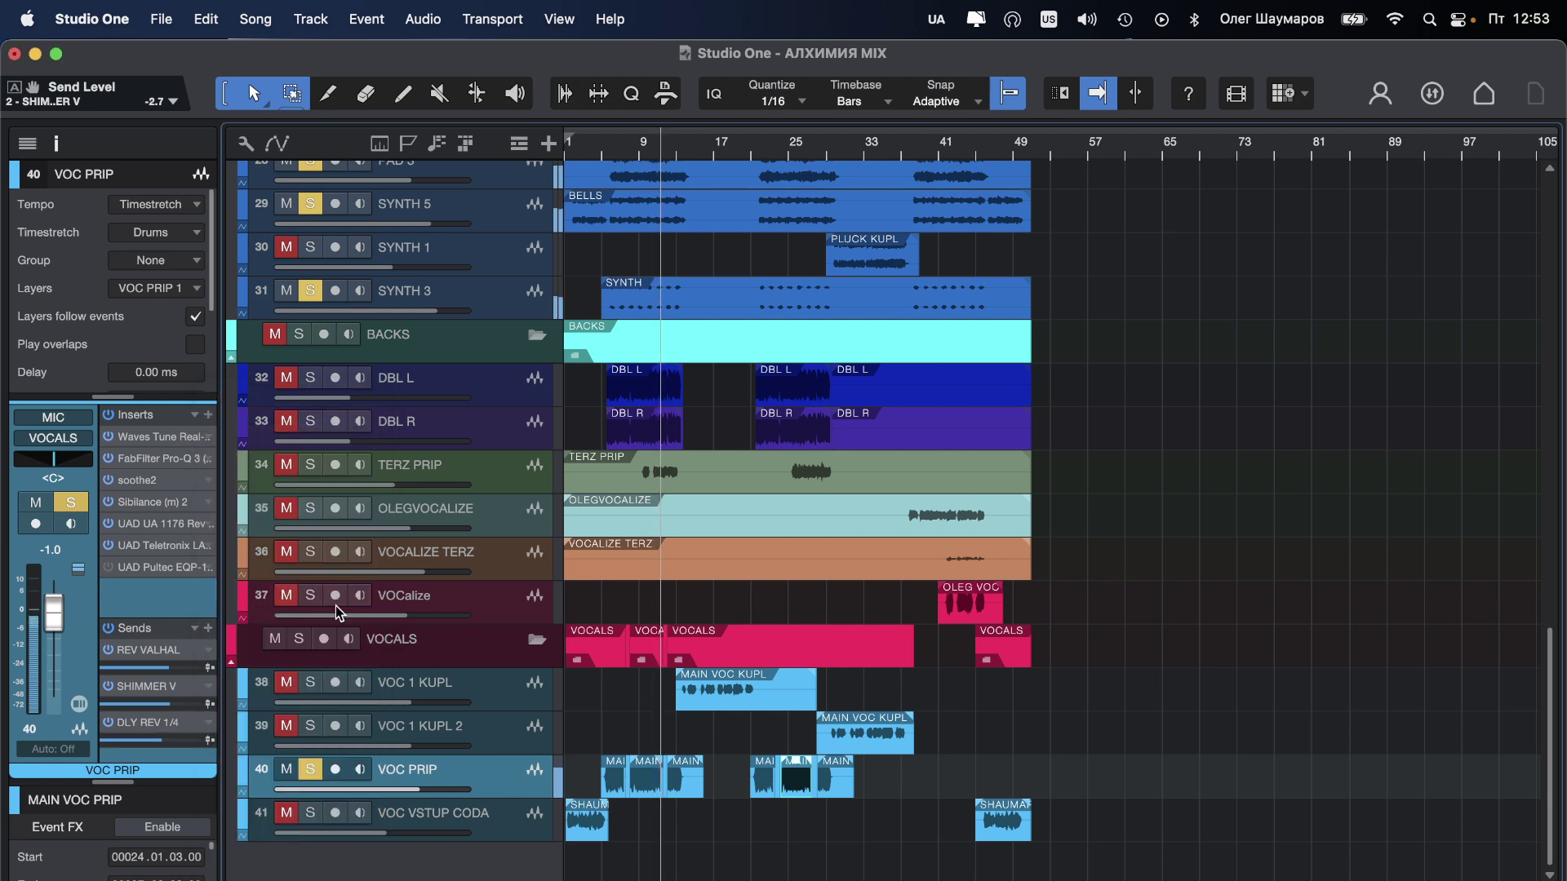
left_click_drag(187, 745, 200, 746)
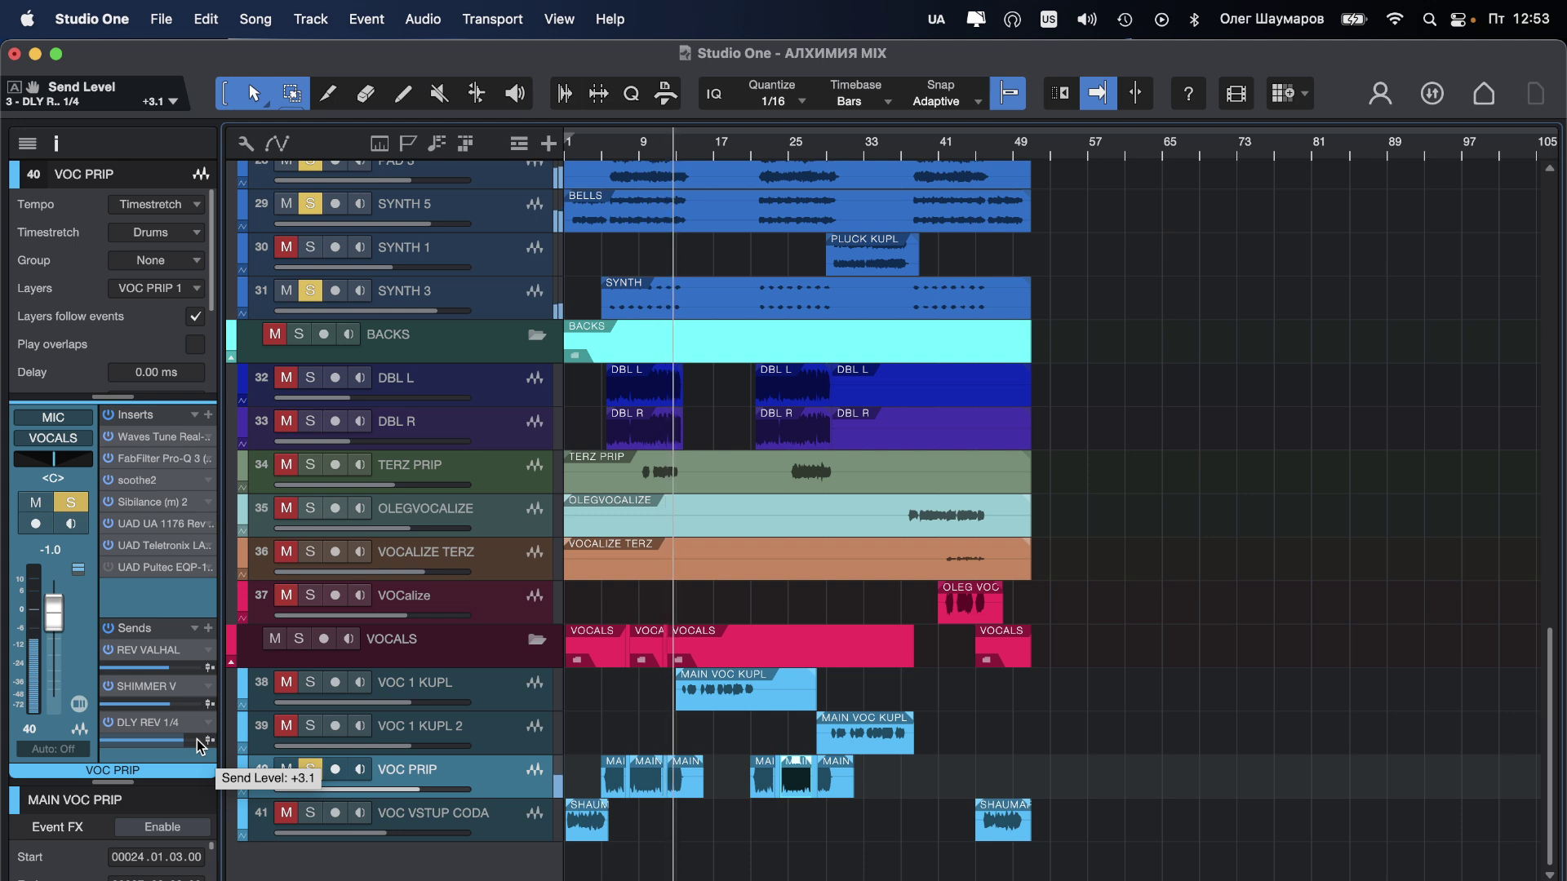
left_click_drag(200, 747, 191, 747)
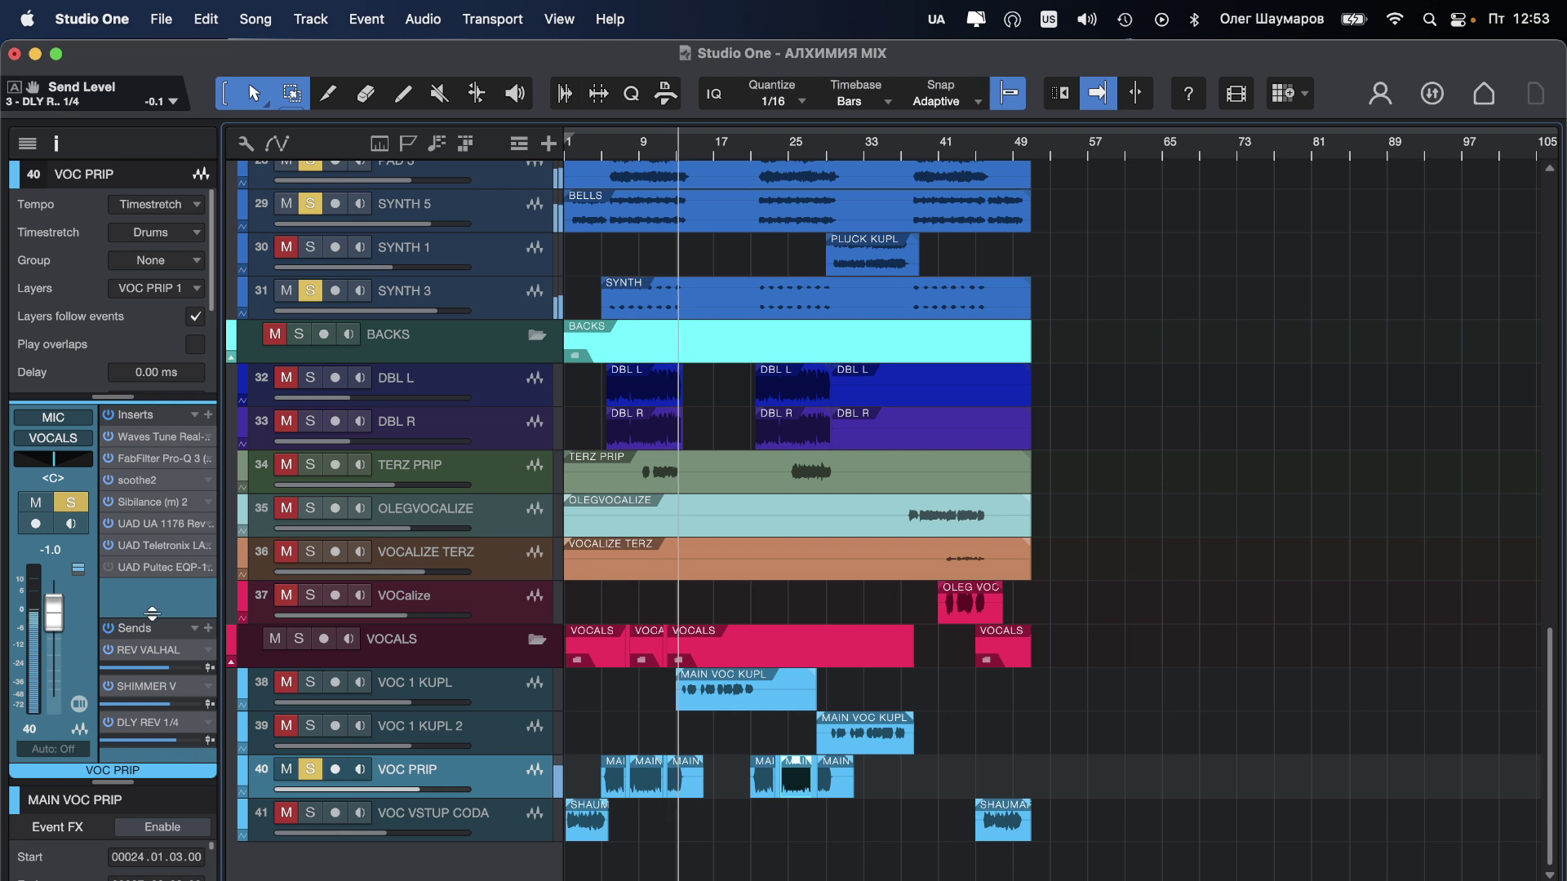
left_click_drag(153, 618, 154, 593)
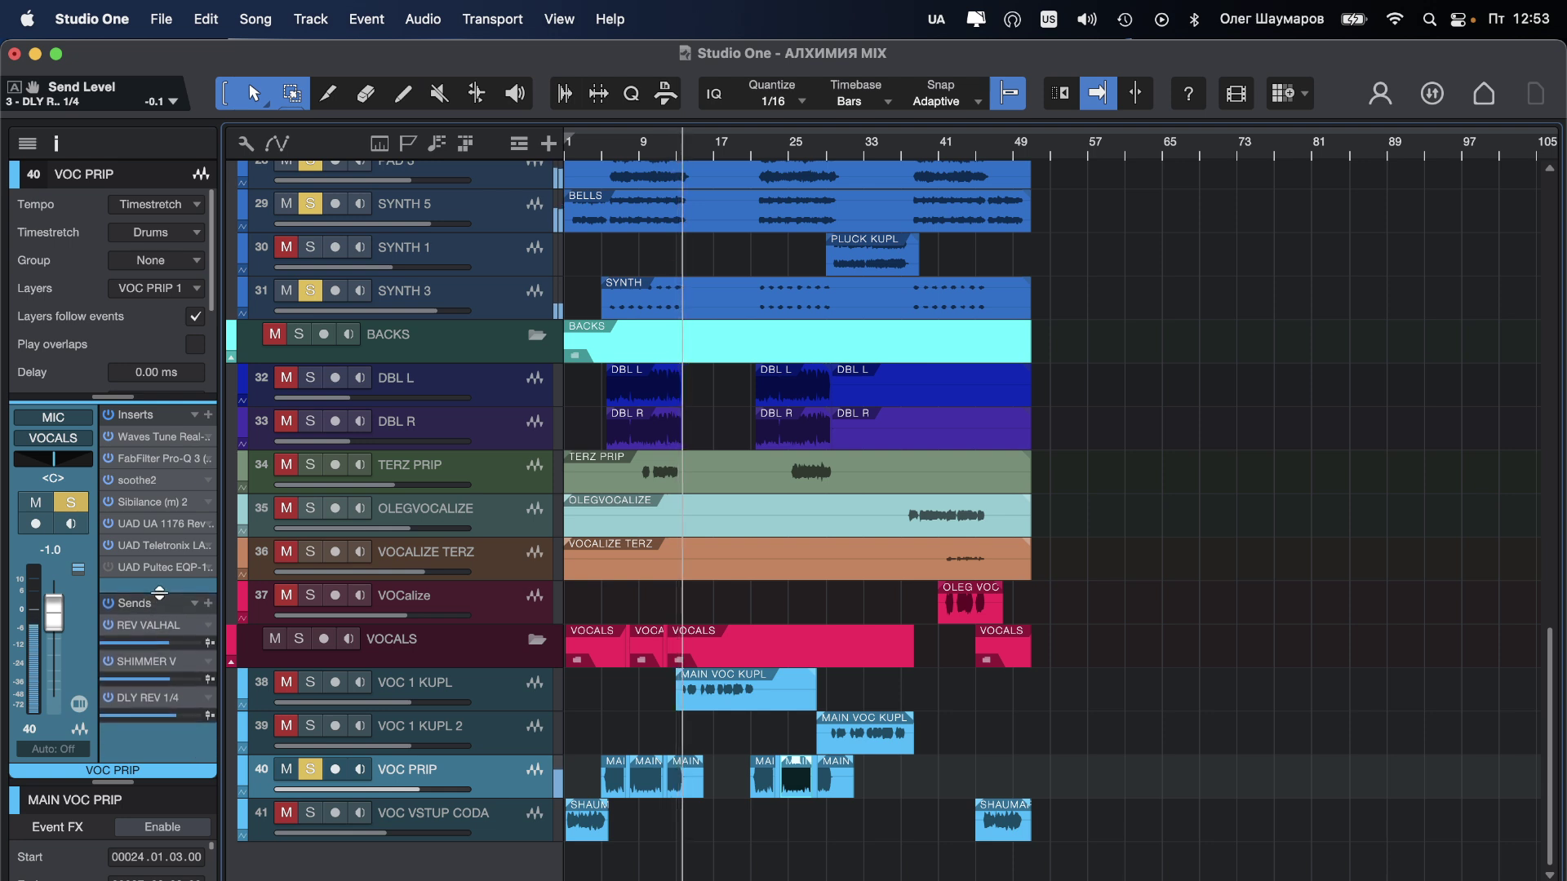
key("super+s")
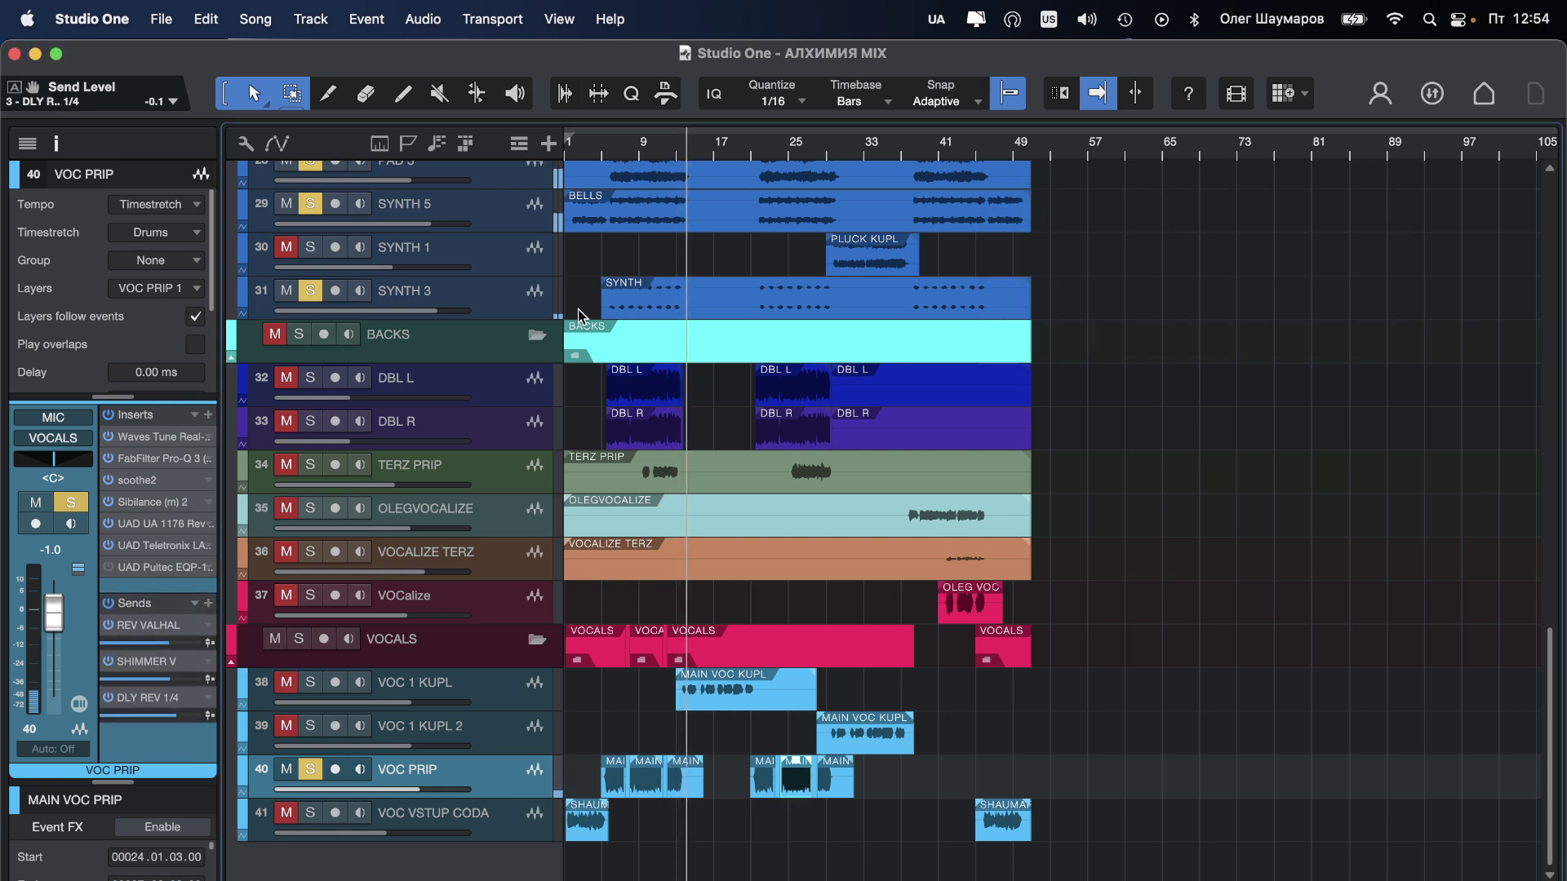
Step: Solo the DBL L and DBL R backing vocal tracks for playback
key("space")
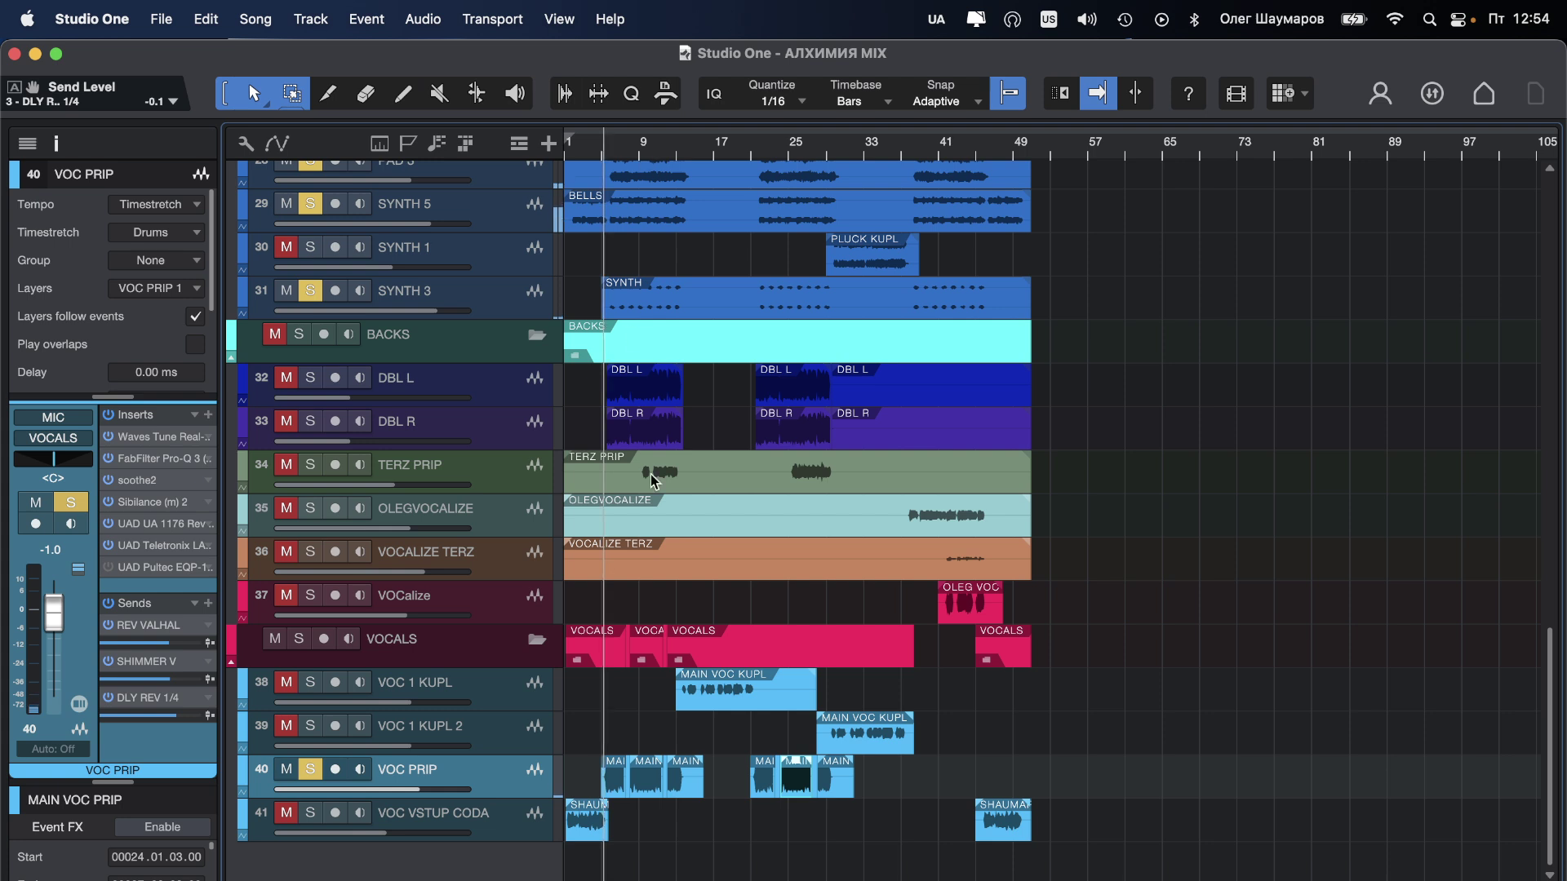
left_click(310, 377)
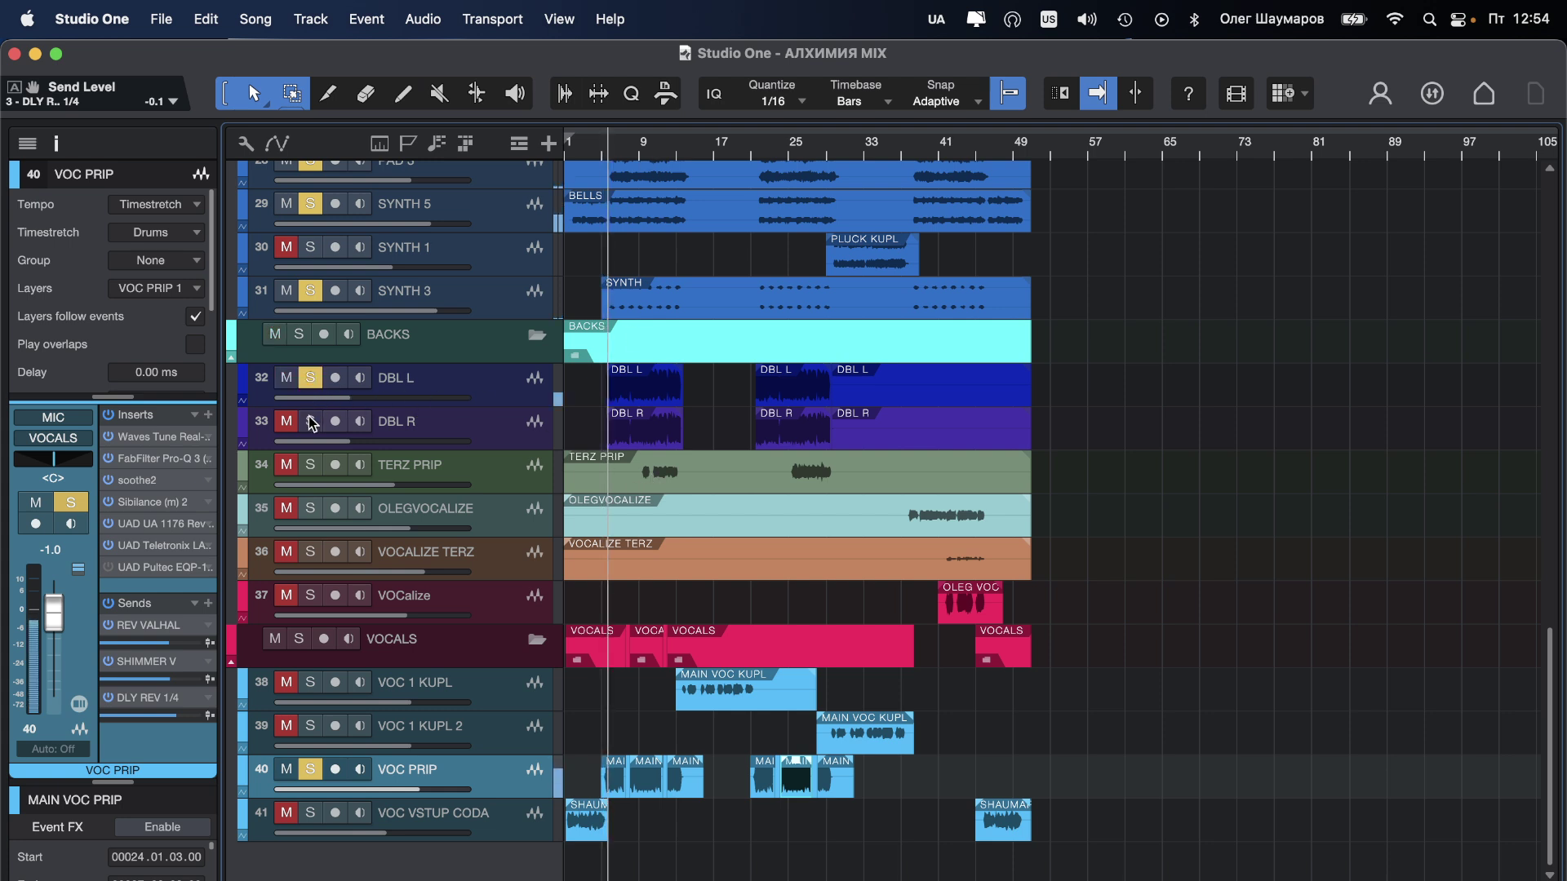
left_click(310, 421)
Step: Set the DBL L and DBL R volumes together to -10.3 dB and VOC PRIP to -1.7 dB, saving the song
left_click(475, 389)
left_click(490, 429)
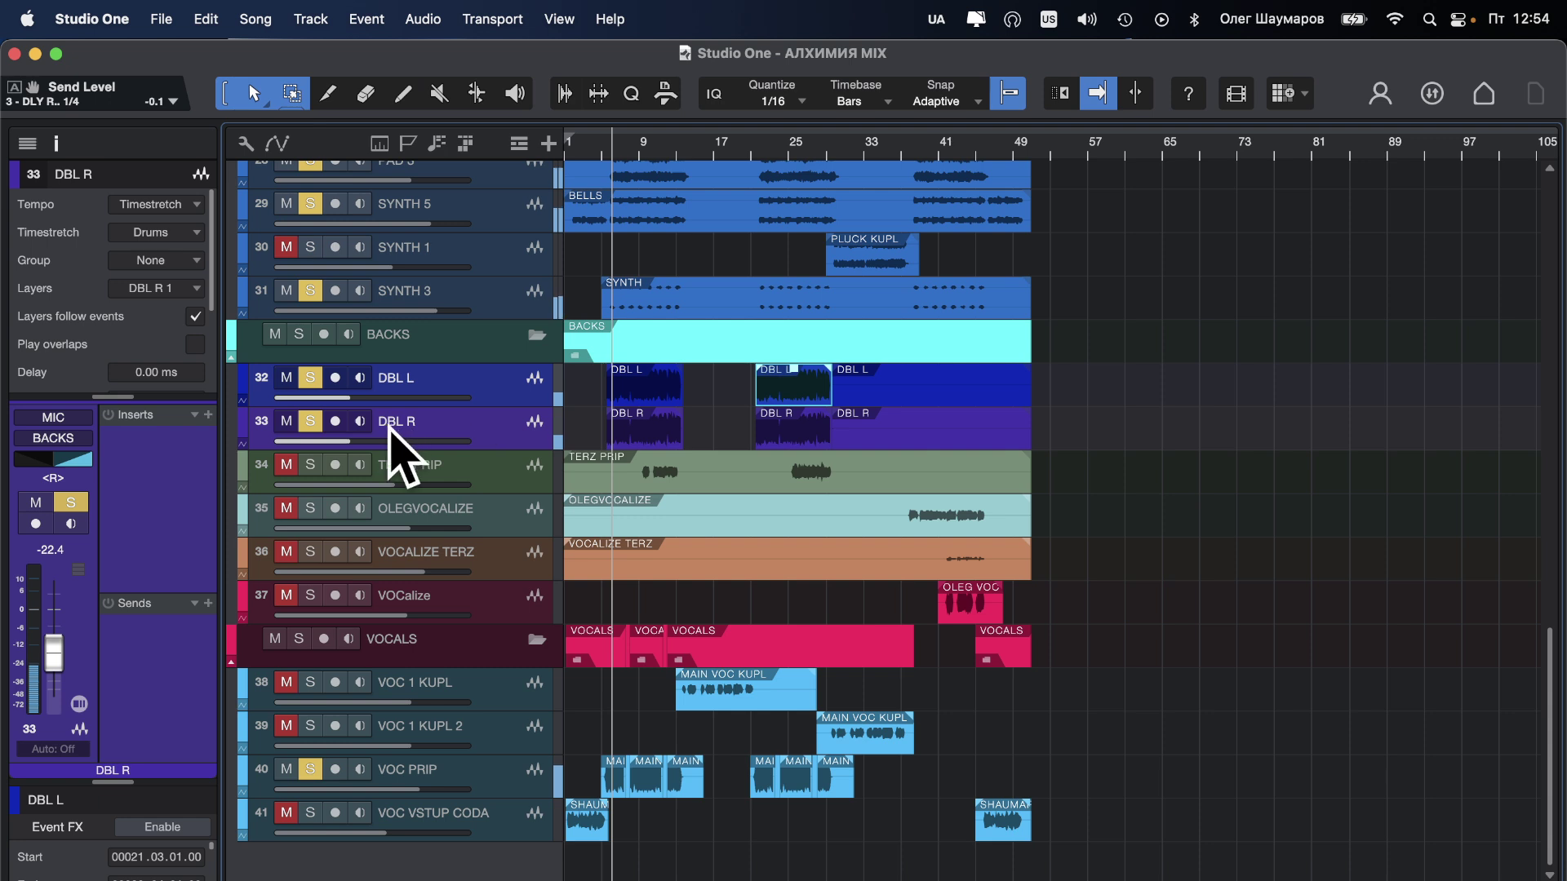
left_click_drag(397, 441, 430, 442)
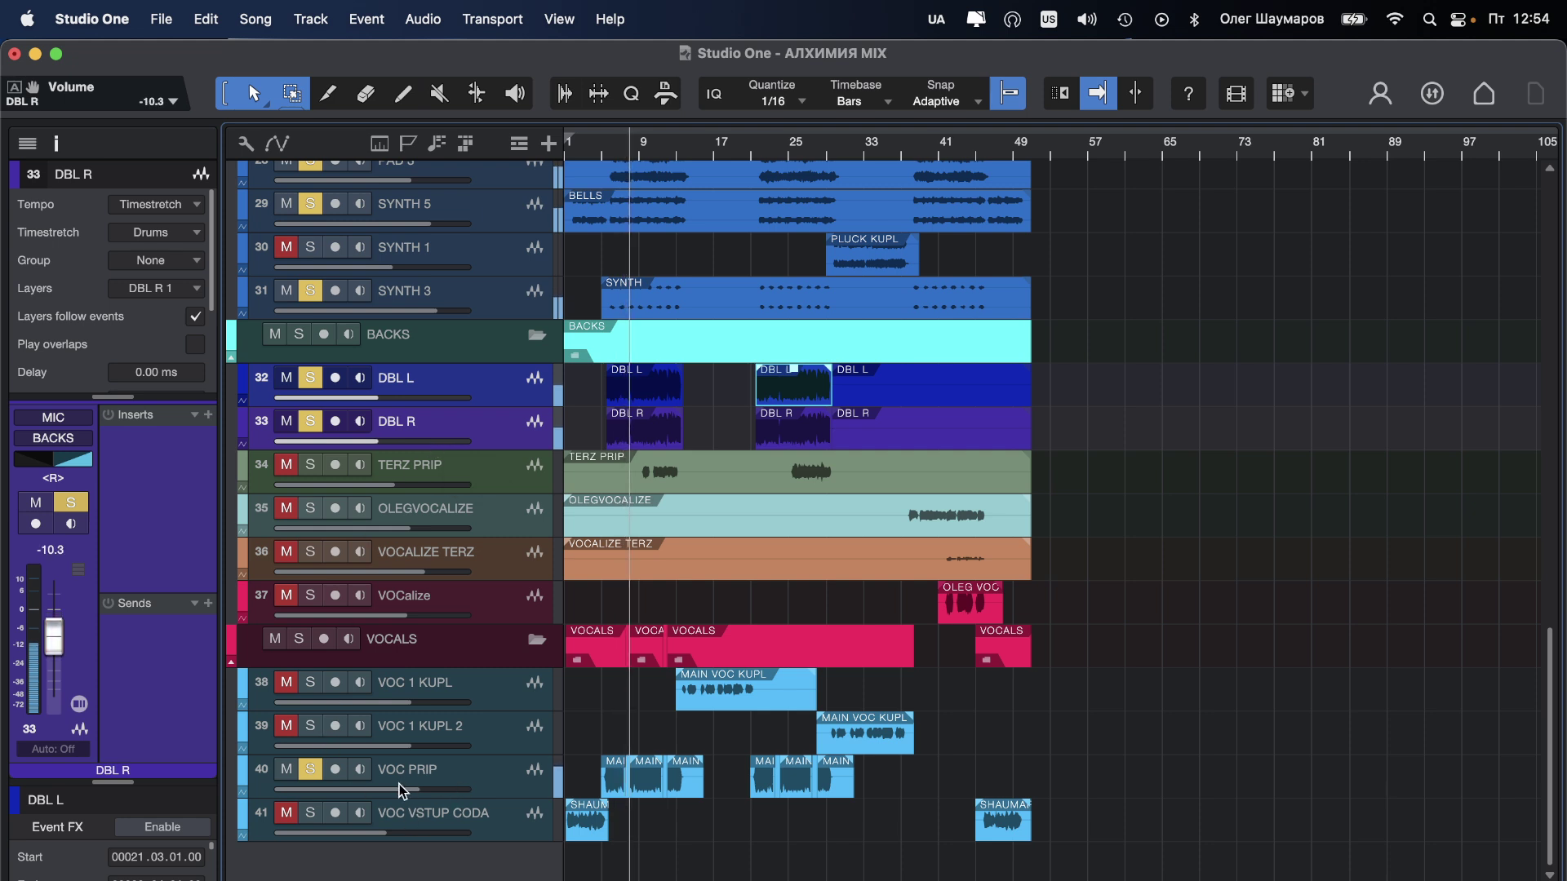
left_click_drag(398, 785, 393, 790)
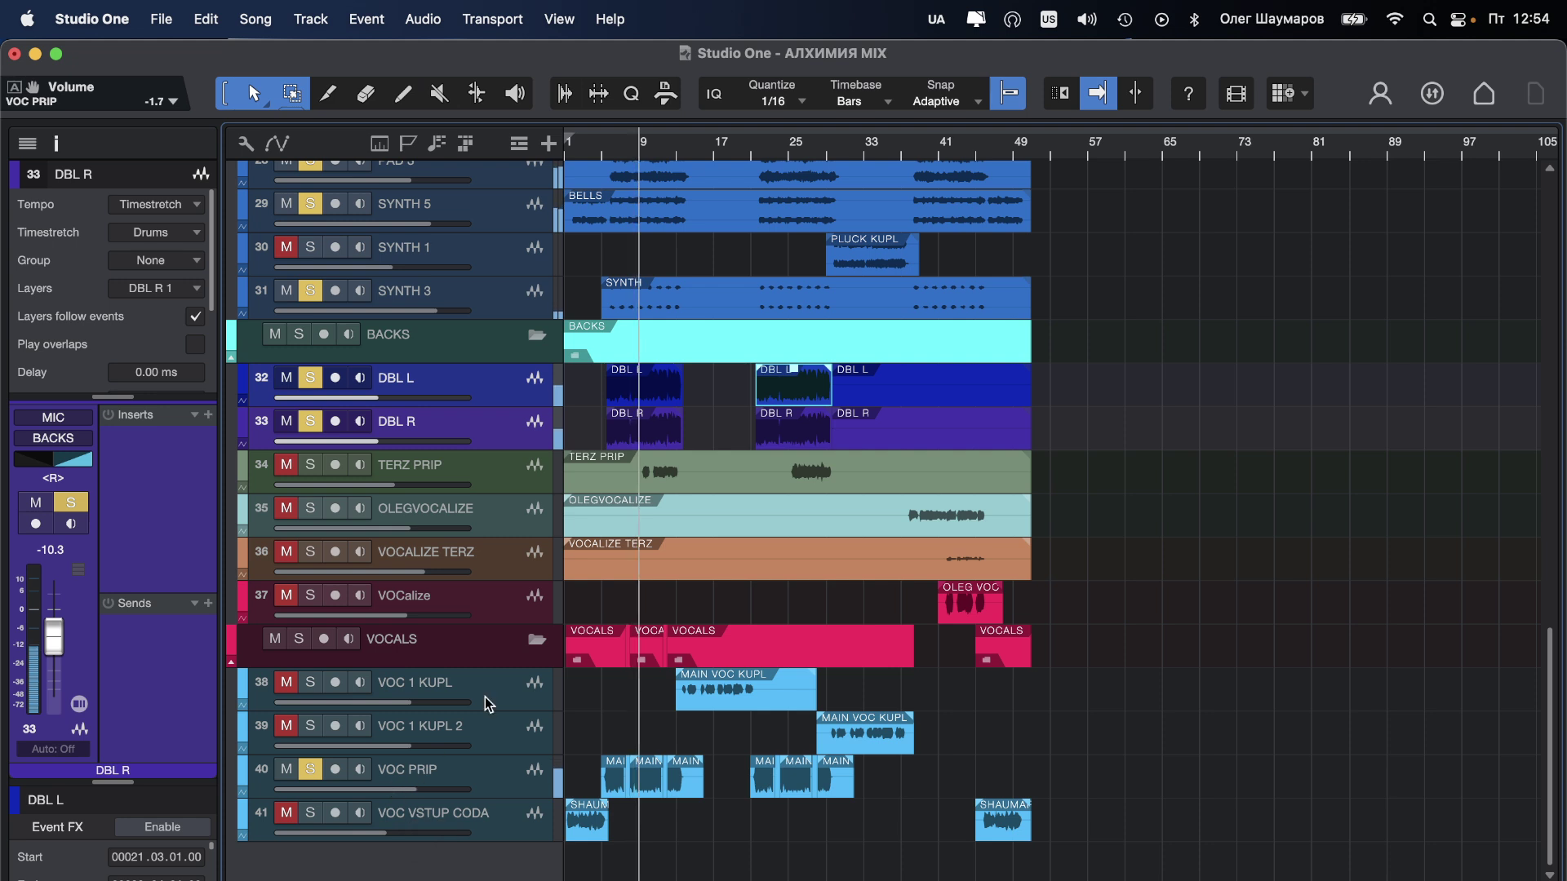
key("super+s")
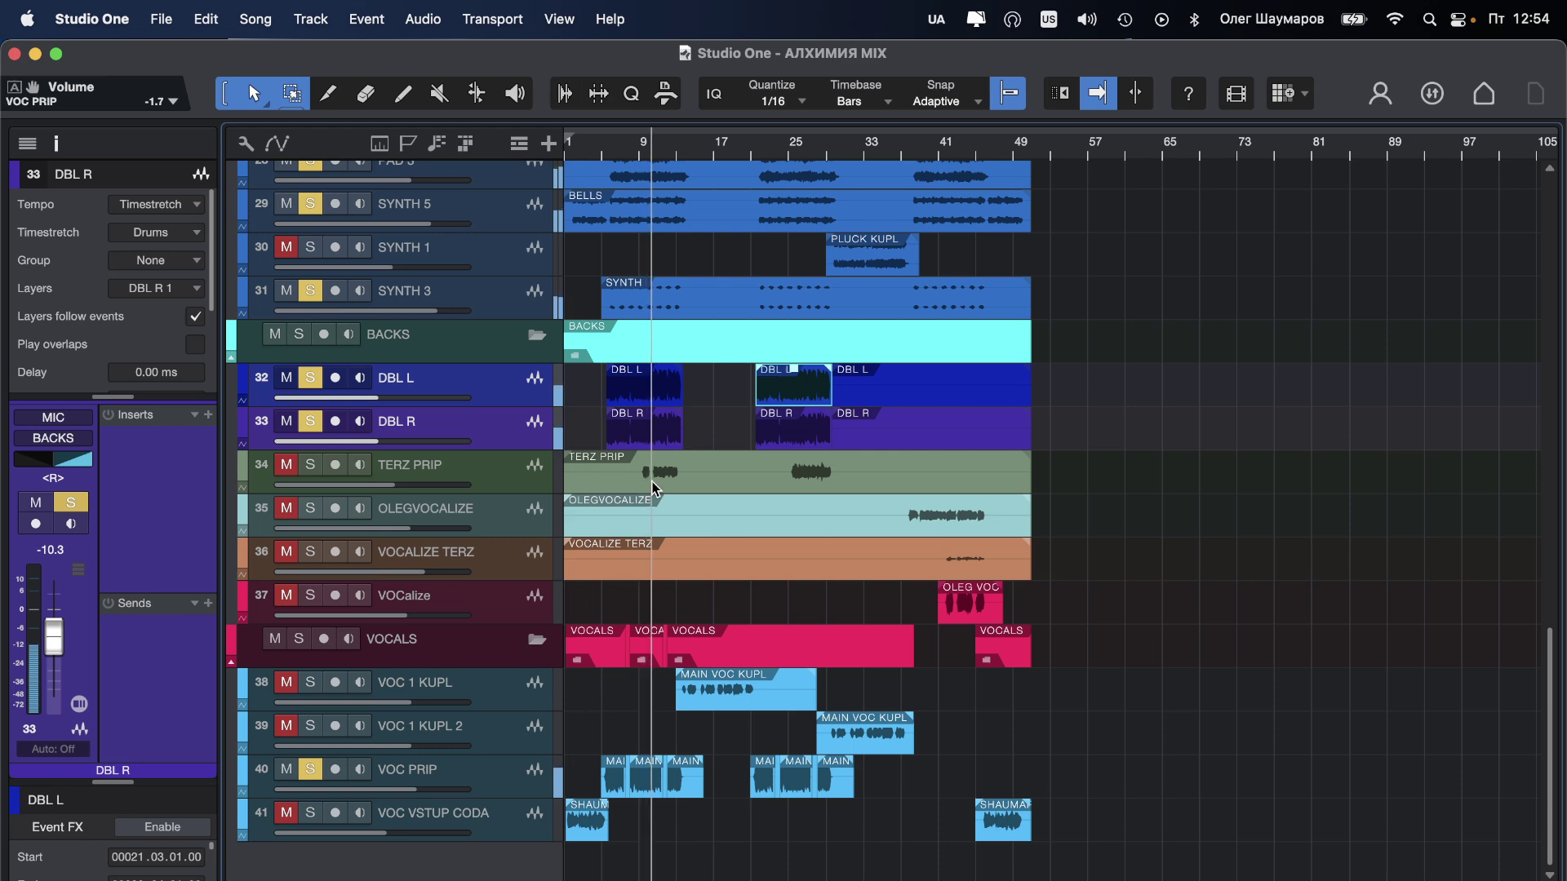
Step: Look over the track arrangement and the bus channels in the mixer
key("F3")
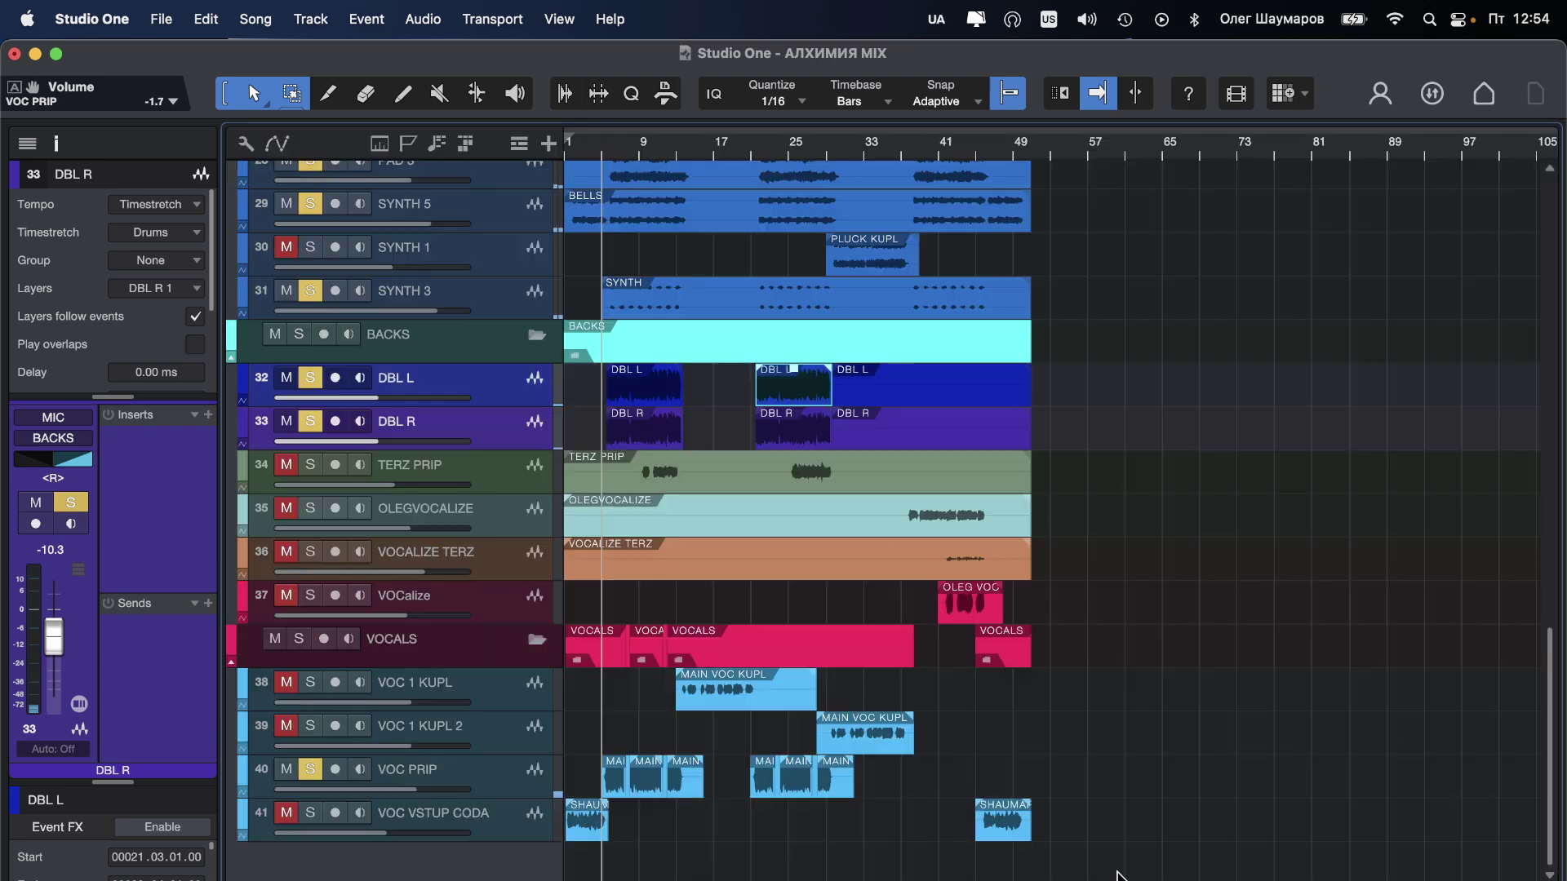
key("F3")
key("alt+w")
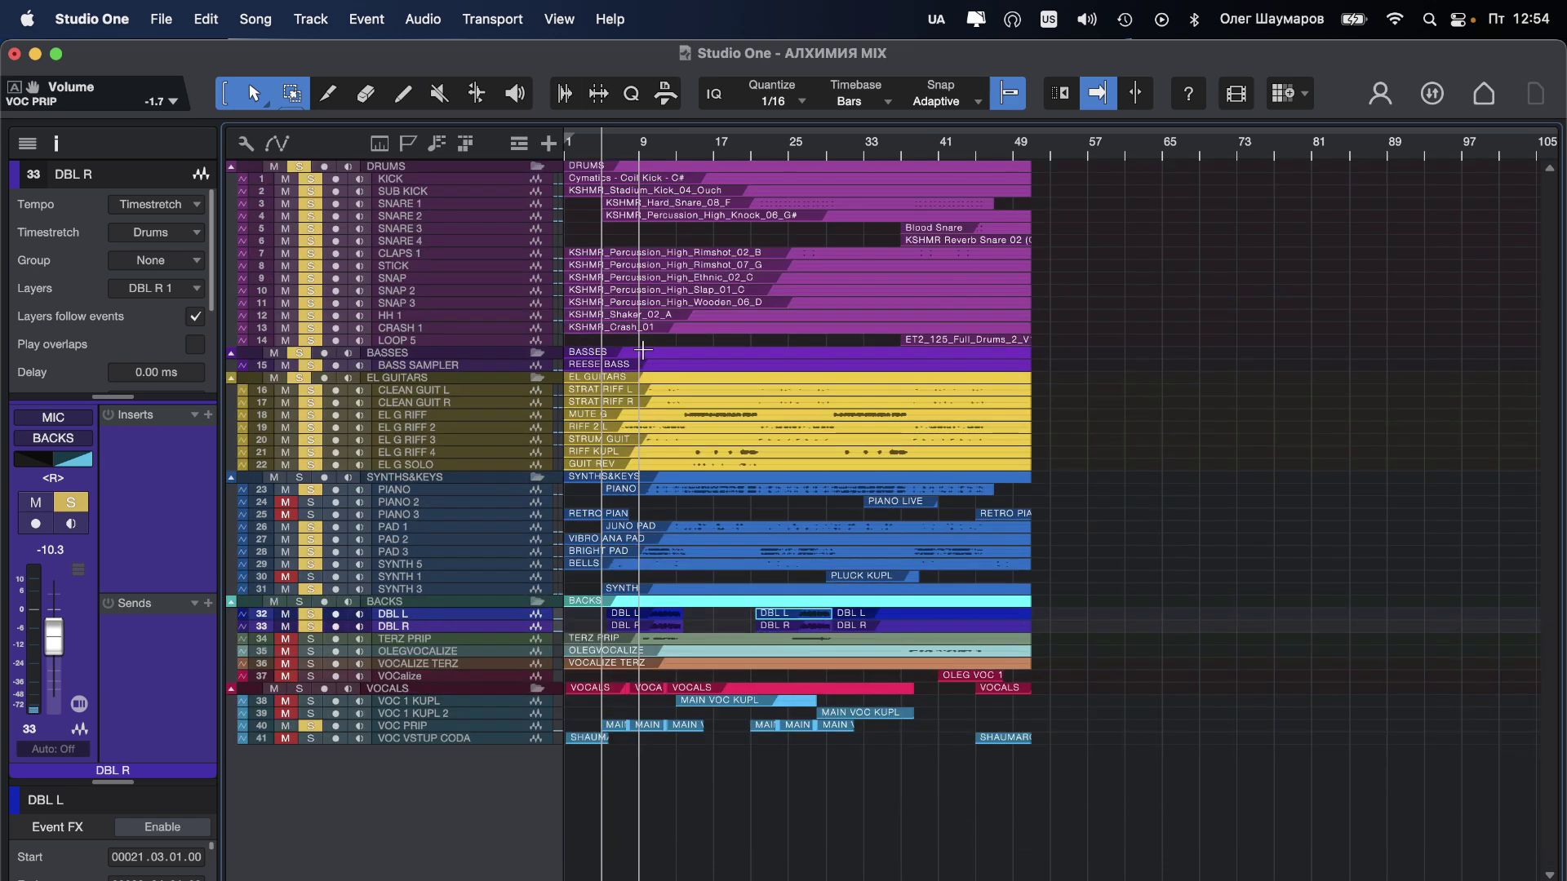
key("alt+w")
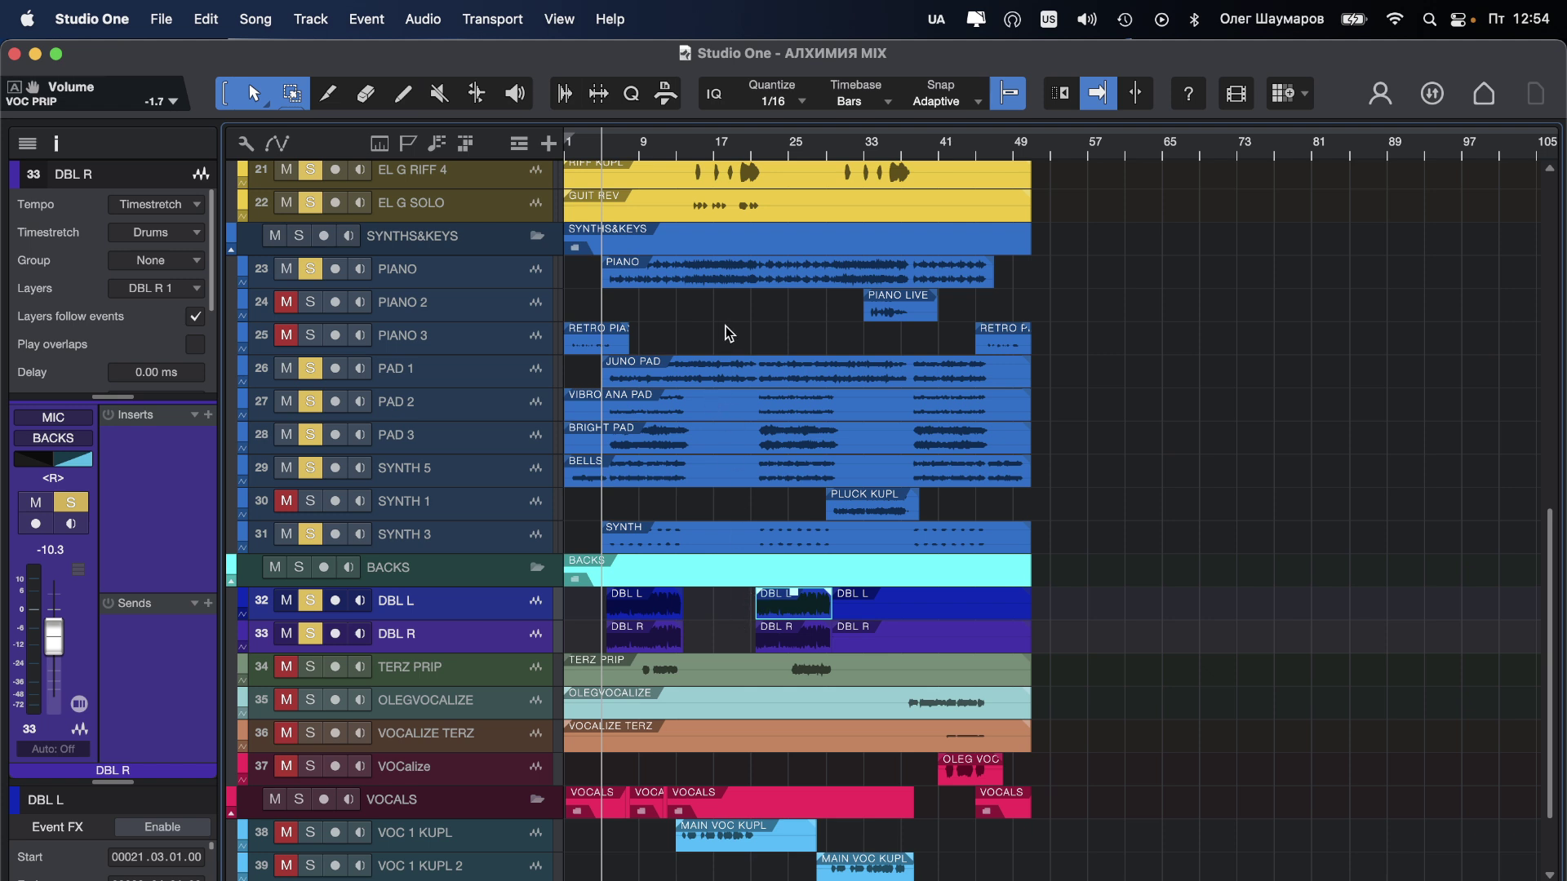
key("F3")
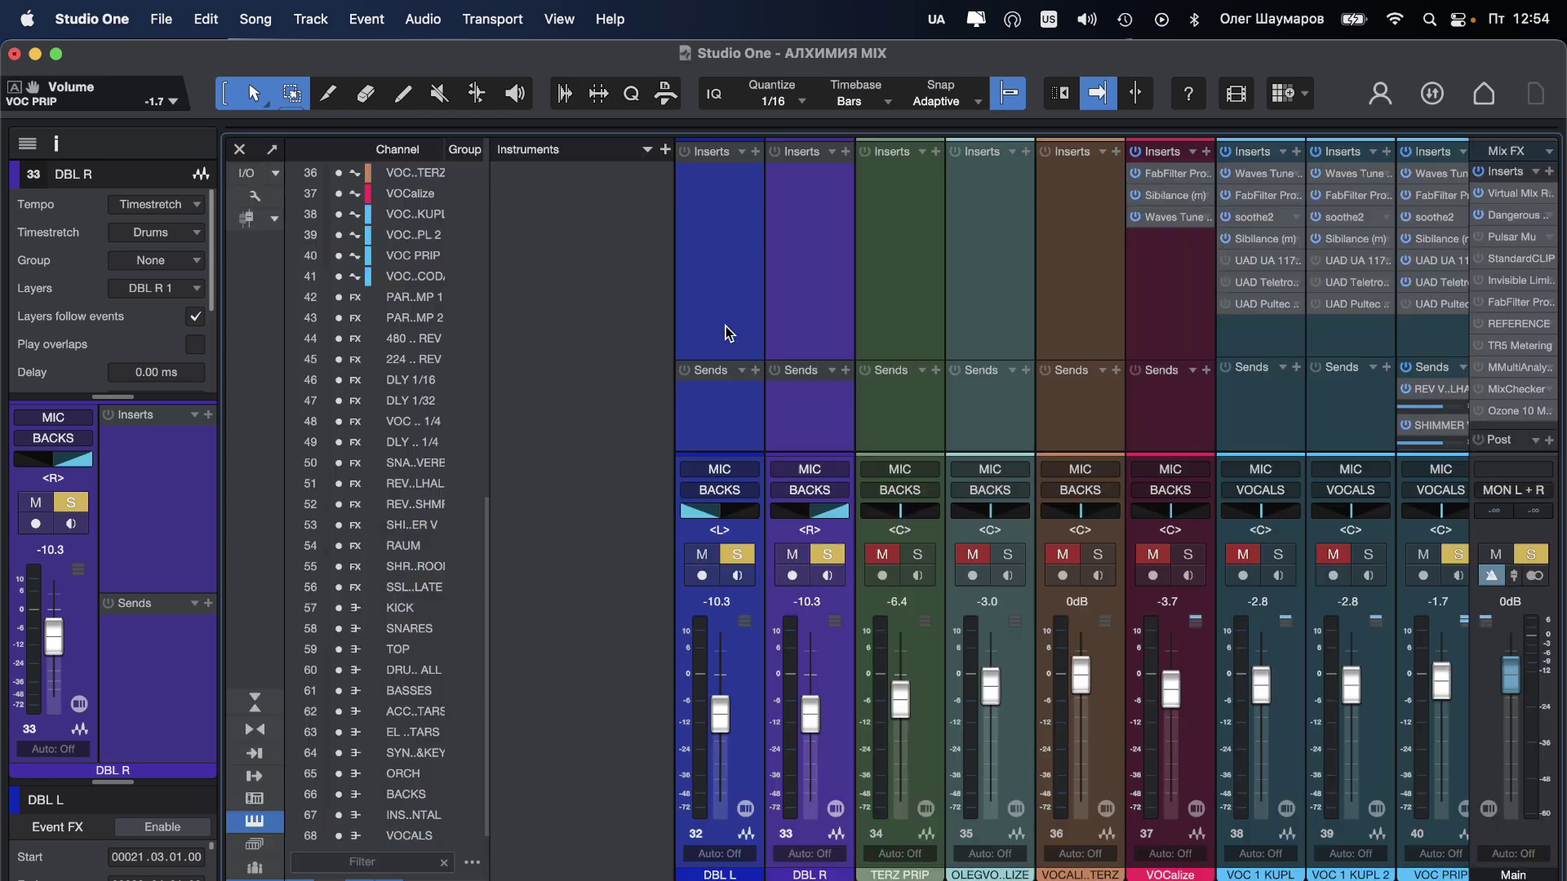
scroll(1073, 506, "right", 10)
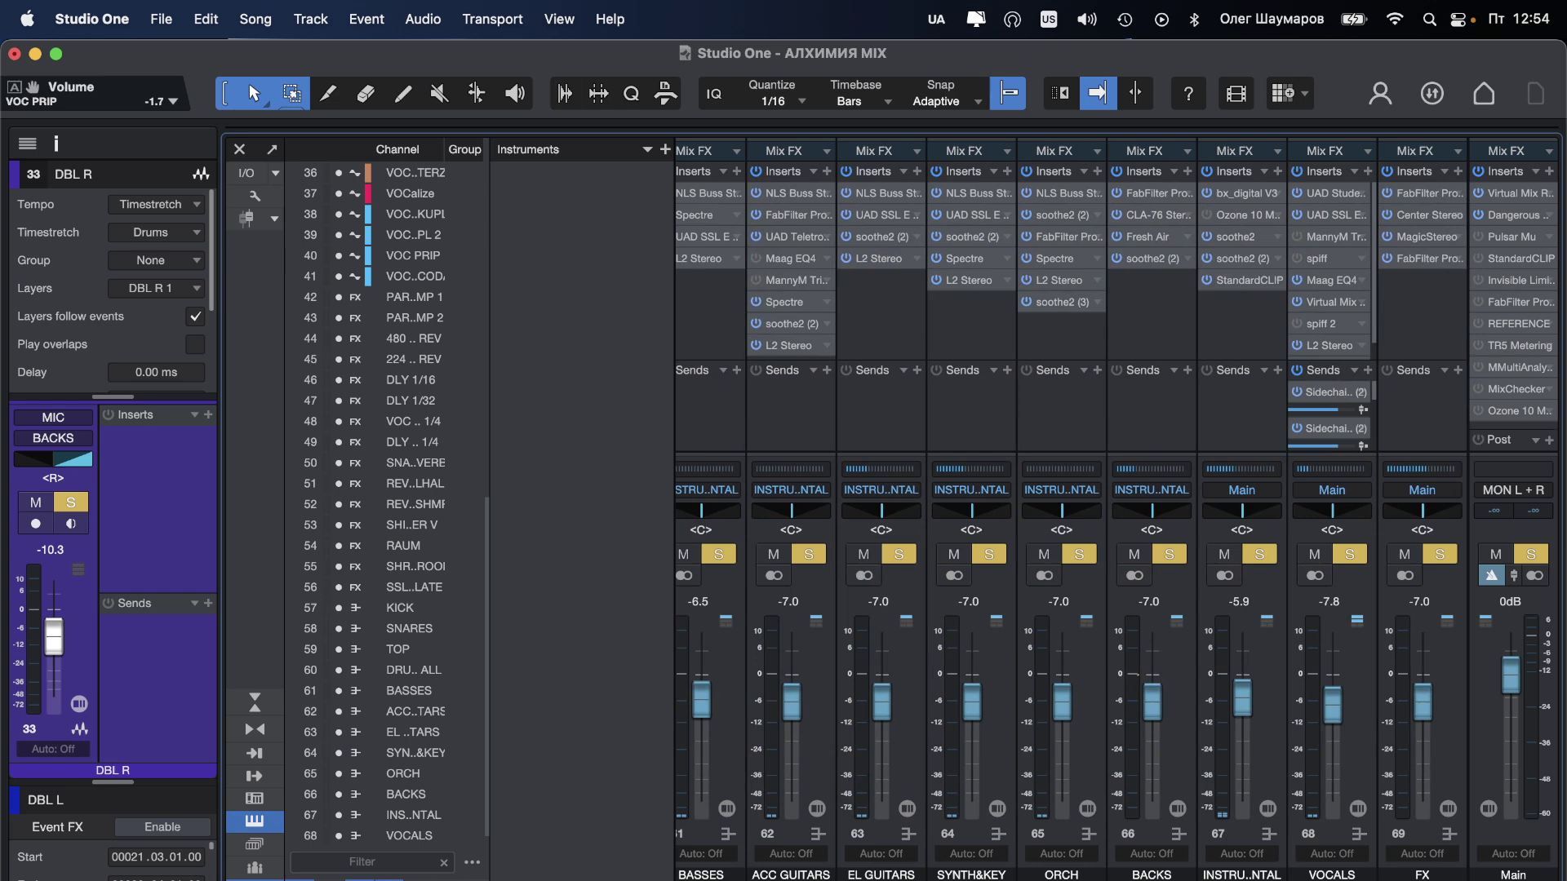
scroll(1073, 506, "left", 3)
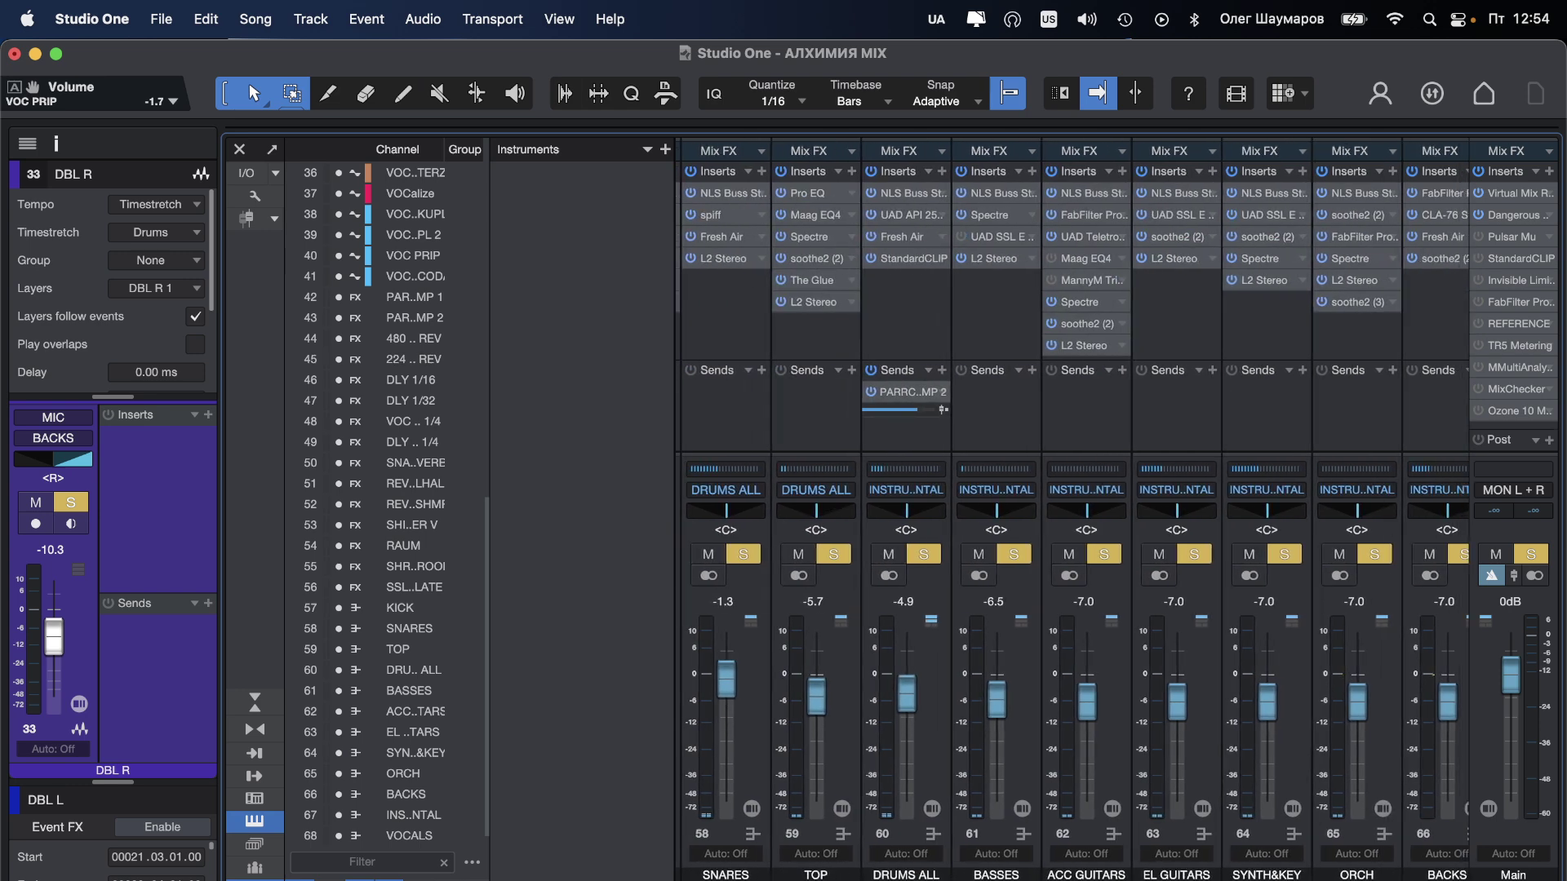
scroll(1072, 506, "left", 1)
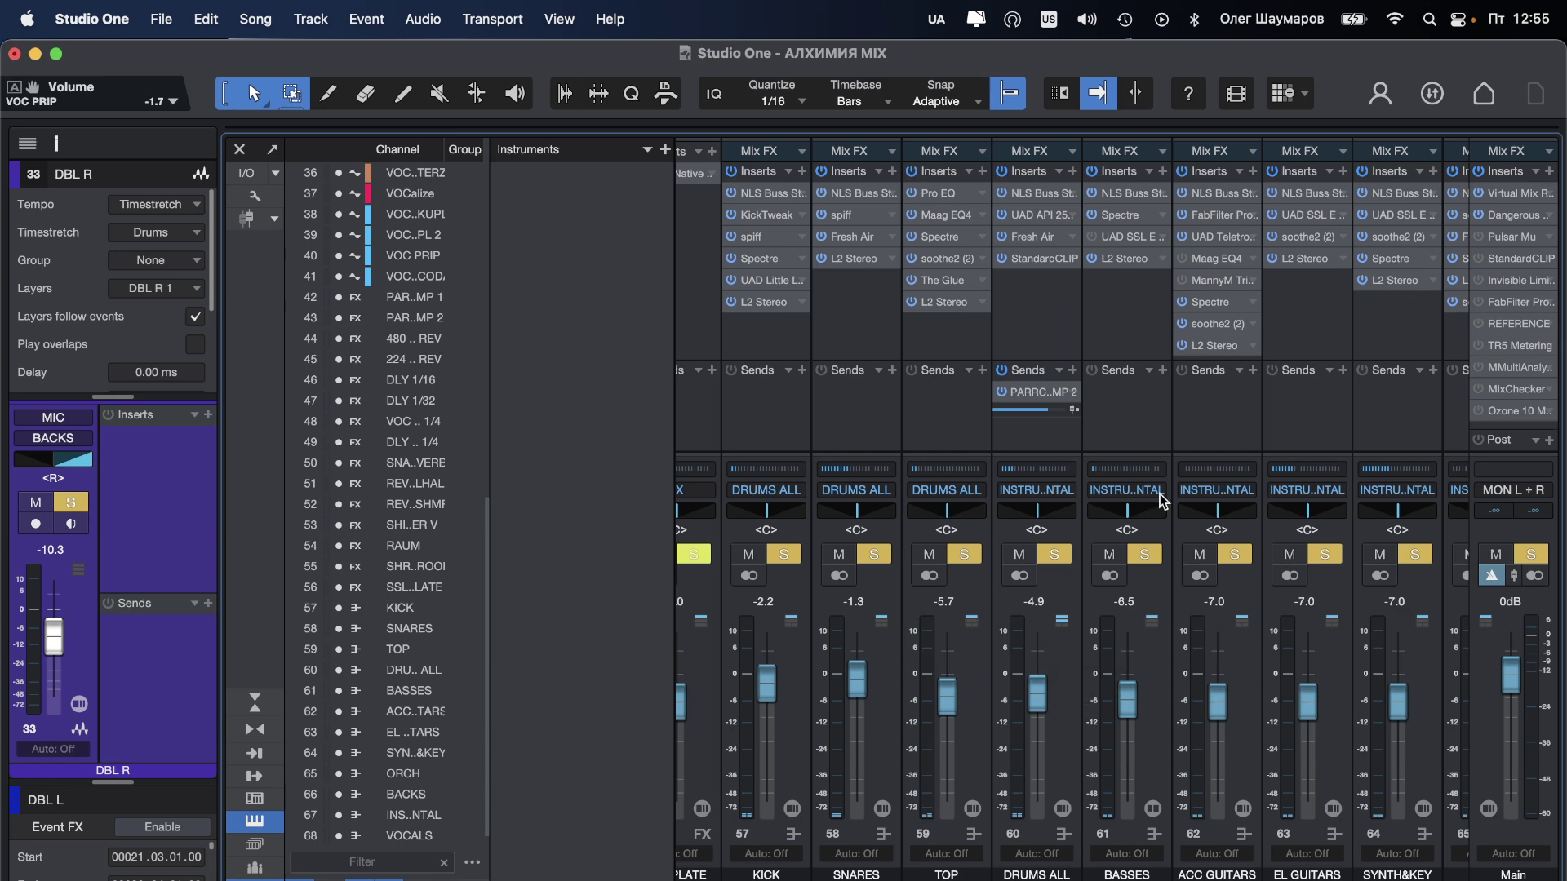
key("F3")
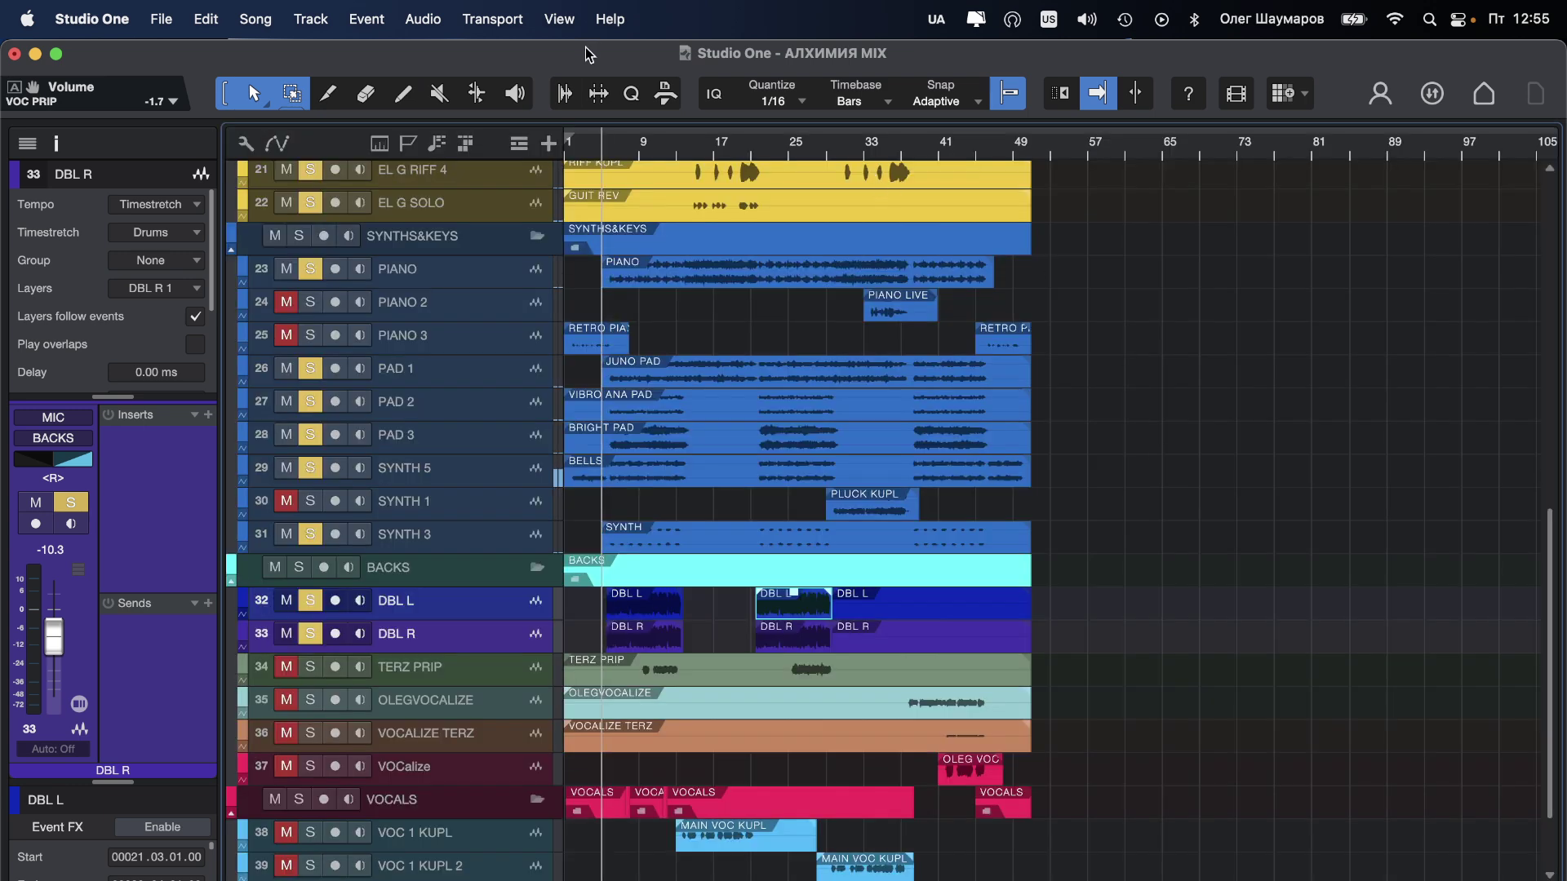
Step: Set the loop range from the start of the first DBL L take to bar 14 and play it
key("e")
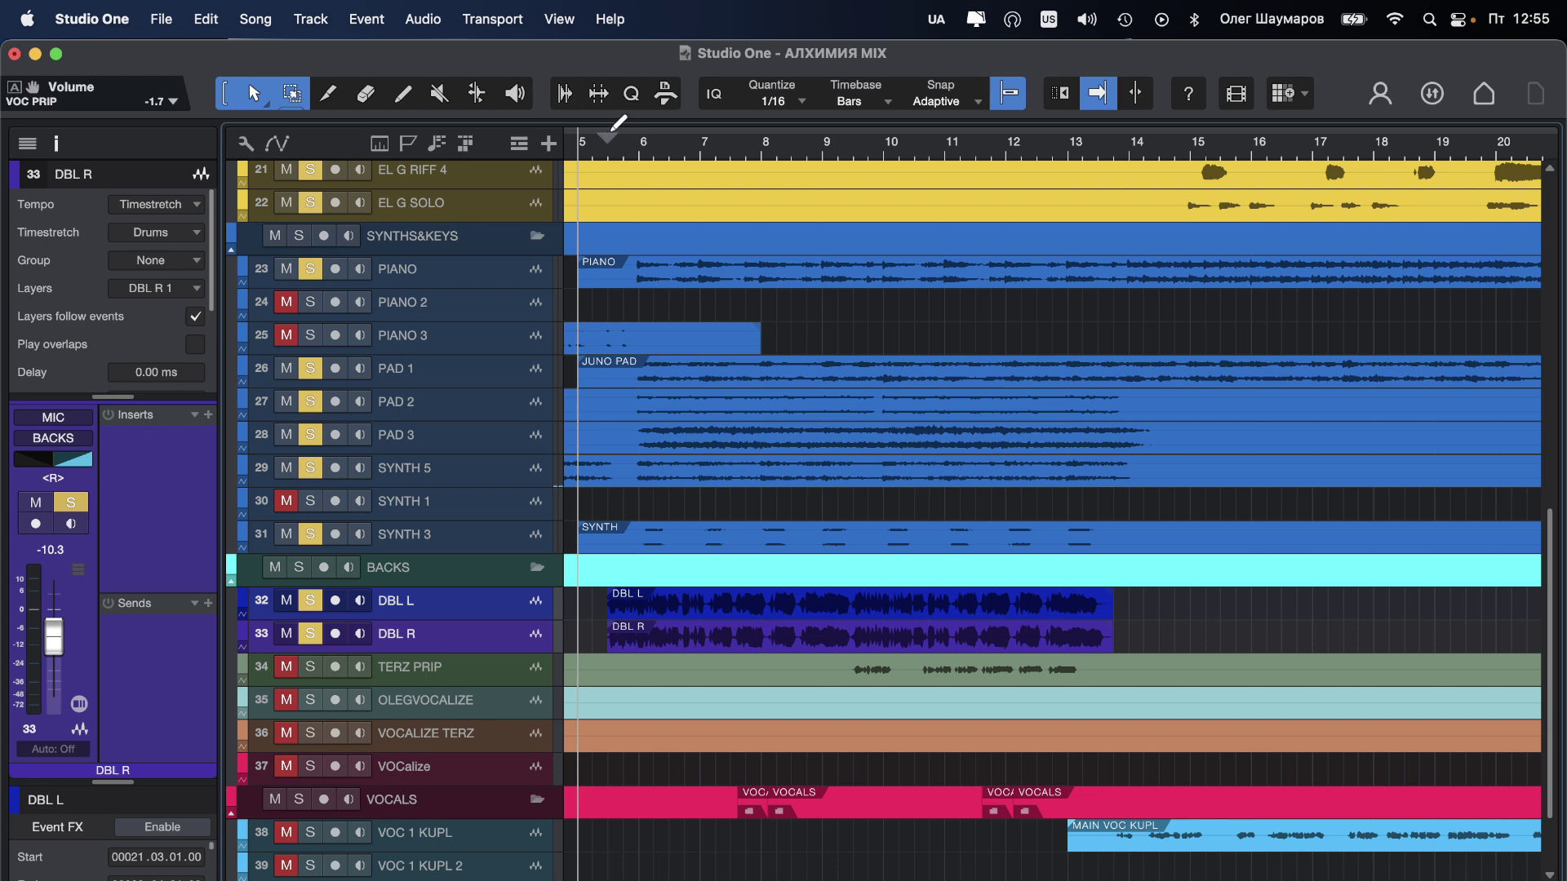
mouse_move(618, 123)
left_mouse_down()
mouse_move(783, 138)
mouse_move(1069, 282)
mouse_move(1184, 296)
mouse_move(1134, 294)
left_mouse_up()
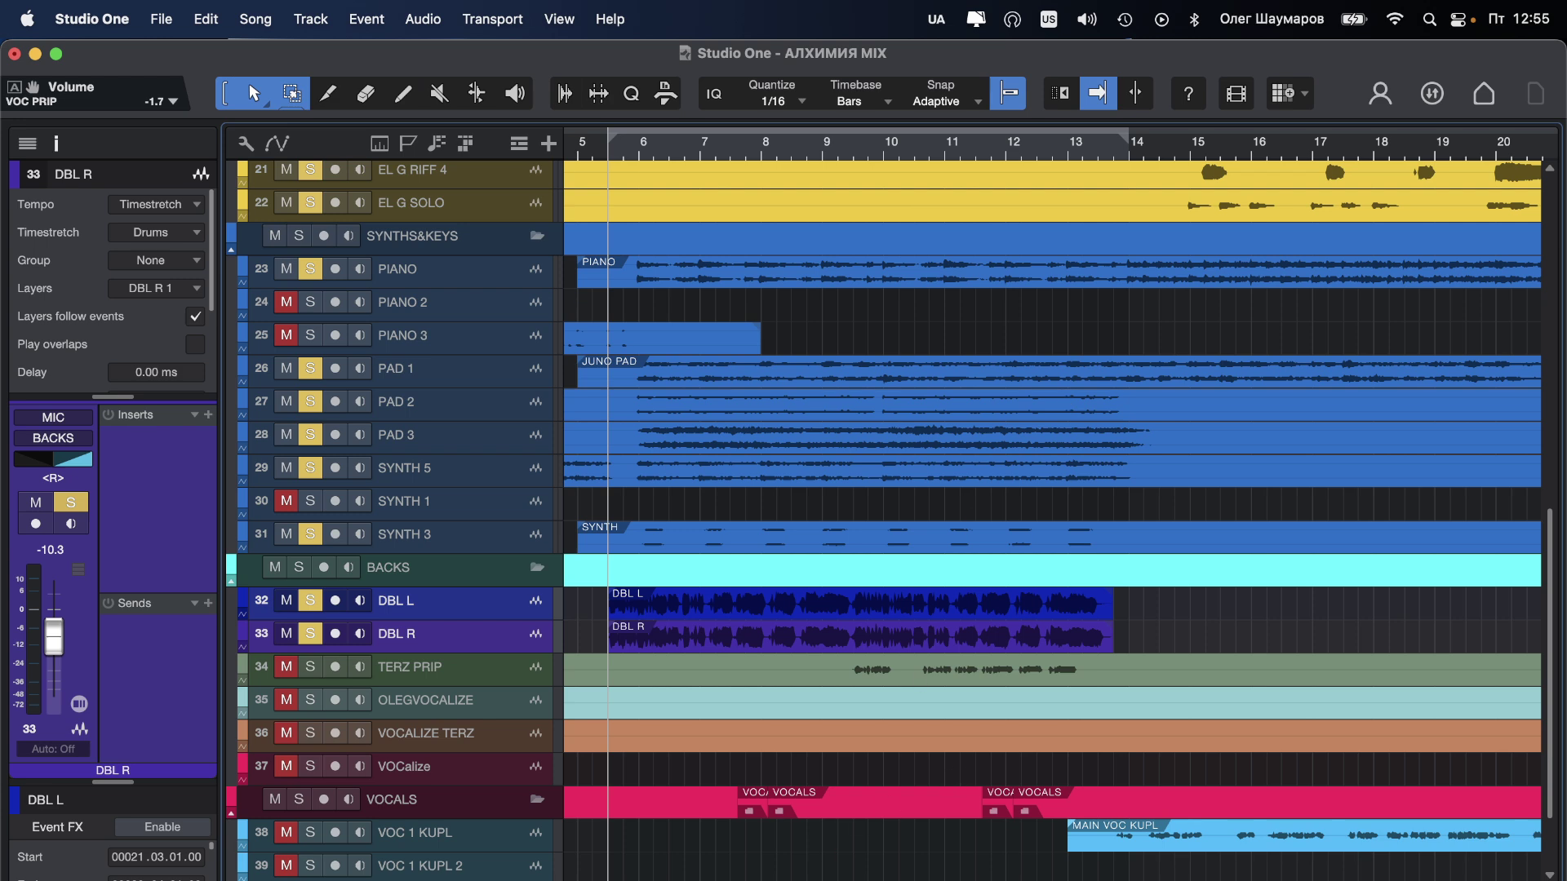
key("space")
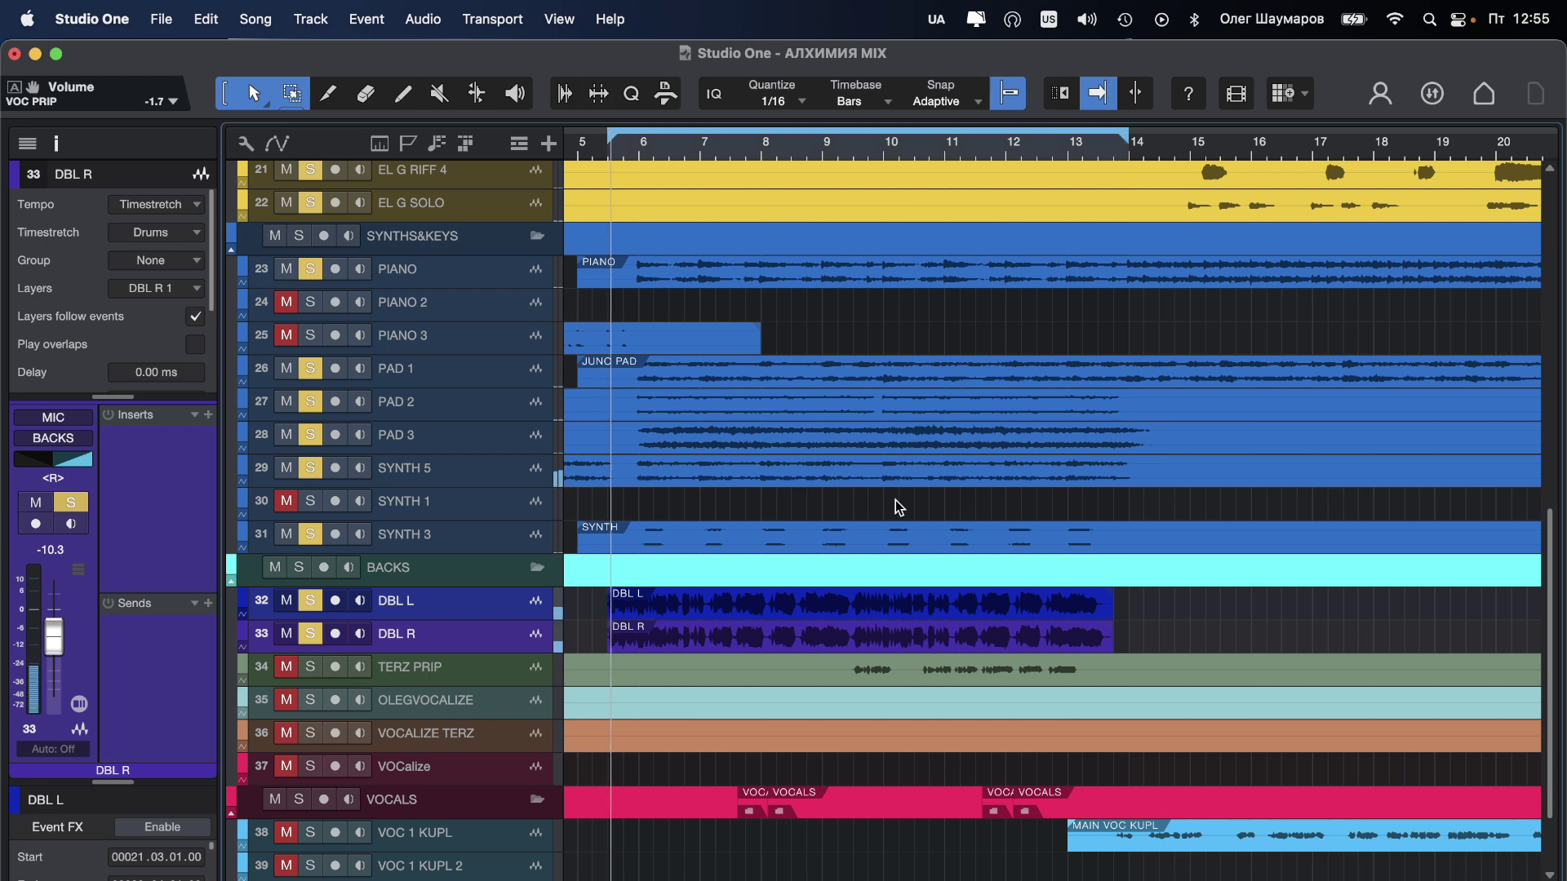
Step: Set the DRUMS ALL bus volume to -2.7 dB in the mixer during playback
key("F3")
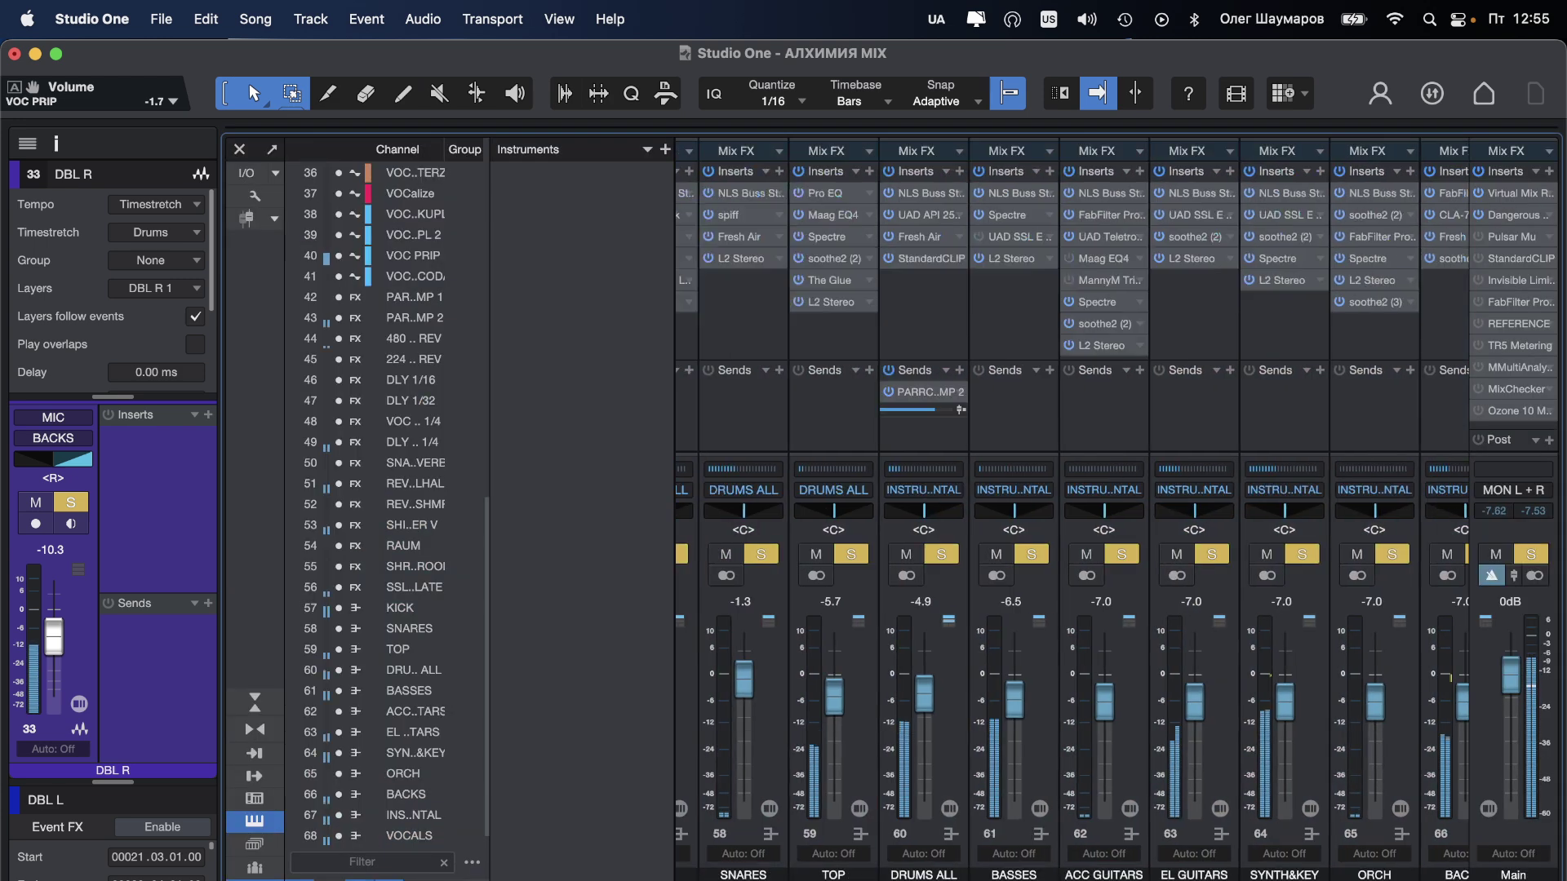
scroll(1030, 785, "right", 10)
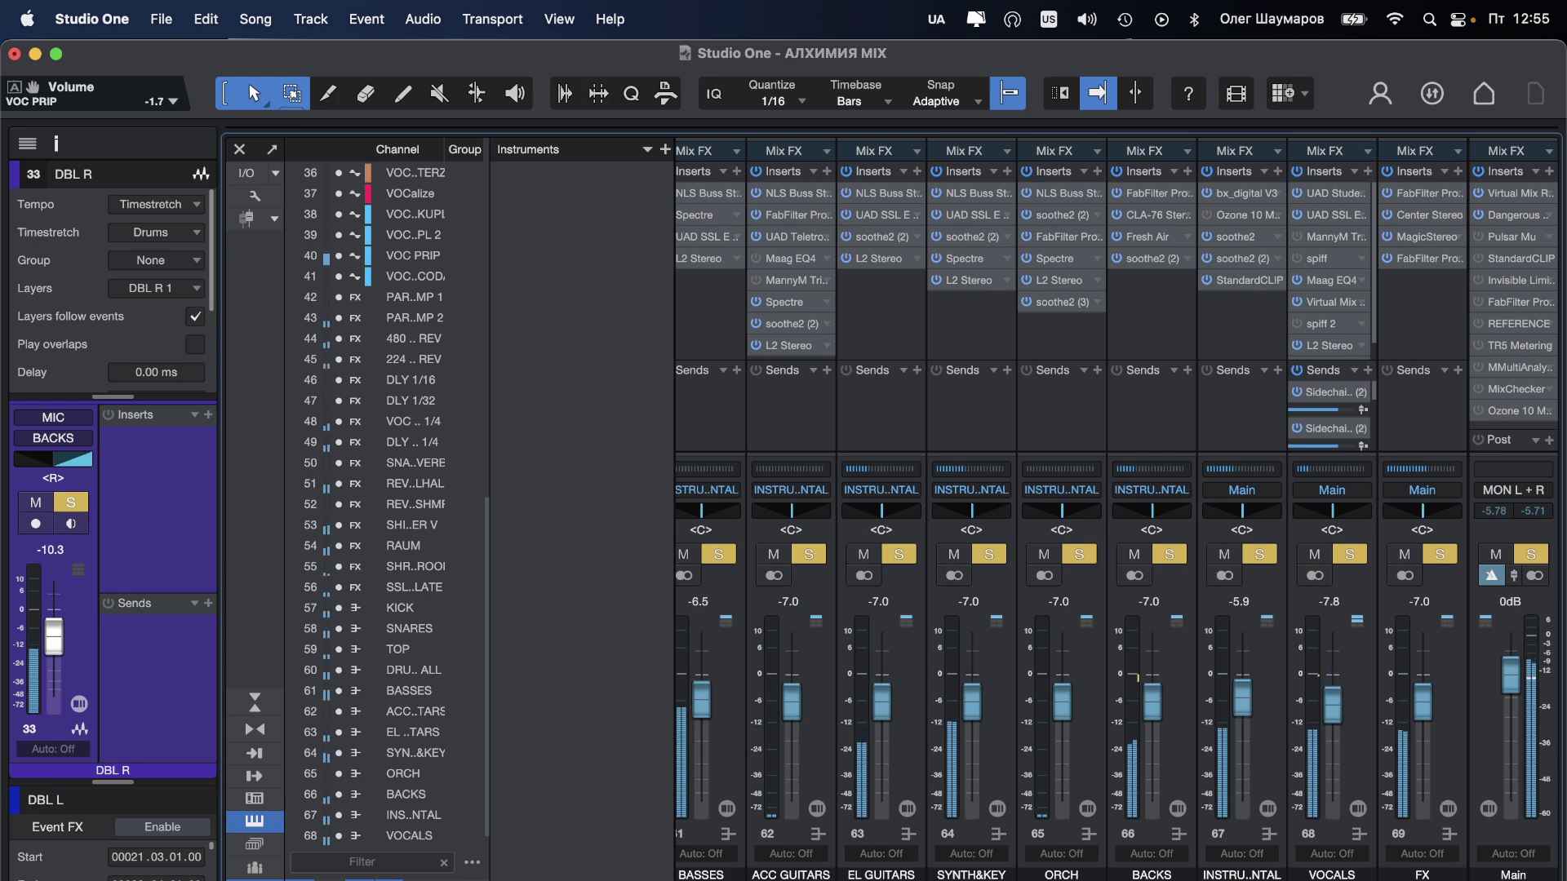
scroll(995, 772, "left", 5)
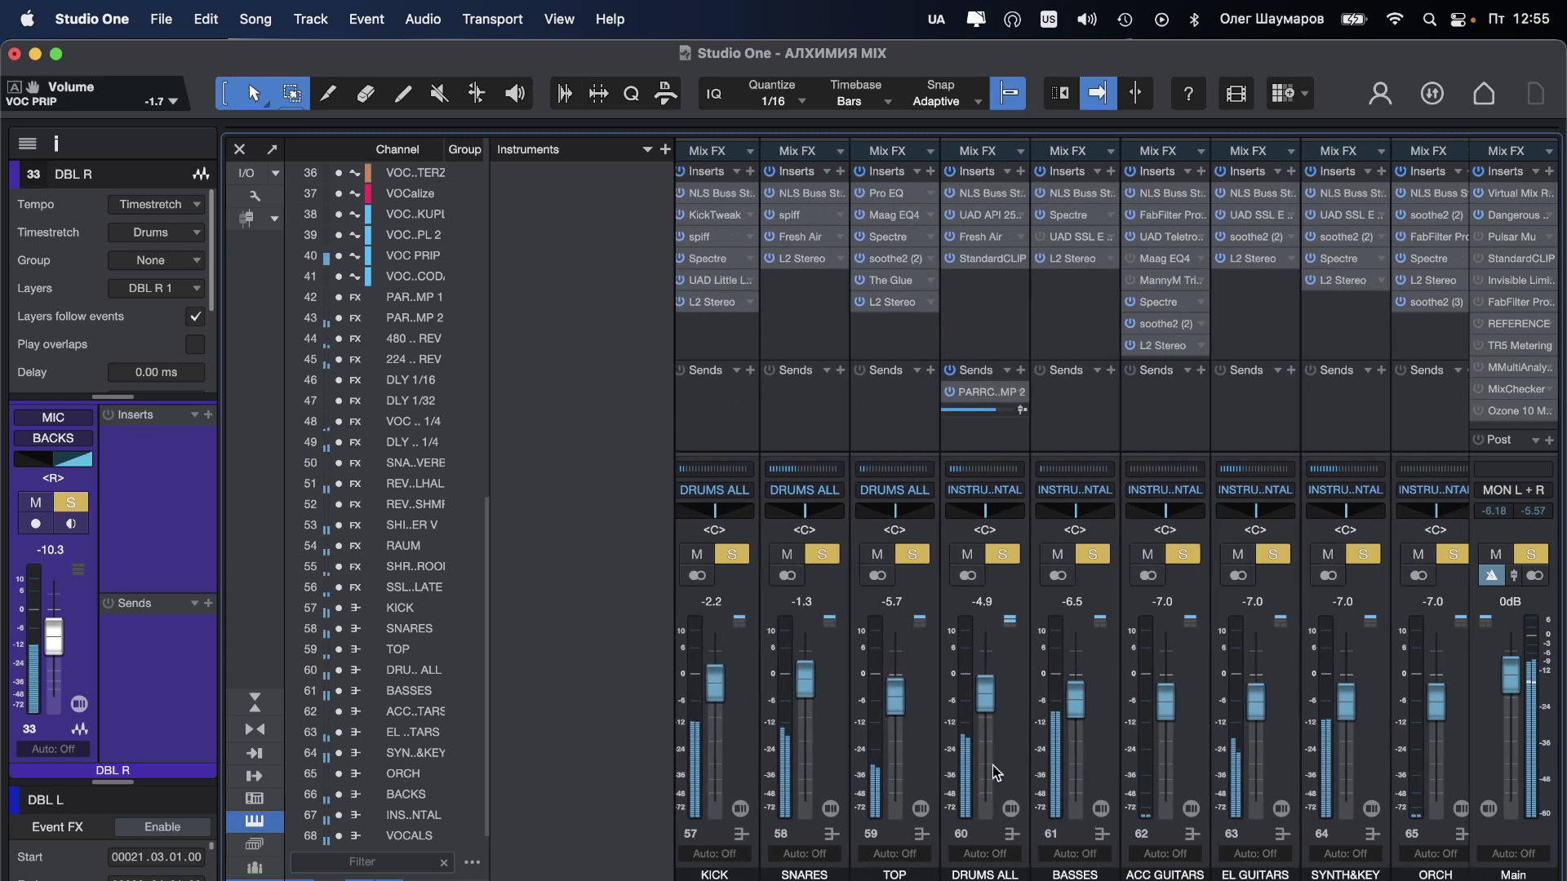
mouse_move(995, 695)
left_mouse_down()
mouse_move(1001, 667)
mouse_move(987, 665)
left_mouse_up()
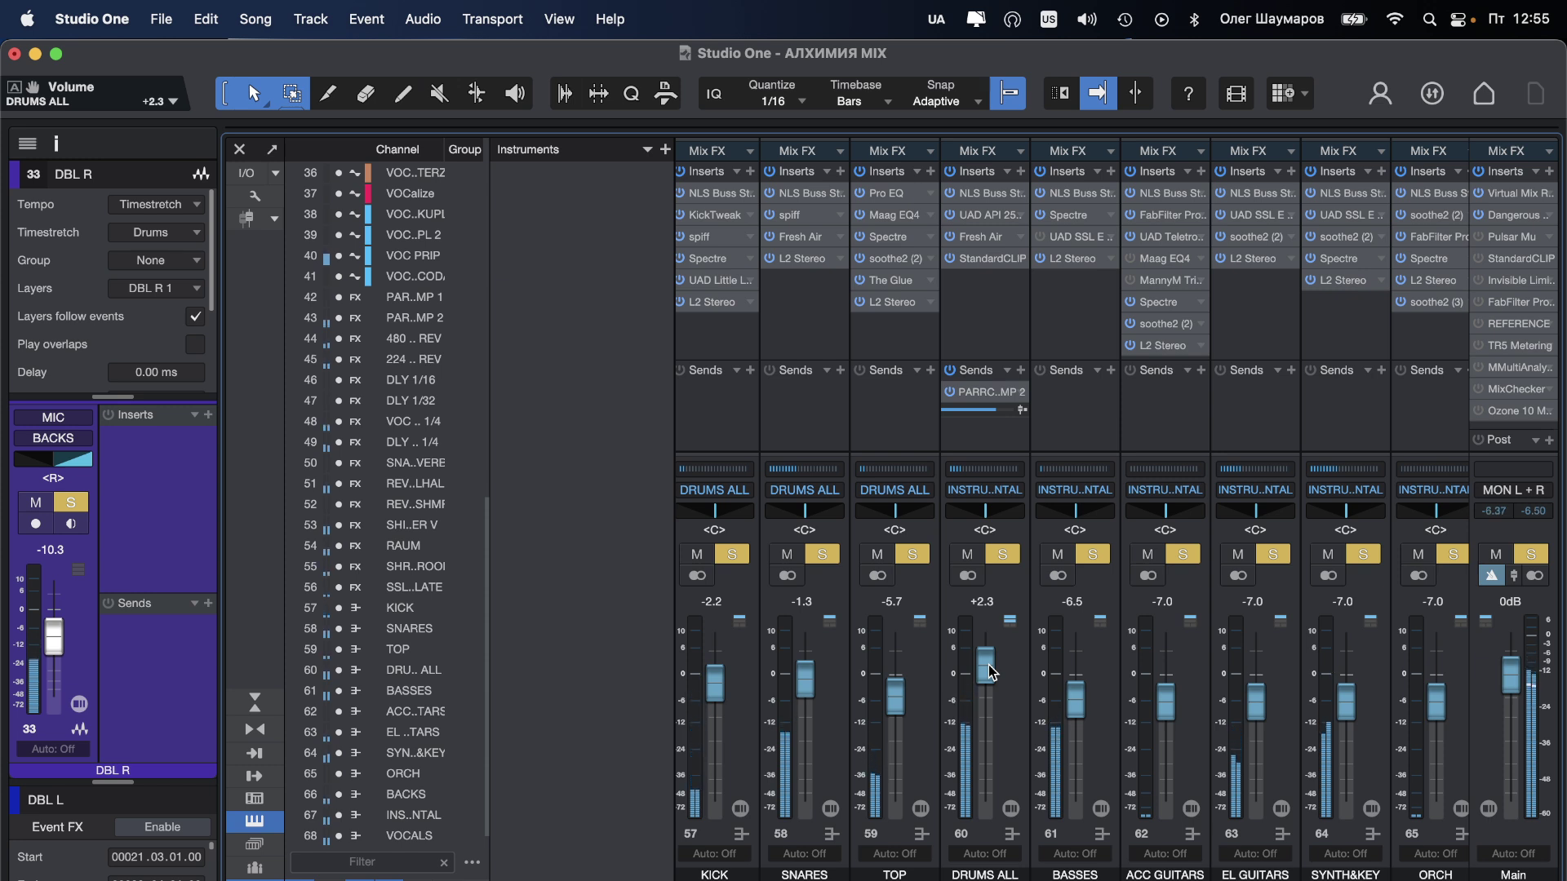
left_click_drag(987, 669, 989, 691)
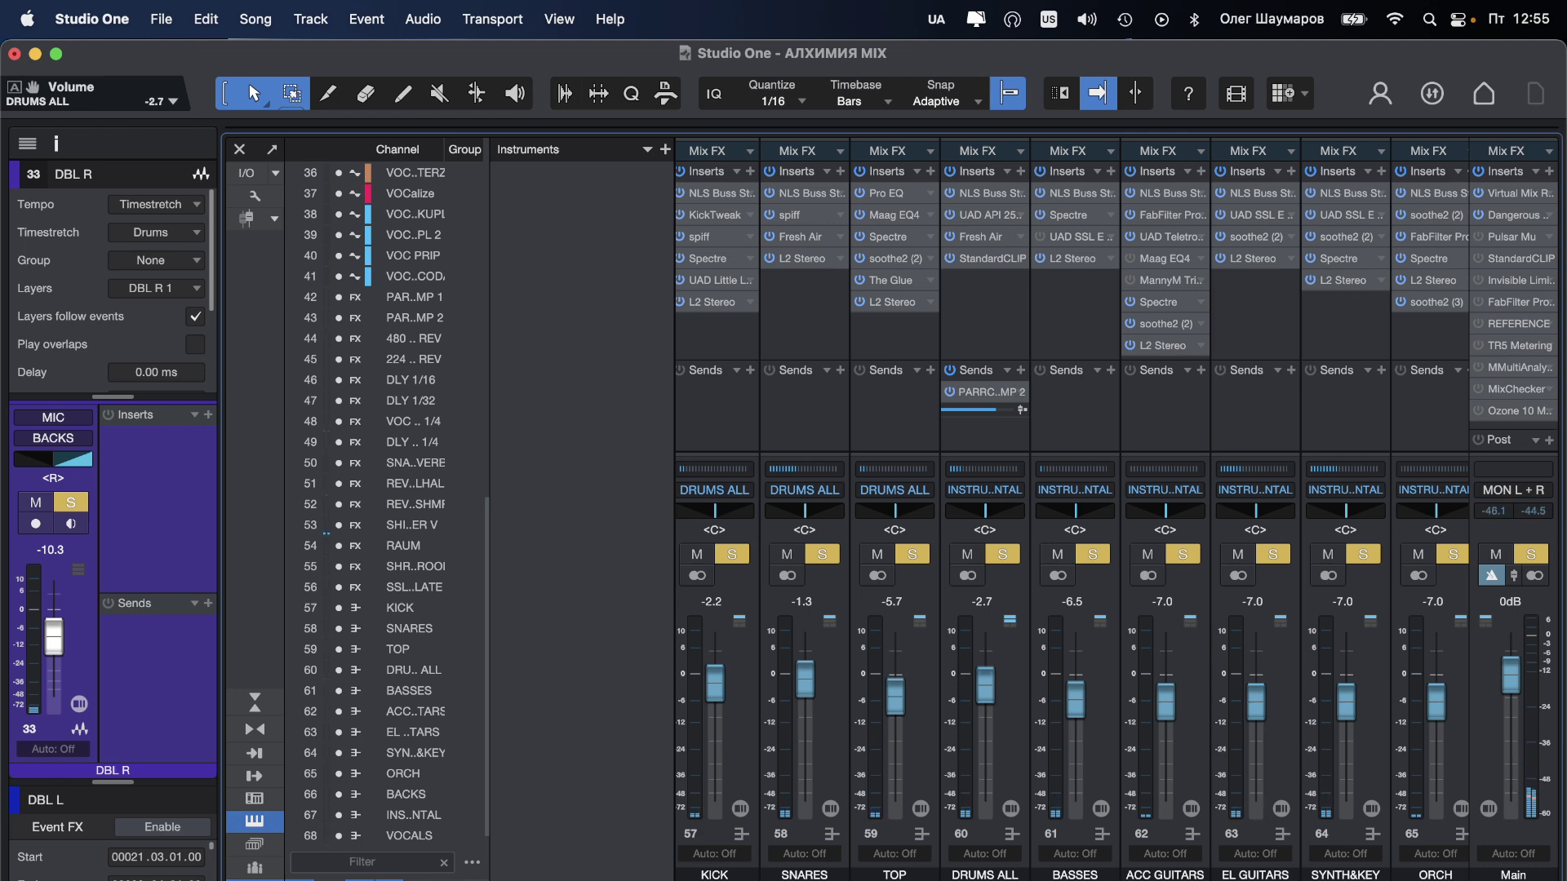
Step: Raise the bus volumes of EL GUITARS to -4.9 dB, SYNTH&KEY to -4.6 dB and VOCALS to -6.5 dB
scroll(933, 643, "right", 2)
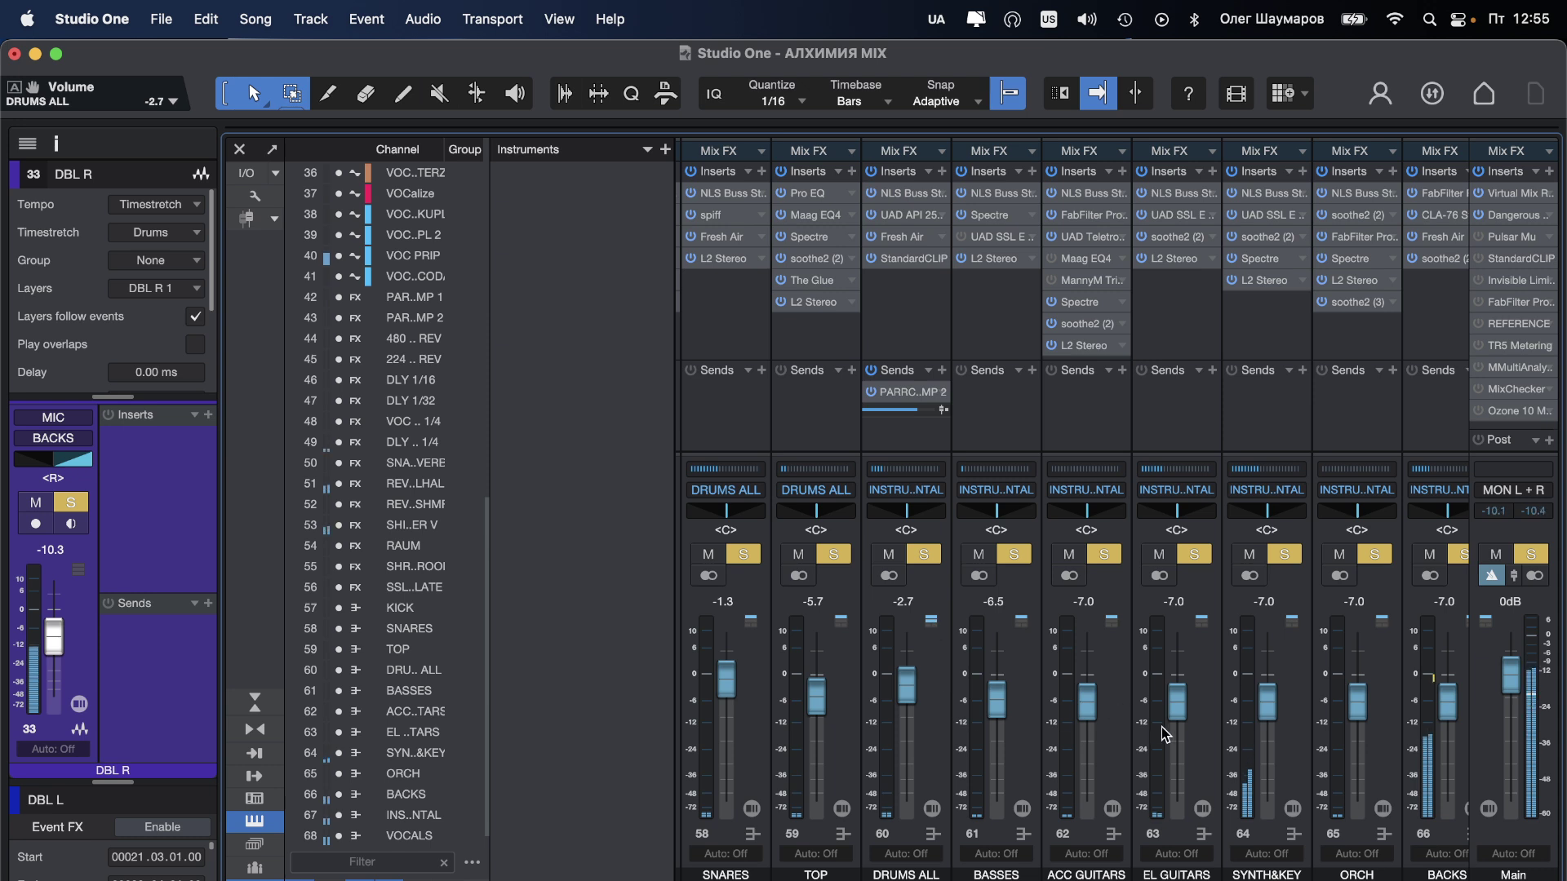
left_click_drag(1164, 692, 1338, 708)
scroll(1271, 687, "right", 3)
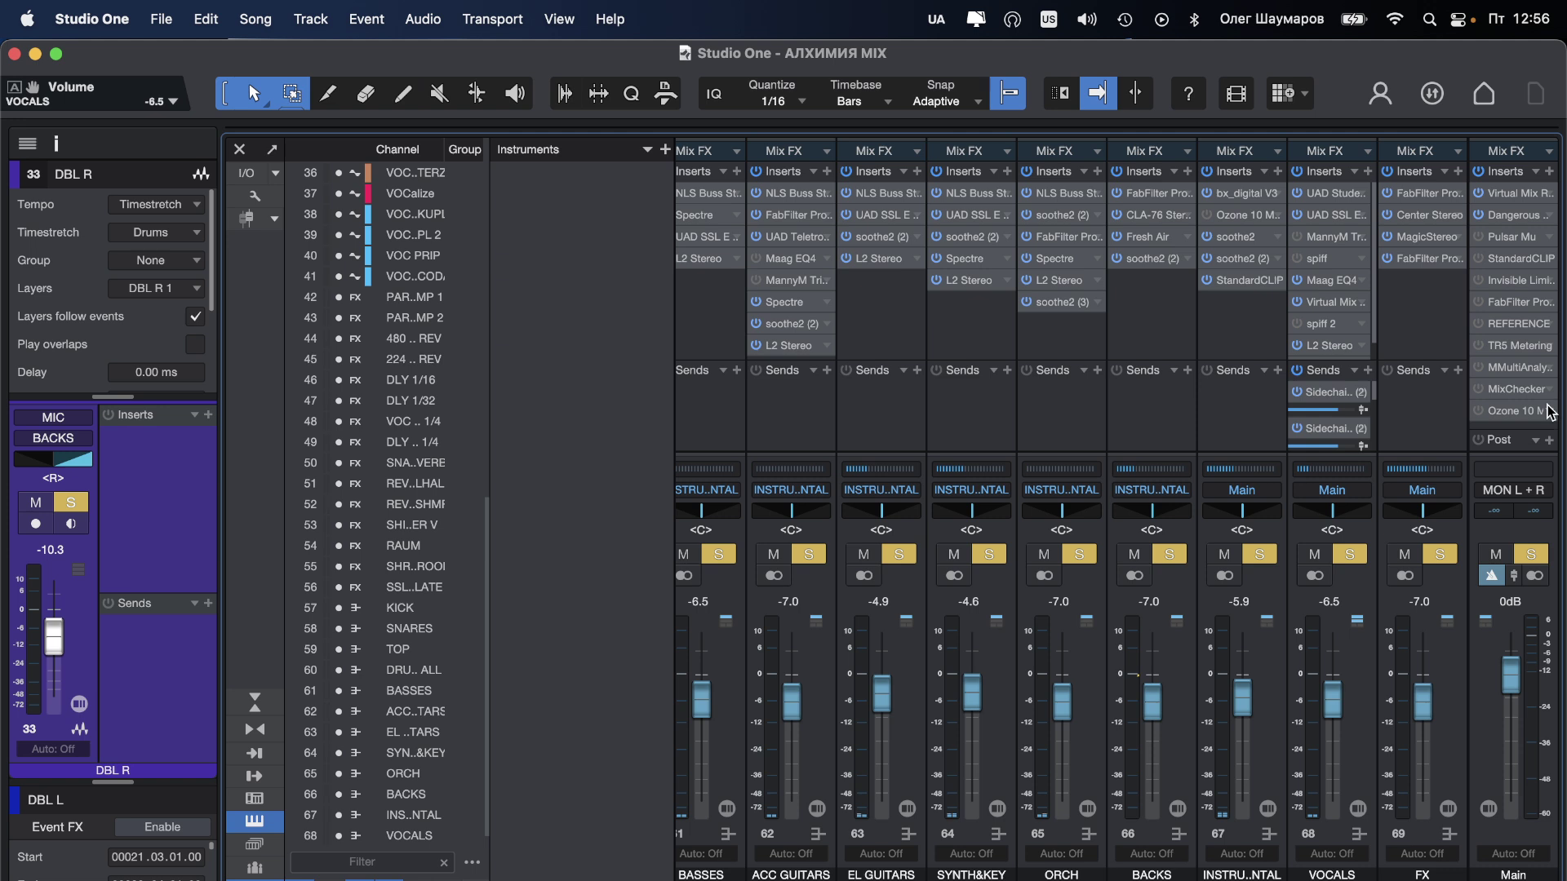
Step: Enable Ozone 10 Match EQ on the Main channel and clear its Apply To spectrum capture
left_click(1486, 411)
left_click(1509, 410)
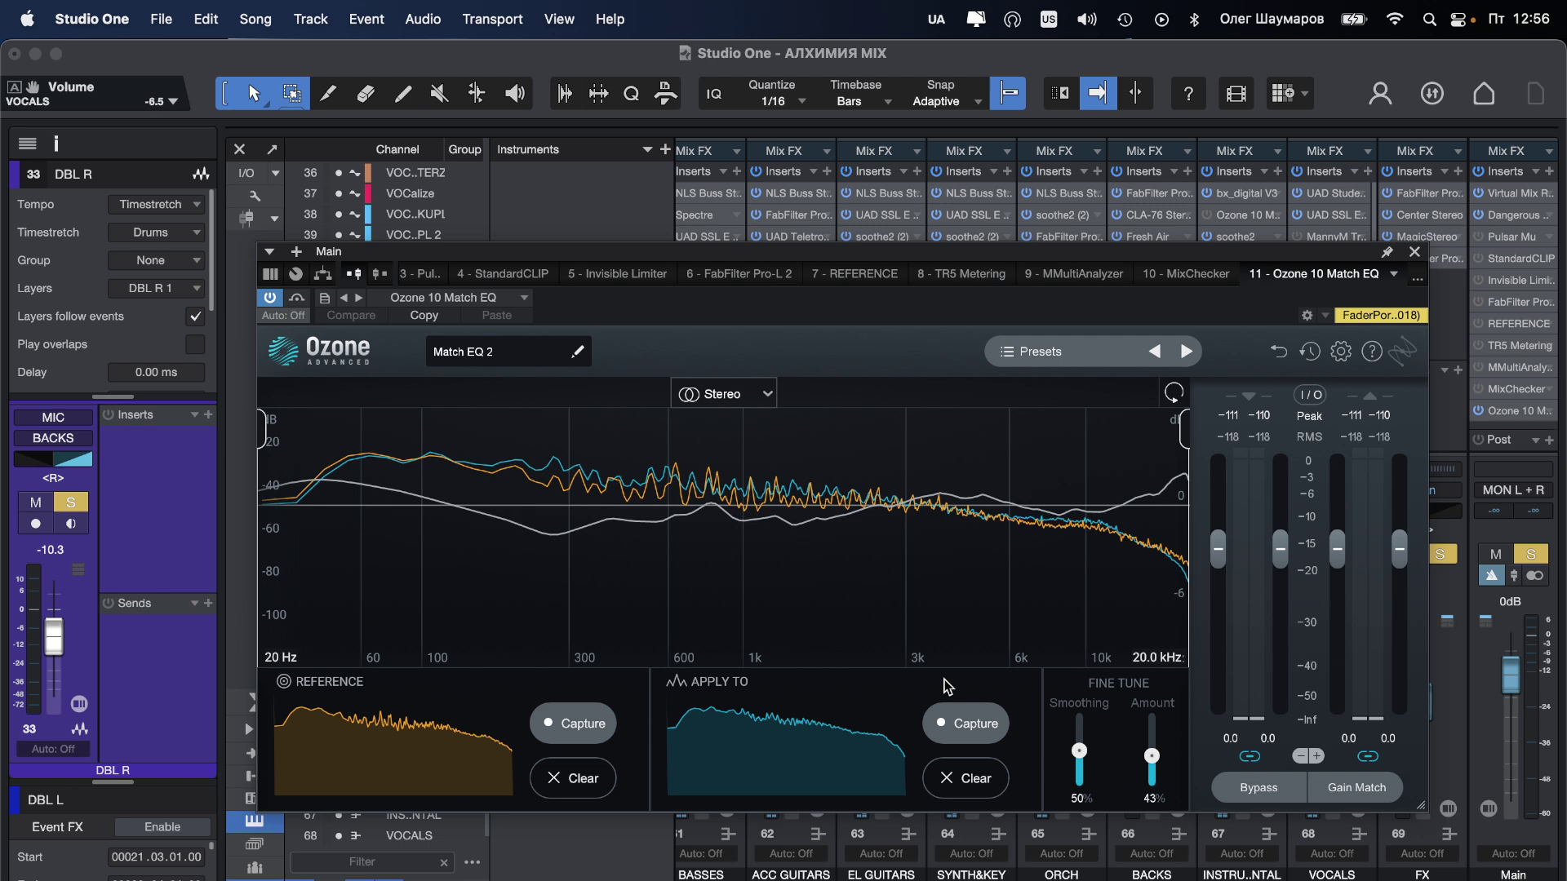
left_click(946, 780)
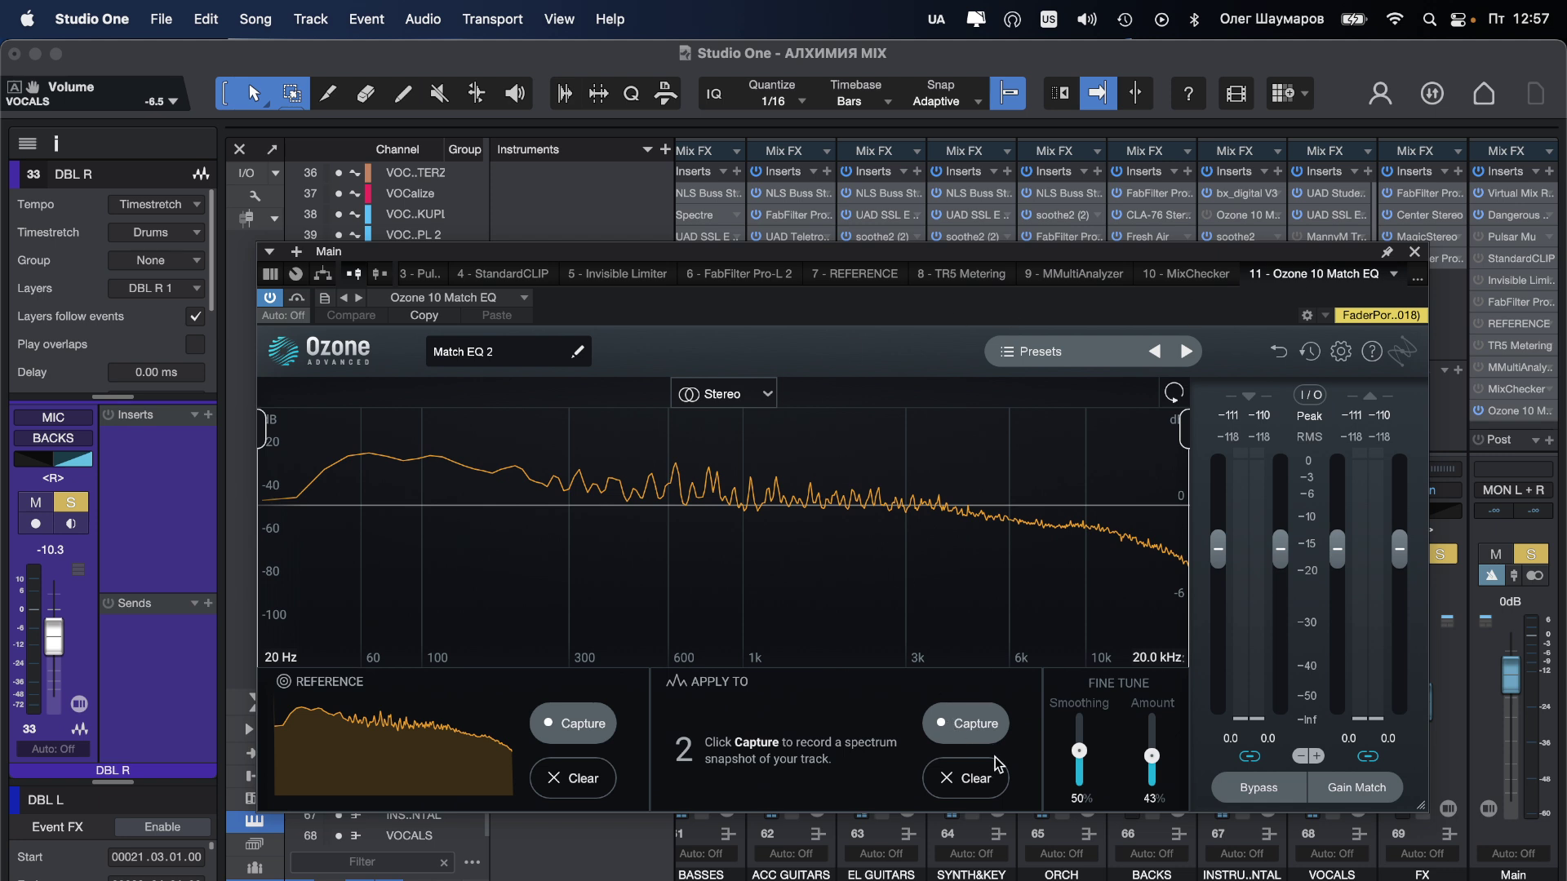
Step: Capture the Main output's Apply To spectrum in Match EQ during playback, clear that capture and close the plug-in
left_click(955, 726)
key("space")
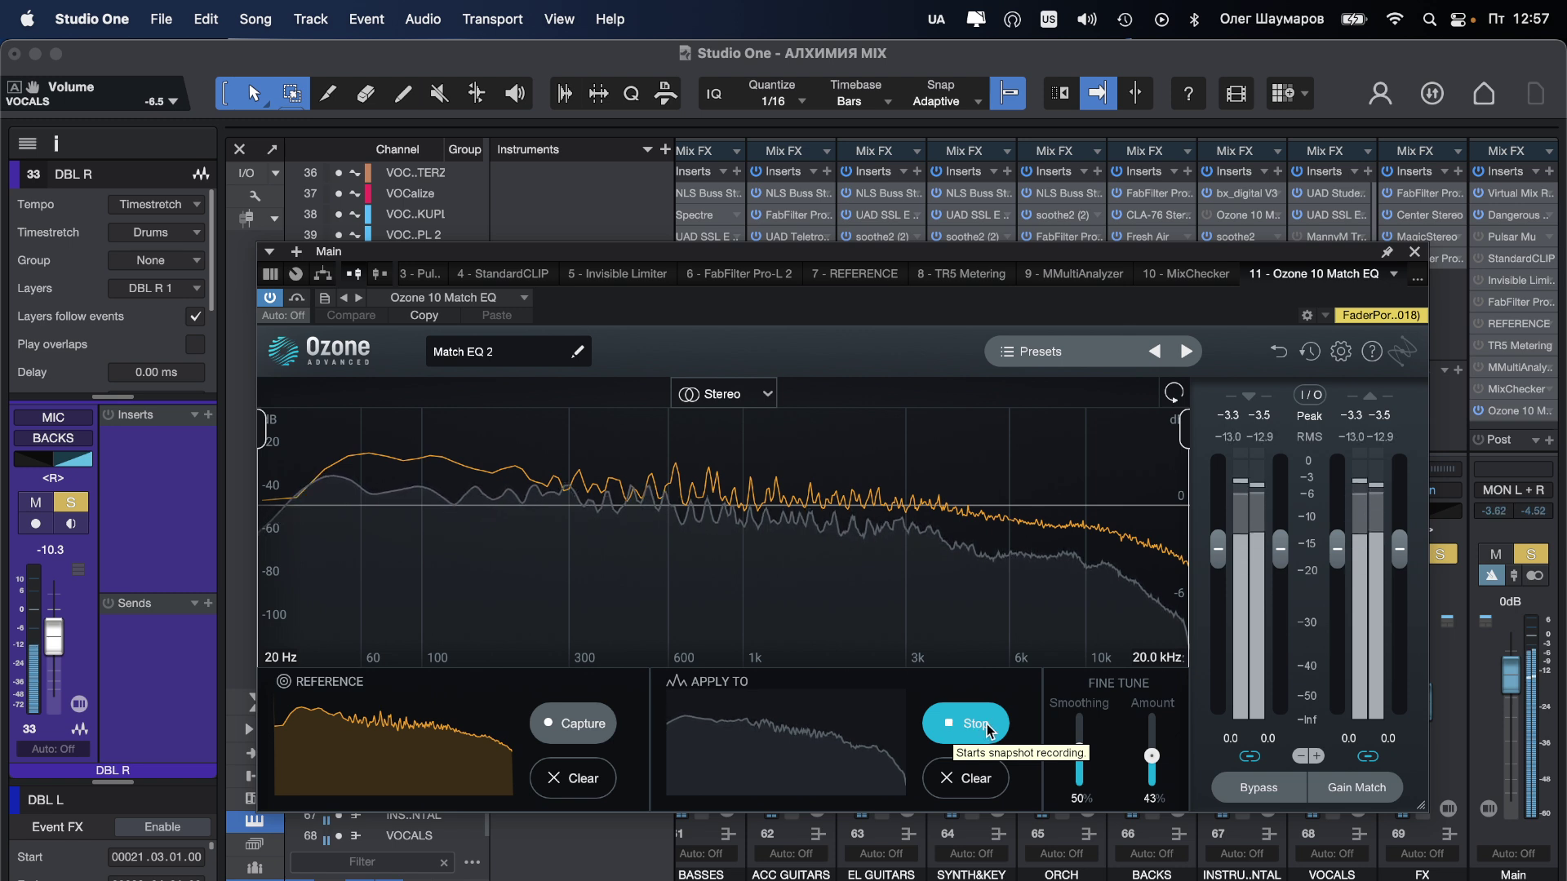
left_click(986, 726)
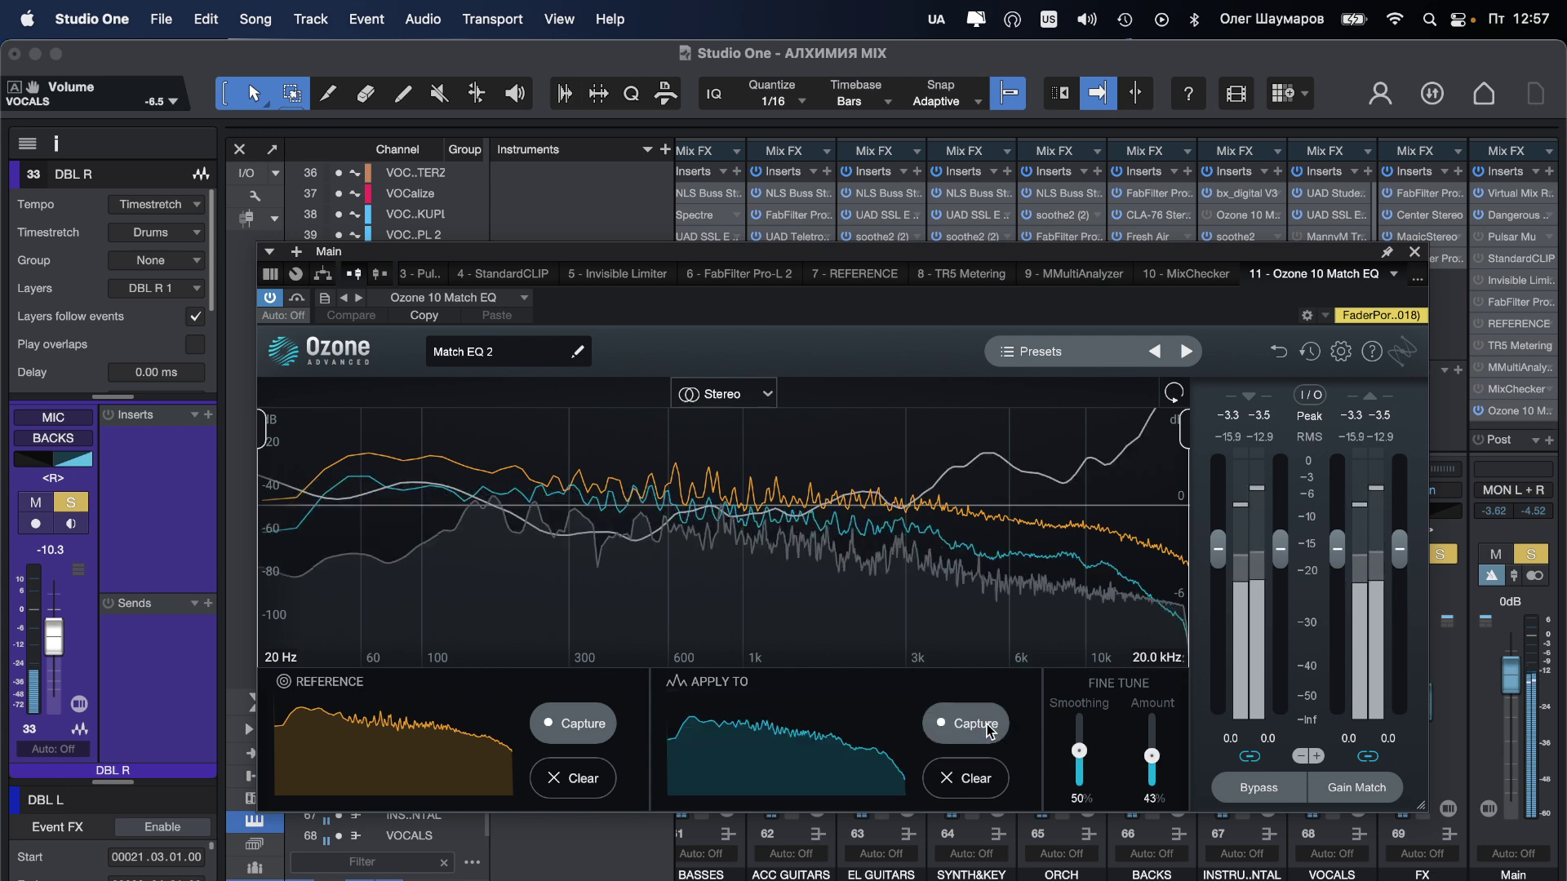
left_click(949, 781)
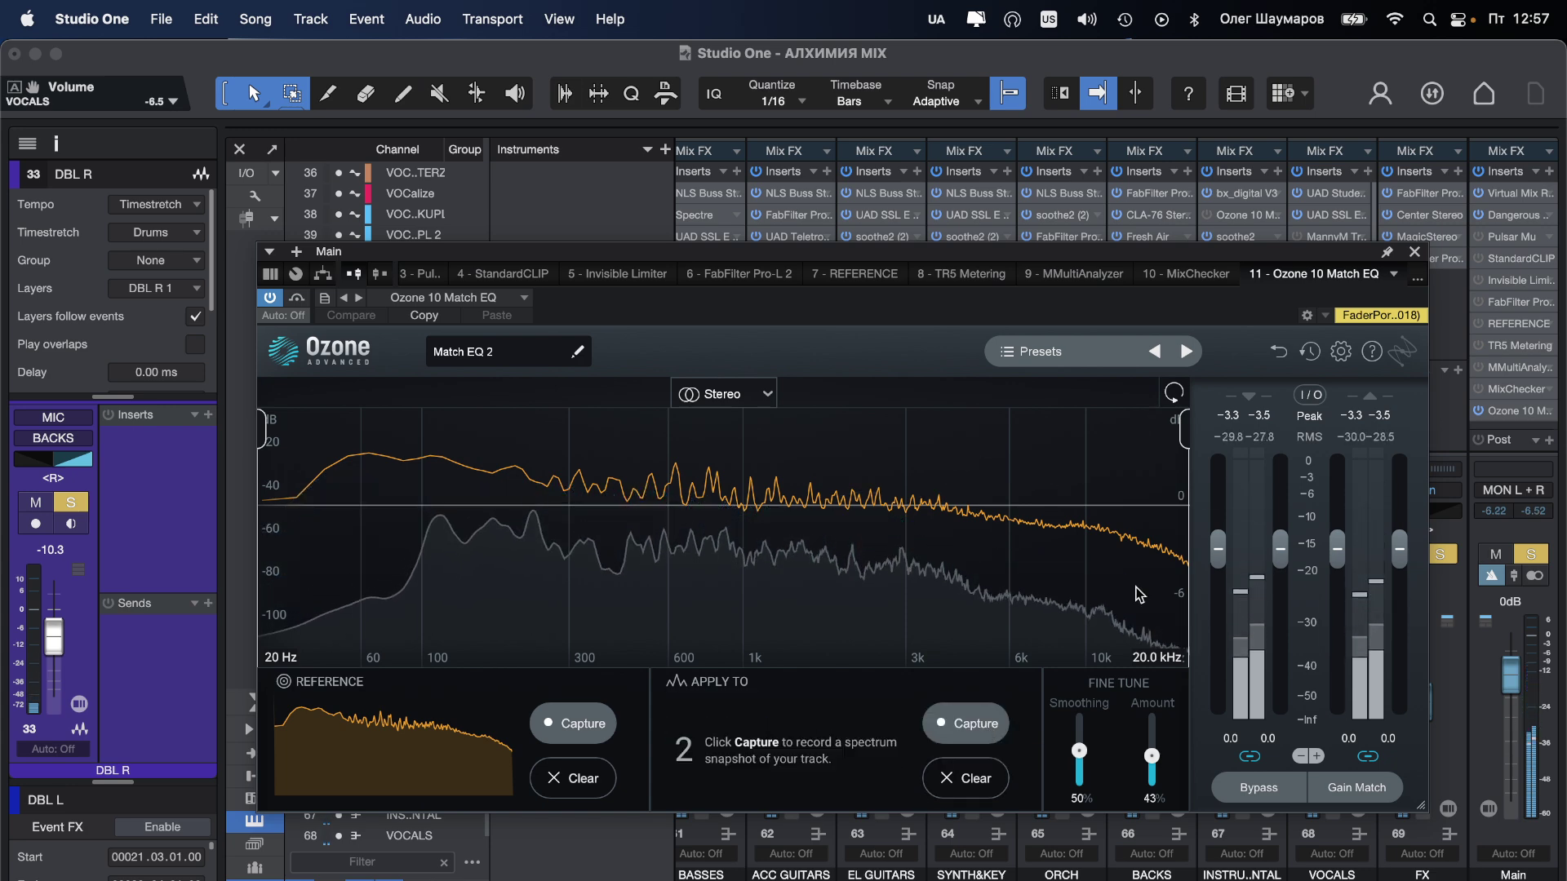
left_click(1415, 253)
Step: Set the bus volumes of DRUMS ALL to -1.1 dB, SYNTH&KEY to -5.9 dB, EL GUITARS to -5.7 dB and VOCALS to -7.3 dB
scroll(1074, 700, "left", 5)
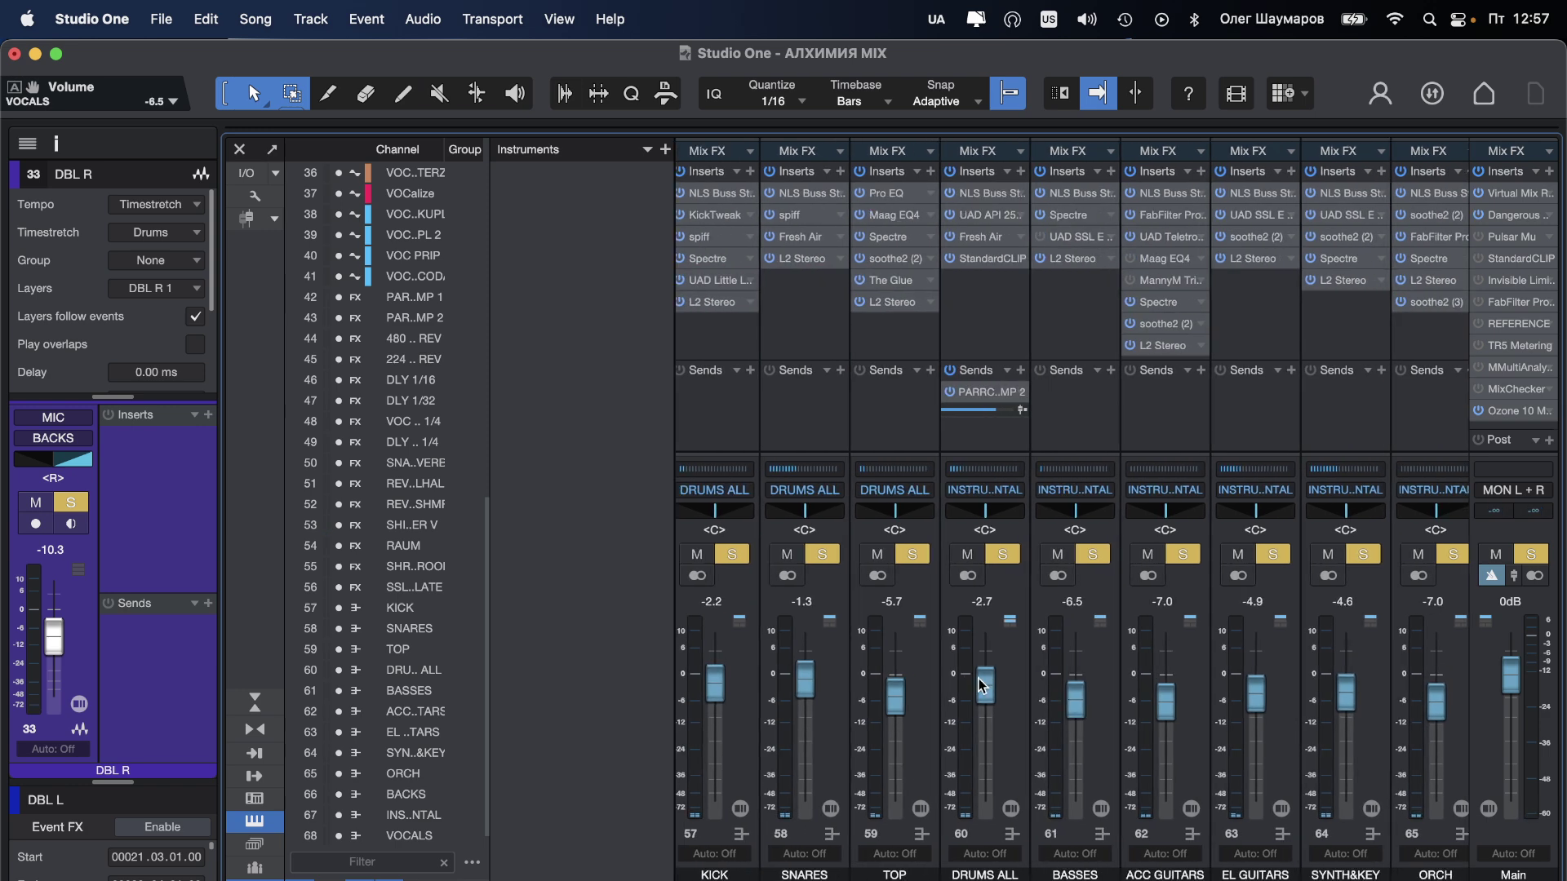
left_click_drag(986, 687, 989, 677)
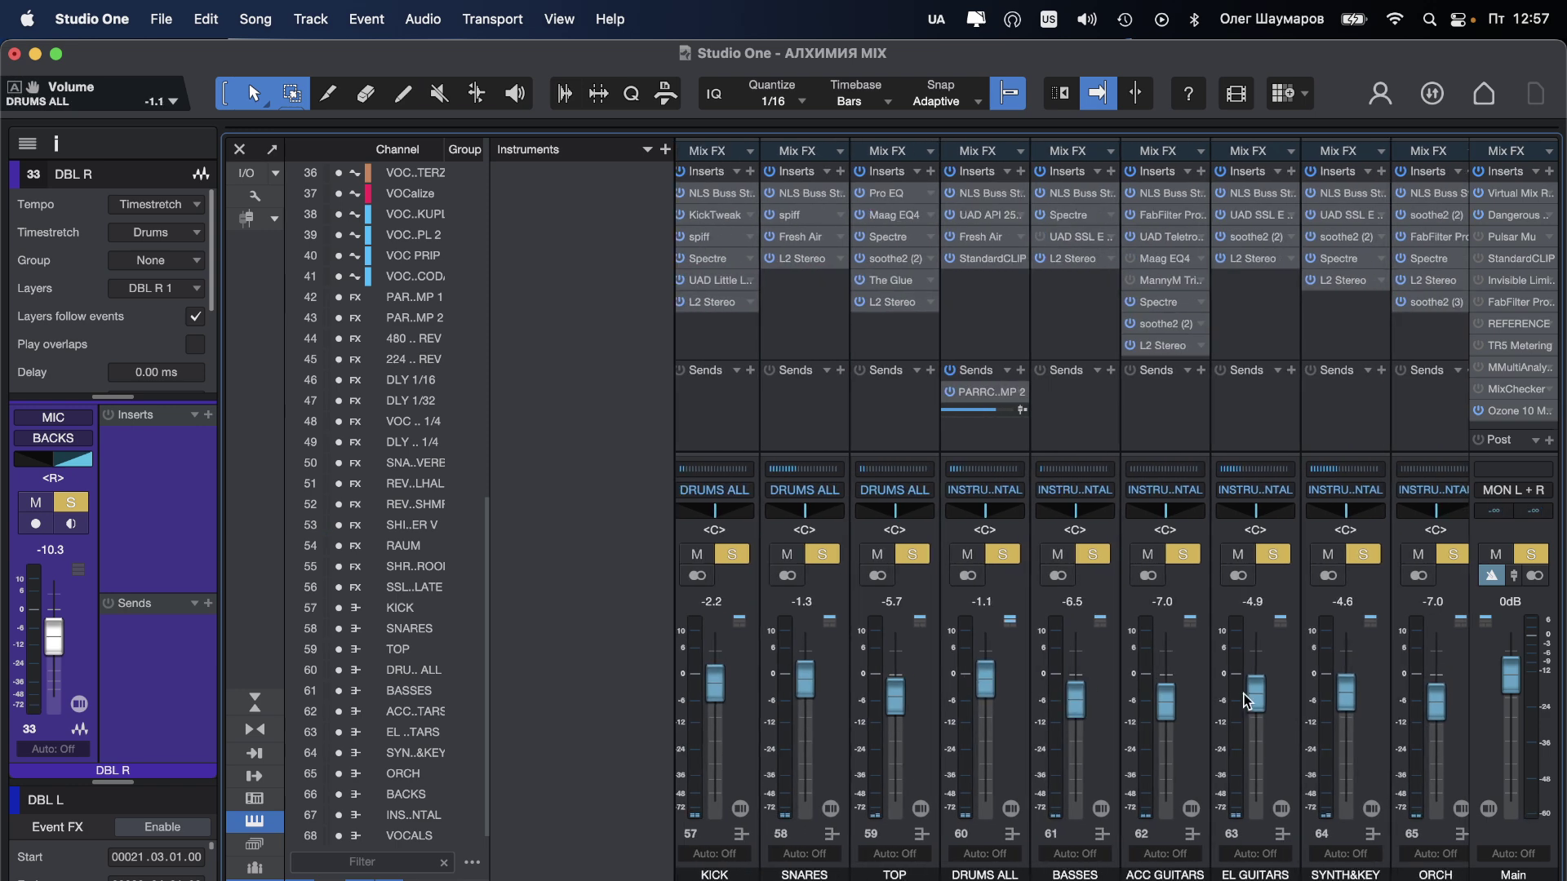
key("space")
left_click_drag(1352, 701, 1349, 706)
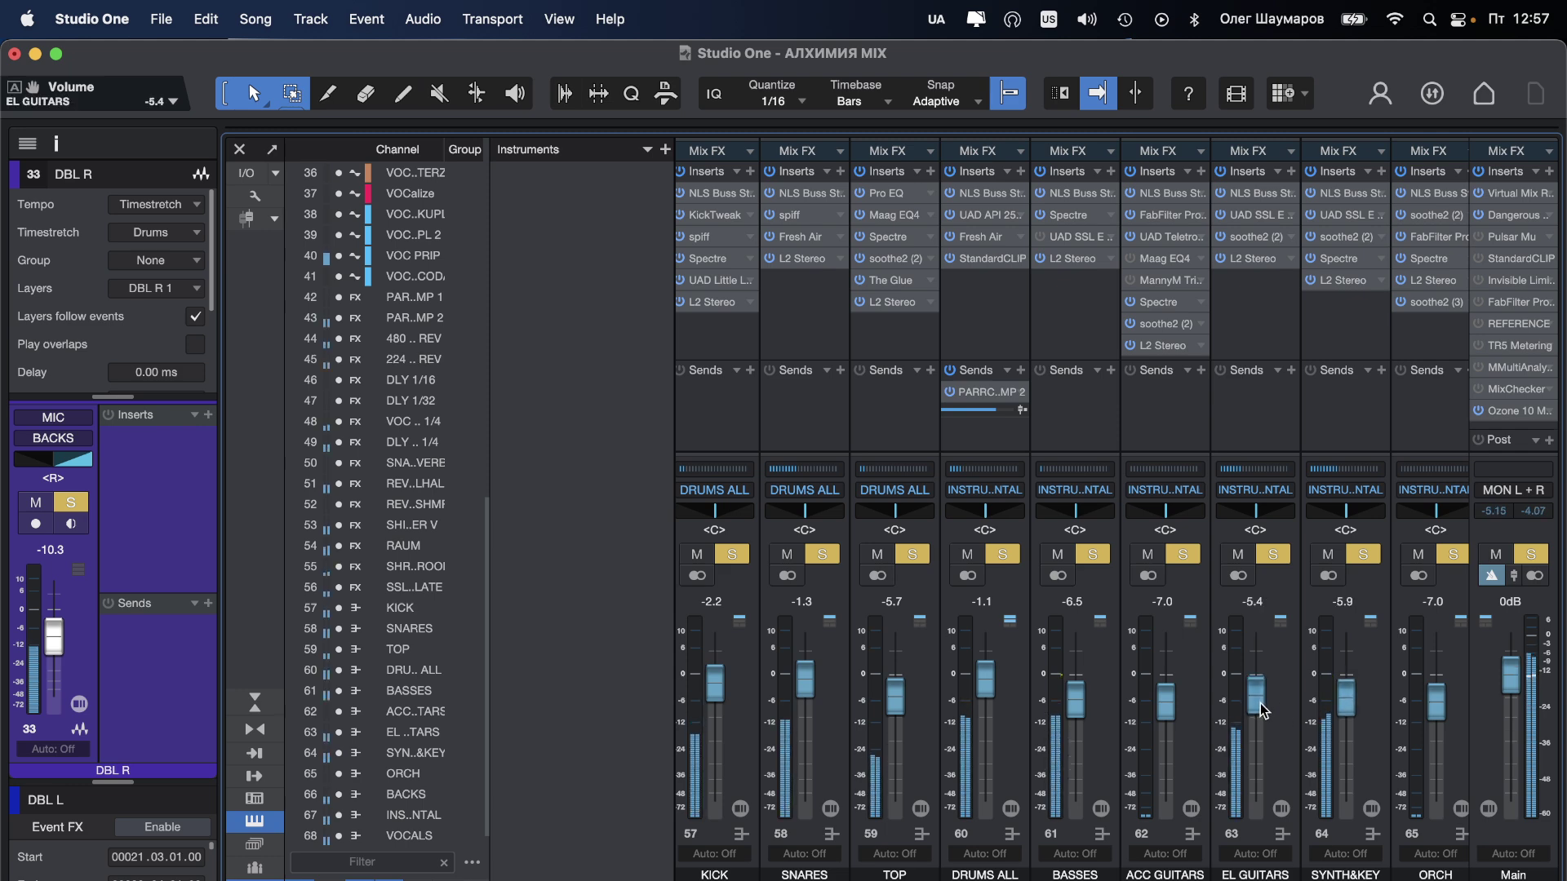
left_click_drag(1260, 704, 1343, 719)
scroll(1260, 707, "right", 4)
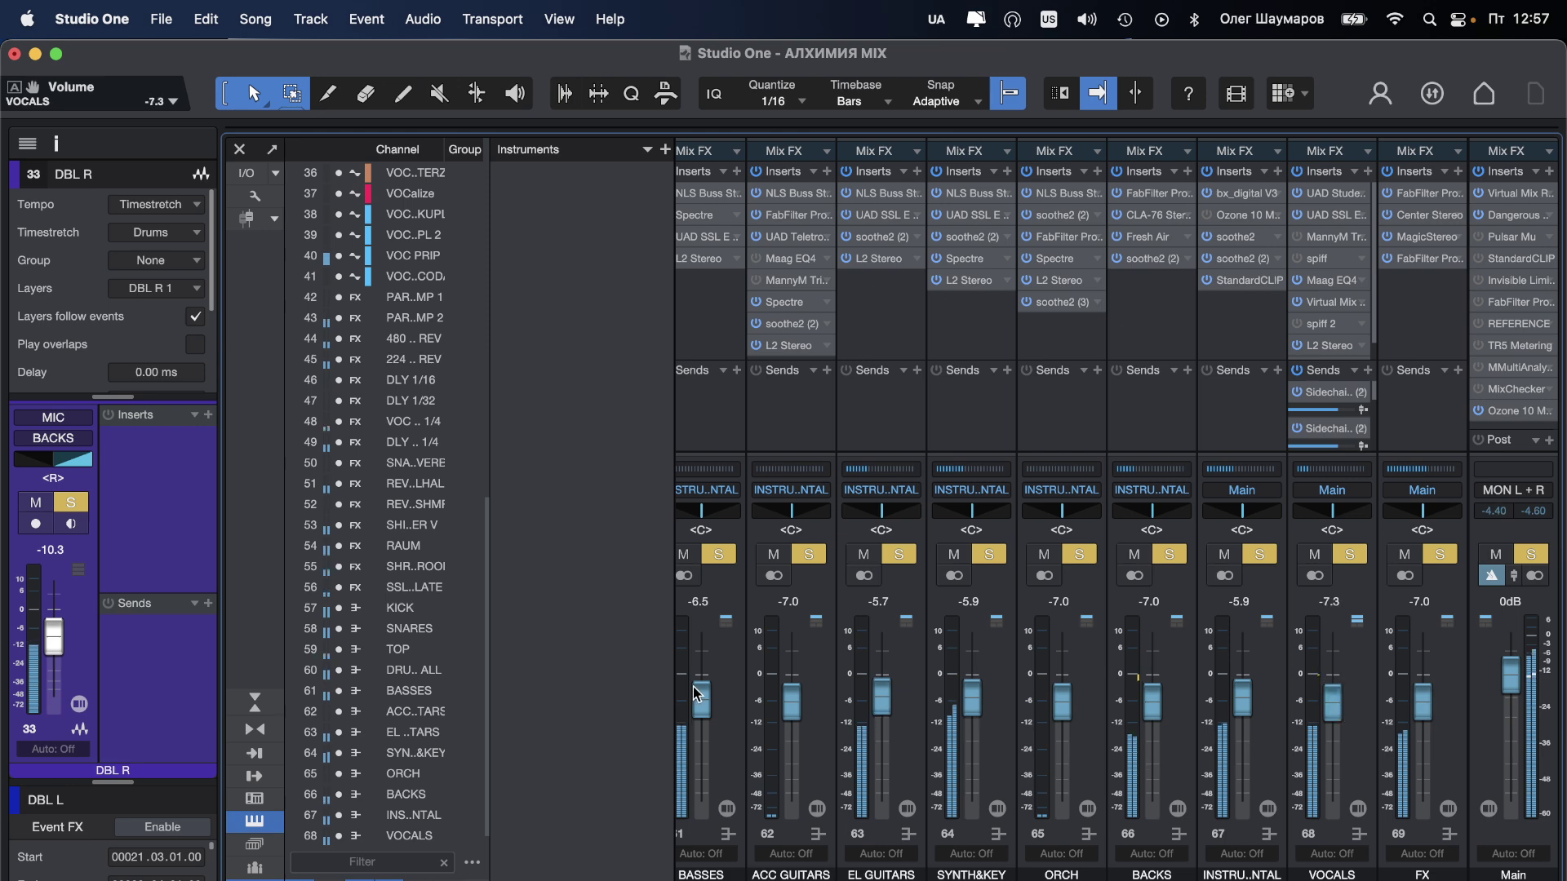
Step: Raise the volumes of BASSES to -4.3 dB, DRUMS ALL to +1.2 dB and the PARRCOMP 2 effect channel to -4.6 dB
scroll(1020, 783, "left", 4)
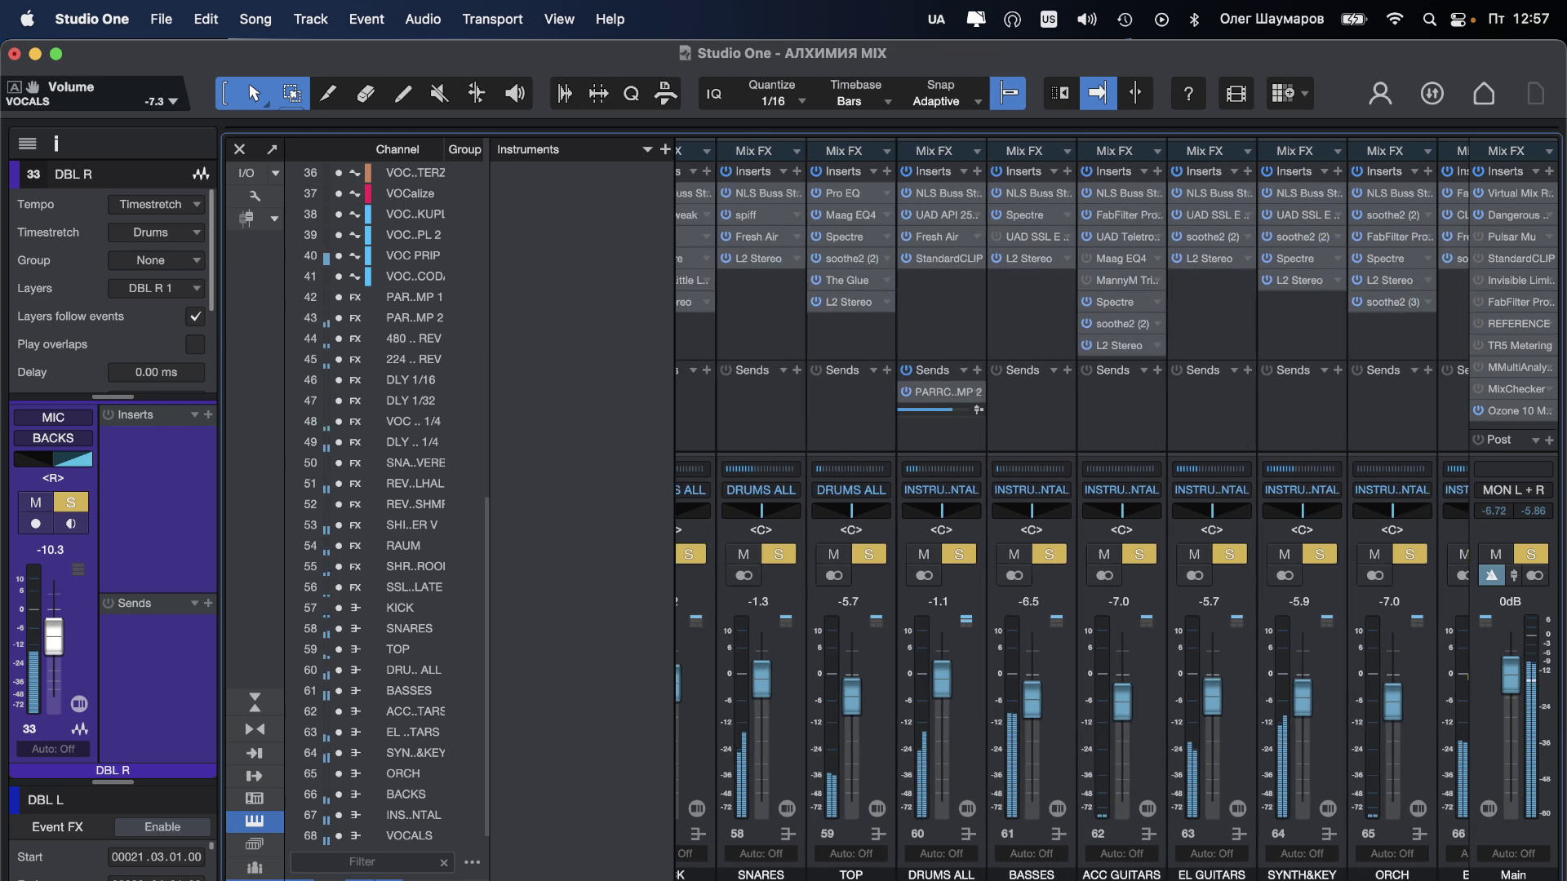
left_click_drag(1050, 700, 961, 663)
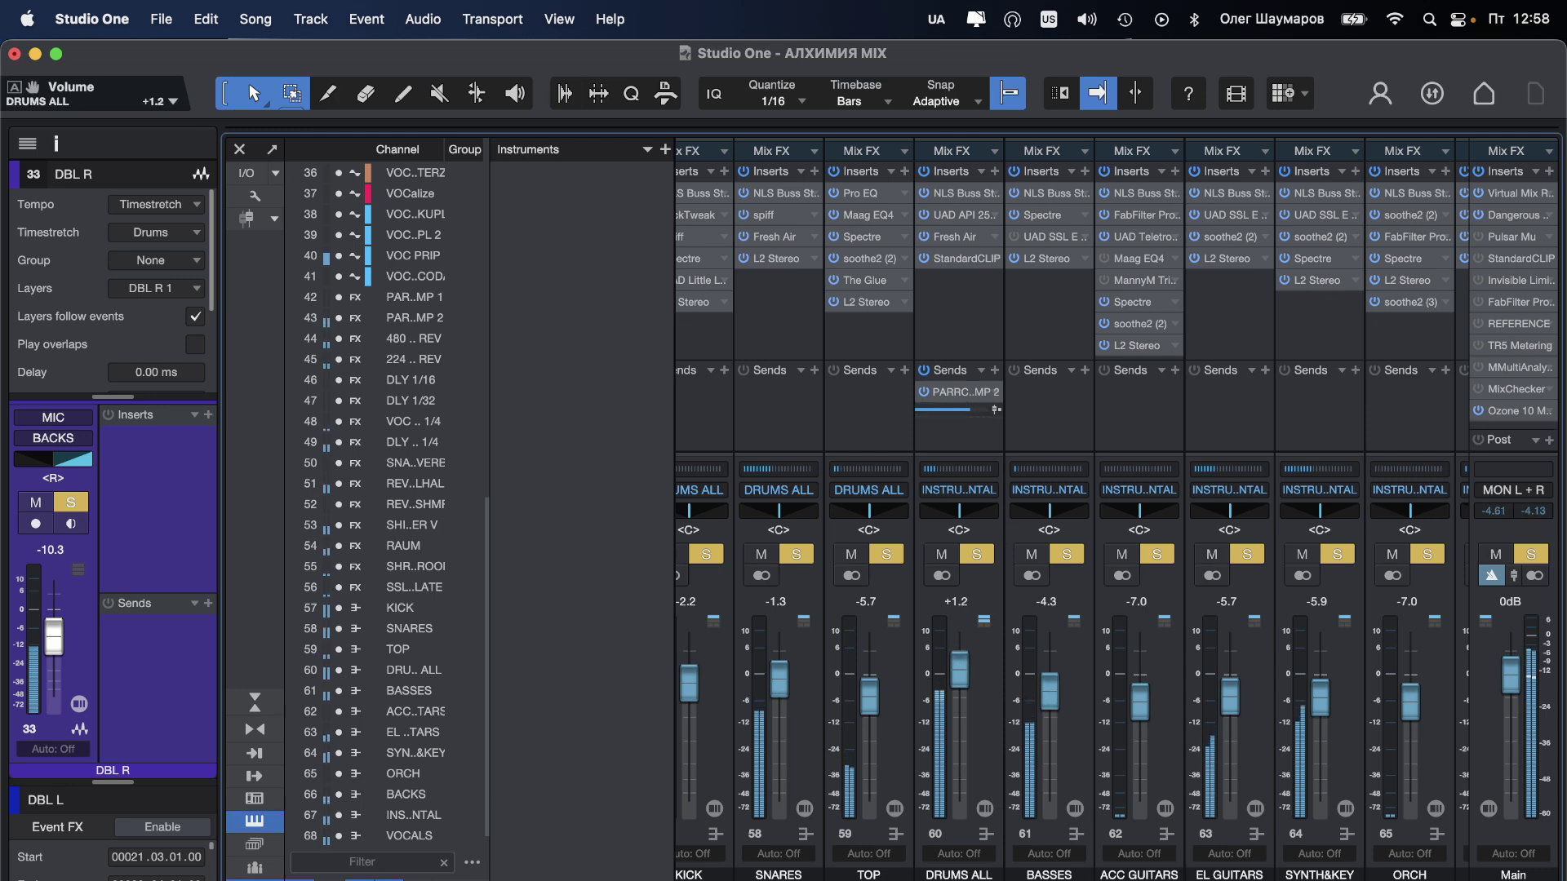
scroll(1072, 506, "left", 10)
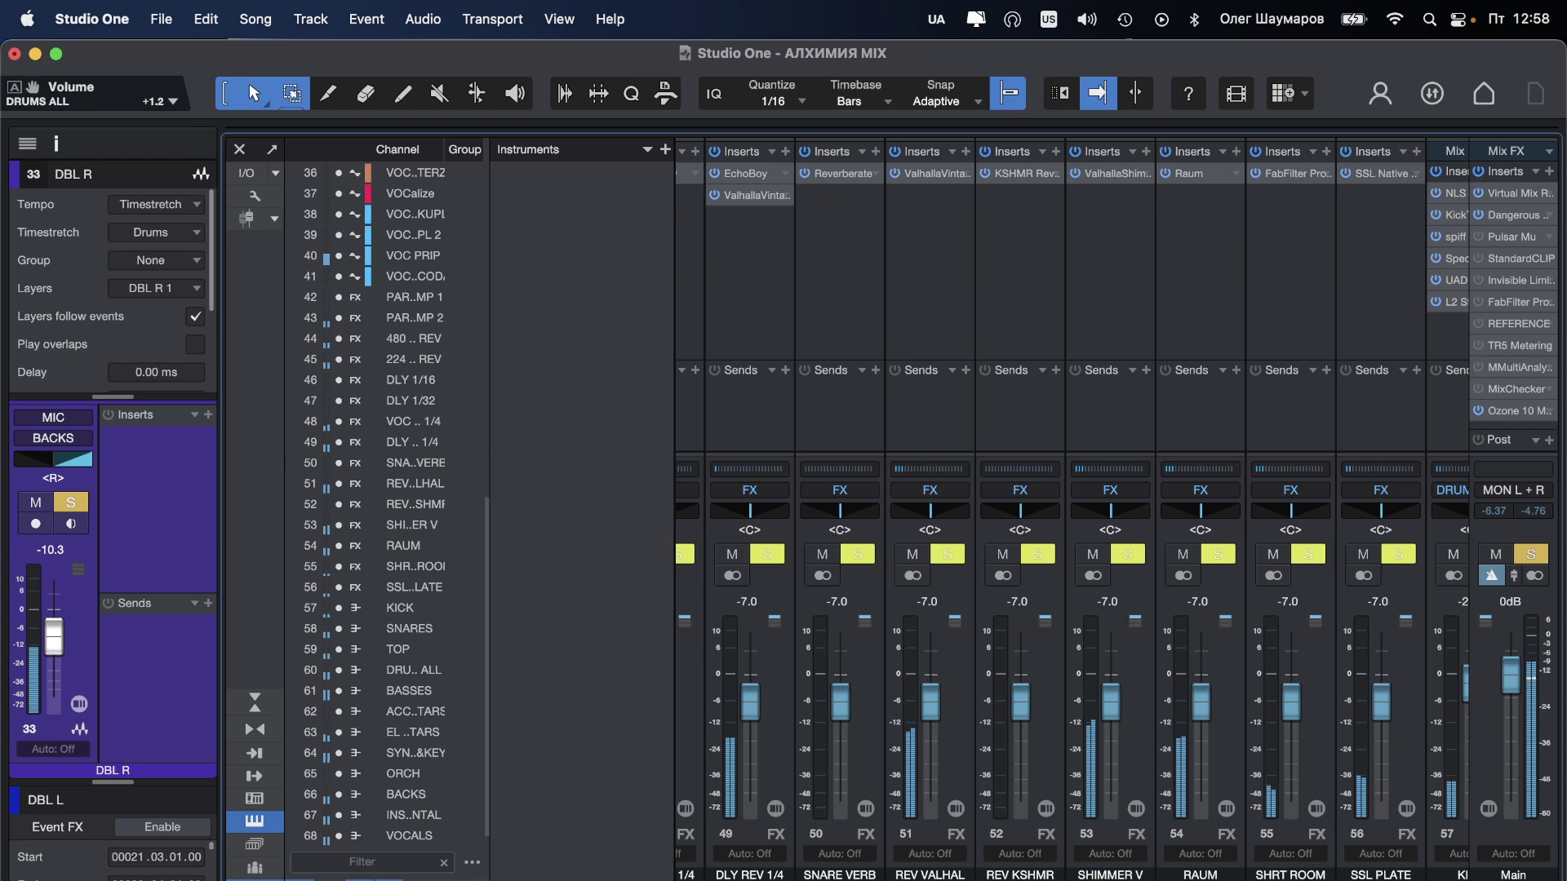
scroll(1072, 506, "left", 5)
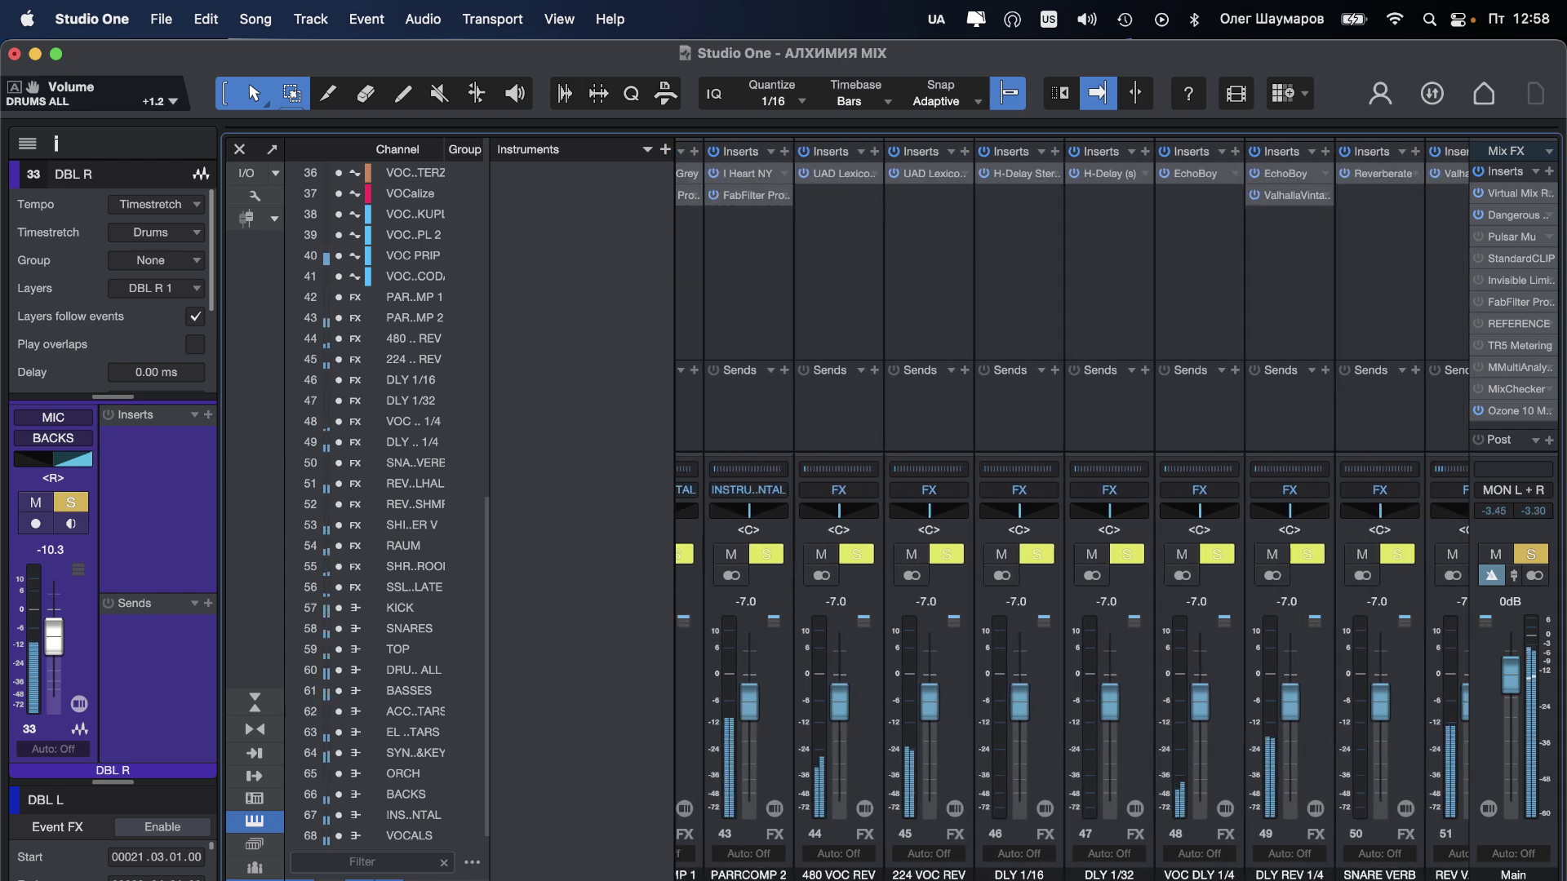
scroll(1072, 506, "left", 2)
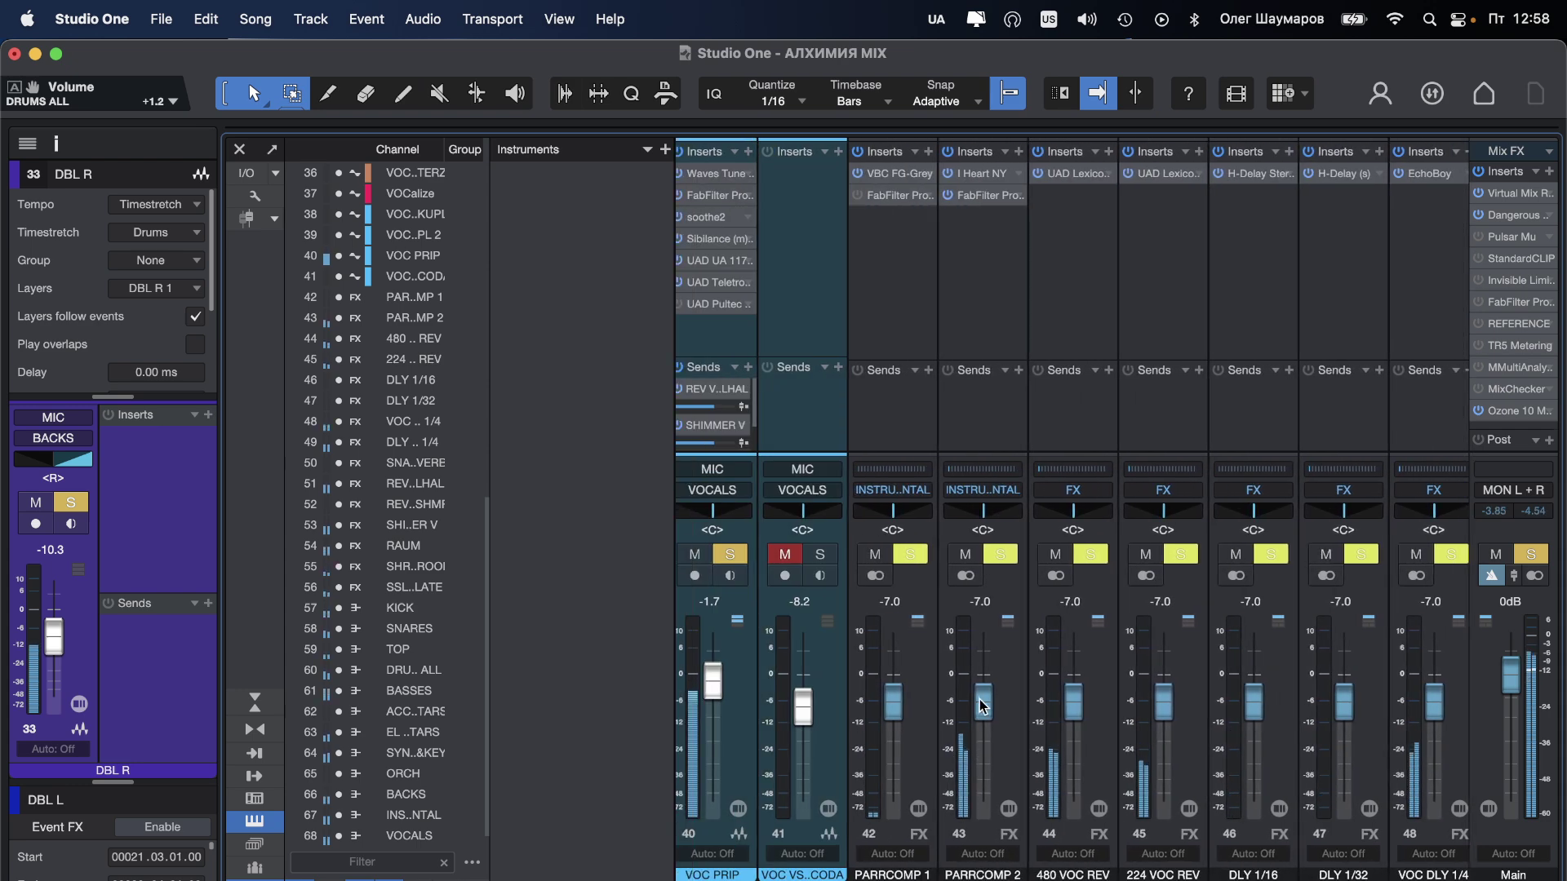
left_click_drag(984, 707, 984, 693)
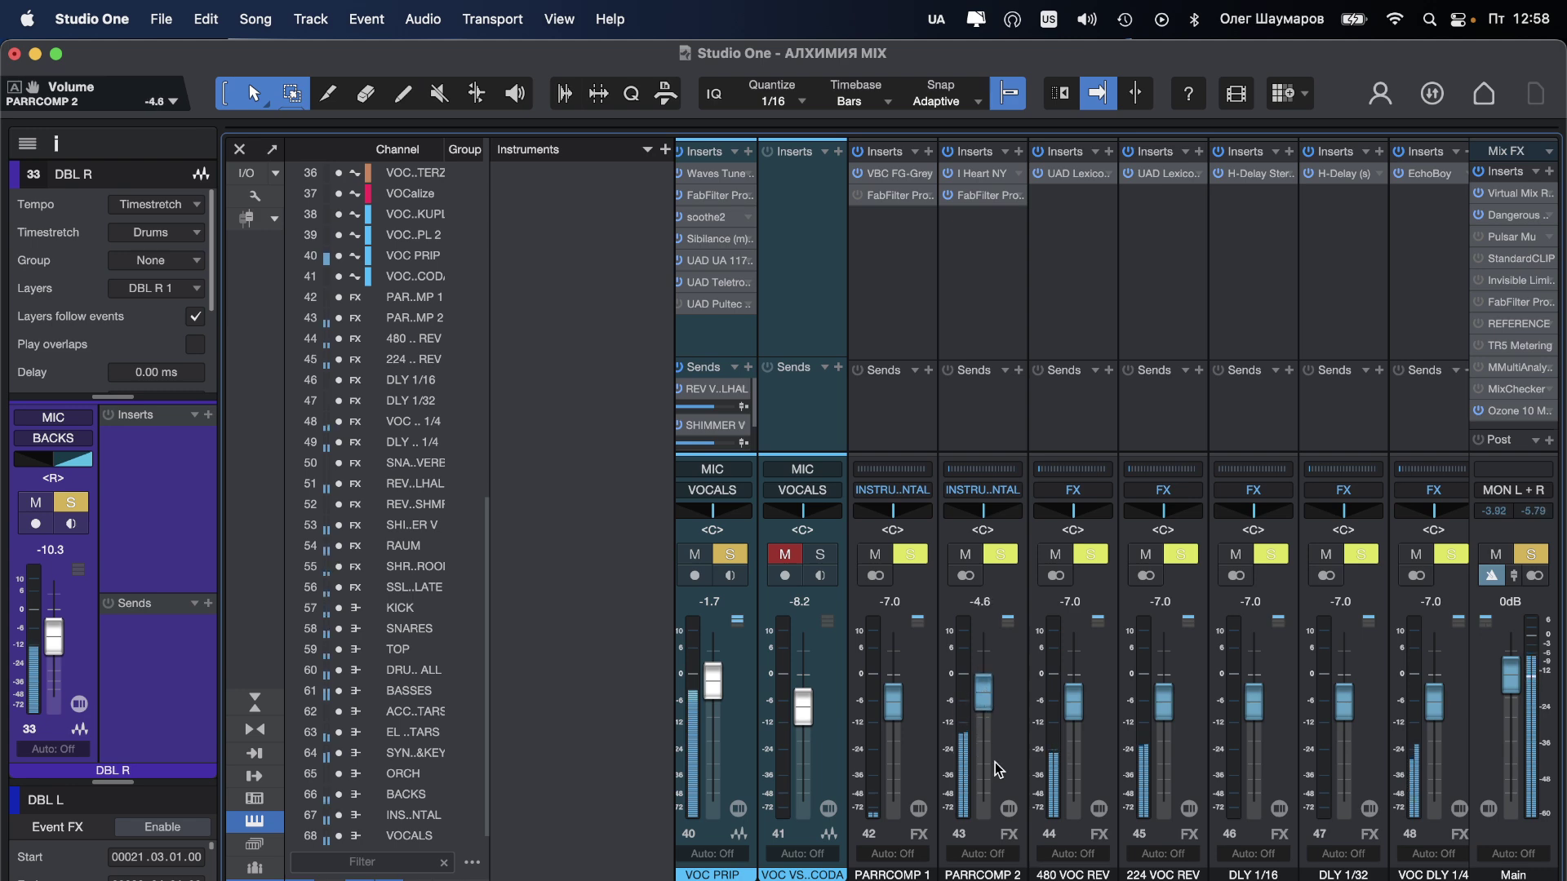
Step: Select the VOC PRIP track in the arrangement and set its REV VALHAL send level to -5.6 dB
scroll(1073, 506, "right", 10)
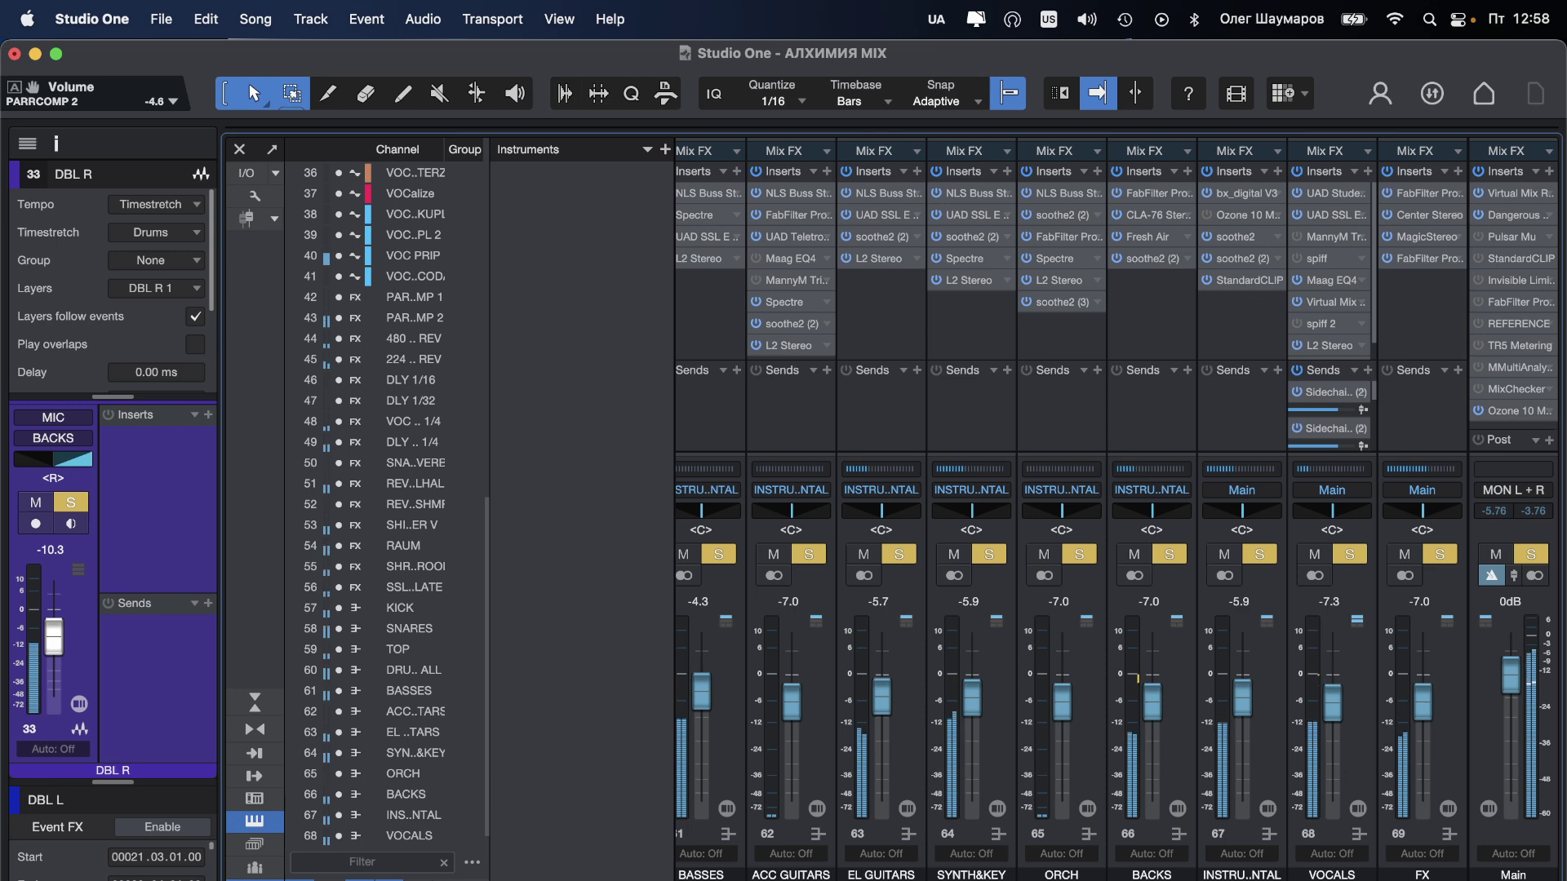
key("F3")
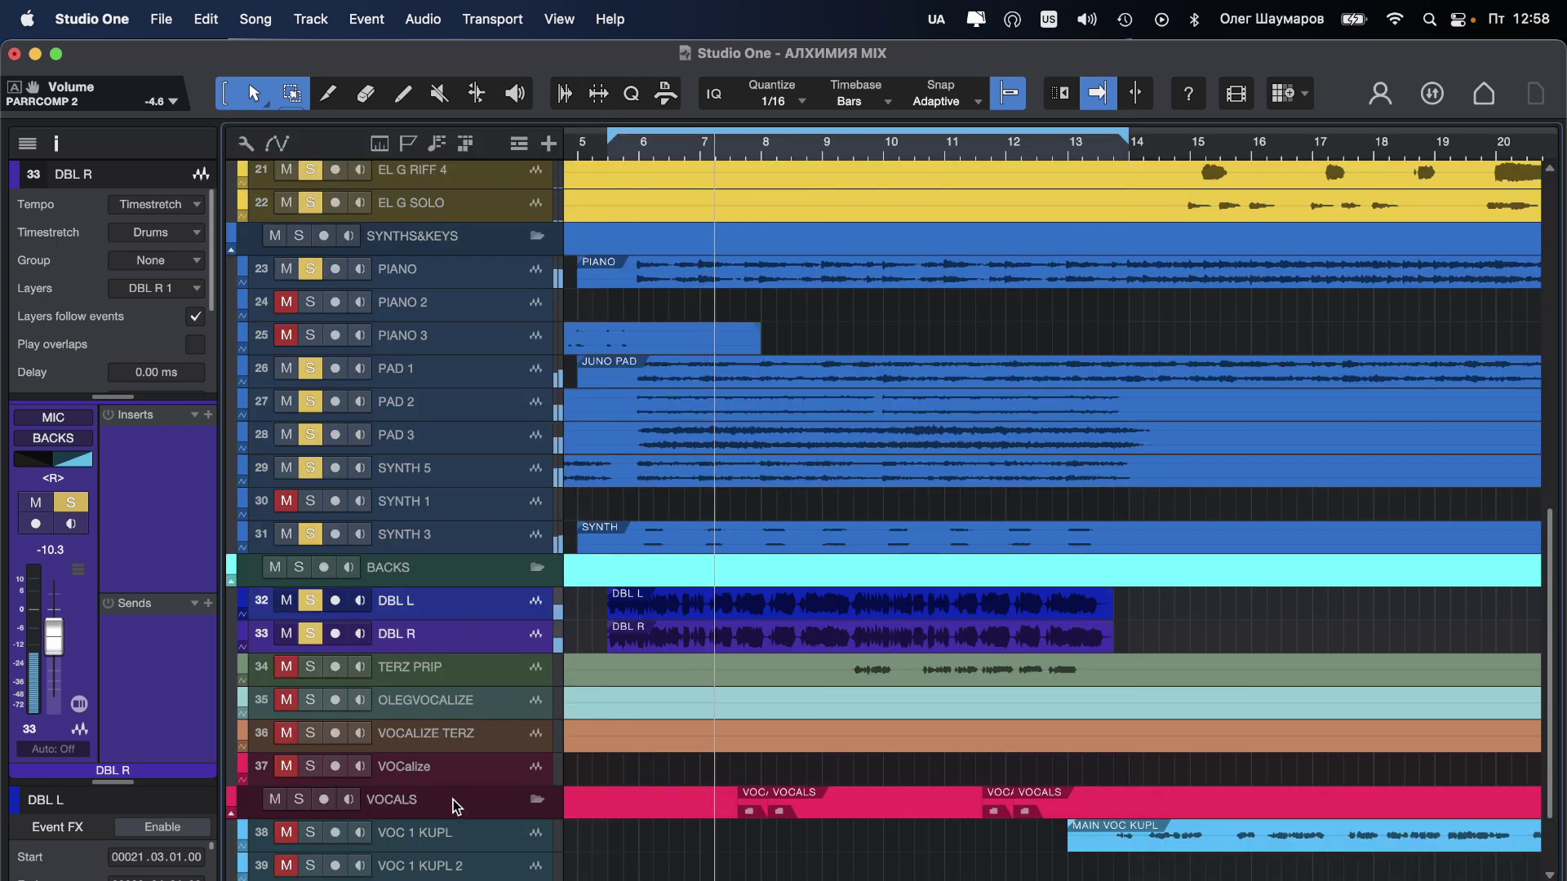
scroll(453, 796, "down", 3)
left_click(453, 790)
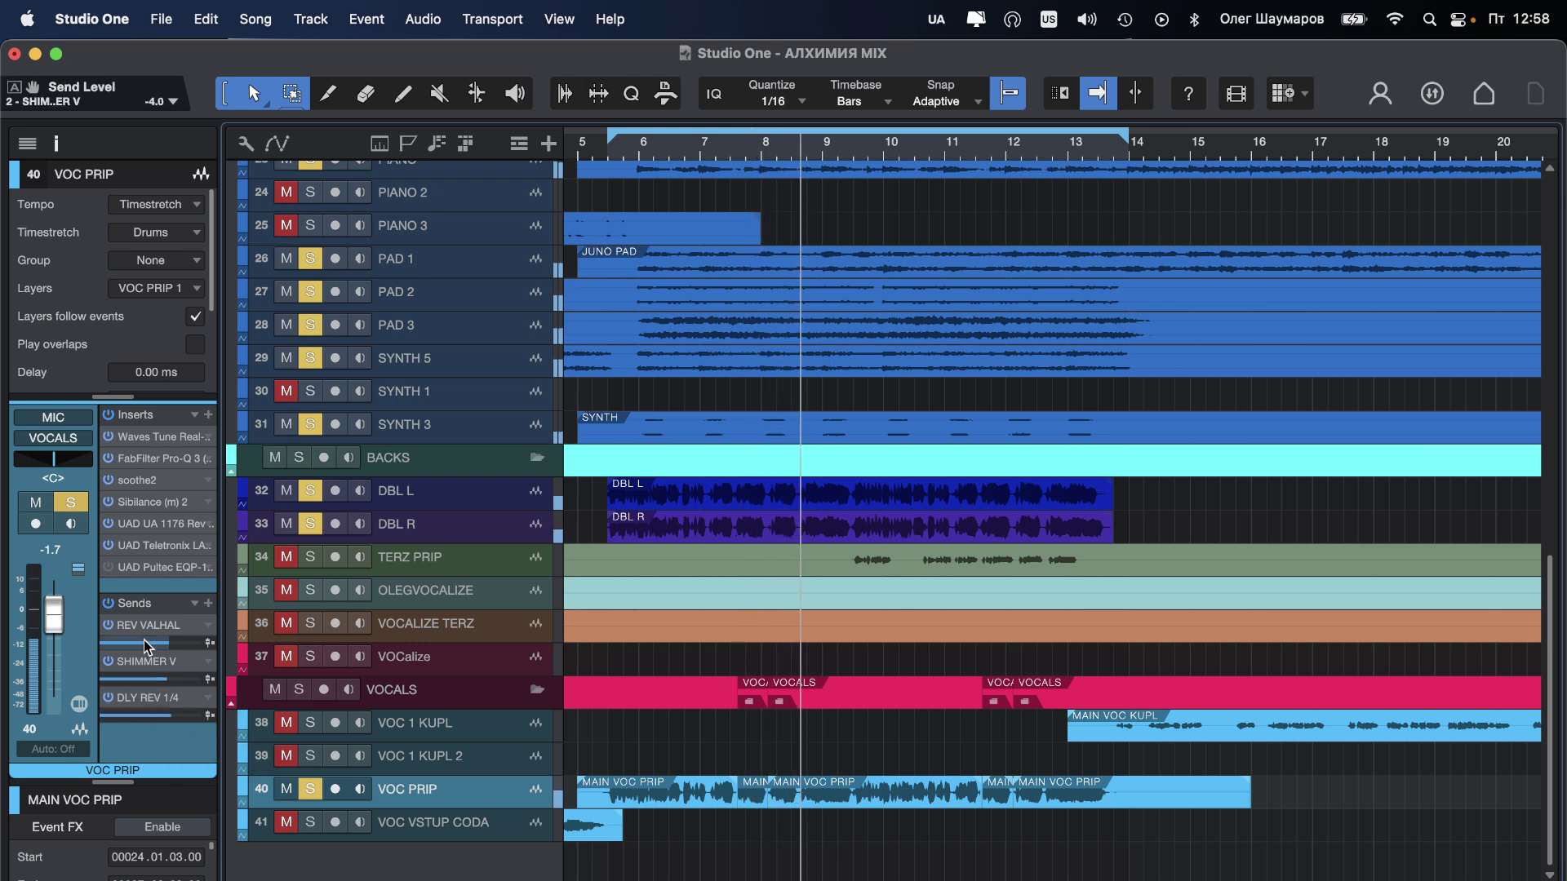
mouse_move(144, 645)
left_click_drag(143, 644, 139, 647)
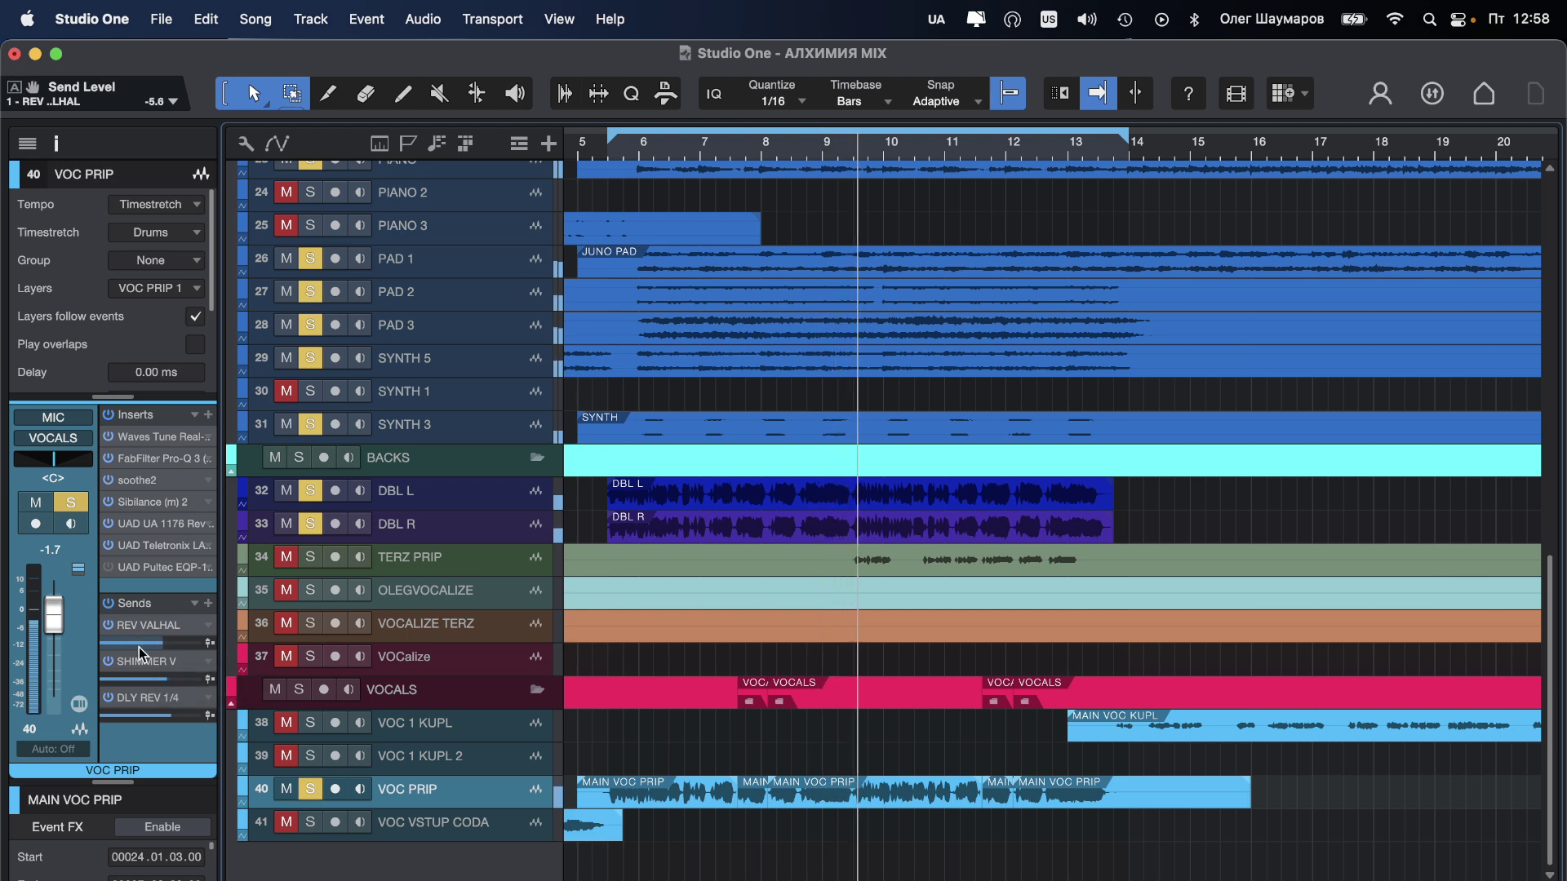
Step: Capture a new Apply To spectrum of the playing mix in Main's Ozone 10 Match EQ and disable the plug-in
key("F3")
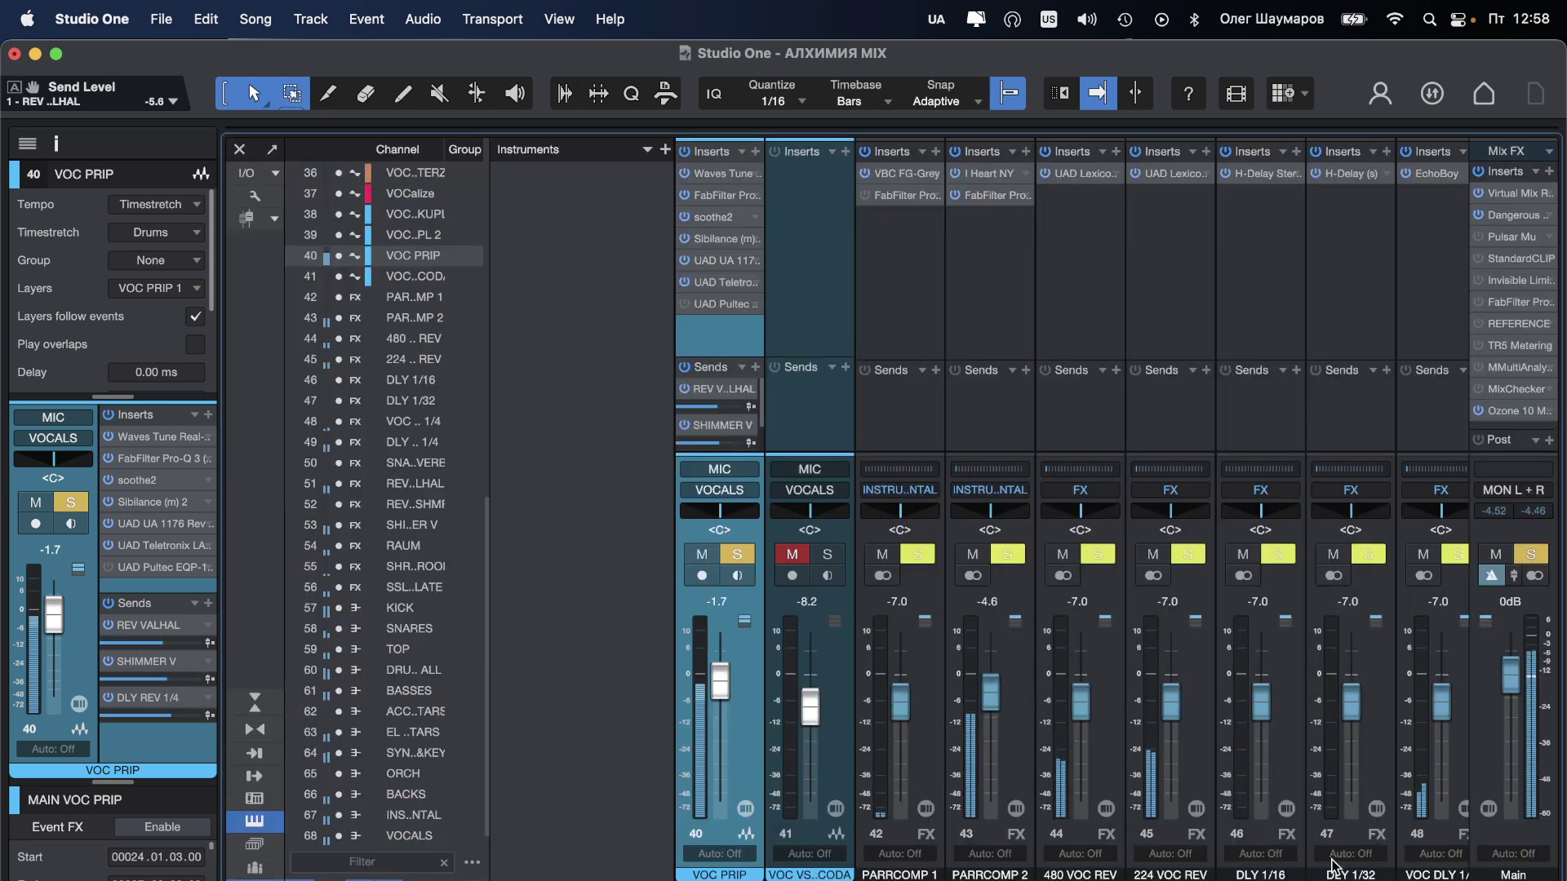
scroll(1072, 506, "right", 10)
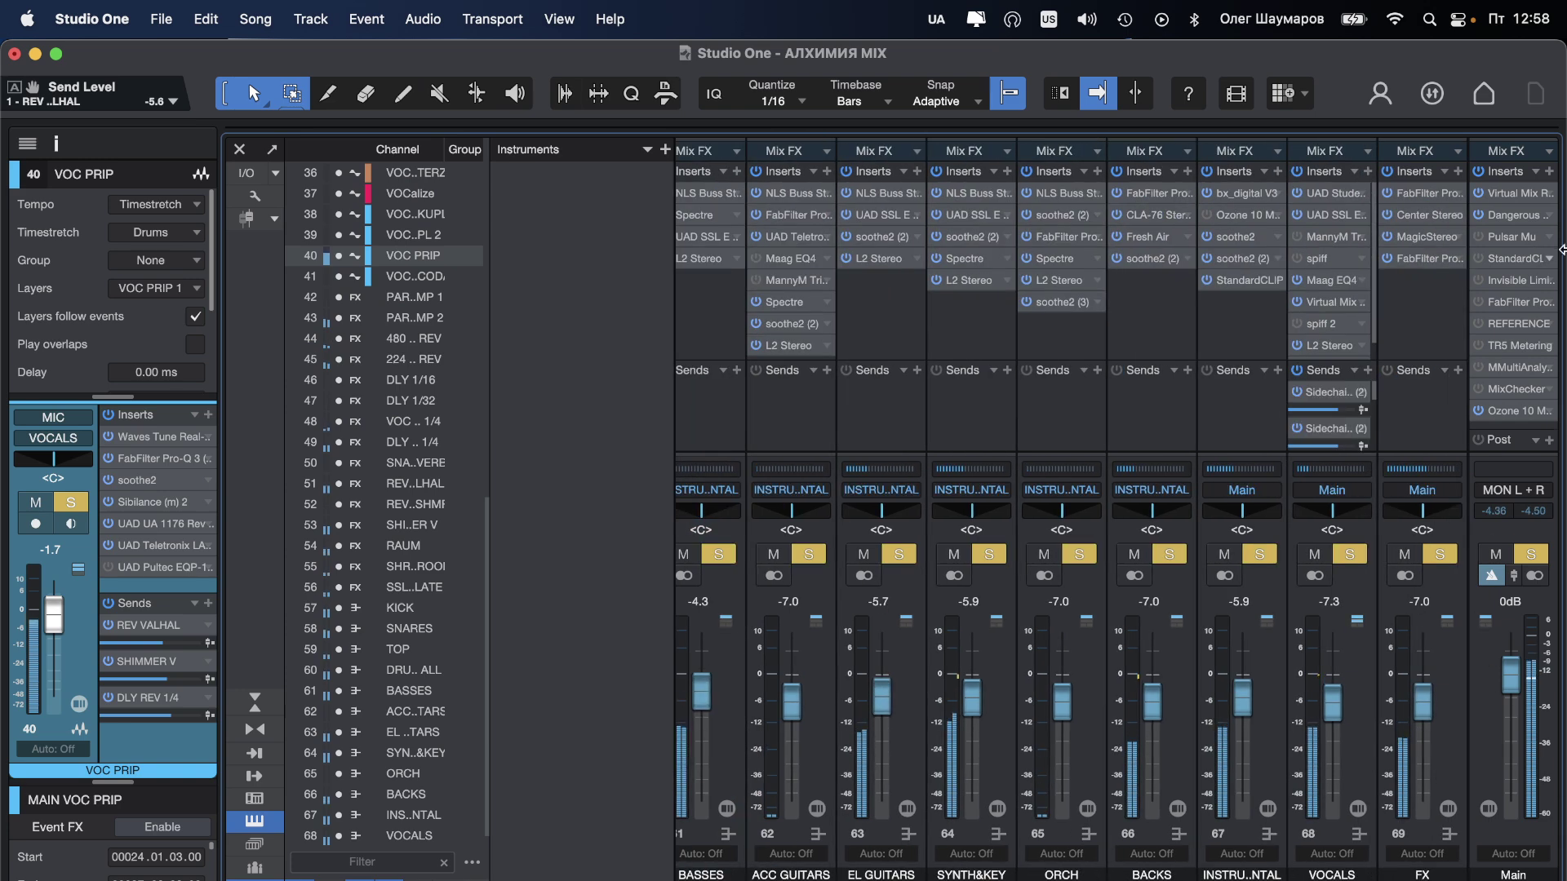
left_click(1515, 411)
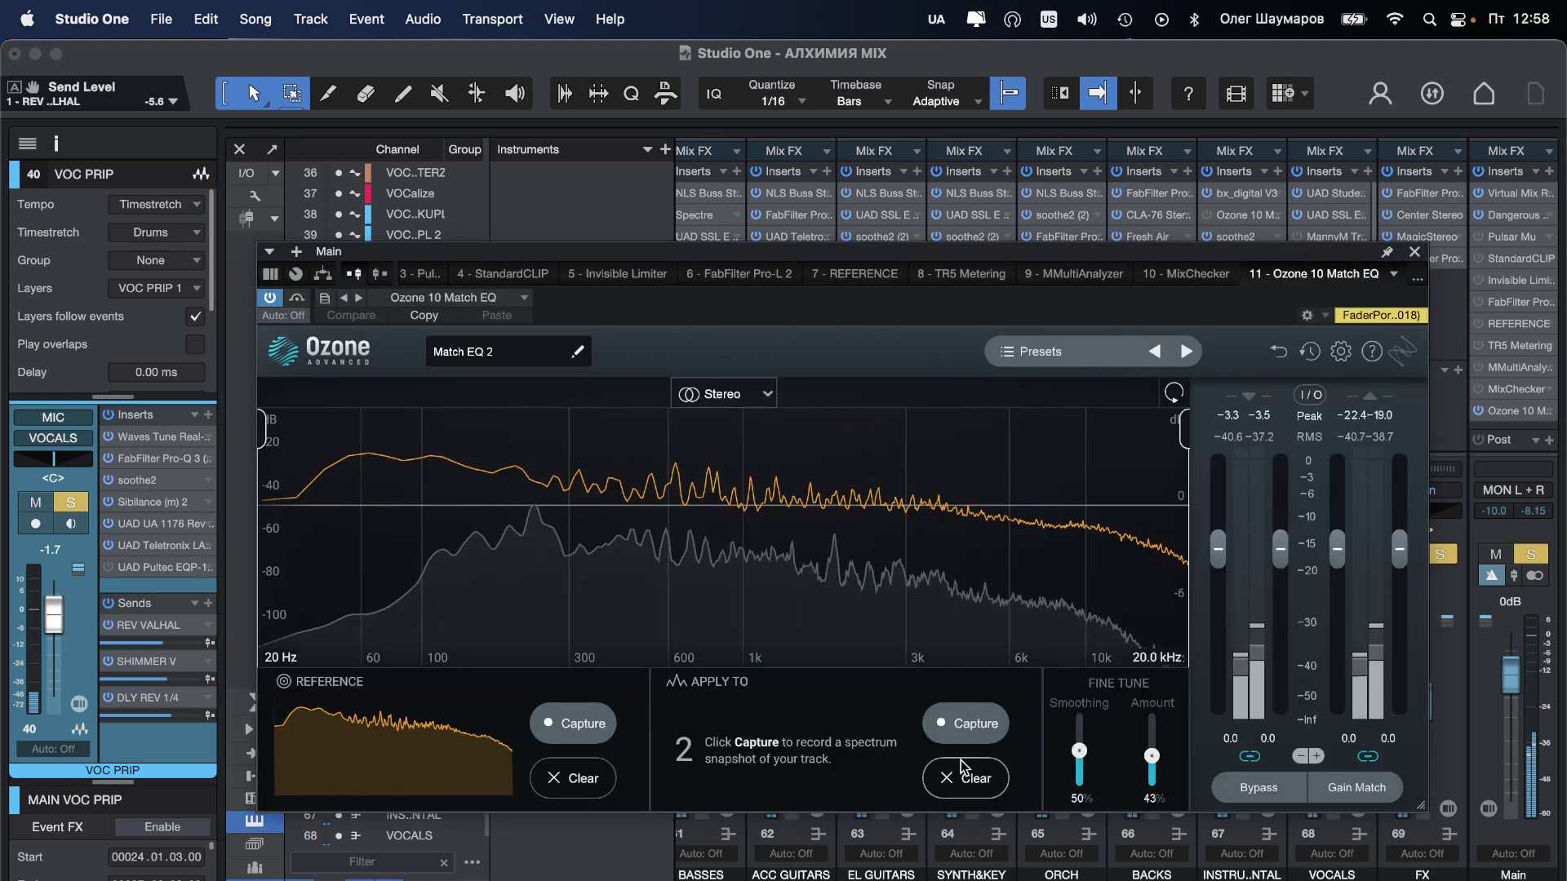
left_click(970, 725)
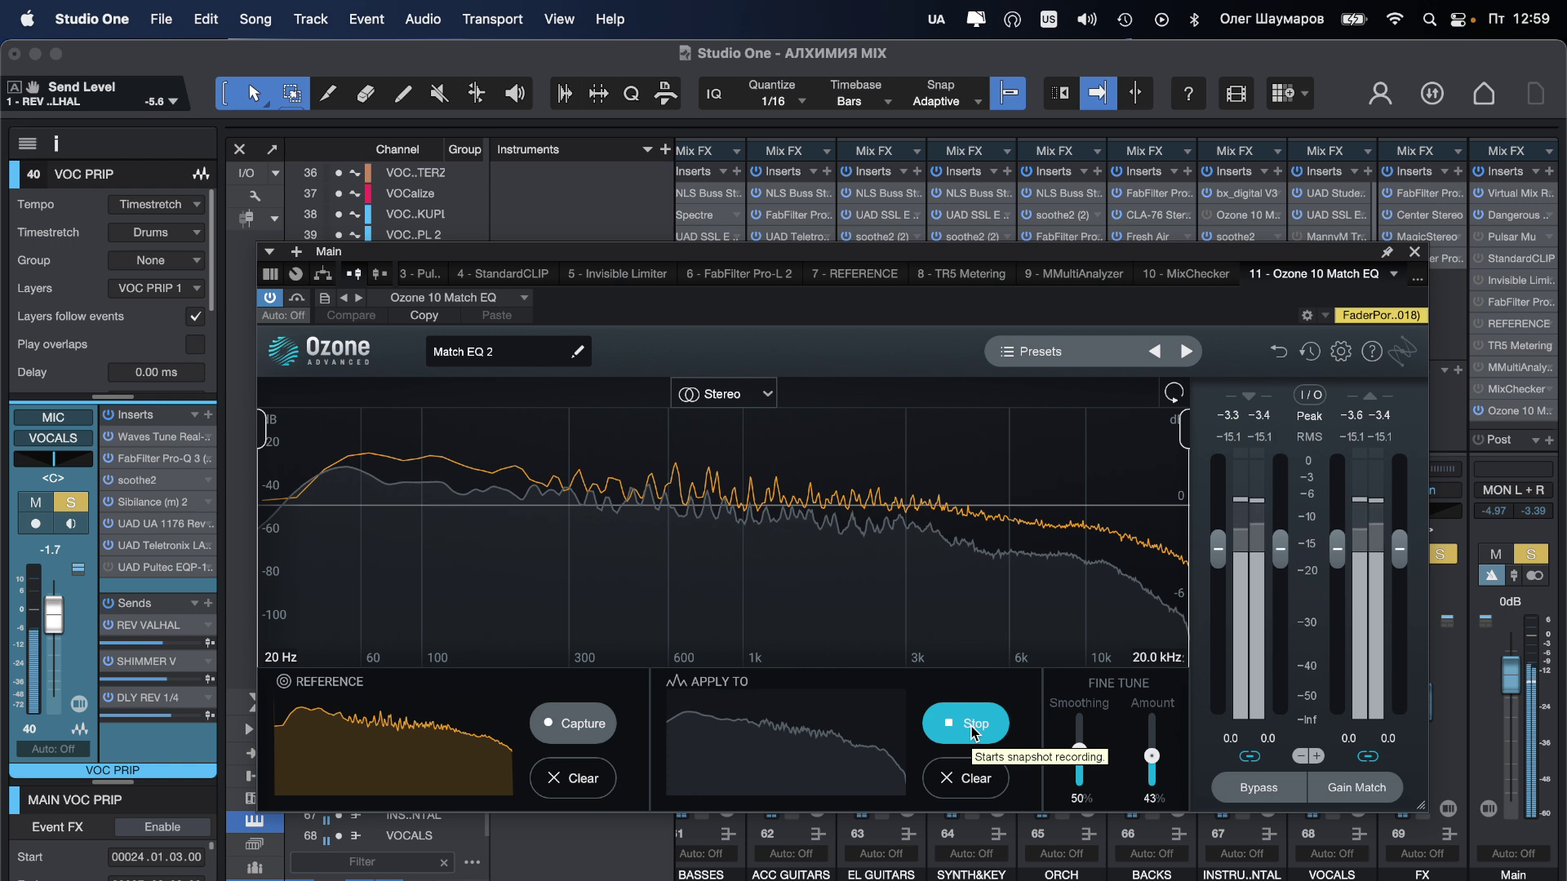
left_click(971, 726)
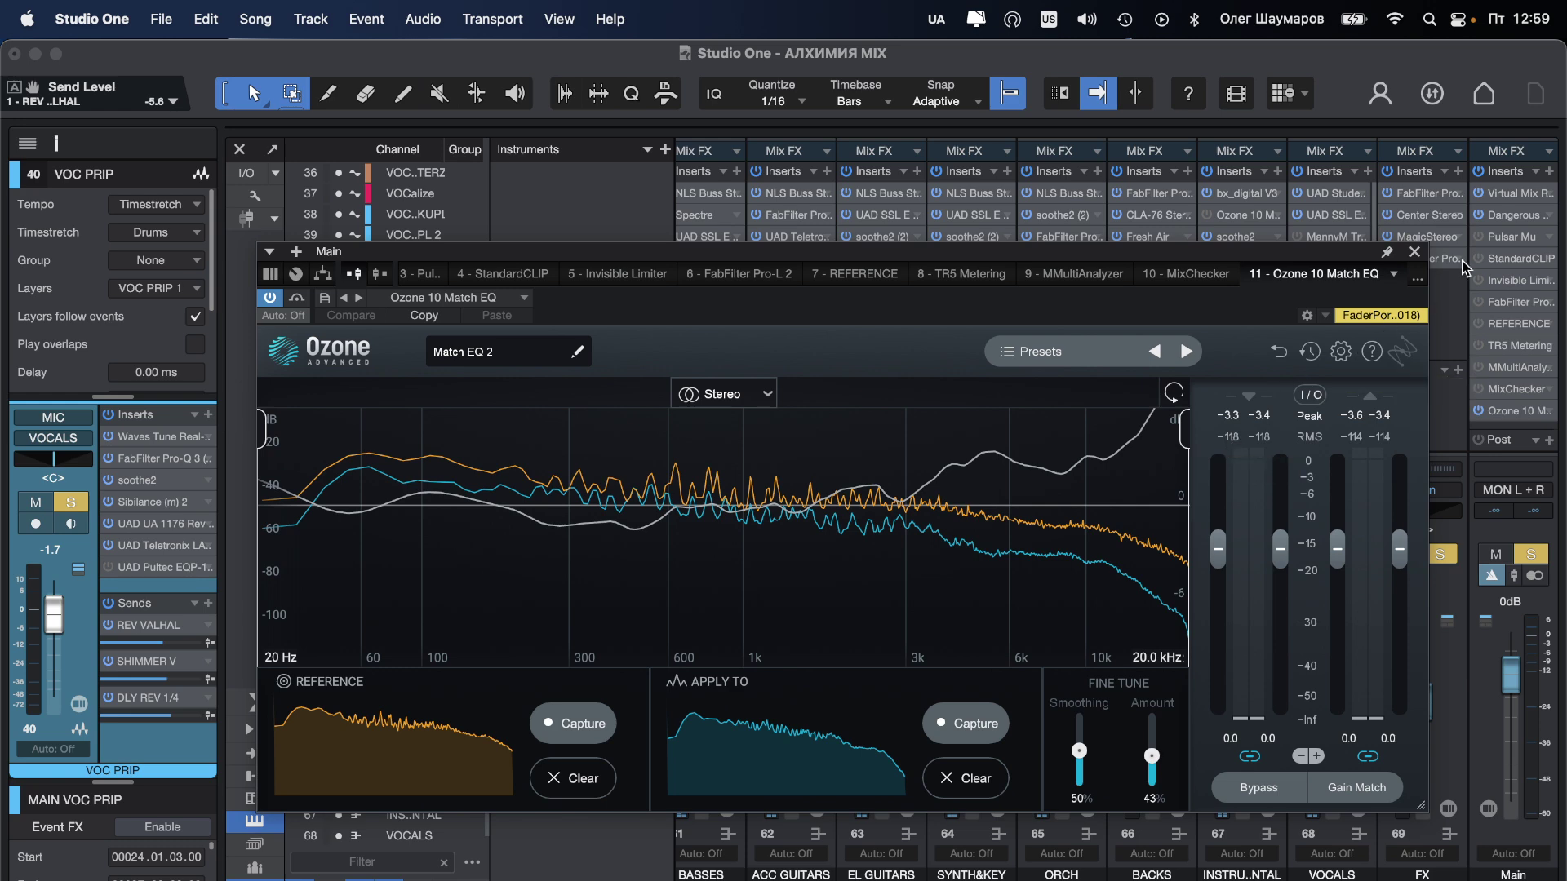
left_click(1416, 253)
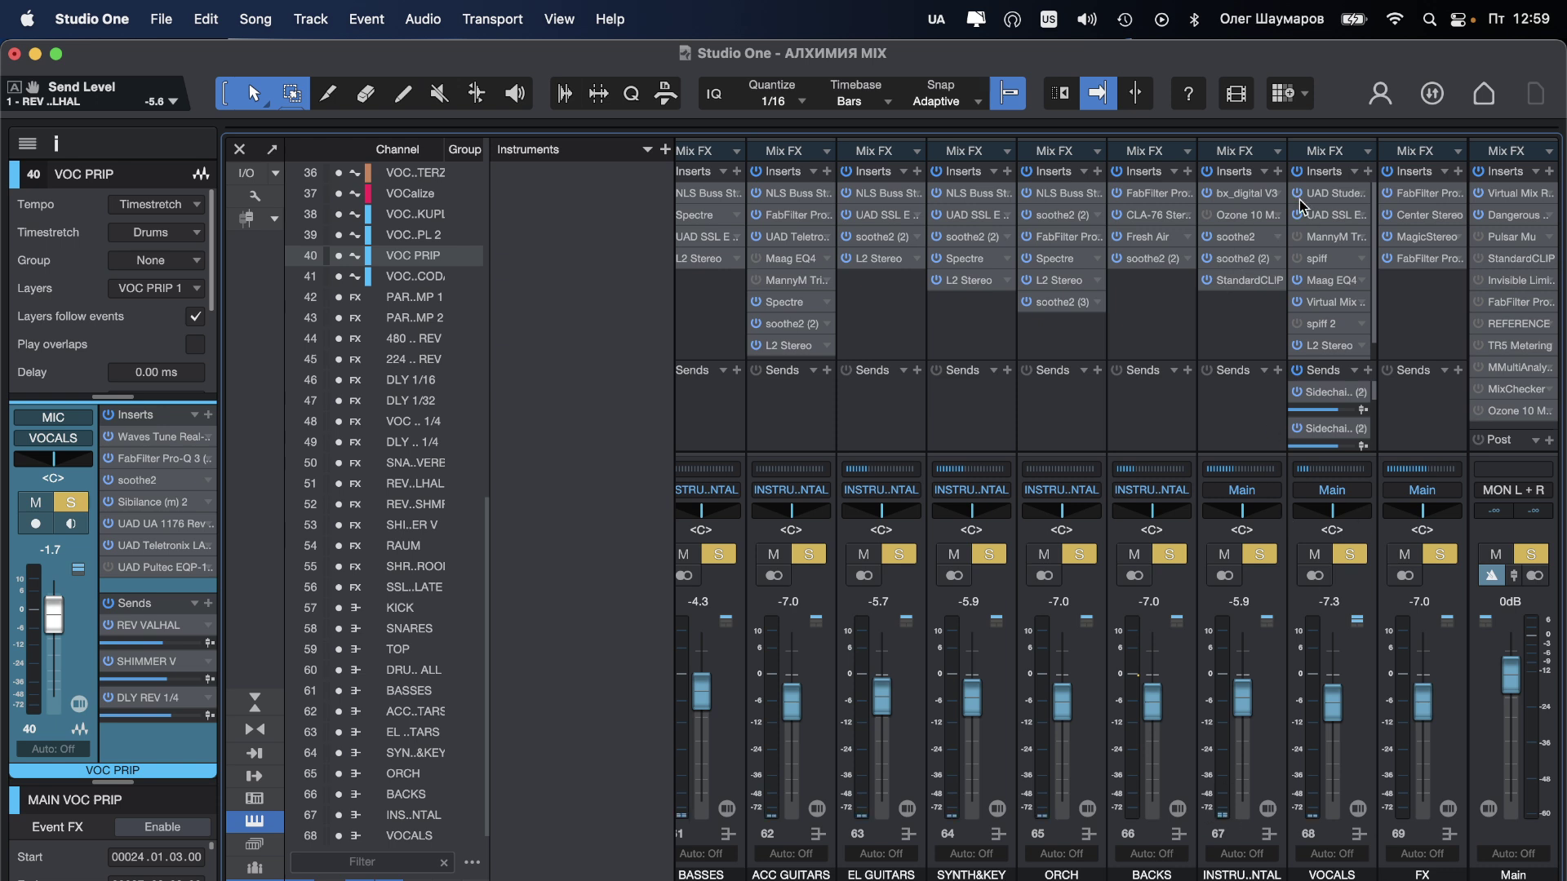
Step: Review the Ozone 10 Match EQ on the INSTRUMENTAL bus and remove it from the inserts
left_click(1237, 216)
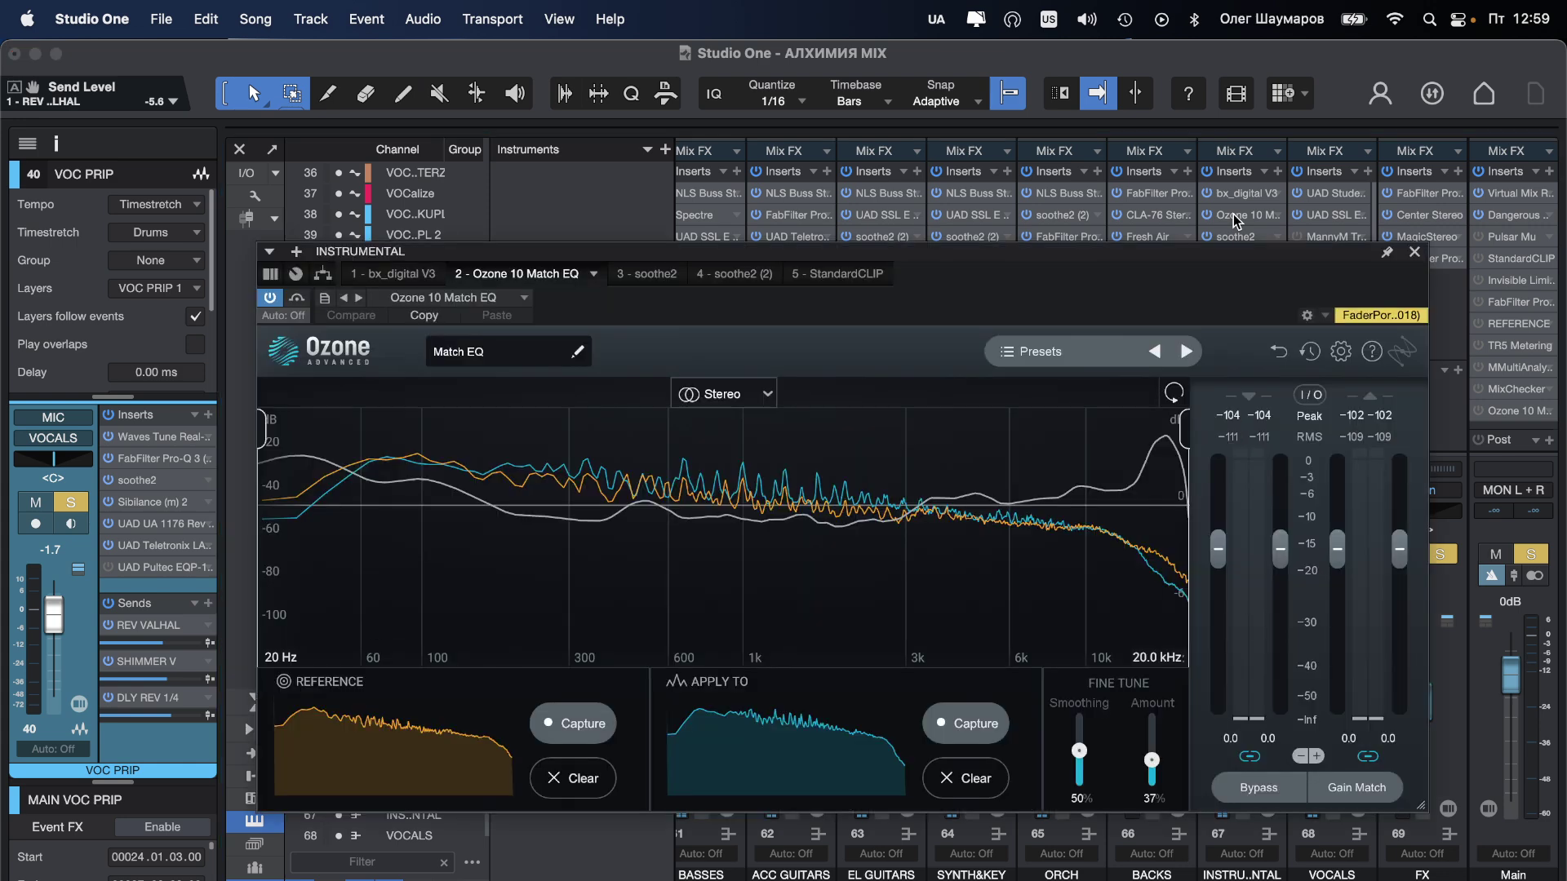
left_click(1415, 254)
left_click(1275, 214)
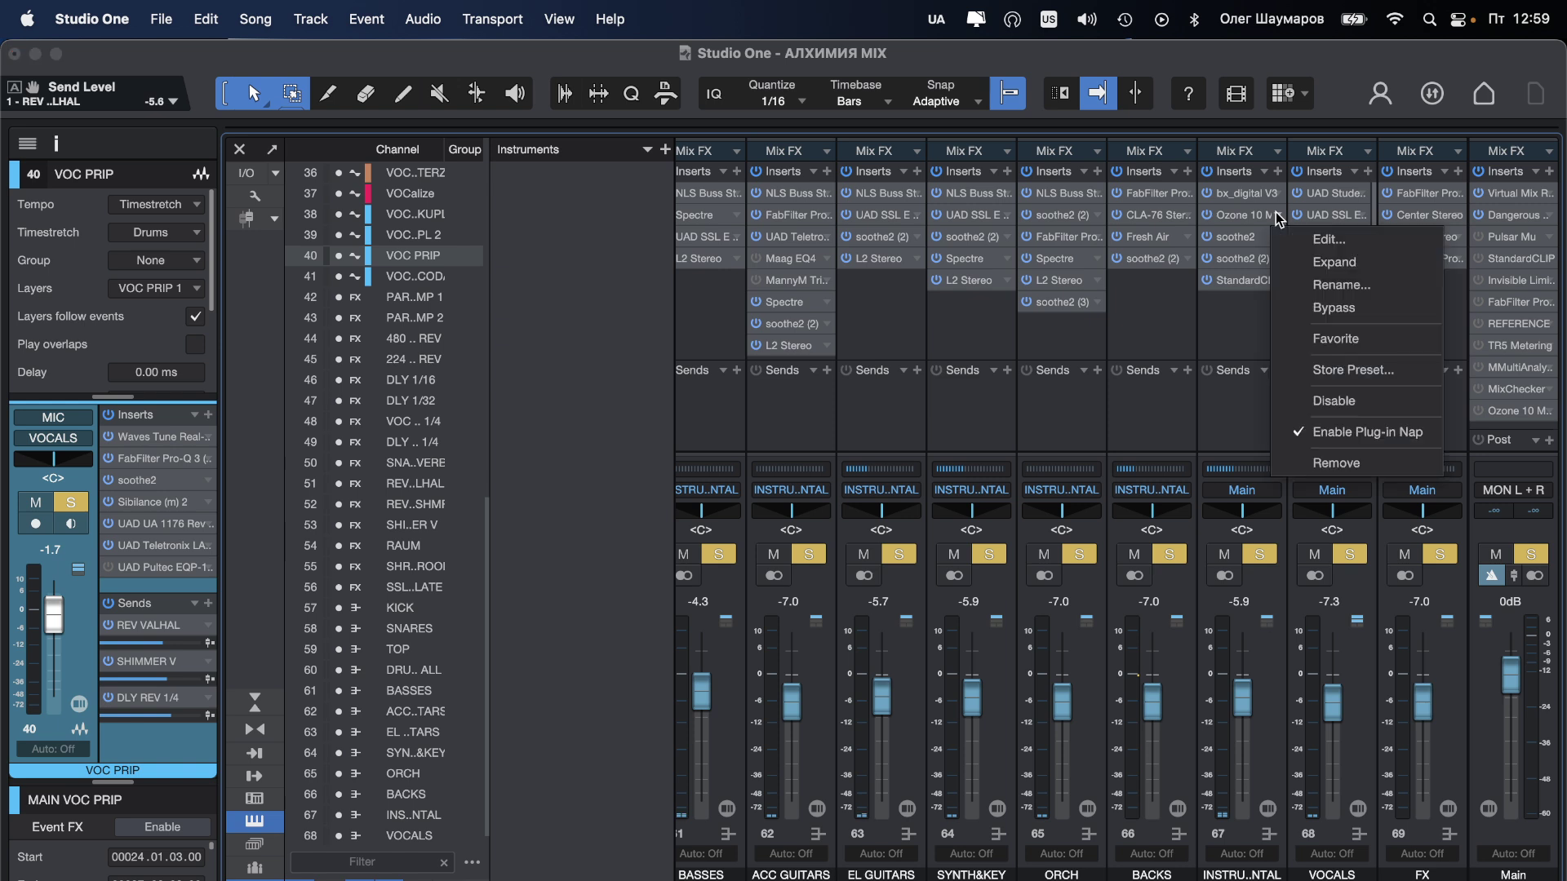
left_click(1313, 465)
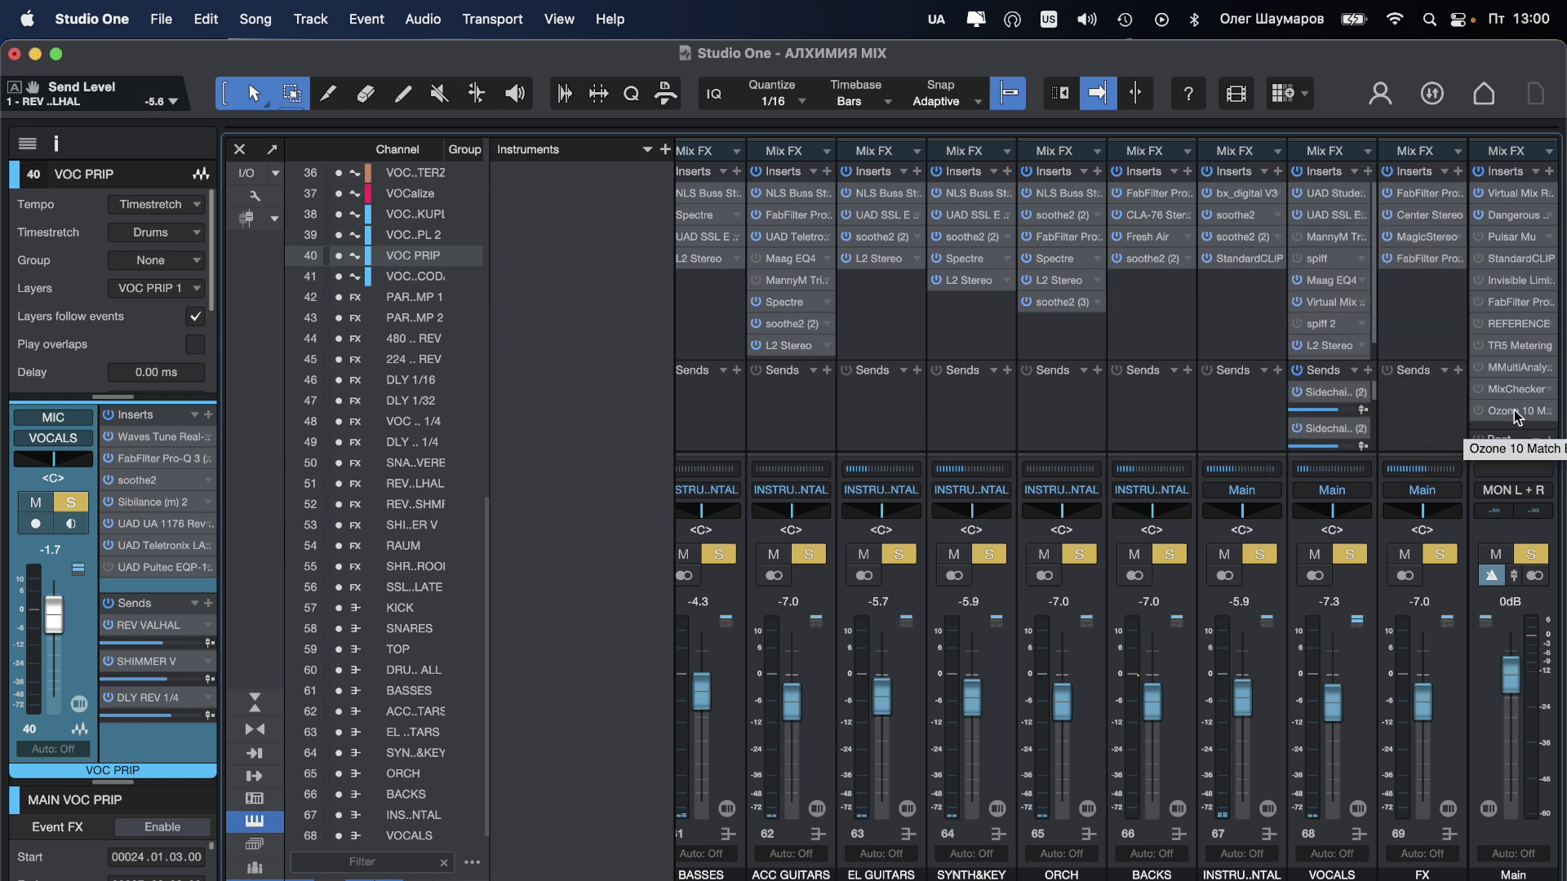
Step: Copy Main's Ozone 10 Match EQ to the INSTRUMENTAL bus and place it before StandardCLIP
left_click_drag(1514, 410, 1242, 293)
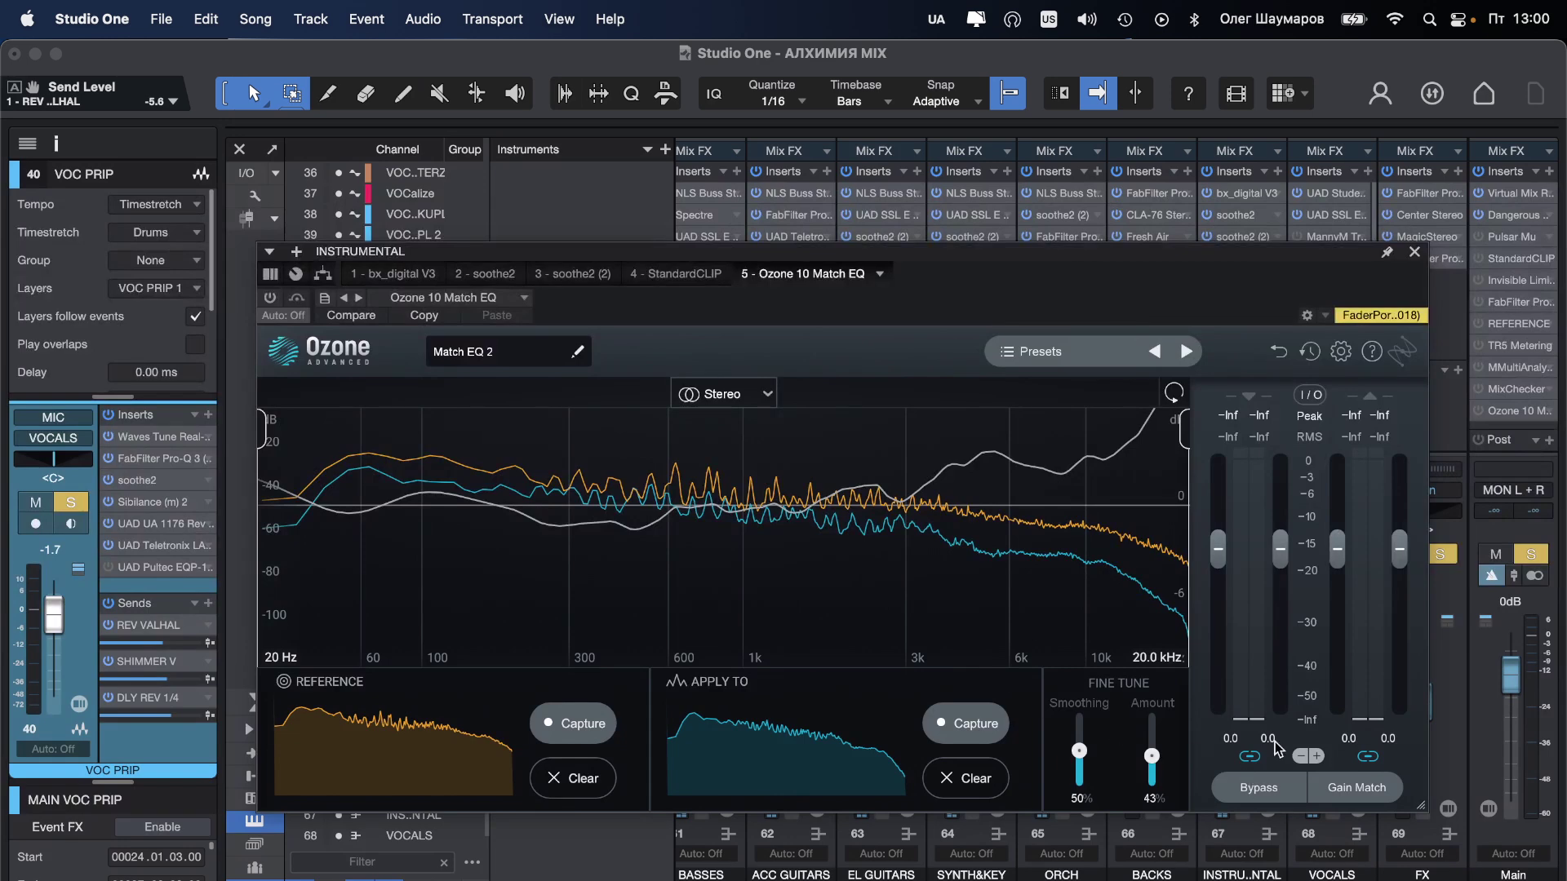
left_click(1414, 252)
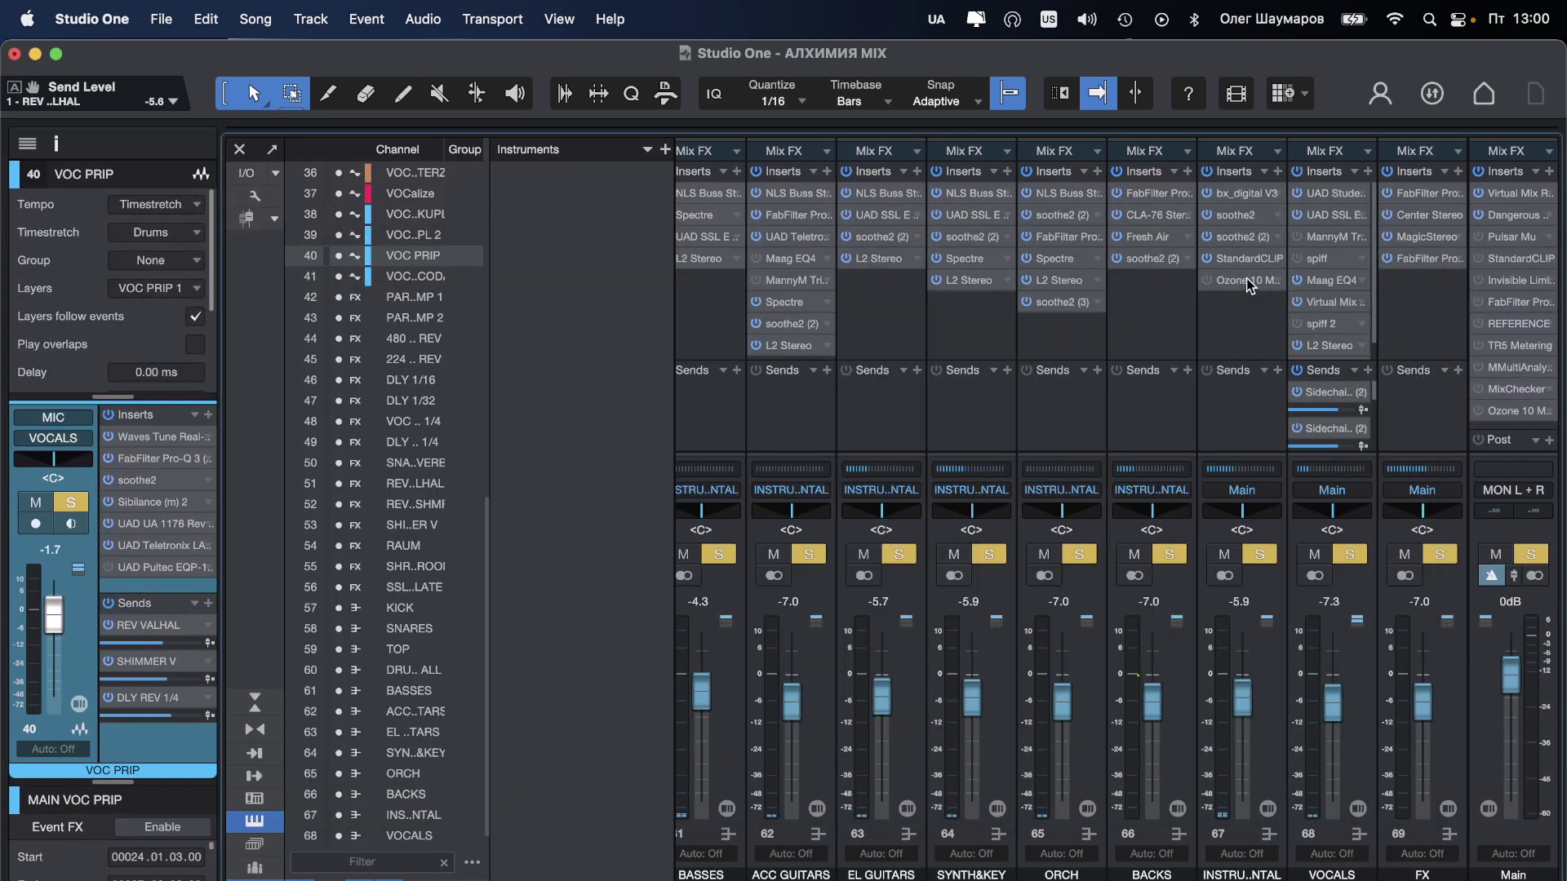
left_click_drag(1252, 256, 1251, 247)
Step: In INSTRUMENTAL's bx_digital V3, set the Mono-Section HMF band to 5.66 kHz, Q 1.1 and +0.6 dB gain
left_click(1257, 196)
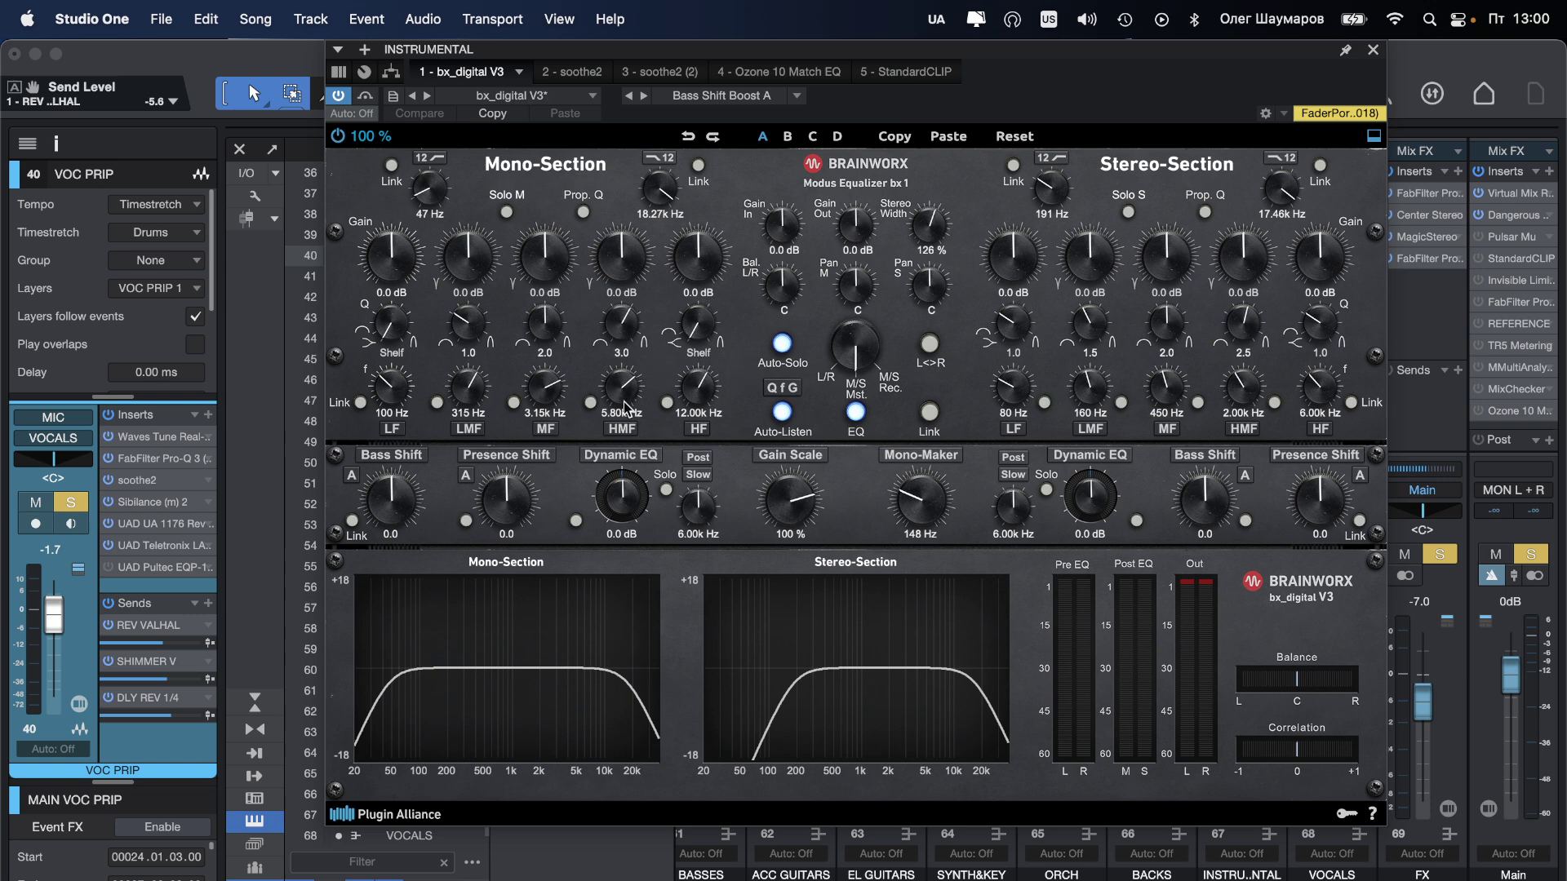
left_click_drag(622, 390, 623, 397)
left_click_drag(632, 256, 635, 231)
left_click_drag(622, 342, 629, 377)
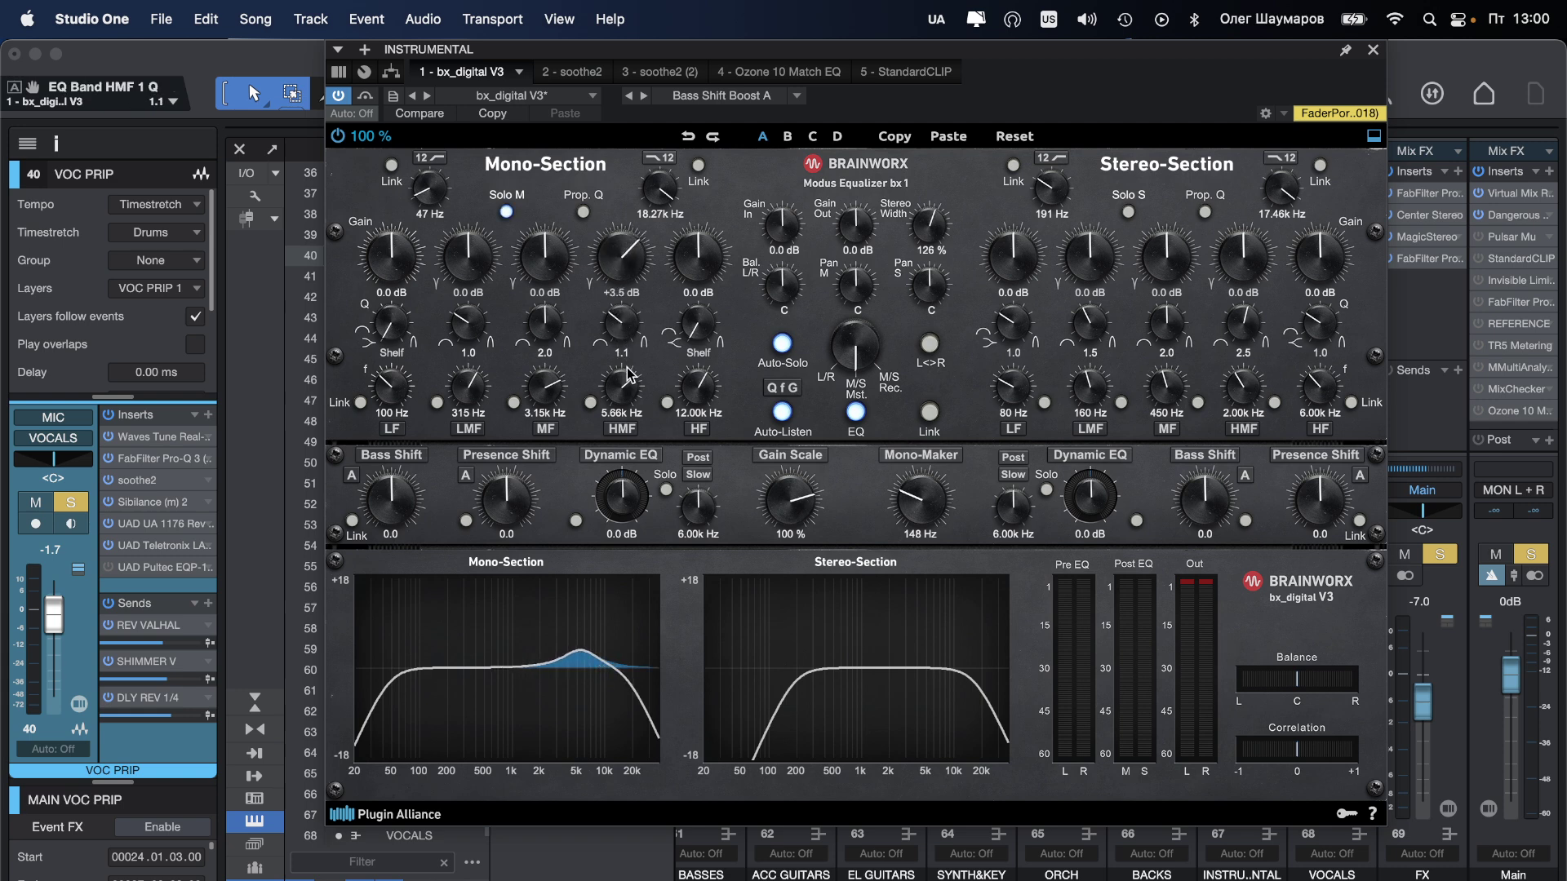
left_click(626, 258)
left_click_drag(626, 258, 628, 245)
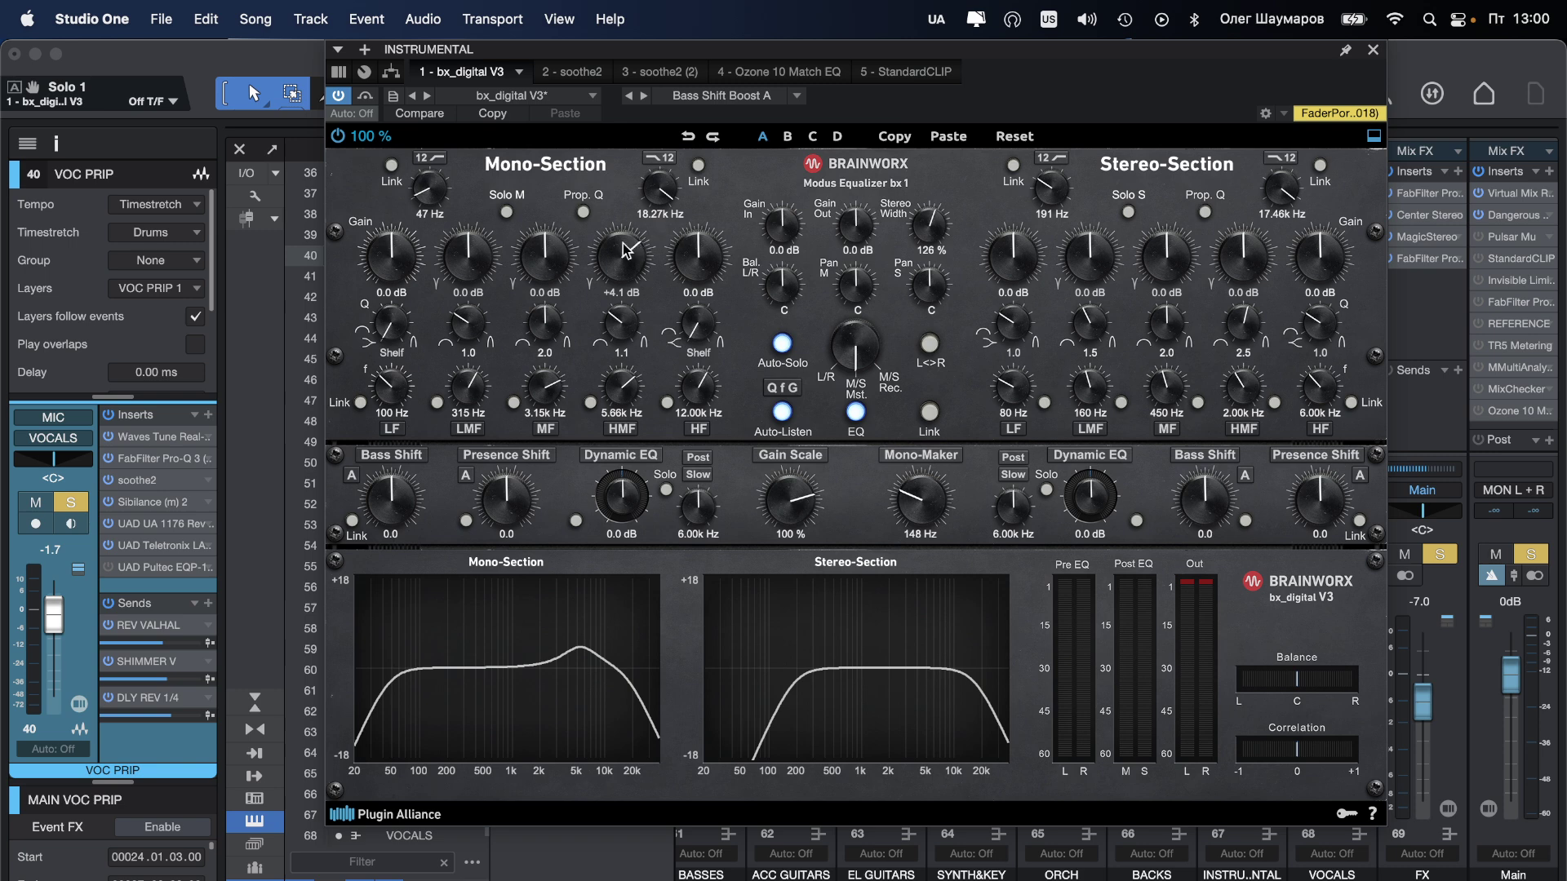
left_click_drag(623, 244, 623, 276)
Step: Bypass bx_digital V3 on the INSTRUMENTAL bus, then reopen it and turn the bypass off
left_click(365, 95)
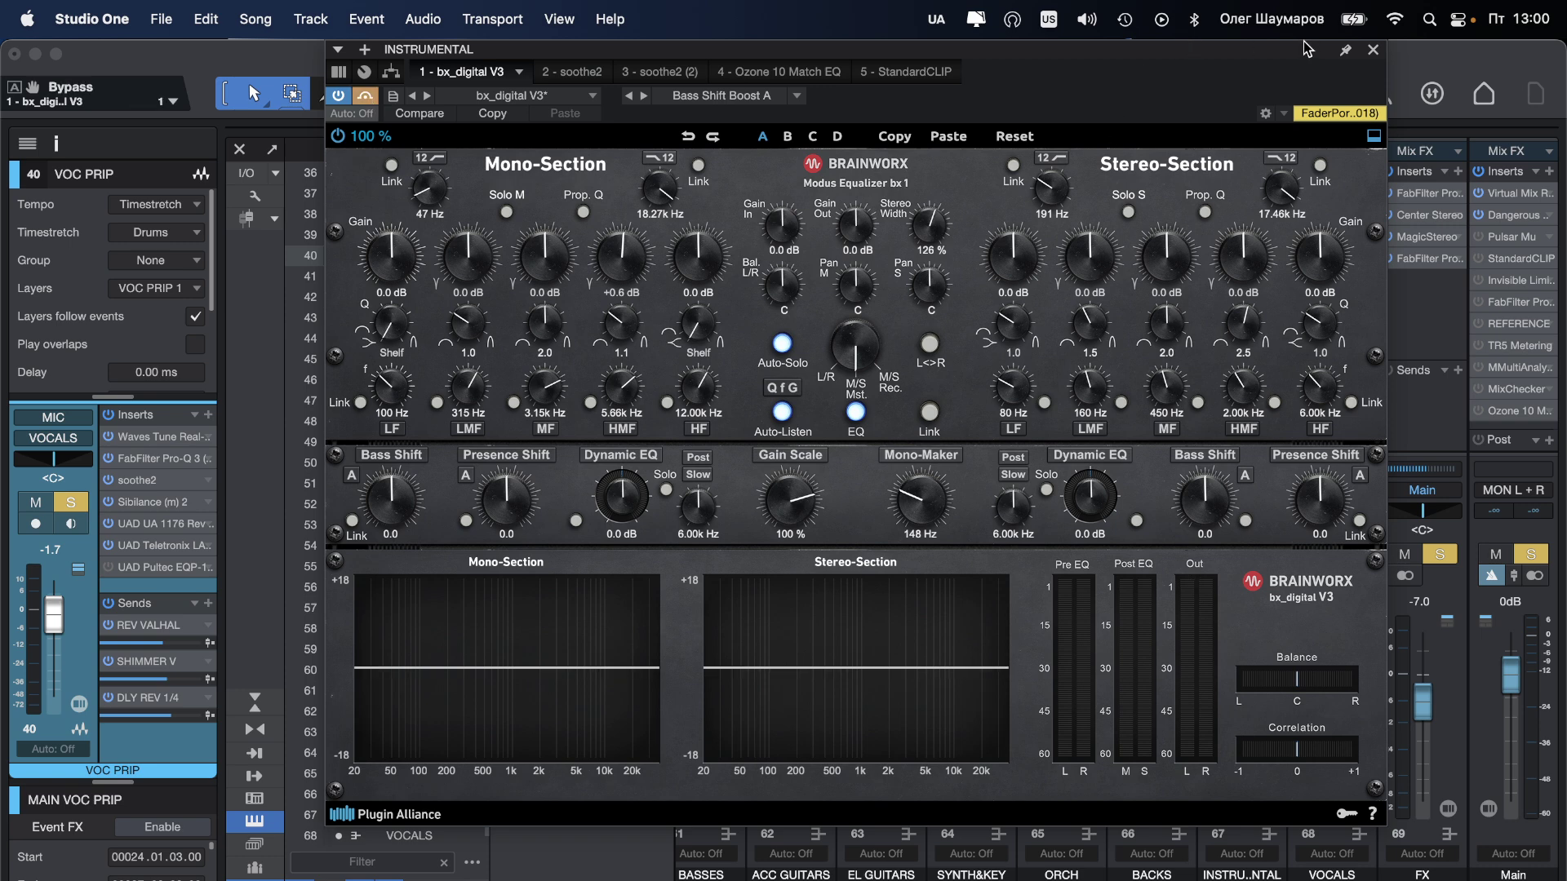
left_click(1373, 50)
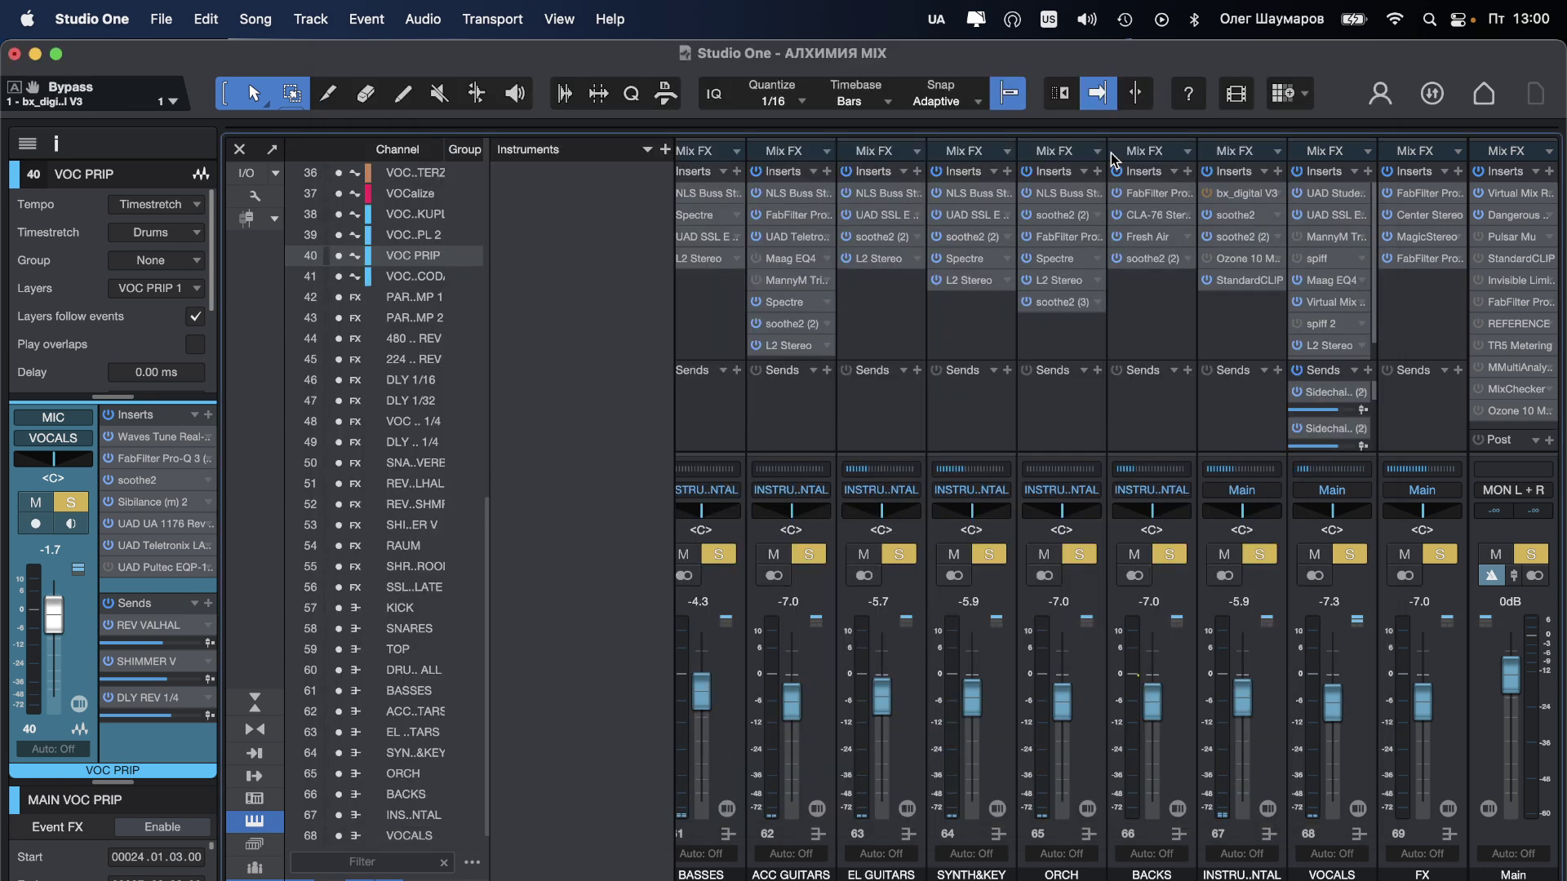
double_click(1242, 192)
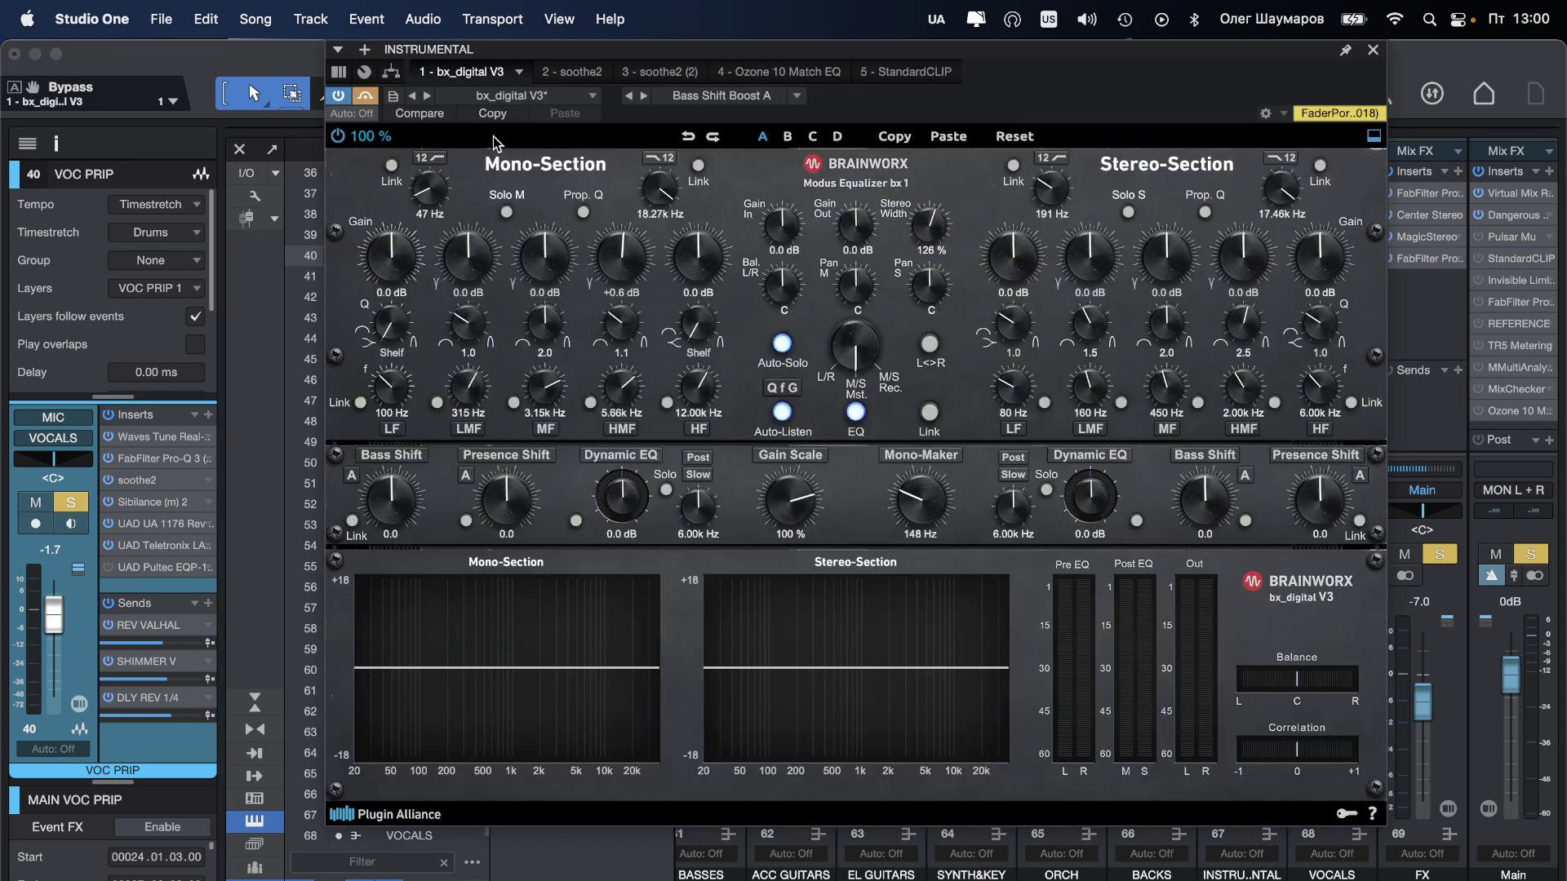
left_click(365, 96)
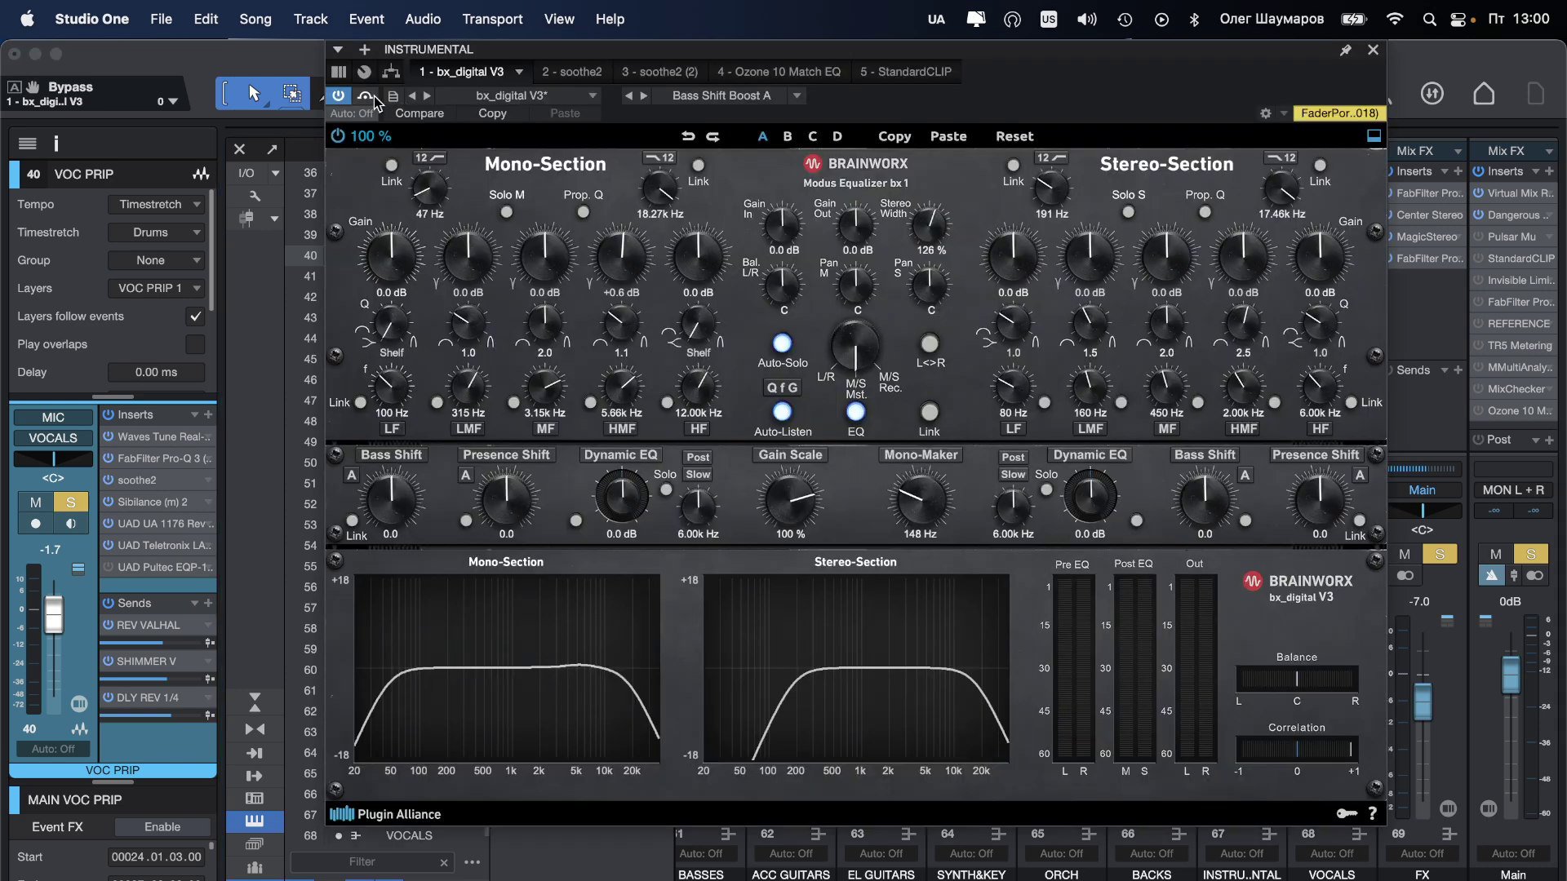
Step: Reset the Mono-Section HMF gain to 0 dB in INSTRUMENTAL's bx_digital V3 and check that bus's Ozone 10 Match EQ curve
double_click(631, 267)
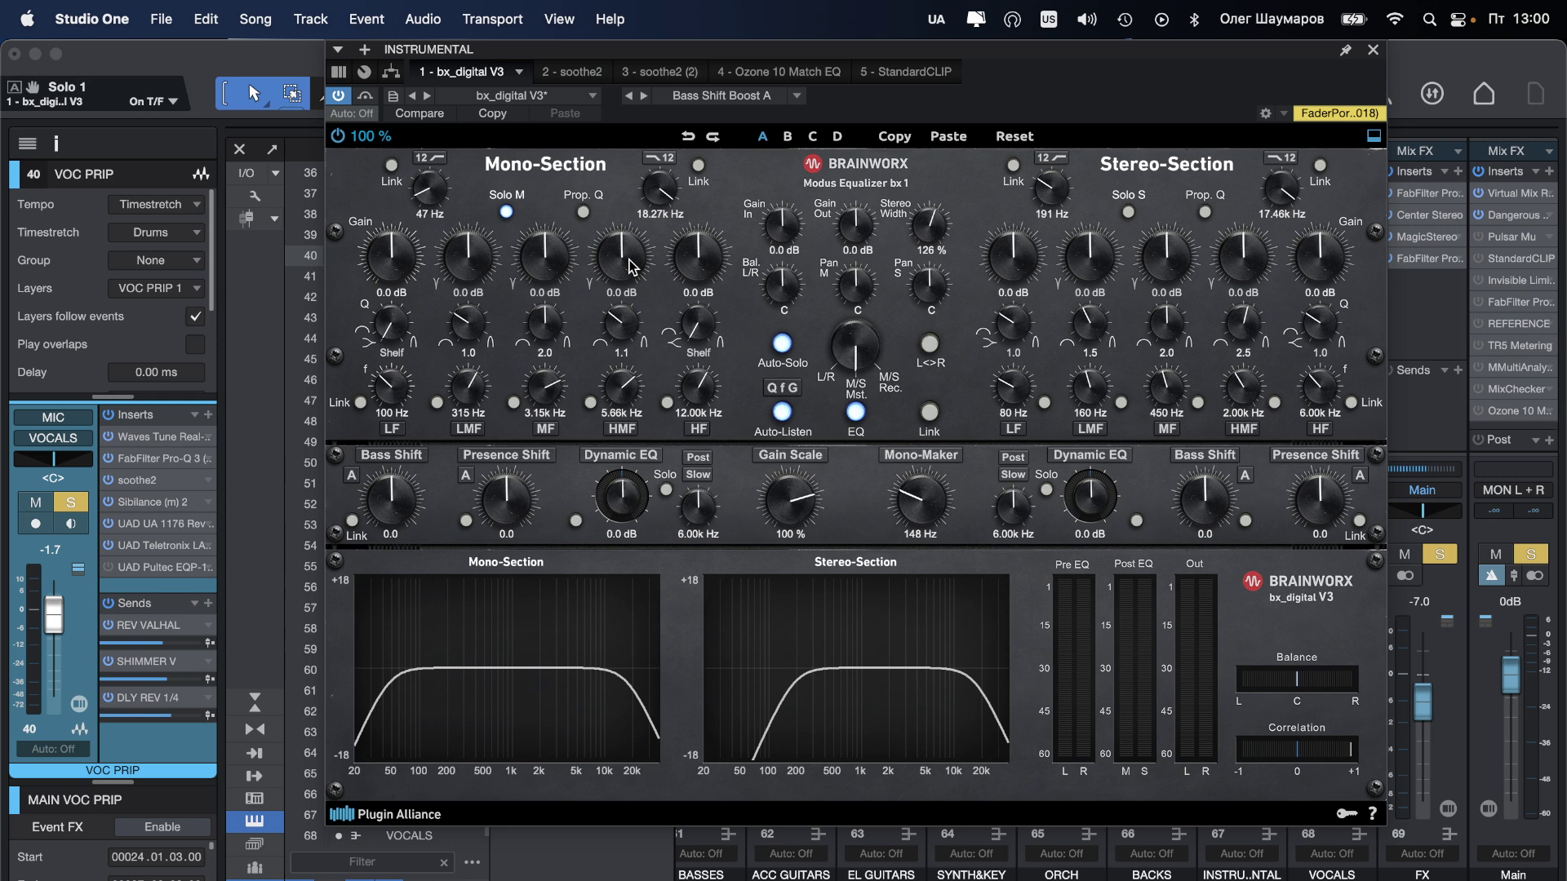
left_click(1374, 51)
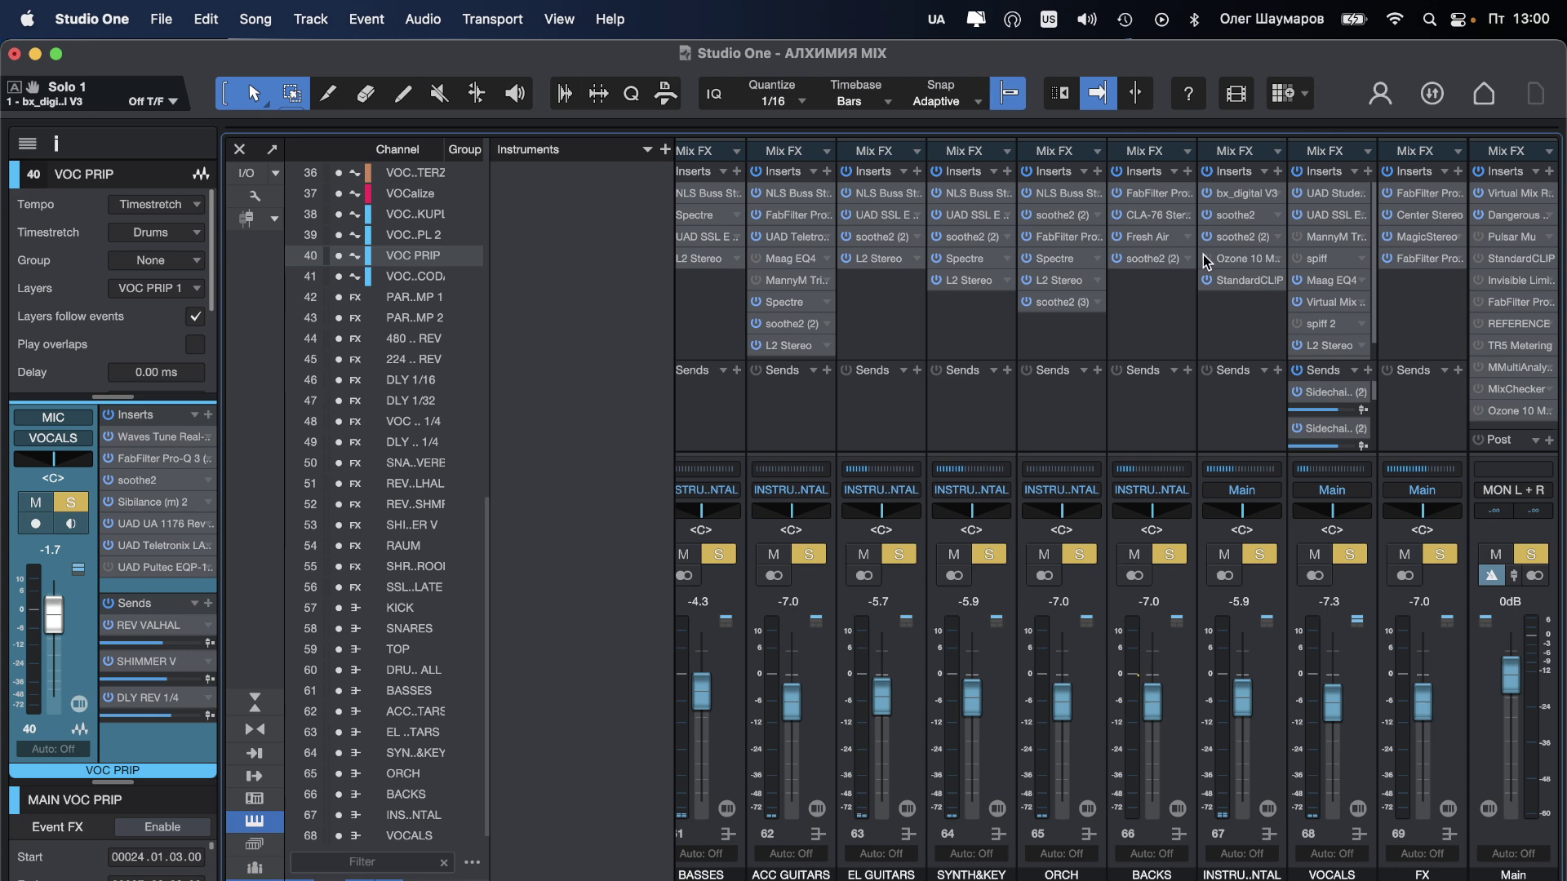
left_click(1245, 261)
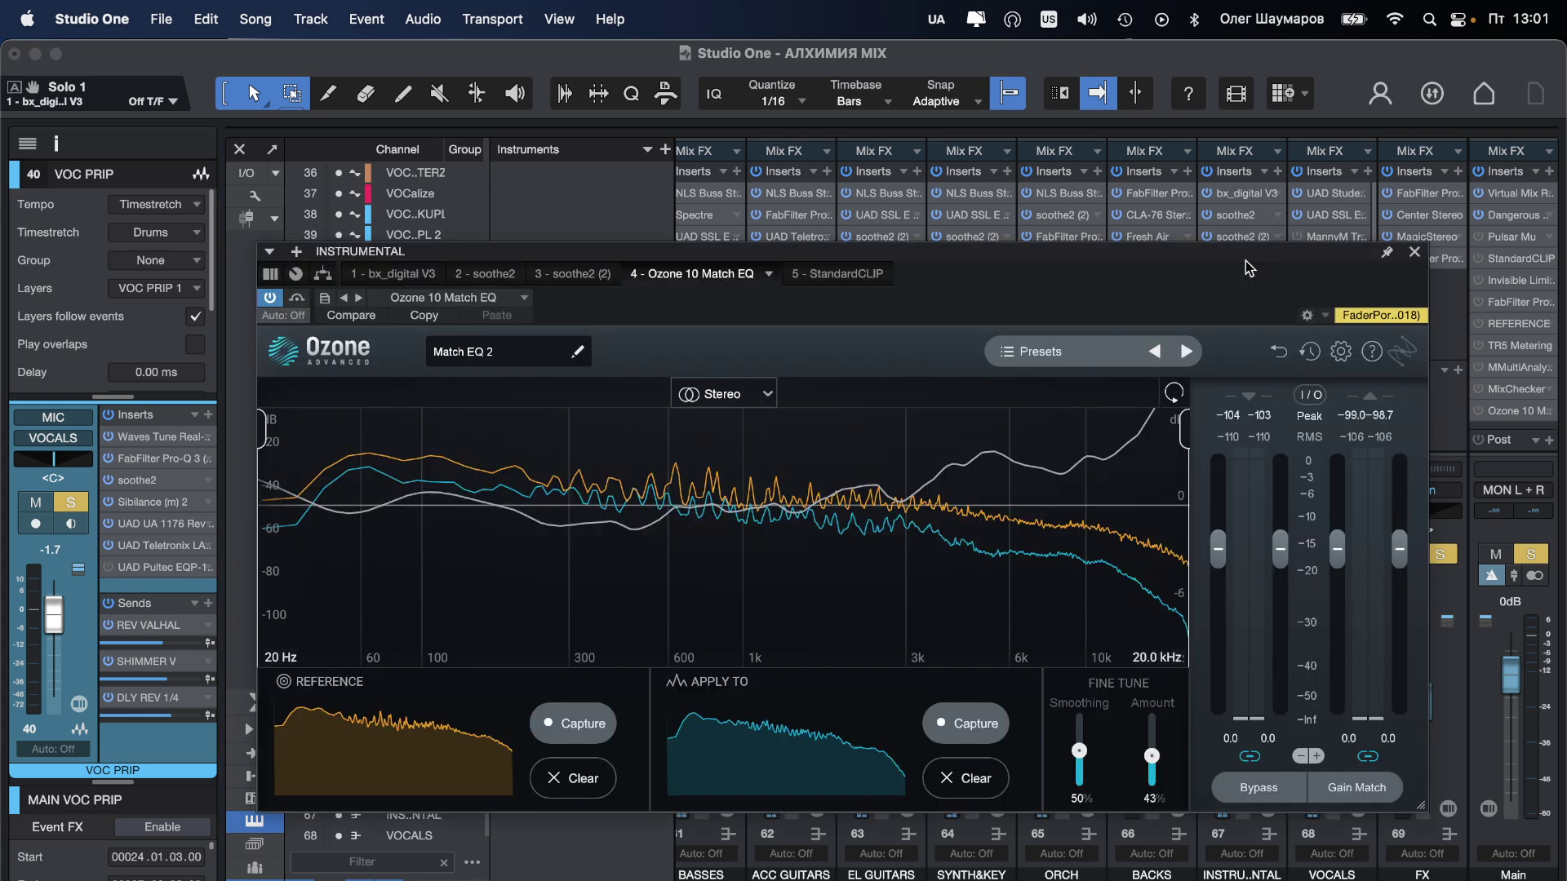
Step: In INSTRUMENTAL's bx_digital V3, set Mono-Section LMF to 267 Hz and -1.6 dB, adjust the Stereo-Section low cut, and save the song
left_click(1244, 193)
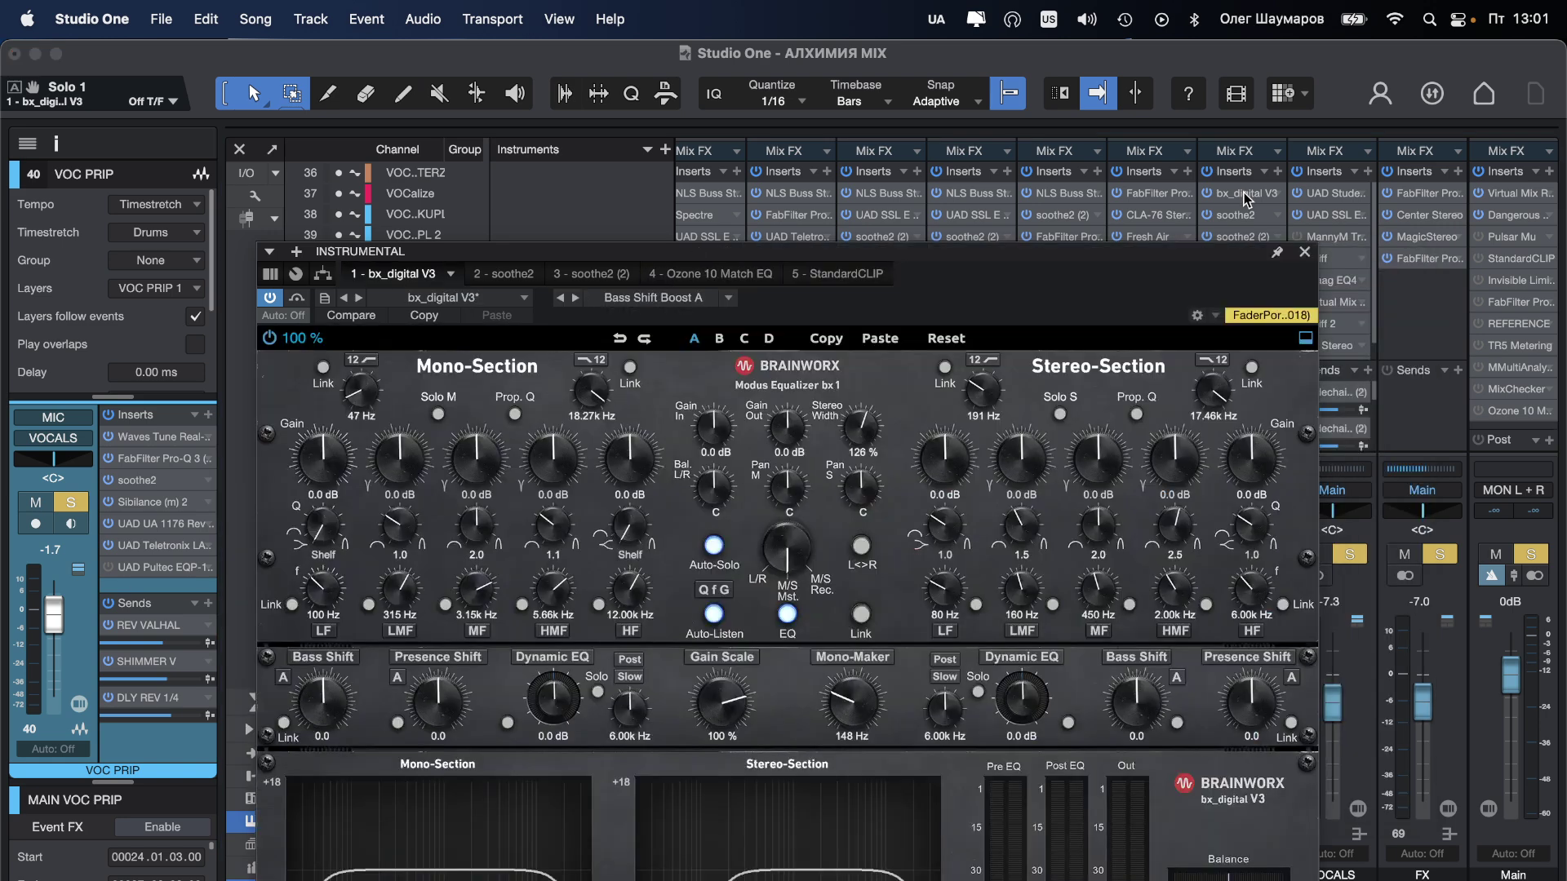
left_click_drag(844, 259, 849, 6)
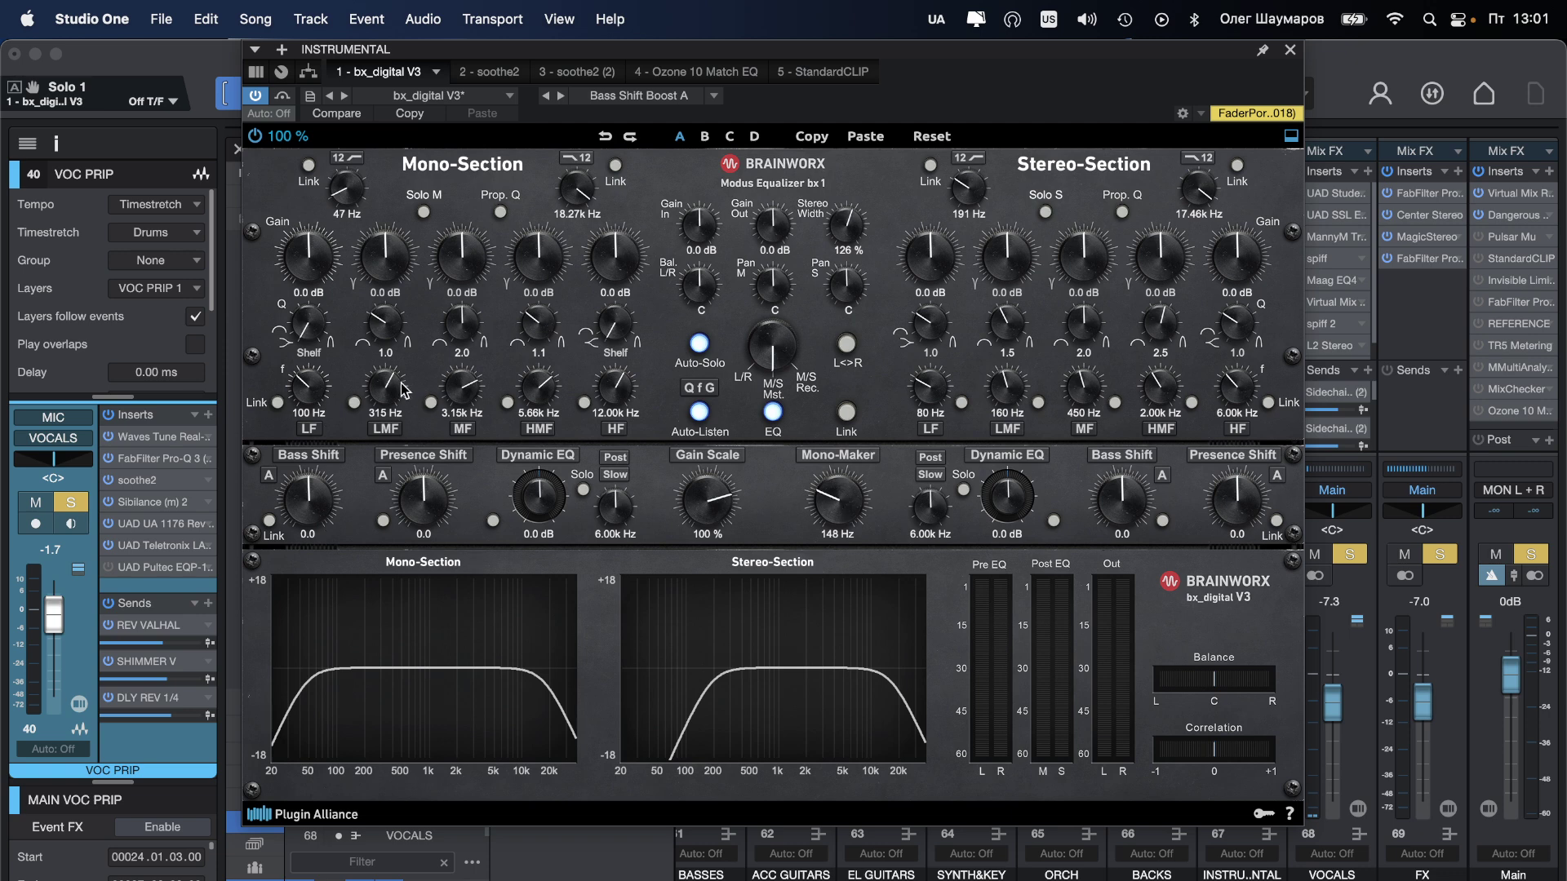
left_click_drag(390, 392, 390, 398)
left_click_drag(386, 253, 386, 261)
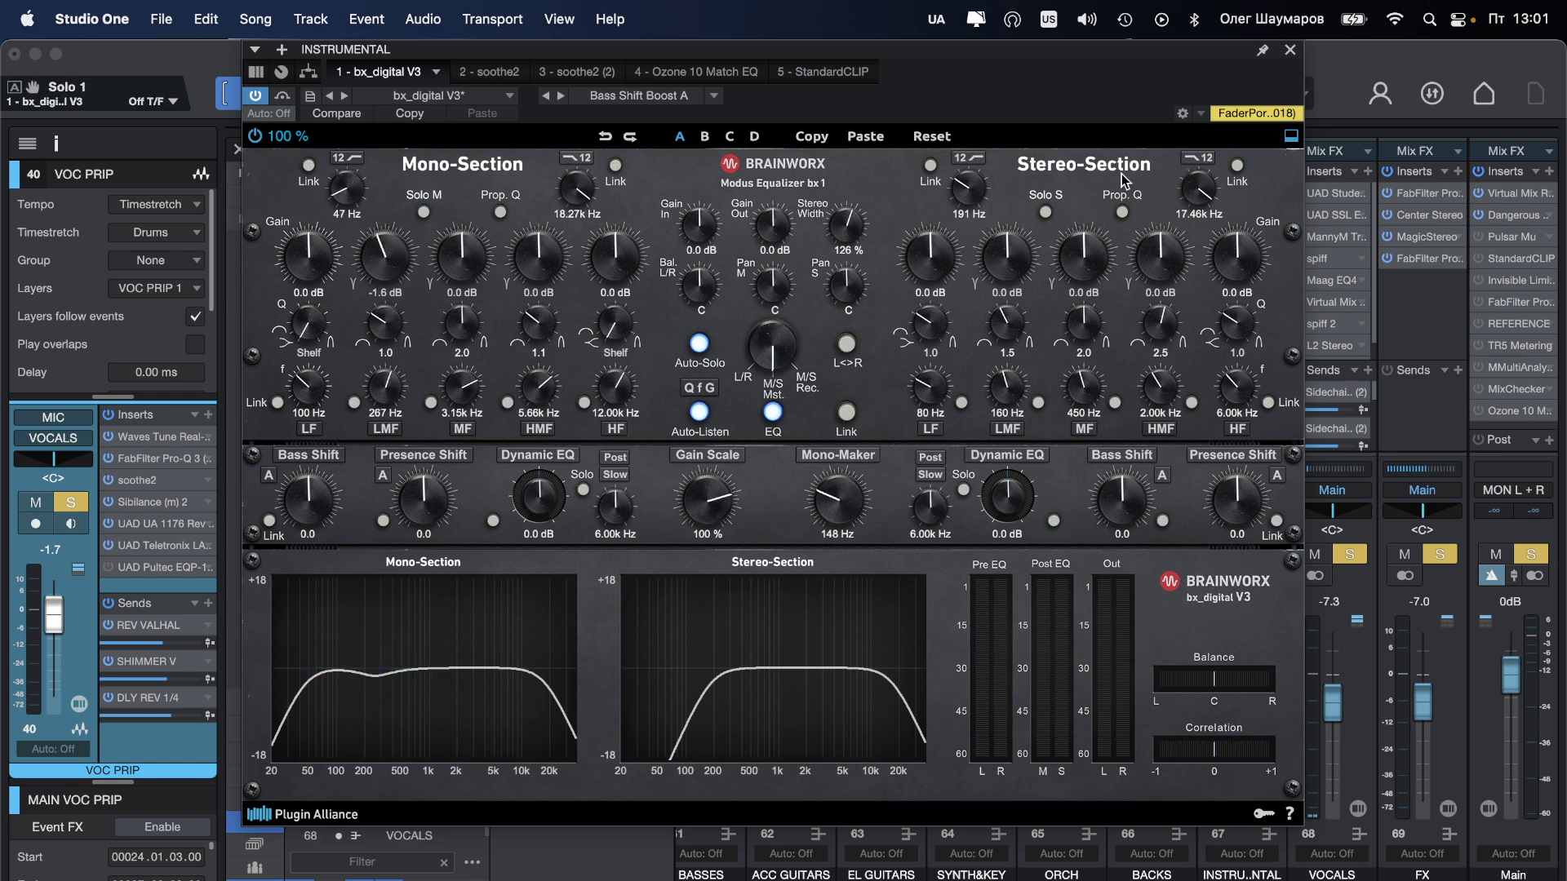
left_click_drag(979, 199, 977, 185)
left_click(1290, 50)
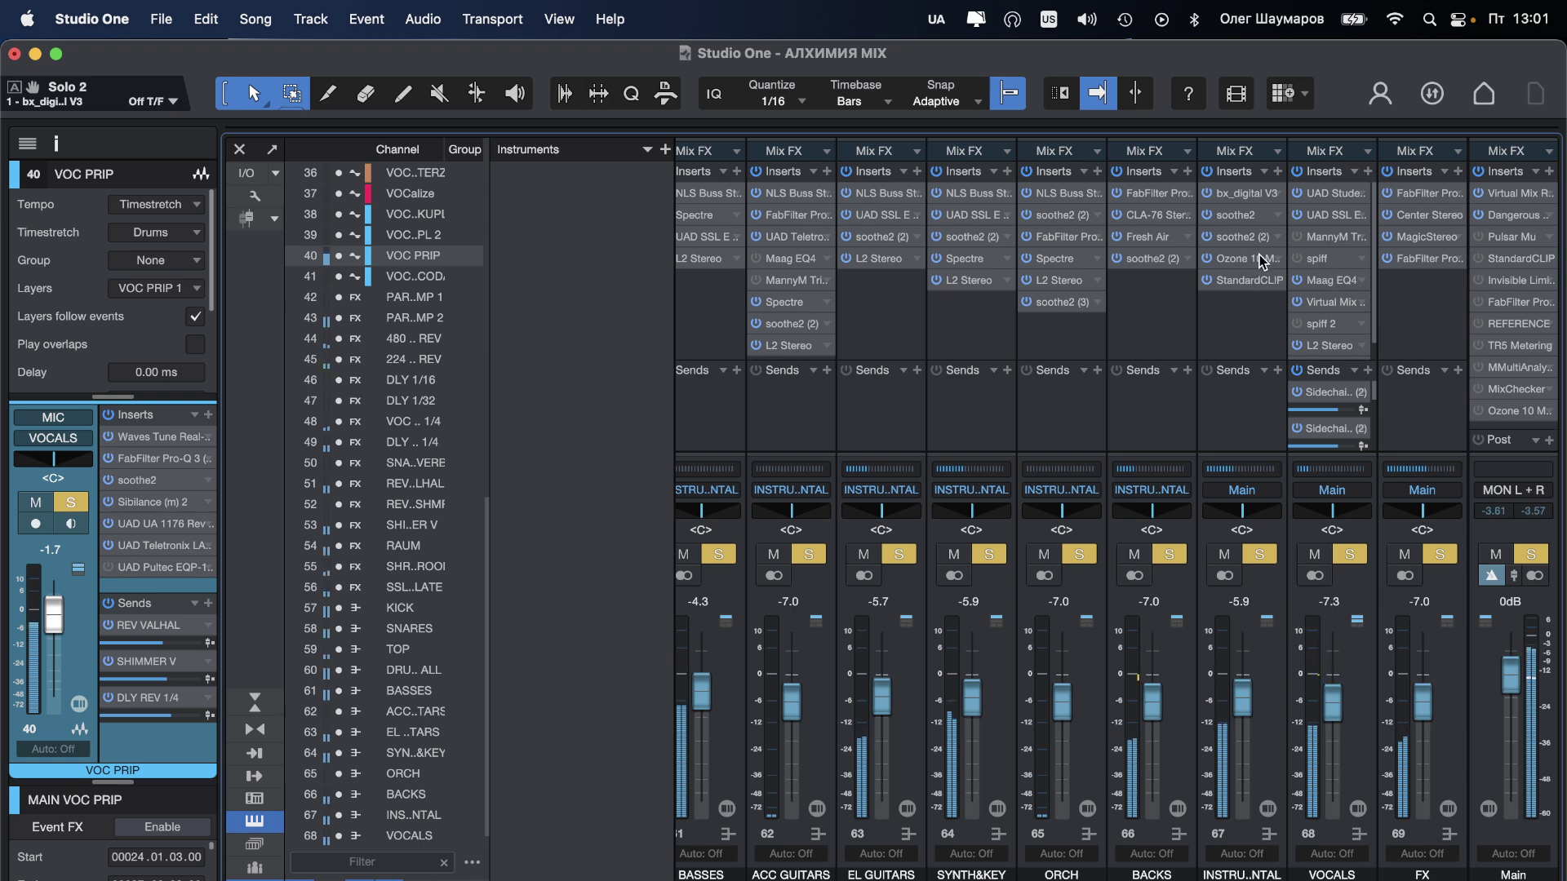
key("super+s")
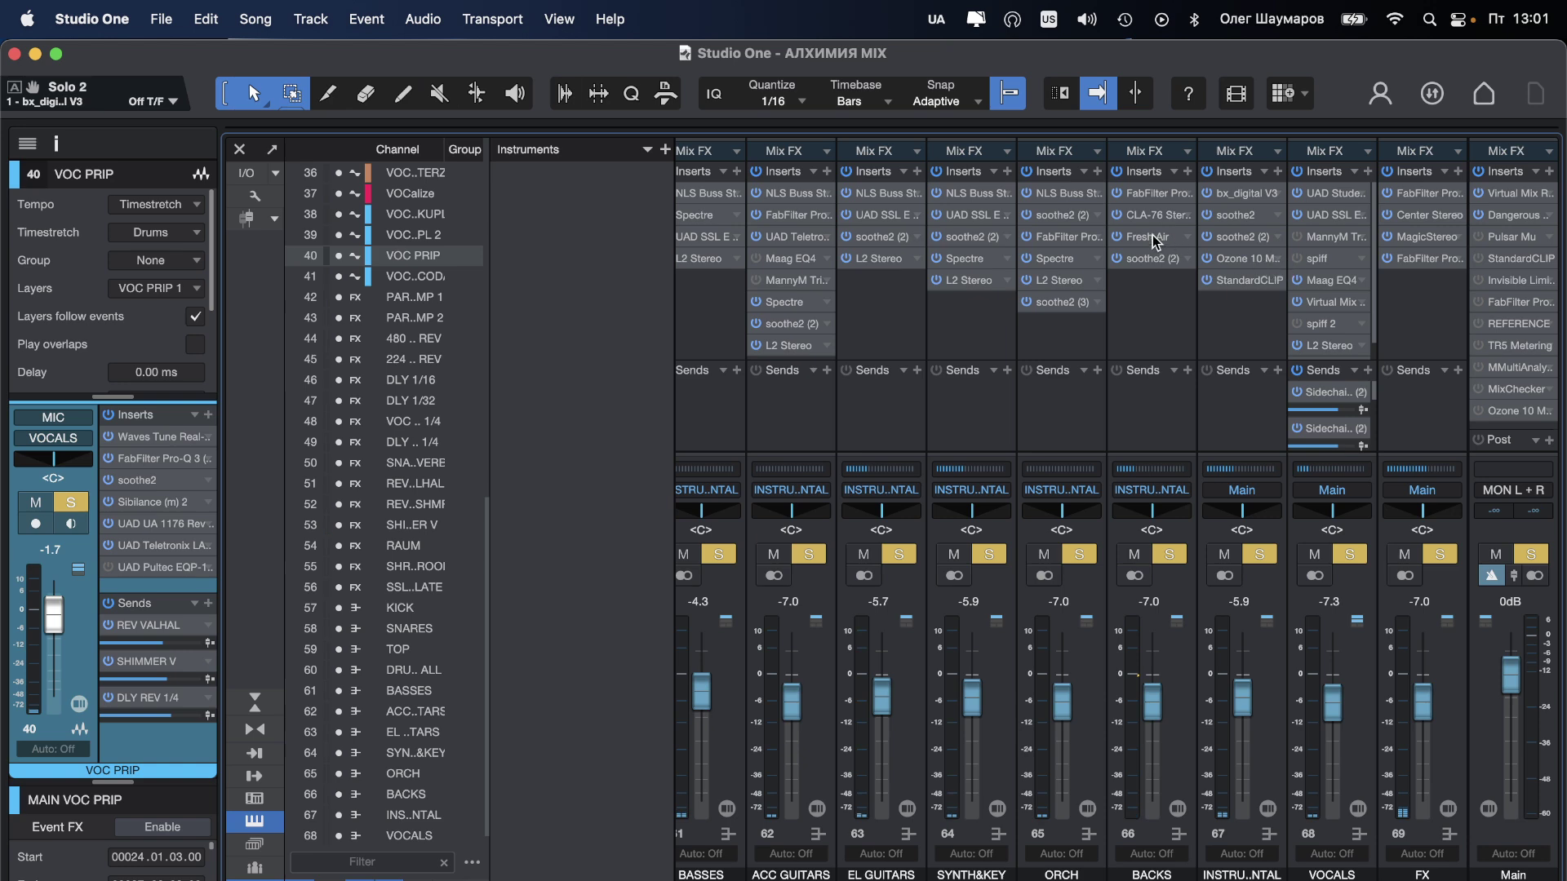
Step: Copy Fresh Air from BACKS to the INSTRUMENTAL bus before StandardCLIP and set Mid Air to 15 and High Air to 13
left_click_drag(1154, 243, 1252, 280)
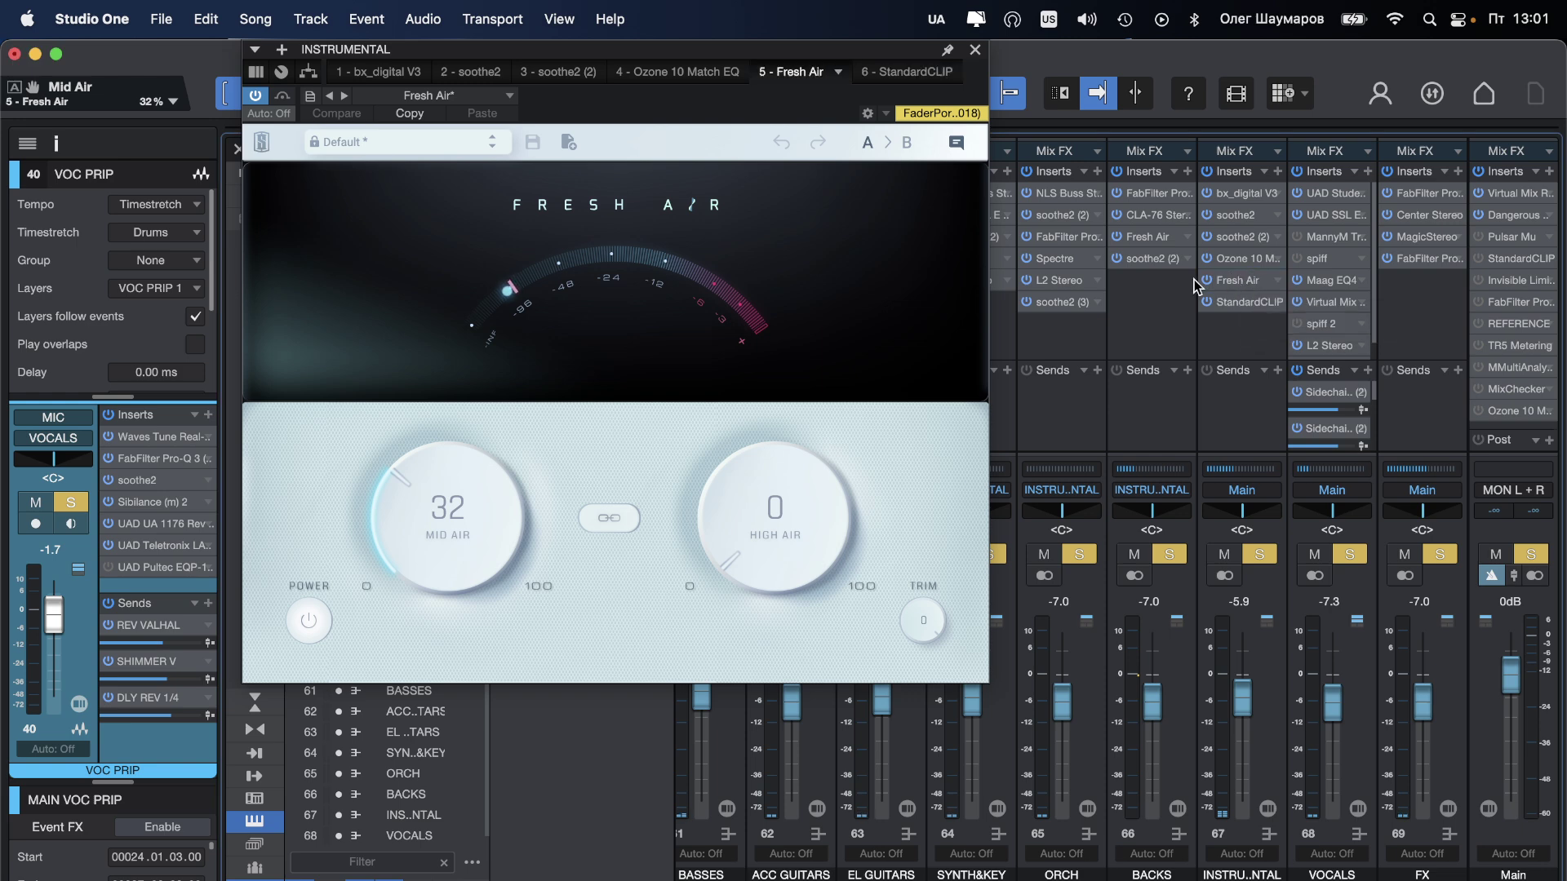
left_click_drag(462, 570, 425, 680)
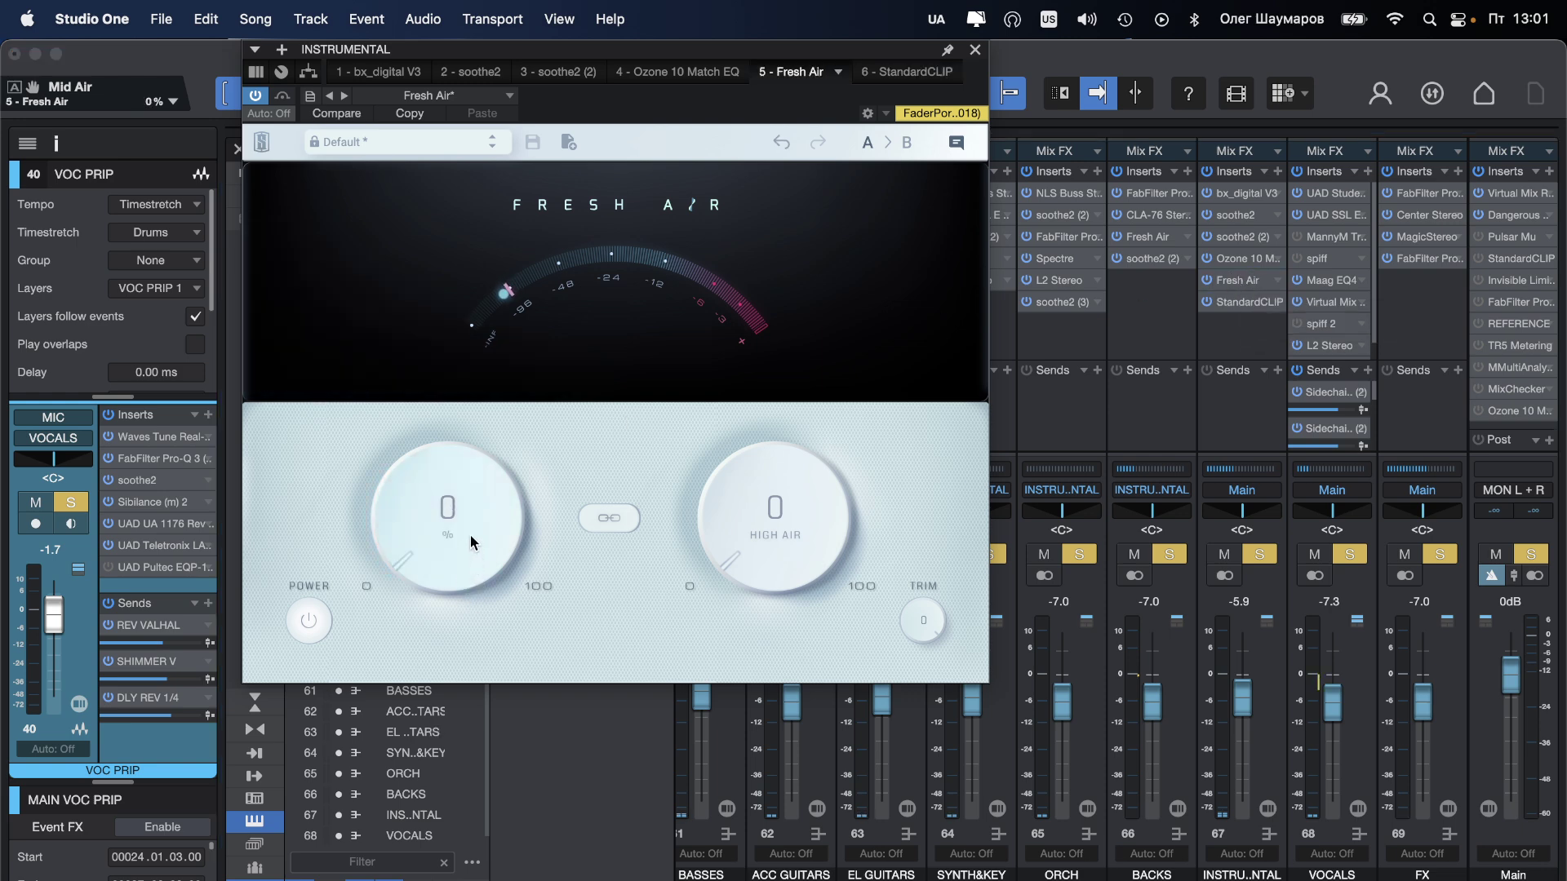
mouse_move(471, 541)
left_mouse_down()
mouse_move(482, 497)
mouse_move(463, 512)
mouse_move(517, 342)
mouse_move(481, 526)
left_mouse_up()
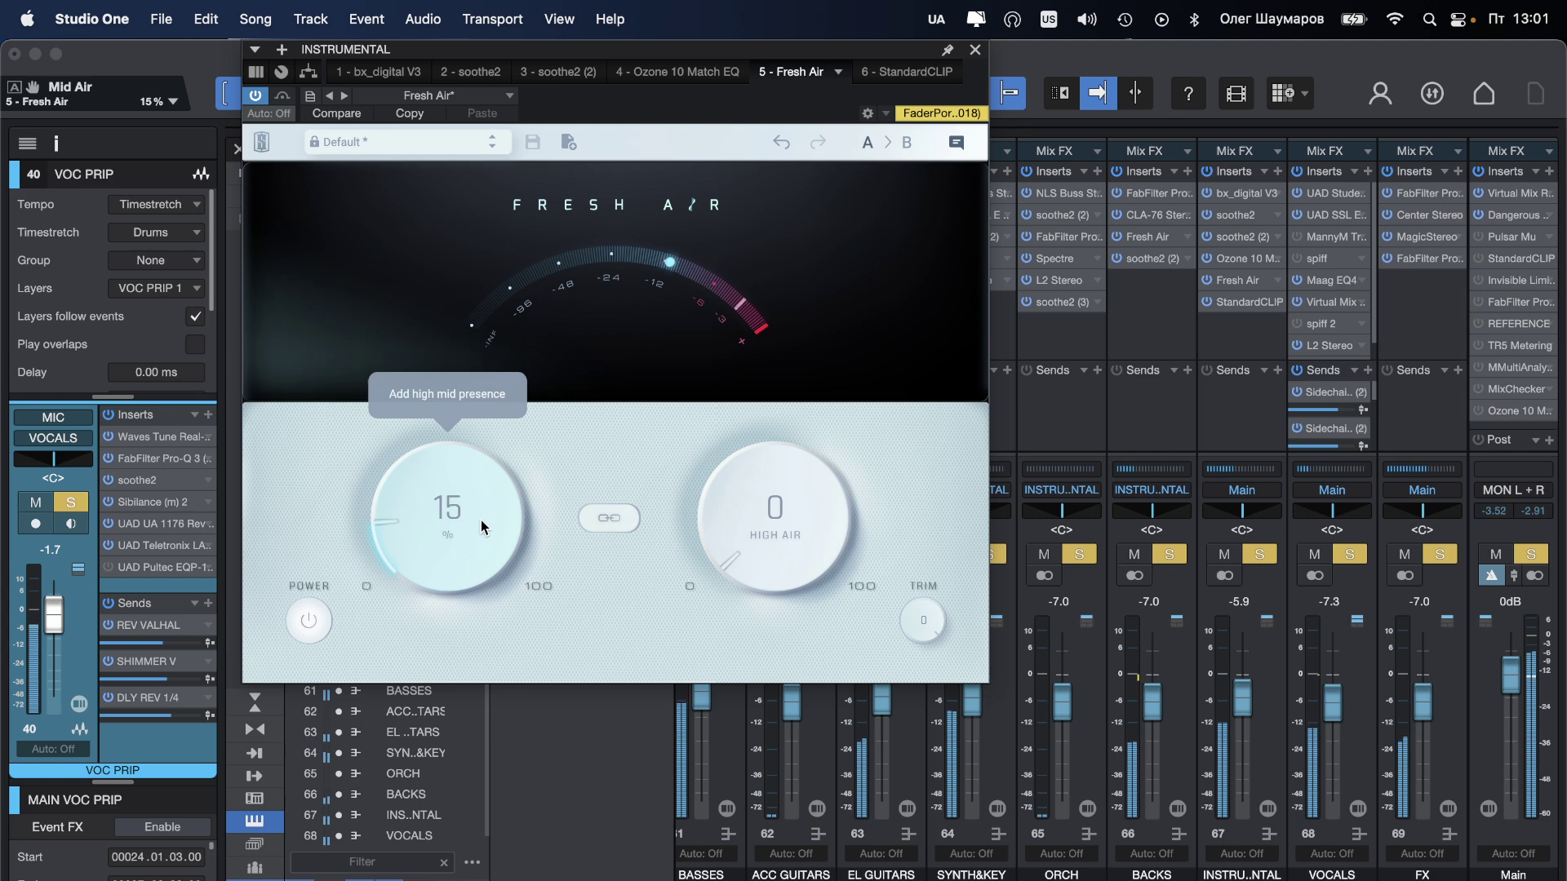
left_click_drag(745, 517, 767, 488)
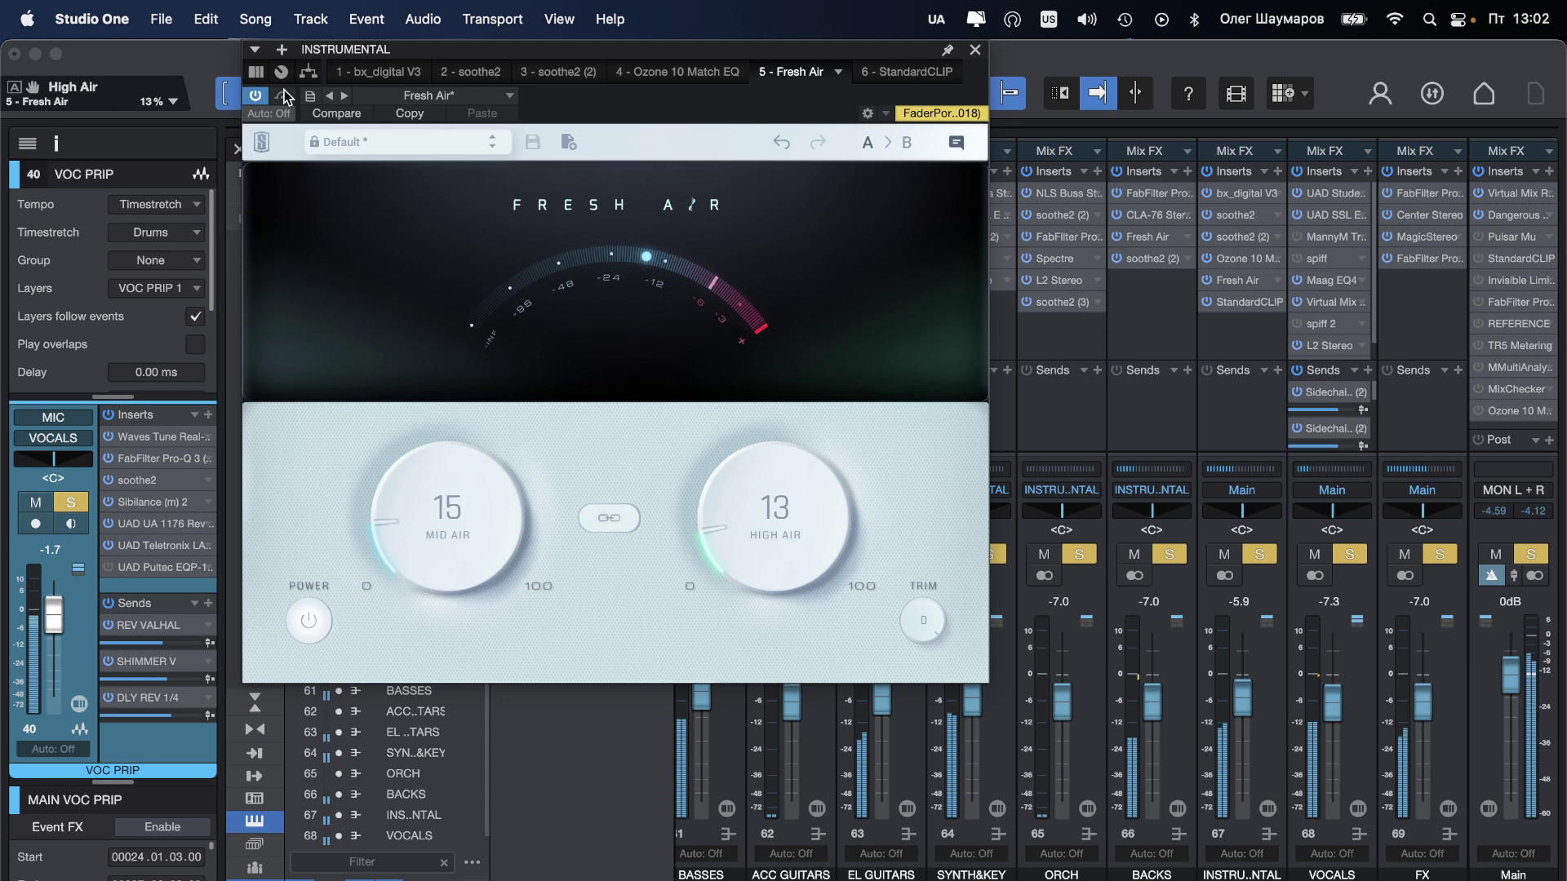
left_click_drag(286, 97, 289, 101)
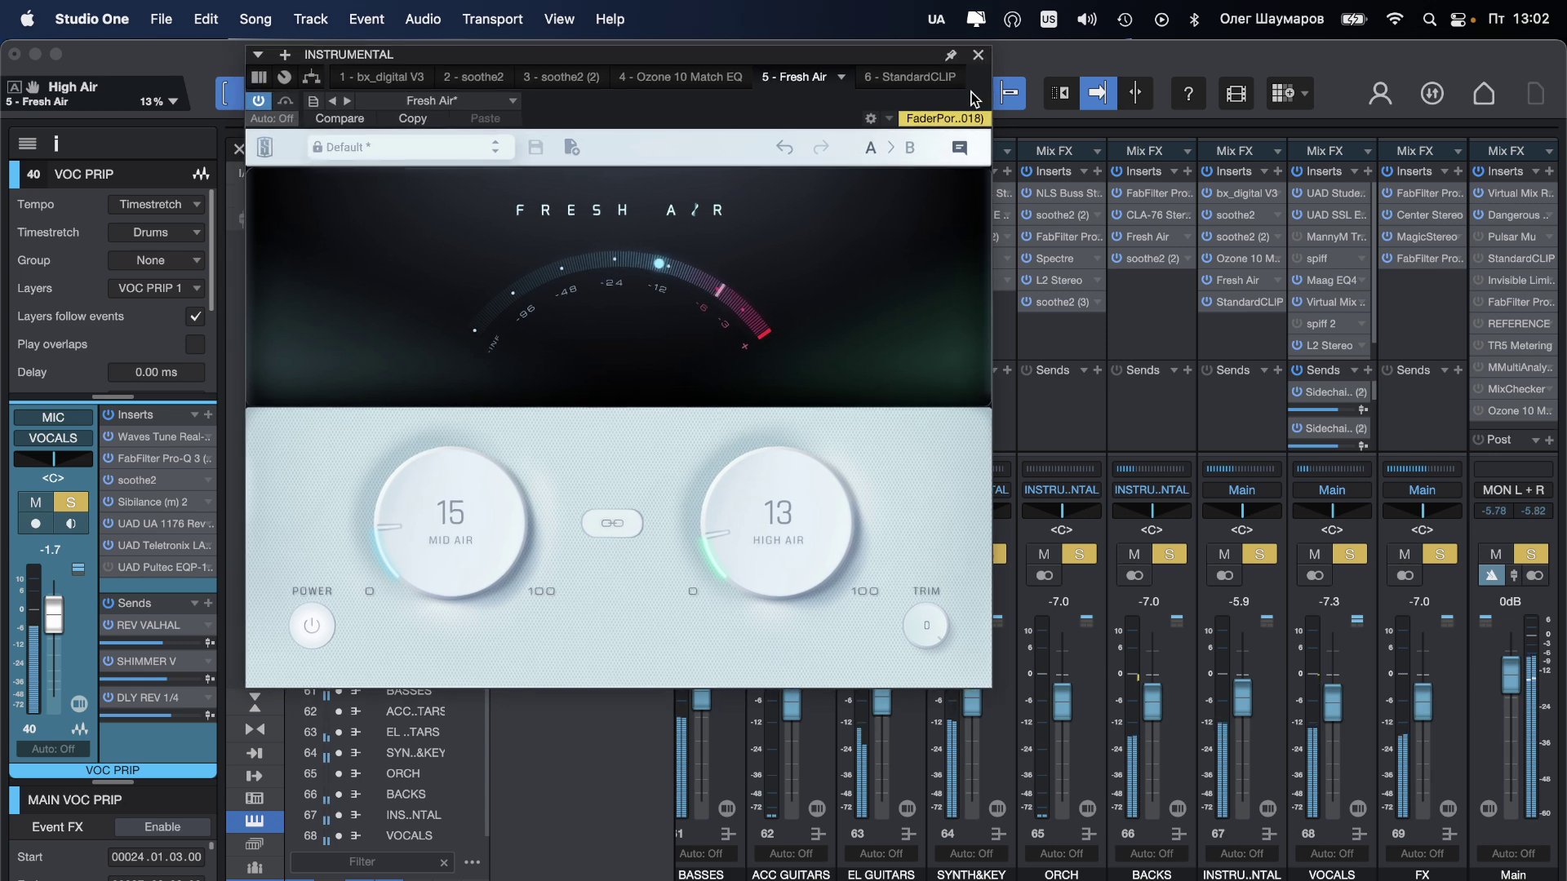
left_click(978, 55)
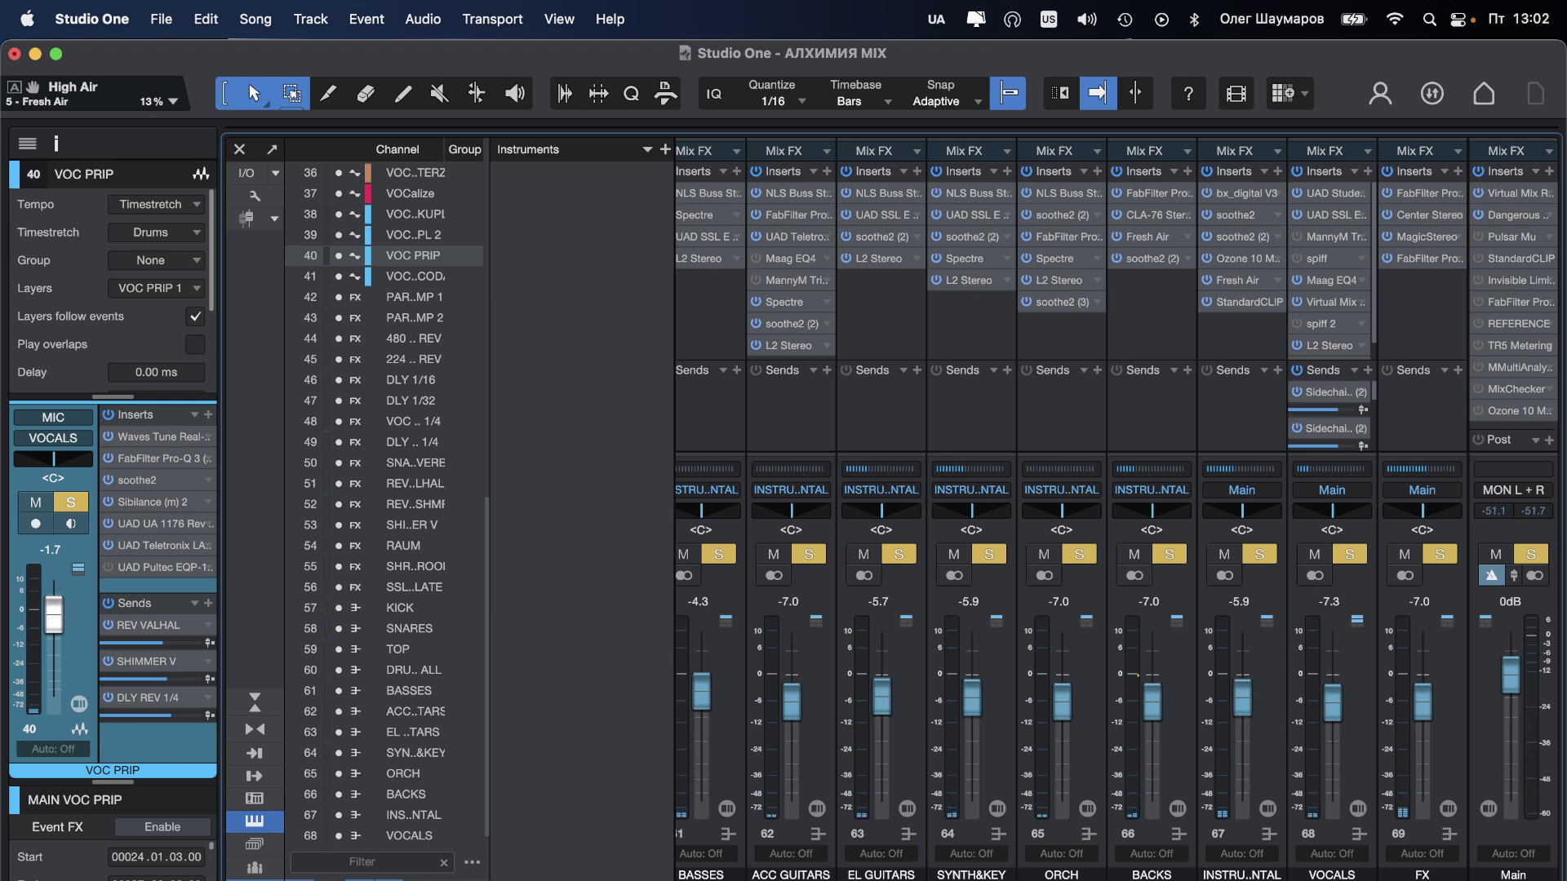
Step: During playback, lower the DRUMS ALL bus to +0.2 dB and the BASSES bus to -4.9 dB
scroll(1072, 506, "left", 5)
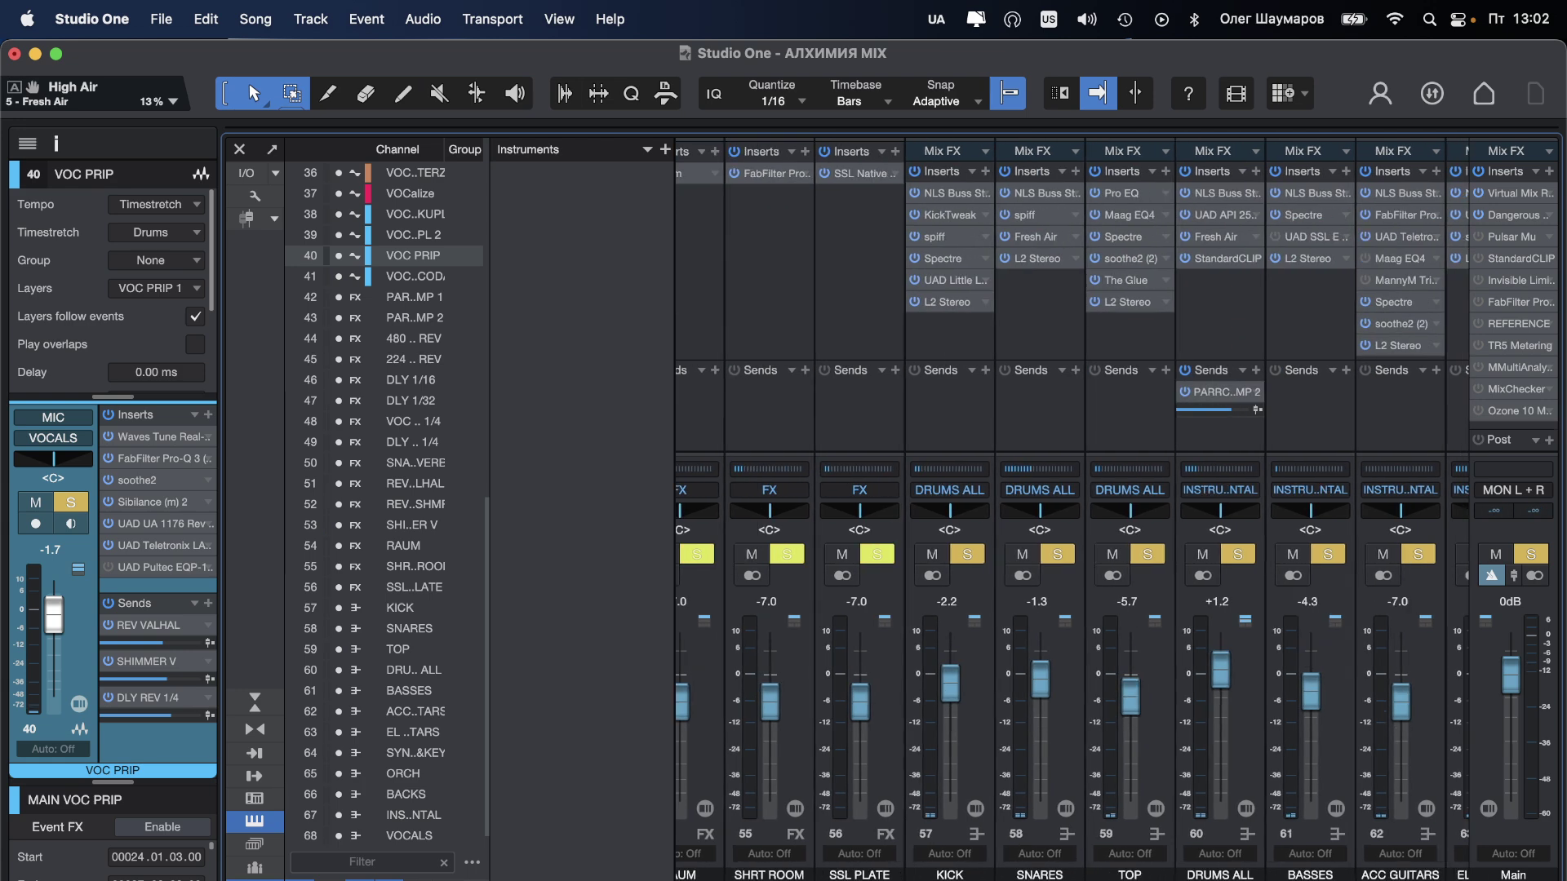
key("space")
scroll(1072, 506, "right", 4)
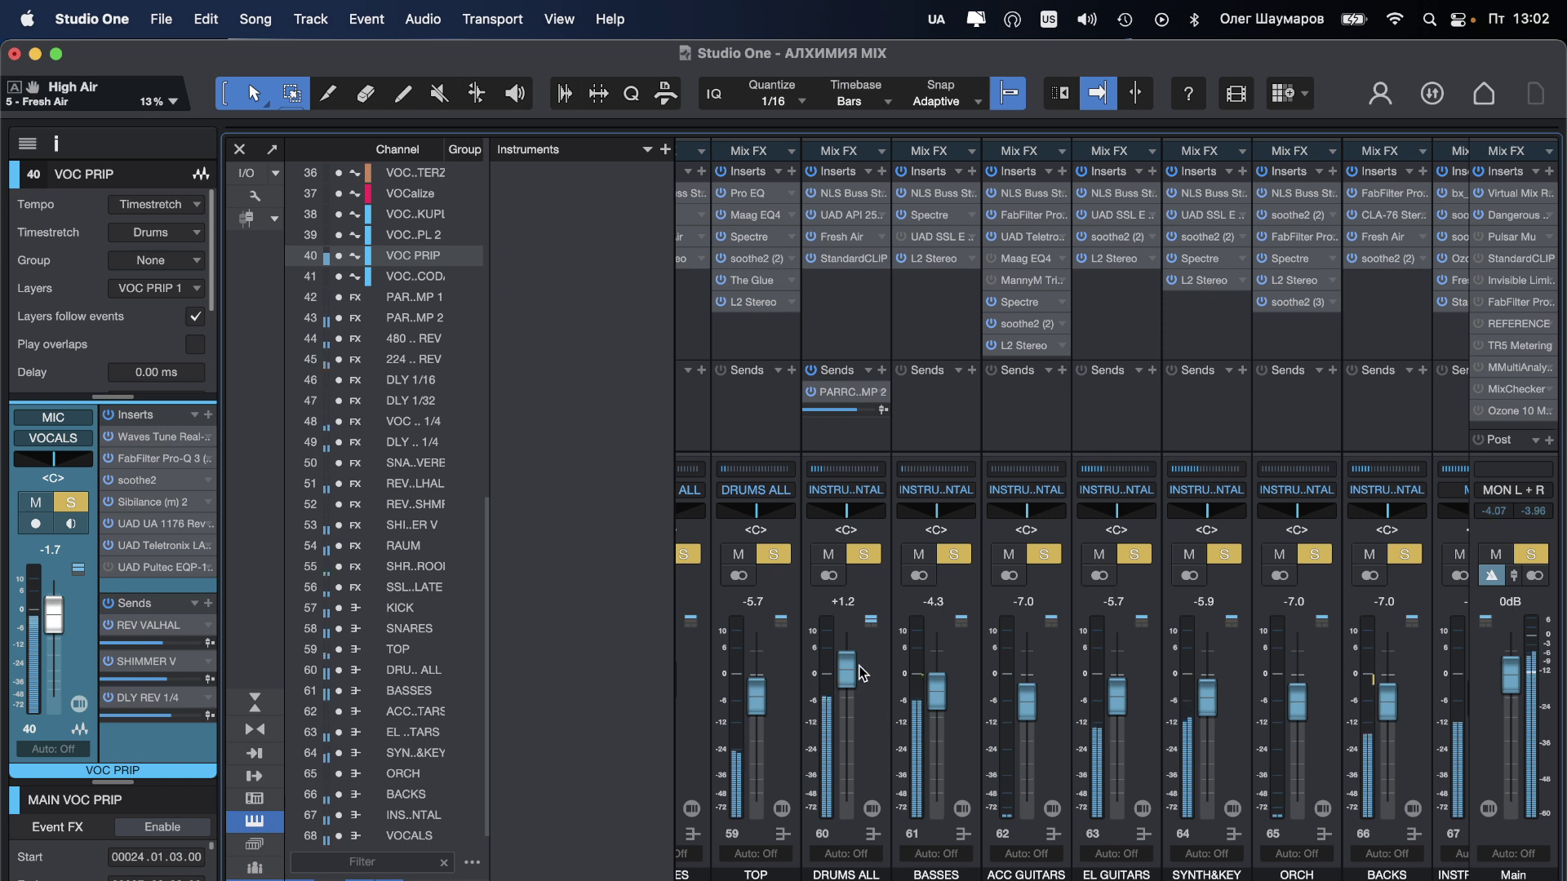
left_click_drag(847, 682, 933, 705)
scroll(1519, 204, "right", 5)
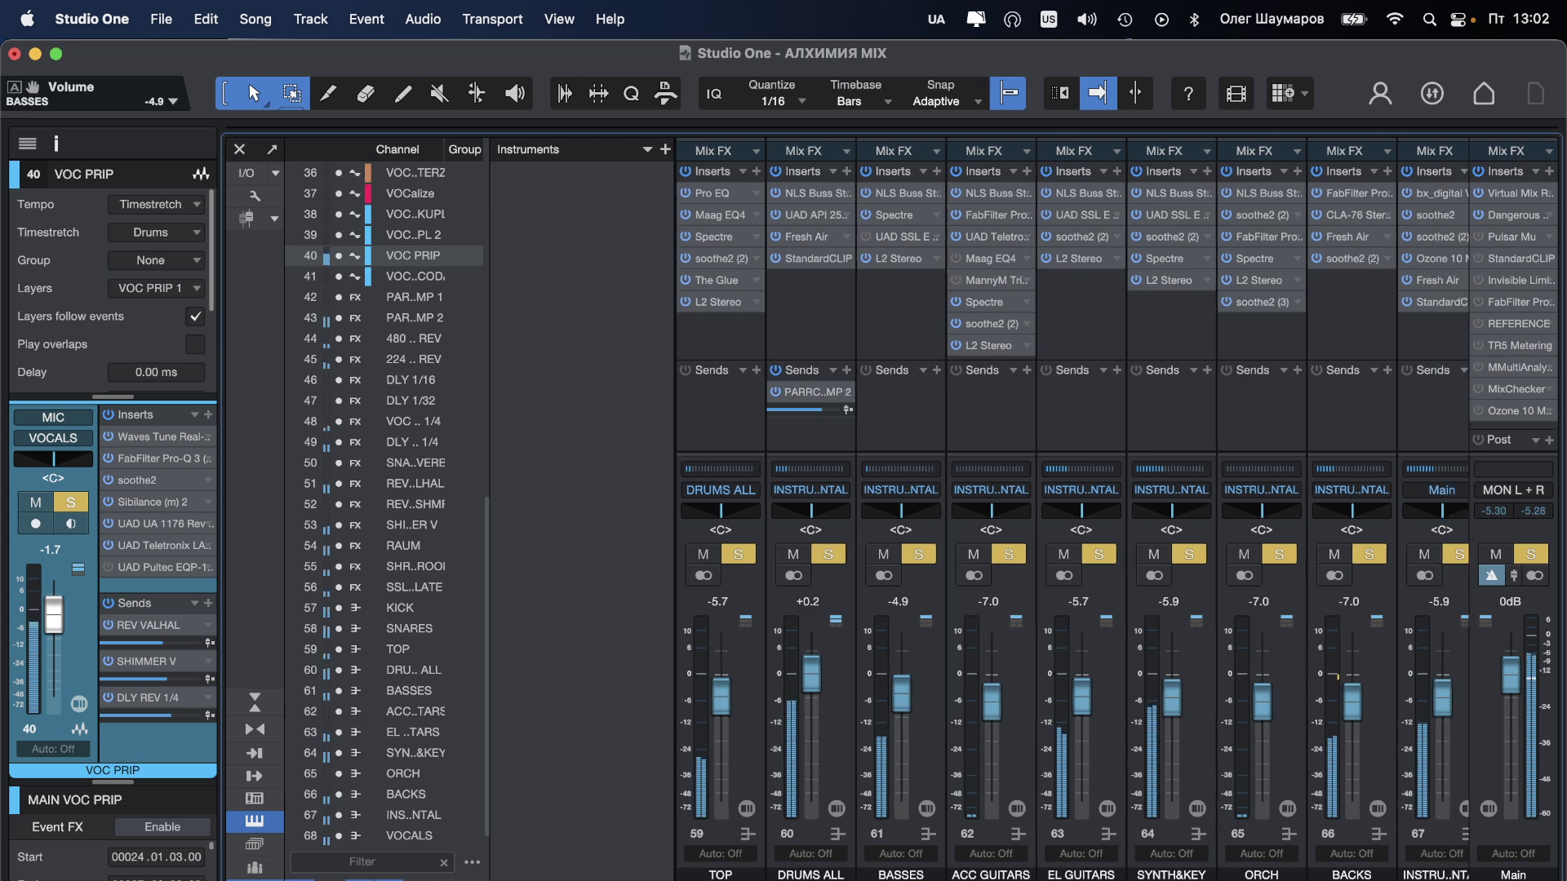
Step: Lower the INSTRUMENTAL and VOCALS bus volumes together to -10.6 dB and -11.9 dB
left_click(1515, 195)
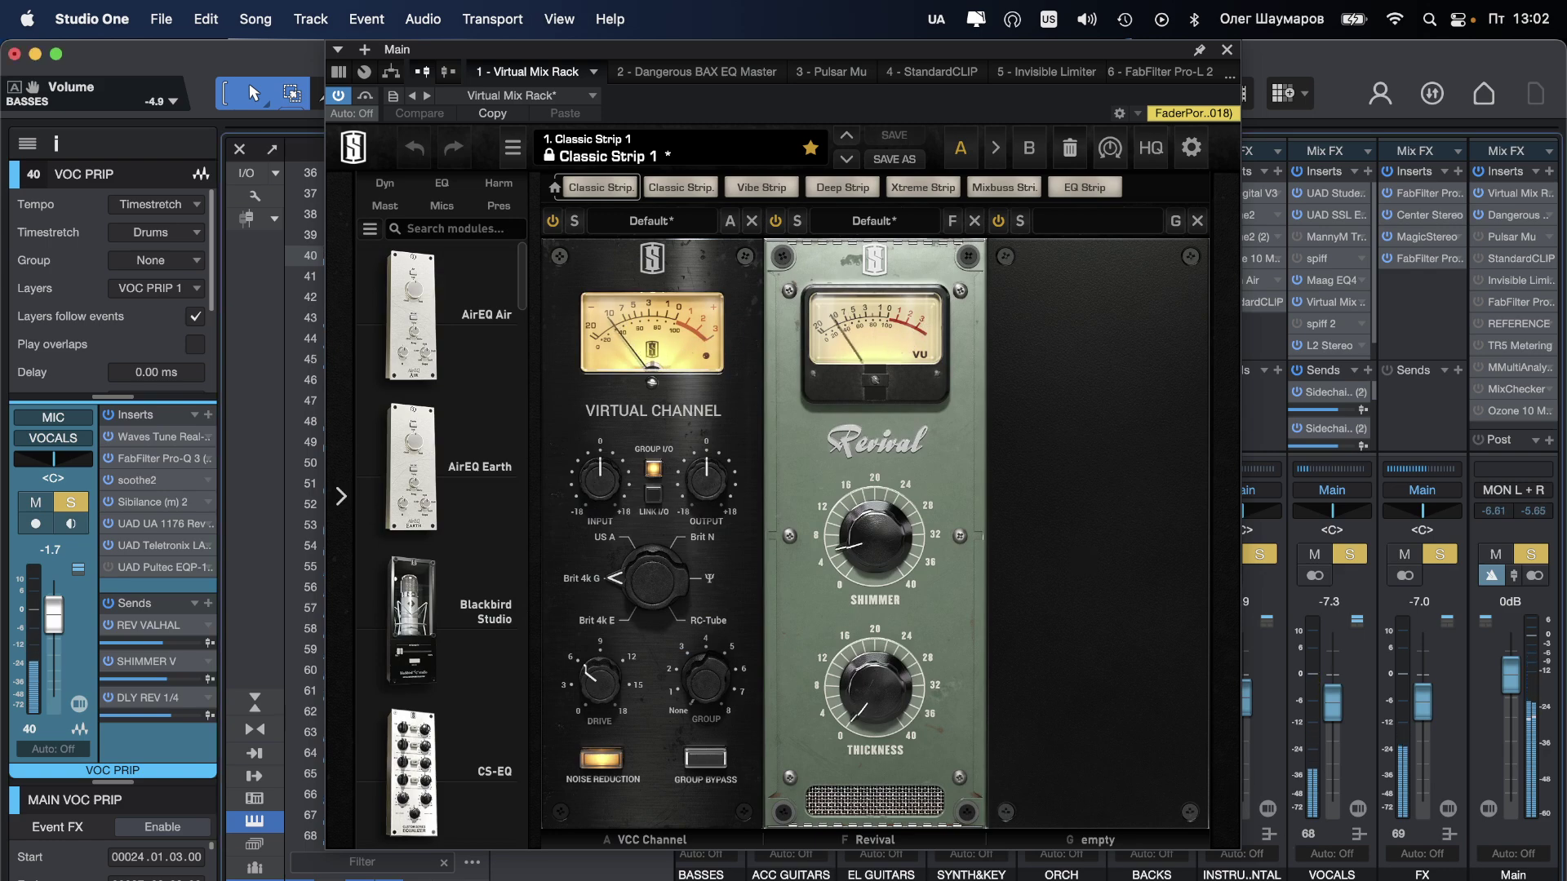
left_click_drag(1180, 118, 1020, 119)
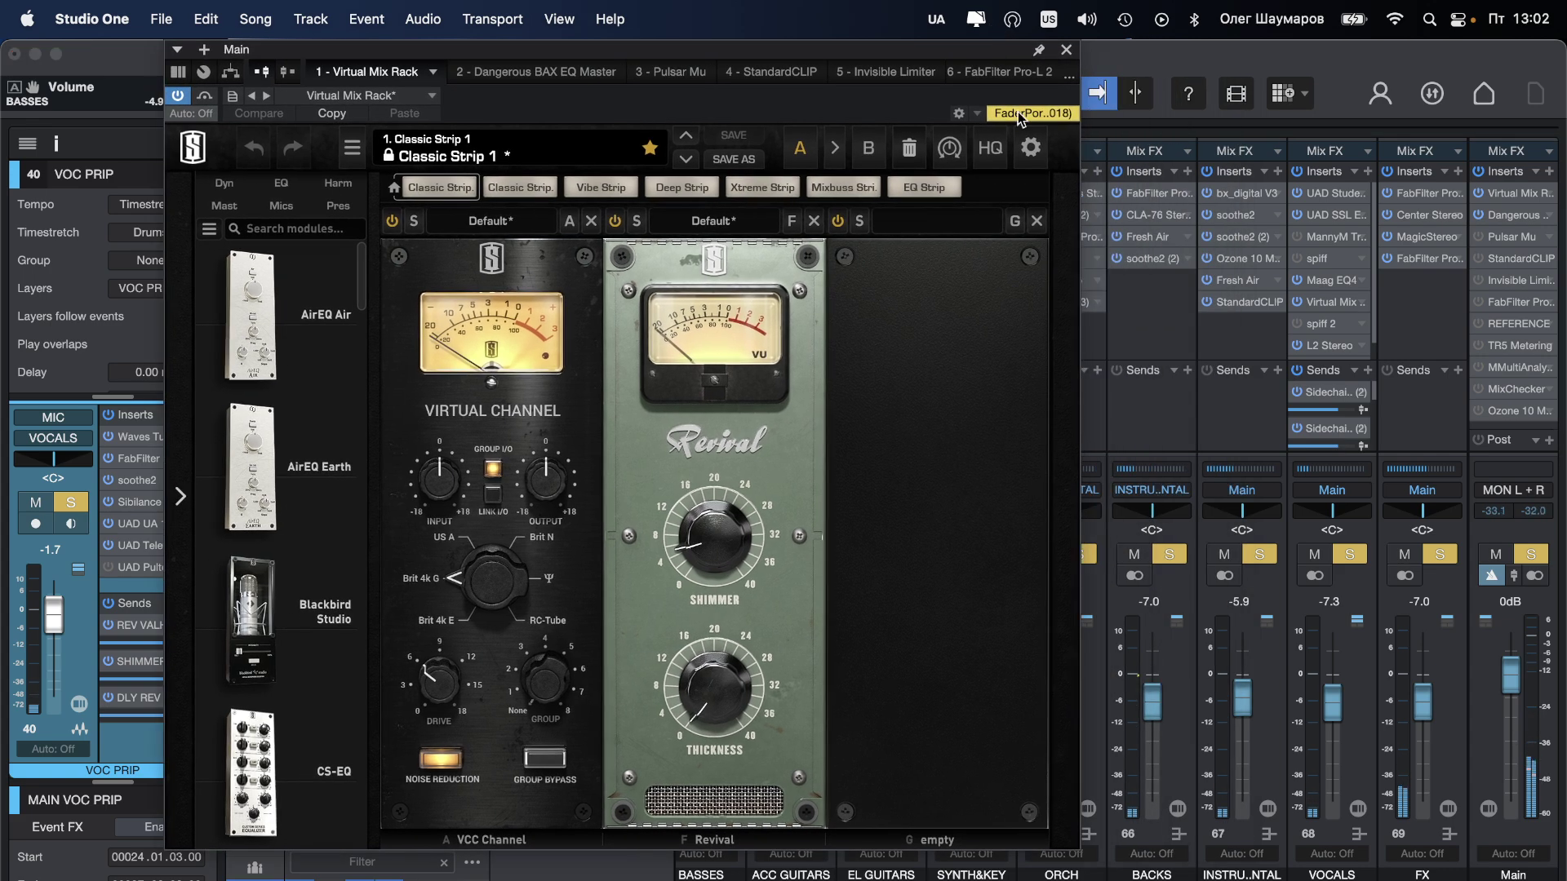
left_click(1265, 716)
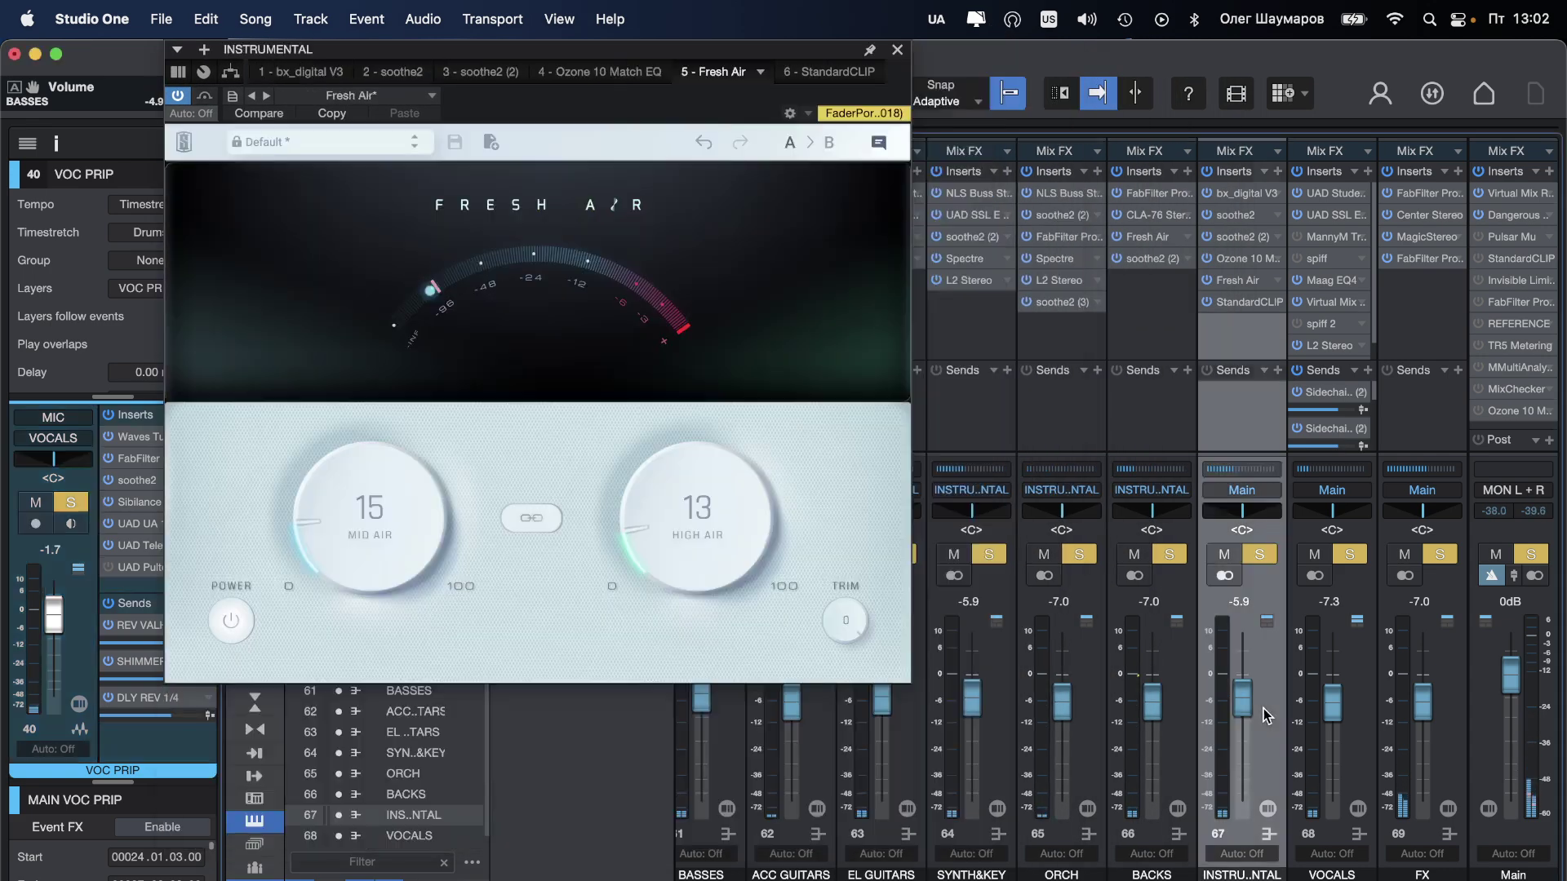
left_click(1311, 720)
left_click_drag(1342, 718, 1342, 734)
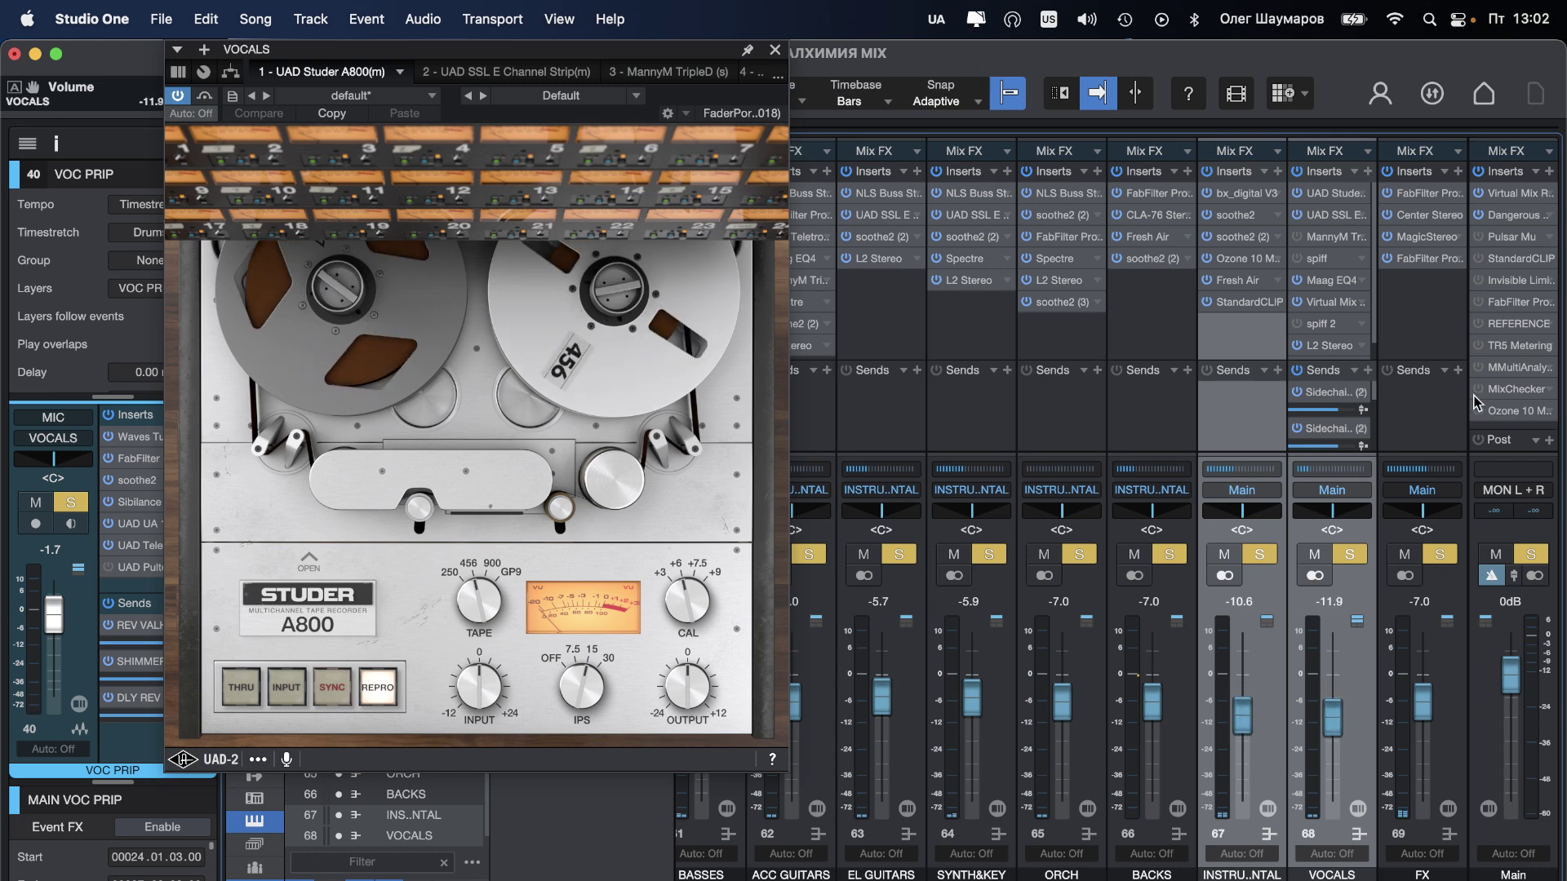
Step: Check Main's Virtual Mix Rack VU meter and set INSTRUMENTAL to -11.4 dB, FX to -8.6 dB and VOCALS to -11.9 dB
left_click(1504, 190)
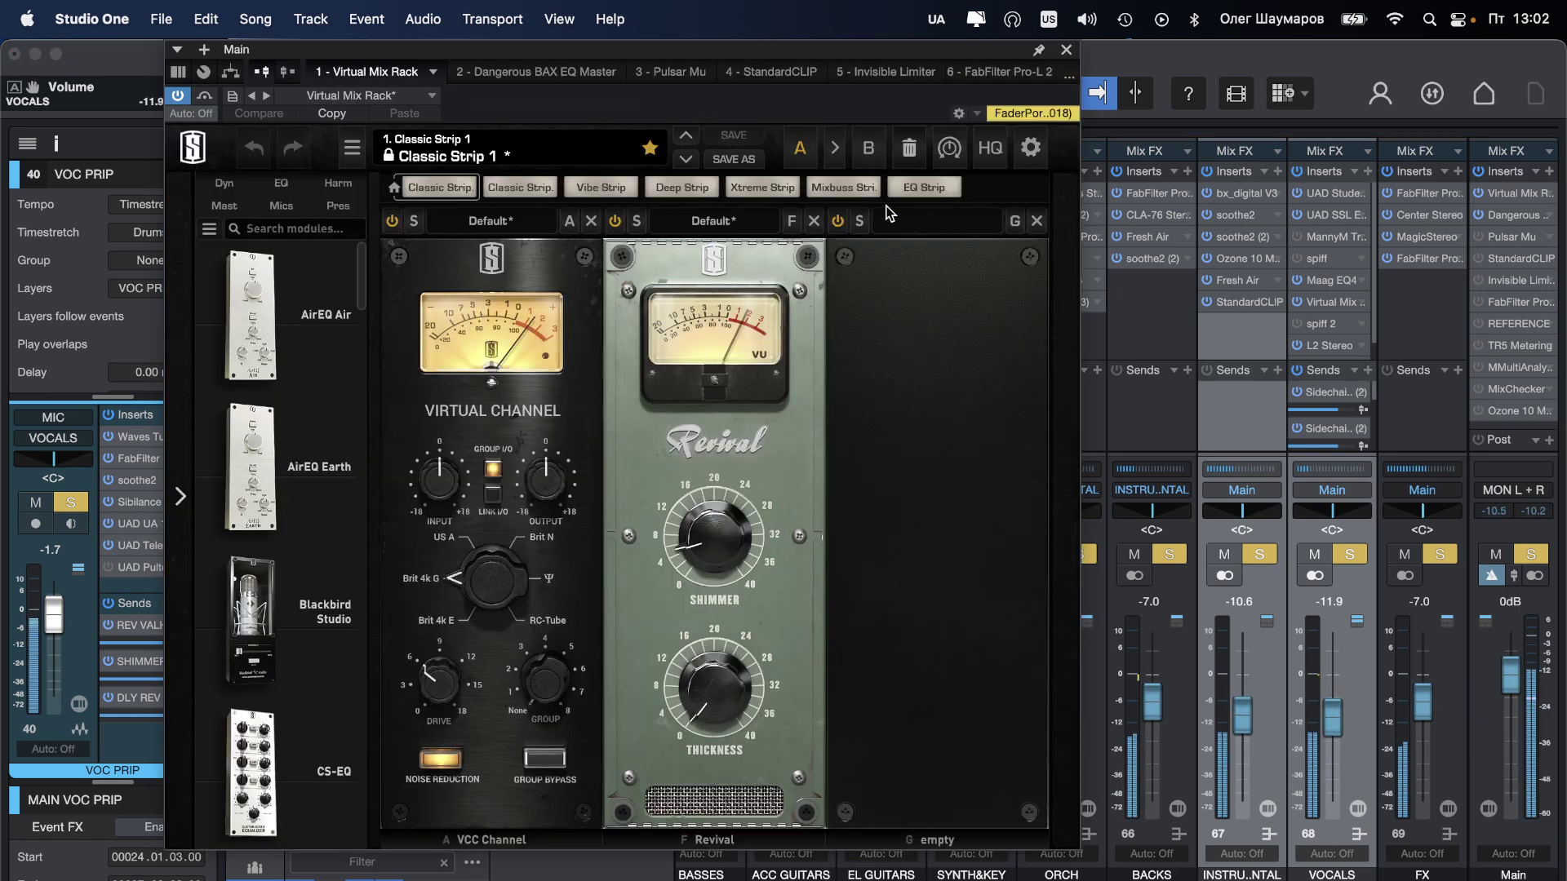
left_click_drag(1244, 716, 1246, 728)
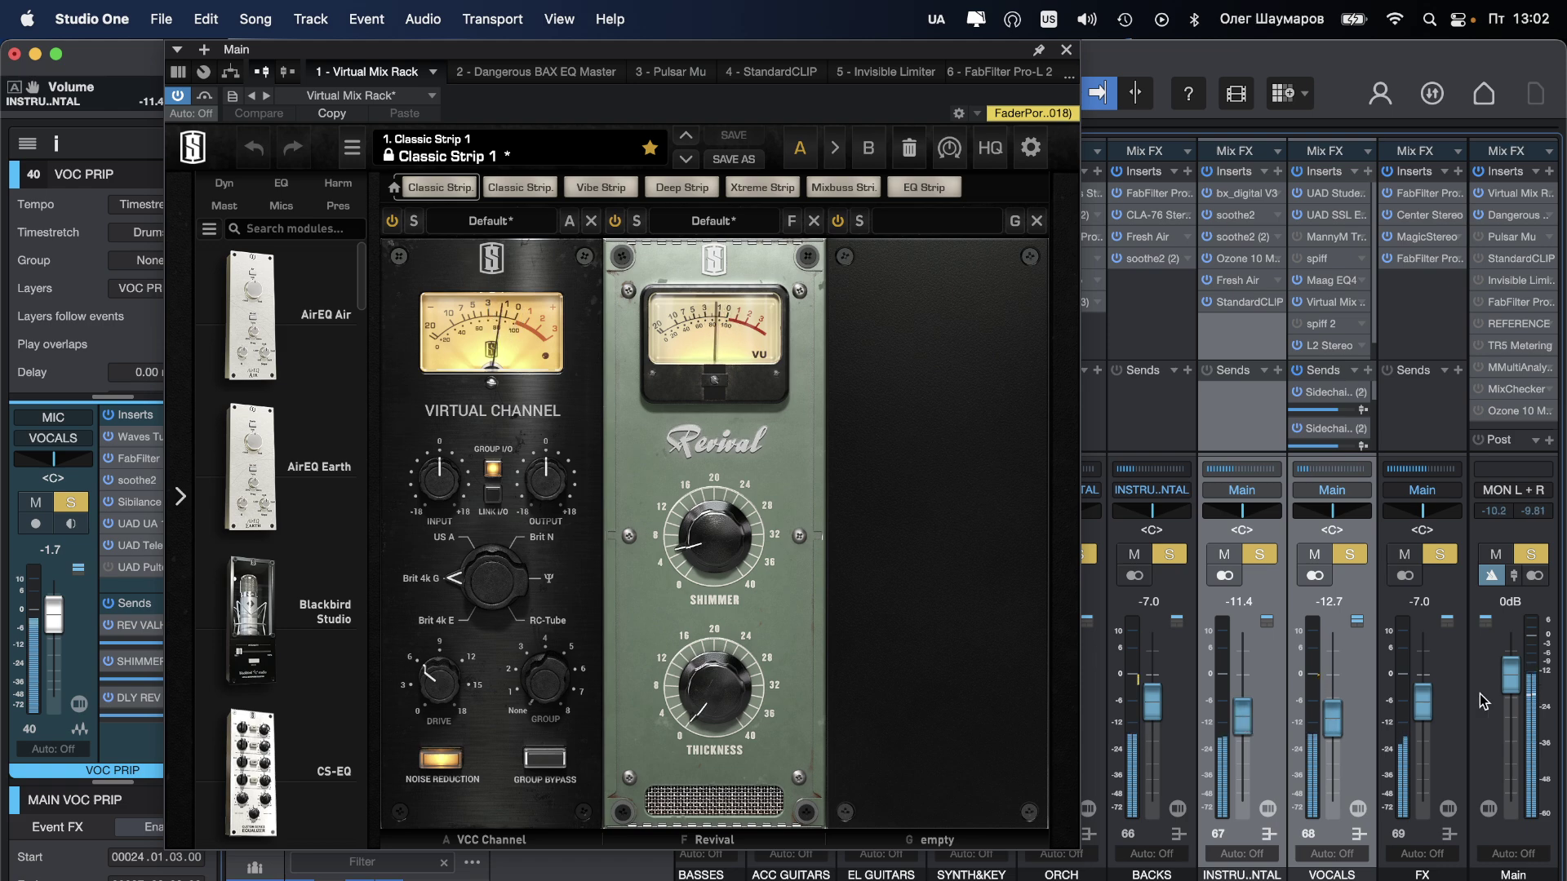
left_click_drag(1424, 702, 1434, 726)
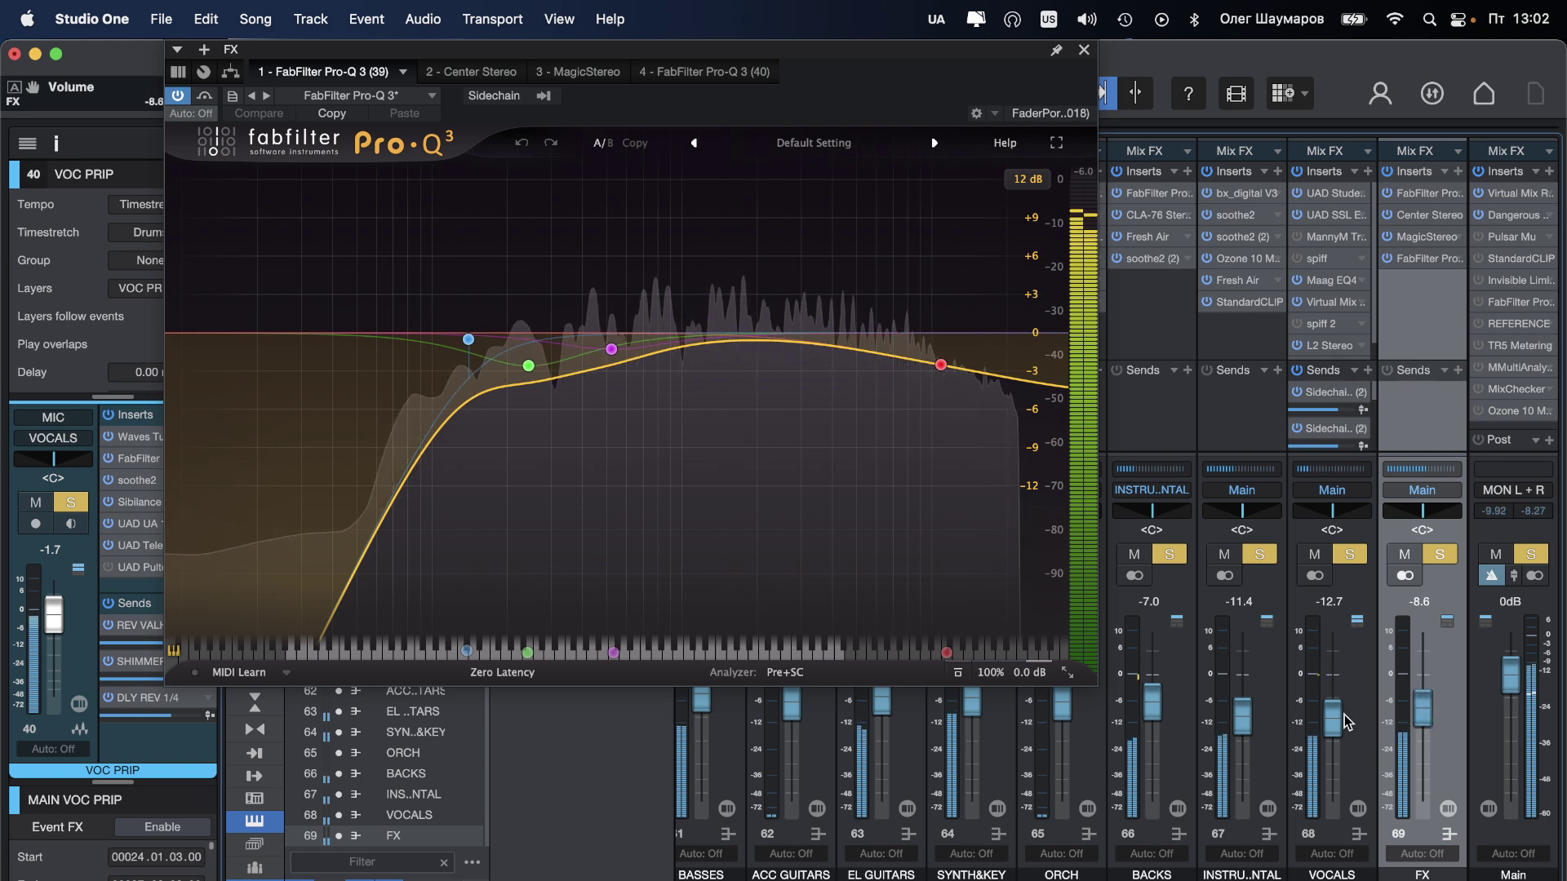
left_click_drag(1336, 719, 1336, 714)
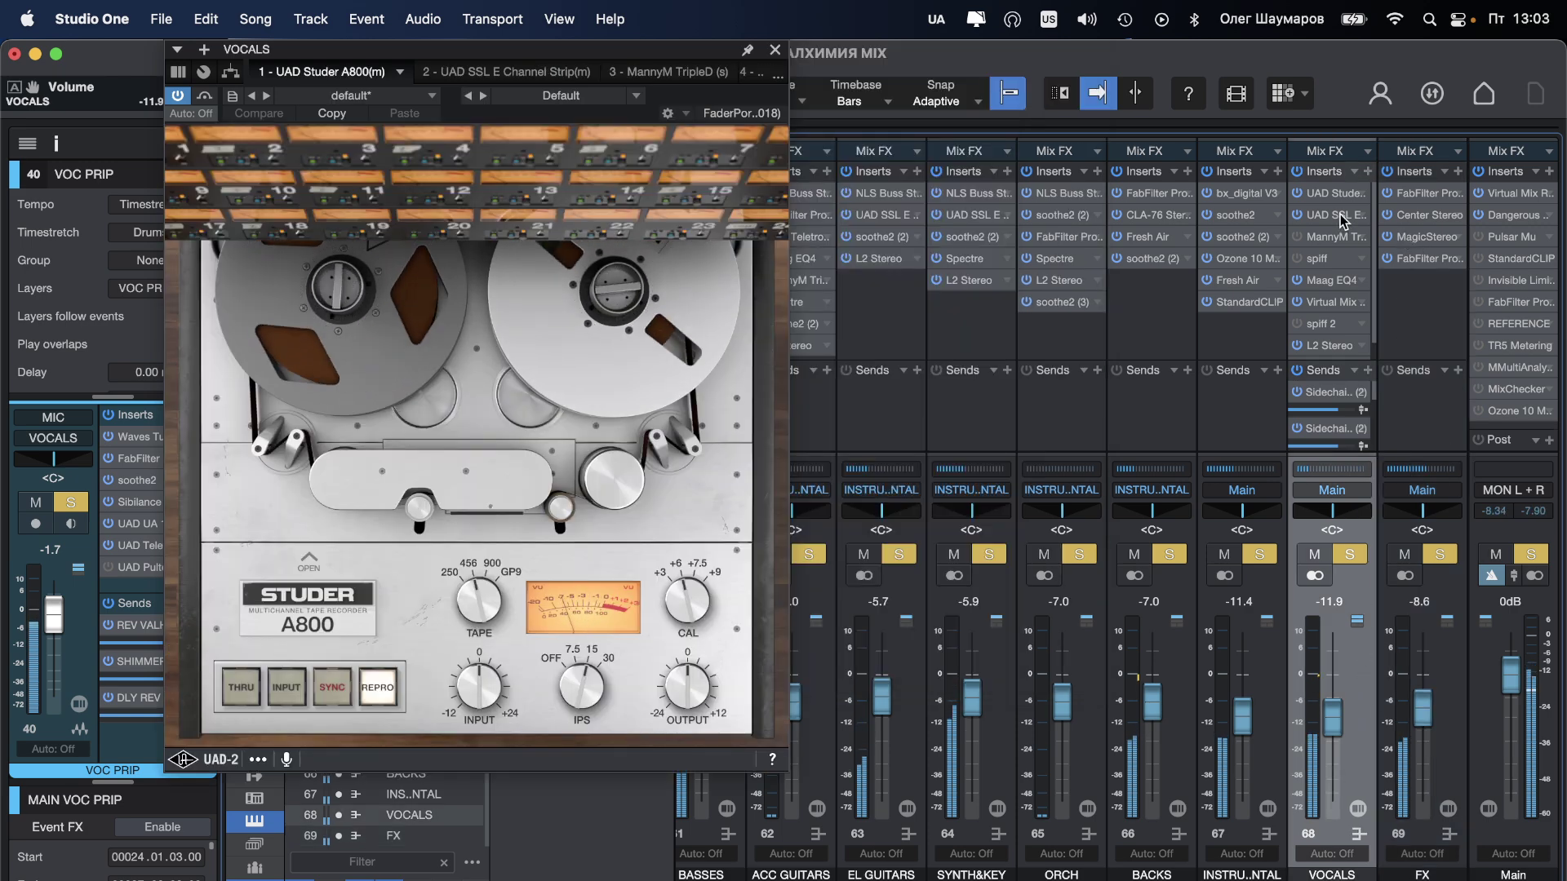
Step: Set the Air Gain to 4.0 in the Maag EQ4 on the VOCALS bus
left_click(1339, 283)
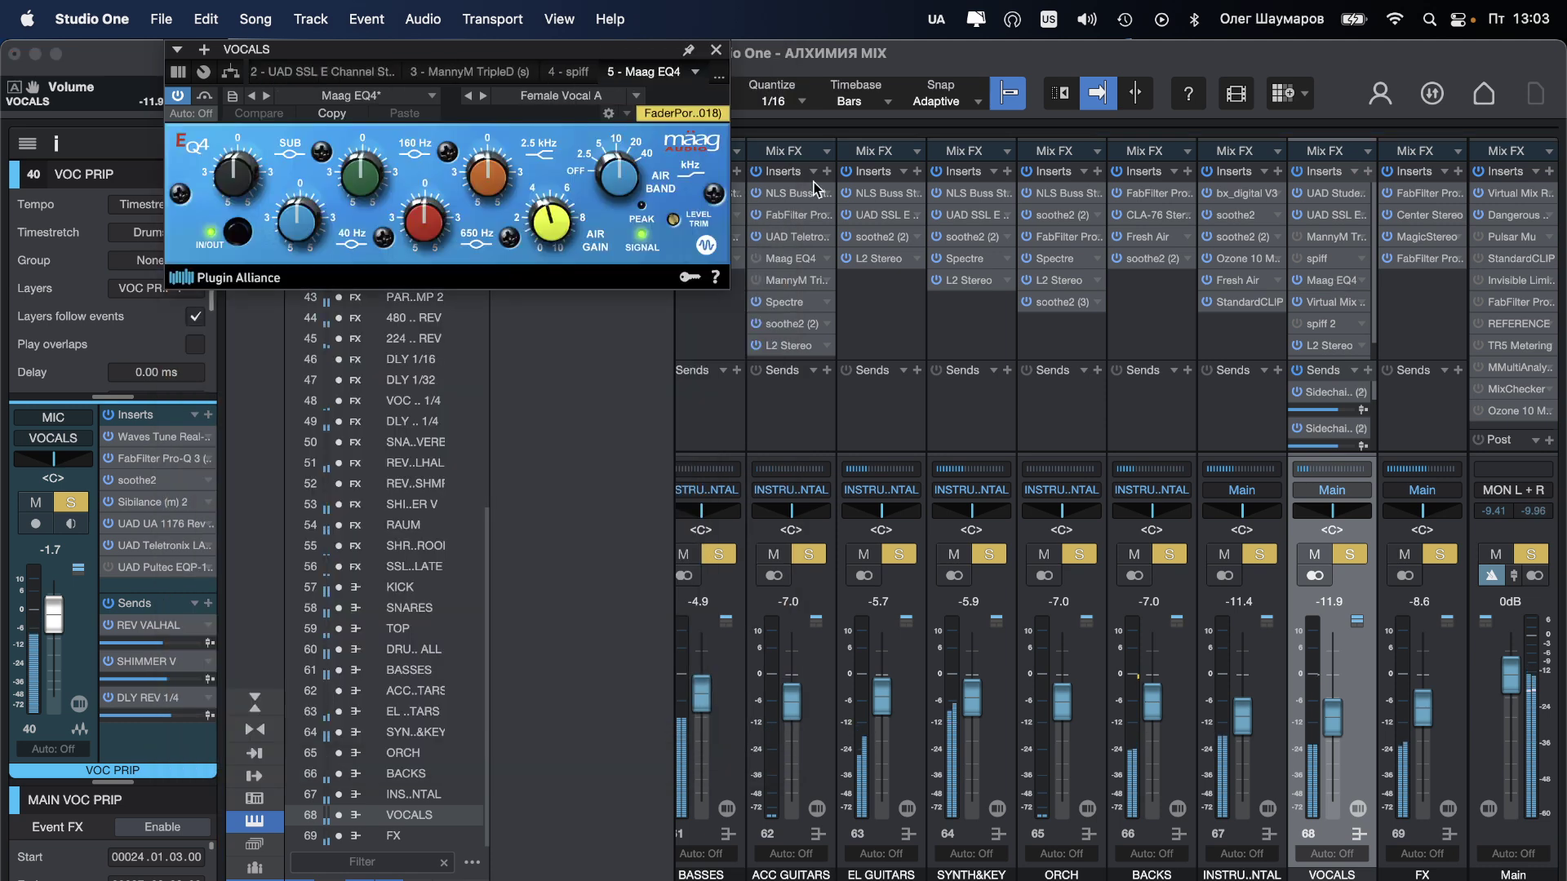
left_click(539, 226)
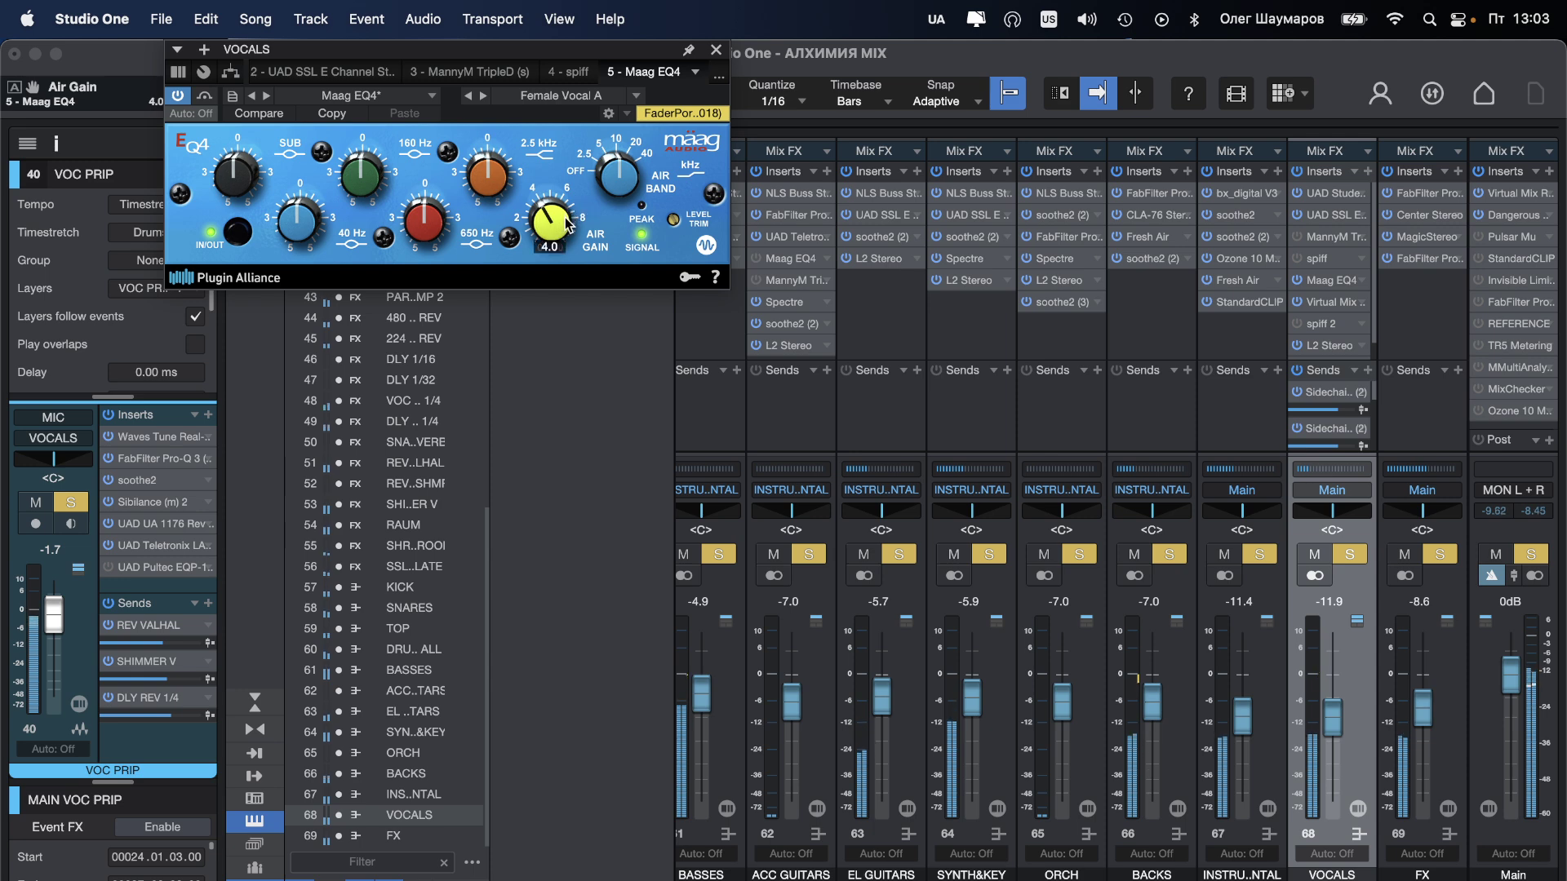
left_click_drag(567, 226, 567, 220)
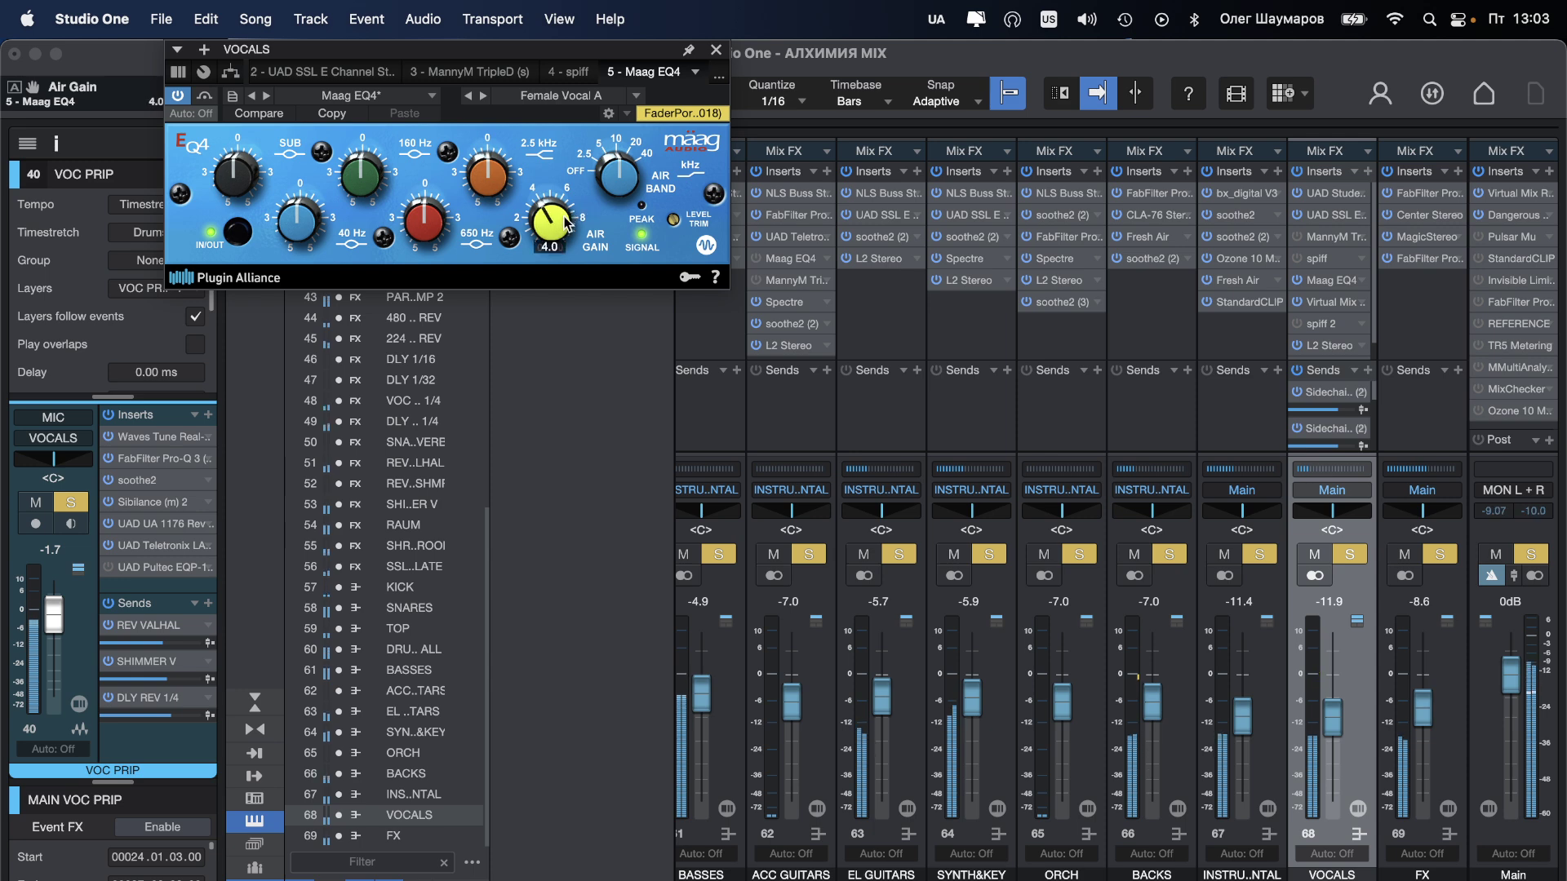
left_click(717, 51)
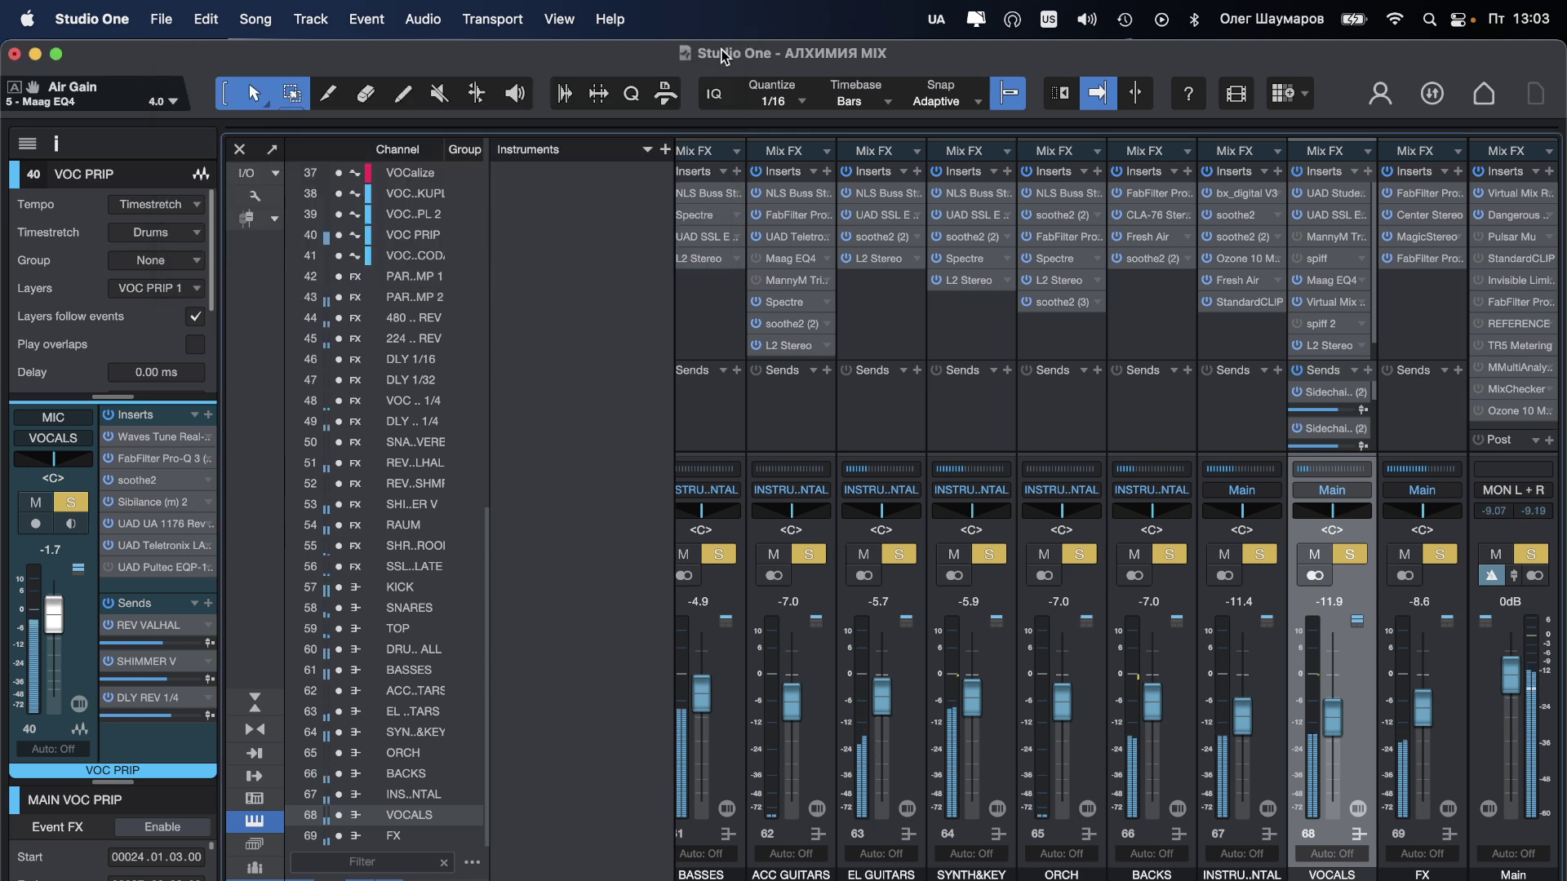
Step: In Main's Ozone 10 Match EQ, clear and recapture the Apply To spectrum, and set Amount to 24%
left_click(1504, 411)
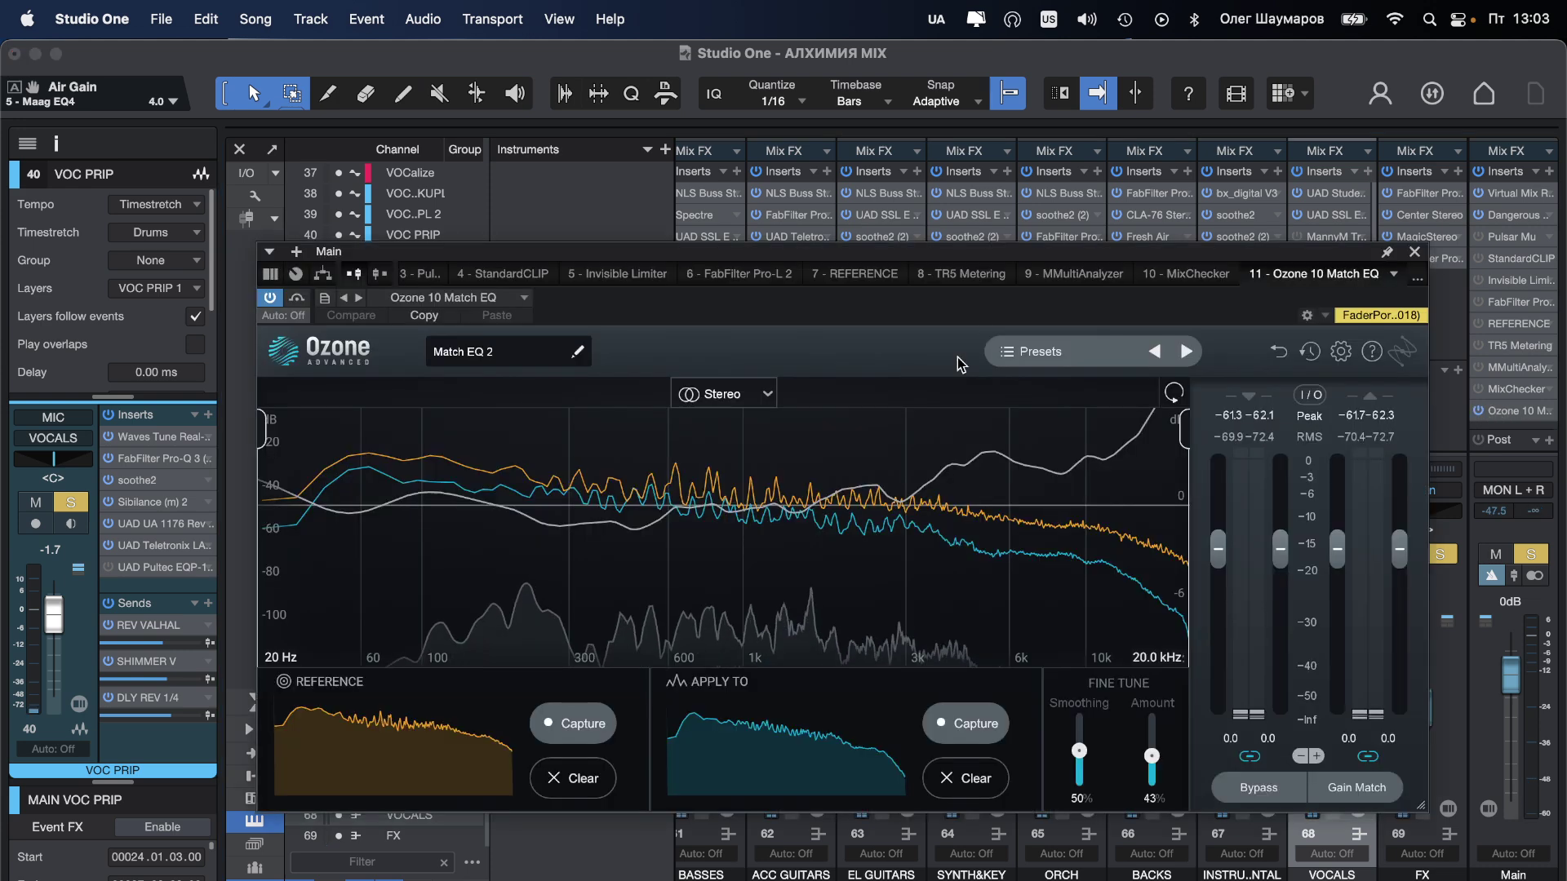
left_click(963, 778)
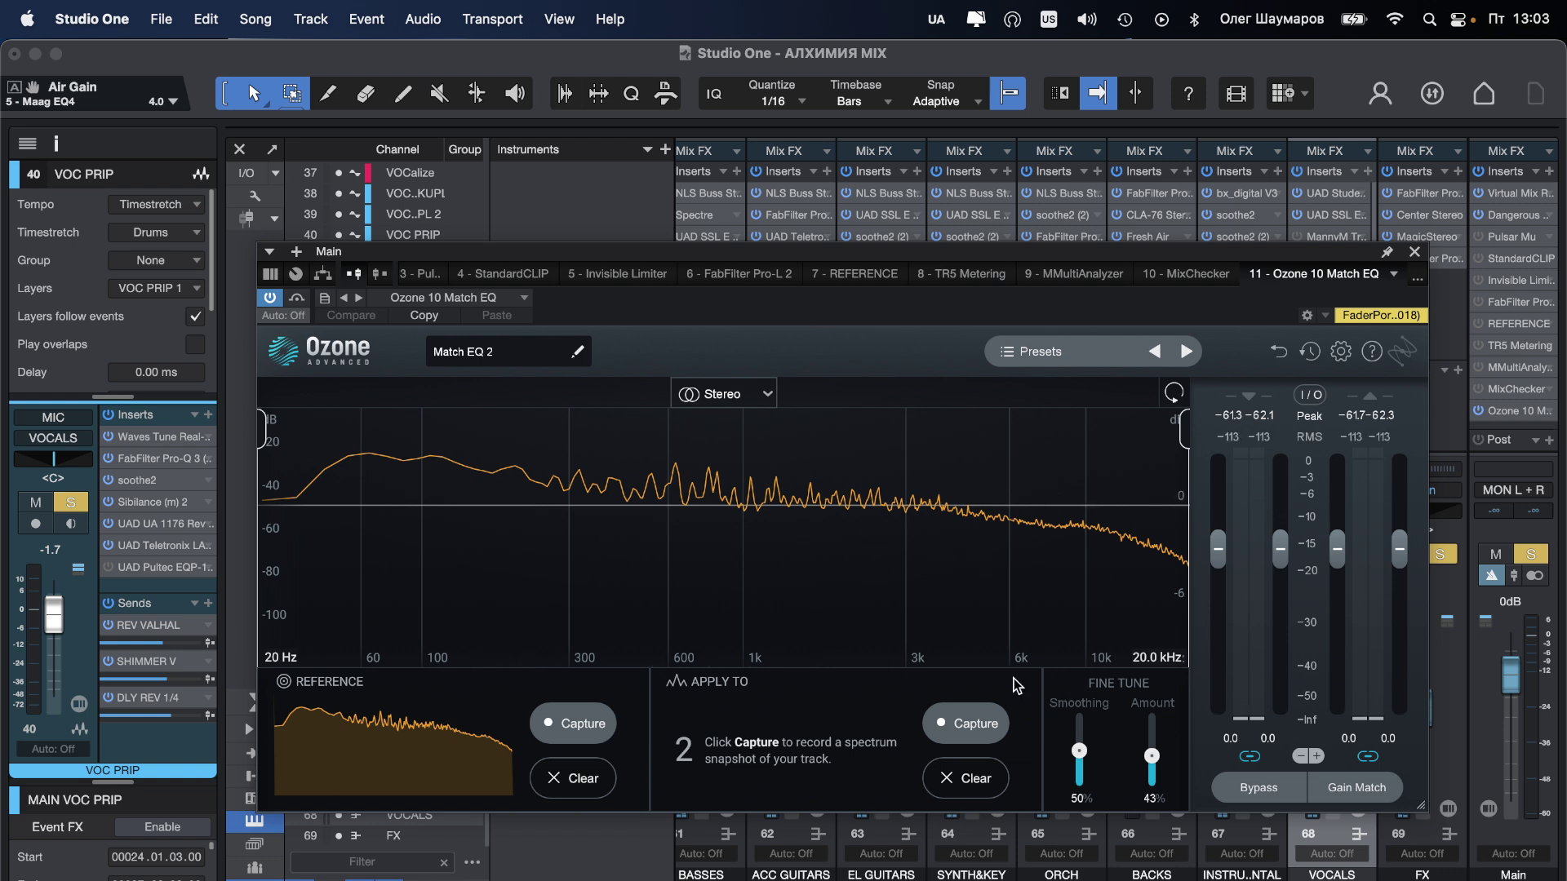
left_click(966, 727)
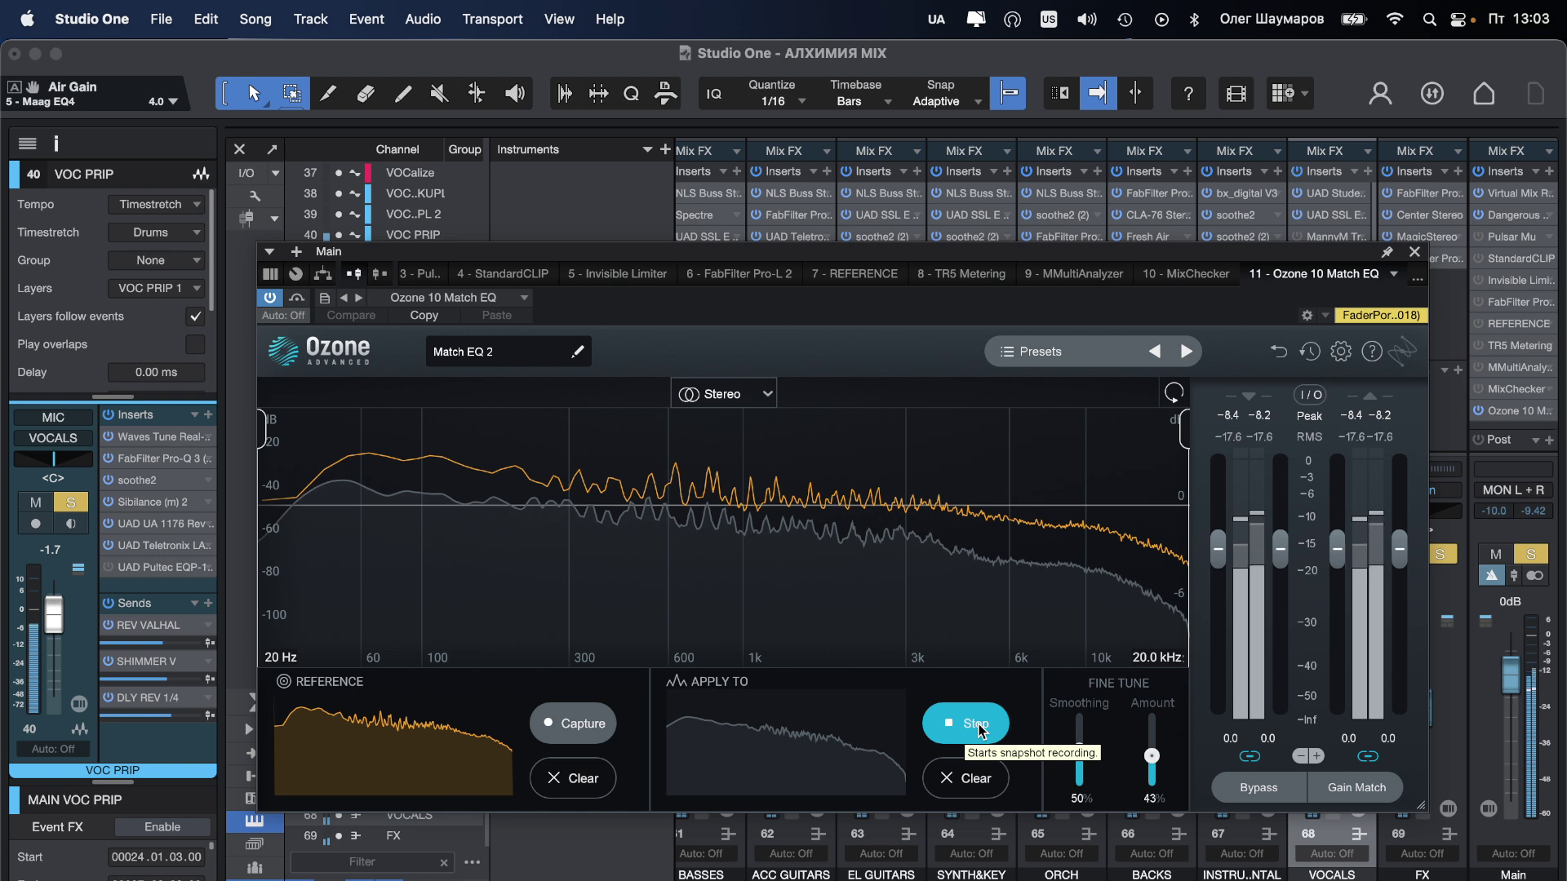
left_click(979, 729)
left_click_drag(1153, 755, 1158, 777)
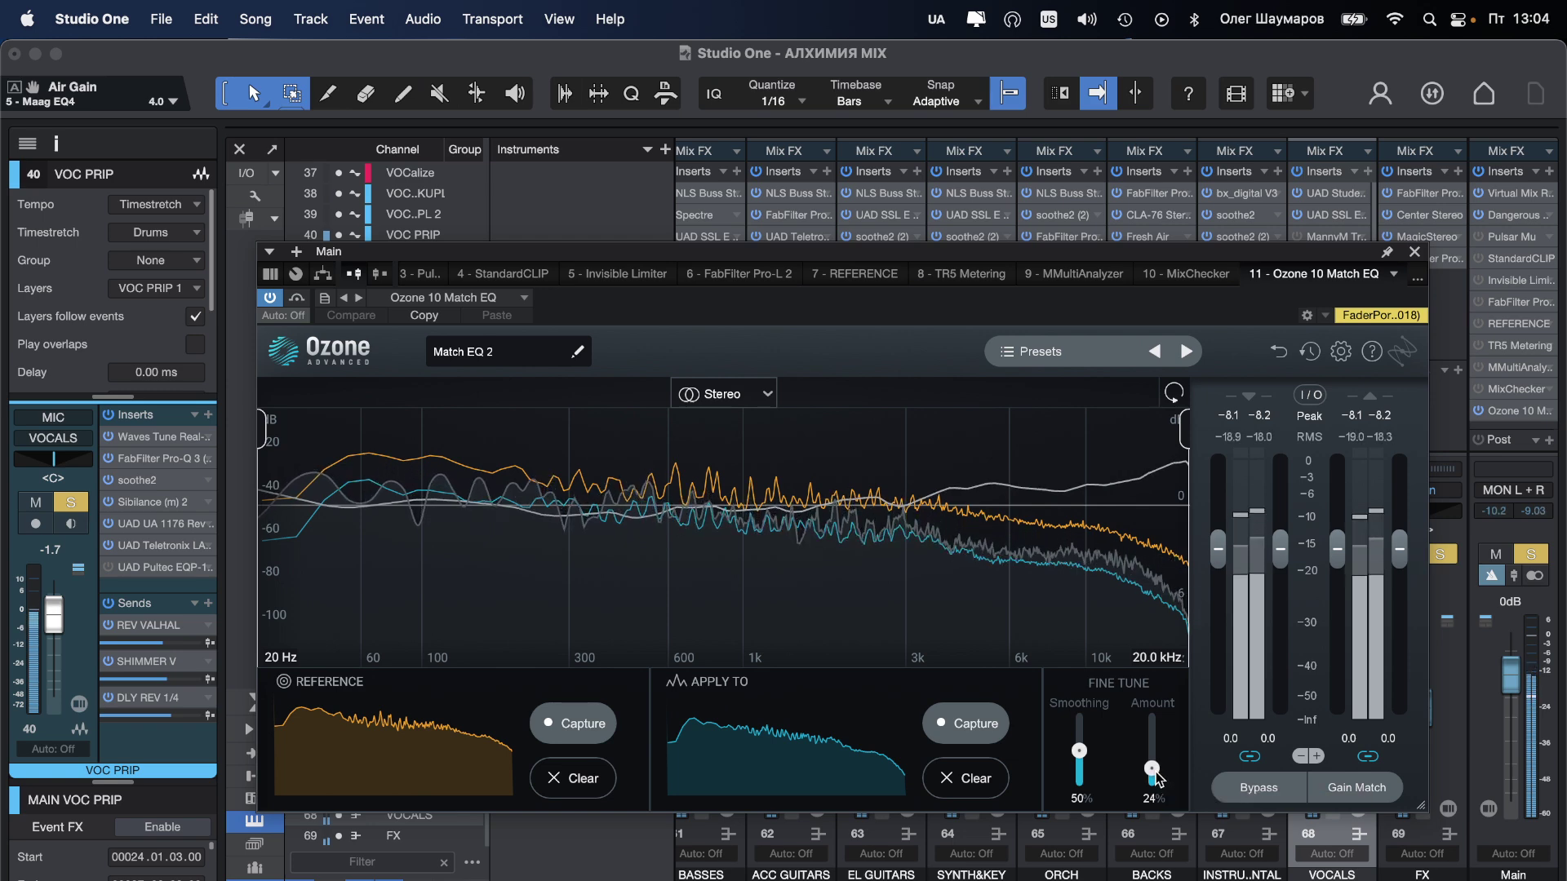
Step: Move Main's Ozone 10 Match EQ between Dangerous BAX EQ Master and Pulsar Mu, and open Main's StandardCLIP
left_click(1415, 254)
left_click_drag(1506, 409, 1521, 231)
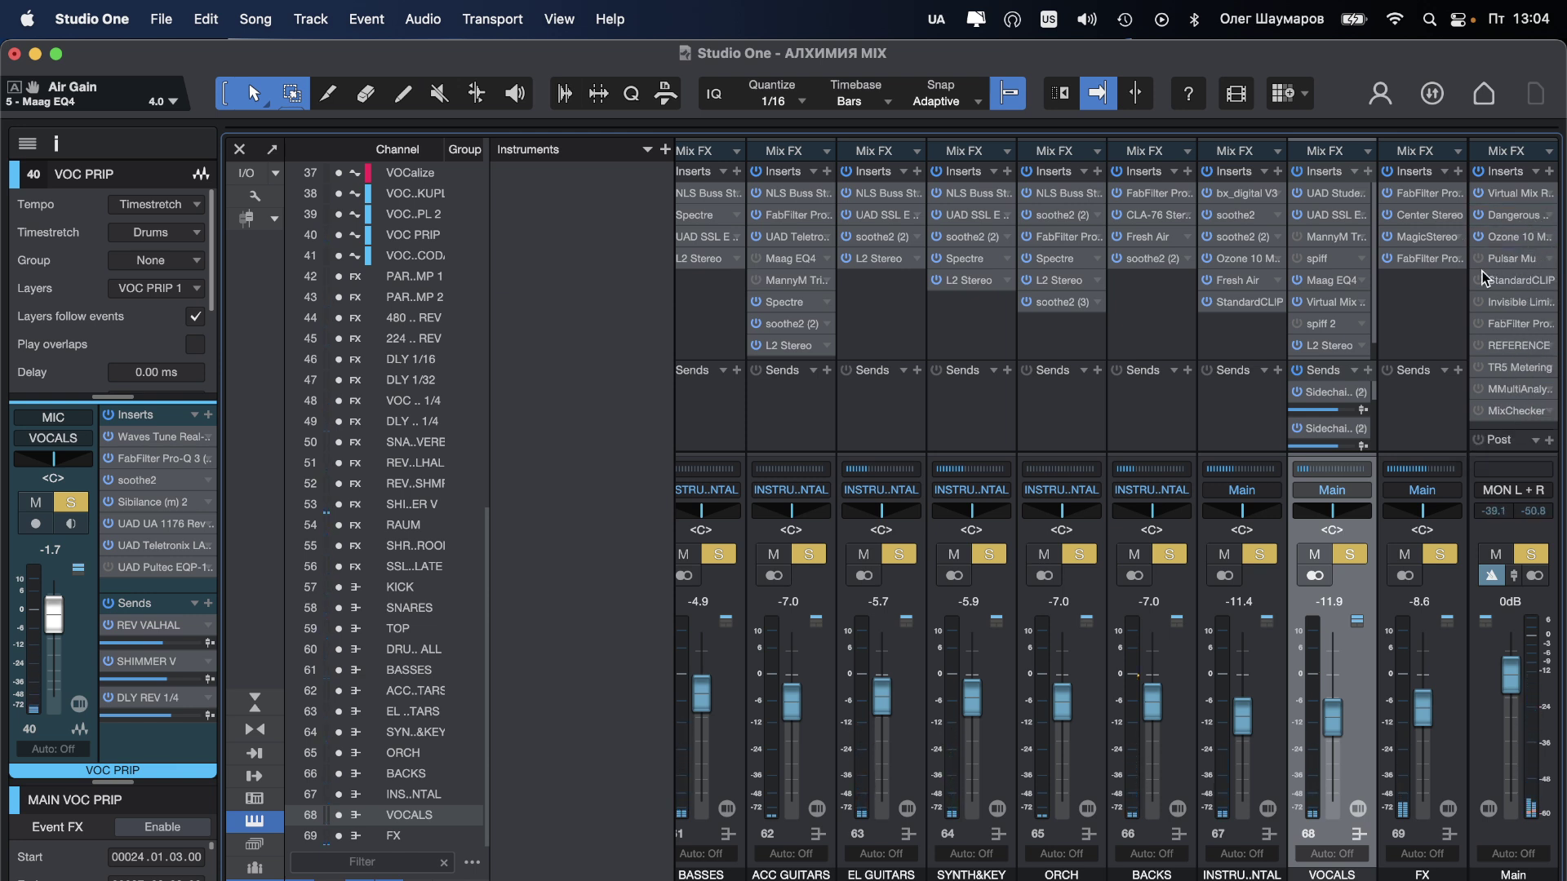
left_click(1513, 281)
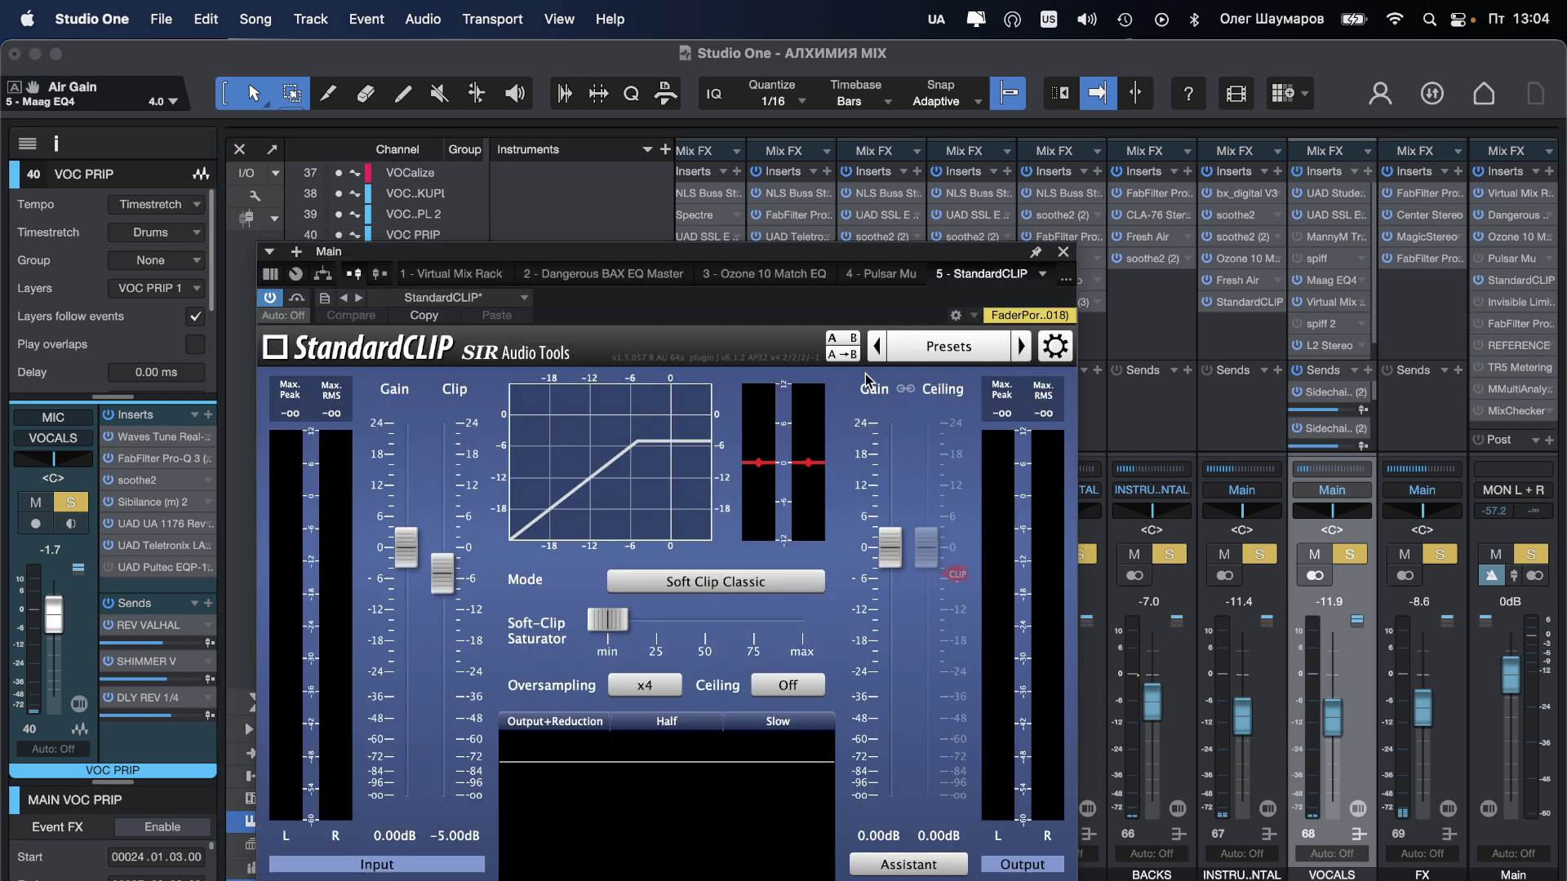
Step: Lower the input Clip level to -11.00 dB in Main's StandardCLIP and close the plug-in window
mouse_move(441, 579)
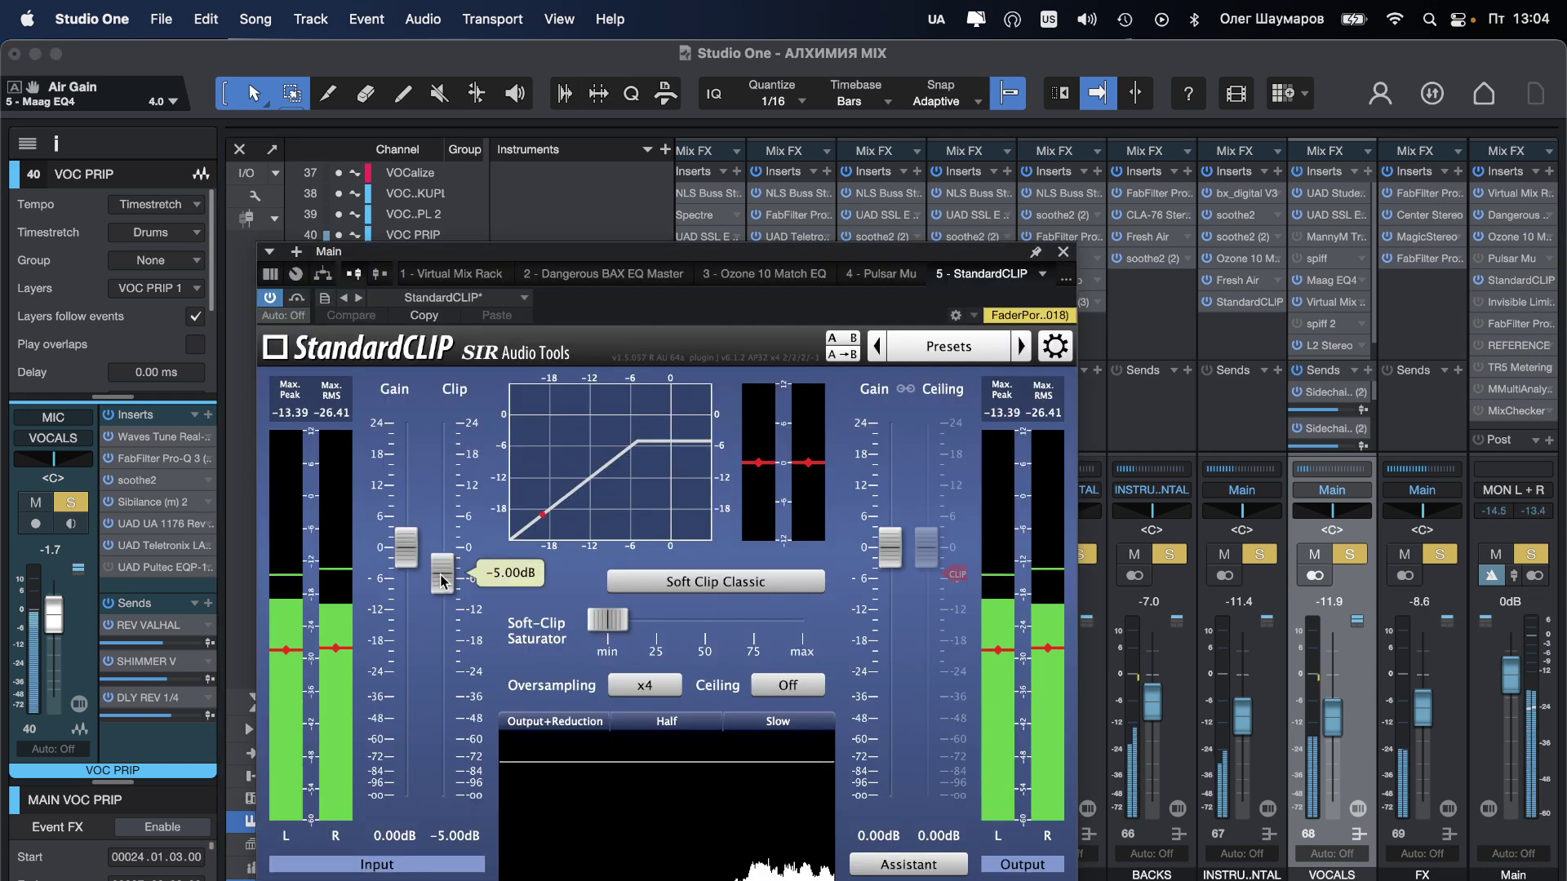
left_click_drag(441, 579, 442, 601)
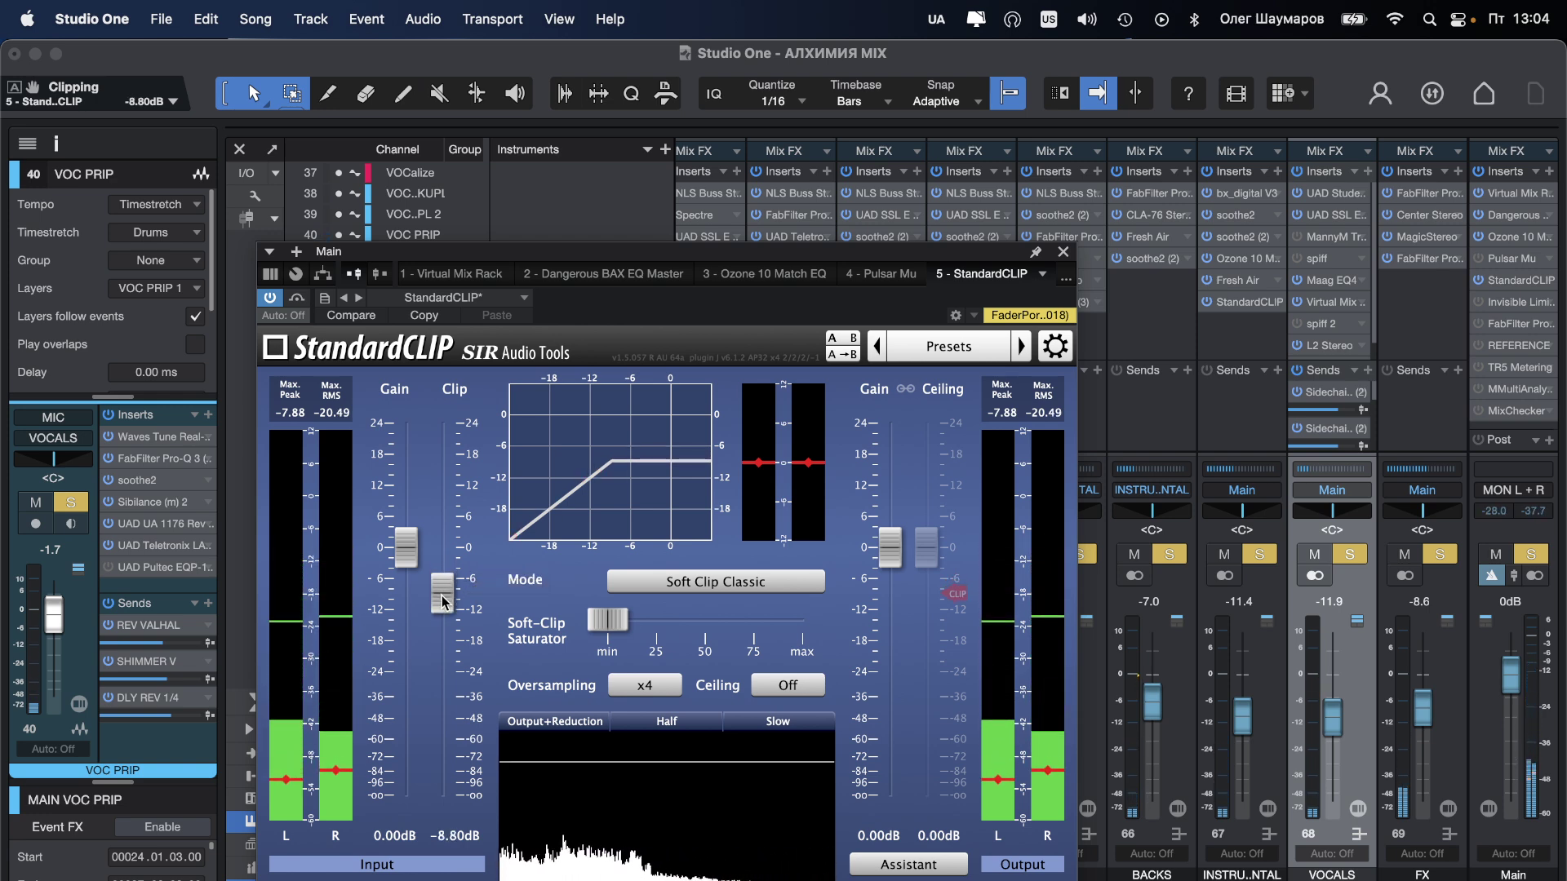
left_click_drag(441, 602, 441, 609)
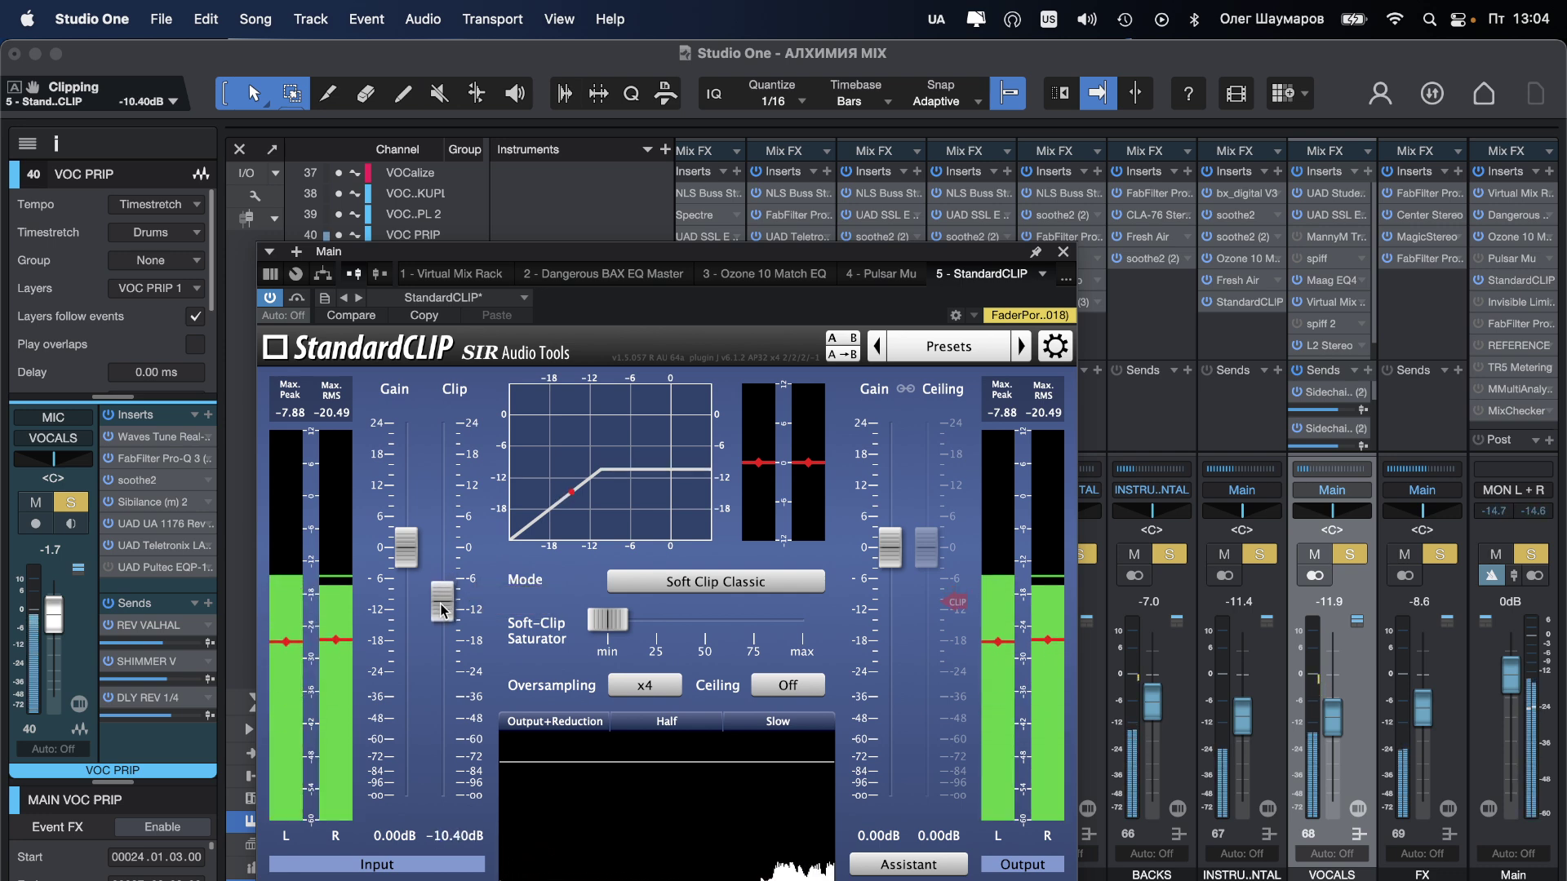
left_click_drag(440, 609, 443, 613)
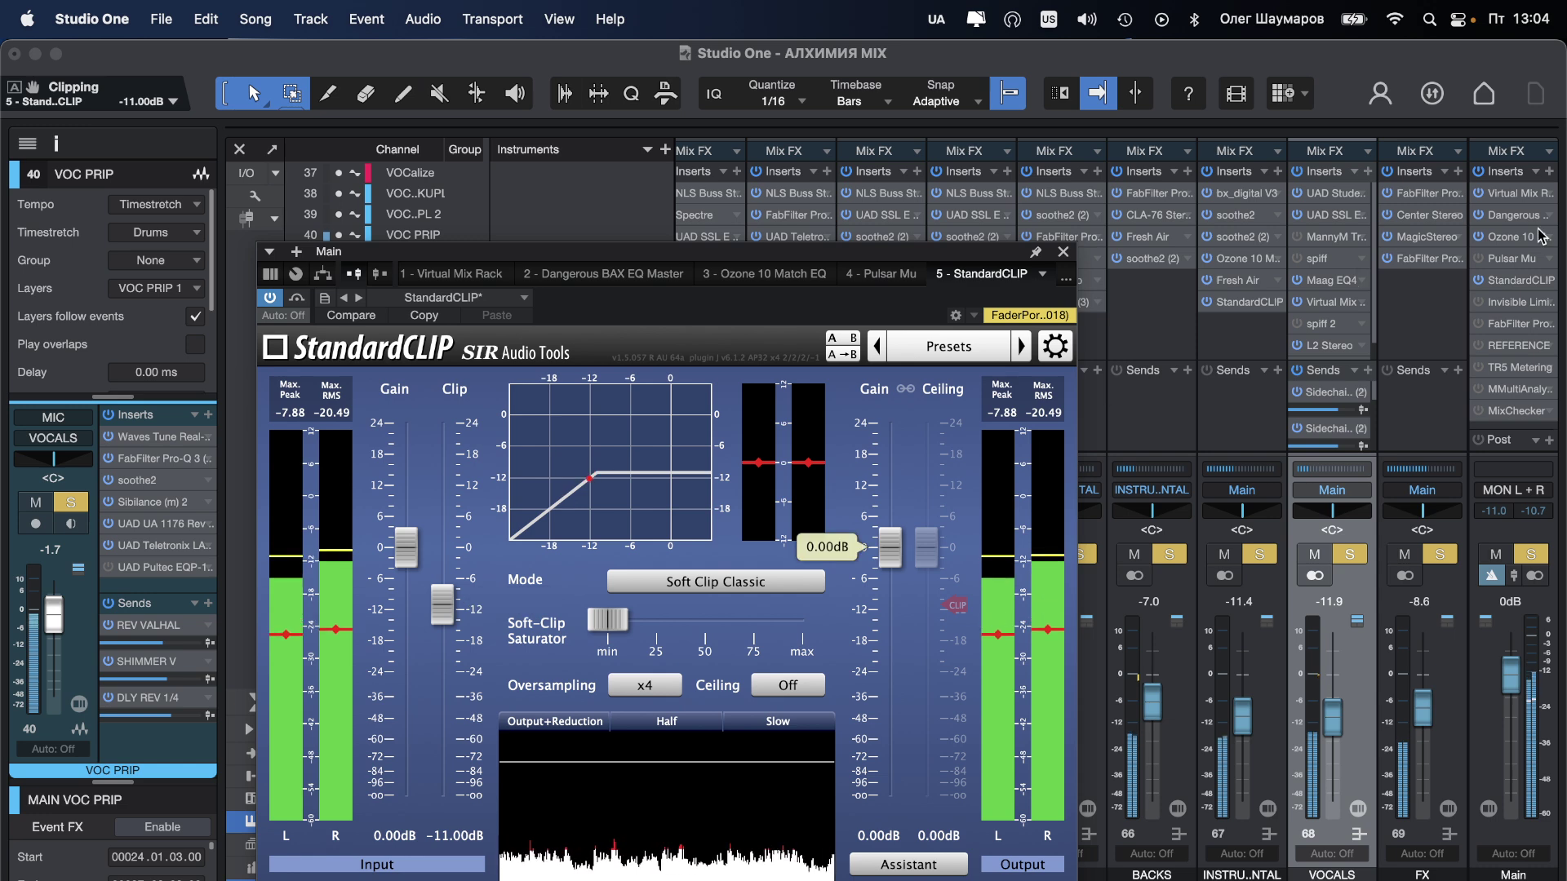
left_click(1063, 252)
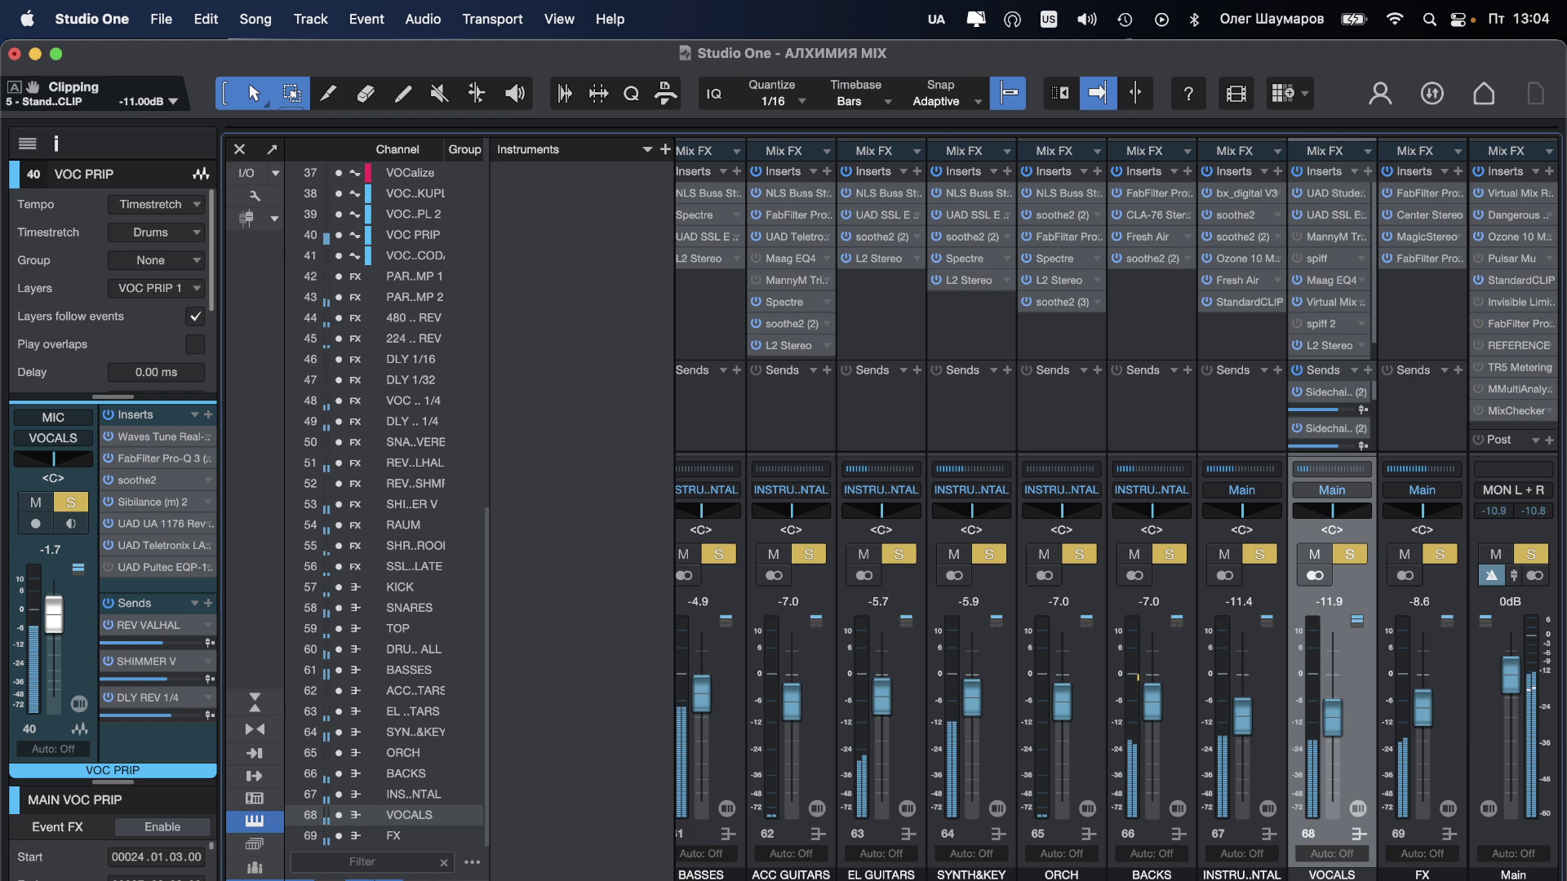
Step: Lower the BASSES bus volume to -6.5 dB and the SYNTH&KEY bus volume to -6.7 dB
scroll(1073, 506, "left", 2)
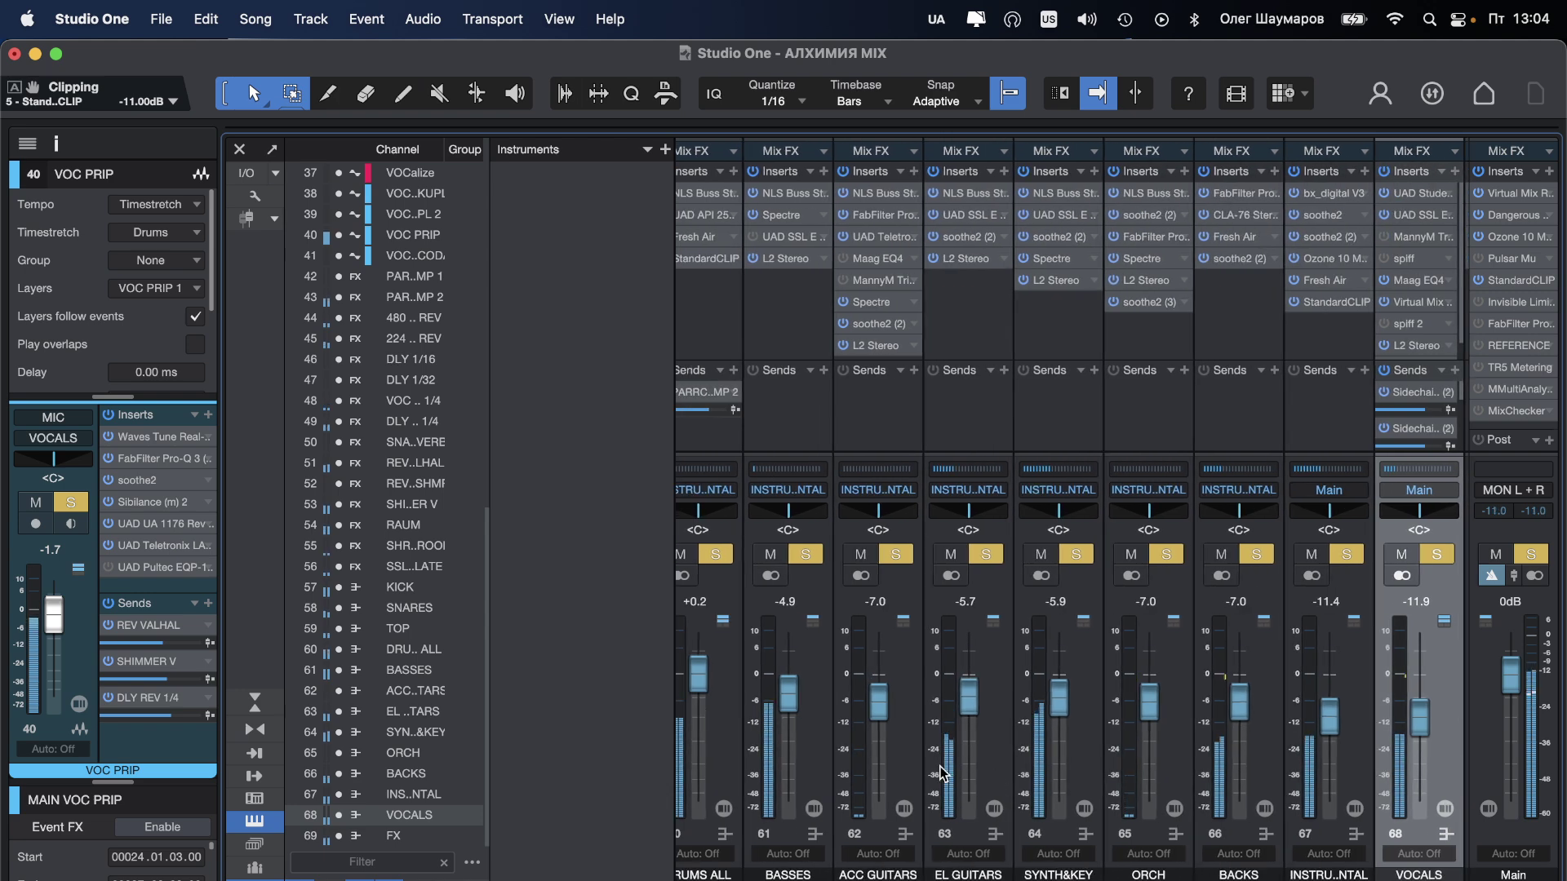
left_click_drag(785, 704, 787, 717)
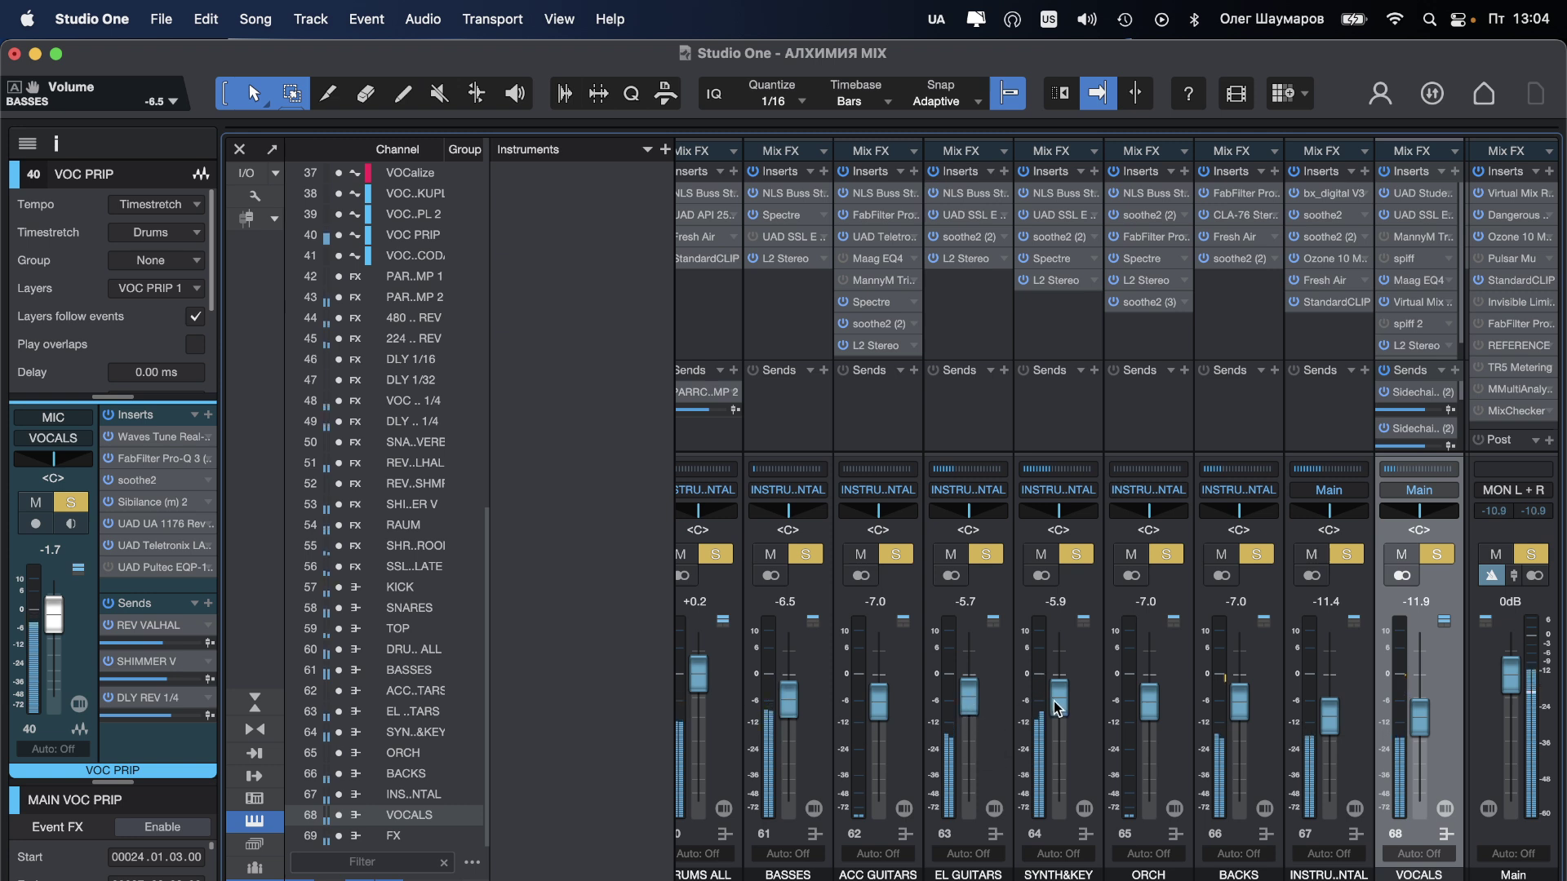
left_click_drag(1054, 702, 1054, 706)
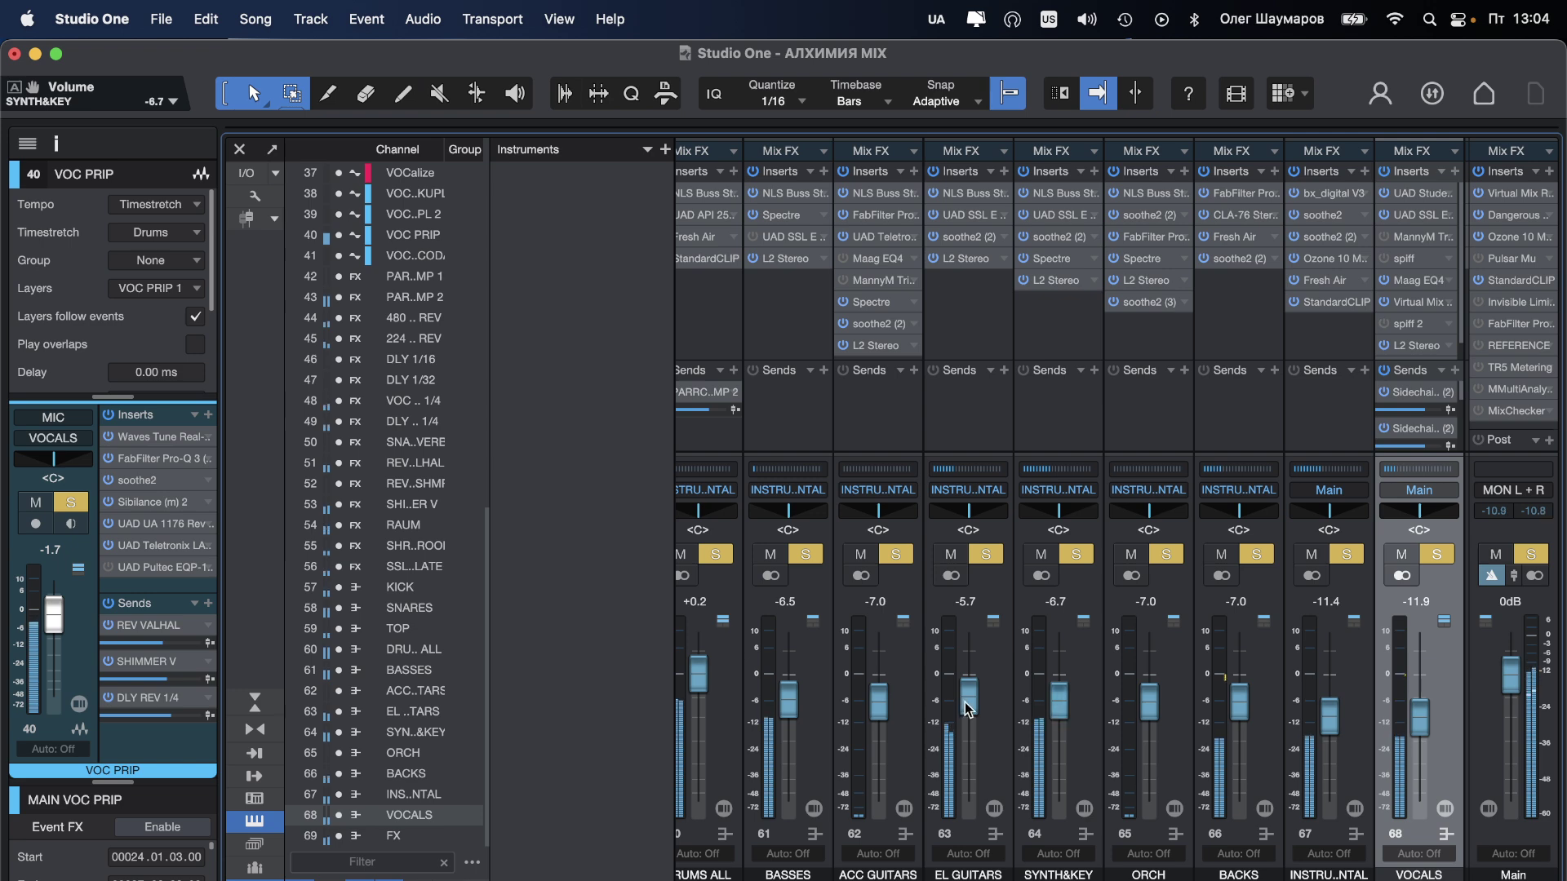
Step: Enable and open the Invisible Limiter on Main, and raise its Input Gain to 13.75 dB
scroll(1072, 509, "right", 1)
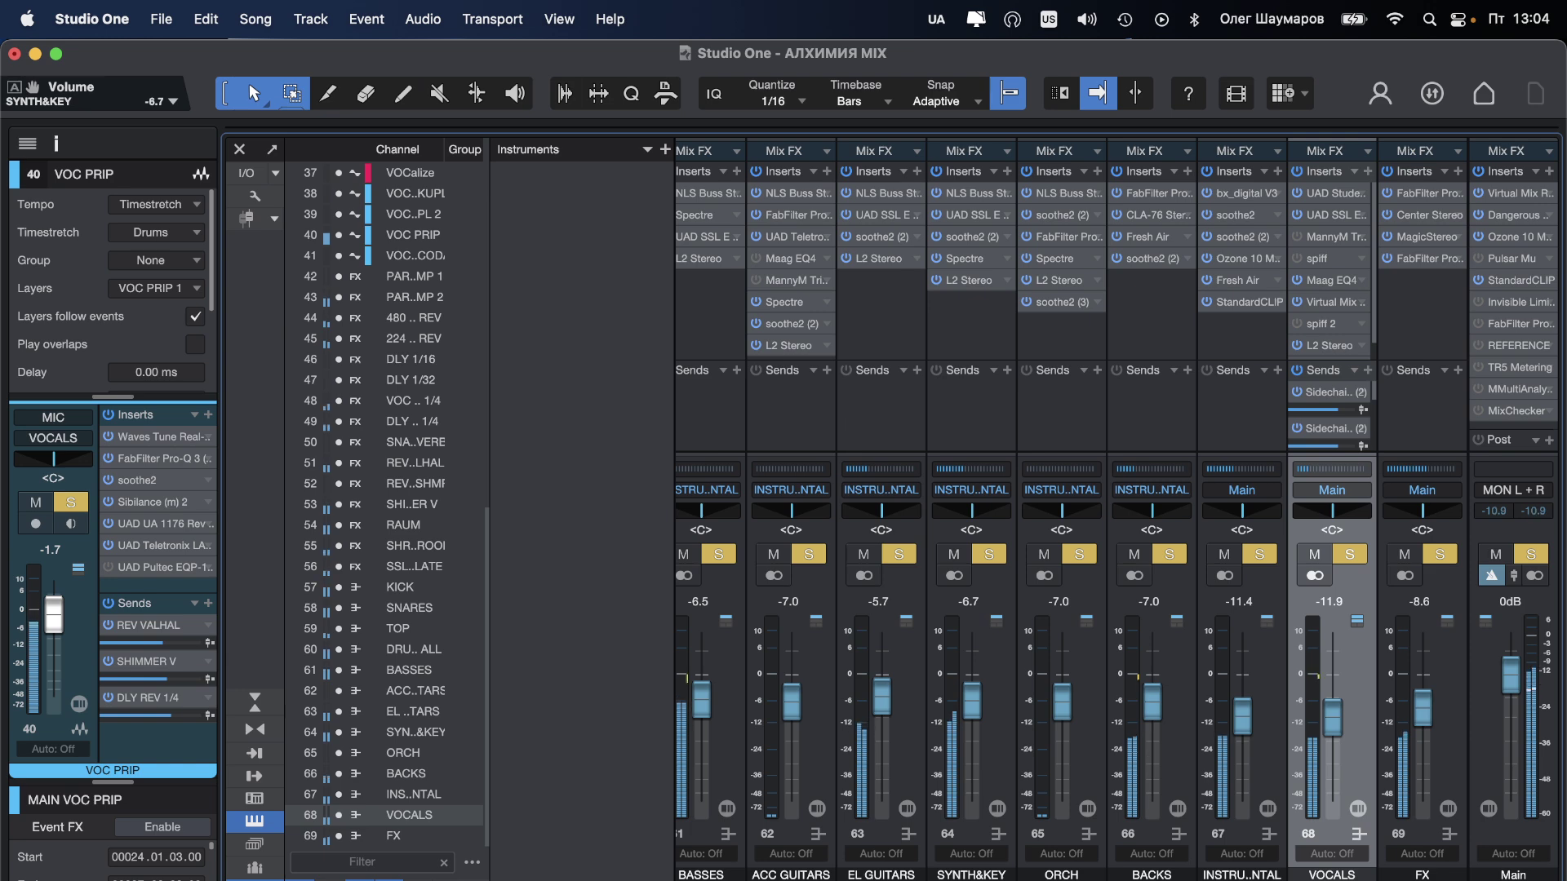
left_click(1528, 303)
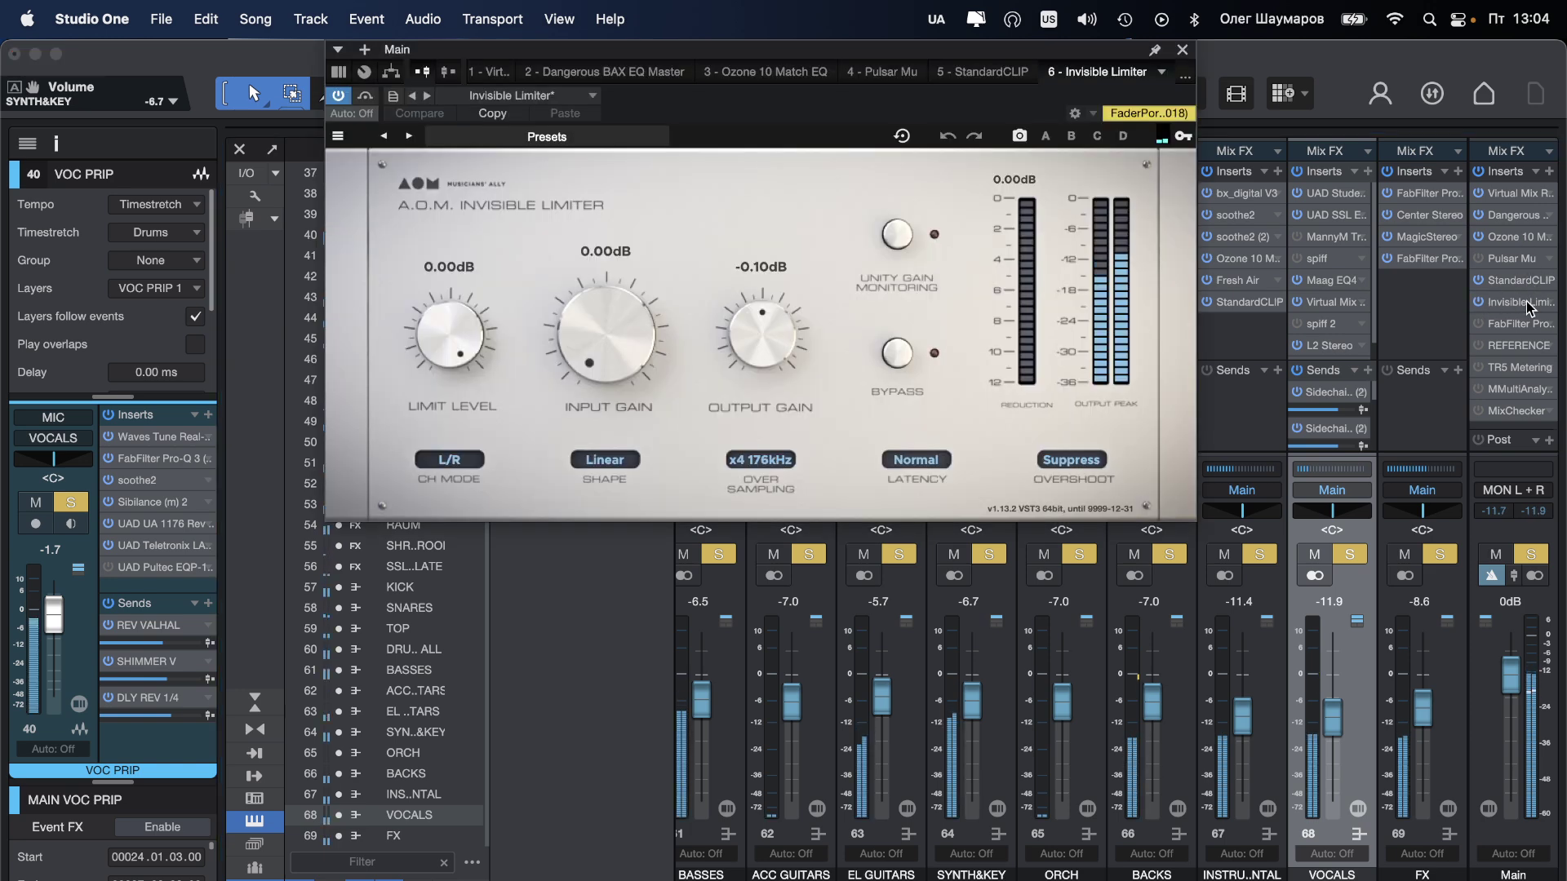
left_click_drag(605, 334, 619, 202)
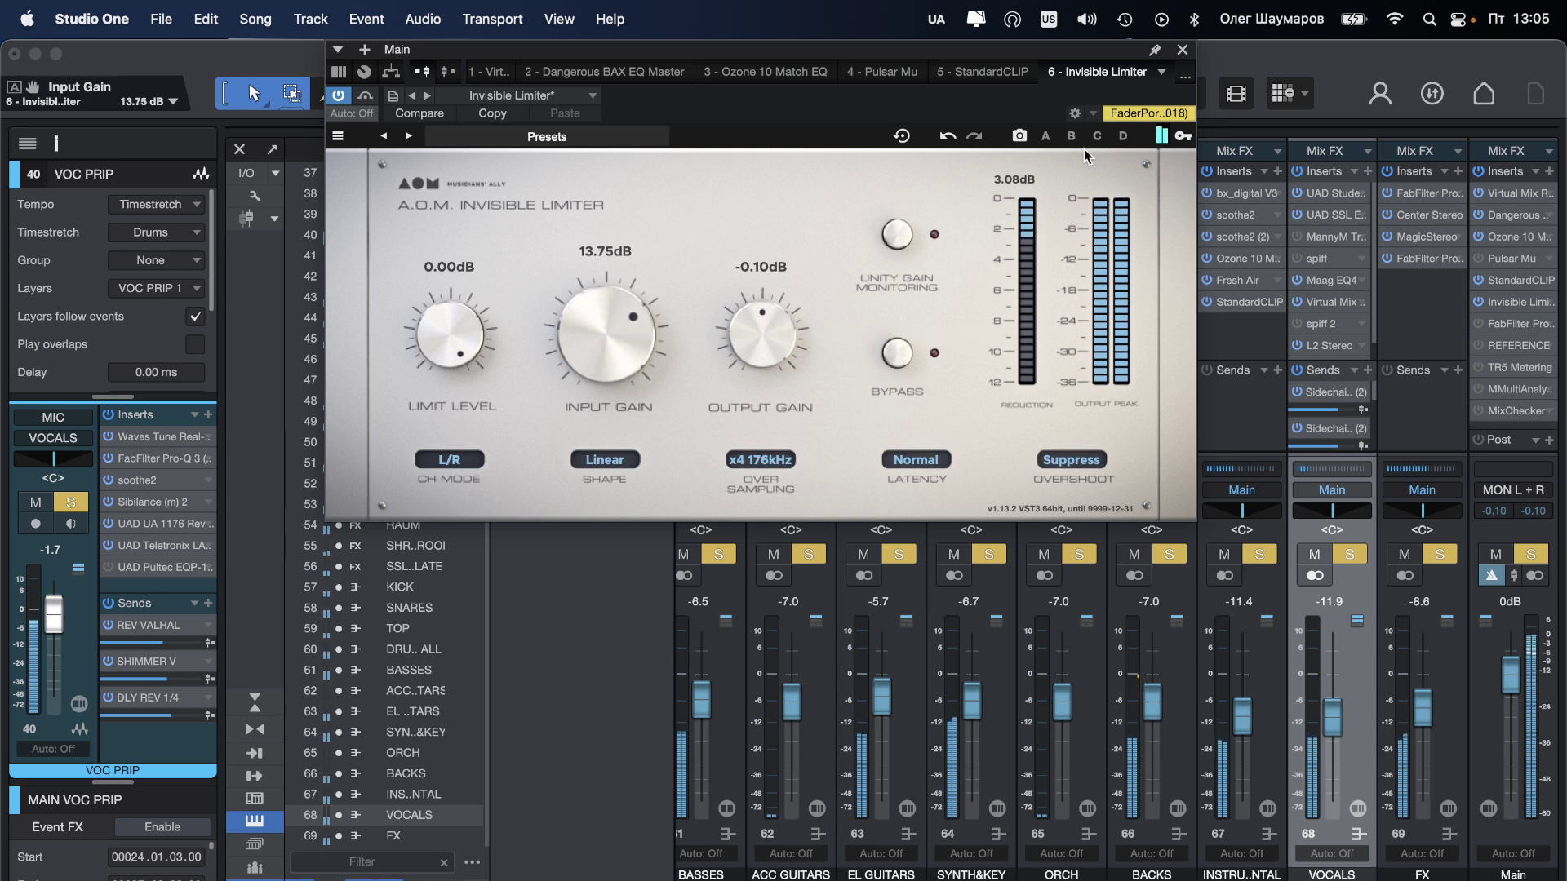